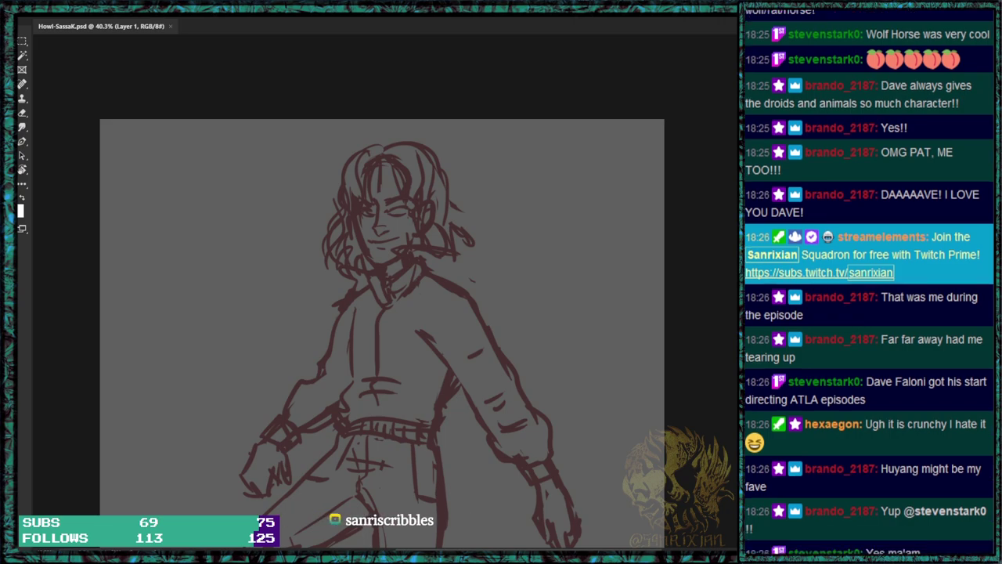
# Switch to Adobe Photoshop CS5.1 (64 Bit) by finding it through the system search.
pyautogui.click(27, 11)
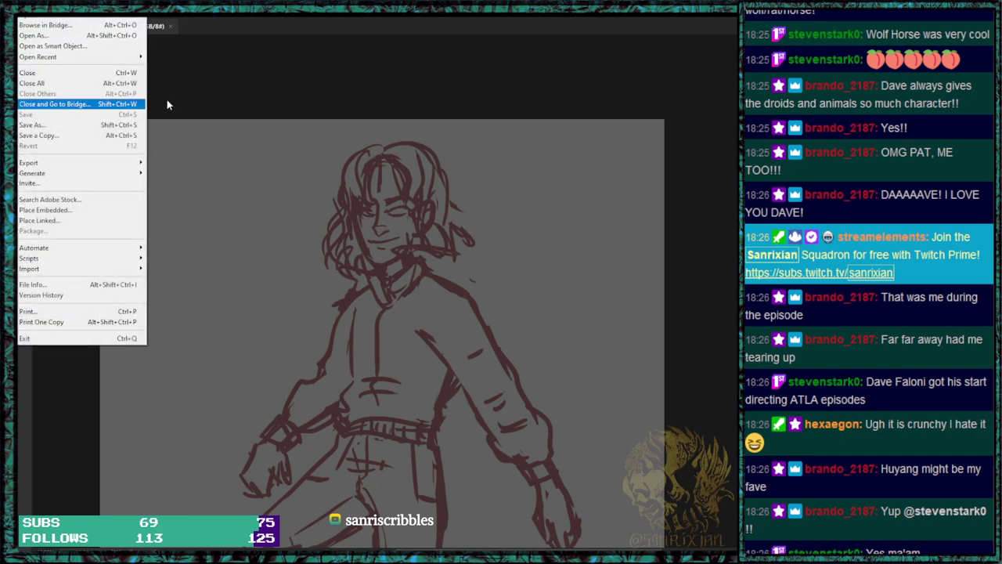
pyautogui.click(256, 75)
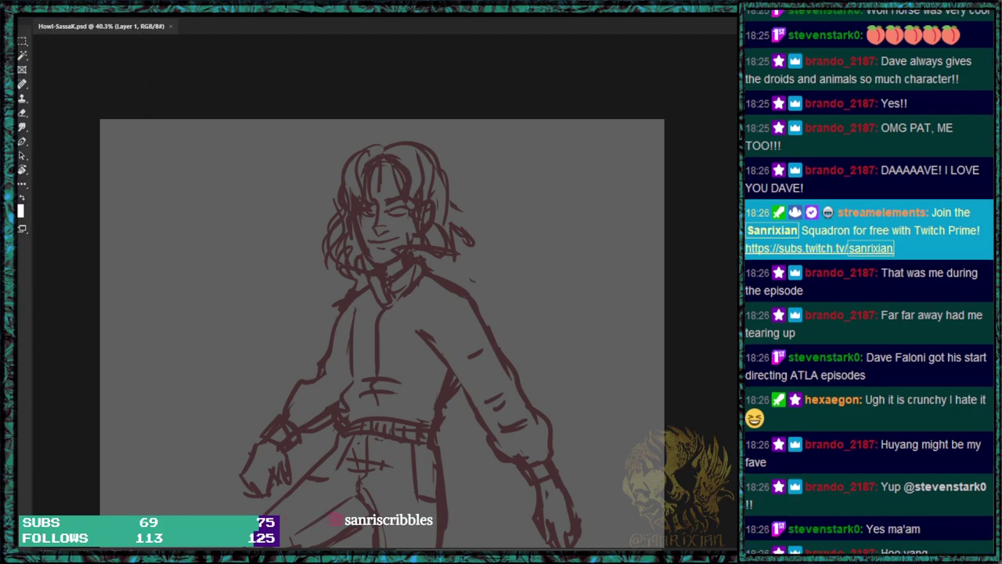
pyautogui.press('super')
pyautogui.write('photo')
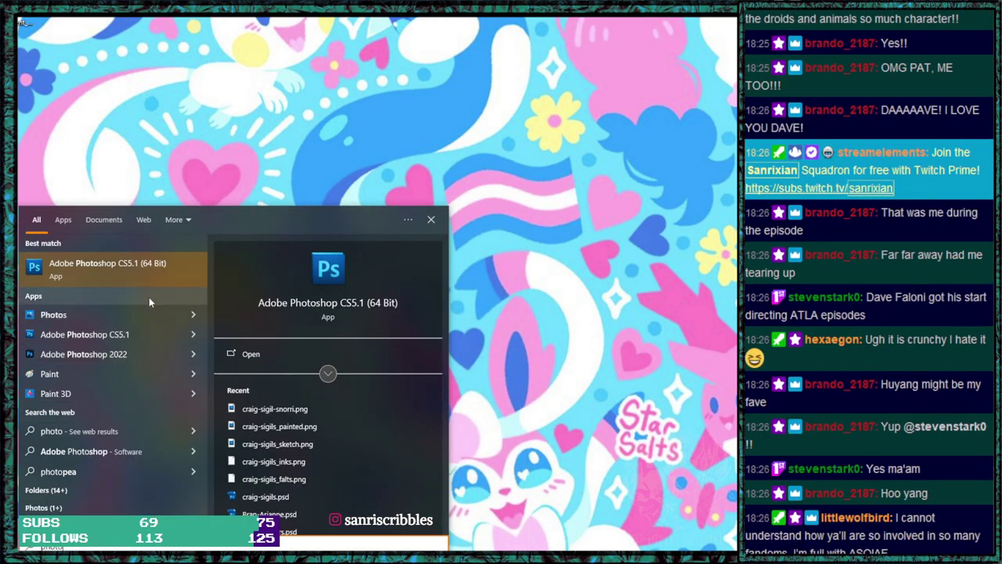
pyautogui.click(151, 260)
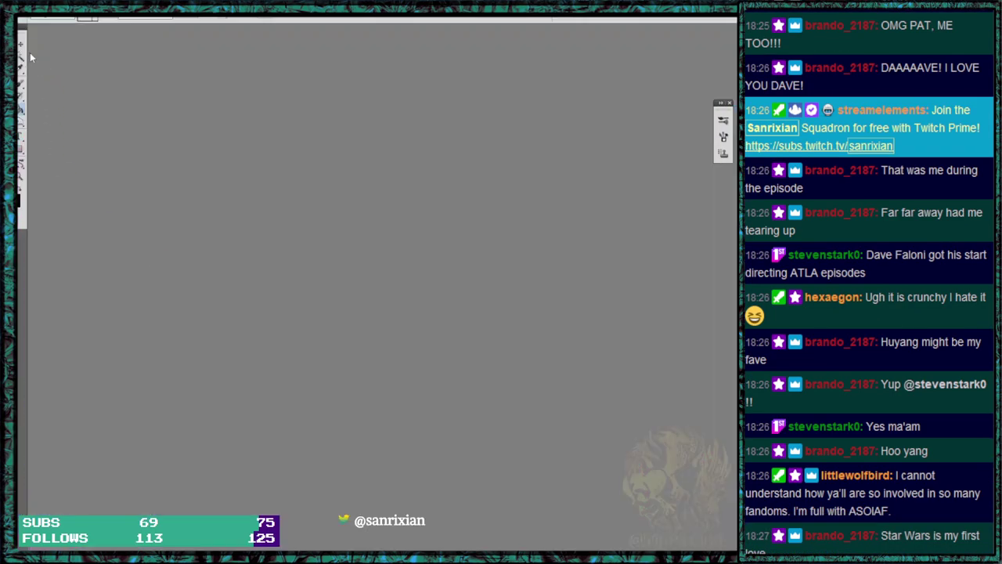
# Open the sketch file Howl-SassaK.psd from the Art-Raffle folder.
pyautogui.hotkey('alt', 'f')
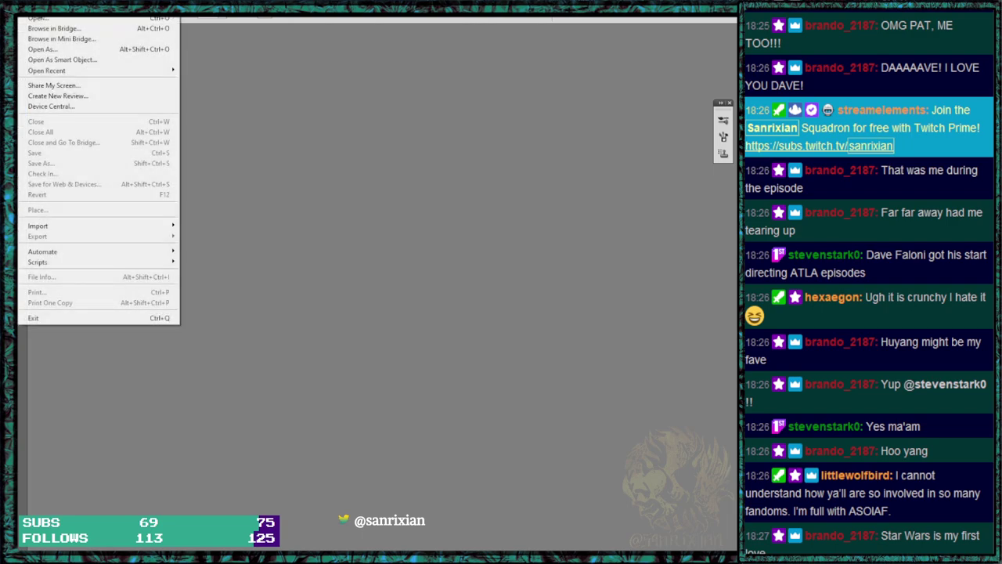
pyautogui.press('Escape')
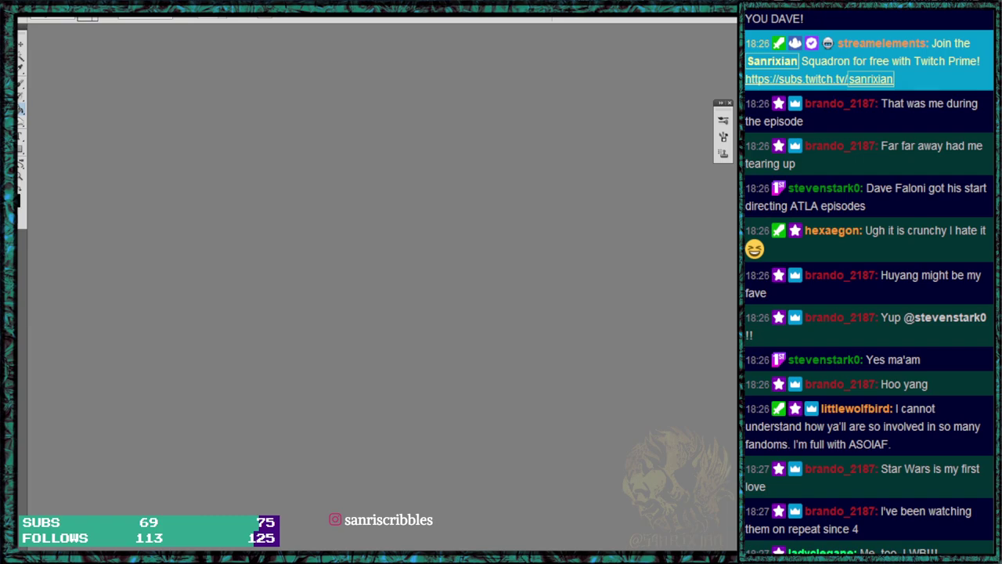
pyautogui.hotkey('alt', 'f')
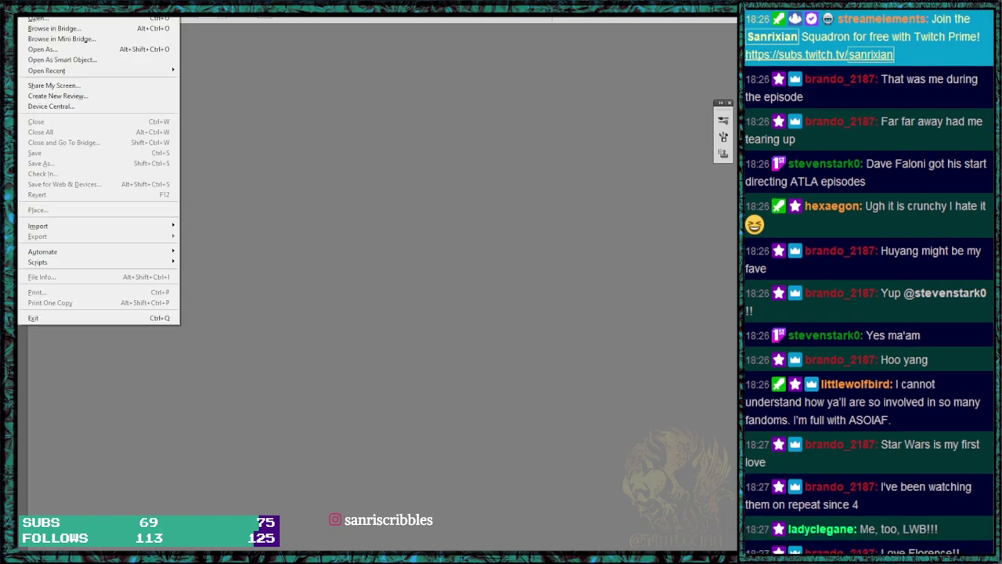
pyautogui.click(36, 19)
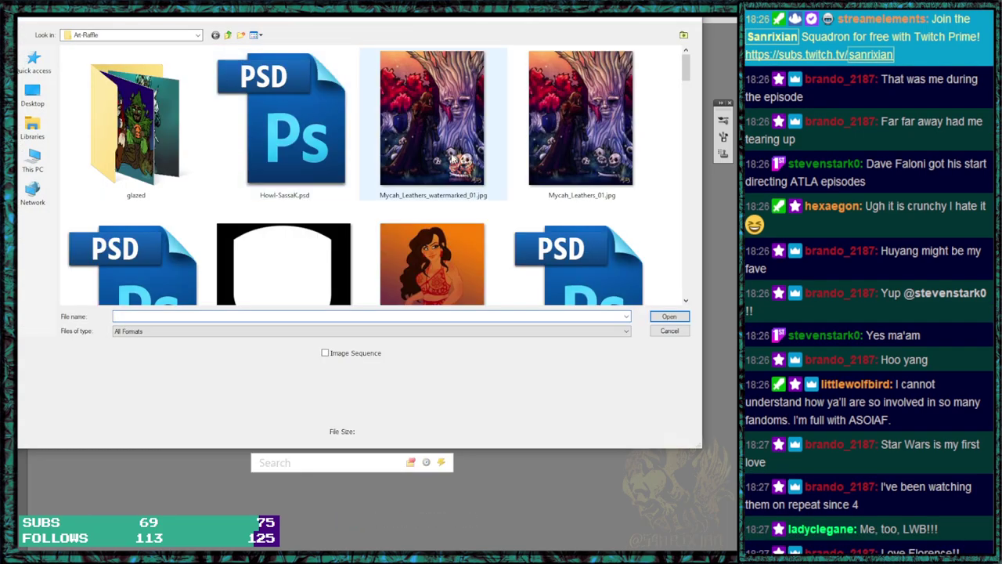
pyautogui.click(282, 125)
pyautogui.click(675, 318)
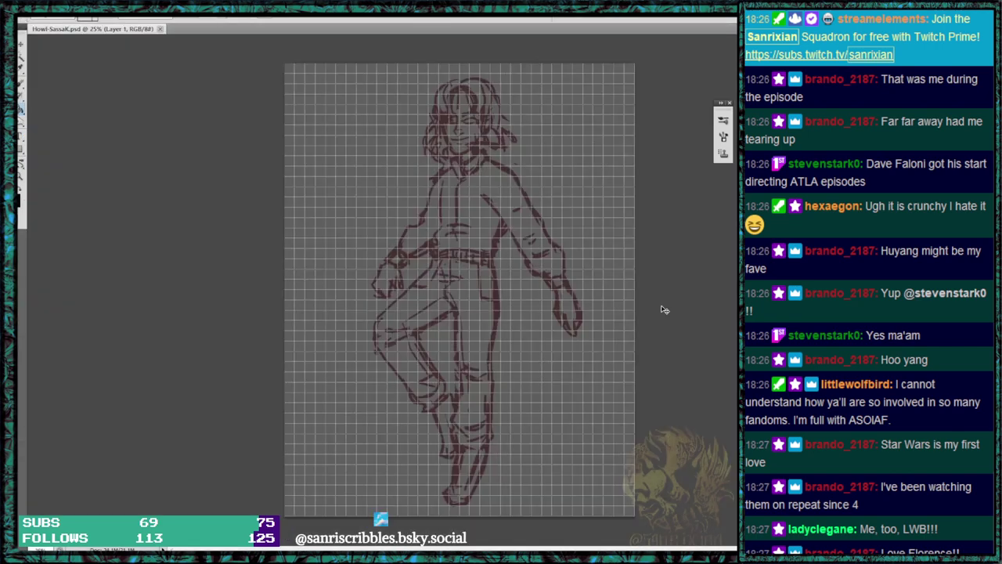
# Hide the grid over the canvas and add a new blank layer for inking the character.
pyautogui.press("ctrl+'")
pyautogui.moveTo(432, 119); pyautogui.dragTo(724, 215)
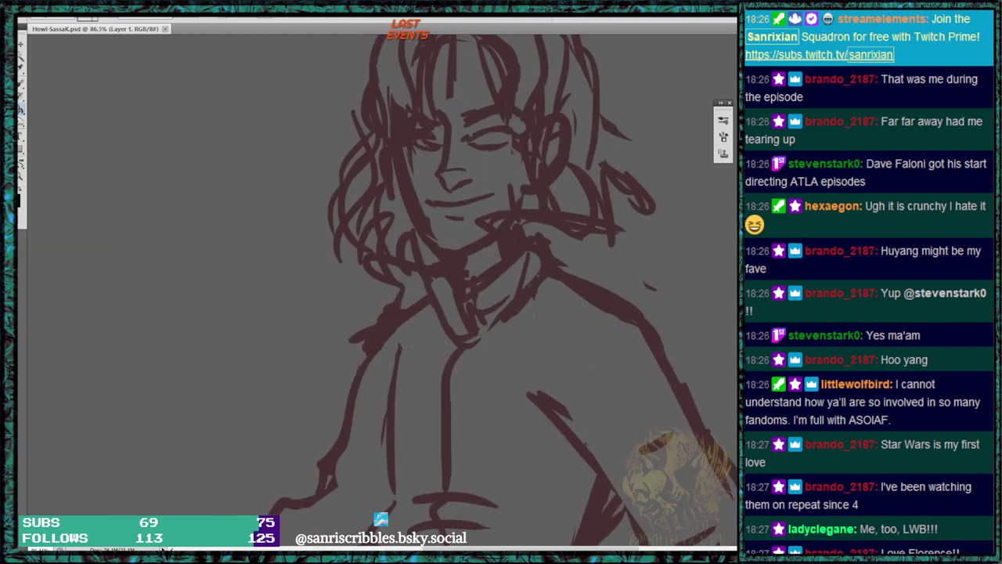
pyautogui.hotkey('ctrl', 'shift', 'alt', 'n')
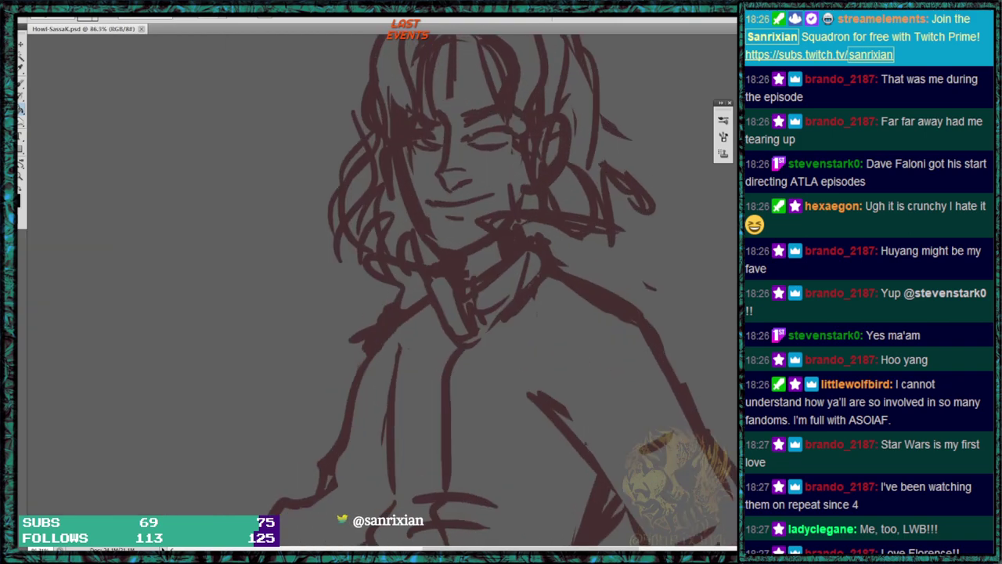
pyautogui.moveTo(525, 115); pyautogui.dragTo(513, 168)
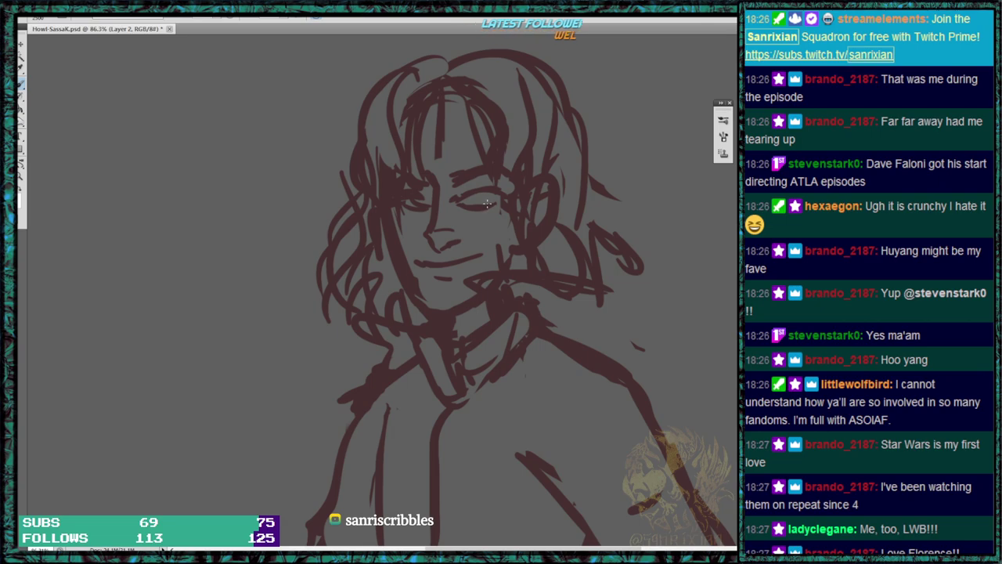
# Set up a round brush and shrink it to a thin tip suited to inking the face.
pyautogui.click(55, 18)
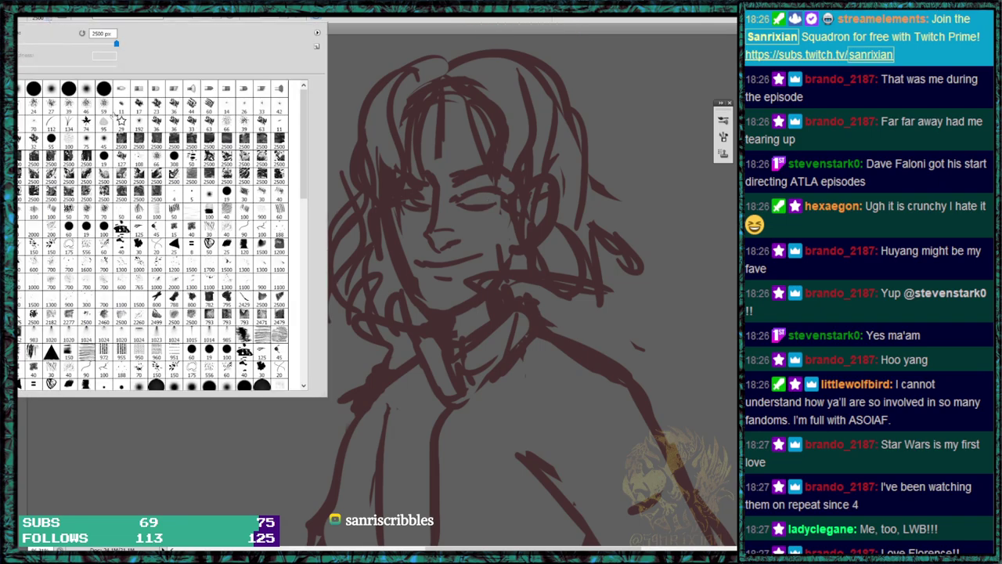
pyautogui.click(537, 20)
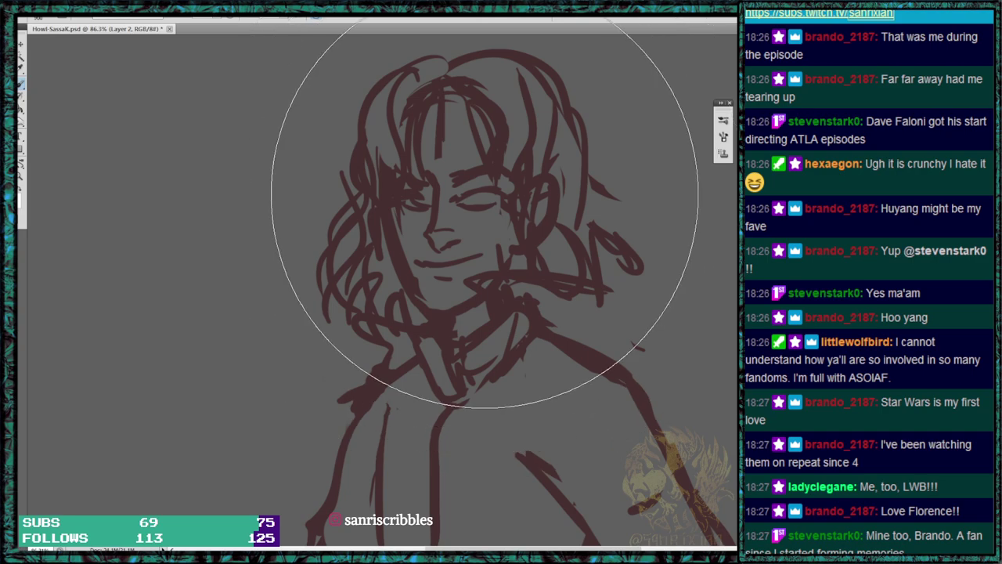
pyautogui.press('[')
pyautogui.press('[')
pyautogui.press('[')
pyautogui.press('[')
pyautogui.press('[')
pyautogui.press('[')
pyautogui.press('[')
pyautogui.press('[')
pyautogui.press('[')
pyautogui.press('[')
pyautogui.press('[')
pyautogui.press('[')
pyautogui.press('[')
pyautogui.press('[')
pyautogui.press('[')
pyautogui.press('[')
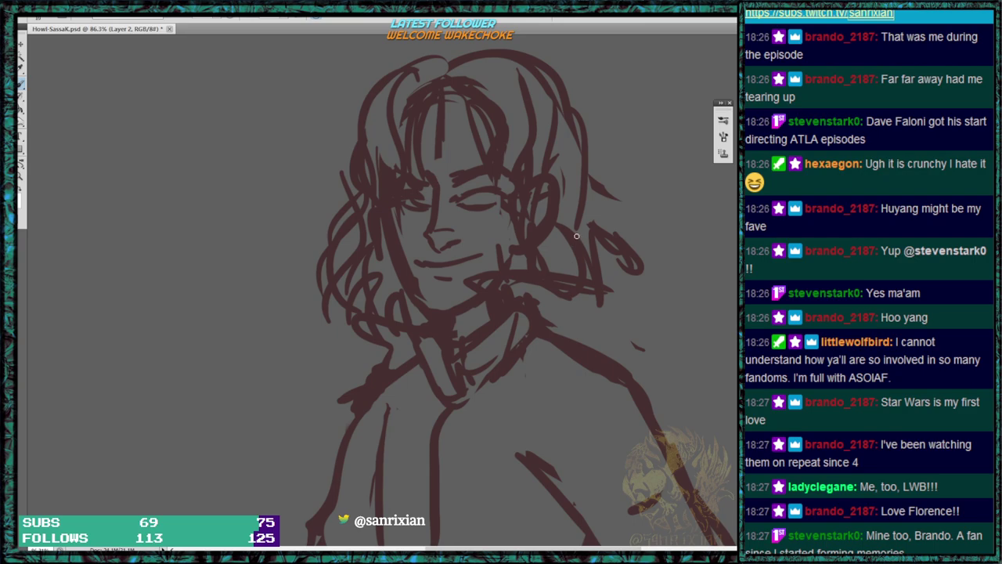
# Ink the nose in black over the sketch, plus the eye and eyebrow on the right side of the face.
pyautogui.moveTo(432, 176); pyautogui.dragTo(434, 249)
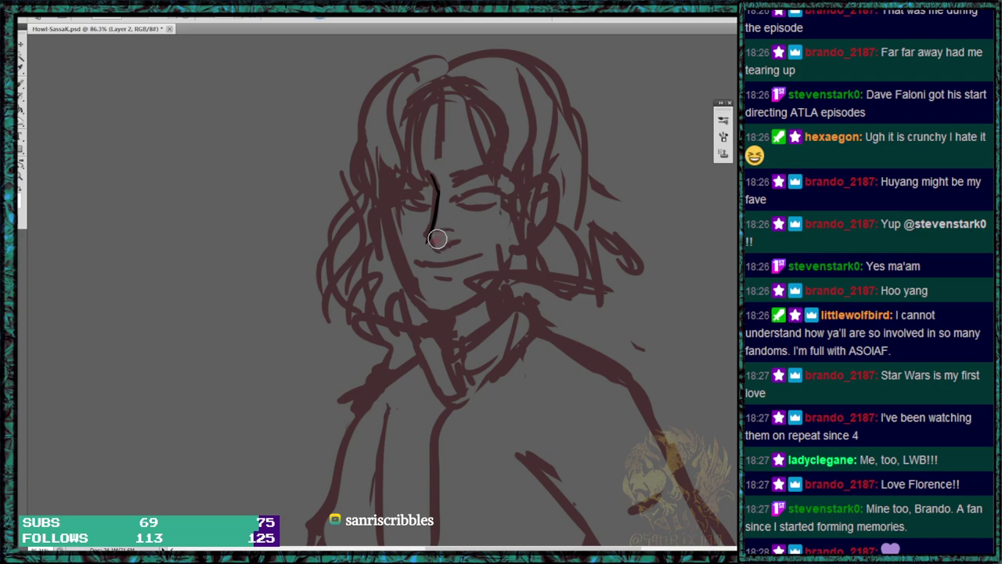
pyautogui.press('b')
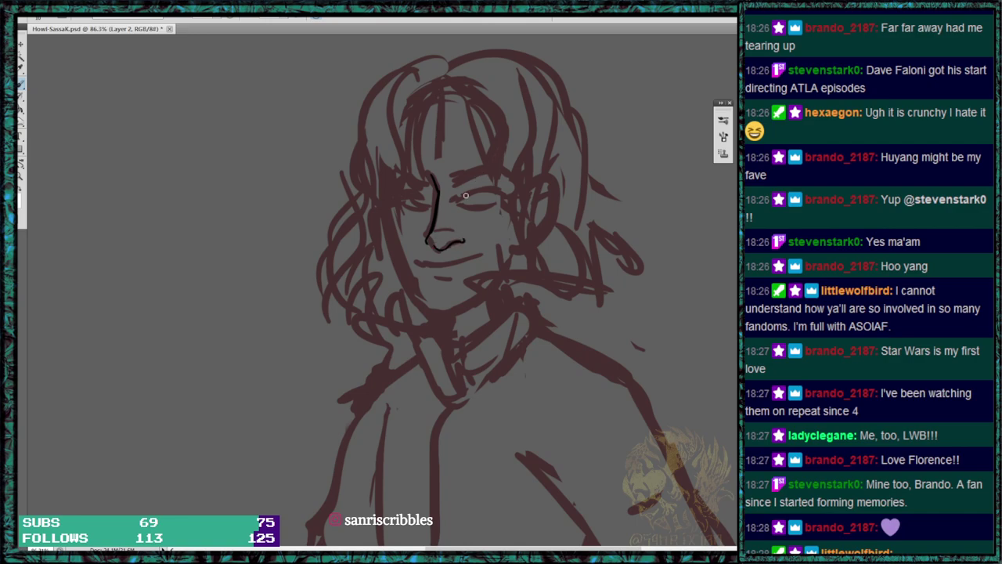
pyautogui.moveTo(458, 202); pyautogui.dragTo(490, 193)
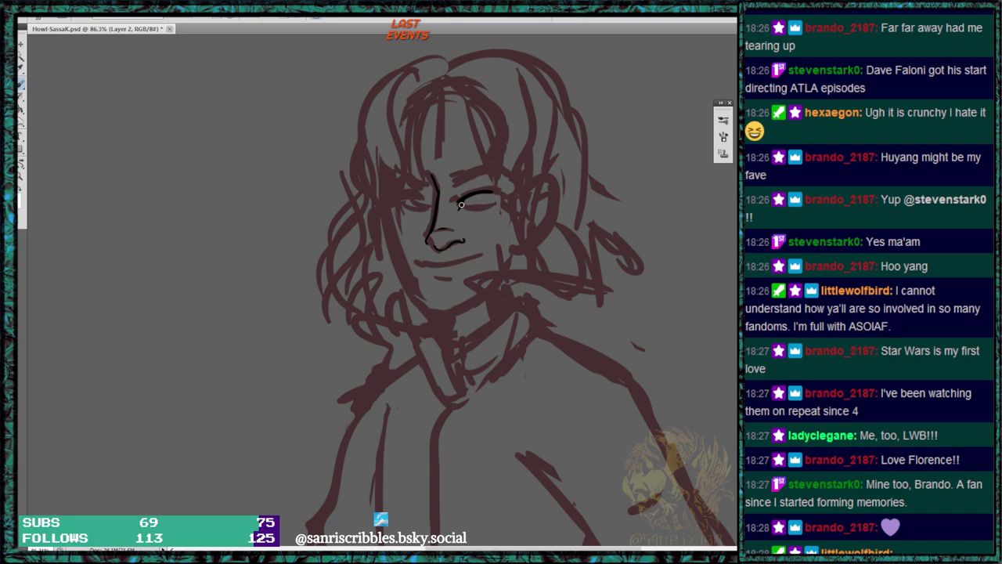
pyautogui.moveTo(459, 203); pyautogui.dragTo(511, 191)
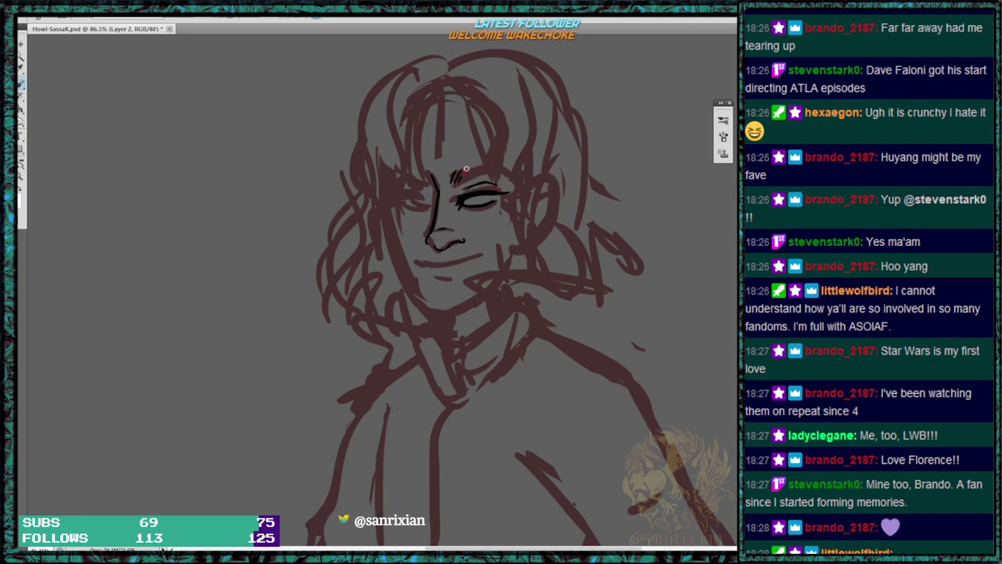
pyautogui.moveTo(468, 177)
pyautogui.mouseDown()
pyautogui.moveTo(490, 161)
pyautogui.moveTo(462, 181)
pyautogui.moveTo(491, 161)
pyautogui.moveTo(524, 179)
pyautogui.moveTo(488, 168)
pyautogui.moveTo(520, 176)
pyautogui.moveTo(492, 164)
pyautogui.moveTo(520, 172)
pyautogui.mouseUp()
# Ink the long hair strands and cheek contour framing the right side of the face, undoing the stray stroke at the parting.
pyautogui.moveTo(467, 91)
pyautogui.mouseDown()
pyautogui.moveTo(497, 116)
pyautogui.moveTo(514, 218)
pyautogui.mouseUp()
pyautogui.moveTo(515, 111)
pyautogui.mouseDown()
pyautogui.moveTo(513, 162)
pyautogui.moveTo(531, 227)
pyautogui.moveTo(505, 269)
pyautogui.mouseUp()
pyautogui.moveTo(523, 189); pyautogui.dragTo(535, 162)
pyautogui.moveTo(534, 108); pyautogui.dragTo(538, 166)
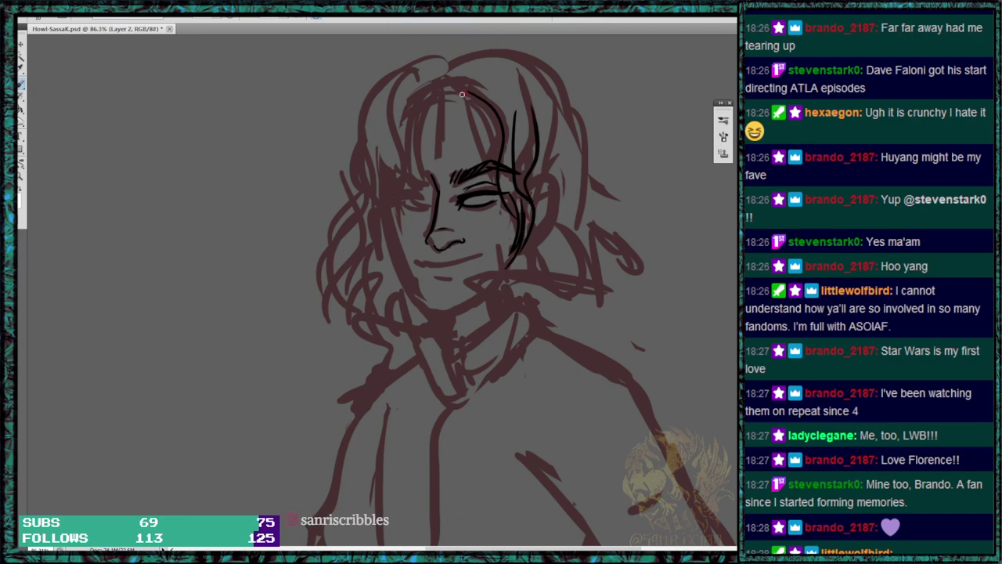
pyautogui.moveTo(465, 92); pyautogui.dragTo(452, 112)
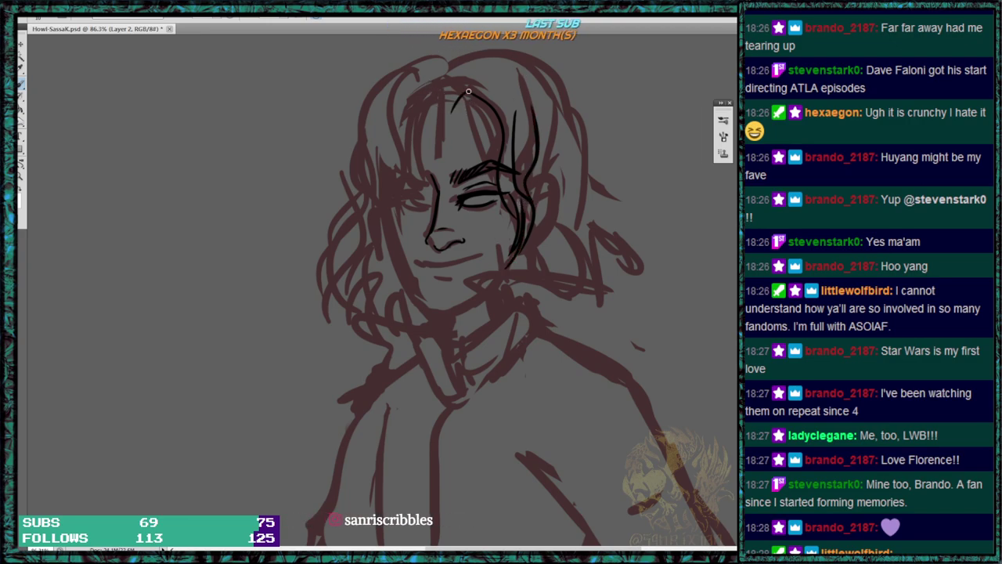
pyautogui.hotkey('ctrl', 'z')
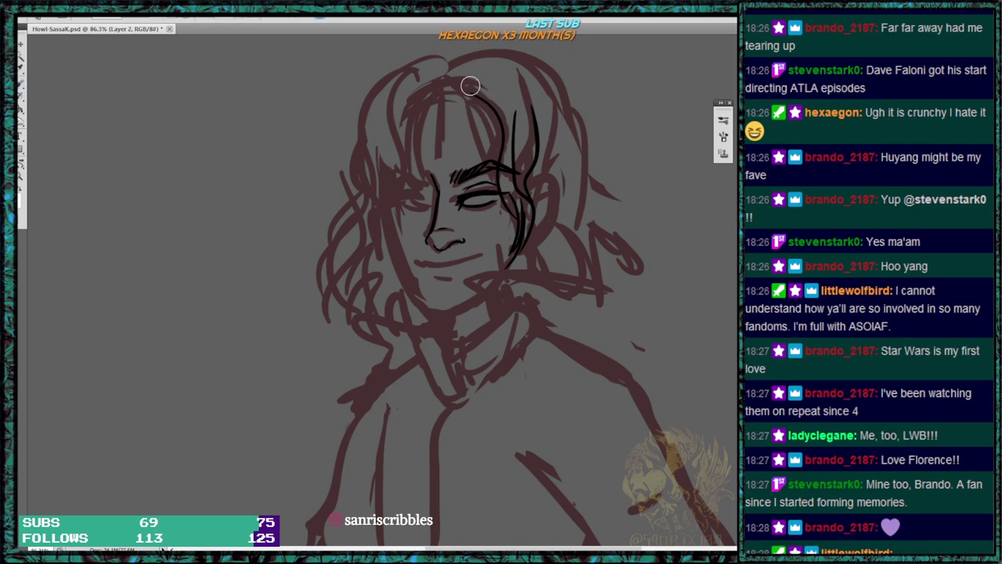
# Ink the fringe across the forehead with short tapering strands that end just above the eyebrows.
pyautogui.moveTo(405, 81); pyautogui.dragTo(394, 168)
pyautogui.moveTo(398, 128)
pyautogui.mouseDown()
pyautogui.moveTo(422, 181)
pyautogui.moveTo(413, 137)
pyautogui.moveTo(419, 168)
pyautogui.moveTo(434, 179)
pyautogui.moveTo(428, 148)
pyautogui.moveTo(441, 166)
pyautogui.moveTo(452, 150)
pyautogui.moveTo(440, 178)
pyautogui.mouseUp()
pyautogui.moveTo(468, 130); pyautogui.dragTo(451, 181)
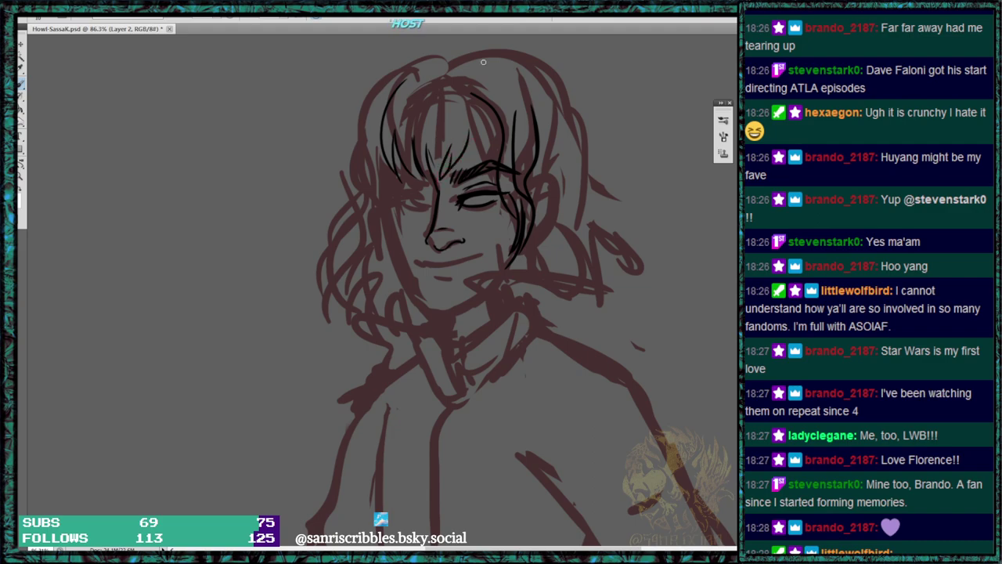
pyautogui.moveTo(472, 143); pyautogui.dragTo(461, 177)
pyautogui.moveTo(491, 126)
pyautogui.mouseDown()
pyautogui.moveTo(468, 170)
pyautogui.moveTo(490, 159)
pyautogui.mouseUp()
# Erase the outer strands on the left side of the fringe and redraw them with fuller, curved strokes.
pyautogui.press('e')
pyautogui.moveTo(407, 77)
pyautogui.mouseDown()
pyautogui.moveTo(383, 129)
pyautogui.moveTo(409, 217)
pyautogui.mouseUp()
pyautogui.moveTo(389, 129); pyautogui.dragTo(410, 198)
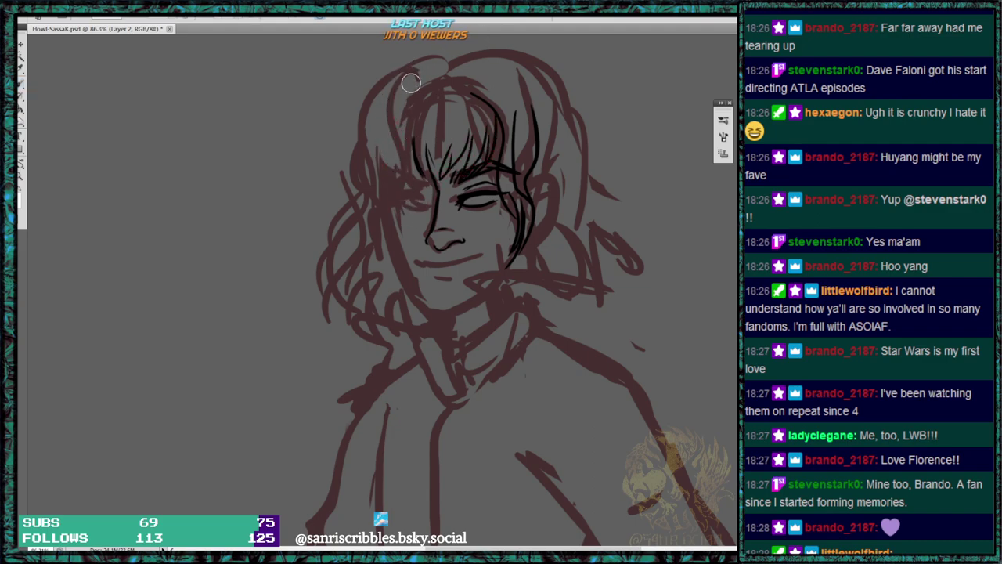
pyautogui.press('b')
pyautogui.moveTo(402, 141)
pyautogui.mouseDown()
pyautogui.moveTo(420, 181)
pyautogui.moveTo(408, 126)
pyautogui.moveTo(396, 137)
pyautogui.moveTo(386, 174)
pyautogui.mouseUp()
pyautogui.moveTo(416, 88); pyautogui.dragTo(384, 161)
pyautogui.moveTo(407, 85)
pyautogui.mouseDown()
pyautogui.moveTo(381, 174)
pyautogui.moveTo(454, 122)
pyautogui.mouseUp()
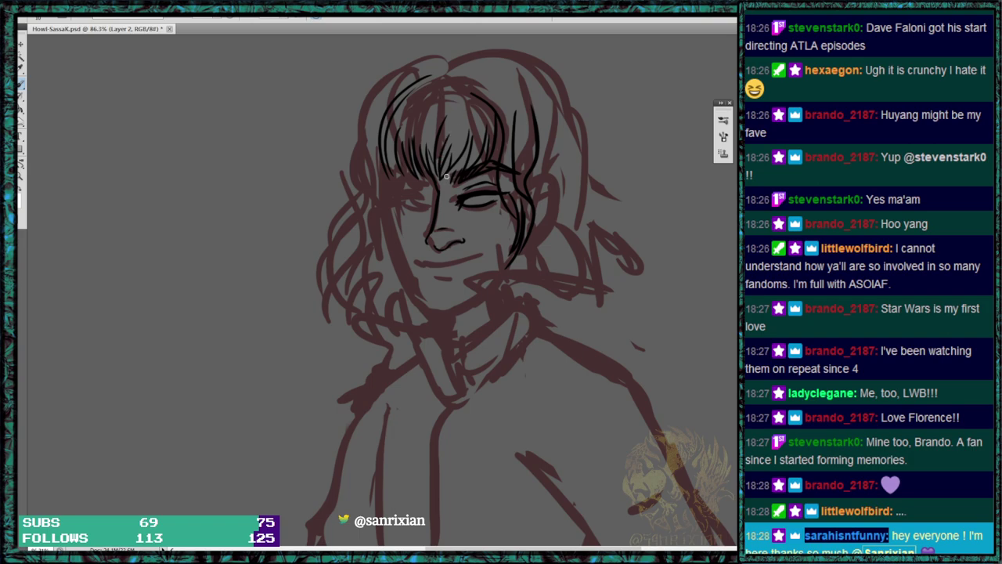
# Add the iris to the right-hand eye and ink the left-hand eye with its eyebrow.
pyautogui.moveTo(473, 194); pyautogui.dragTo(491, 200)
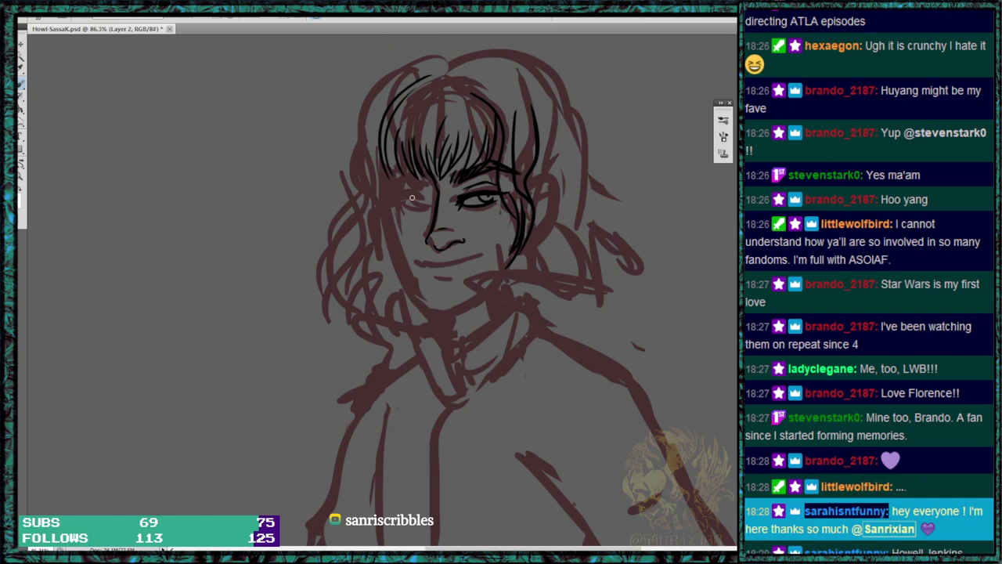
pyautogui.moveTo(400, 199)
pyautogui.mouseDown()
pyautogui.moveTo(429, 196)
pyautogui.moveTo(425, 207)
pyautogui.mouseUp()
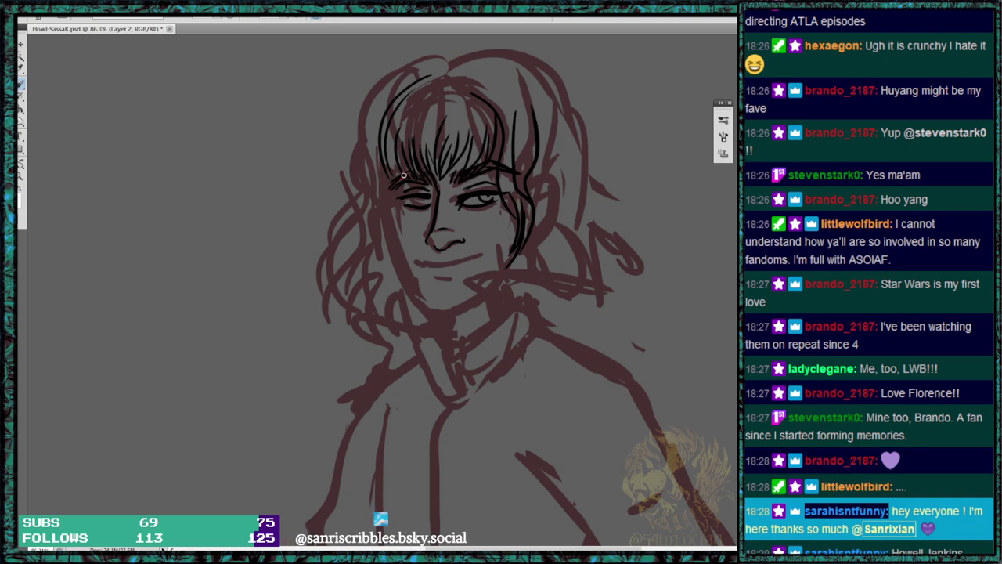
# Ink the left face contour down to the jaw, erase the low chin line and redraw it slightly higher.
pyautogui.moveTo(387, 198)
pyautogui.mouseDown()
pyautogui.moveTo(417, 291)
pyautogui.moveTo(406, 264)
pyautogui.moveTo(455, 312)
pyautogui.mouseUp()
pyautogui.press(']')
pyautogui.press(']')
pyautogui.press(']')
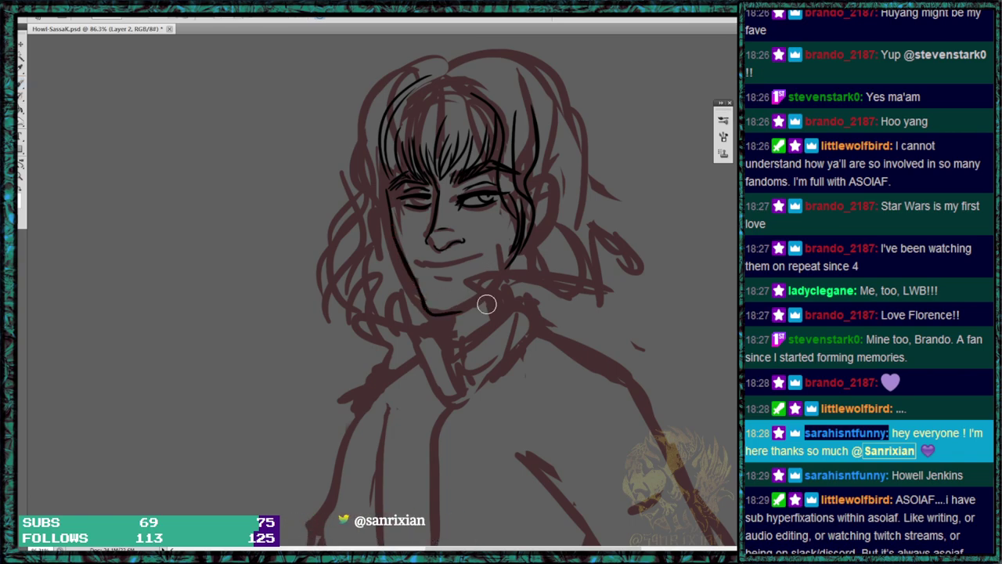
pyautogui.moveTo(422, 310); pyautogui.dragTo(447, 311)
pyautogui.press('b')
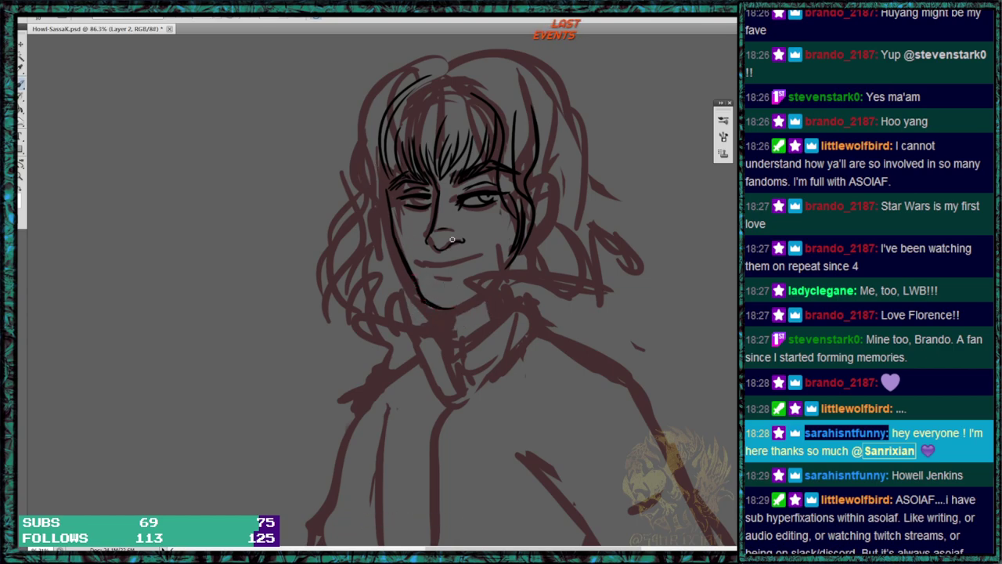
# Ink the smiling mouth with a short mark below the lip, and erase and redraw the nostril line.
pyautogui.moveTo(429, 305); pyautogui.dragTo(475, 297)
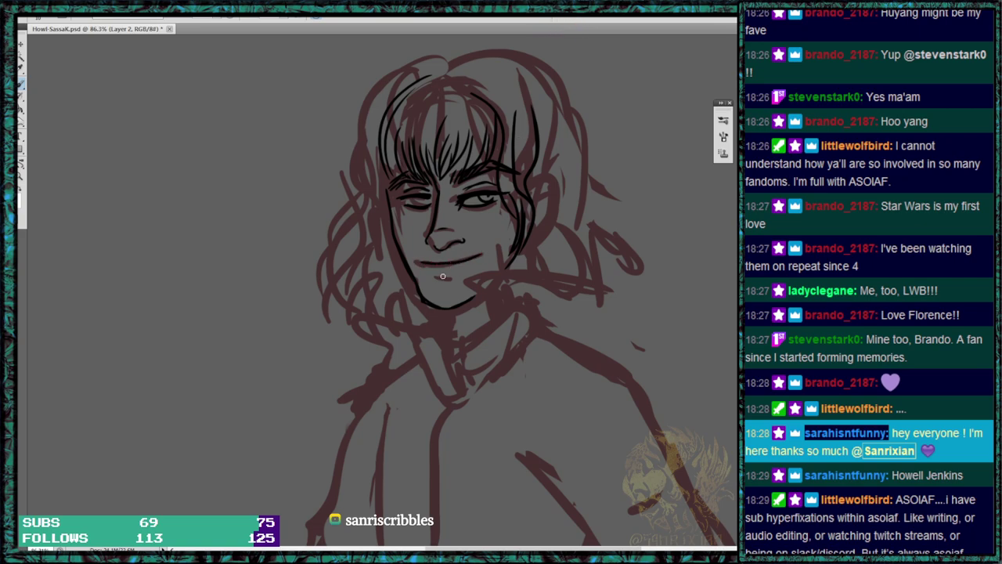
pyautogui.moveTo(456, 273); pyautogui.dragTo(437, 274)
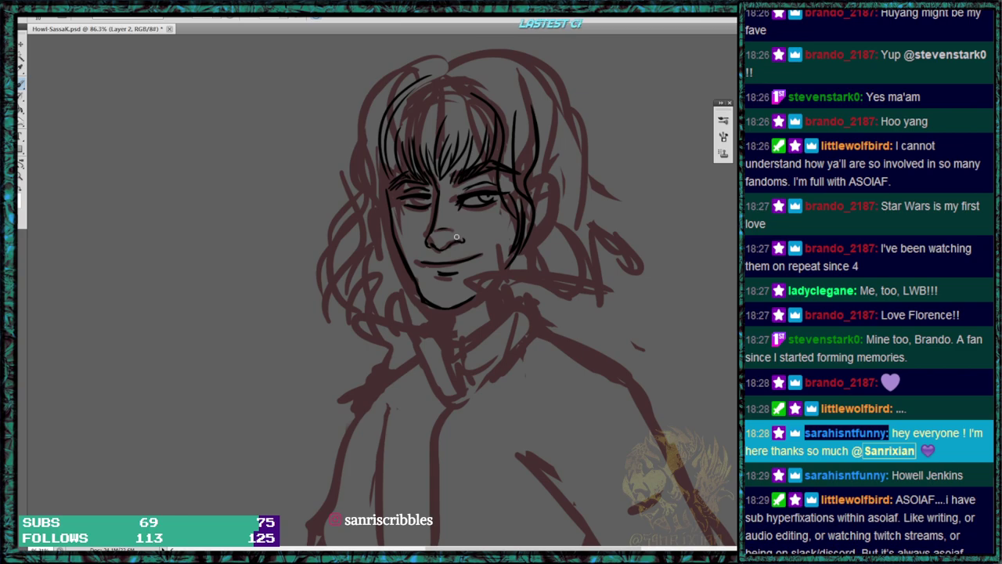
pyautogui.press('e')
pyautogui.moveTo(456, 238); pyautogui.dragTo(463, 239)
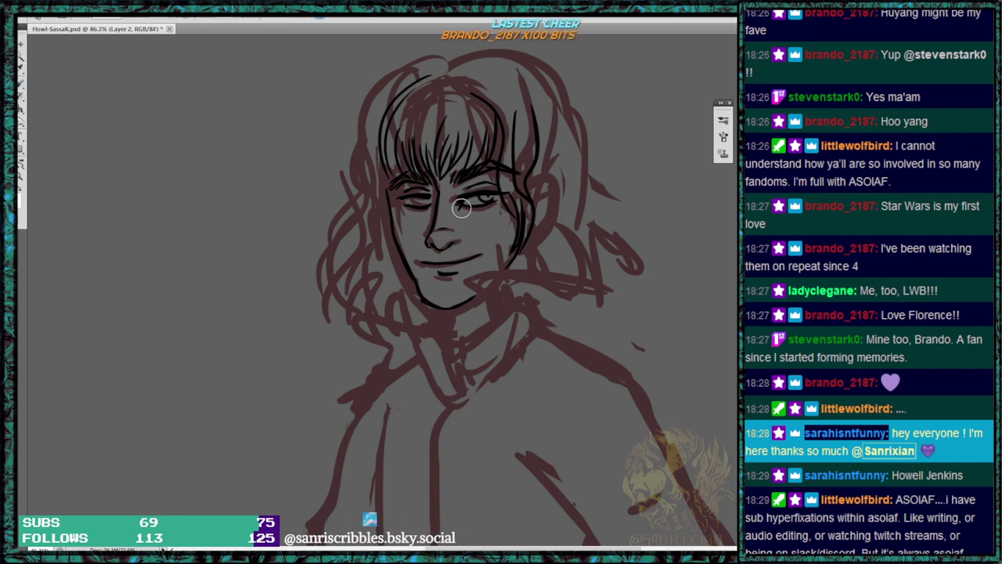
pyautogui.press('[')
pyautogui.press('[')
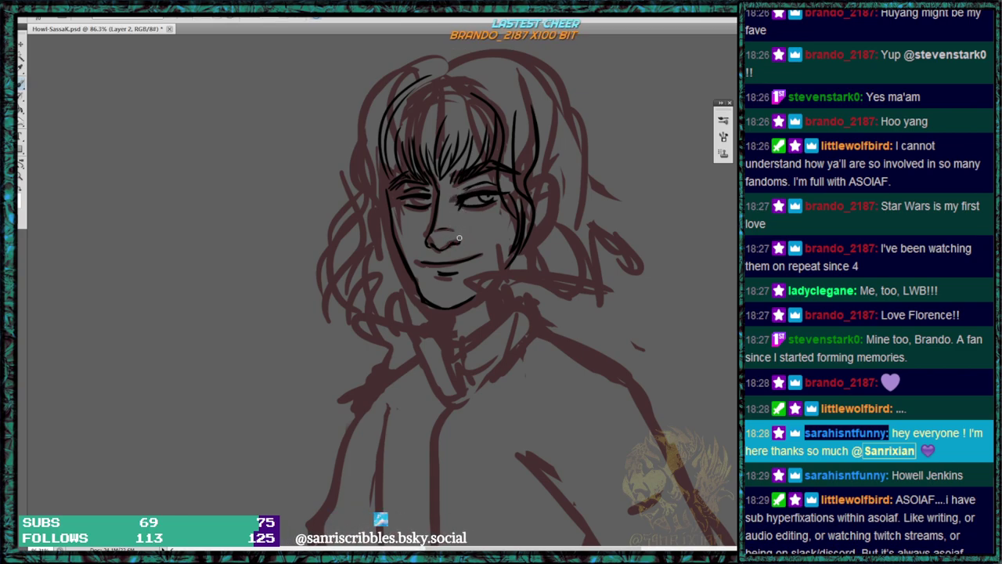
pyautogui.press(']')
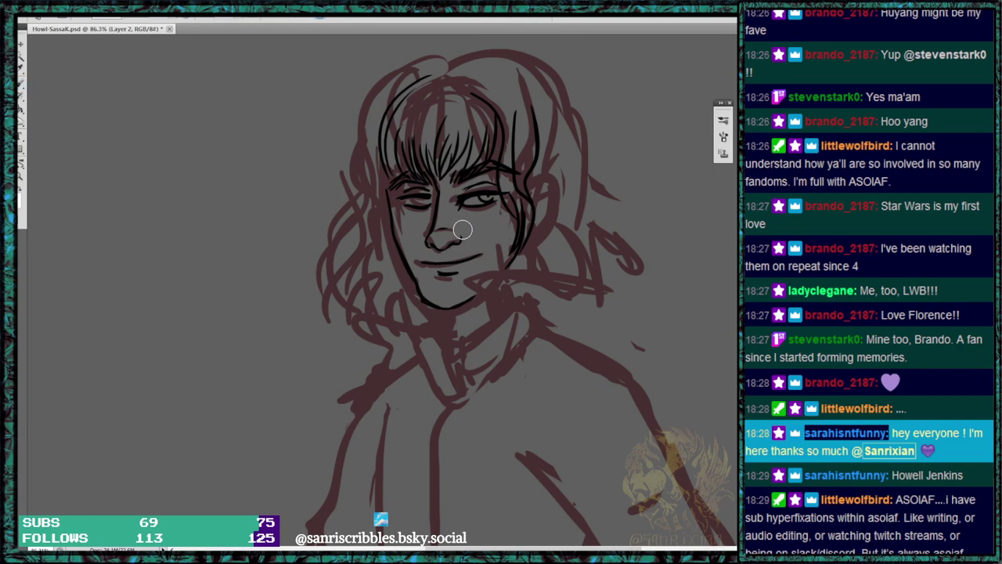
pyautogui.press('[')
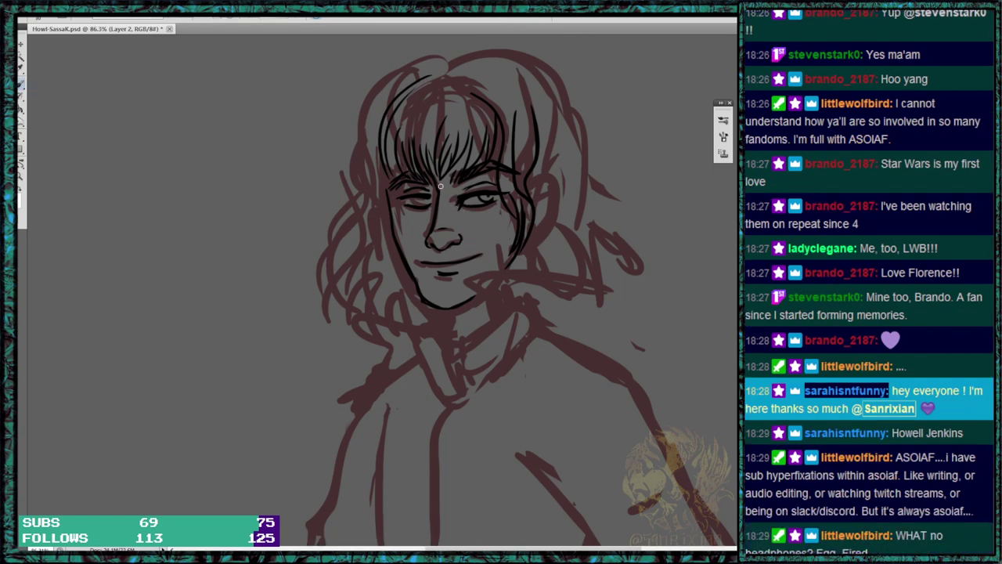
# Ink the iris of the left-hand eye and trim the left face contour from the temple to the cheek with the eraser.
pyautogui.press(']')
pyautogui.press('[')
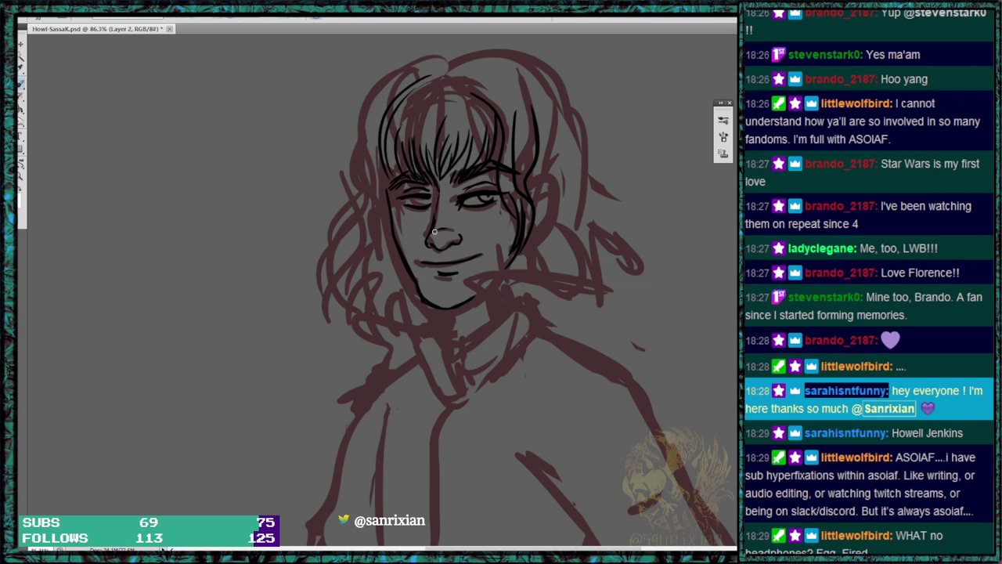
pyautogui.moveTo(414, 199); pyautogui.dragTo(427, 205)
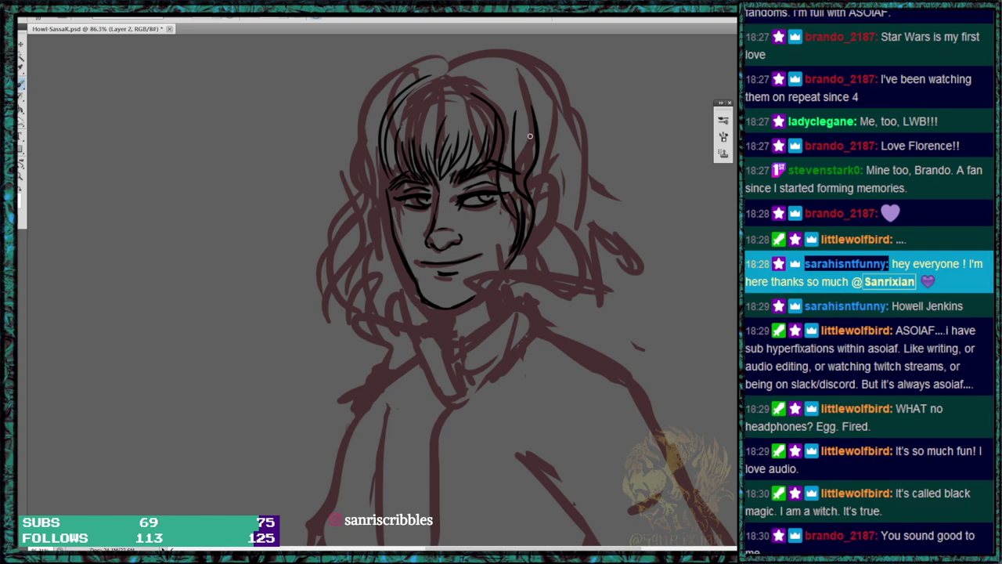
pyautogui.press('e')
pyautogui.moveTo(384, 188); pyautogui.dragTo(399, 253)
pyautogui.press('b')
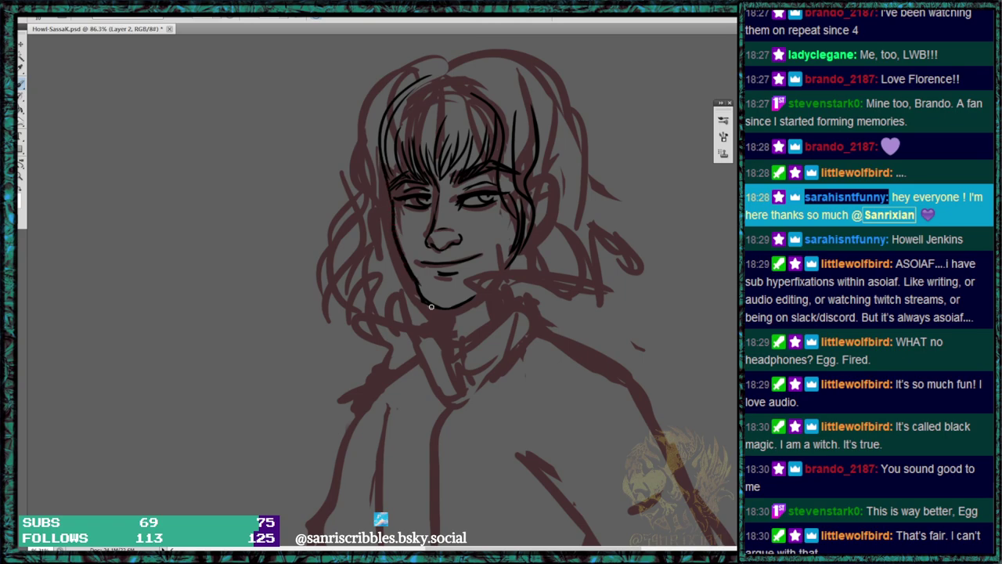
# Ink the outer shape of the right-hand ear and rework the hair strands falling between the fringe and the ear.
pyautogui.moveTo(542, 182); pyautogui.dragTo(550, 222)
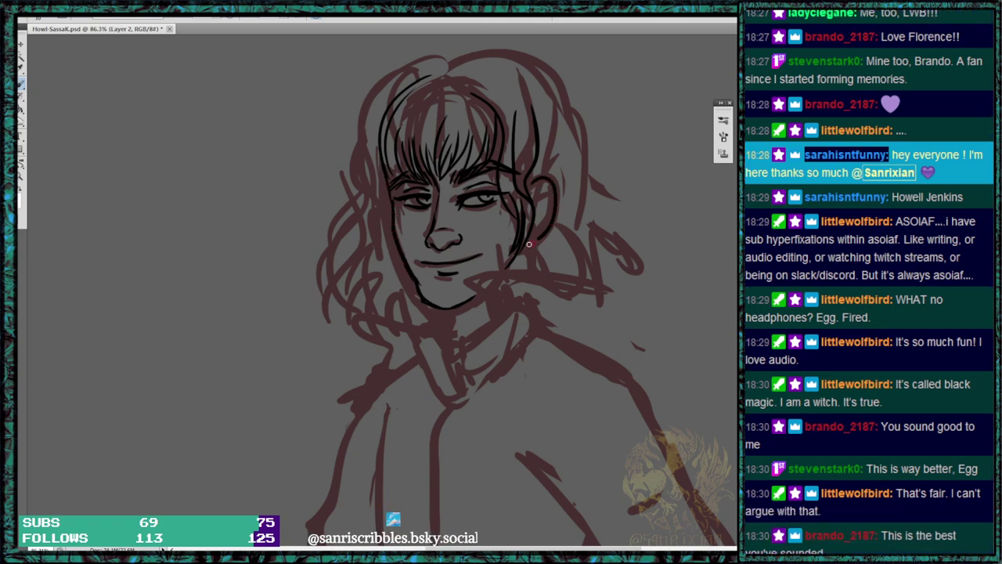
pyautogui.press(']')
pyautogui.press(']')
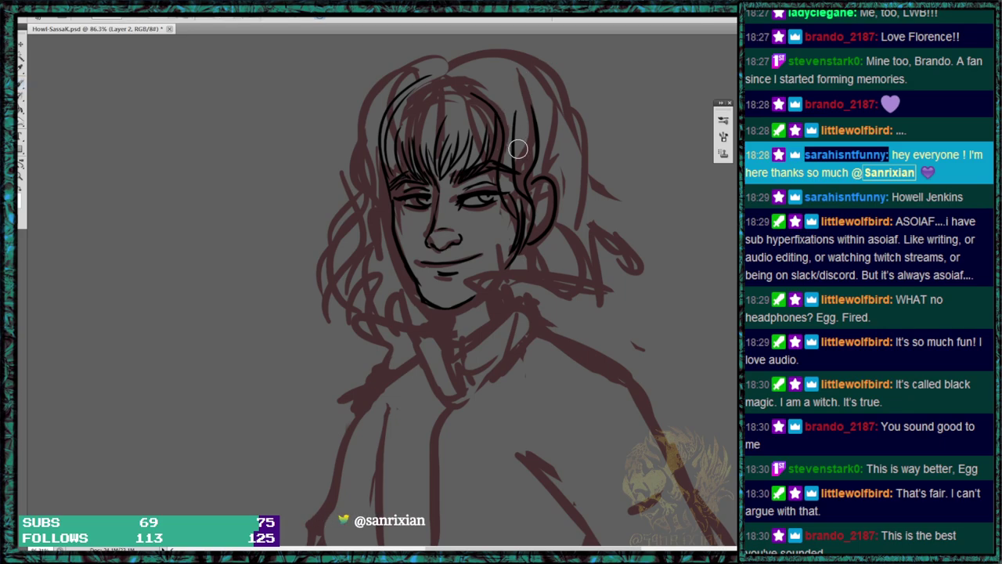
pyautogui.moveTo(510, 169)
pyautogui.mouseDown()
pyautogui.moveTo(516, 132)
pyautogui.moveTo(526, 206)
pyautogui.mouseUp()
pyautogui.hotkey('ctrl', 'z')
pyautogui.press('b')
pyautogui.moveTo(513, 147)
pyautogui.mouseDown()
pyautogui.moveTo(522, 218)
pyautogui.moveTo(531, 203)
pyautogui.mouseUp()
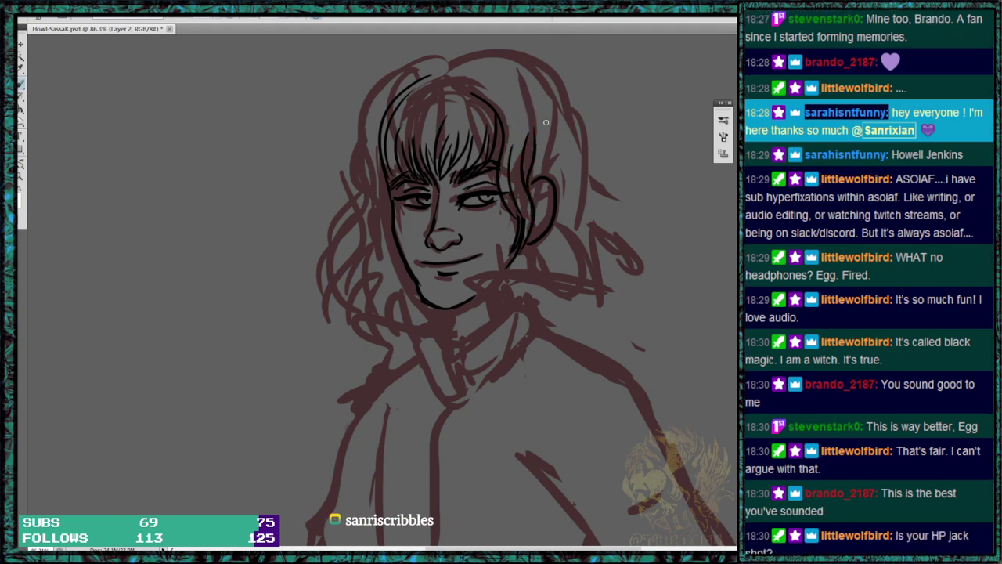
# Ink wavy locks down the left side of the face and redraw the left crown outline from the parting with doubled strokes.
pyautogui.moveTo(363, 204); pyautogui.dragTo(360, 249)
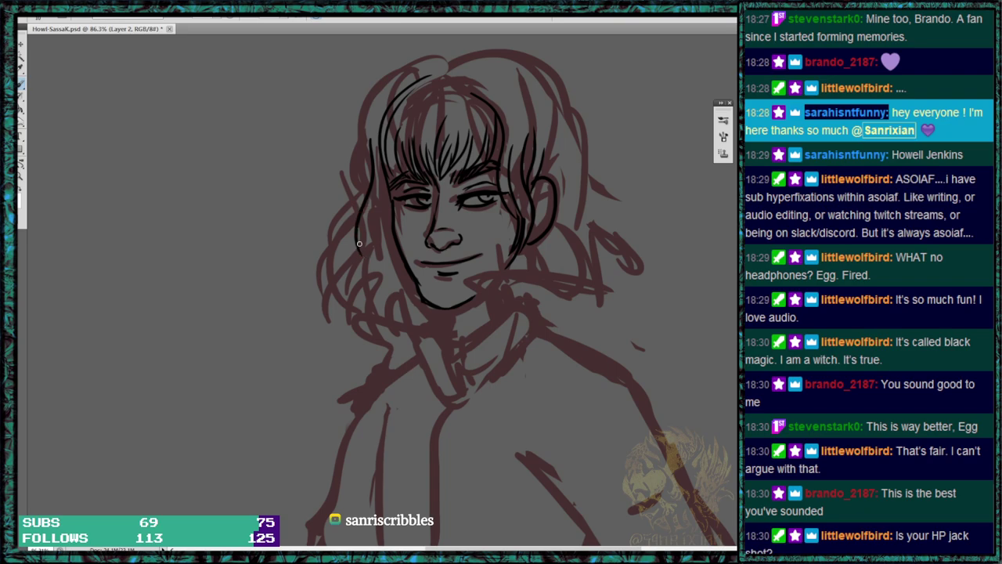
pyautogui.moveTo(378, 189)
pyautogui.mouseDown()
pyautogui.moveTo(371, 251)
pyautogui.moveTo(388, 305)
pyautogui.moveTo(372, 321)
pyautogui.moveTo(386, 209)
pyautogui.moveTo(388, 294)
pyautogui.moveTo(361, 227)
pyautogui.mouseUp()
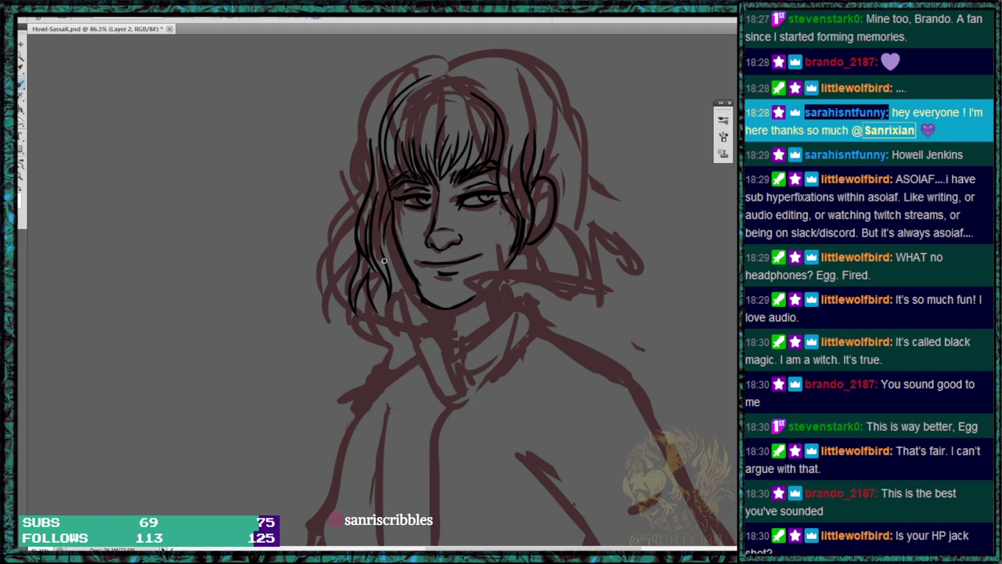
pyautogui.moveTo(373, 142); pyautogui.dragTo(429, 62)
pyautogui.press('e')
pyautogui.moveTo(369, 159)
pyautogui.mouseDown()
pyautogui.moveTo(381, 101)
pyautogui.moveTo(434, 60)
pyautogui.mouseUp()
pyautogui.press('b')
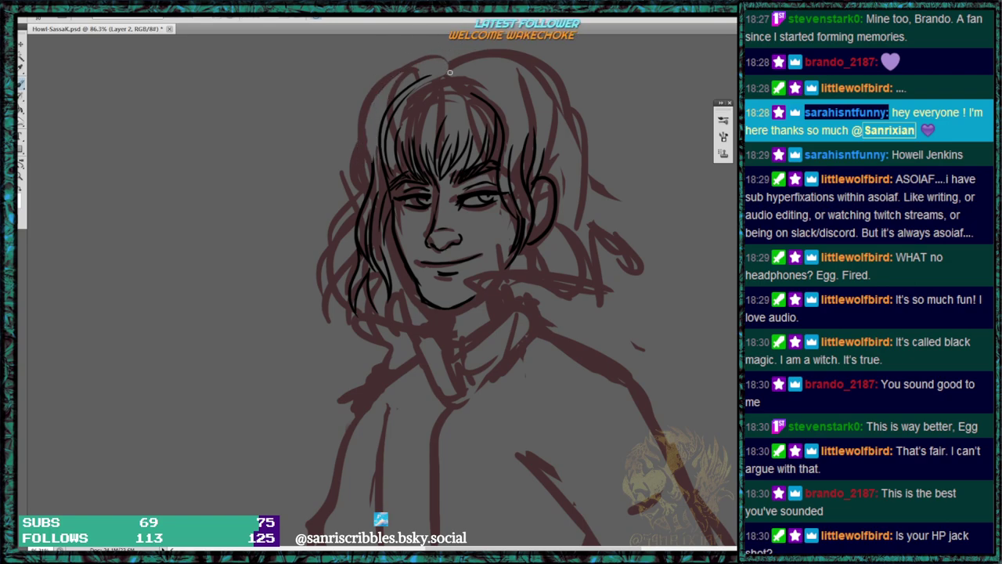
pyautogui.moveTo(447, 65)
pyautogui.mouseDown()
pyautogui.moveTo(385, 101)
pyautogui.moveTo(376, 182)
pyautogui.mouseUp()
pyautogui.moveTo(437, 62)
pyautogui.mouseDown()
pyautogui.moveTo(404, 76)
pyautogui.moveTo(374, 137)
pyautogui.mouseUp()
# Ink the right crown outline from the parting, redoing the curve, and extend the outer strands down past the ear.
pyautogui.moveTo(450, 68)
pyautogui.mouseDown()
pyautogui.moveTo(568, 84)
pyautogui.moveTo(581, 142)
pyautogui.mouseUp()
pyautogui.hotkey('ctrl', 'z')
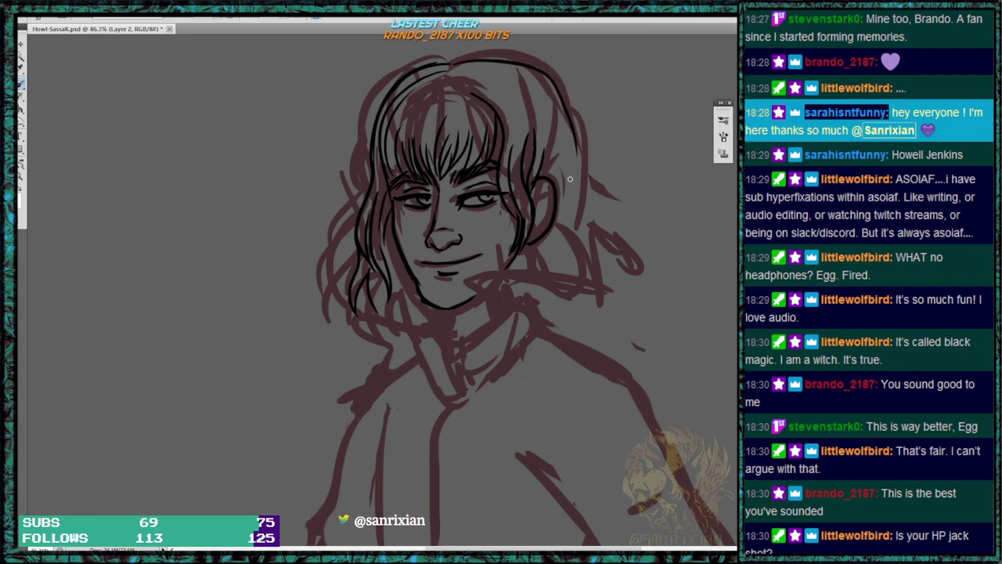
pyautogui.moveTo(469, 60)
pyautogui.mouseDown()
pyautogui.moveTo(563, 115)
pyautogui.moveTo(579, 174)
pyautogui.mouseUp()
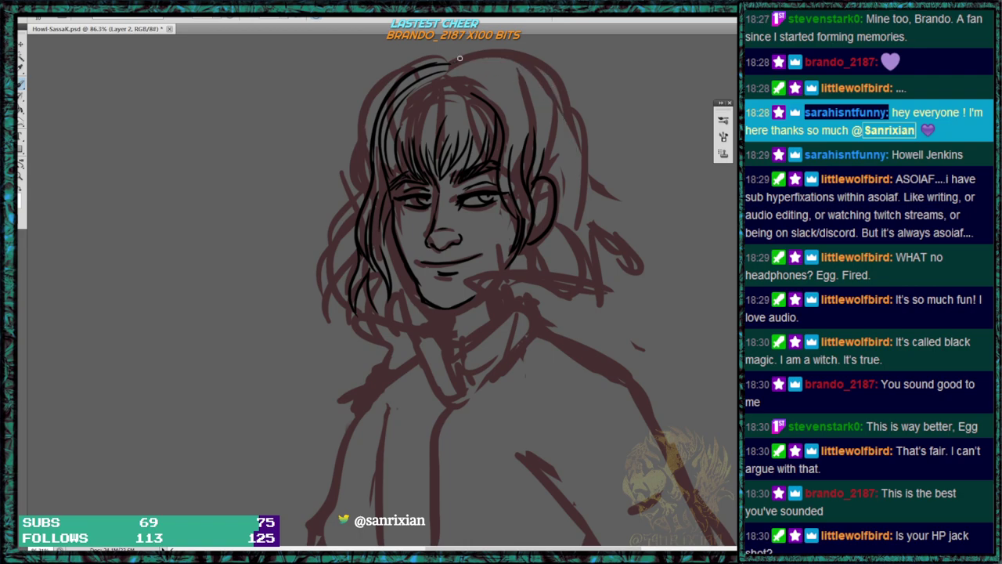
pyautogui.moveTo(466, 58)
pyautogui.mouseDown()
pyautogui.moveTo(559, 97)
pyautogui.moveTo(571, 204)
pyautogui.mouseUp()
pyautogui.moveTo(562, 95)
pyautogui.mouseDown()
pyautogui.moveTo(585, 130)
pyautogui.moveTo(606, 264)
pyautogui.mouseUp()
pyautogui.moveTo(566, 152); pyautogui.dragTo(580, 276)
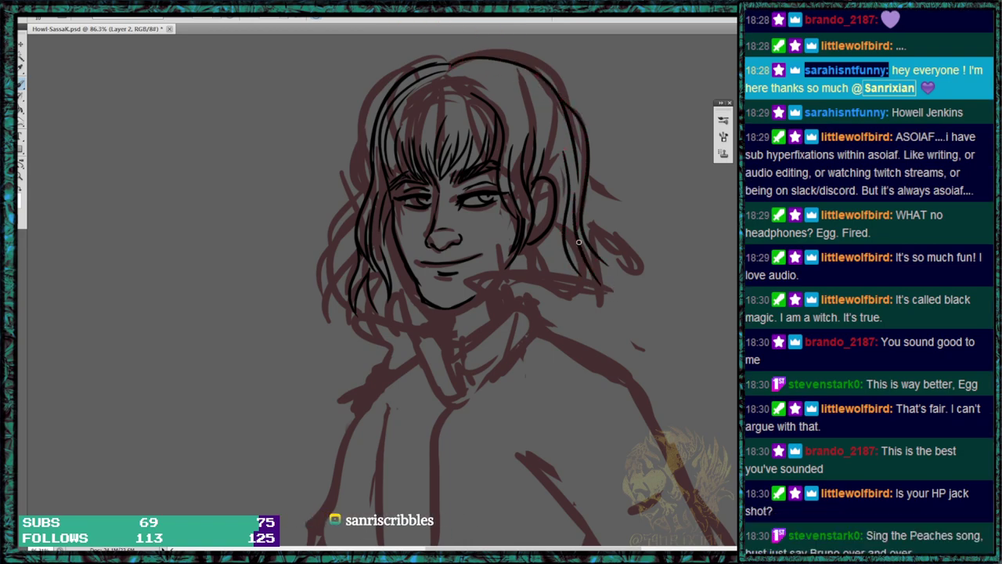
# Ink the pointed hair ends below the ear, erase the inner long strand on the right and redraw it behind the ear.
pyautogui.moveTo(538, 253); pyautogui.dragTo(527, 334)
pyautogui.moveTo(552, 256); pyautogui.dragTo(529, 316)
pyautogui.moveTo(557, 284)
pyautogui.mouseDown()
pyautogui.moveTo(587, 324)
pyautogui.moveTo(608, 318)
pyautogui.mouseUp()
pyautogui.moveTo(592, 278); pyautogui.dragTo(610, 318)
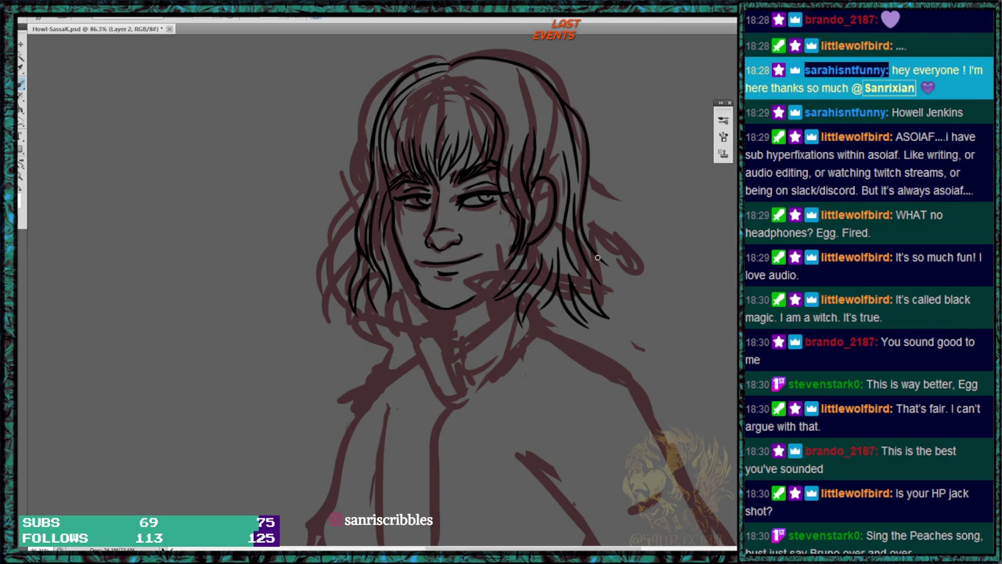
pyautogui.press('e')
pyautogui.moveTo(574, 259); pyautogui.dragTo(563, 135)
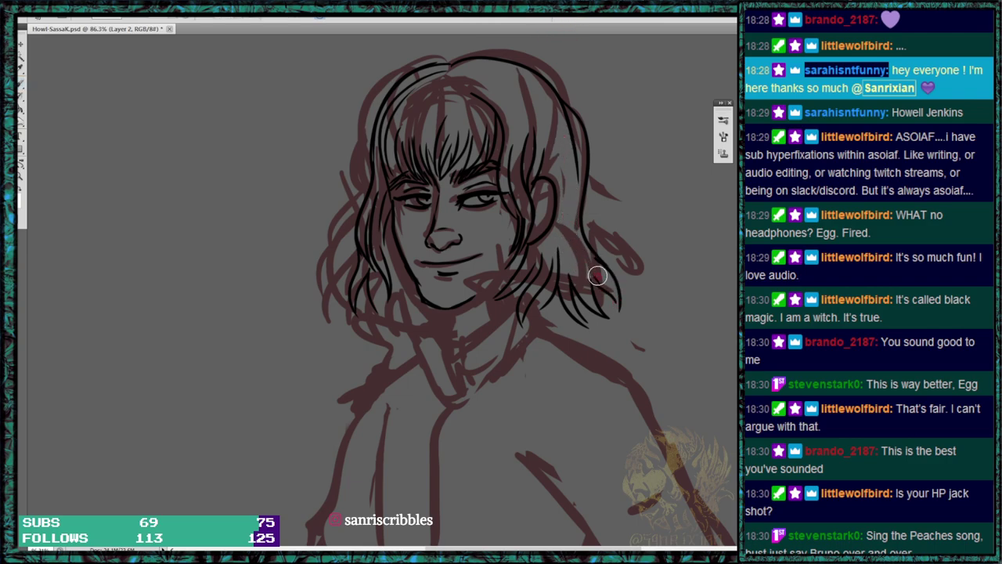
pyautogui.press('b')
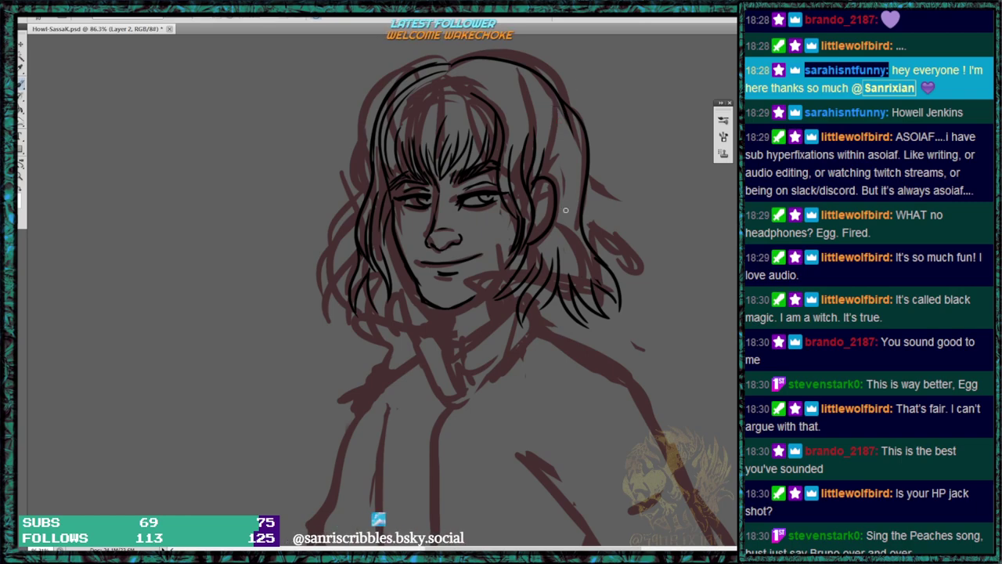
pyautogui.moveTo(594, 283); pyautogui.dragTo(566, 184)
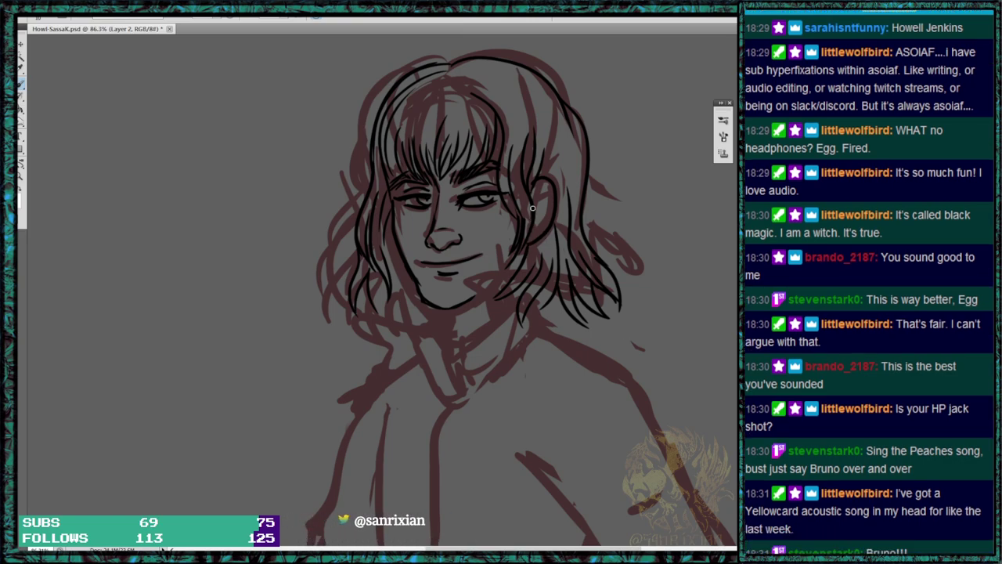
# Erase the lines overlapping the jaw in front of the ear and ink the inner ear details.
pyautogui.press('e')
pyautogui.moveTo(523, 206); pyautogui.dragTo(508, 262)
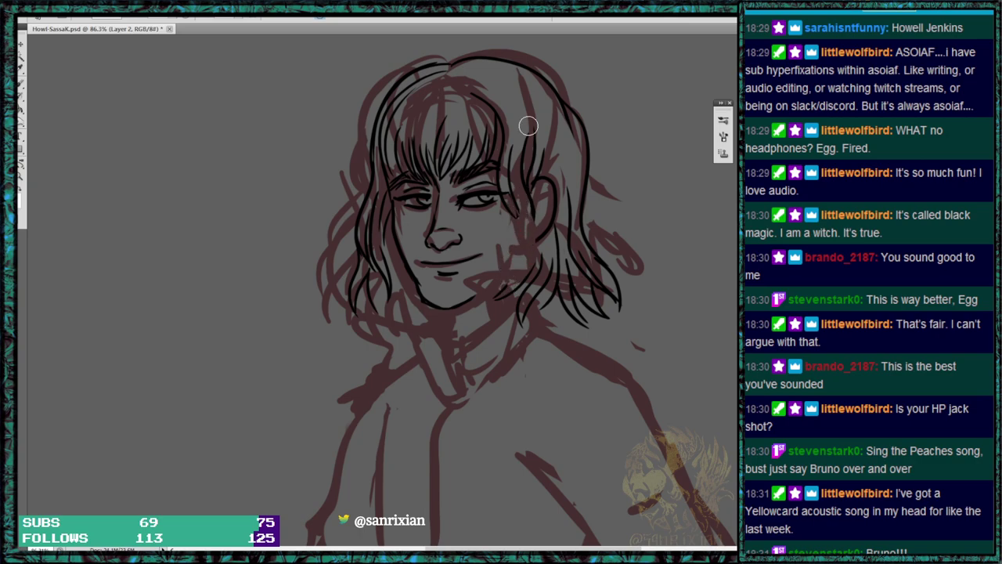
pyautogui.press('b')
pyautogui.moveTo(513, 215)
pyautogui.mouseDown()
pyautogui.moveTo(517, 244)
pyautogui.moveTo(503, 284)
pyautogui.moveTo(528, 216)
pyautogui.mouseUp()
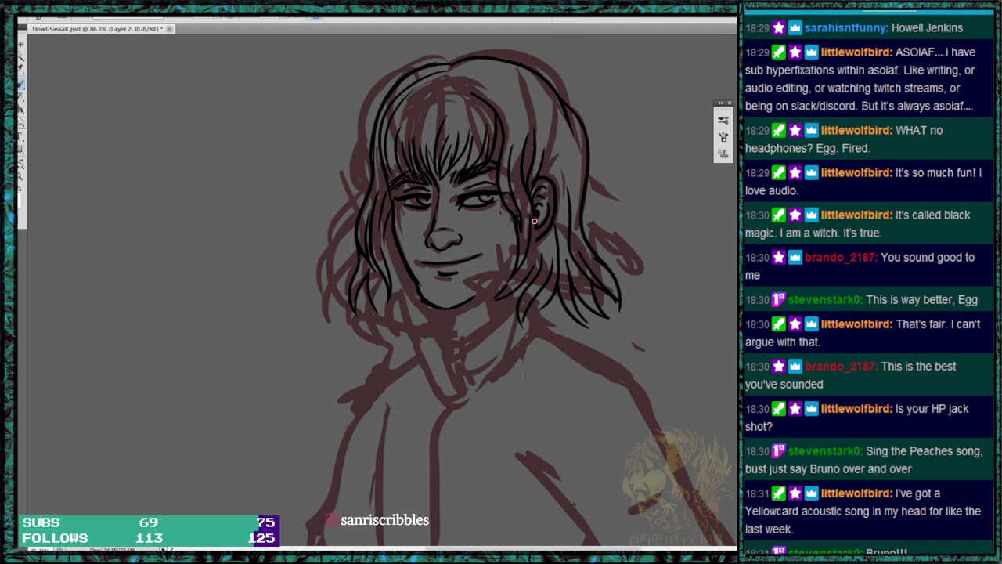
# Ink a dangling earring below the ear and add hair strands beside the jaw and neck.
pyautogui.moveTo(535, 234); pyautogui.dragTo(534, 274)
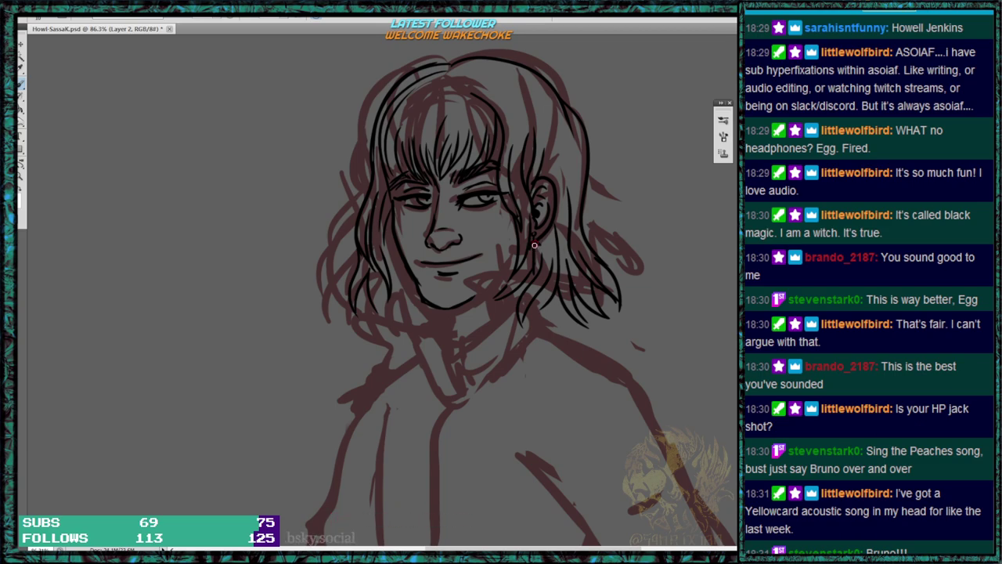
pyautogui.moveTo(533, 253); pyautogui.dragTo(534, 267)
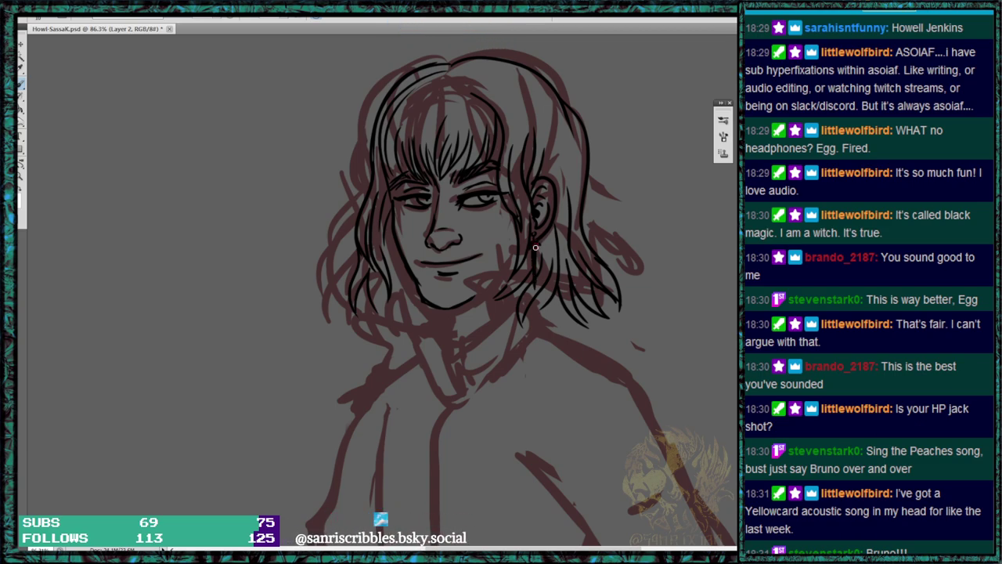
pyautogui.moveTo(529, 263)
pyautogui.mouseDown()
pyautogui.moveTo(500, 296)
pyautogui.moveTo(519, 314)
pyautogui.mouseUp()
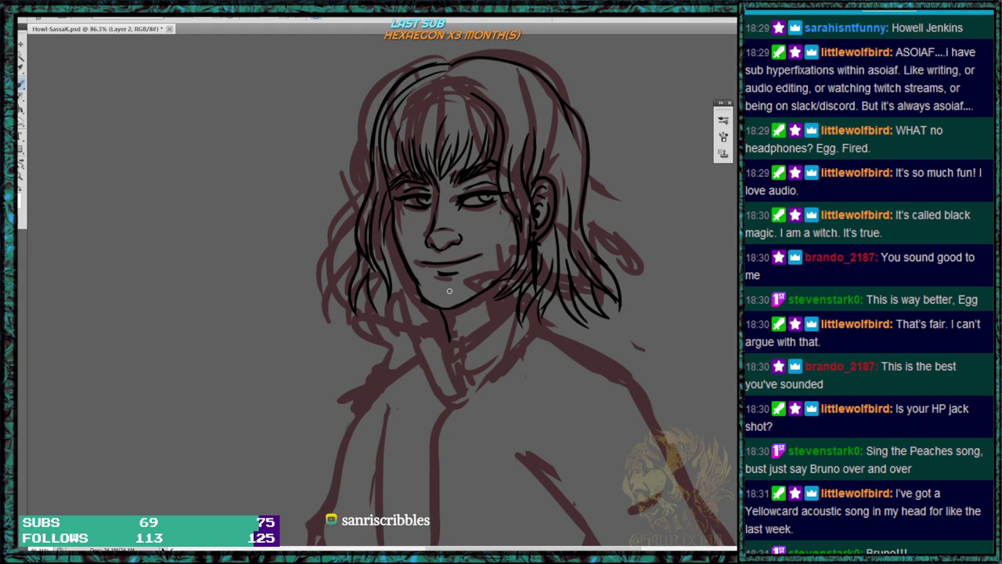
# Ink the curved neckline below the chin and erase the trial collar lines beneath it.
pyautogui.moveTo(449, 331)
pyautogui.mouseDown()
pyautogui.moveTo(454, 340)
pyautogui.moveTo(516, 311)
pyautogui.mouseUp()
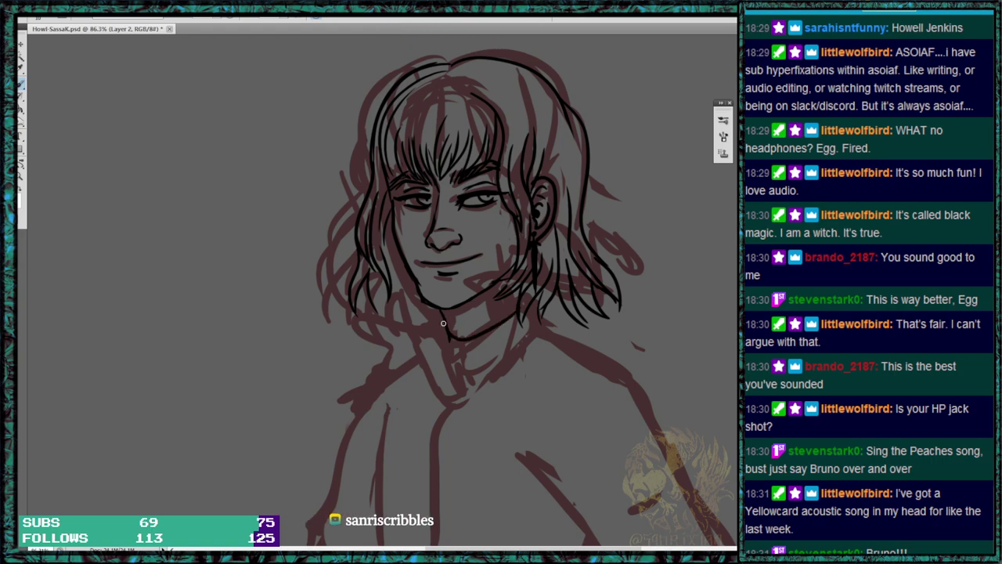
pyautogui.moveTo(464, 337); pyautogui.dragTo(464, 373)
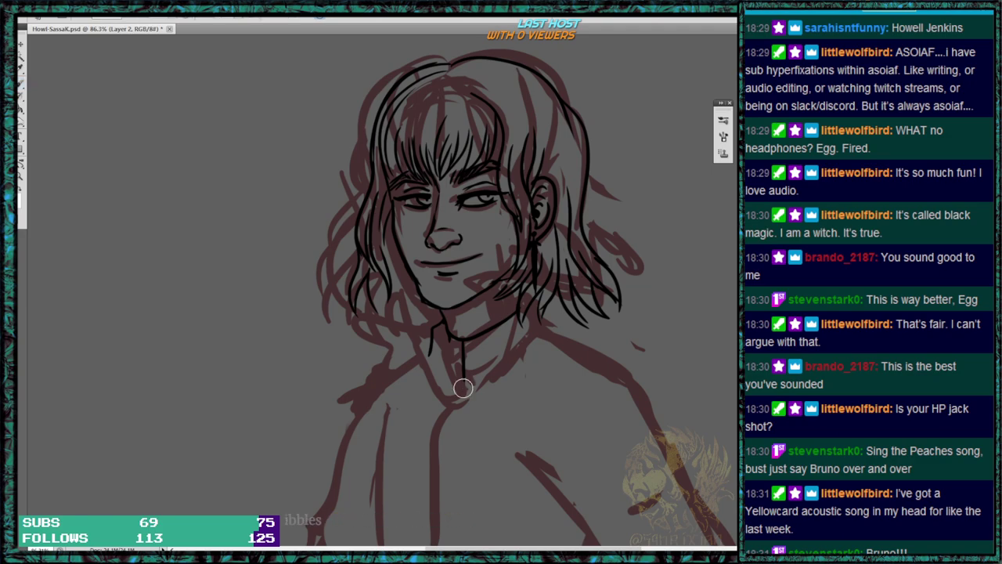
pyautogui.moveTo(458, 347)
pyautogui.mouseDown()
pyautogui.moveTo(467, 385)
pyautogui.moveTo(461, 346)
pyautogui.mouseUp()
pyautogui.press('b')
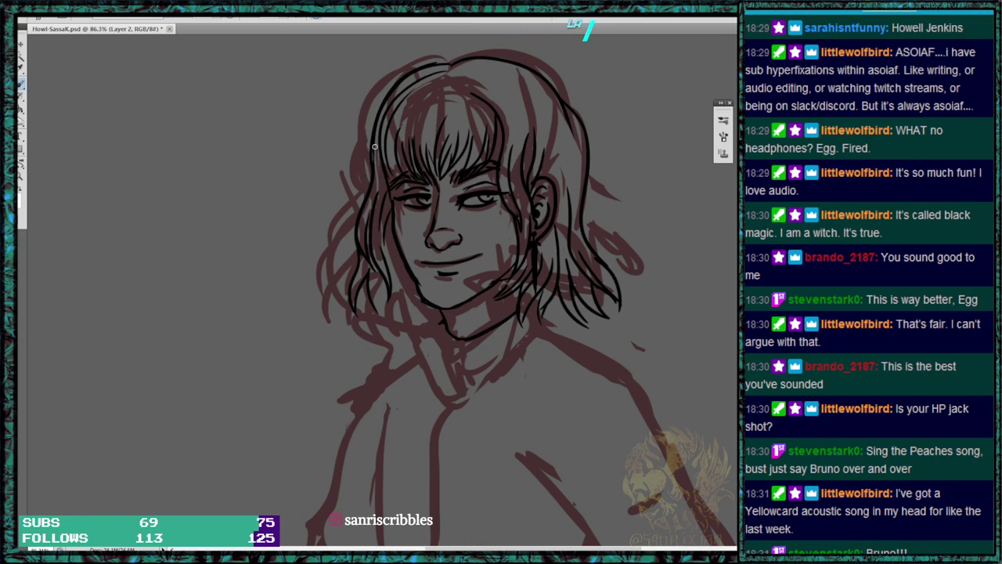
# Select the top of the inked hair, lower the crown with Free Transform and clear the selection.
pyautogui.moveTo(356, 151)
pyautogui.mouseDown()
pyautogui.moveTo(434, 105)
pyautogui.moveTo(424, 120)
pyautogui.moveTo(463, 103)
pyautogui.moveTo(457, 117)
pyautogui.moveTo(494, 108)
pyautogui.moveTo(513, 127)
pyautogui.moveTo(580, 122)
pyautogui.moveTo(588, 146)
pyautogui.moveTo(616, 141)
pyautogui.moveTo(630, 78)
pyautogui.moveTo(472, 37)
pyautogui.moveTo(375, 67)
pyautogui.moveTo(357, 101)
pyautogui.moveTo(354, 147)
pyautogui.moveTo(357, 132)
pyautogui.moveTo(387, 142)
pyautogui.moveTo(357, 153)
pyautogui.mouseUp()
pyautogui.hotkey('ctrl', 't')
pyautogui.moveTo(494, 46); pyautogui.dragTo(495, 63)
pyautogui.press('Return')
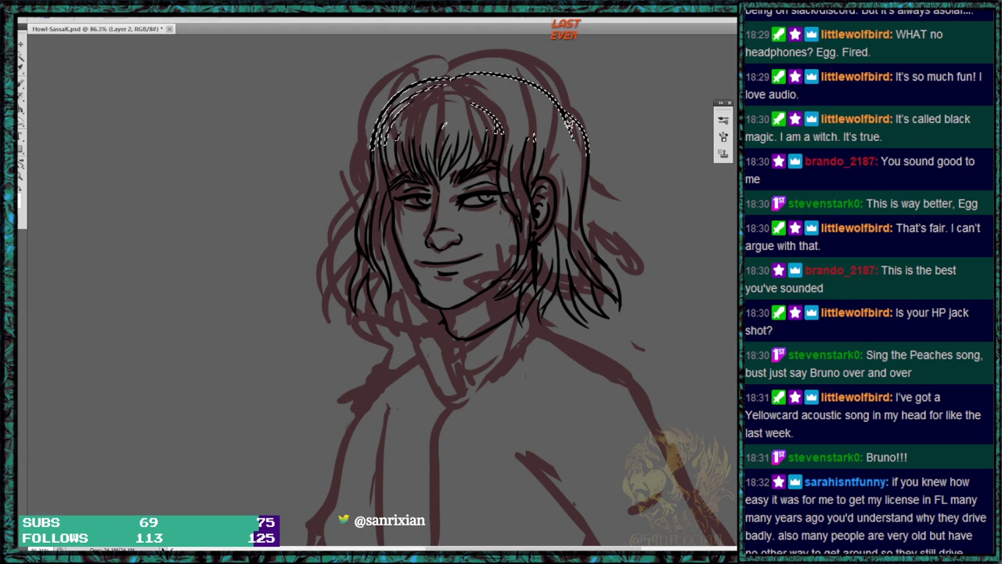
pyautogui.hotkey('ctrl', 'd')
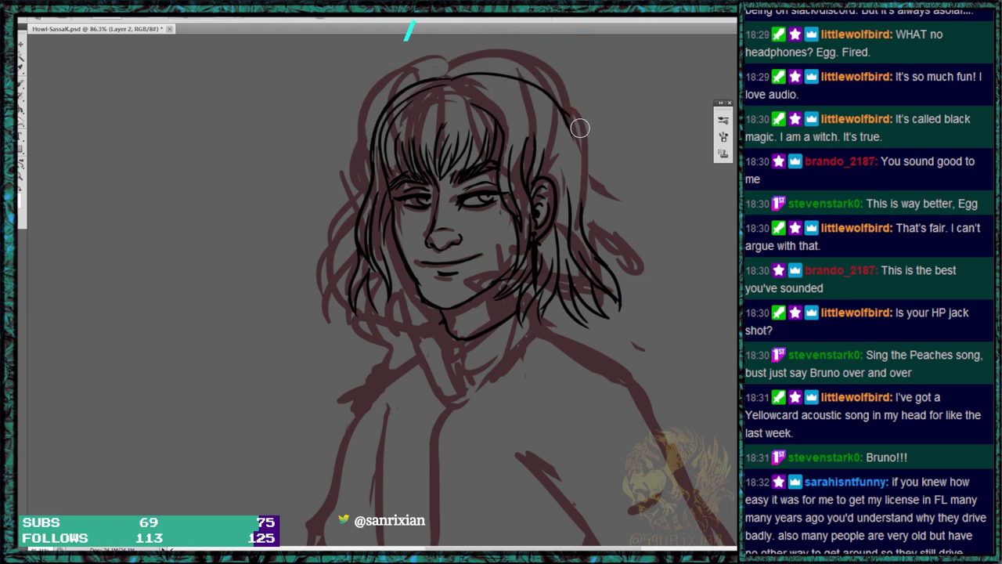
# Erase the outer hair outline on the right side and redraw it as a smoother curve from the crown past the ear.
pyautogui.moveTo(598, 247); pyautogui.dragTo(621, 302)
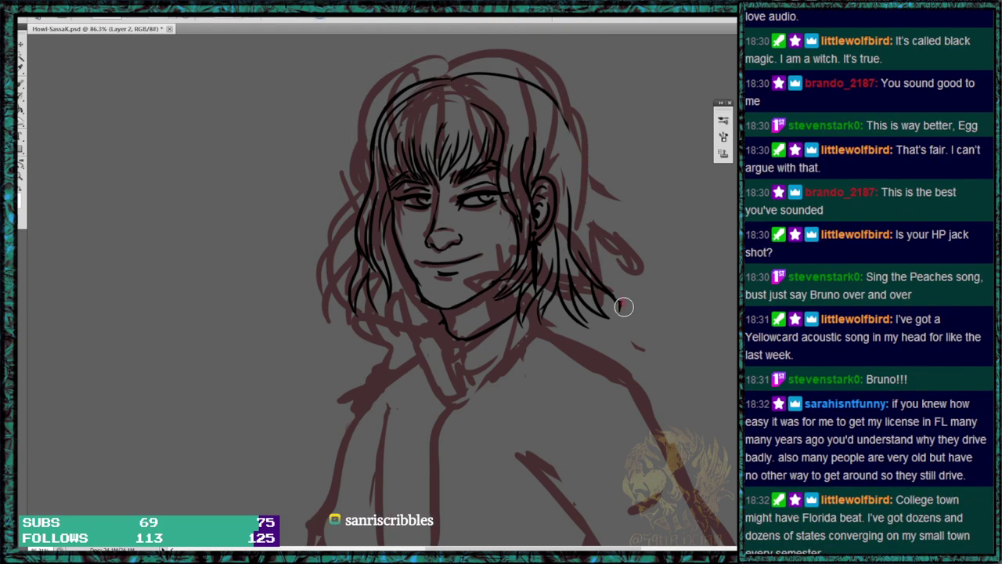
pyautogui.press('b')
pyautogui.moveTo(560, 102)
pyautogui.mouseDown()
pyautogui.moveTo(583, 156)
pyautogui.moveTo(598, 275)
pyautogui.mouseUp()
pyautogui.press('e')
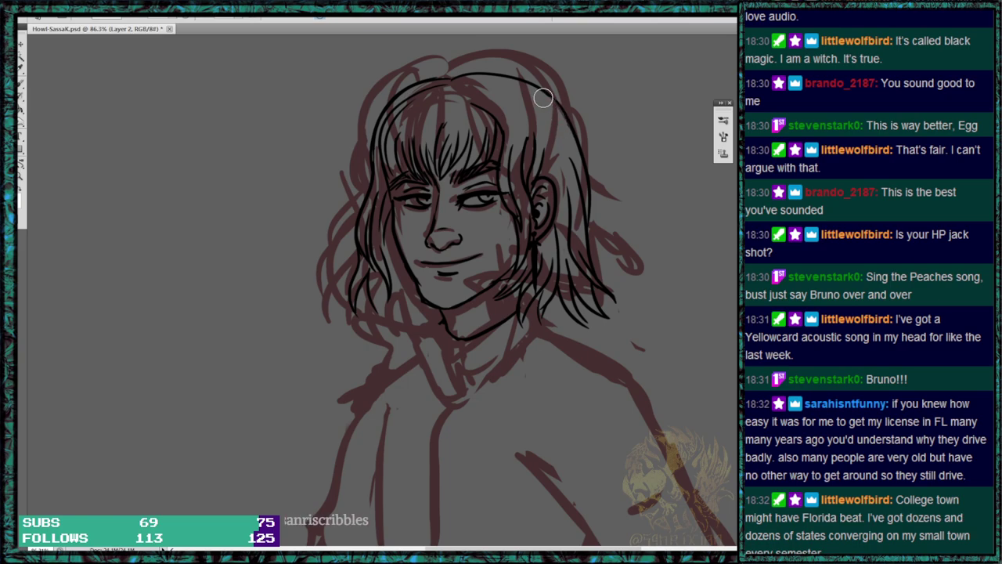
pyautogui.press('b')
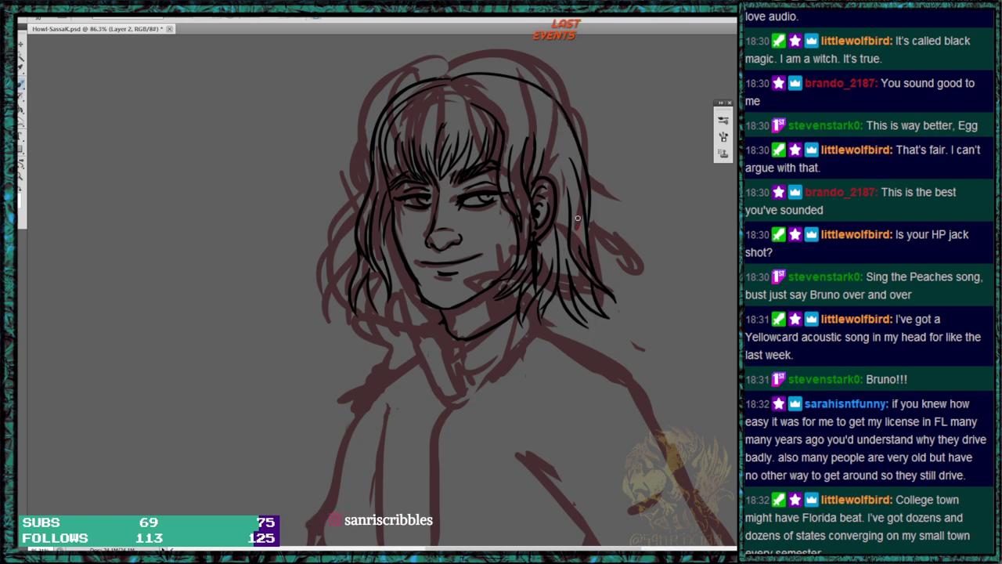
# Erase the hair strands between the fringe and the ear and clean up the lines near the jaw with a smaller eraser.
pyautogui.press('e')
pyautogui.moveTo(525, 134); pyautogui.dragTo(523, 223)
pyautogui.moveTo(510, 160); pyautogui.dragTo(524, 240)
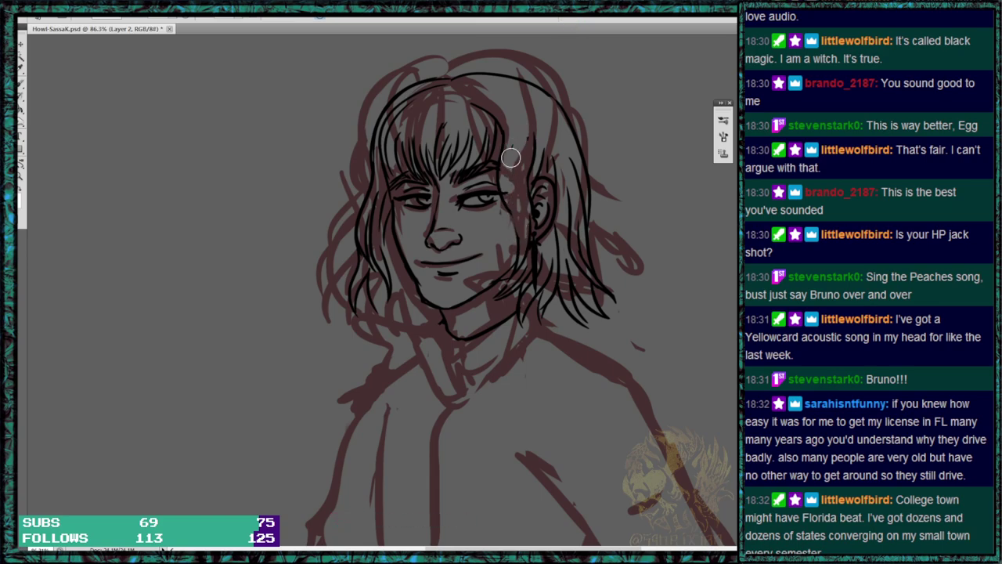
pyautogui.press('[')
pyautogui.press('[')
pyautogui.moveTo(516, 250)
pyautogui.mouseDown()
pyautogui.moveTo(509, 158)
pyautogui.moveTo(525, 270)
pyautogui.mouseUp()
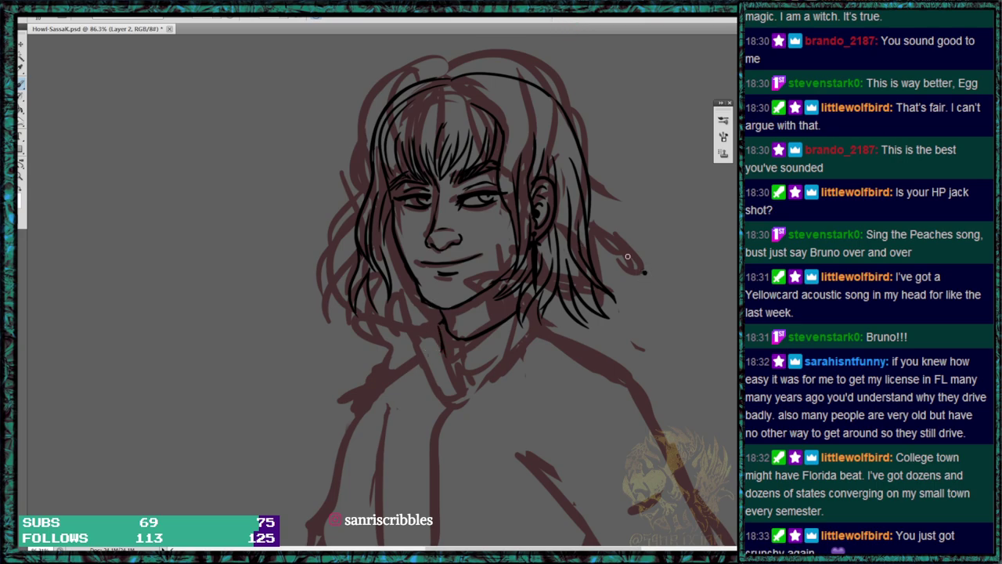
# Ink the left shoulder and upper sleeve with elbow folds, and the left side of the torso down to the waistband.
pyautogui.moveTo(636, 341); pyautogui.dragTo(686, 164)
pyautogui.moveTo(494, 163)
pyautogui.mouseDown()
pyautogui.moveTo(421, 198)
pyautogui.moveTo(358, 341)
pyautogui.moveTo(360, 365)
pyautogui.moveTo(346, 365)
pyautogui.moveTo(415, 390)
pyautogui.moveTo(418, 354)
pyautogui.mouseUp()
pyautogui.moveTo(443, 220)
pyautogui.mouseDown()
pyautogui.moveTo(435, 383)
pyautogui.moveTo(409, 411)
pyautogui.moveTo(428, 481)
pyautogui.mouseUp()
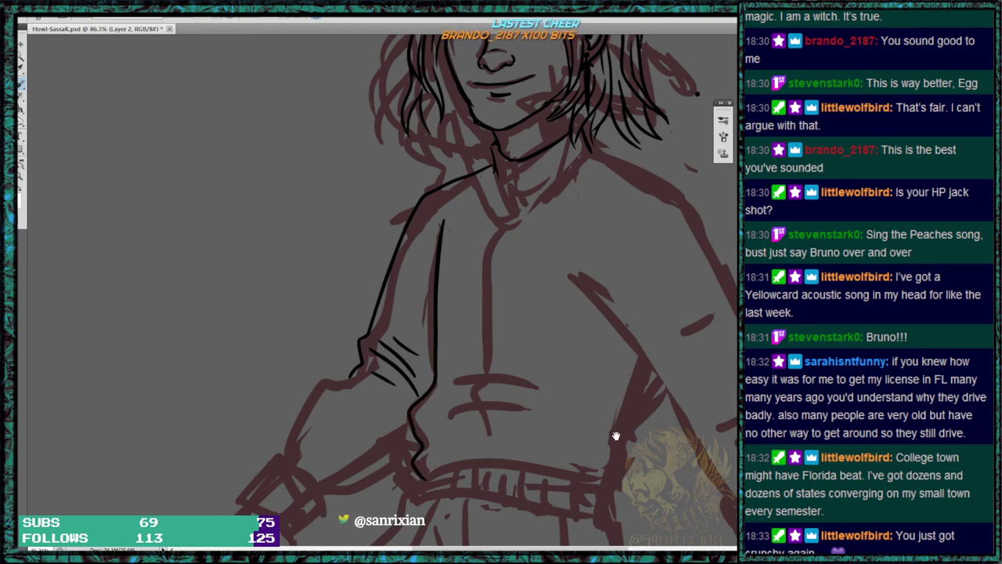
# Ink the right side of the torso down to the waistband and add fabric folds across the waist.
pyautogui.moveTo(609, 434); pyautogui.dragTo(593, 340)
pyautogui.moveTo(589, 382)
pyautogui.mouseDown()
pyautogui.moveTo(615, 360)
pyautogui.moveTo(606, 333)
pyautogui.moveTo(626, 255)
pyautogui.mouseUp()
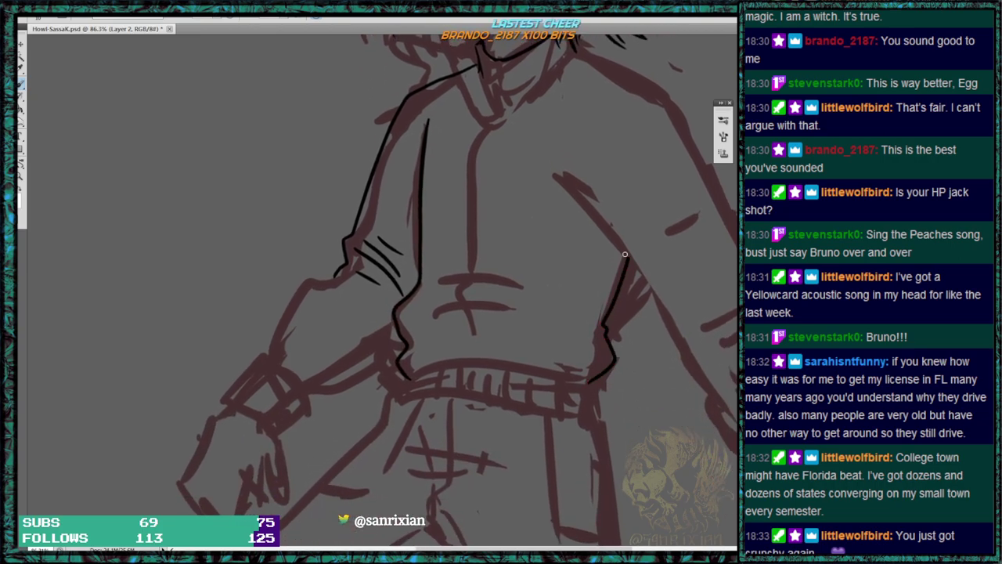
pyautogui.moveTo(437, 311); pyautogui.dragTo(573, 329)
pyautogui.moveTo(440, 294); pyautogui.dragTo(603, 326)
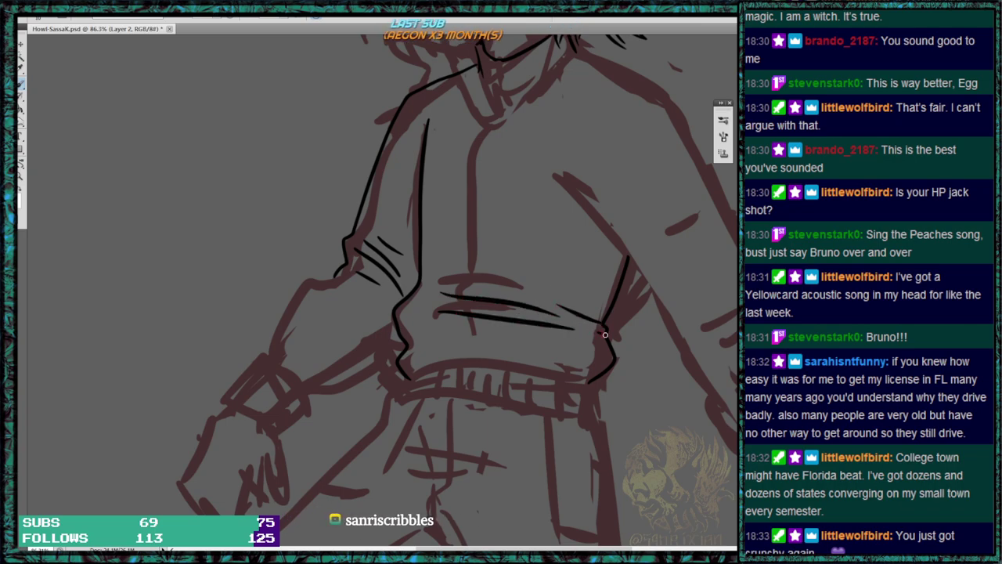
pyautogui.moveTo(407, 344); pyautogui.dragTo(439, 326)
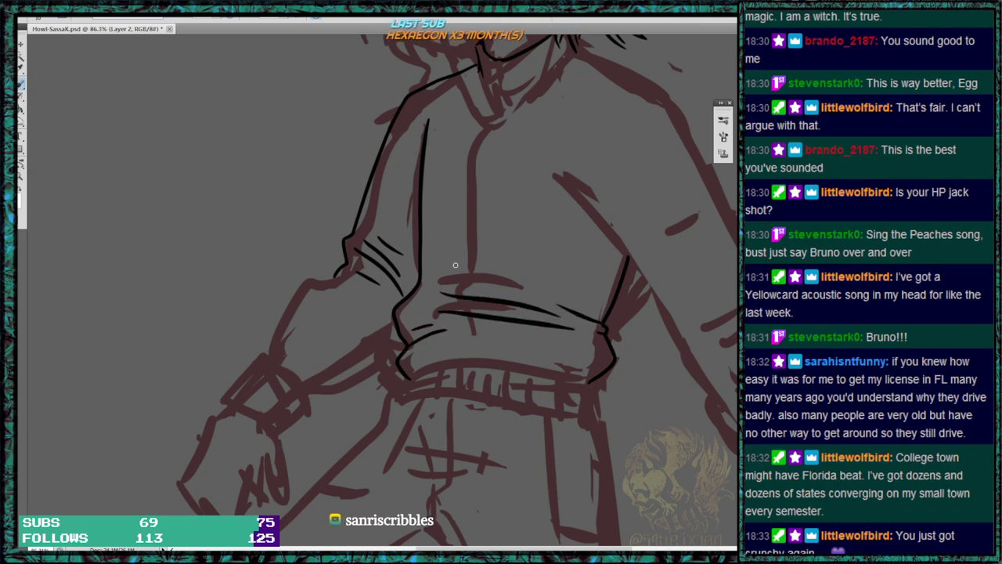
# Clean up the chin outline with a smaller eraser and ink a heavier jawline from the chin up to the hair.
pyautogui.scroll(5, 496, 138)
pyautogui.moveTo(465, 203); pyautogui.dragTo(462, 241)
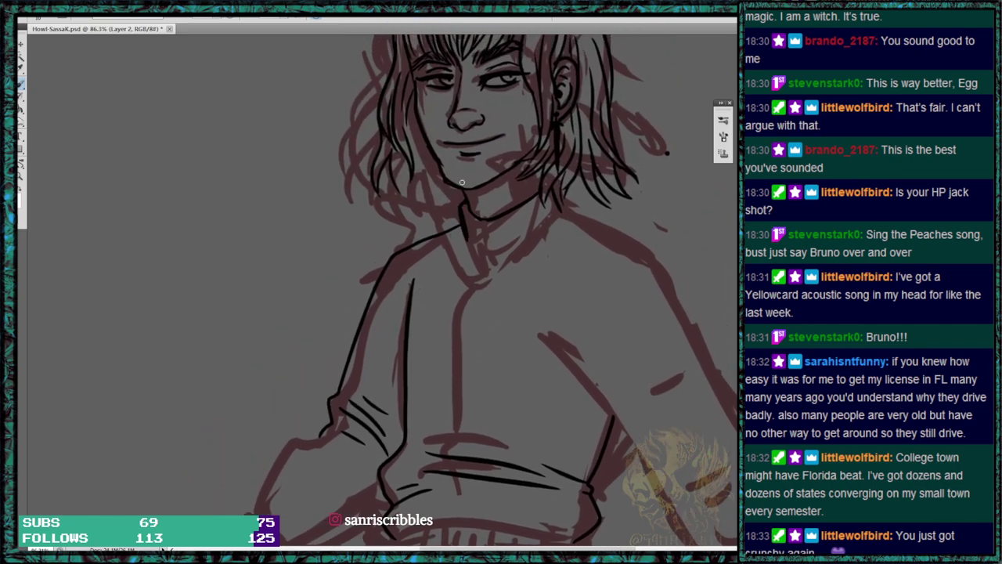
pyautogui.moveTo(452, 184)
pyautogui.mouseDown()
pyautogui.moveTo(440, 166)
pyautogui.moveTo(450, 197)
pyautogui.mouseUp()
pyautogui.press('e')
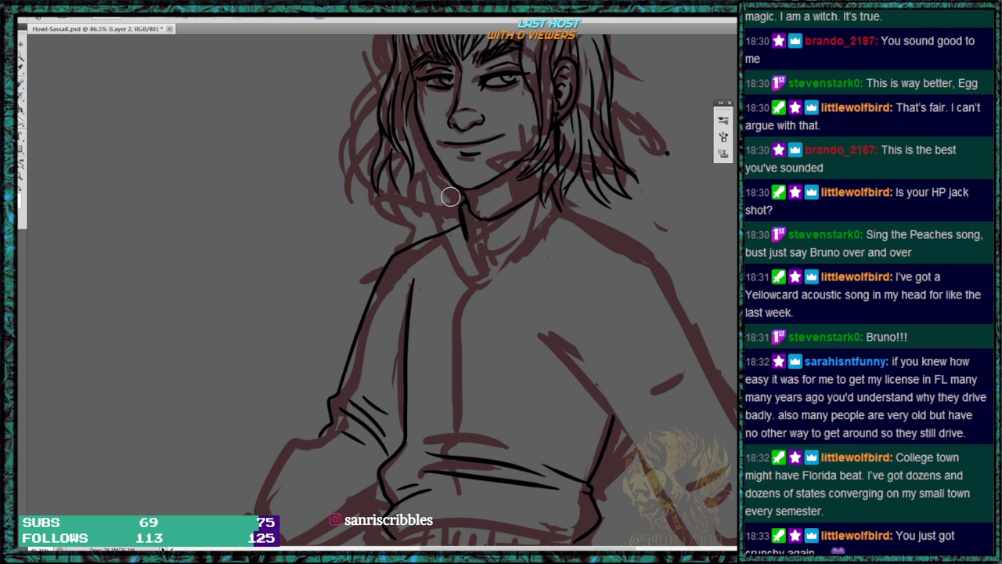
pyautogui.press('[')
pyautogui.press('[')
pyautogui.press('[')
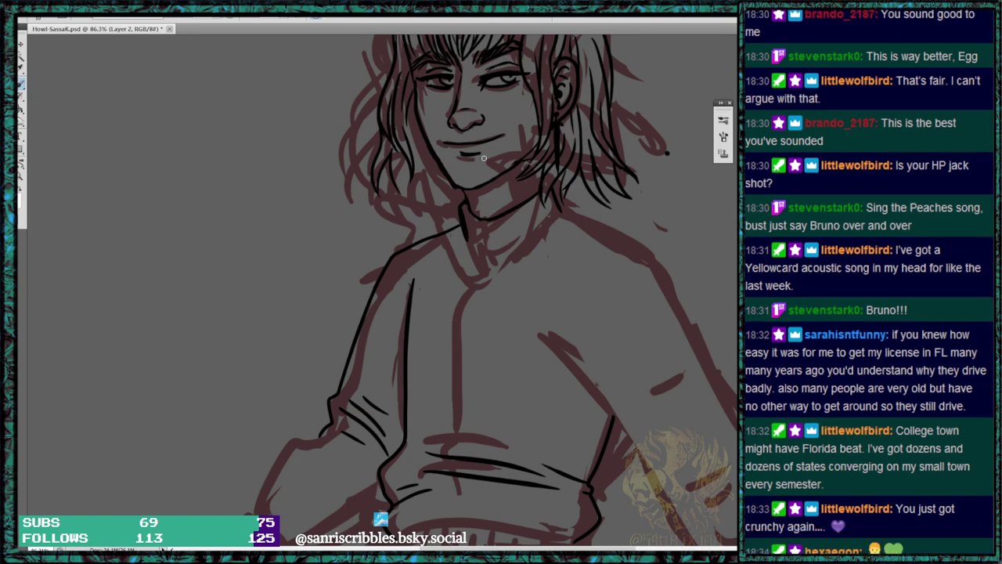
pyautogui.moveTo(454, 188)
pyautogui.mouseDown()
pyautogui.moveTo(490, 186)
pyautogui.moveTo(535, 150)
pyautogui.mouseUp()
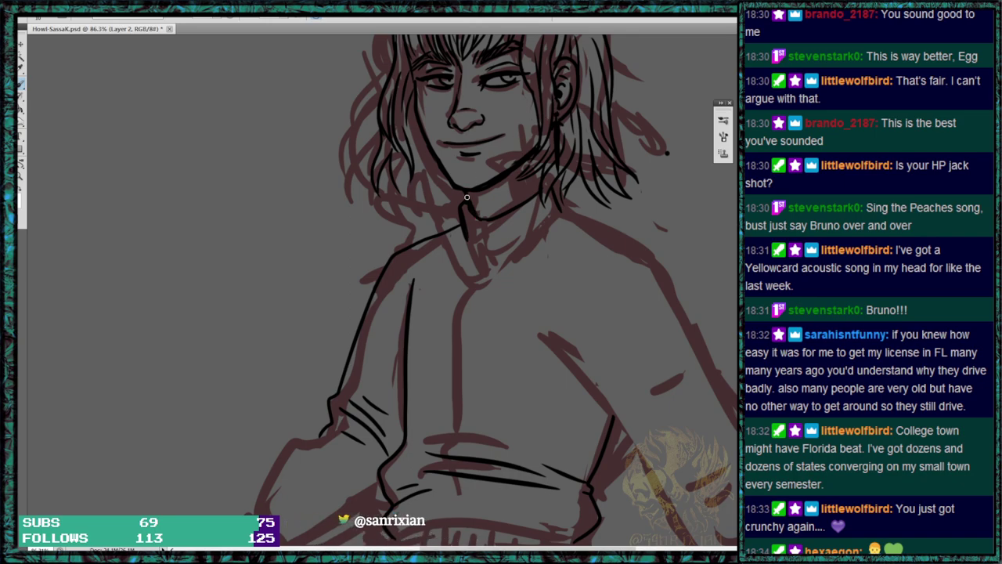
# Ink the loose hair strands hanging beside the left of the jaw down to the collar.
pyautogui.moveTo(394, 181)
pyautogui.mouseDown()
pyautogui.moveTo(404, 226)
pyautogui.moveTo(415, 206)
pyautogui.moveTo(432, 229)
pyautogui.mouseUp()
pyautogui.moveTo(424, 185)
pyautogui.mouseDown()
pyautogui.moveTo(442, 227)
pyautogui.moveTo(446, 157)
pyautogui.moveTo(443, 224)
pyautogui.mouseUp()
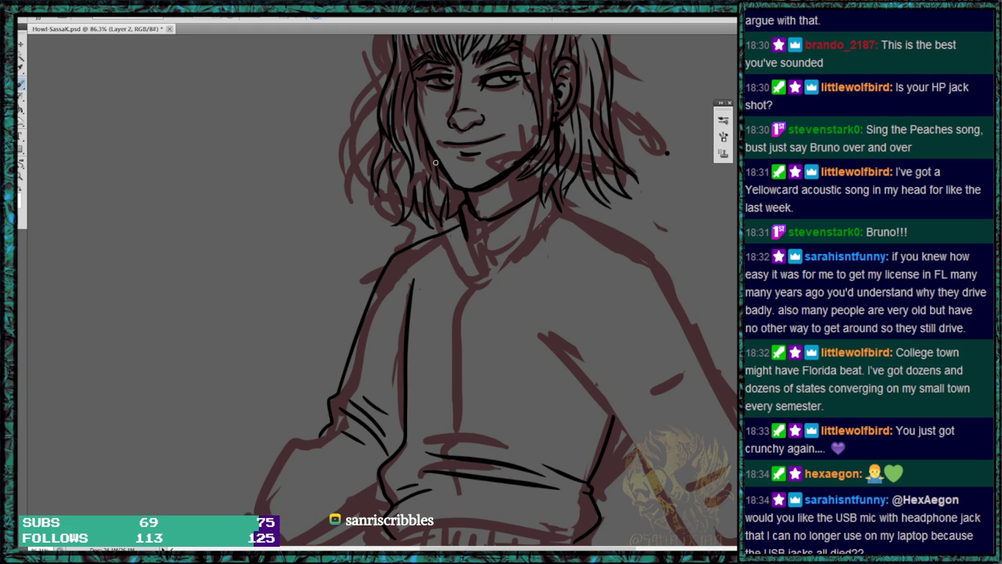
pyautogui.moveTo(454, 187); pyautogui.dragTo(457, 218)
pyautogui.moveTo(637, 303); pyautogui.dragTo(629, 423)
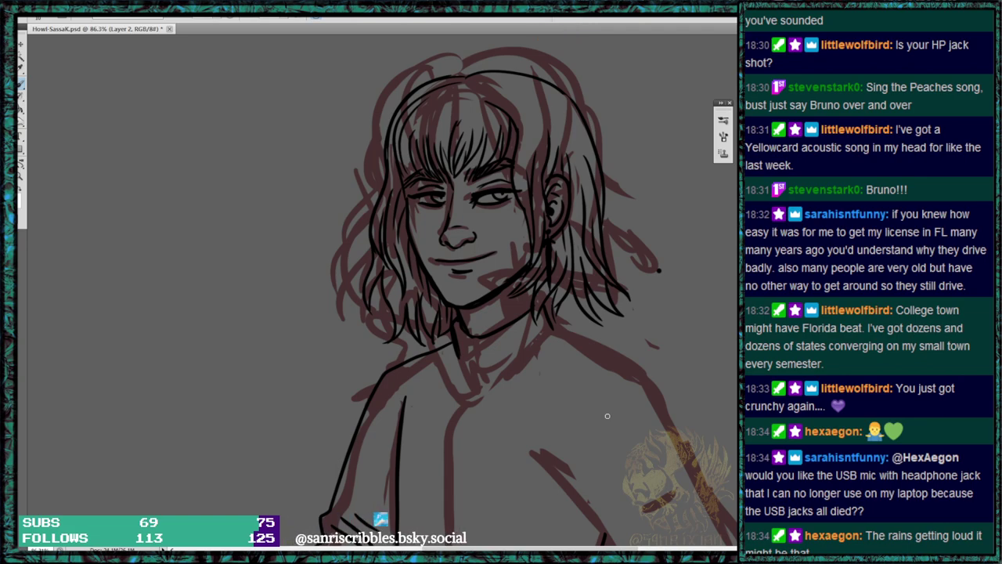
# Ink the right side of the collar, the right shoulder, and both edges of the right sleeve down to the forearm.
pyautogui.scroll(-5, 607, 416)
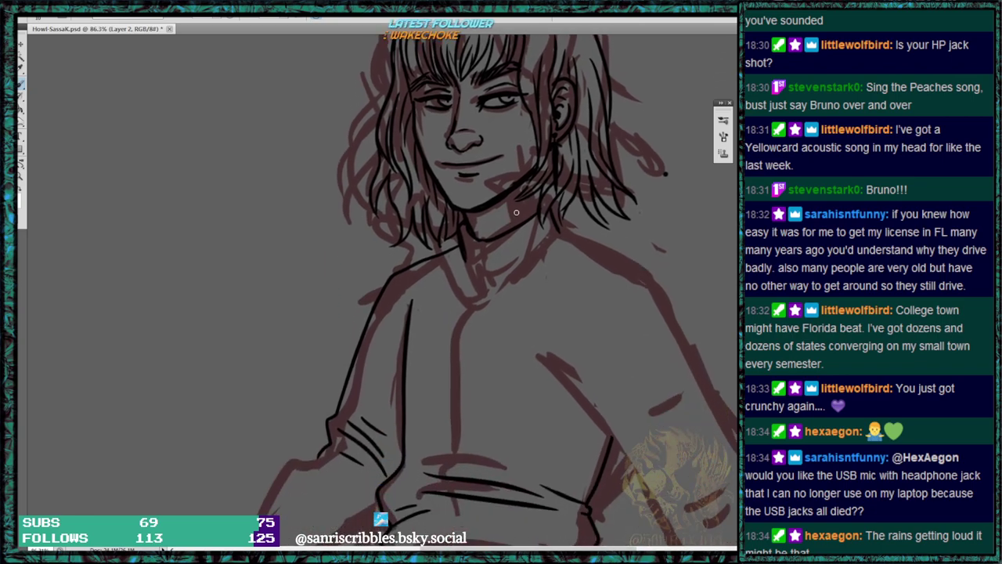
pyautogui.moveTo(484, 242)
pyautogui.mouseDown()
pyautogui.moveTo(489, 286)
pyautogui.moveTo(556, 233)
pyautogui.moveTo(472, 273)
pyautogui.mouseUp()
pyautogui.moveTo(580, 236)
pyautogui.mouseDown()
pyautogui.moveTo(657, 279)
pyautogui.moveTo(676, 315)
pyautogui.mouseUp()
pyautogui.moveTo(700, 398)
pyautogui.mouseDown()
pyautogui.moveTo(676, 248)
pyautogui.moveTo(639, 241)
pyautogui.mouseUp()
pyautogui.moveTo(498, 213)
pyautogui.mouseDown()
pyautogui.moveTo(540, 249)
pyautogui.moveTo(651, 452)
pyautogui.moveTo(713, 486)
pyautogui.mouseUp()
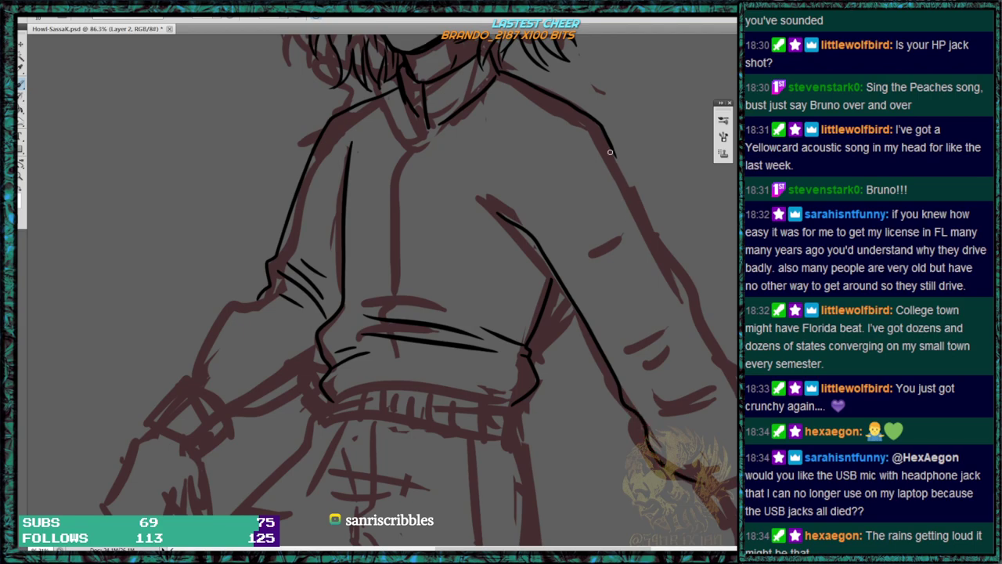
pyautogui.moveTo(612, 155); pyautogui.dragTo(732, 374)
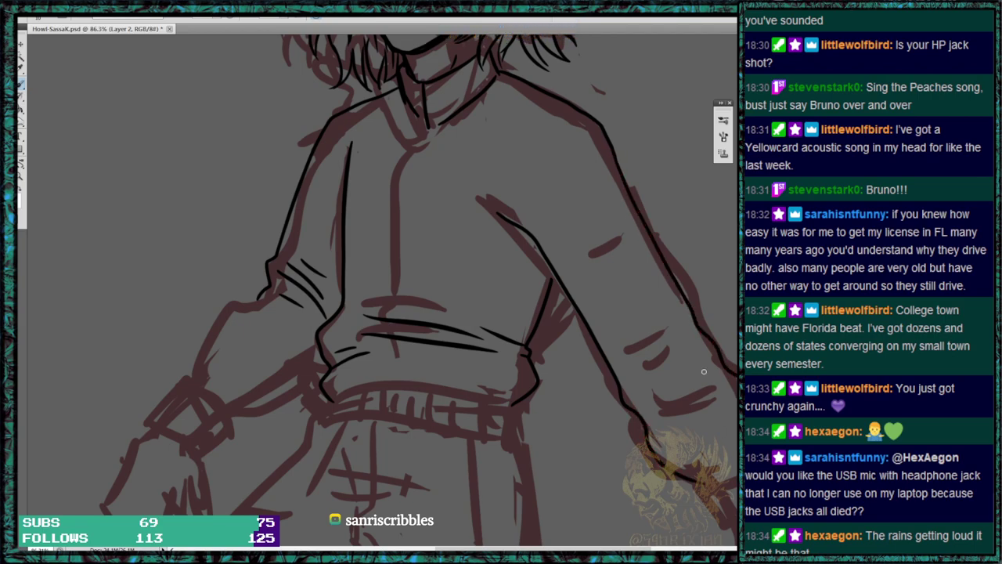
# Add fabric fold lines to the upper arm, elbow and forearm of the right sleeve.
pyautogui.moveTo(642, 395)
pyautogui.mouseDown()
pyautogui.moveTo(718, 371)
pyautogui.moveTo(659, 419)
pyautogui.moveTo(726, 386)
pyautogui.mouseUp()
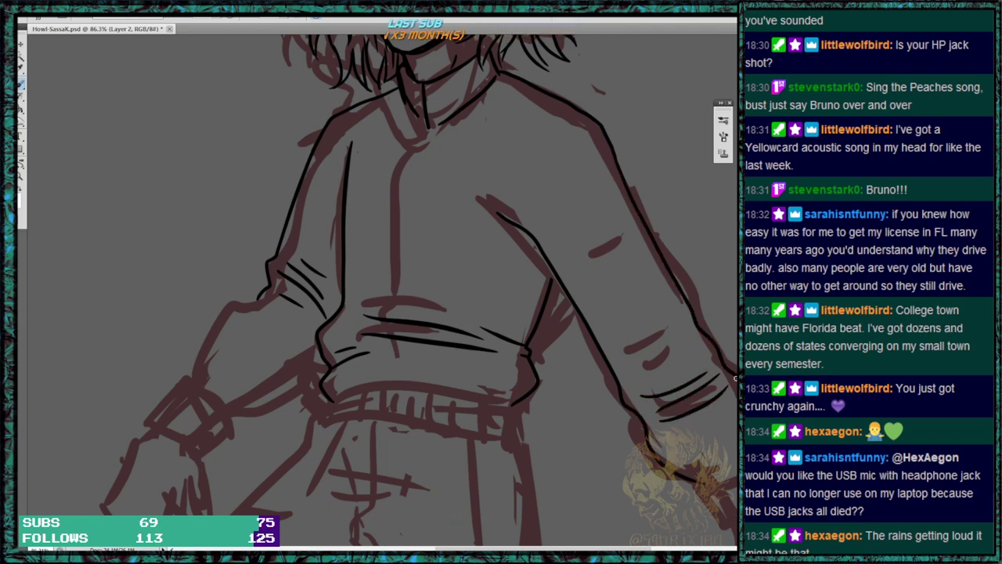
pyautogui.moveTo(590, 260); pyautogui.dragTo(629, 231)
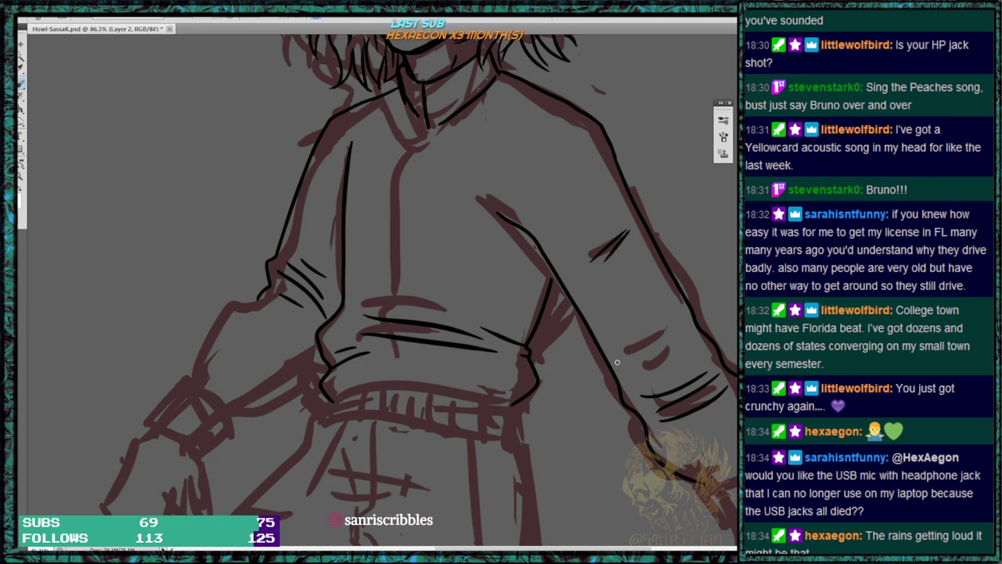
pyautogui.moveTo(621, 358); pyautogui.dragTo(664, 345)
pyautogui.moveTo(627, 366); pyautogui.dragTo(663, 350)
# Ink the left forearm sleeve from the elbow to the wrist, with the cuff outline and gathered folds above it.
pyautogui.moveTo(188, 380)
pyautogui.mouseDown()
pyautogui.moveTo(235, 308)
pyautogui.moveTo(277, 280)
pyautogui.mouseUp()
pyautogui.moveTo(229, 416)
pyautogui.mouseDown()
pyautogui.moveTo(283, 395)
pyautogui.moveTo(324, 347)
pyautogui.mouseUp()
pyautogui.moveTo(217, 384); pyautogui.dragTo(229, 406)
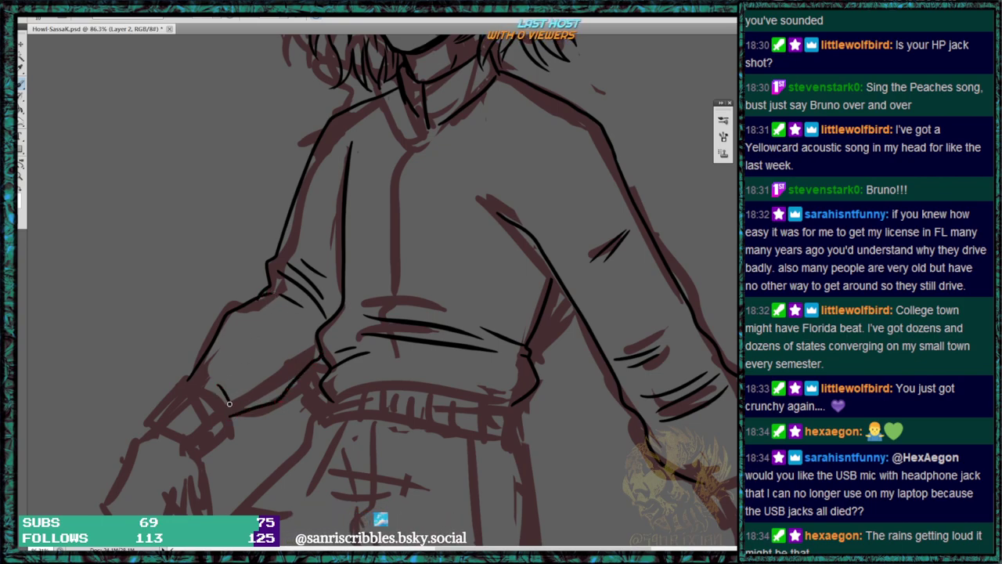
pyautogui.moveTo(246, 329)
pyautogui.mouseDown()
pyautogui.moveTo(327, 406)
pyautogui.moveTo(477, 305)
pyautogui.moveTo(391, 297)
pyautogui.moveTo(410, 320)
pyautogui.mouseUp()
pyautogui.moveTo(332, 328)
pyautogui.mouseDown()
pyautogui.moveTo(376, 346)
pyautogui.moveTo(413, 316)
pyautogui.mouseUp()
pyautogui.hotkey('ctrl', 'z')
pyautogui.moveTo(374, 344)
pyautogui.mouseDown()
pyautogui.moveTo(433, 300)
pyautogui.moveTo(418, 294)
pyautogui.moveTo(422, 304)
pyautogui.moveTo(428, 288)
pyautogui.moveTo(389, 273)
pyautogui.mouseUp()
# Ink the jacket's centre front line from collar to hem, plus the upper and lower edges of the waistband.
pyautogui.moveTo(733, 320)
pyautogui.mouseDown()
pyautogui.moveTo(684, 367)
pyautogui.moveTo(664, 426)
pyautogui.moveTo(629, 405)
pyautogui.mouseUp()
pyautogui.moveTo(487, 126); pyautogui.dragTo(462, 408)
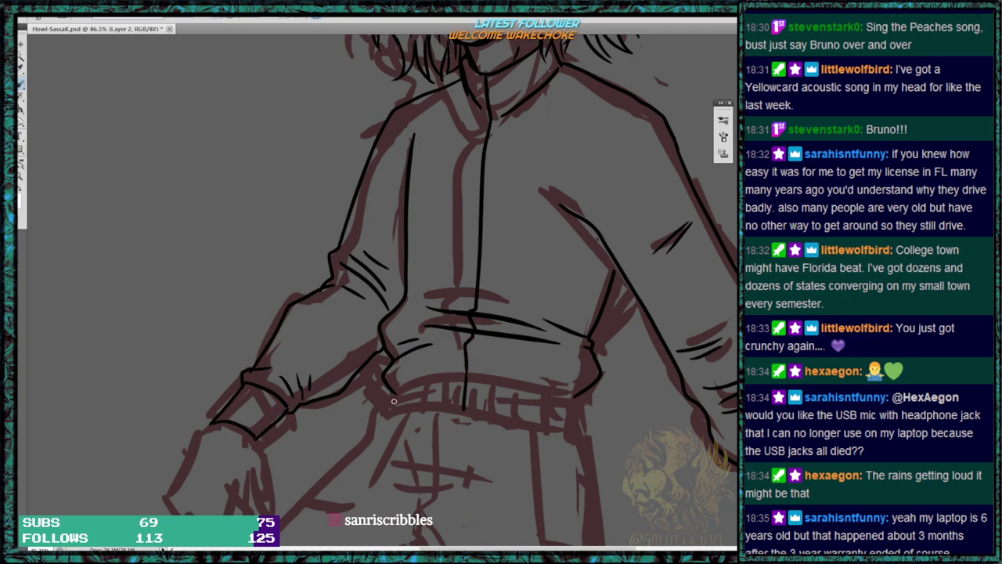
pyautogui.moveTo(389, 392)
pyautogui.mouseDown()
pyautogui.moveTo(381, 412)
pyautogui.moveTo(461, 400)
pyautogui.mouseUp()
pyautogui.hotkey('ctrl', 'z')
pyautogui.moveTo(379, 415)
pyautogui.mouseDown()
pyautogui.moveTo(419, 405)
pyautogui.moveTo(533, 426)
pyautogui.moveTo(567, 447)
pyautogui.mouseUp()
pyautogui.hotkey('ctrl', 'z')
pyautogui.moveTo(382, 416)
pyautogui.mouseDown()
pyautogui.moveTo(409, 408)
pyautogui.moveTo(542, 417)
pyautogui.moveTo(591, 448)
pyautogui.mouseUp()
pyautogui.scroll(-5, 618, 314)
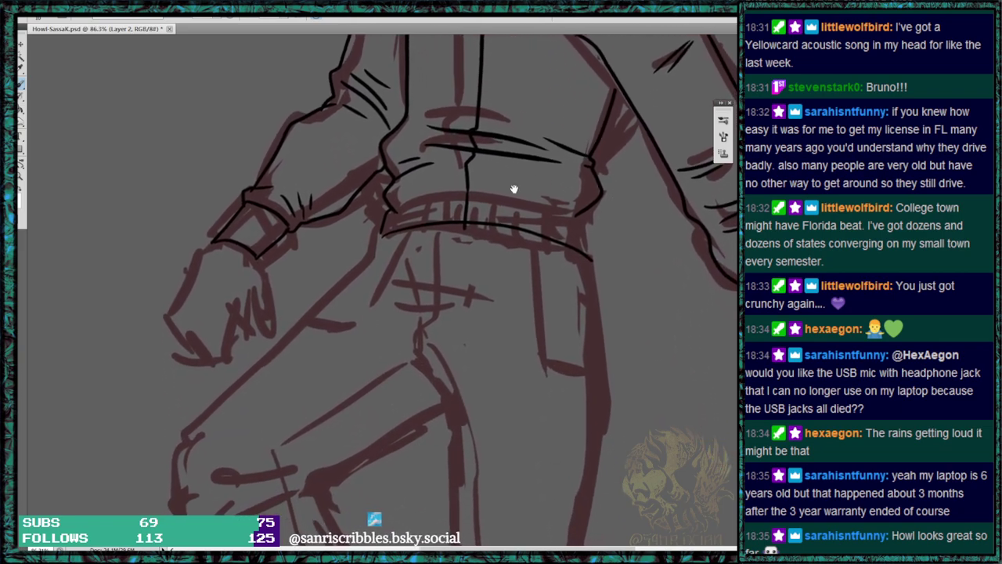
pyautogui.moveTo(387, 209)
pyautogui.mouseDown()
pyautogui.moveTo(485, 197)
pyautogui.moveTo(591, 225)
pyautogui.moveTo(584, 249)
pyautogui.moveTo(592, 243)
pyautogui.mouseUp()
# Erase the overlap at the waistband's left end, redraw the fabric bulging over both ends, and add a fold above the band.
pyautogui.press('e')
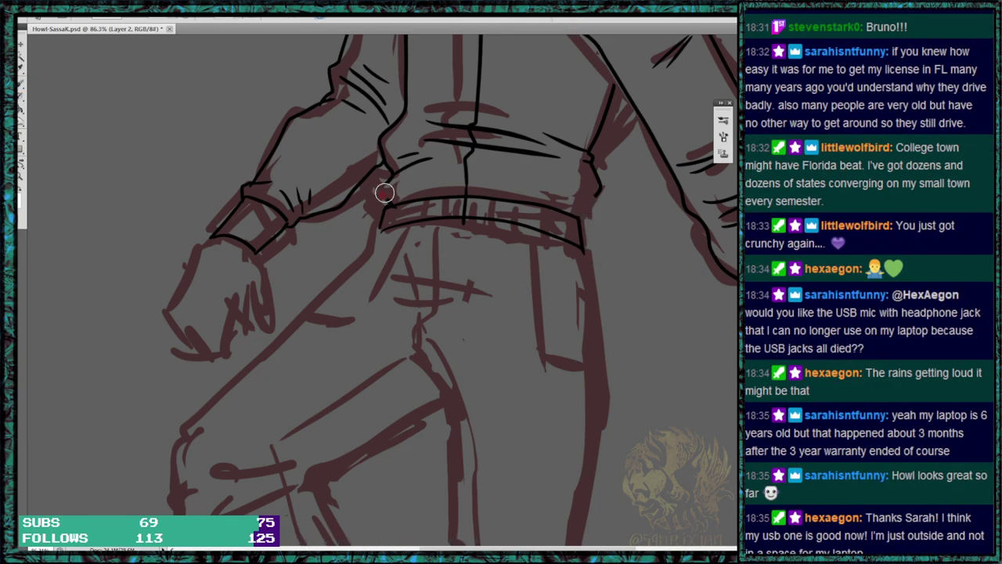
pyautogui.moveTo(388, 200); pyautogui.dragTo(392, 209)
pyautogui.press('b')
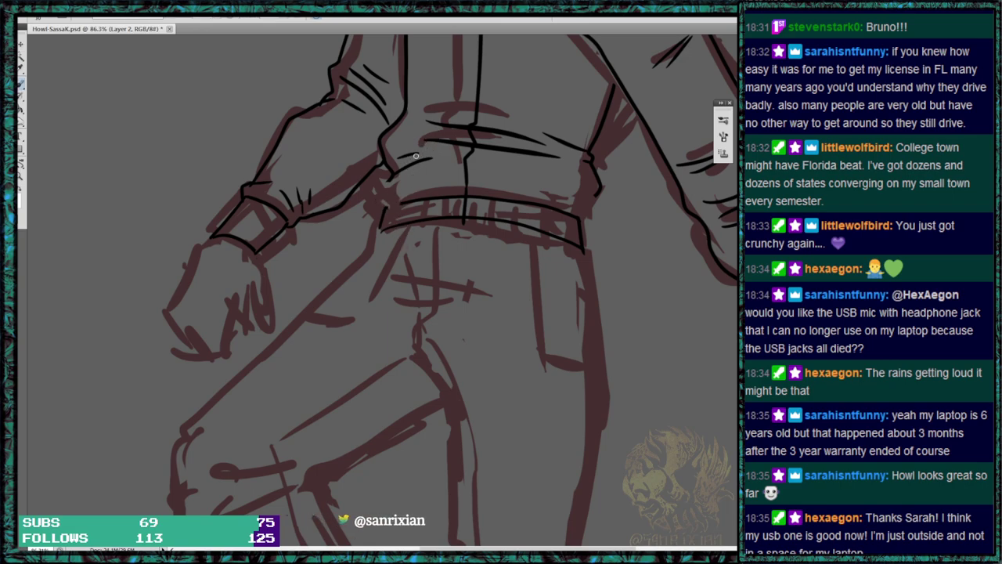
pyautogui.moveTo(393, 177); pyautogui.dragTo(381, 215)
pyautogui.moveTo(594, 193); pyautogui.dragTo(582, 225)
pyautogui.moveTo(447, 184); pyautogui.dragTo(503, 185)
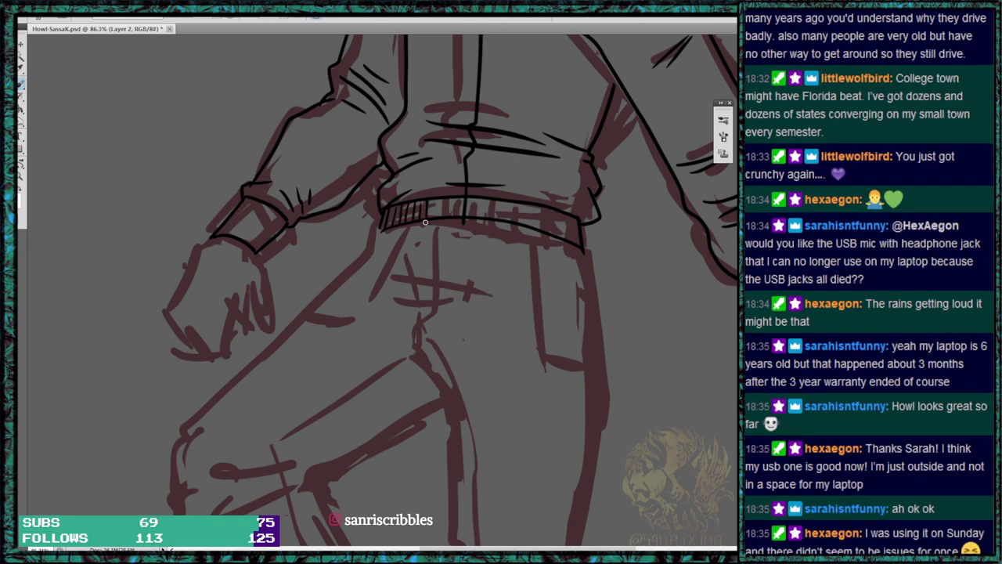
# Fill the jacket waistband with vertical ribbing lines and draw a small zipper pull at its centre.
pyautogui.moveTo(444, 201)
pyautogui.mouseDown()
pyautogui.moveTo(440, 214)
pyautogui.moveTo(463, 223)
pyautogui.mouseUp()
pyautogui.press('e')
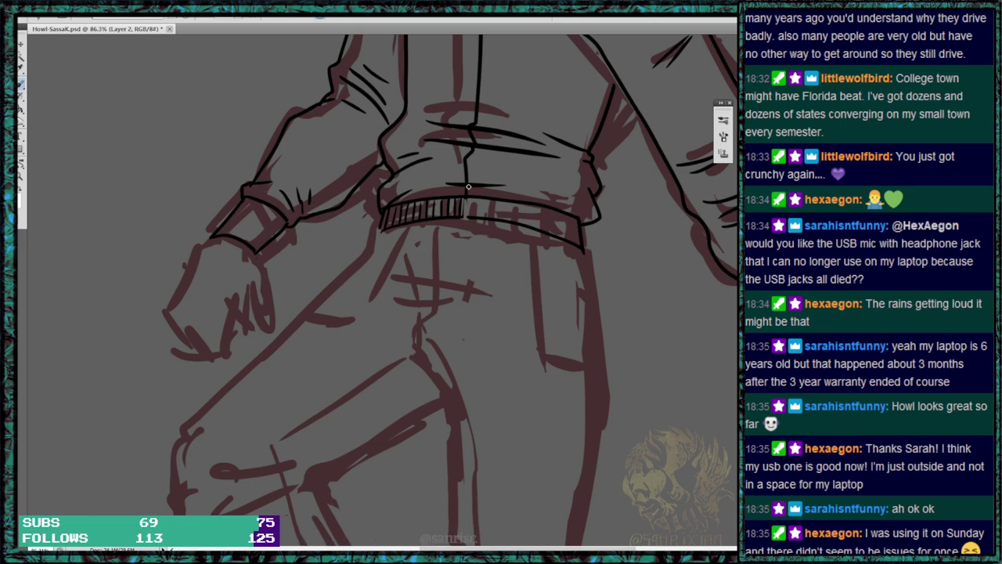
pyautogui.moveTo(467, 198); pyautogui.dragTo(469, 216)
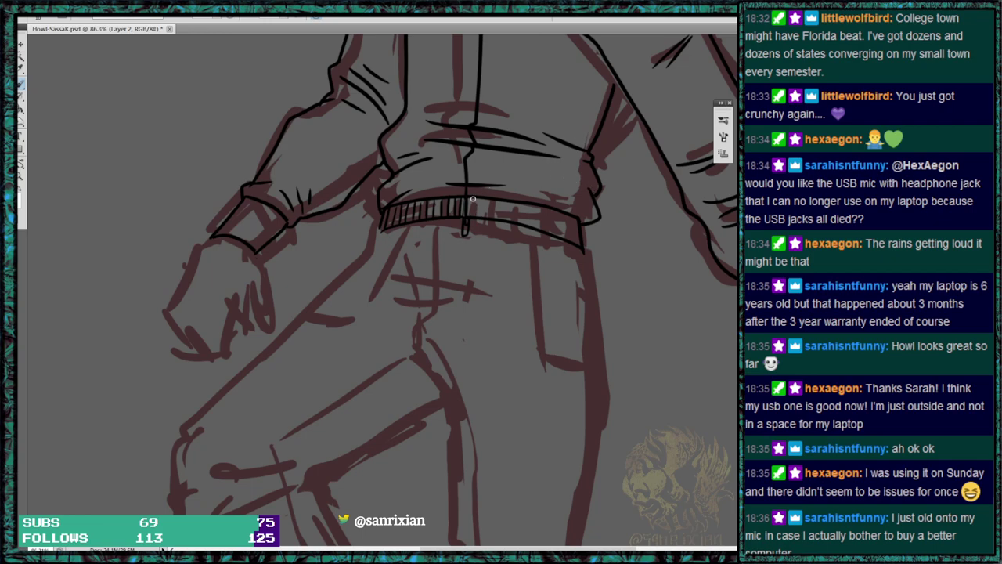
pyautogui.moveTo(480, 199)
pyautogui.mouseDown()
pyautogui.moveTo(480, 217)
pyautogui.moveTo(499, 208)
pyautogui.moveTo(500, 220)
pyautogui.moveTo(530, 224)
pyautogui.mouseUp()
pyautogui.moveTo(537, 202); pyautogui.dragTo(536, 227)
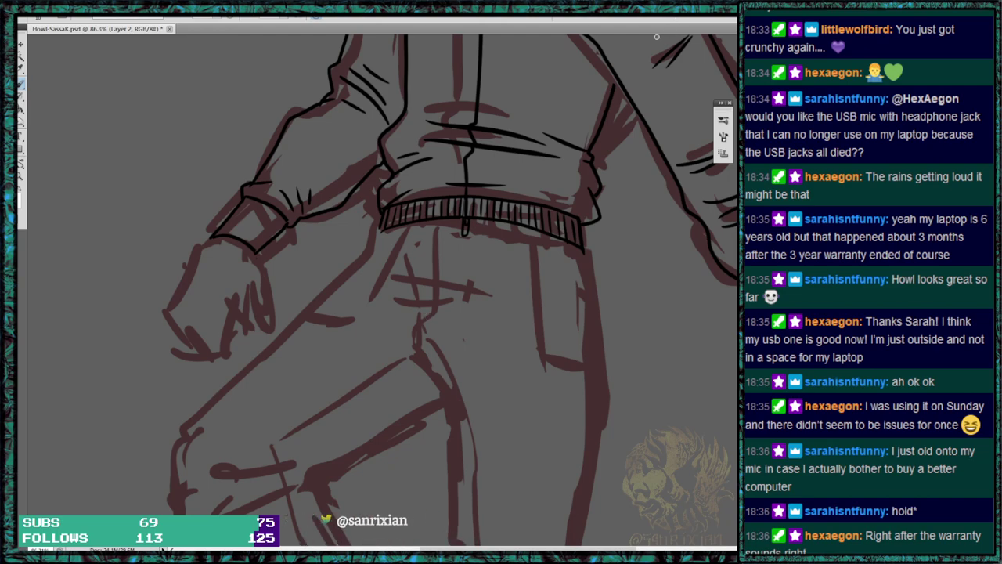
# Ink the left hand below the cuff, with the thumb, curled fingers and knuckle lines.
pyautogui.moveTo(425, 290); pyautogui.dragTo(577, 291)
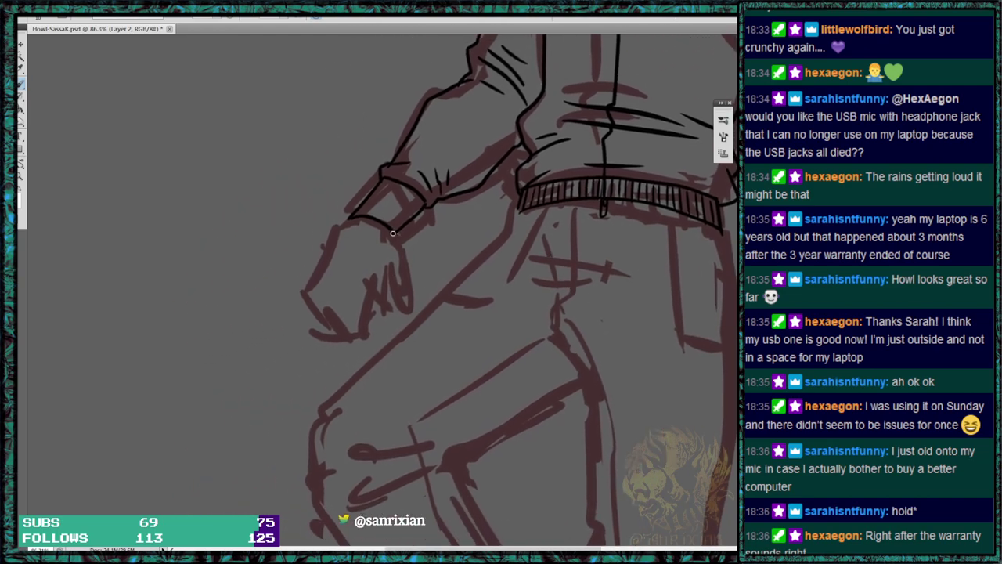
pyautogui.moveTo(392, 237); pyautogui.dragTo(408, 299)
pyautogui.moveTo(369, 270); pyautogui.dragTo(404, 311)
pyautogui.moveTo(331, 303)
pyautogui.mouseDown()
pyautogui.moveTo(336, 313)
pyautogui.moveTo(319, 313)
pyautogui.mouseUp()
pyautogui.moveTo(343, 226)
pyautogui.mouseDown()
pyautogui.moveTo(306, 299)
pyautogui.moveTo(357, 339)
pyautogui.mouseUp()
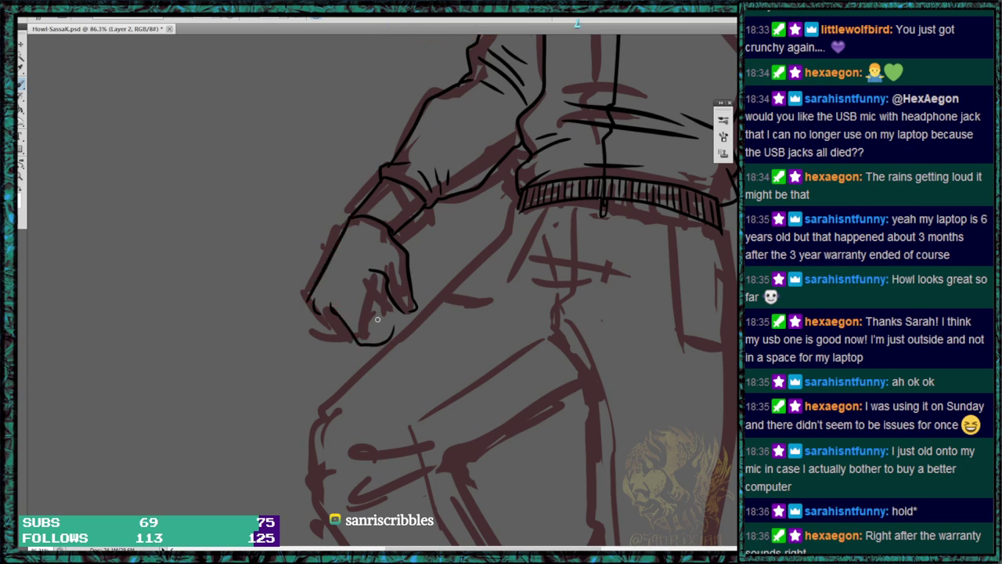
pyautogui.moveTo(368, 316)
pyautogui.mouseDown()
pyautogui.moveTo(373, 332)
pyautogui.moveTo(390, 306)
pyautogui.moveTo(391, 327)
pyautogui.moveTo(377, 319)
pyautogui.moveTo(375, 267)
pyautogui.mouseUp()
pyautogui.moveTo(318, 312)
pyautogui.mouseDown()
pyautogui.moveTo(334, 352)
pyautogui.moveTo(365, 349)
pyautogui.mouseUp()
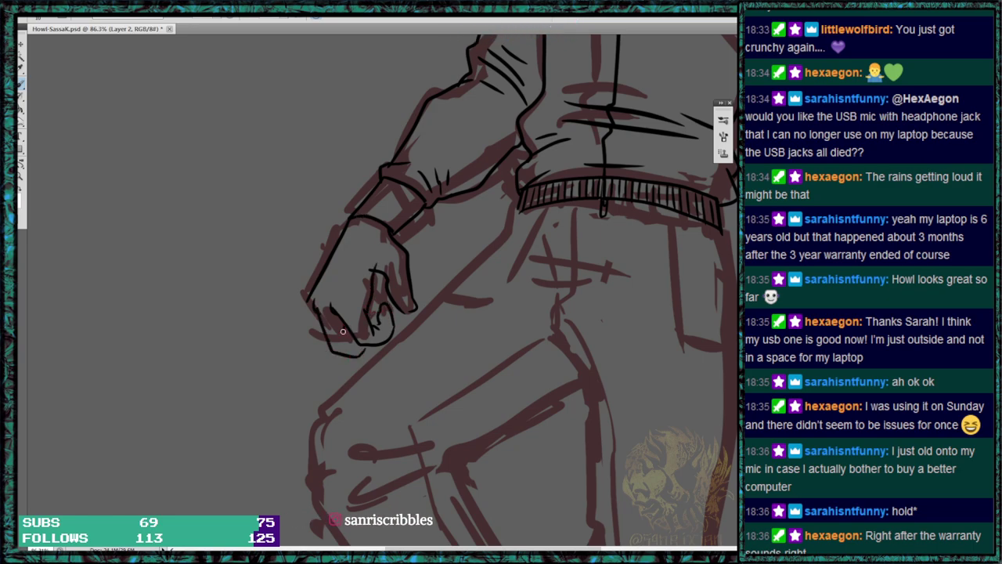
pyautogui.moveTo(307, 299); pyautogui.dragTo(337, 353)
pyautogui.moveTo(340, 277); pyautogui.dragTo(334, 292)
pyautogui.moveTo(351, 255); pyautogui.dragTo(339, 278)
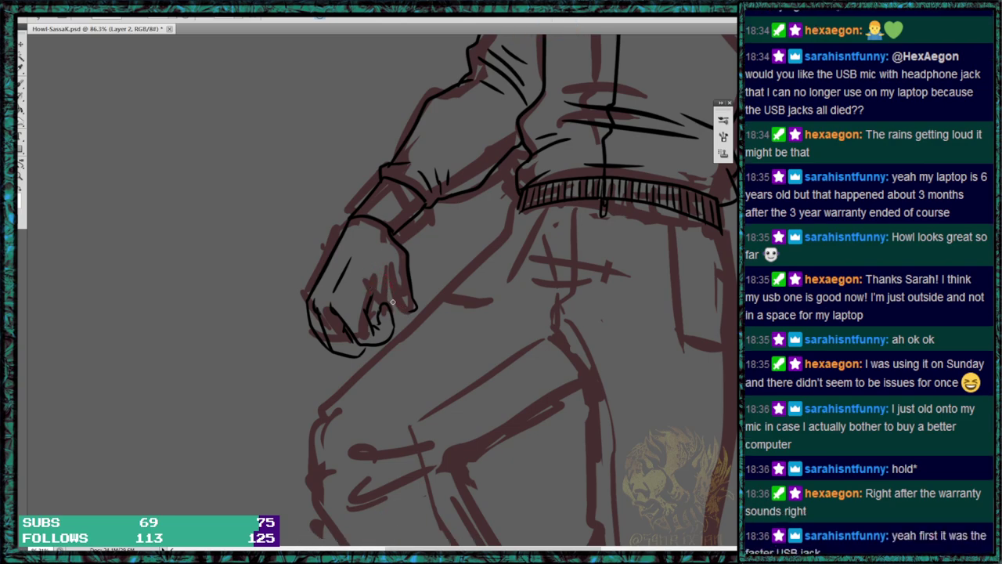
# Erase and redraw the curled inner fingers of the left hand, and add a nail to the thumb tip.
pyautogui.moveTo(368, 304)
pyautogui.mouseDown()
pyautogui.moveTo(386, 269)
pyautogui.moveTo(387, 278)
pyautogui.mouseUp()
pyautogui.hotkey('ctrl', 'z')
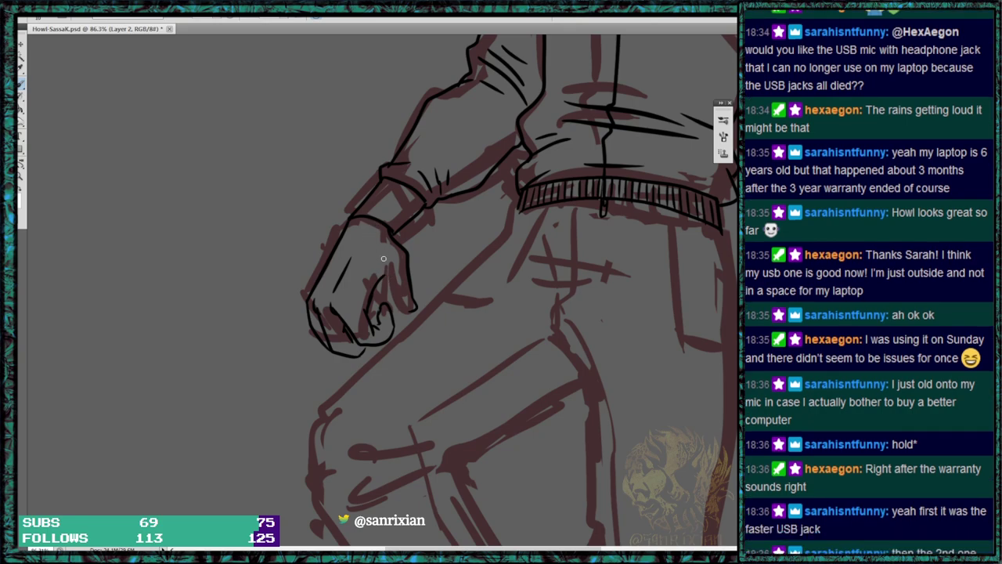
pyautogui.press('e')
pyautogui.moveTo(372, 294)
pyautogui.mouseDown()
pyautogui.moveTo(375, 284)
pyautogui.moveTo(381, 309)
pyautogui.mouseUp()
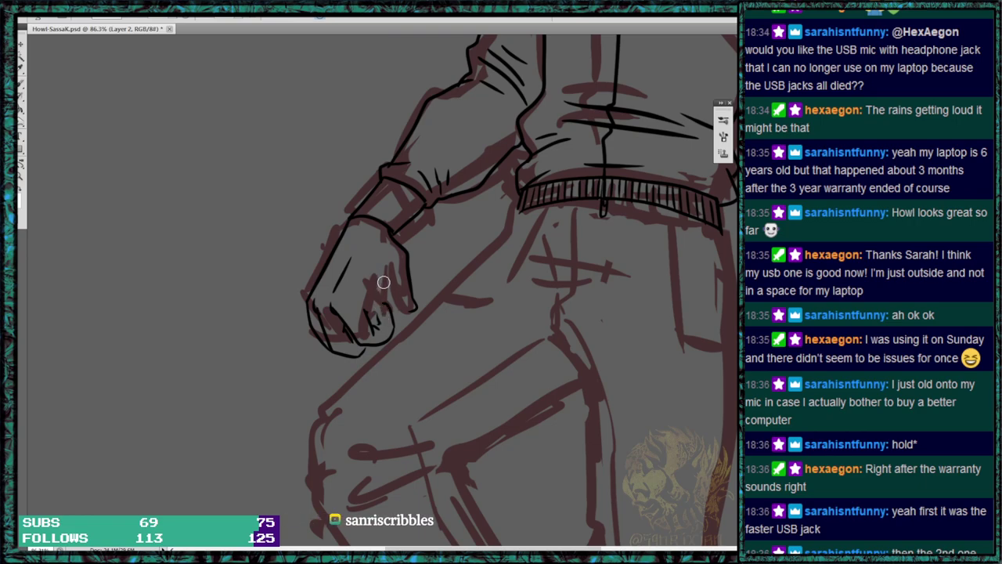
pyautogui.press('b')
pyautogui.moveTo(370, 317)
pyautogui.mouseDown()
pyautogui.moveTo(387, 273)
pyautogui.moveTo(376, 283)
pyautogui.moveTo(391, 282)
pyautogui.moveTo(413, 308)
pyautogui.mouseUp()
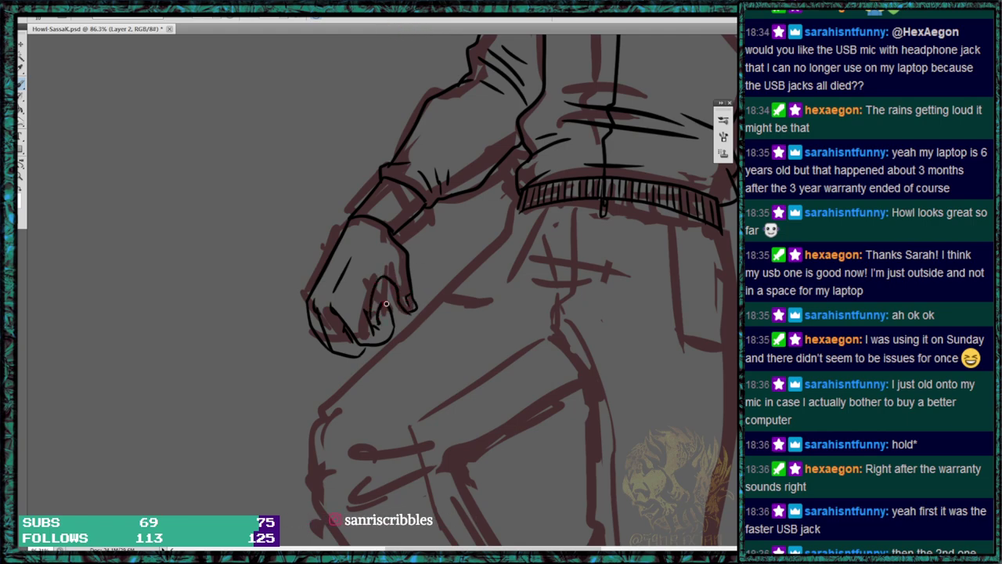
pyautogui.press('e')
pyautogui.moveTo(370, 318); pyautogui.dragTo(369, 278)
pyautogui.press('b')
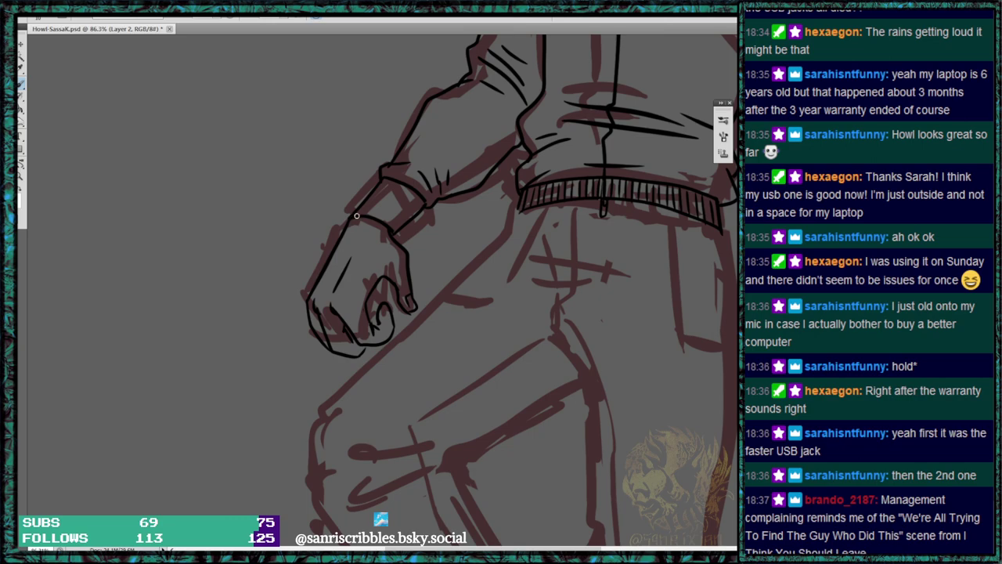
# Fill the left sleeve cuff with ribbing lines running along the wrist.
pyautogui.moveTo(367, 213); pyautogui.dragTo(403, 183)
pyautogui.moveTo(376, 220); pyautogui.dragTo(407, 186)
pyautogui.moveTo(385, 227)
pyautogui.mouseDown()
pyautogui.moveTo(421, 189)
pyautogui.moveTo(403, 219)
pyautogui.mouseUp()
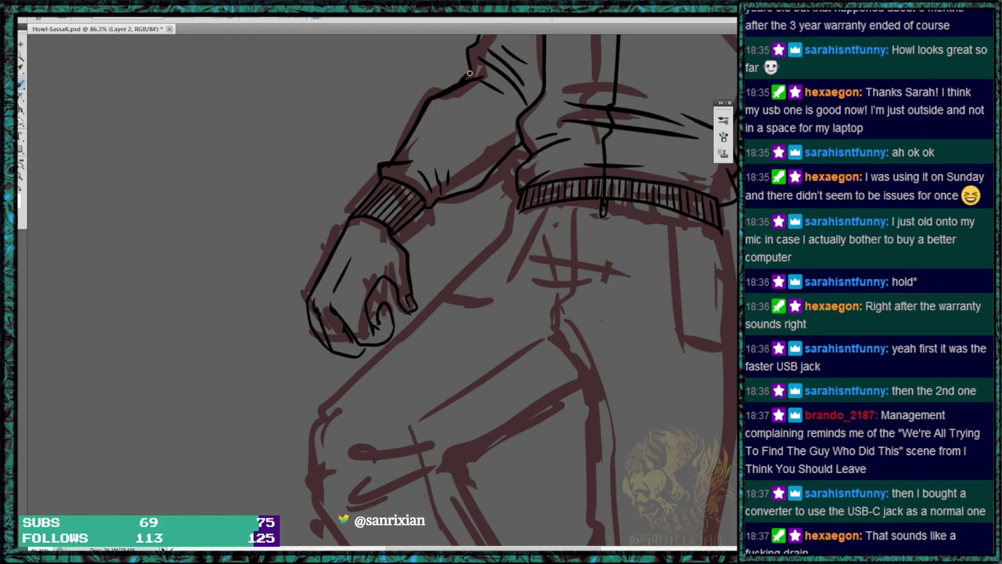
# Add fold lines at the left elbow and thicken the outlines of the left sleeve, shoulder and collar.
pyautogui.moveTo(467, 270); pyautogui.dragTo(346, 509)
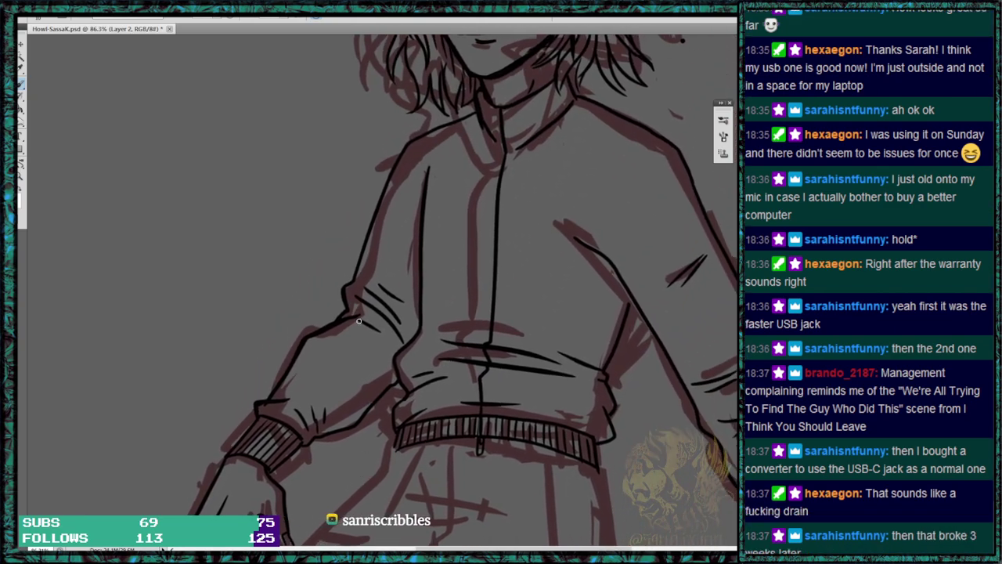
pyautogui.moveTo(362, 316); pyautogui.dragTo(397, 343)
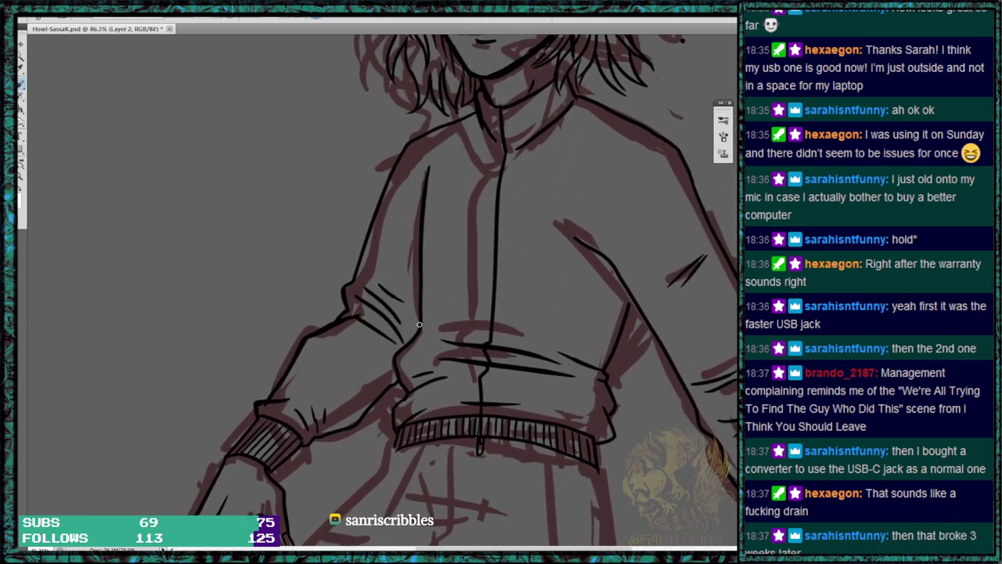
pyautogui.moveTo(360, 251); pyautogui.dragTo(398, 154)
pyautogui.moveTo(438, 129); pyautogui.dragTo(499, 151)
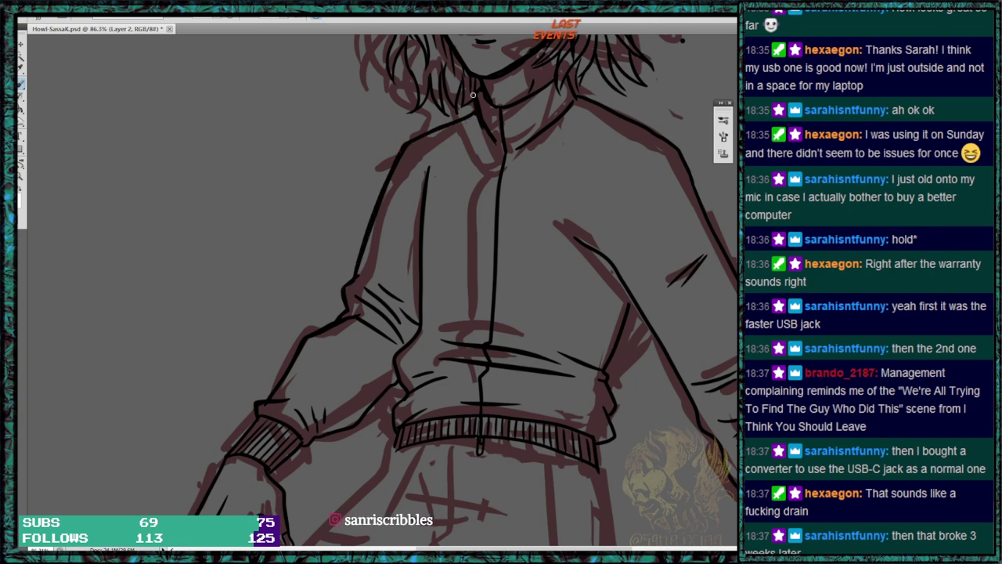
pyautogui.moveTo(575, 115); pyautogui.dragTo(523, 139)
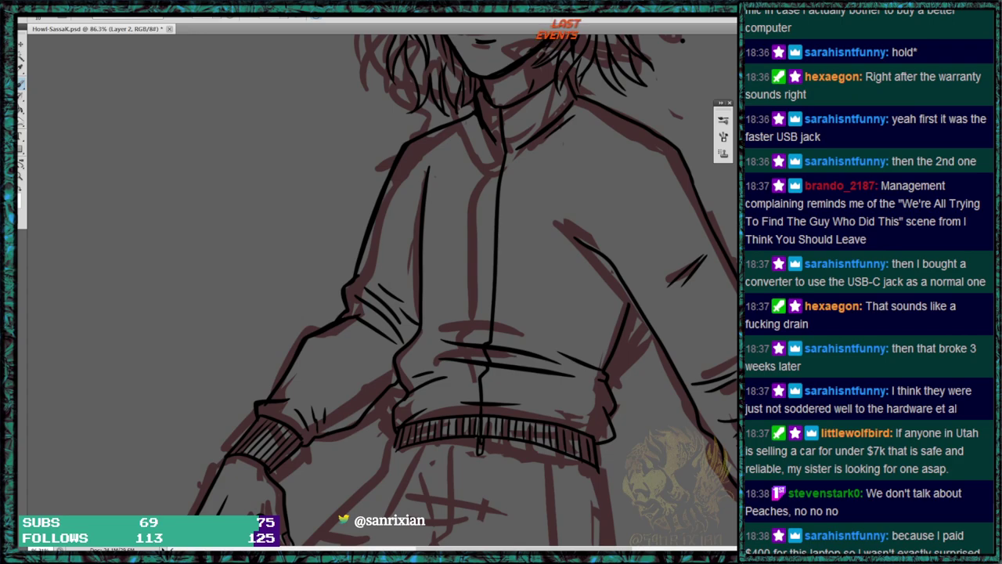
# Taper the upper end of the line separating the left sleeve from the torso with the eraser.
pyautogui.moveTo(369, 339)
pyautogui.mouseDown()
pyautogui.moveTo(392, 368)
pyautogui.moveTo(385, 355)
pyautogui.mouseUp()
pyautogui.hotkey('ctrl', 'z')
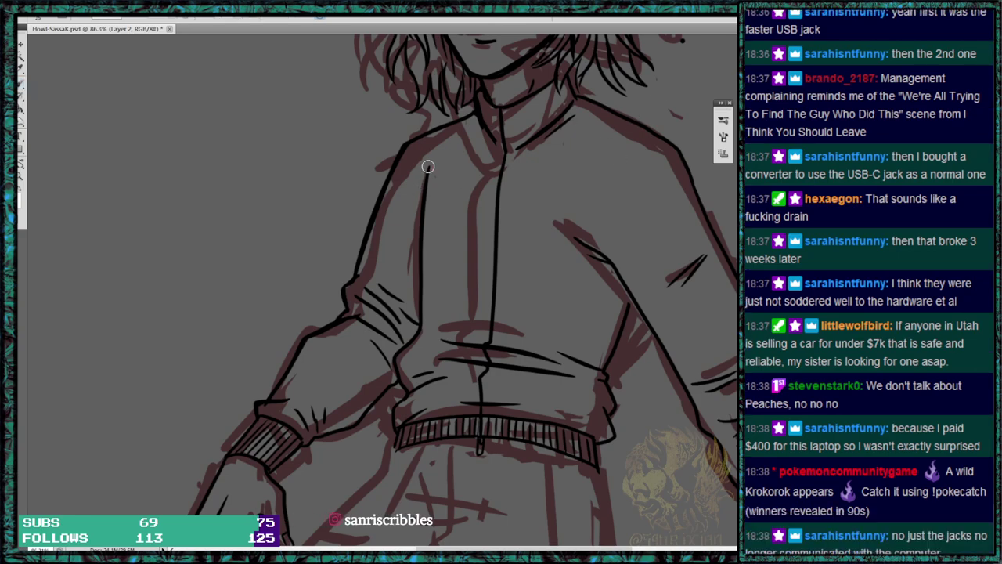
pyautogui.hotkey('ctrl', 'z')
pyautogui.press('[')
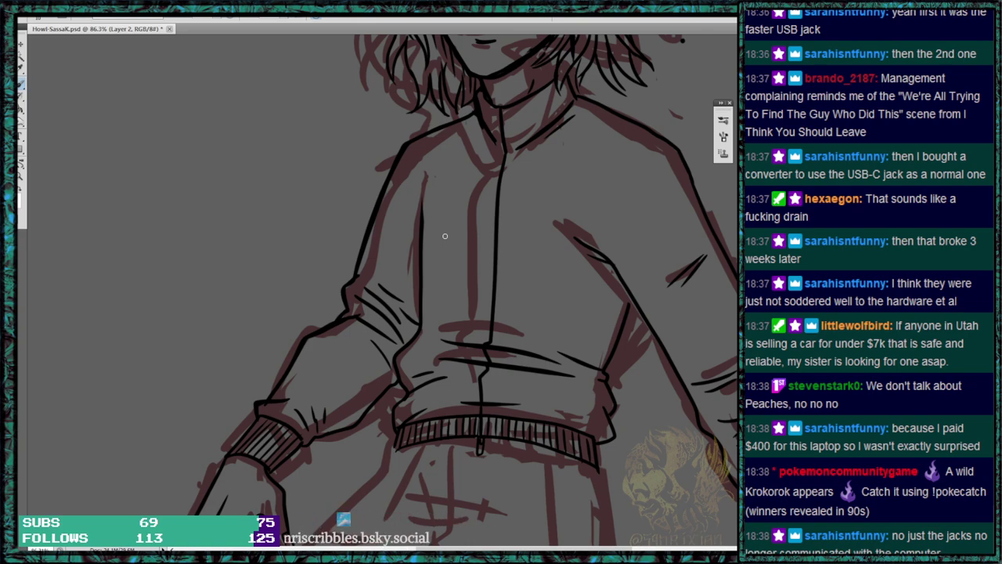
# Switch to the Chrome browser and search Google for "raspberry computer".
pyautogui.scroll(-1, 460, 290)
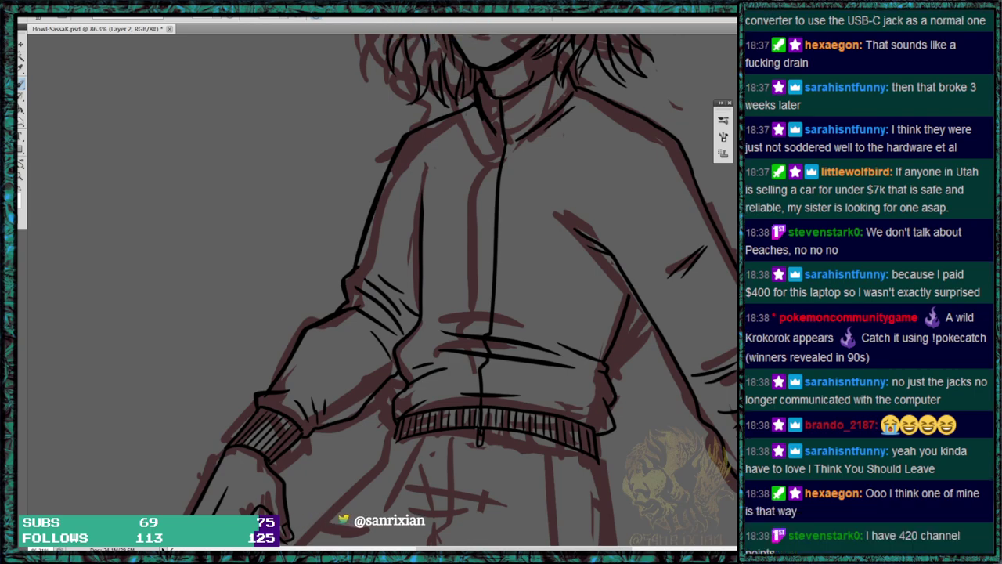
pyautogui.moveTo(18, 102); pyautogui.dragTo(487, 83)
pyautogui.write('resp')
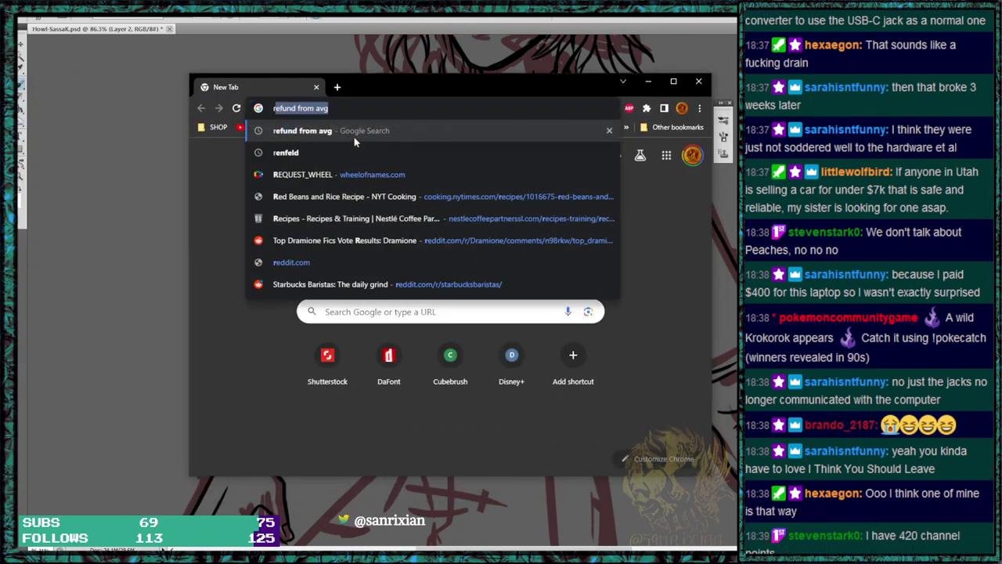
pyautogui.press('BackSpace')
pyautogui.press('BackSpace')
pyautogui.press('BackSpace')
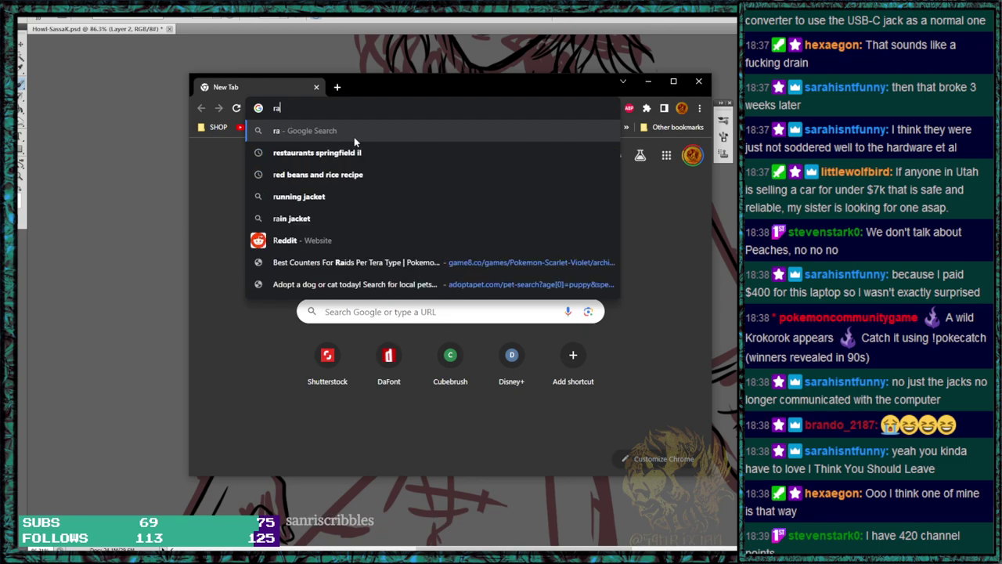
pyautogui.write('aspberry ')
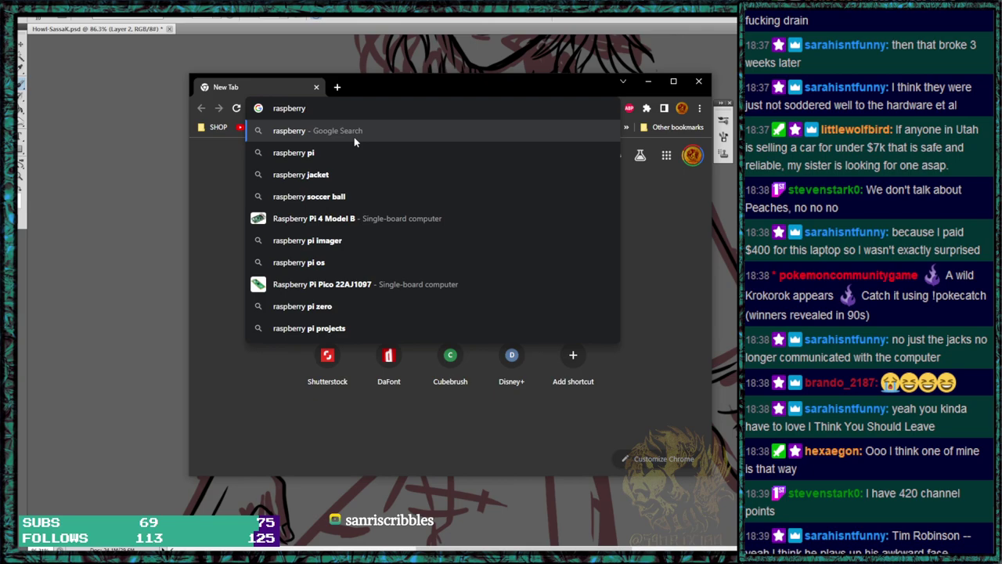
pyautogui.write('computer')
pyautogui.press('Return')
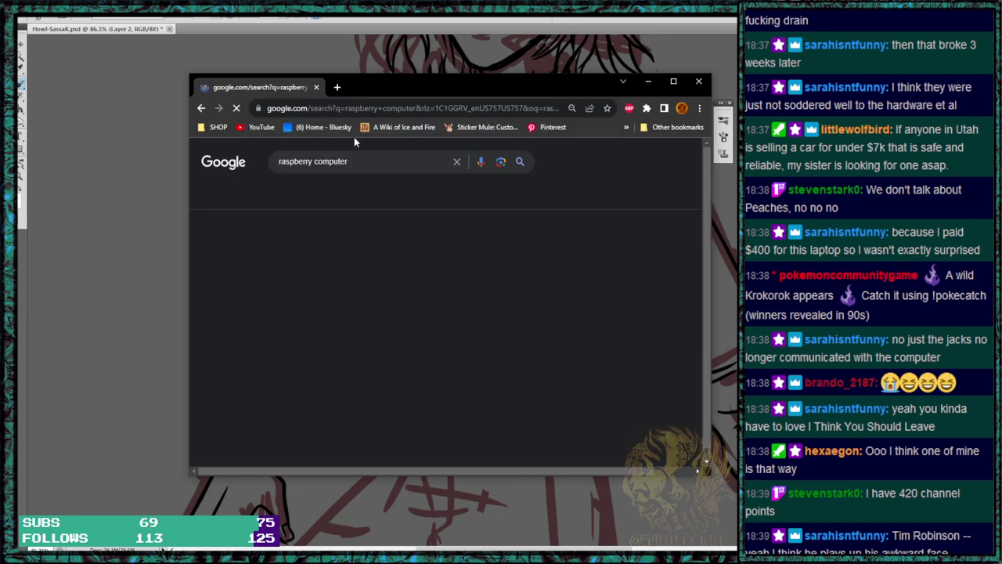
# Open the "Buy a Raspberry Pi" search result and look through the computers and microcontrollers on the products page.
pyautogui.scroll(-2, 421, 235)
pyautogui.click(421, 237)
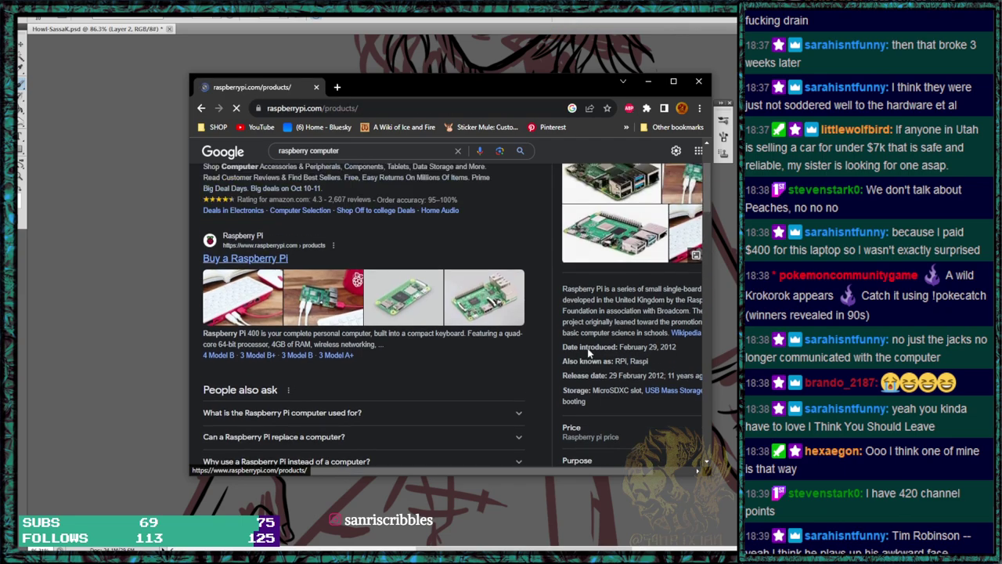
pyautogui.scroll(-1, 596, 224)
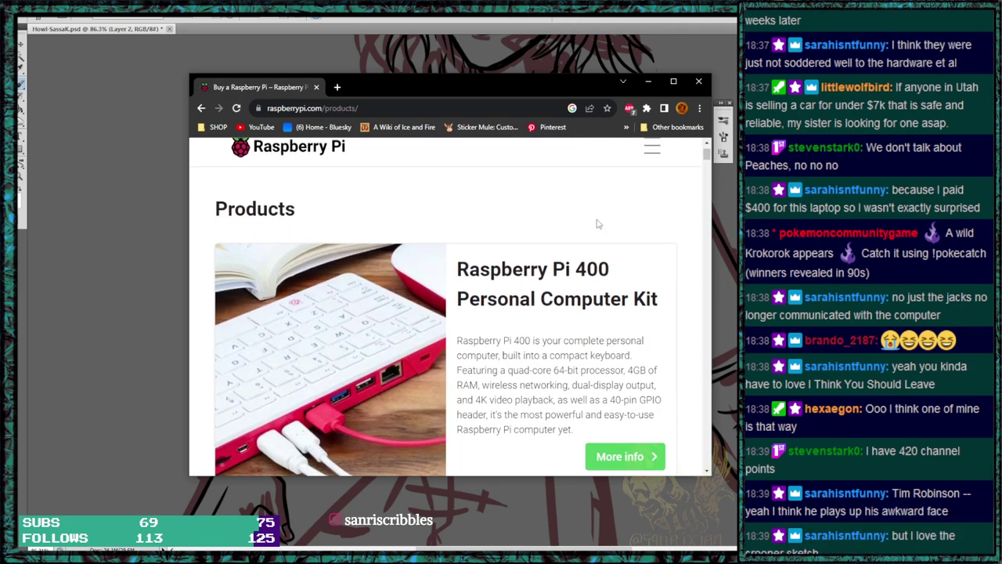
pyautogui.scroll(-3, 597, 225)
pyautogui.scroll(-5, 553, 210)
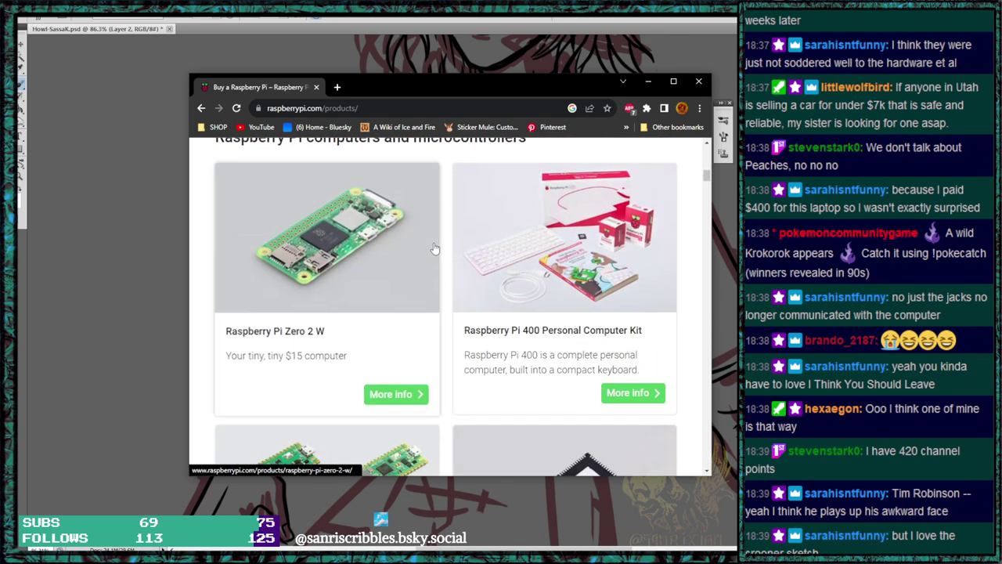
pyautogui.scroll(-2, 418, 240)
pyautogui.scroll(2, 438, 251)
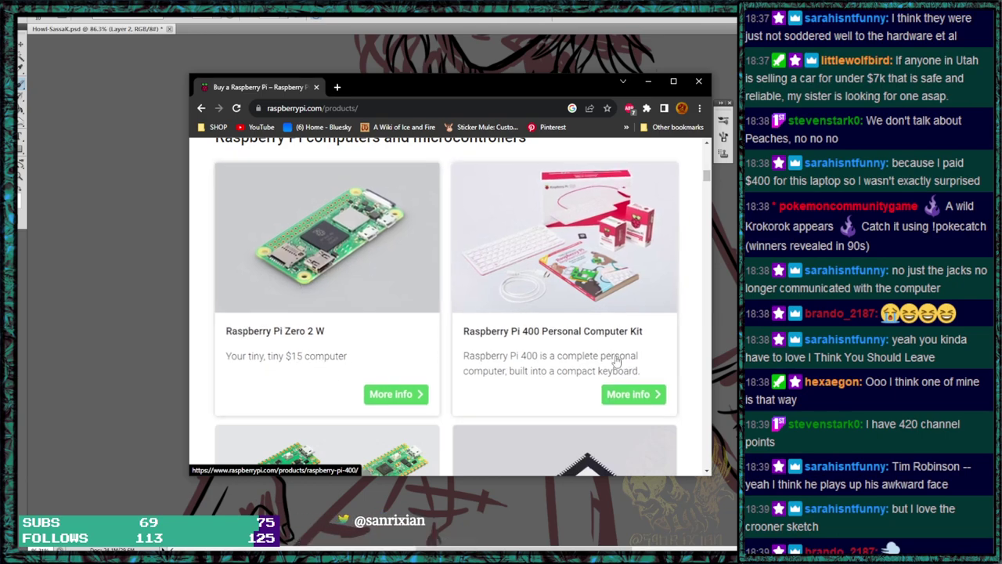
pyautogui.scroll(-3, 387, 313)
pyautogui.scroll(-1, 375, 301)
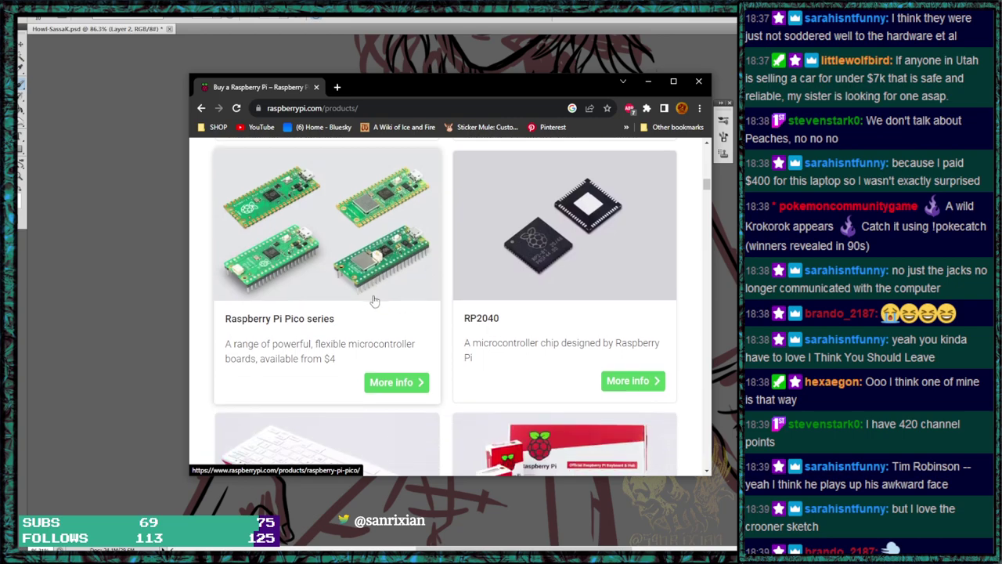
pyautogui.scroll(-3, 344, 297)
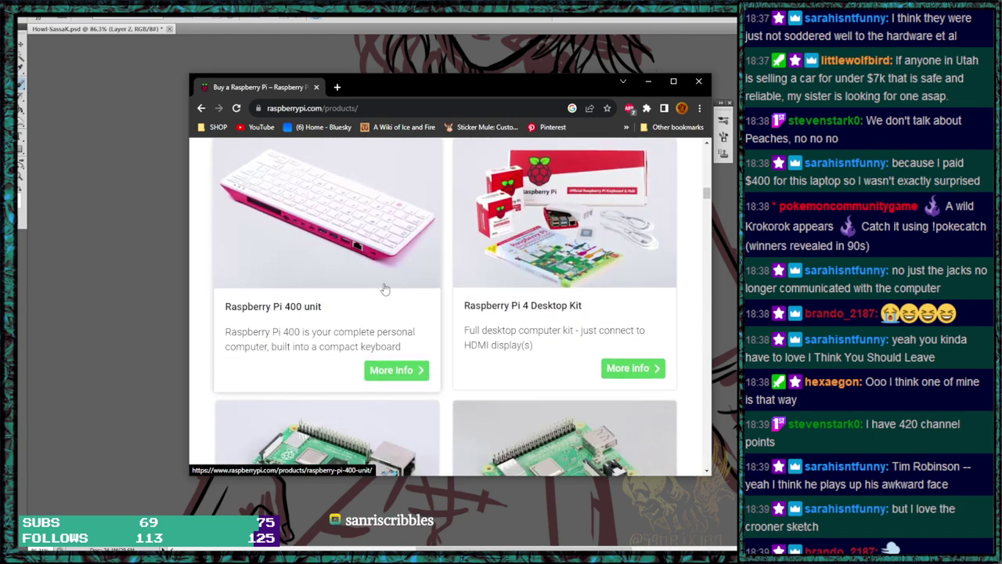
pyautogui.scroll(-4, 376, 298)
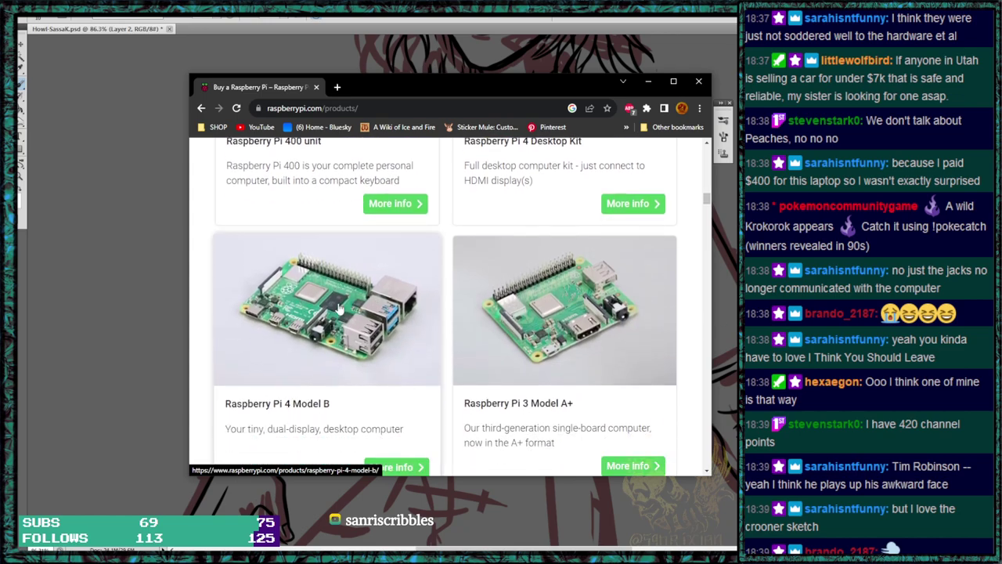
pyautogui.scroll(8, 344, 306)
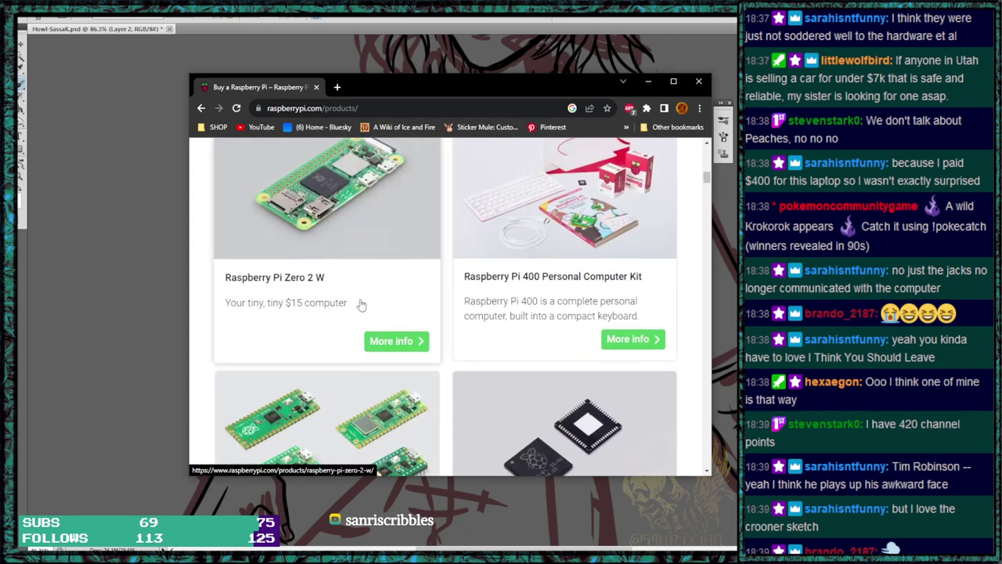
pyautogui.scroll(3, 362, 305)
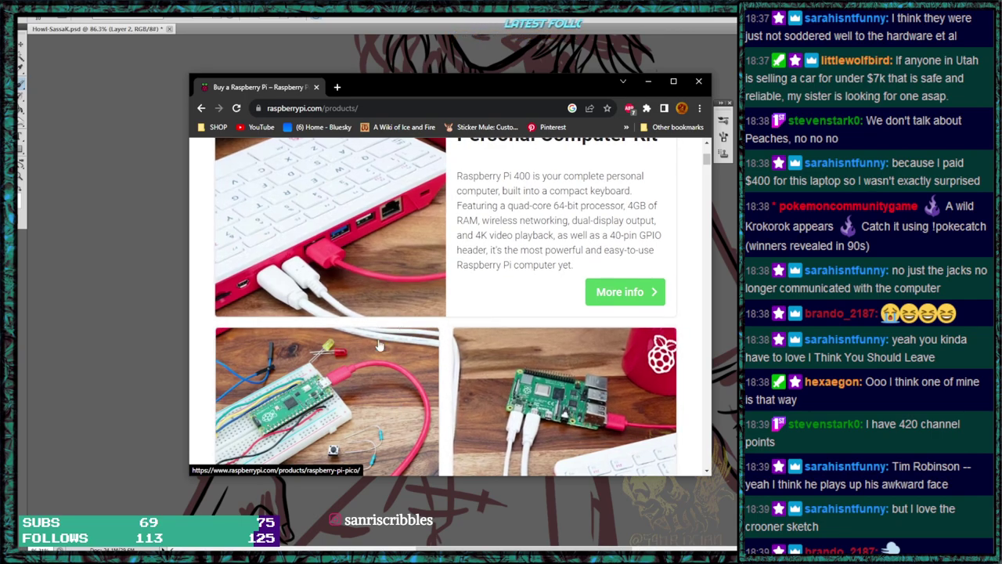
pyautogui.scroll(-2, 360, 382)
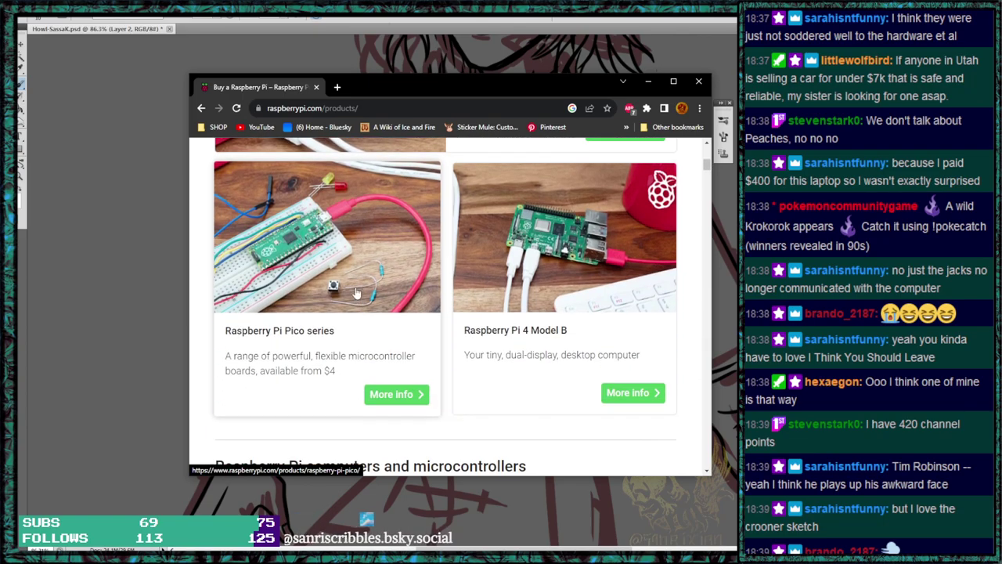
pyautogui.scroll(3, 328, 310)
pyautogui.scroll(1, 329, 266)
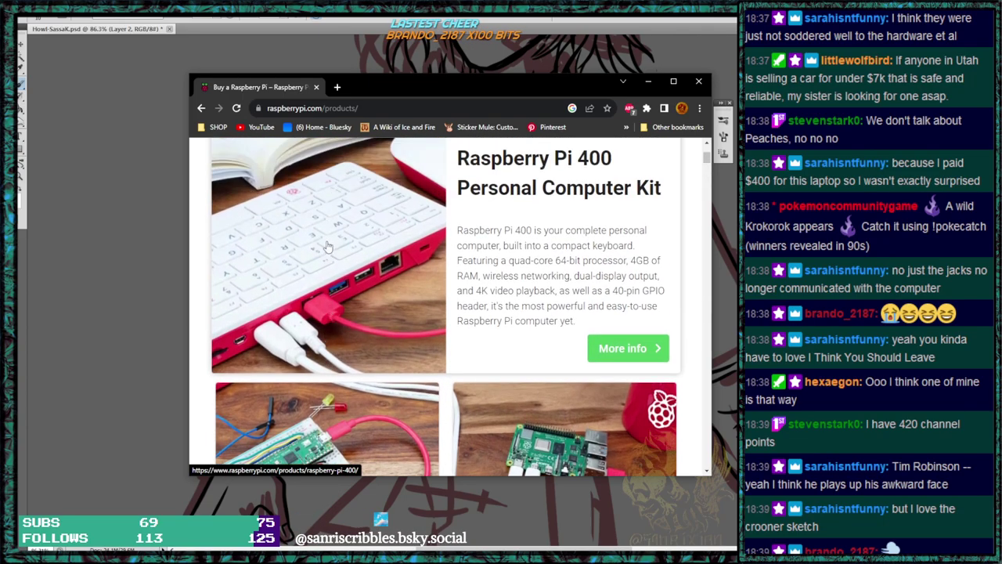
pyautogui.scroll(-3, 433, 250)
pyautogui.scroll(-15, 437, 251)
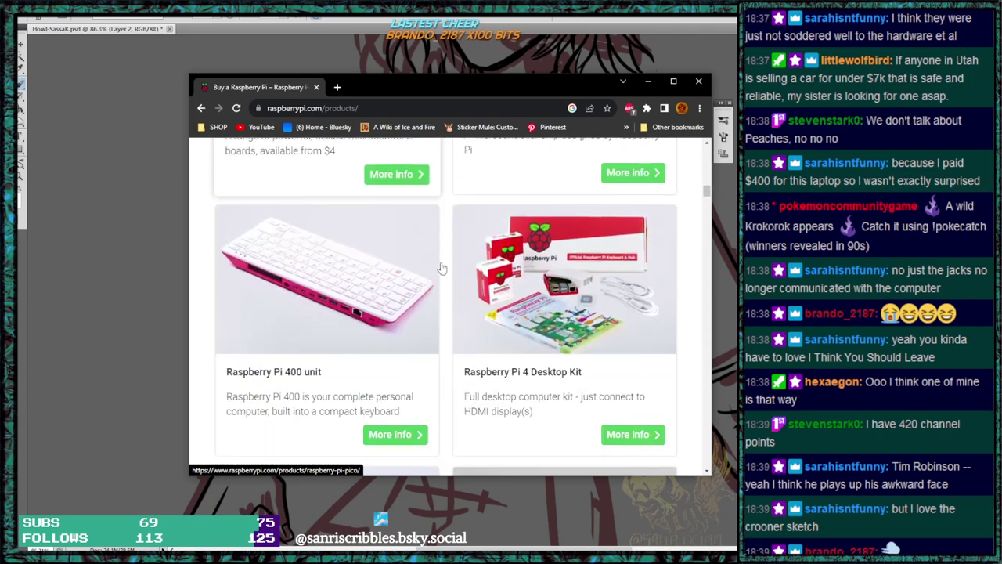
pyautogui.scroll(-7, 437, 276)
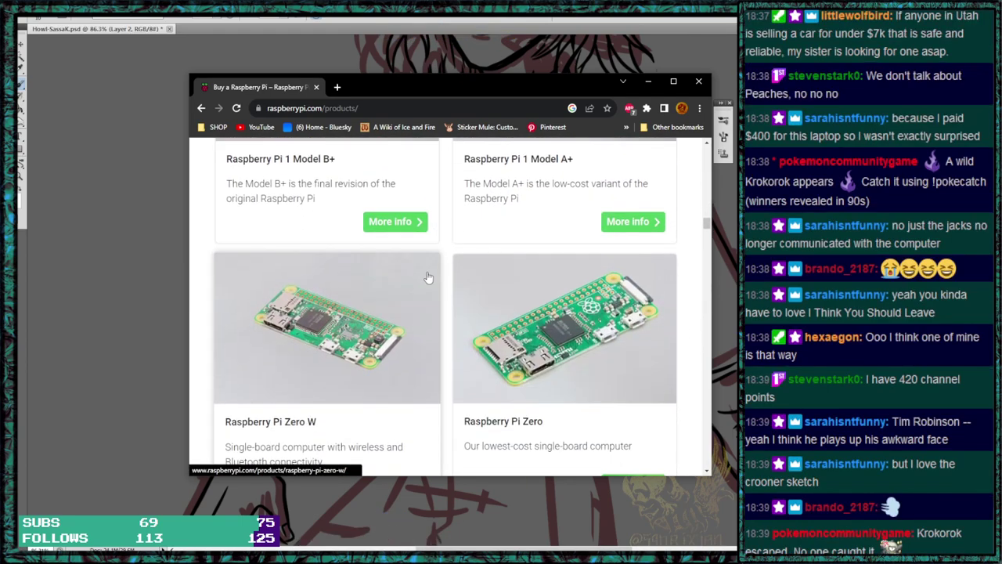
pyautogui.scroll(2, 426, 275)
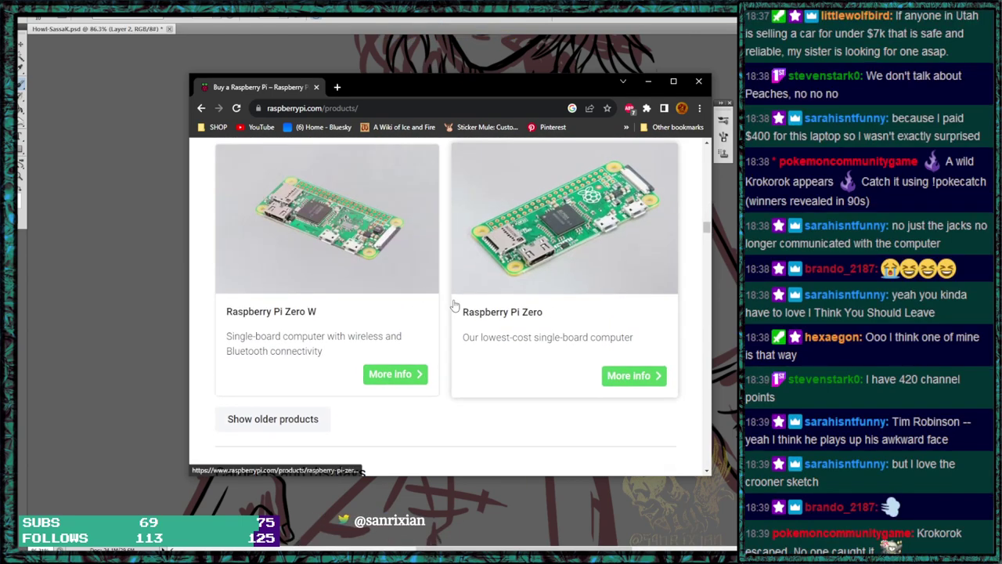
# Open the Raspberry Pi Zero product page, review its getting-started, specifications, software and reseller sections, and close the browser.
pyautogui.click(494, 298)
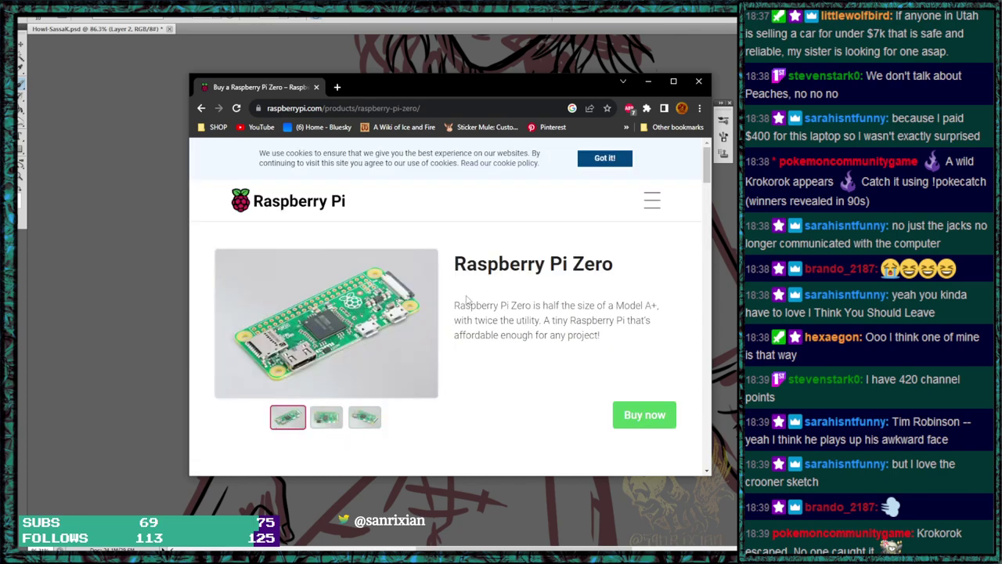
pyautogui.scroll(-8, 462, 286)
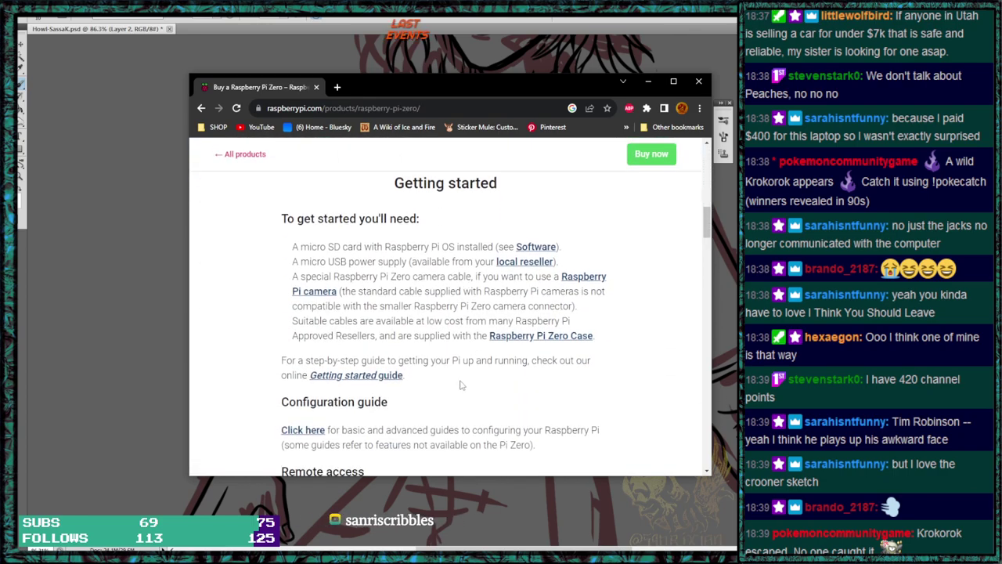
pyautogui.scroll(-3, 460, 385)
pyautogui.scroll(-5, 459, 384)
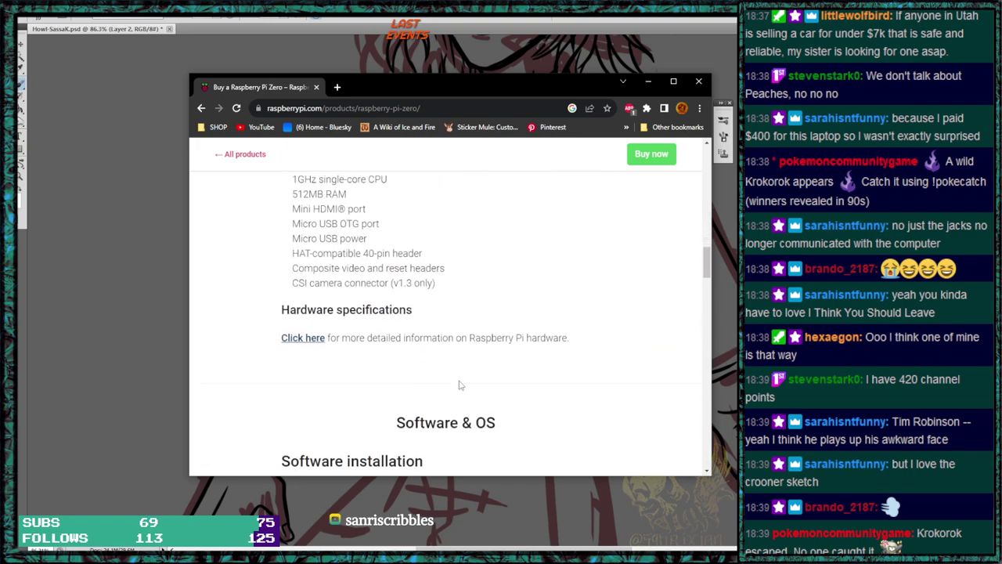
pyautogui.scroll(1, 459, 384)
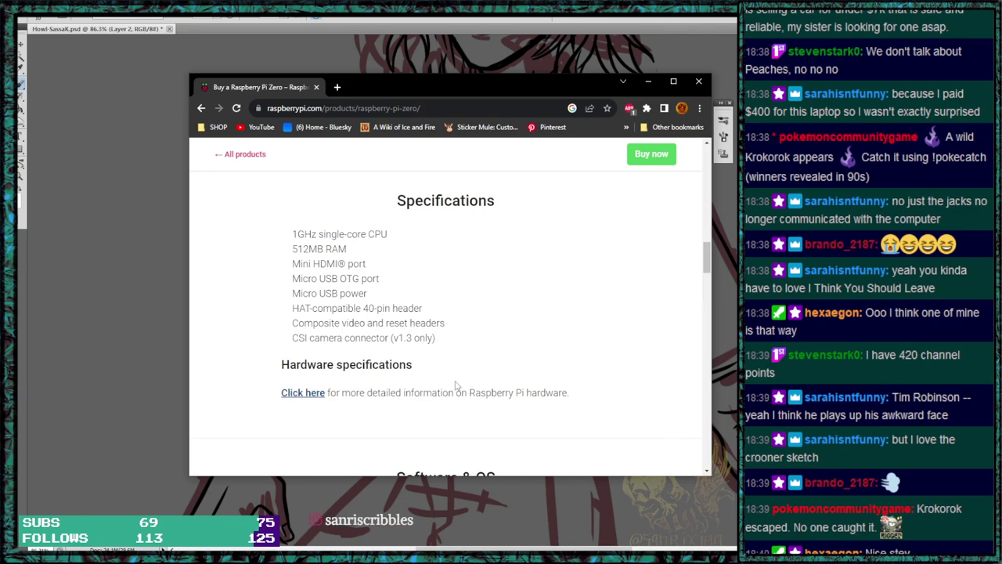
pyautogui.scroll(-3, 530, 219)
pyautogui.scroll(-10, 523, 225)
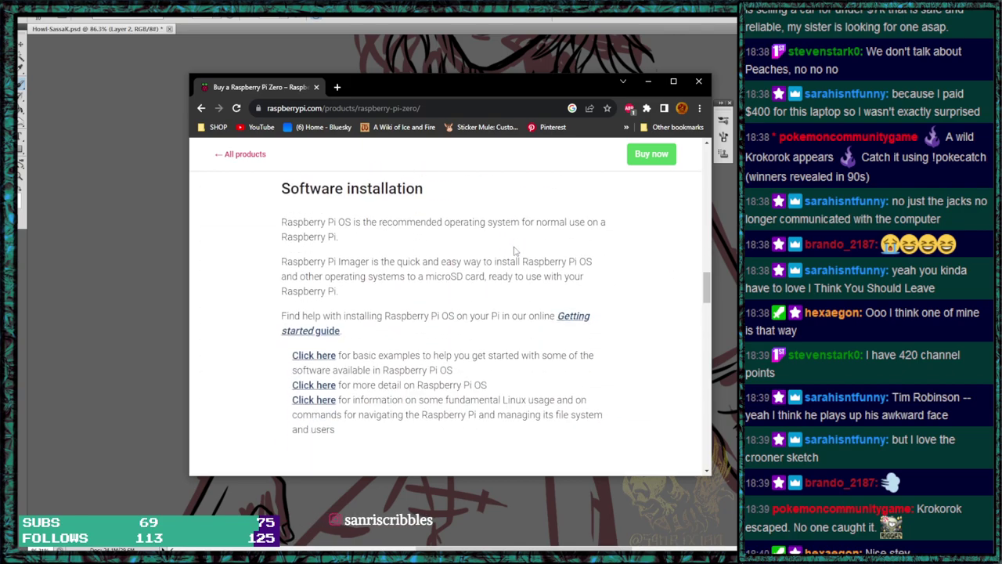
pyautogui.scroll(-5, 486, 270)
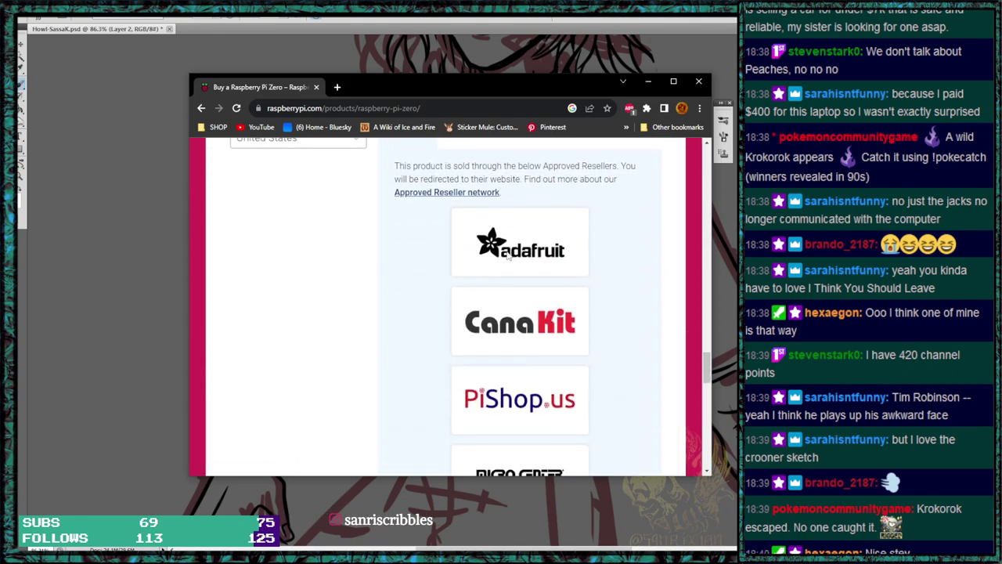
pyautogui.scroll(5, 446, 286)
pyautogui.scroll(-15, 356, 328)
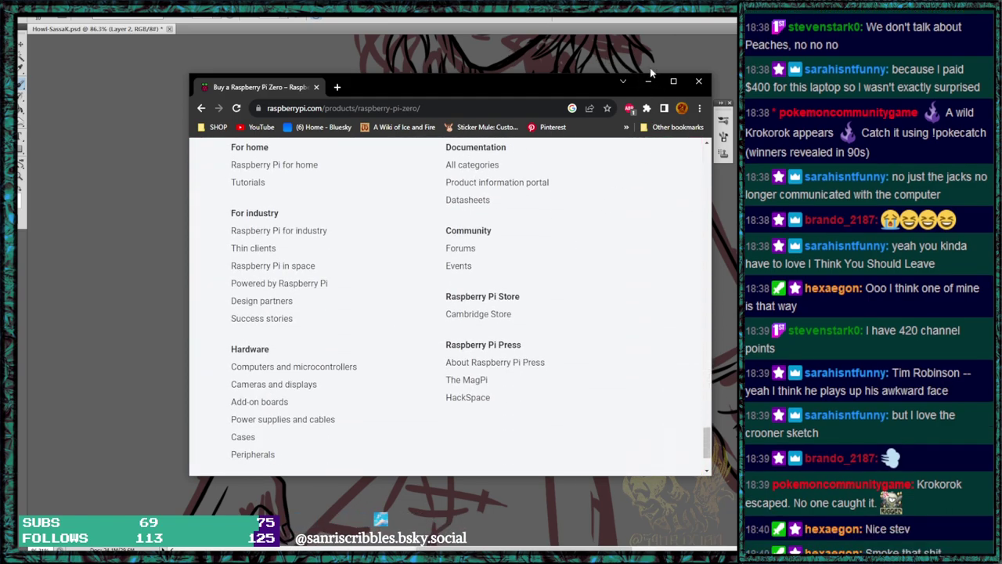
pyautogui.click(699, 80)
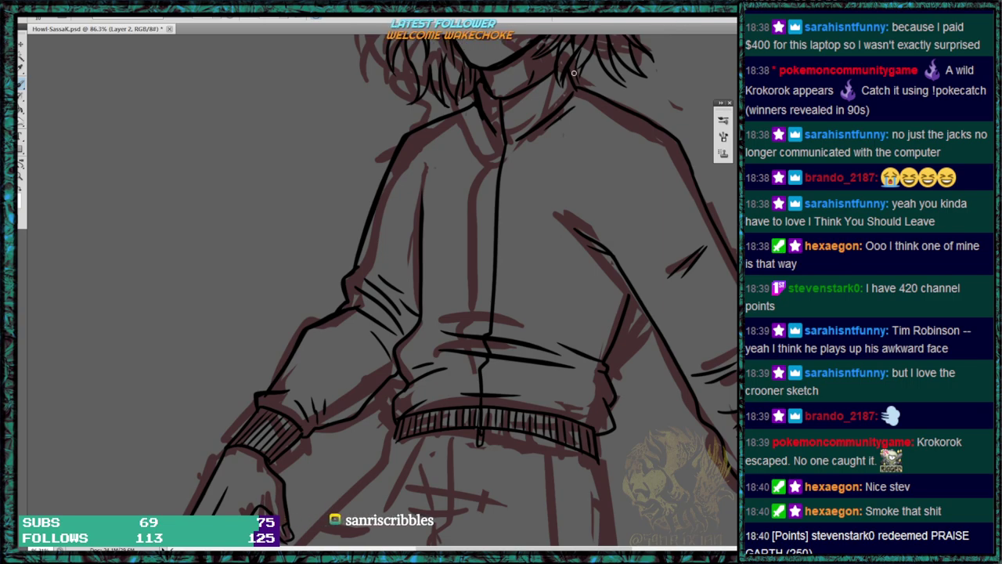
# Touch up the inked hair strands beside the temple and along both edges of the fringe with the brush and eraser.
pyautogui.scroll(5, 587, 296)
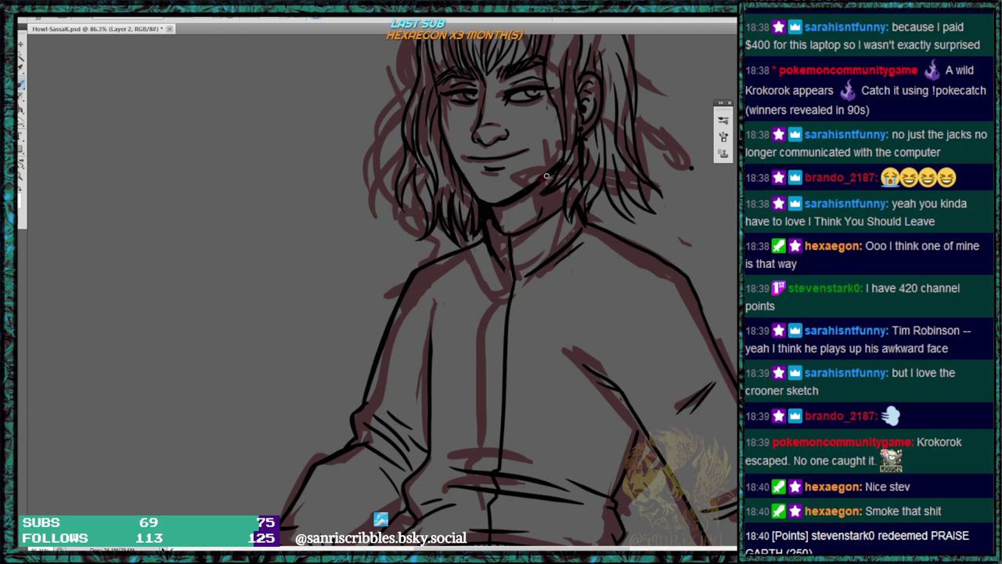
pyautogui.moveTo(565, 94); pyautogui.dragTo(564, 210)
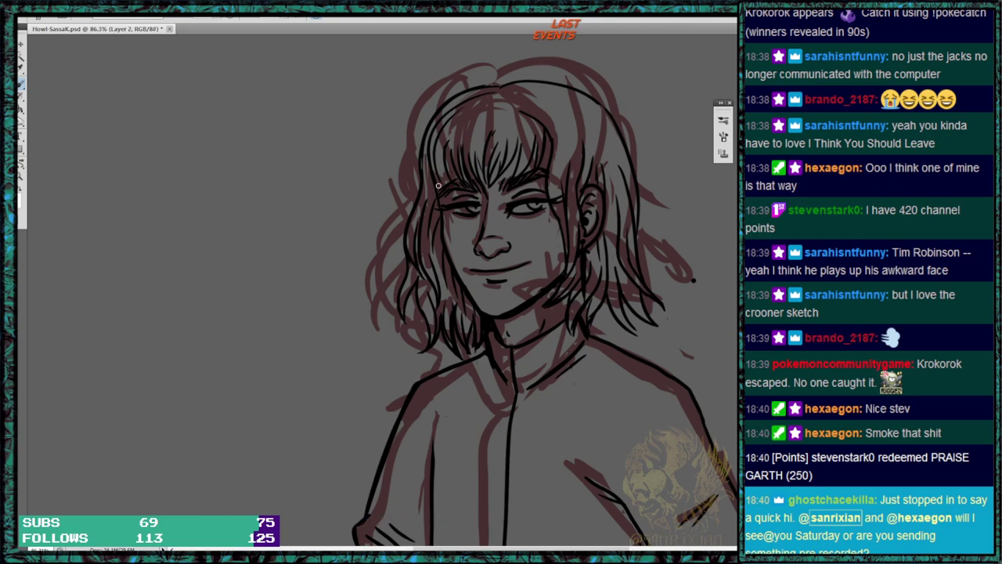
pyautogui.moveTo(444, 208)
pyautogui.mouseDown()
pyautogui.moveTo(439, 149)
pyautogui.moveTo(438, 205)
pyautogui.mouseUp()
pyautogui.press('e')
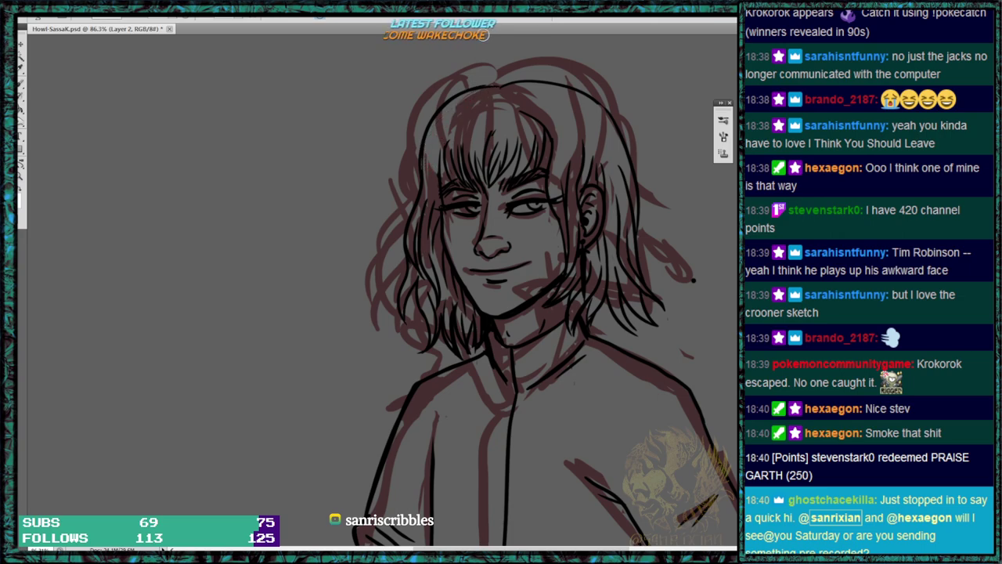
pyautogui.press('b')
pyautogui.moveTo(471, 112)
pyautogui.mouseDown()
pyautogui.moveTo(453, 189)
pyautogui.moveTo(439, 160)
pyautogui.moveTo(484, 98)
pyautogui.mouseUp()
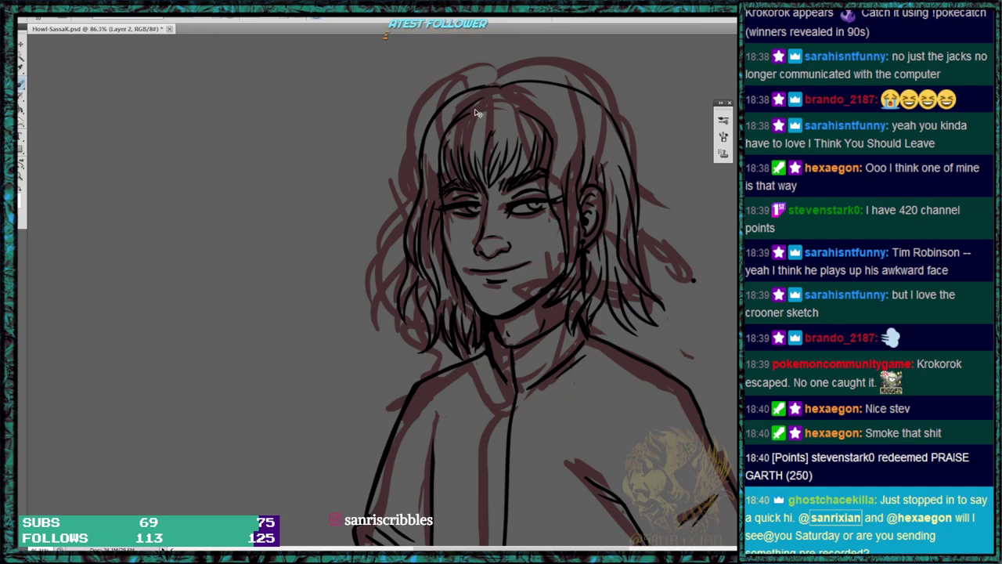
pyautogui.press(']')
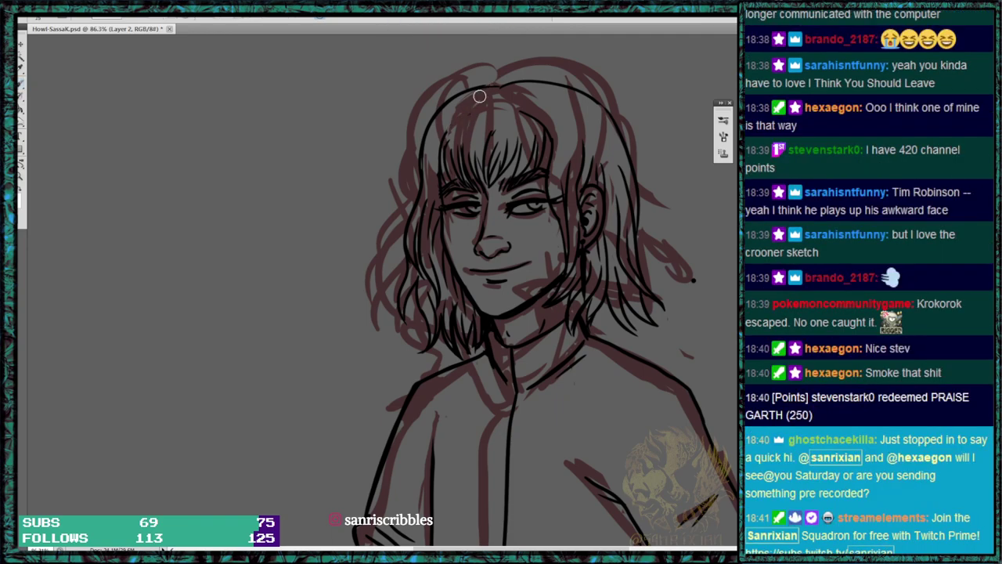
pyautogui.press('b')
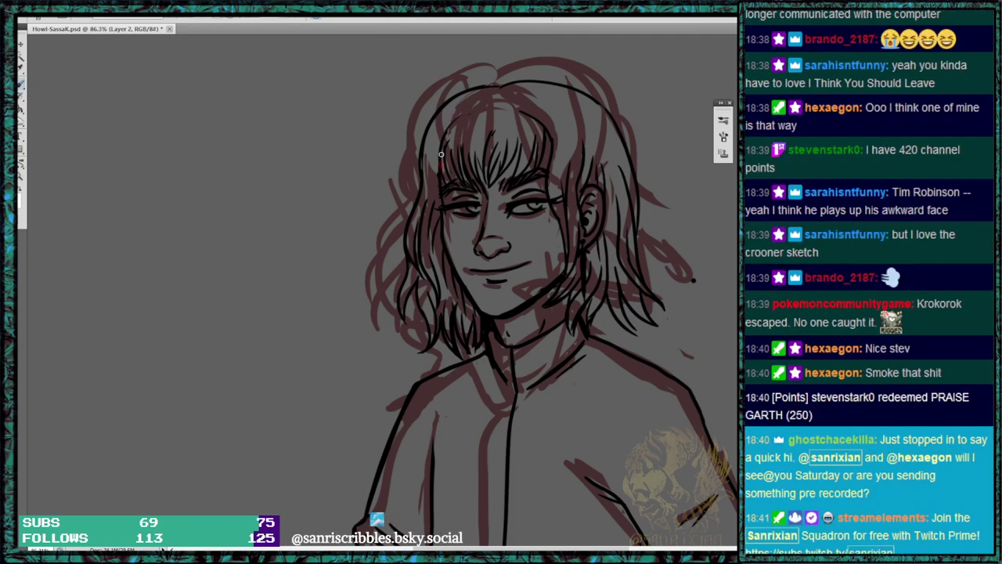
pyautogui.moveTo(547, 180)
pyautogui.mouseDown()
pyautogui.moveTo(554, 119)
pyautogui.moveTo(543, 161)
pyautogui.moveTo(534, 115)
pyautogui.mouseUp()
pyautogui.press('e')
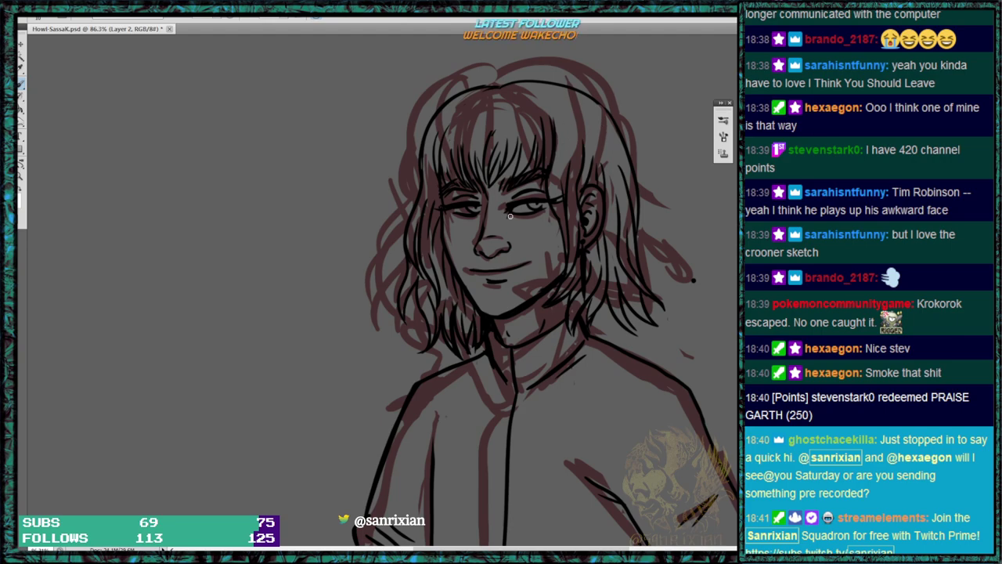
pyautogui.moveTo(724, 466); pyautogui.dragTo(688, 180)
pyautogui.moveTo(681, 517); pyautogui.dragTo(645, 532)
pyautogui.scroll(8, 647, 403)
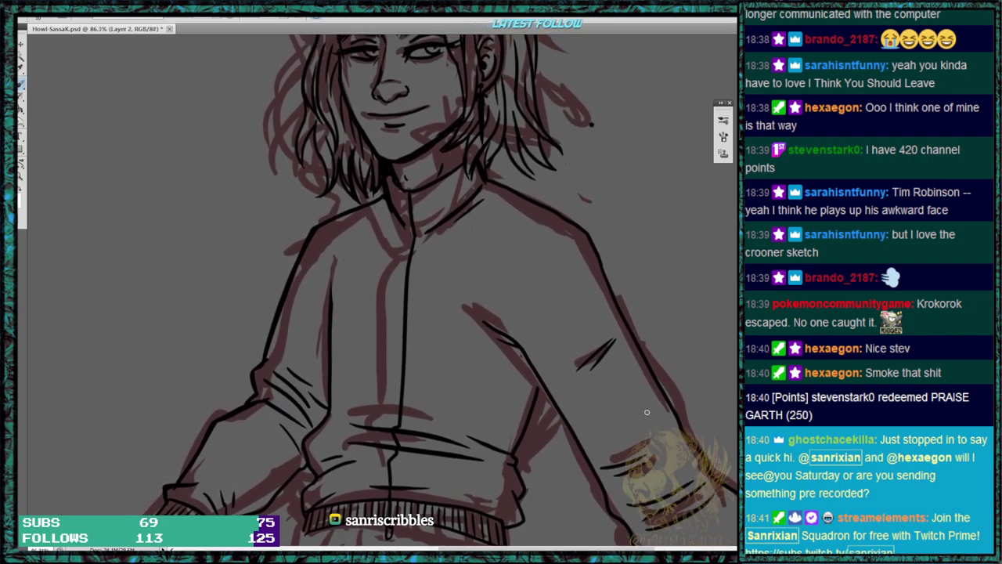
# Thicken the inked side edge of the jacket from the far underarm down to the end of the ribbed waistband.
pyautogui.moveTo(640, 389); pyautogui.dragTo(662, 246)
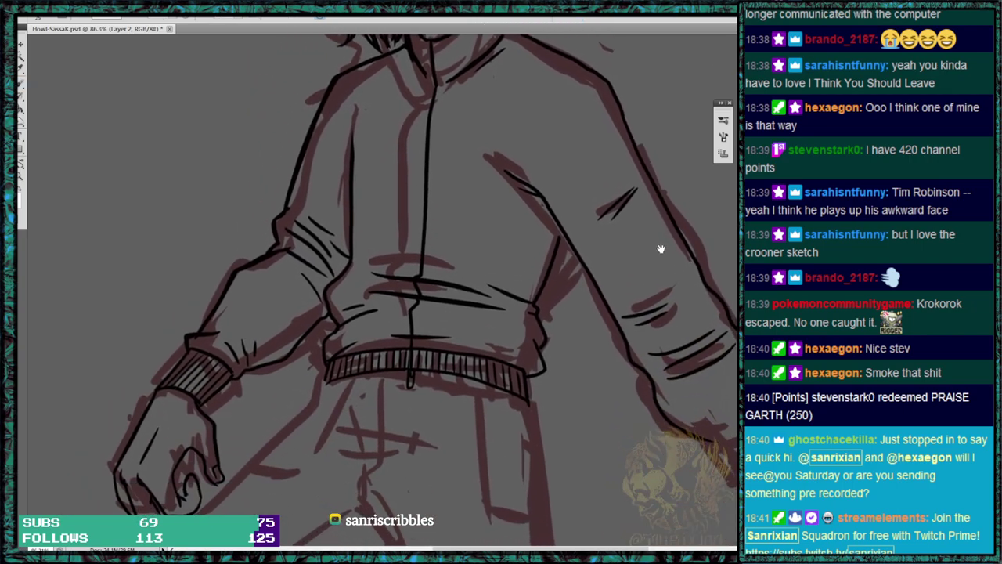
pyautogui.moveTo(560, 229); pyautogui.dragTo(537, 307)
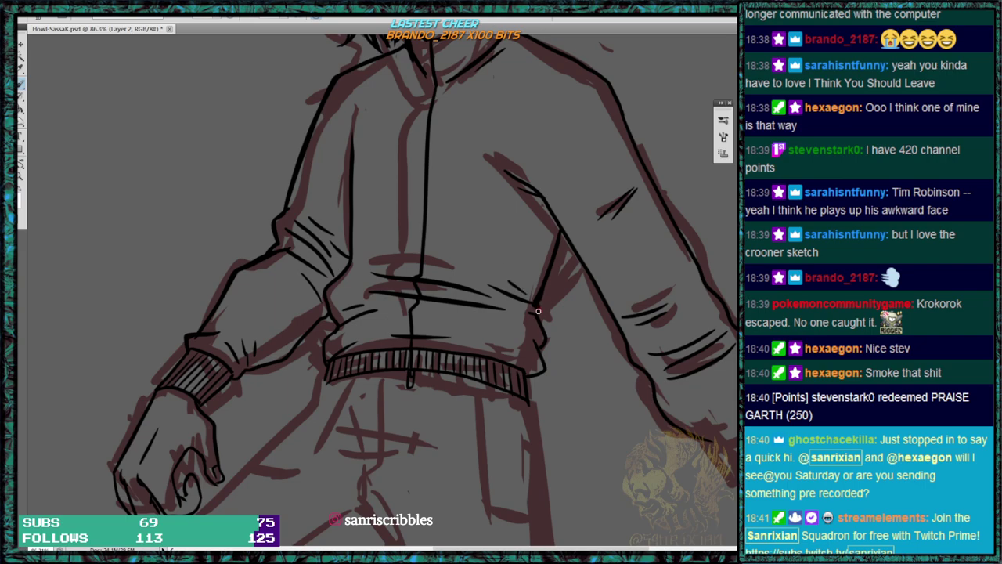
pyautogui.moveTo(537, 311)
pyautogui.mouseDown()
pyautogui.moveTo(545, 348)
pyautogui.moveTo(513, 335)
pyautogui.mouseUp()
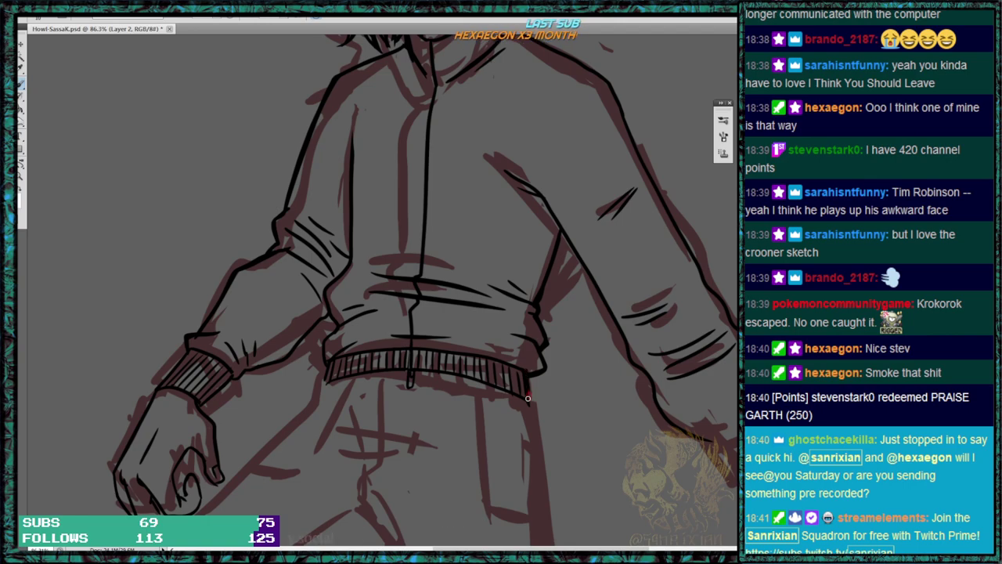
# Thicken the ink outline of the curled hand, covering the knuckles, thumb and curled fingers.
pyautogui.moveTo(593, 381); pyautogui.dragTo(691, 293)
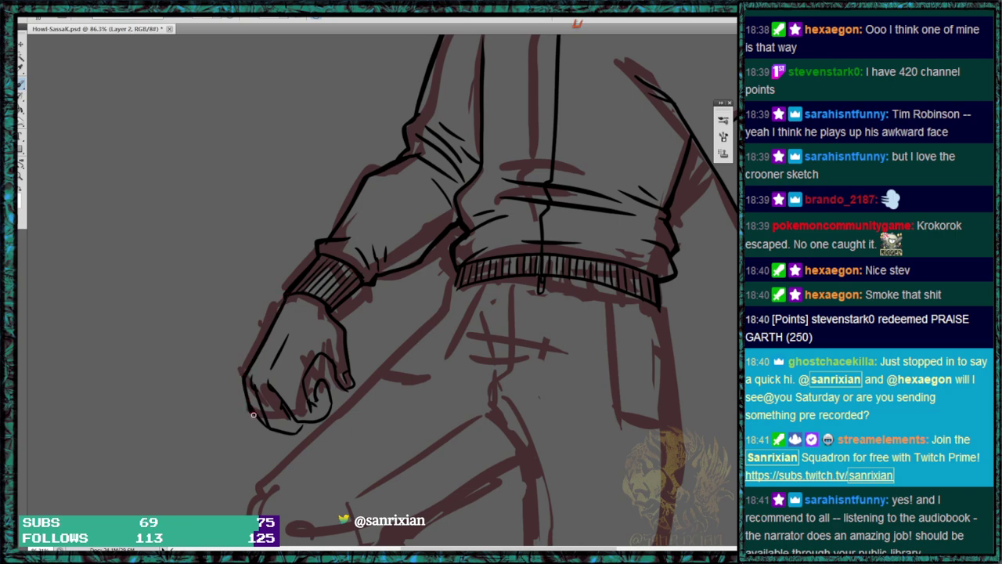
pyautogui.moveTo(253, 389)
pyautogui.mouseDown()
pyautogui.moveTo(267, 428)
pyautogui.moveTo(294, 435)
pyautogui.moveTo(305, 424)
pyautogui.mouseUp()
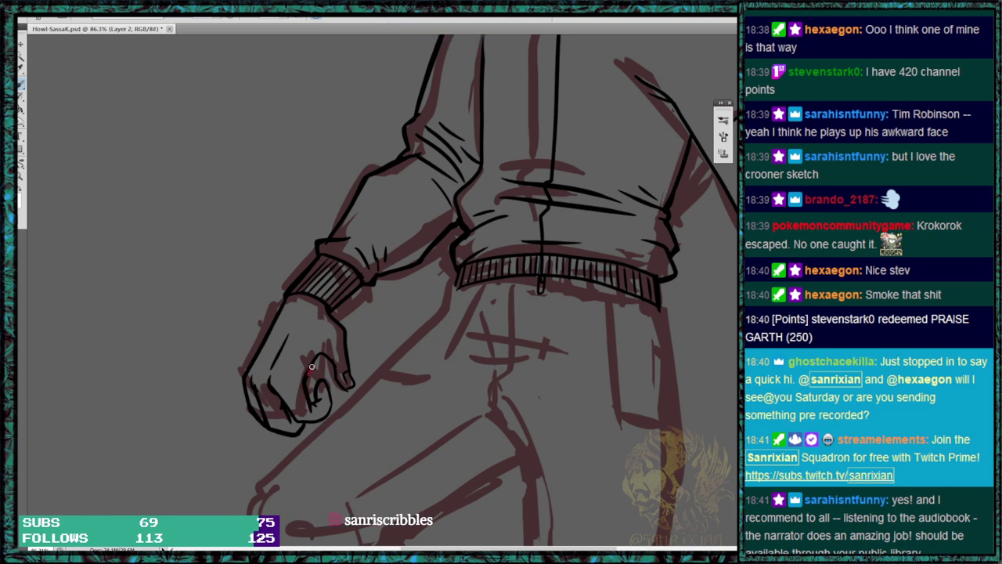
pyautogui.moveTo(337, 374); pyautogui.dragTo(352, 384)
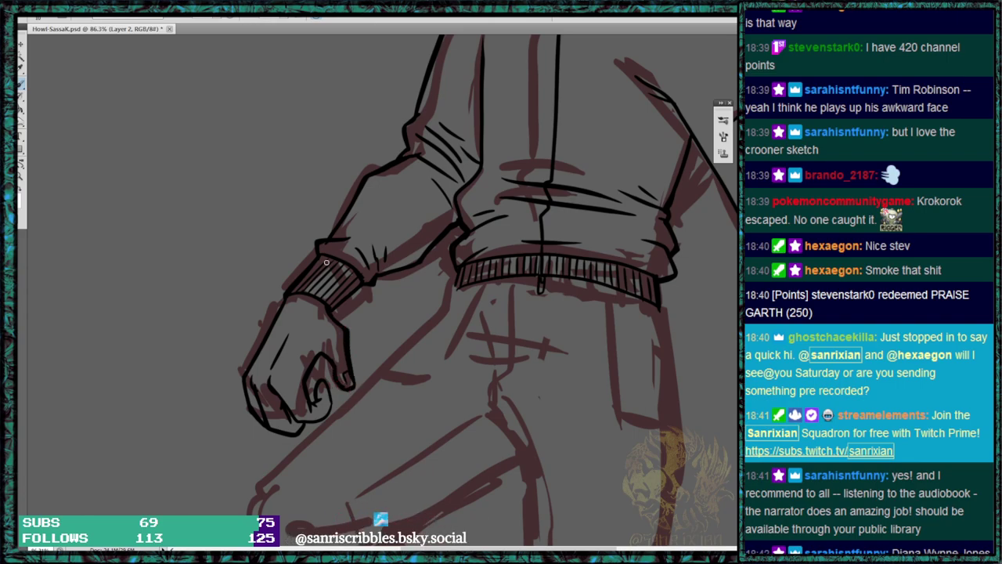
pyautogui.moveTo(331, 405); pyautogui.dragTo(327, 380)
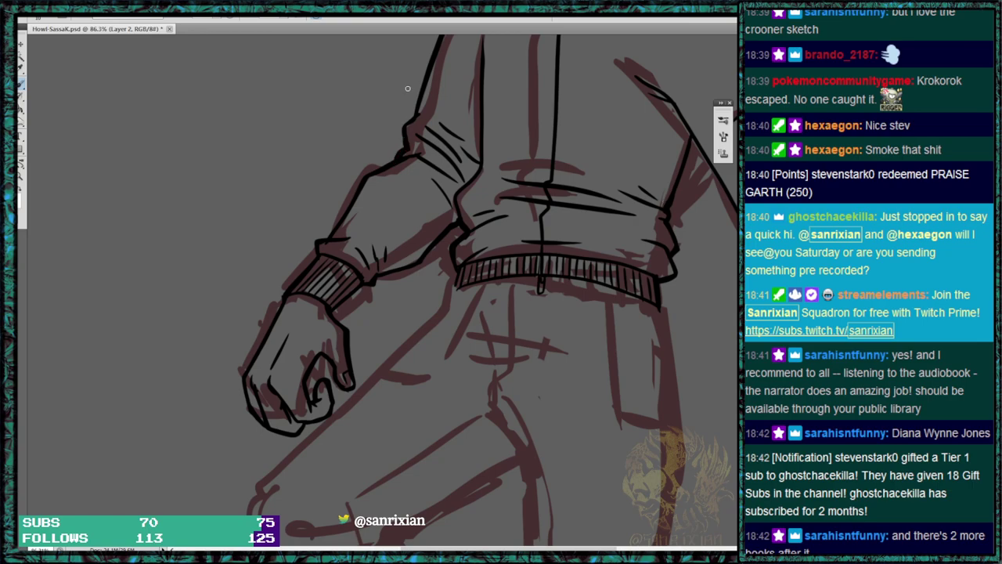
# Reinforce the bent sleeve's ink lines around the elbow folds and where the sleeve meets the jacket body.
pyautogui.moveTo(659, 337)
pyautogui.mouseDown()
pyautogui.moveTo(553, 346)
pyautogui.moveTo(557, 327)
pyautogui.mouseUp()
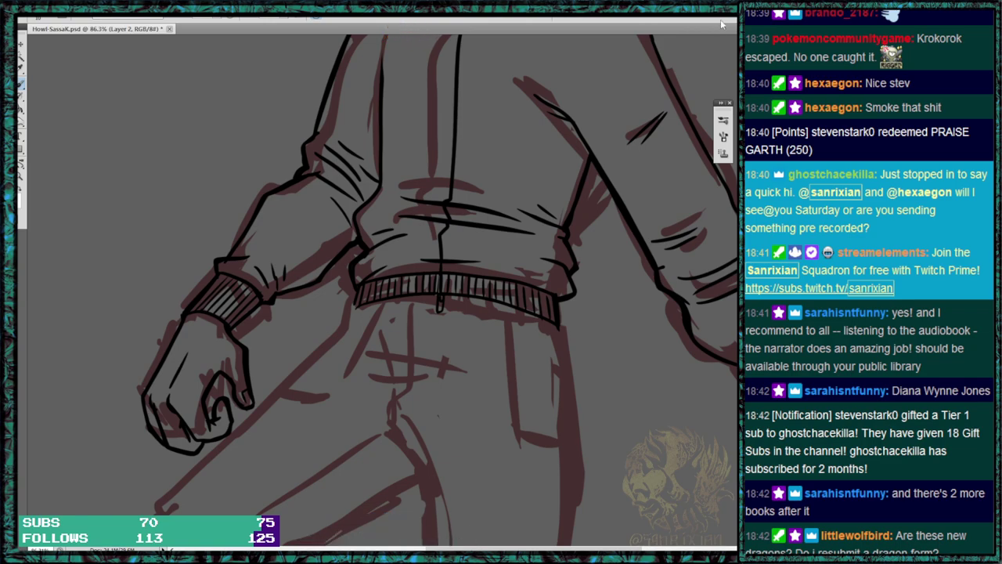
pyautogui.moveTo(528, 251); pyautogui.dragTo(528, 364)
pyautogui.moveTo(306, 288)
pyautogui.mouseDown()
pyautogui.moveTo(341, 311)
pyautogui.moveTo(365, 296)
pyautogui.mouseUp()
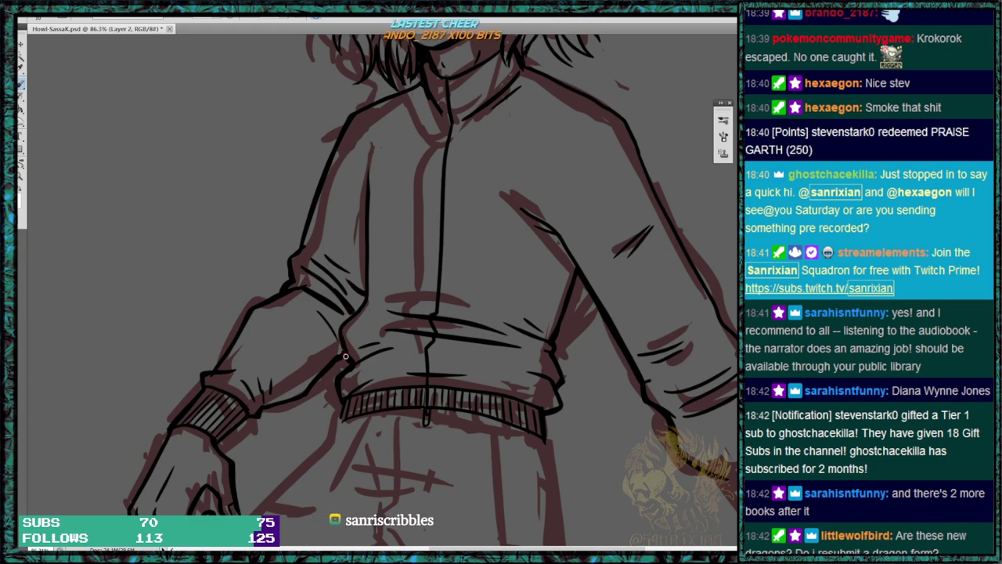
pyautogui.moveTo(364, 273); pyautogui.dragTo(366, 171)
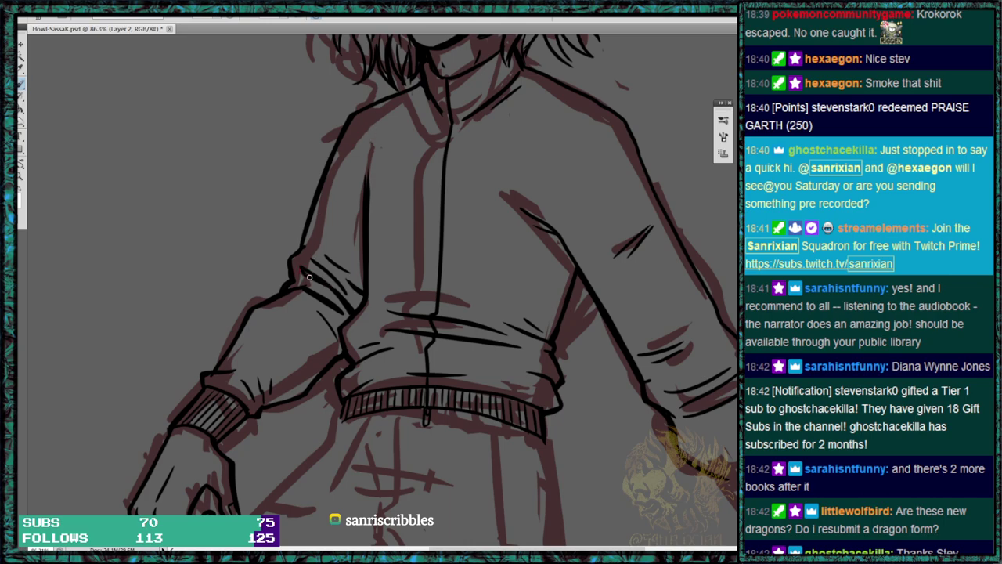
# Add weight to the fold lines across the jacket's waist and just above the ribbed waistband.
pyautogui.moveTo(413, 317); pyautogui.dragTo(467, 325)
pyautogui.moveTo(484, 367); pyautogui.dragTo(546, 377)
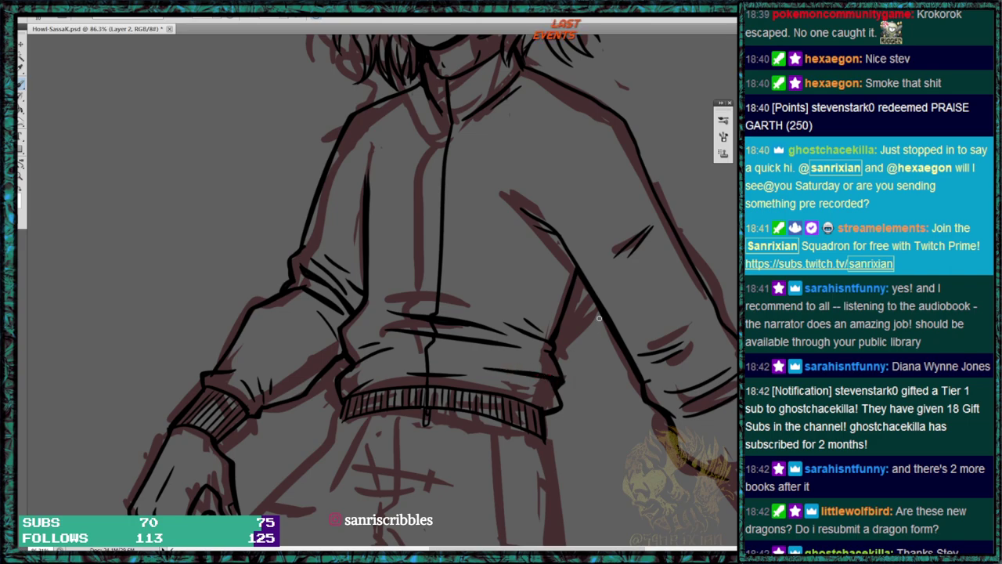
pyautogui.moveTo(493, 395); pyautogui.dragTo(541, 400)
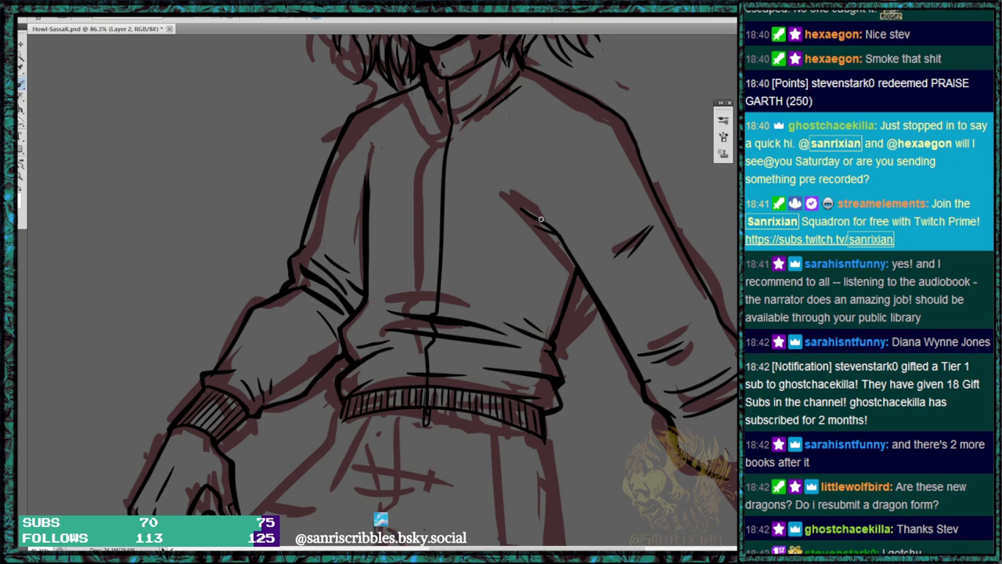
# Thicken the straight arm's underarm line and forearm folds, and ink the sides and first ribs of its cuff.
pyautogui.moveTo(536, 218); pyautogui.dragTo(566, 249)
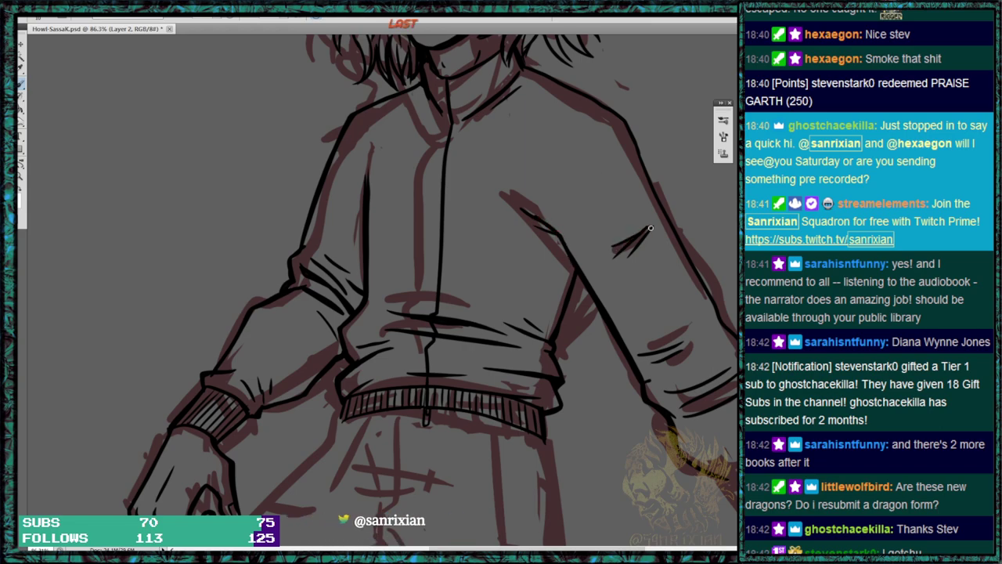
pyautogui.moveTo(640, 354); pyautogui.dragTo(686, 342)
pyautogui.moveTo(715, 399); pyautogui.dragTo(694, 347)
pyautogui.moveTo(636, 377); pyautogui.dragTo(669, 417)
pyautogui.moveTo(699, 356); pyautogui.dragTo(717, 394)
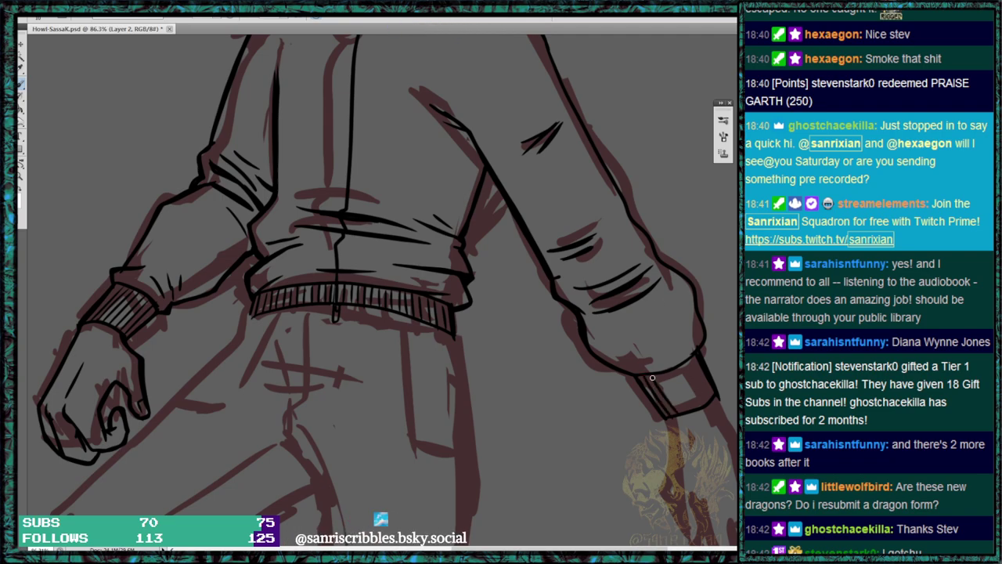
# Browse to the Patron-Dragons folder inside STREAMS for opening a file, and check its Patron_Dragons PSD files.
pyautogui.click(45, 11)
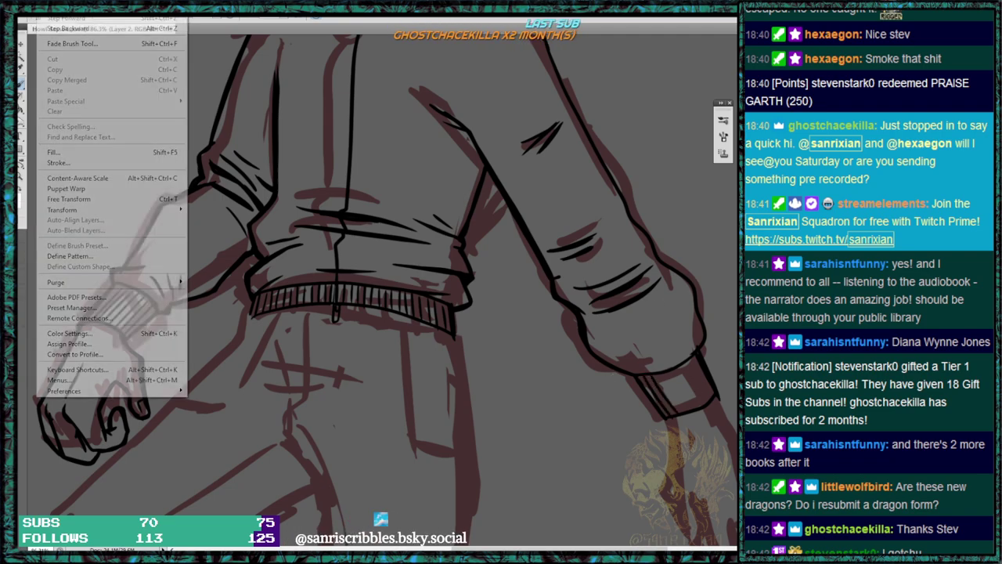
pyautogui.click(37, 18)
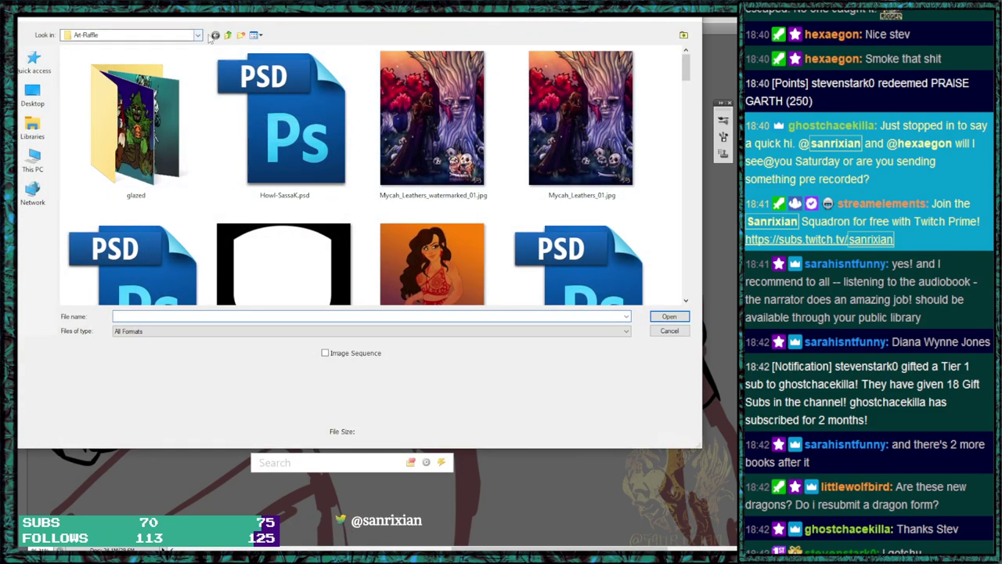
pyautogui.click(228, 35)
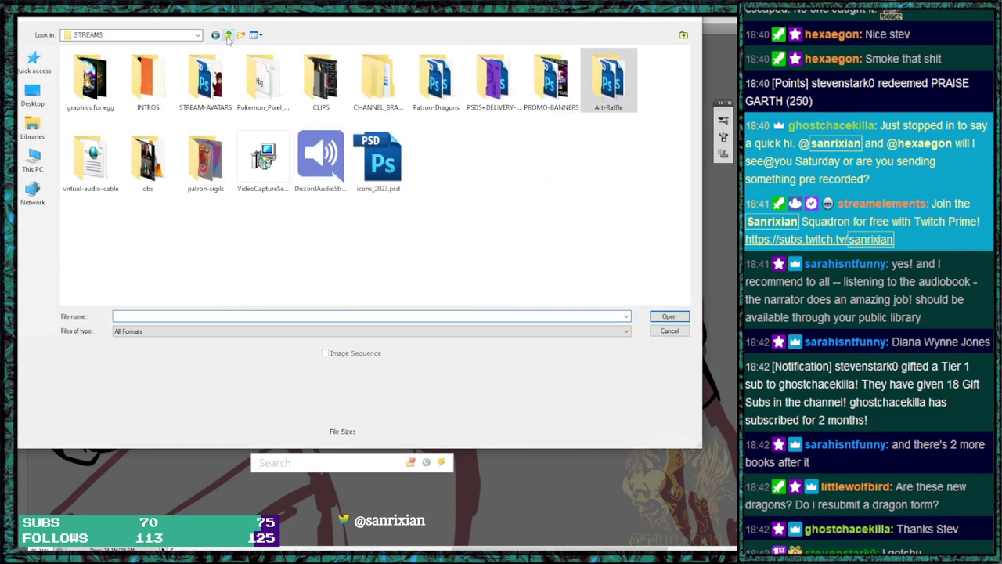
pyautogui.doubleClick(451, 97)
pyautogui.click(380, 163)
pyautogui.click(205, 161)
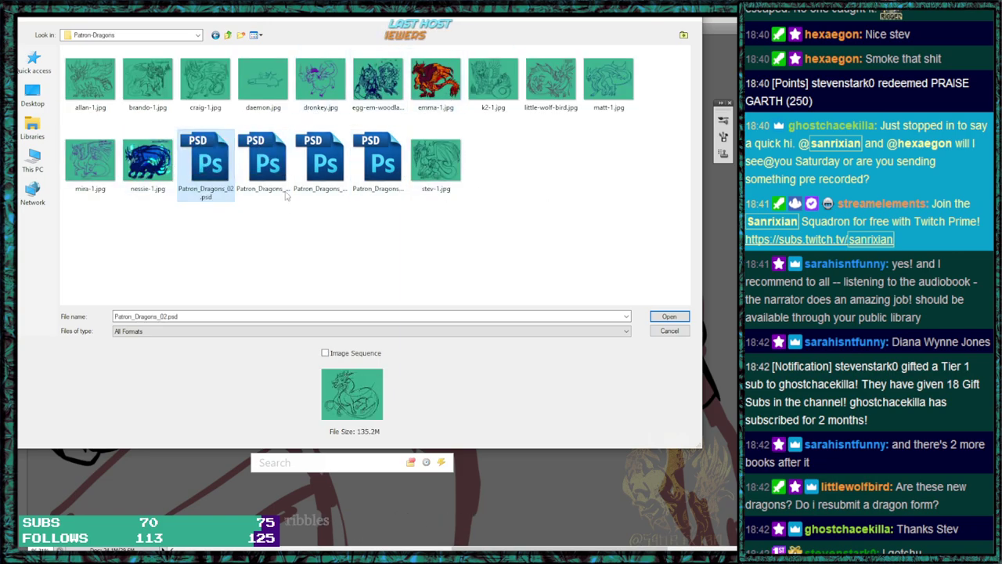
pyautogui.click(274, 166)
pyautogui.click(344, 167)
pyautogui.press('Left')
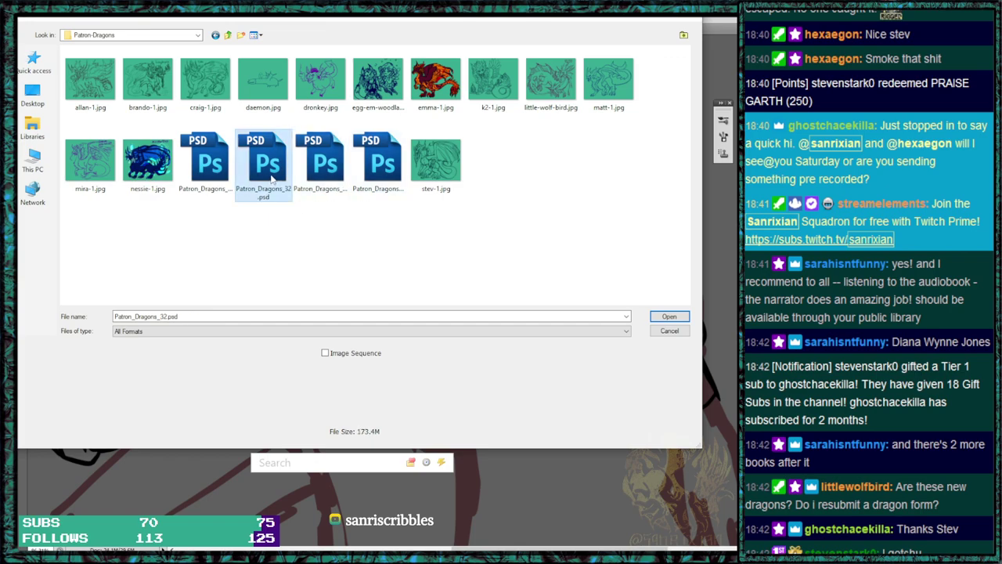
# Re-sort the files in the Patron-Dragons folder and open Patron_Dragons_32.psd.
pyautogui.rightClick(472, 229)
pyautogui.moveTo(458, 246)
pyautogui.click(497, 259)
pyautogui.click(90, 82)
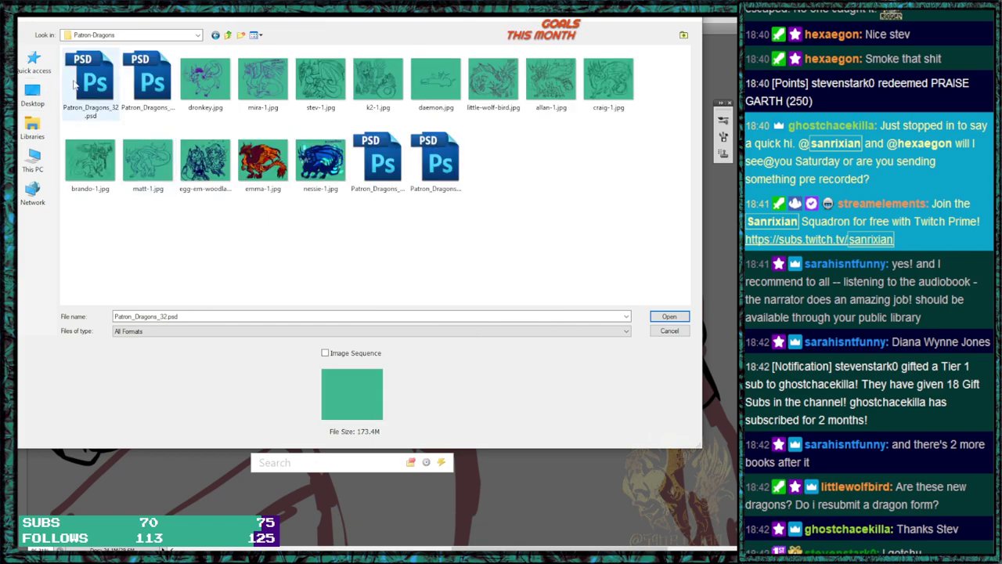
pyautogui.click(677, 317)
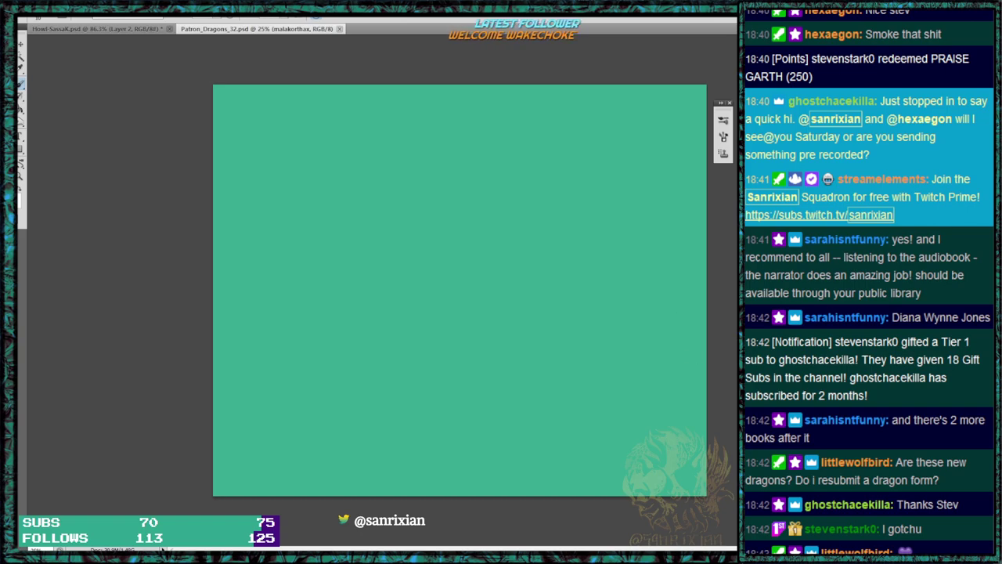
# View the doodled long-necked dragon and the painted blue dragon in turn on the green background.
pyautogui.hotkey('ctrl', 'z')
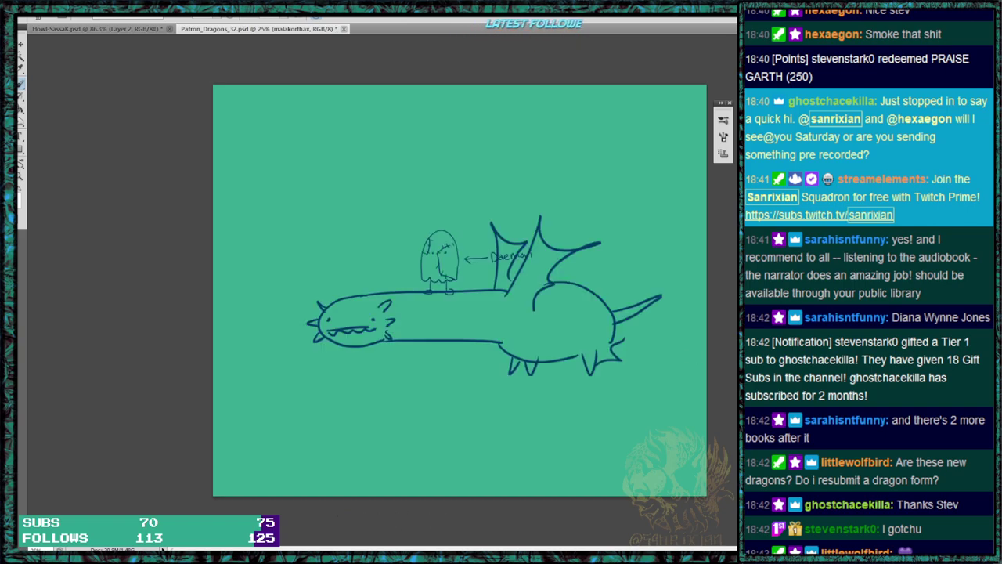
pyautogui.hotkey('ctrl', 'z')
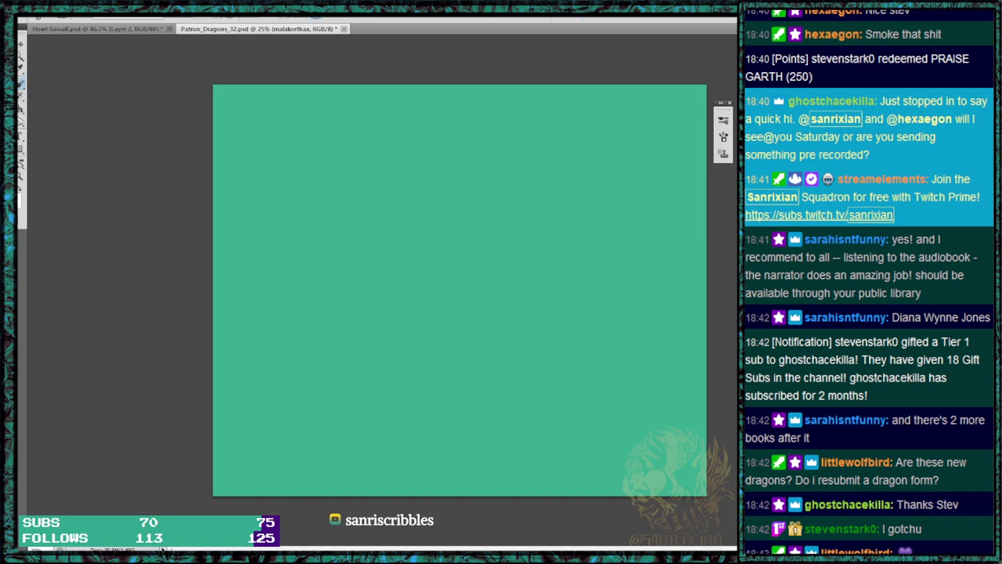
pyautogui.hotkey('ctrl', 'z')
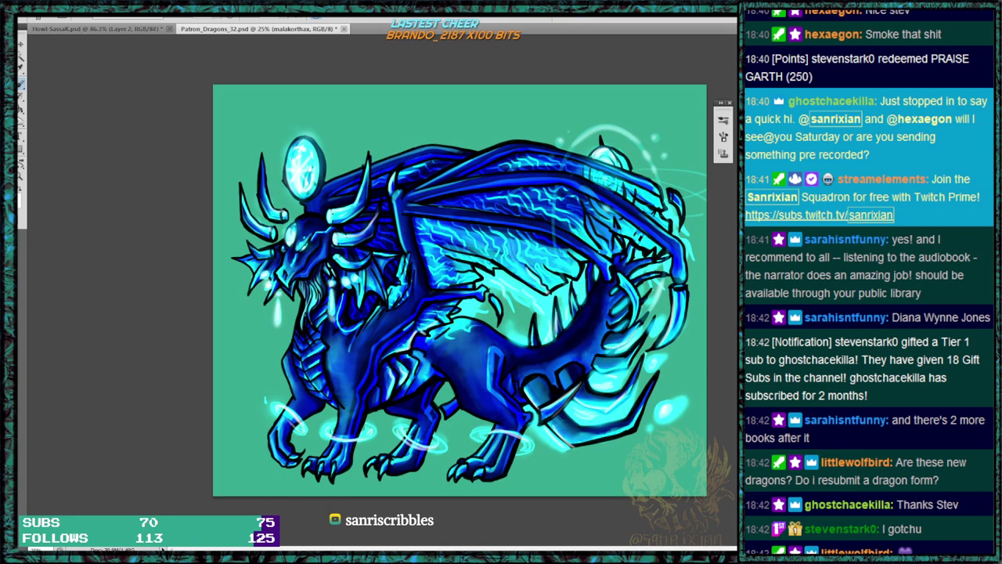
pyautogui.hotkey('ctrl', 'z')
pyautogui.hotkey('ctrl', 'z')
pyautogui.hotkey('ctrl', 'z')
pyautogui.hotkey('ctrl', 'z')
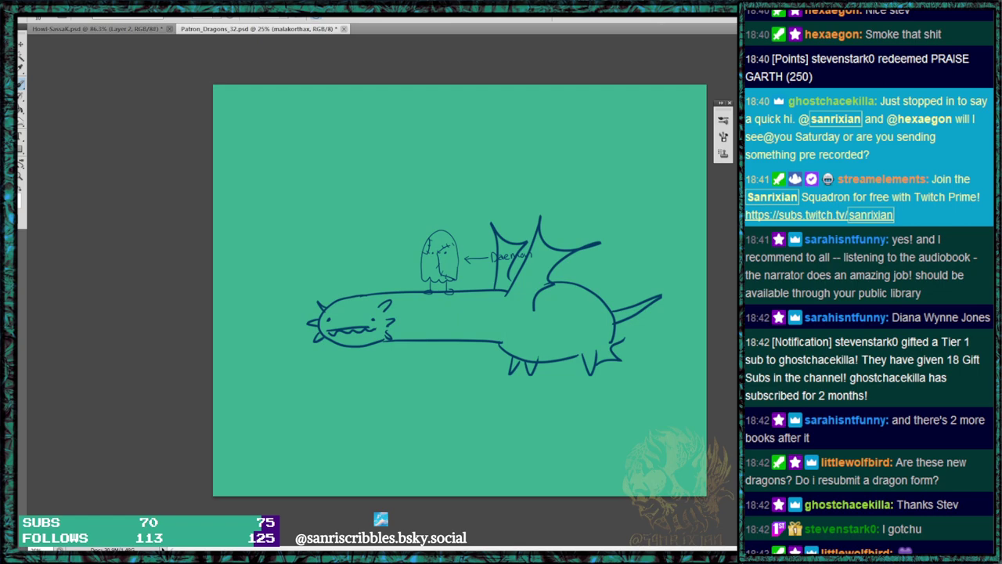
pyautogui.press('Delete')
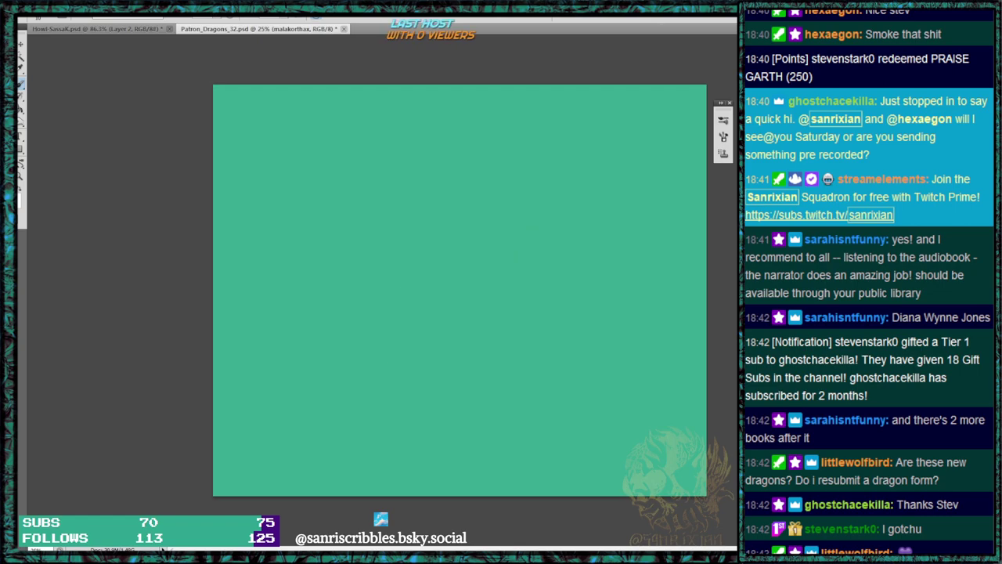
pyautogui.hotkey('ctrl', 'z')
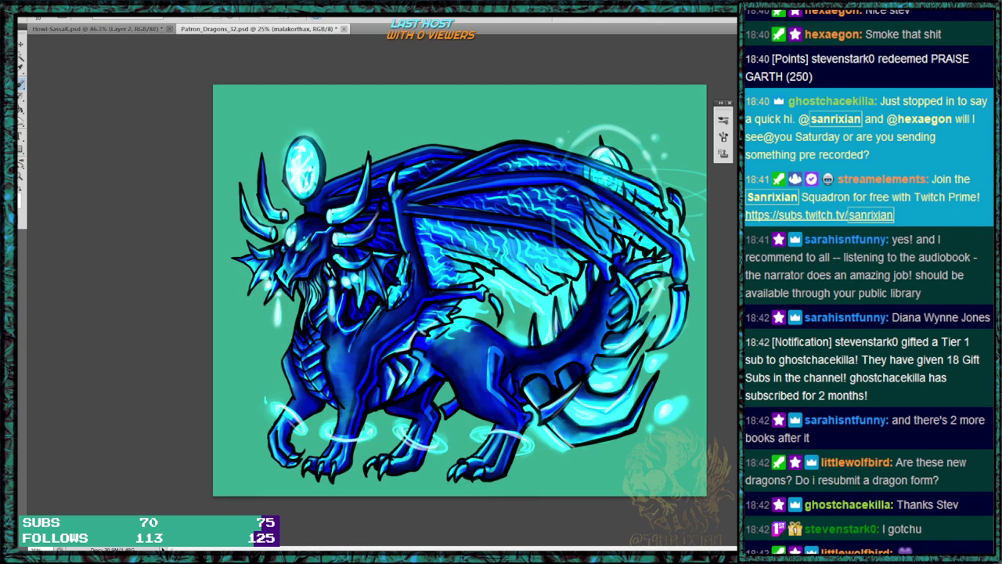
# Hide the green background and inspect the blue dragon's line art and colours, restoring their alignment.
pyautogui.press('Delete')
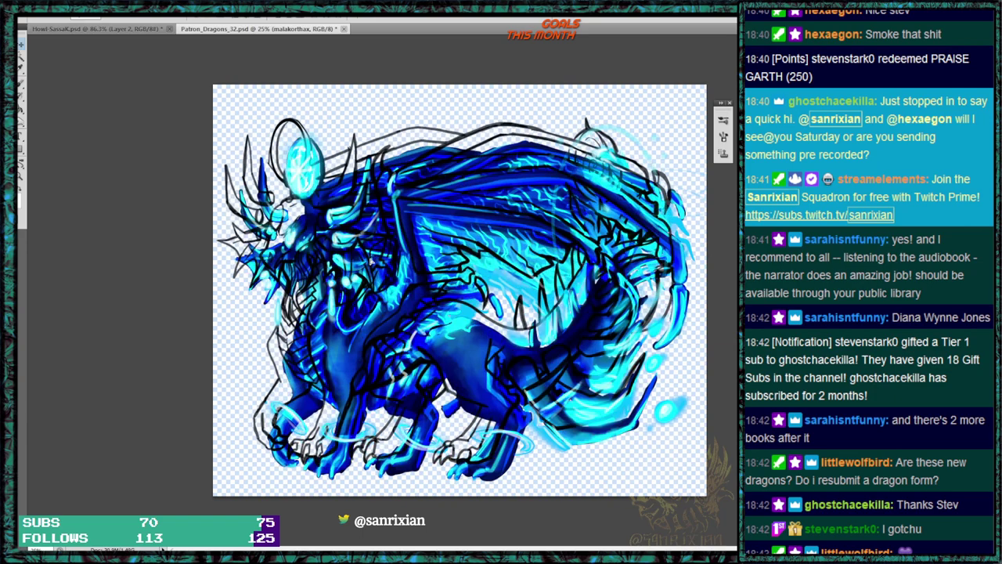
pyautogui.hotkey('ctrl', 'shift', 'alt', 'n')
pyautogui.hotkey('ctrl', 'z')
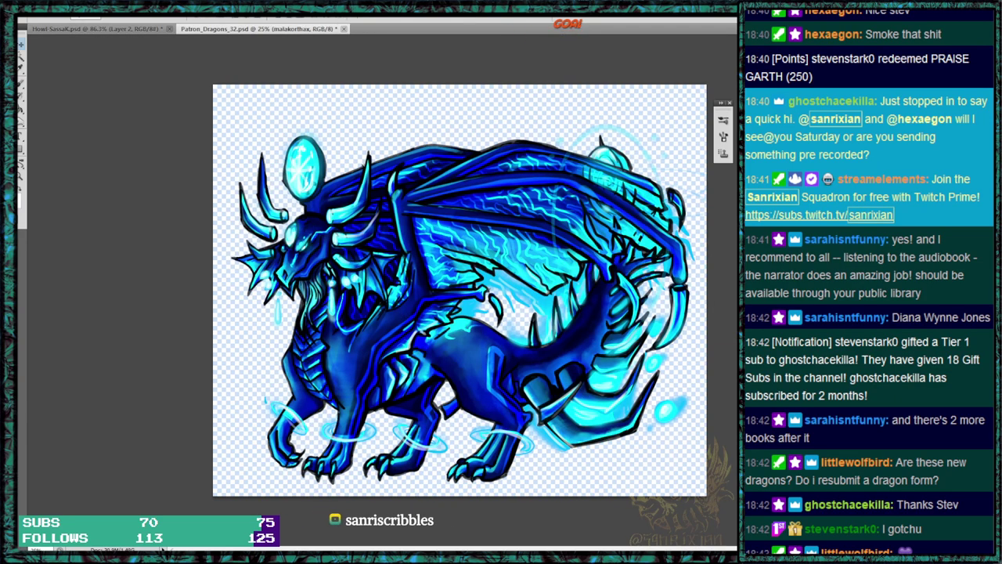
# View the sketch of the woman beside the bottle and the clothed winged dragon sketch, and restore the plain green background.
pyautogui.moveTo(443, 269)
pyautogui.mouseDown()
pyautogui.moveTo(429, 248)
pyautogui.moveTo(427, 259)
pyautogui.moveTo(445, 266)
pyautogui.mouseUp()
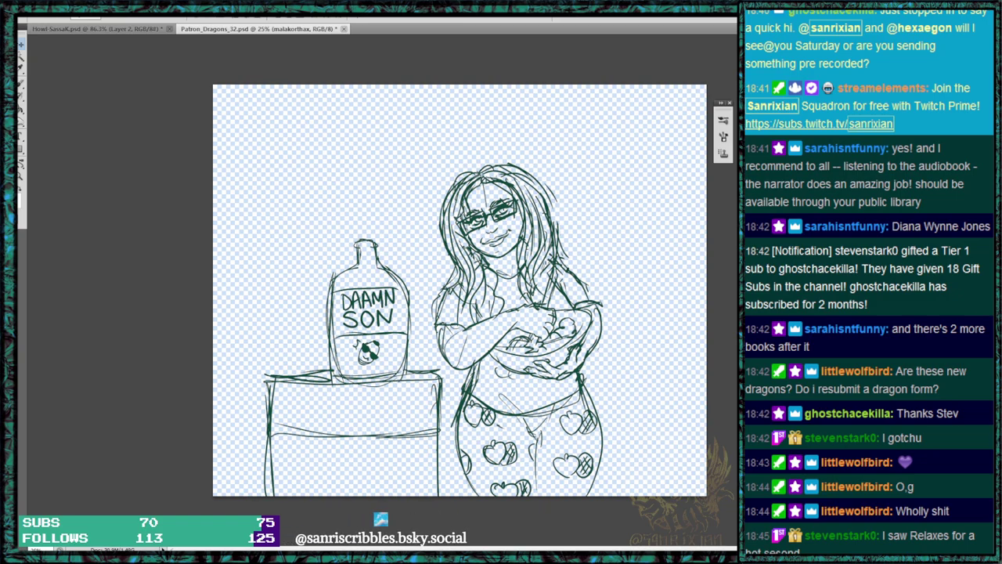
pyautogui.hotkey('ctrl', 'x')
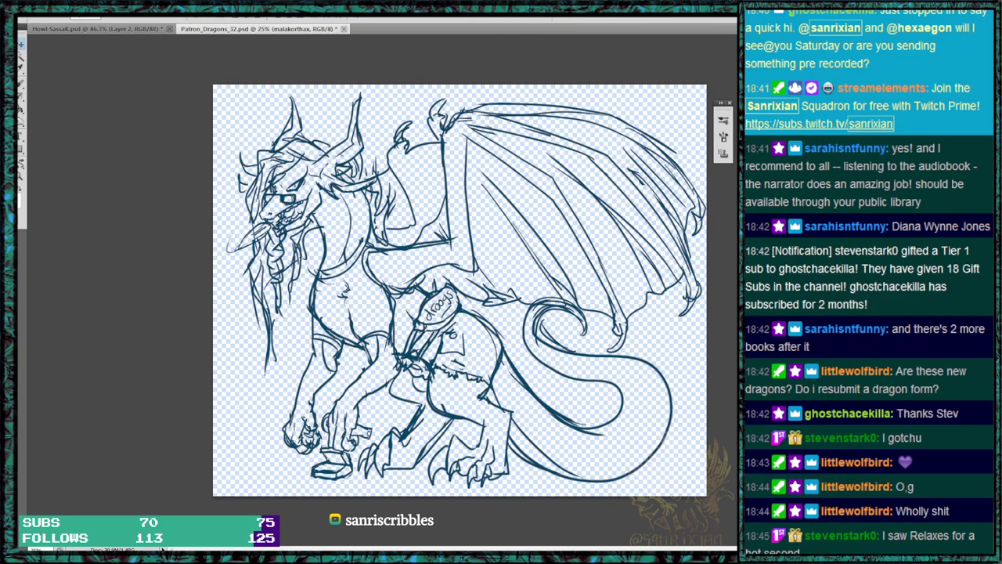
pyautogui.hotkey('alt', 'BackSpace')
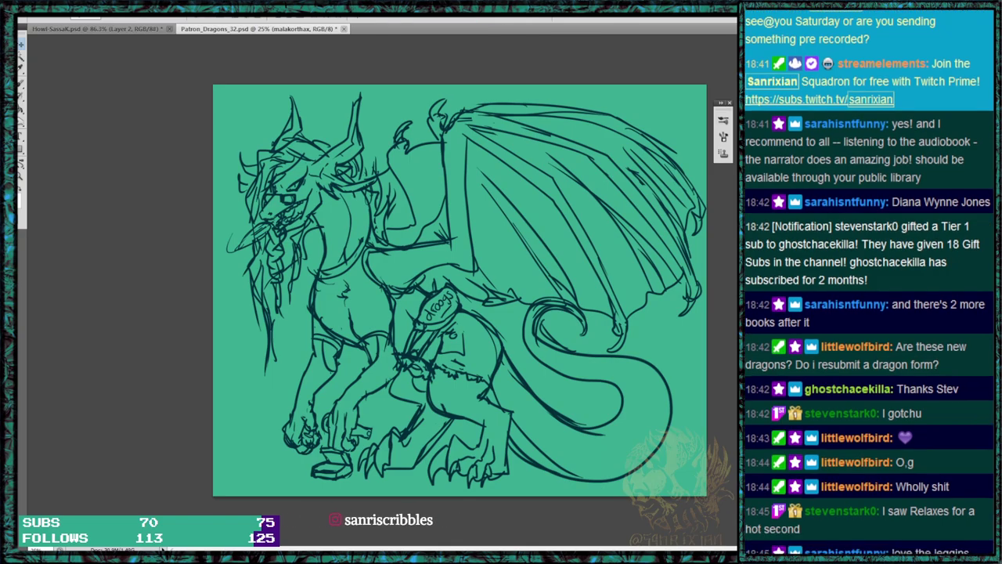
pyautogui.hotkey('alt', 'BackSpace')
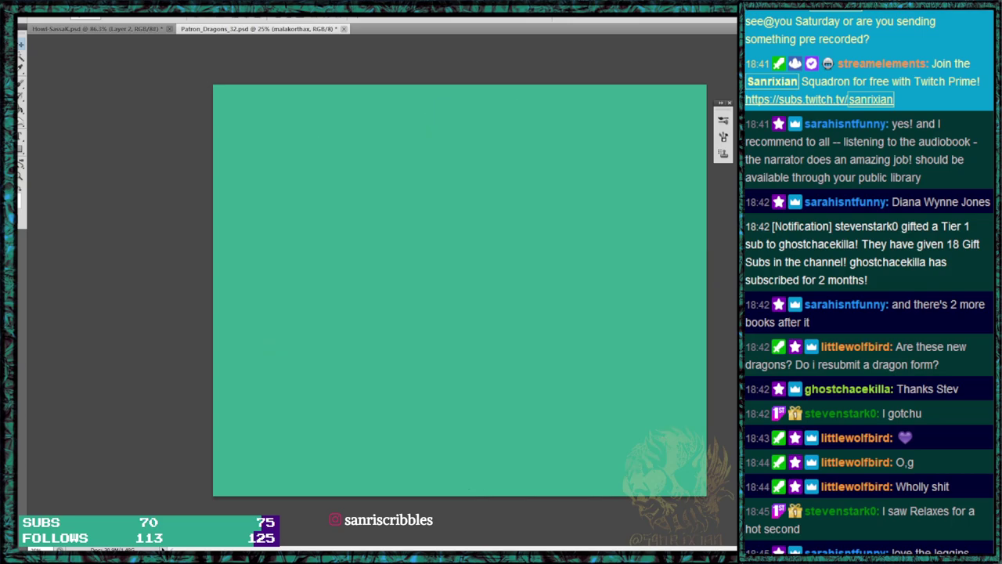
# Return to the Howl-SassaK.psd document and bring the character's head into view.
pyautogui.click(97, 29)
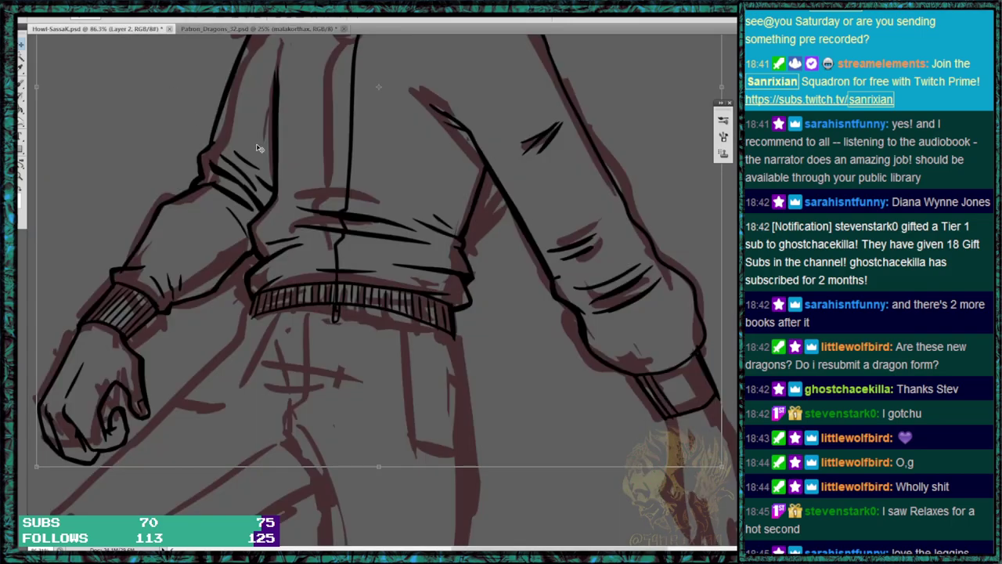
pyautogui.moveTo(442, 112); pyautogui.dragTo(551, 519)
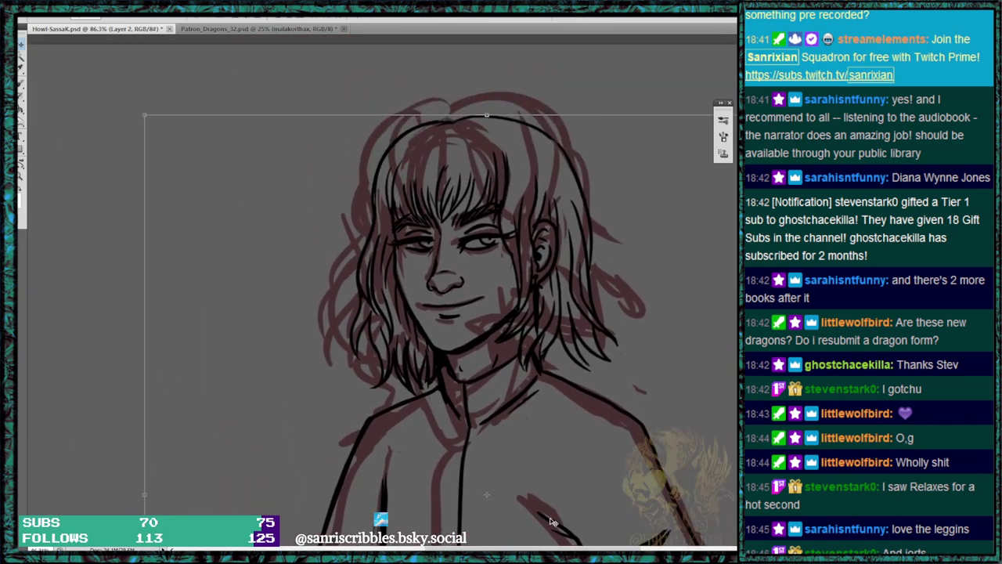
# Thicken the outer black contour of the hair with the brush, around the crown and down both sides of the head.
pyautogui.press('b')
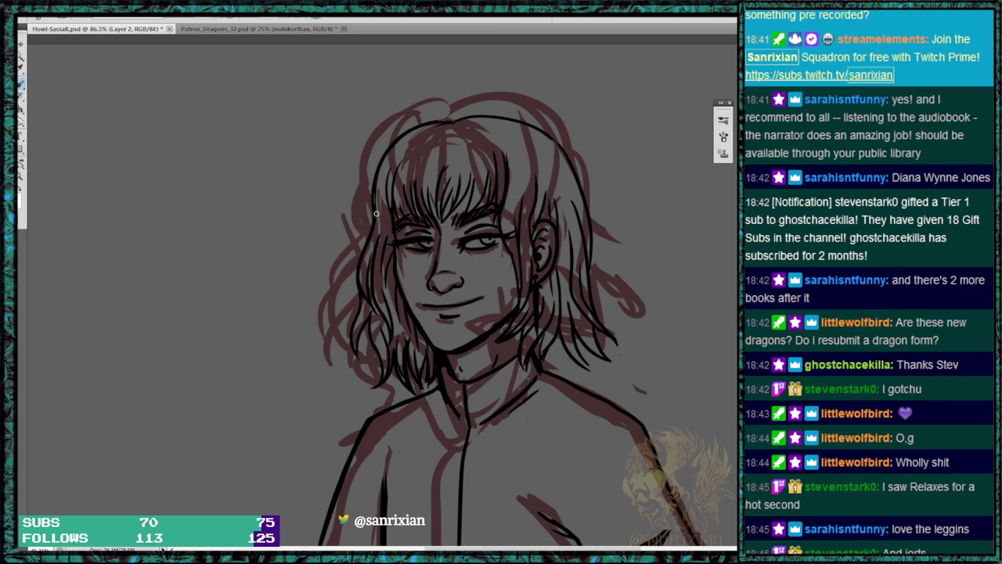
pyautogui.moveTo(374, 200)
pyautogui.mouseDown()
pyautogui.moveTo(391, 150)
pyautogui.moveTo(432, 125)
pyautogui.mouseUp()
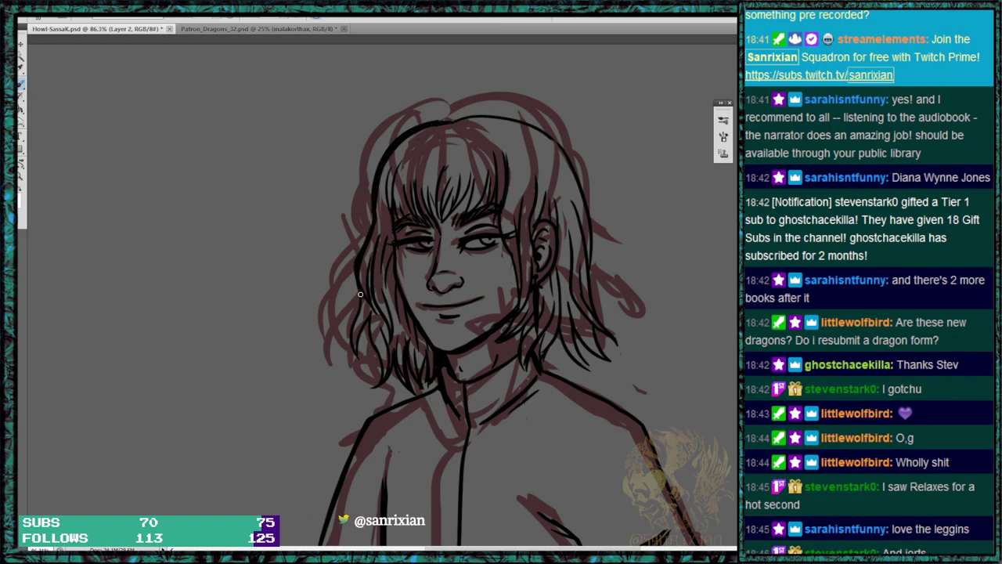
pyautogui.moveTo(360, 311); pyautogui.dragTo(358, 361)
pyautogui.moveTo(365, 323); pyautogui.dragTo(356, 341)
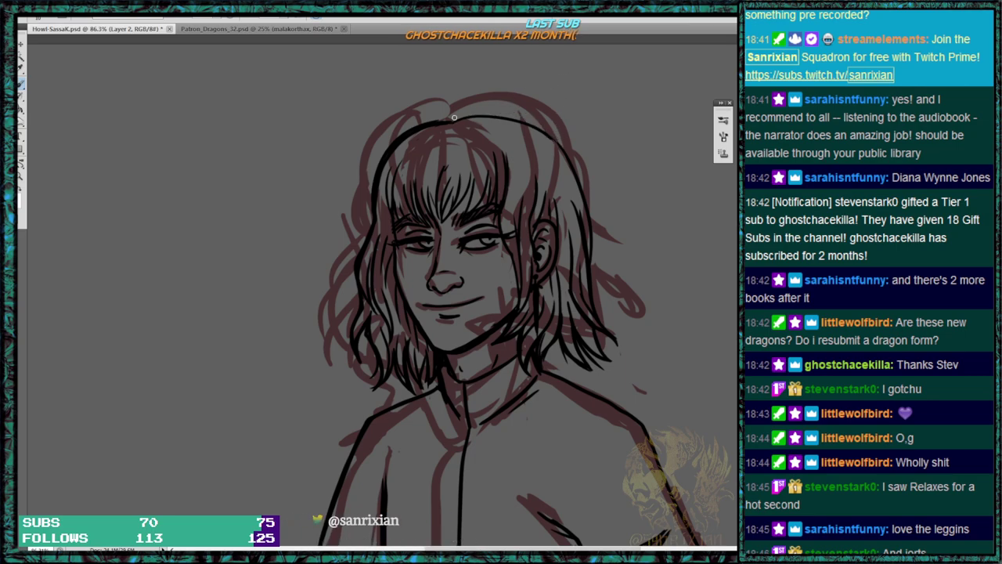
pyautogui.moveTo(468, 117)
pyautogui.mouseDown()
pyautogui.moveTo(528, 121)
pyautogui.moveTo(553, 139)
pyautogui.mouseUp()
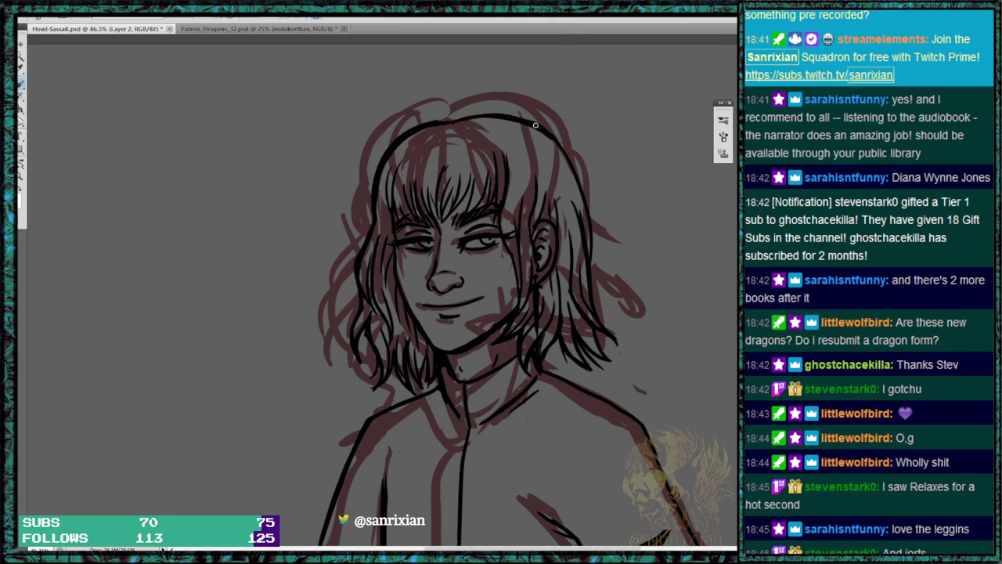
pyautogui.moveTo(548, 130); pyautogui.dragTo(579, 212)
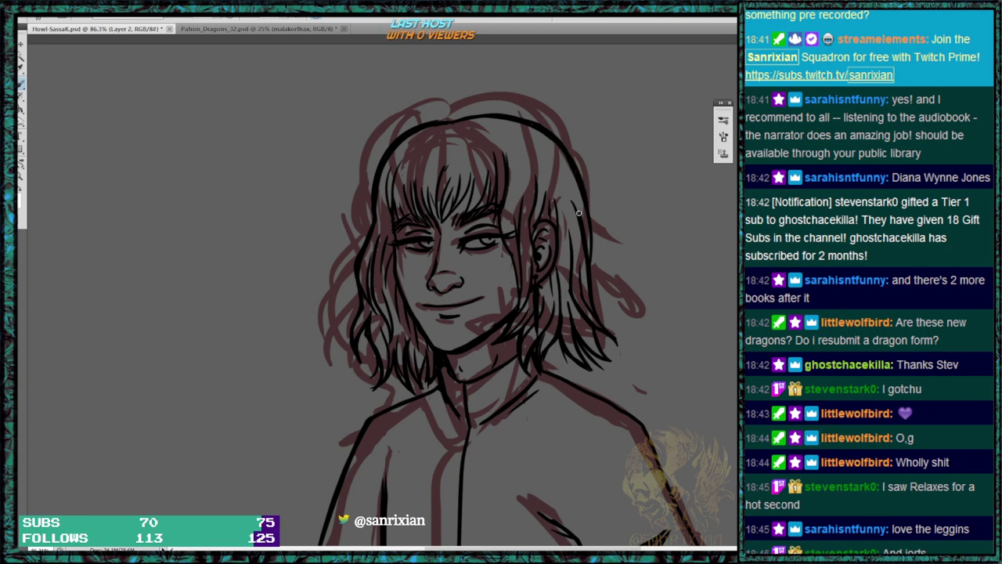
pyautogui.moveTo(590, 265); pyautogui.dragTo(591, 272)
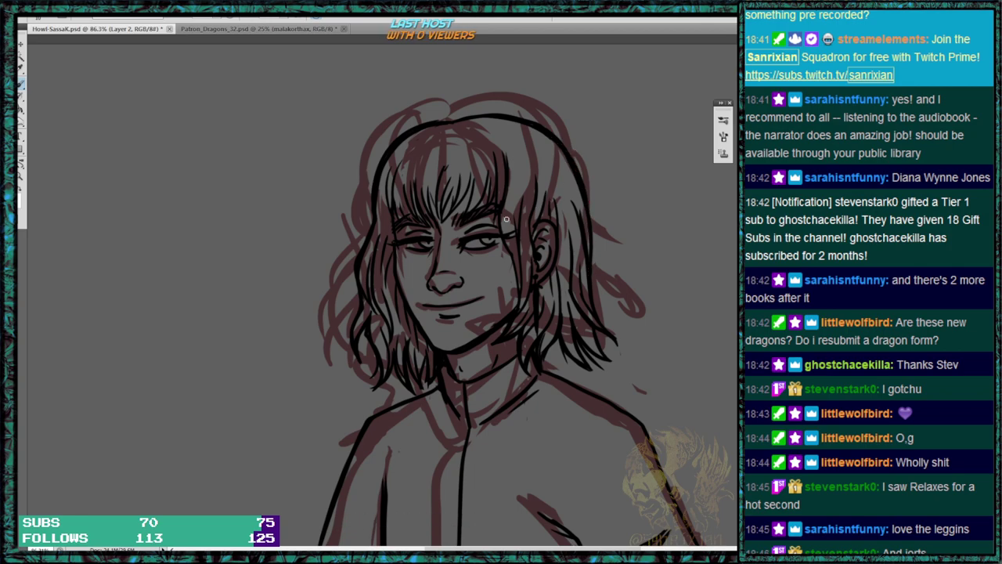
# Ink heavier strands through the fringe and a darker line where the hair meets the far cheek.
pyautogui.moveTo(502, 205); pyautogui.dragTo(514, 269)
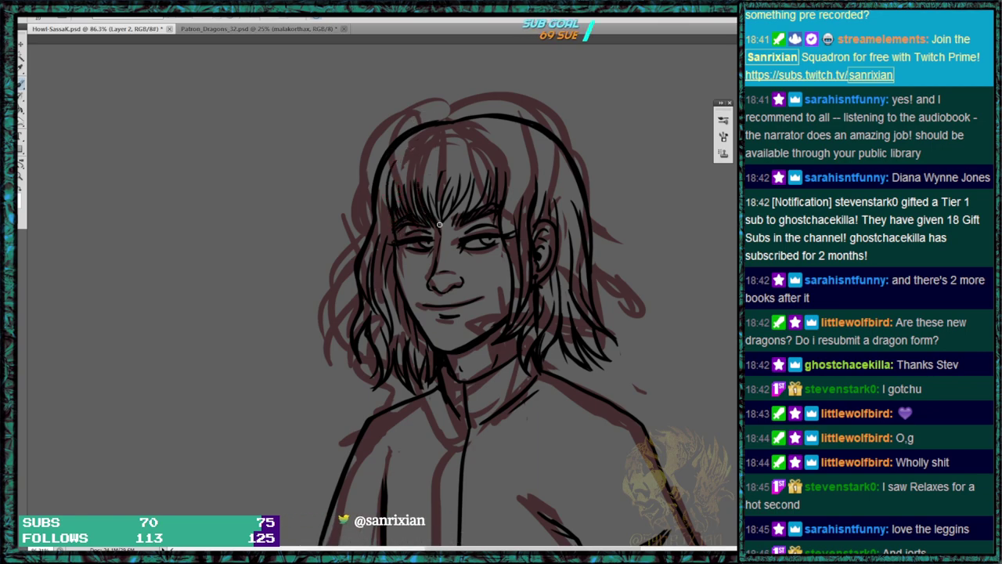
pyautogui.moveTo(474, 170); pyautogui.dragTo(459, 213)
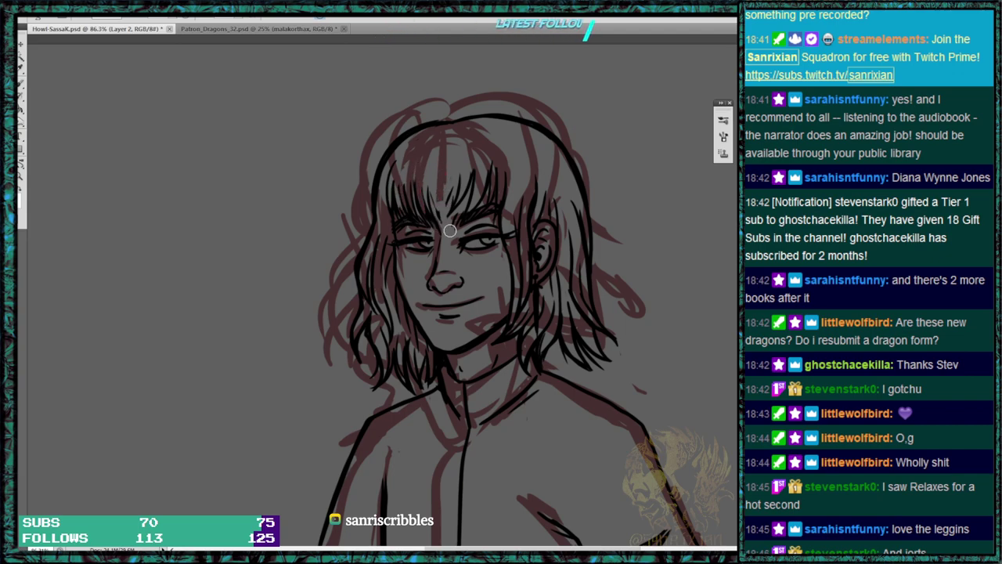
pyautogui.press('b')
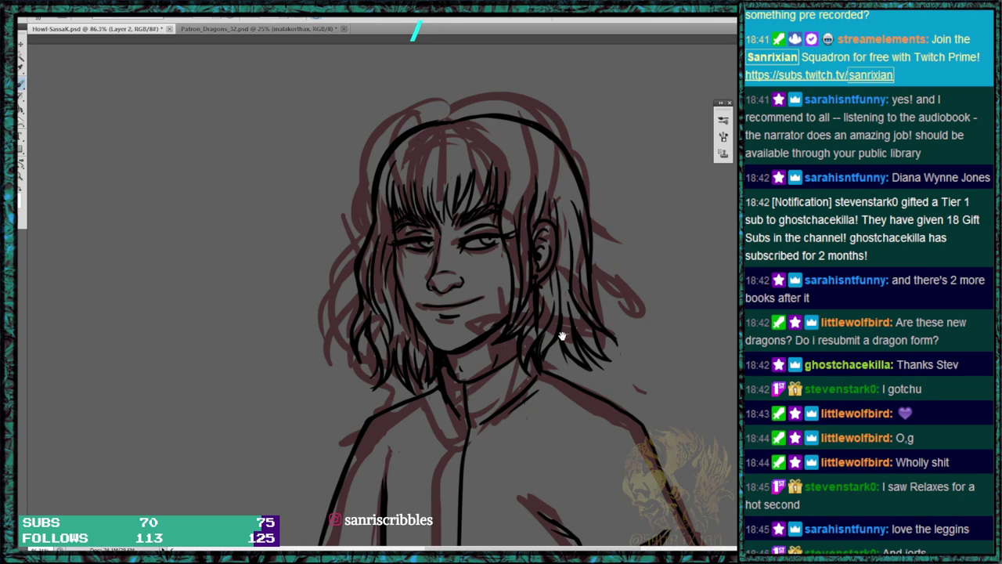
# Ink the side pocket's front edge and the outer and inner contours of the straight trouser leg.
pyautogui.scroll(-5, 631, 305)
pyautogui.scroll(-15, 666, 230)
pyautogui.moveTo(642, 415); pyautogui.dragTo(748, 408)
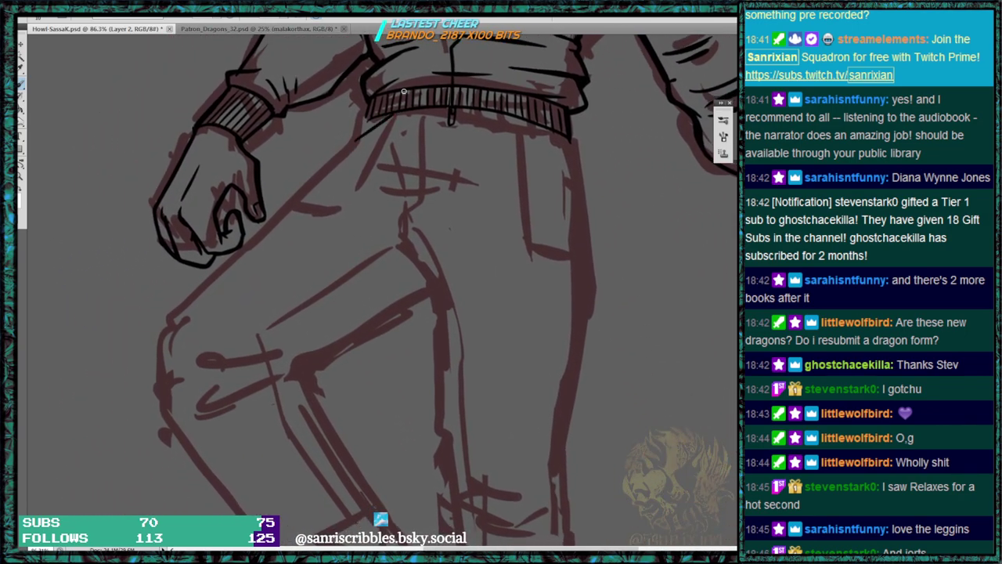
pyautogui.moveTo(516, 121)
pyautogui.mouseDown()
pyautogui.moveTo(520, 249)
pyautogui.moveTo(540, 259)
pyautogui.mouseUp()
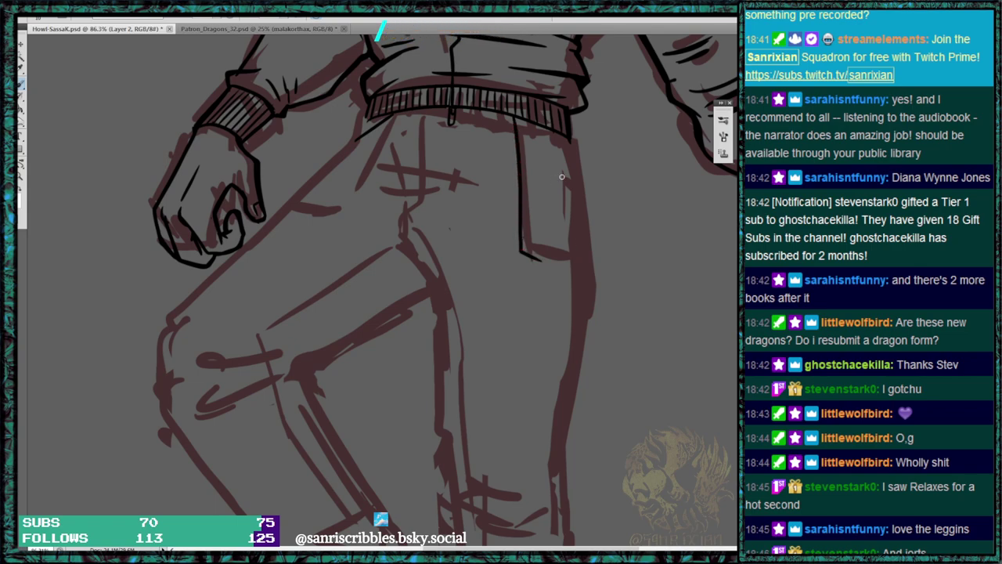
pyautogui.moveTo(567, 136)
pyautogui.mouseDown()
pyautogui.moveTo(589, 305)
pyautogui.moveTo(565, 501)
pyautogui.mouseUp()
pyautogui.moveTo(554, 459); pyautogui.dragTo(609, 316)
pyautogui.moveTo(456, 90)
pyautogui.mouseDown()
pyautogui.moveTo(484, 162)
pyautogui.moveTo(491, 316)
pyautogui.moveTo(512, 408)
pyautogui.moveTo(609, 336)
pyautogui.mouseUp()
# Ink the fabric folds at the straight leg's knee, the inner calf contour and the creases above the trouser cuff.
pyautogui.moveTo(521, 350)
pyautogui.mouseDown()
pyautogui.moveTo(598, 368)
pyautogui.moveTo(546, 392)
pyautogui.mouseUp()
pyautogui.moveTo(553, 350); pyautogui.dragTo(602, 350)
pyautogui.moveTo(534, 359); pyautogui.dragTo(569, 379)
pyautogui.moveTo(653, 397); pyautogui.dragTo(635, 274)
pyautogui.moveTo(484, 333)
pyautogui.mouseDown()
pyautogui.moveTo(471, 397)
pyautogui.moveTo(519, 460)
pyautogui.moveTo(484, 431)
pyautogui.moveTo(511, 497)
pyautogui.moveTo(533, 506)
pyautogui.moveTo(524, 473)
pyautogui.moveTo(592, 469)
pyautogui.mouseUp()
pyautogui.moveTo(509, 432); pyautogui.dragTo(585, 418)
pyautogui.moveTo(533, 444); pyautogui.dragTo(587, 435)
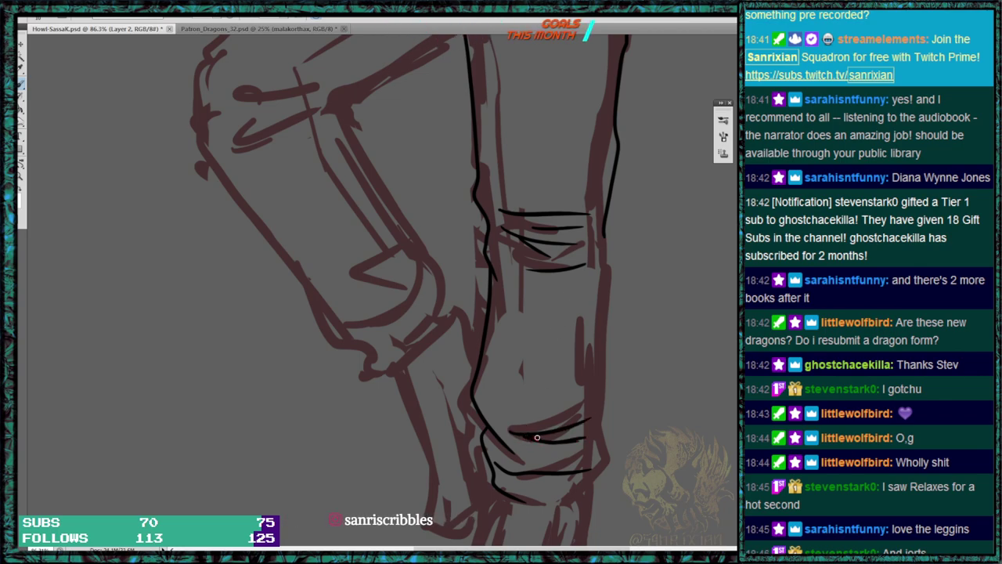
# Redraw the straight leg's trouser cuff as a bold closed shape, thicken the calf contours and add cuff folds.
pyautogui.moveTo(605, 232)
pyautogui.mouseDown()
pyautogui.moveTo(600, 424)
pyautogui.moveTo(650, 249)
pyautogui.moveTo(653, 274)
pyautogui.mouseUp()
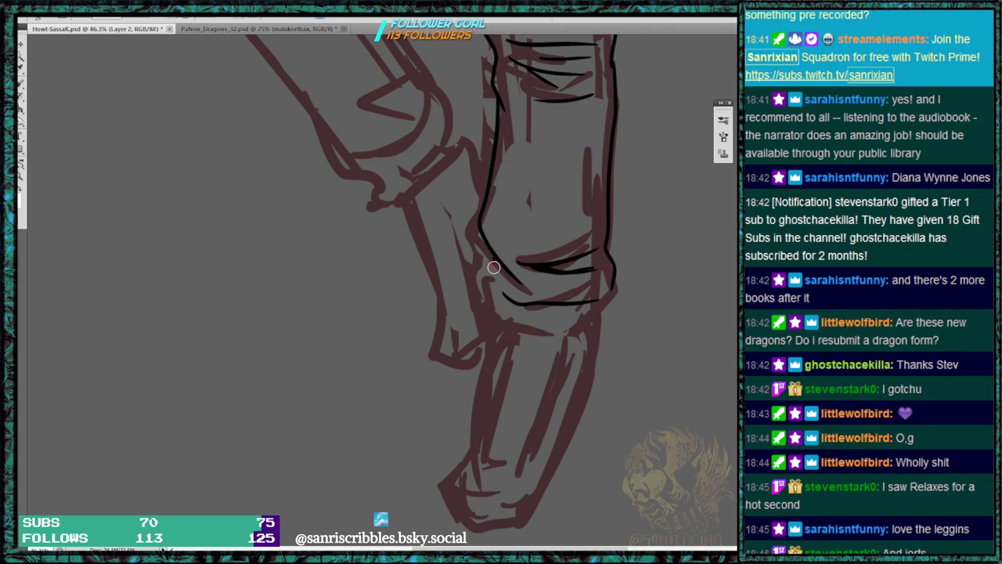
pyautogui.moveTo(497, 284)
pyautogui.mouseDown()
pyautogui.moveTo(517, 303)
pyautogui.moveTo(576, 308)
pyautogui.mouseUp()
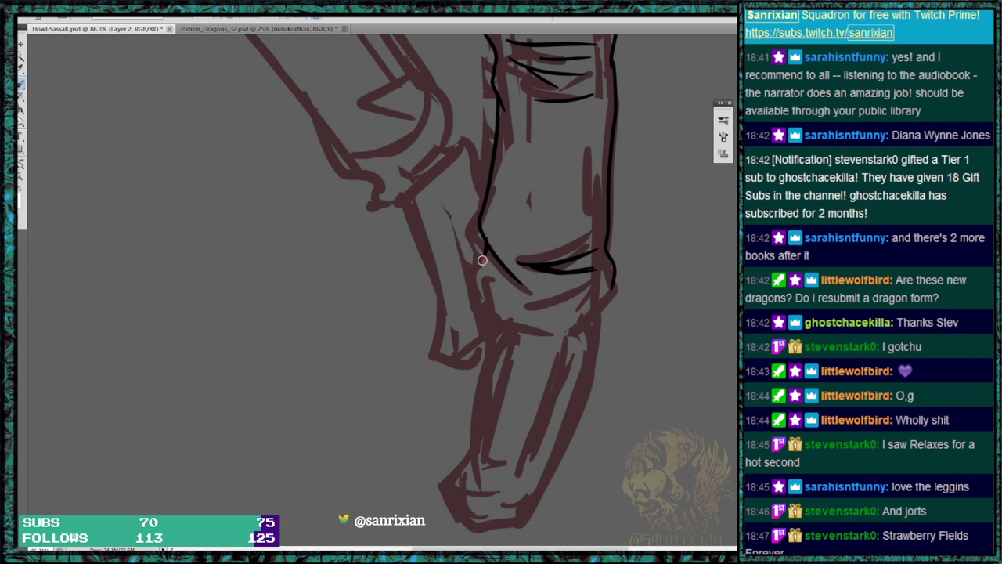
pyautogui.moveTo(487, 276)
pyautogui.mouseDown()
pyautogui.moveTo(587, 344)
pyautogui.moveTo(577, 339)
pyautogui.moveTo(619, 294)
pyautogui.mouseUp()
pyautogui.moveTo(609, 253); pyautogui.dragTo(605, 181)
pyautogui.moveTo(496, 97); pyautogui.dragTo(476, 227)
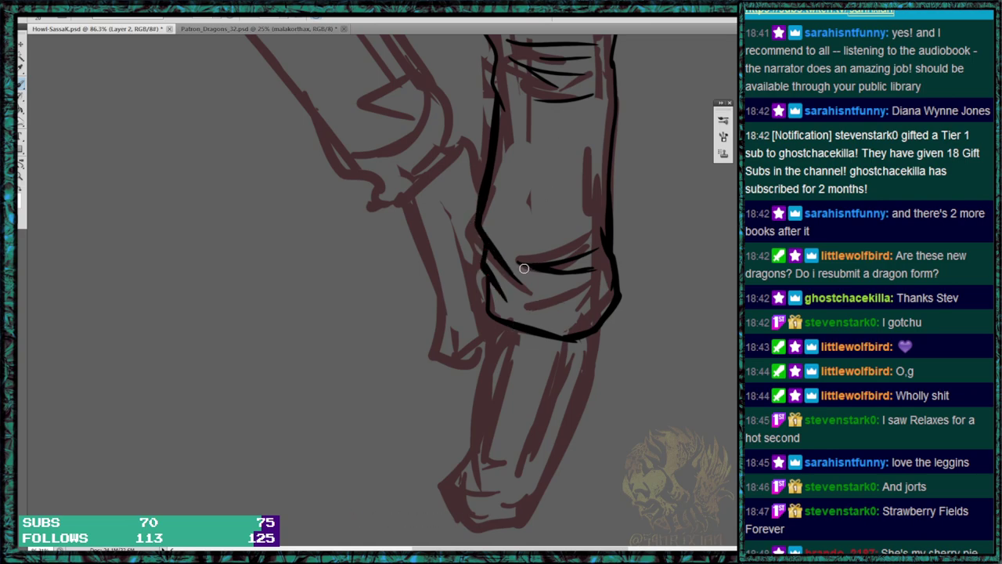
pyautogui.moveTo(526, 302); pyautogui.dragTo(609, 276)
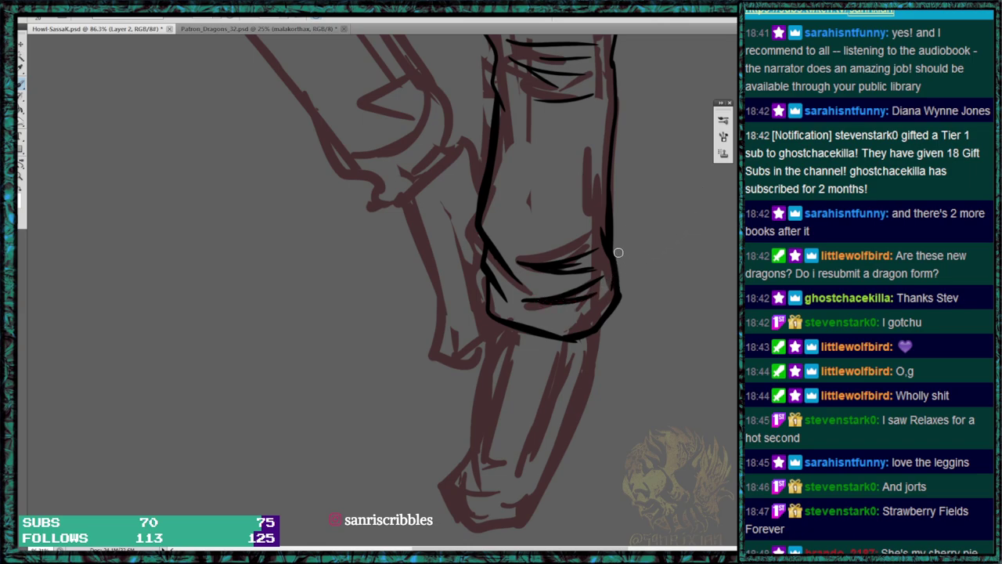
# Thicken the straight leg's contours around the knee and darken the knee folds.
pyautogui.moveTo(647, 198); pyautogui.dragTo(561, 342)
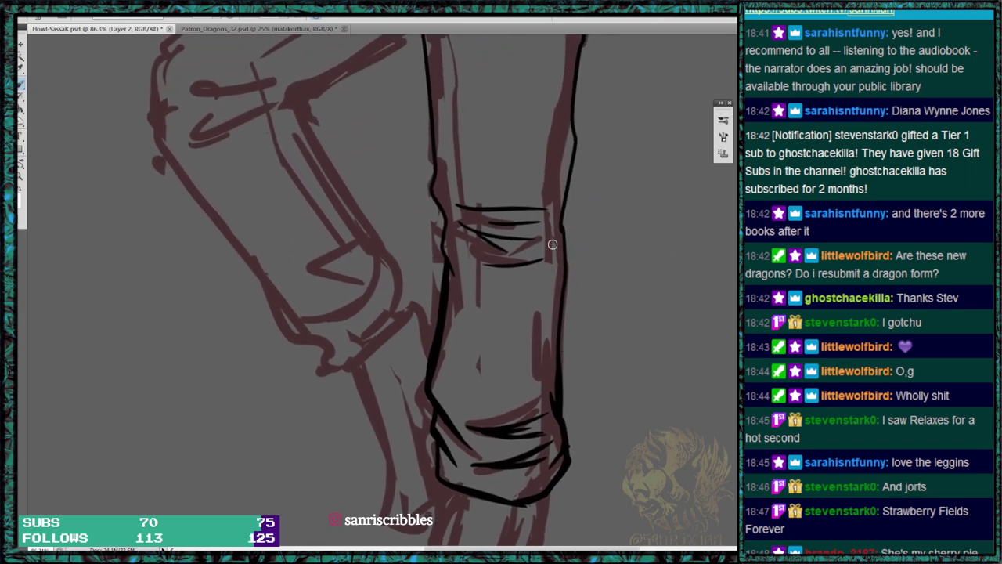
pyautogui.moveTo(434, 159)
pyautogui.mouseDown()
pyautogui.moveTo(432, 196)
pyautogui.moveTo(449, 271)
pyautogui.mouseUp()
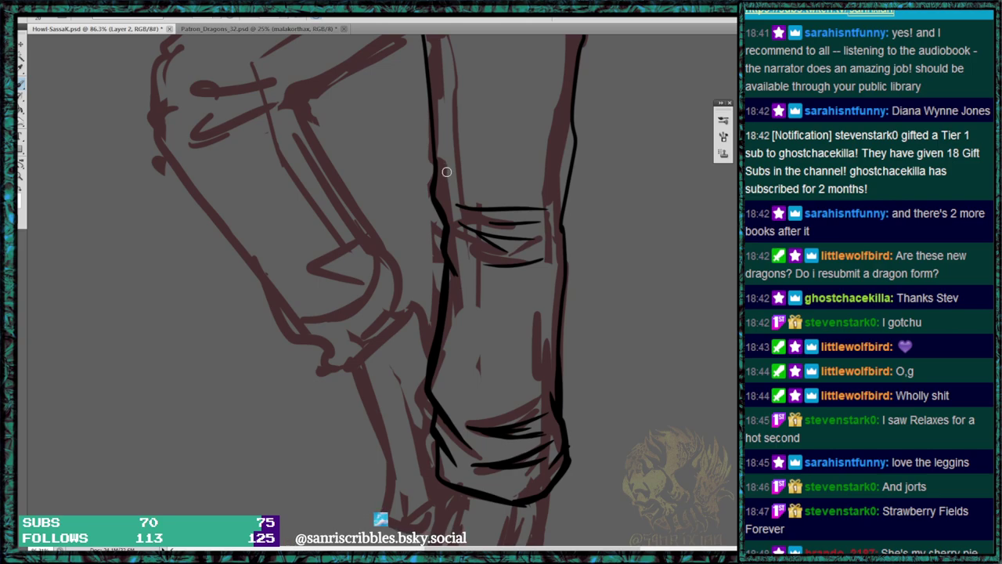
pyautogui.moveTo(465, 206); pyautogui.dragTo(538, 205)
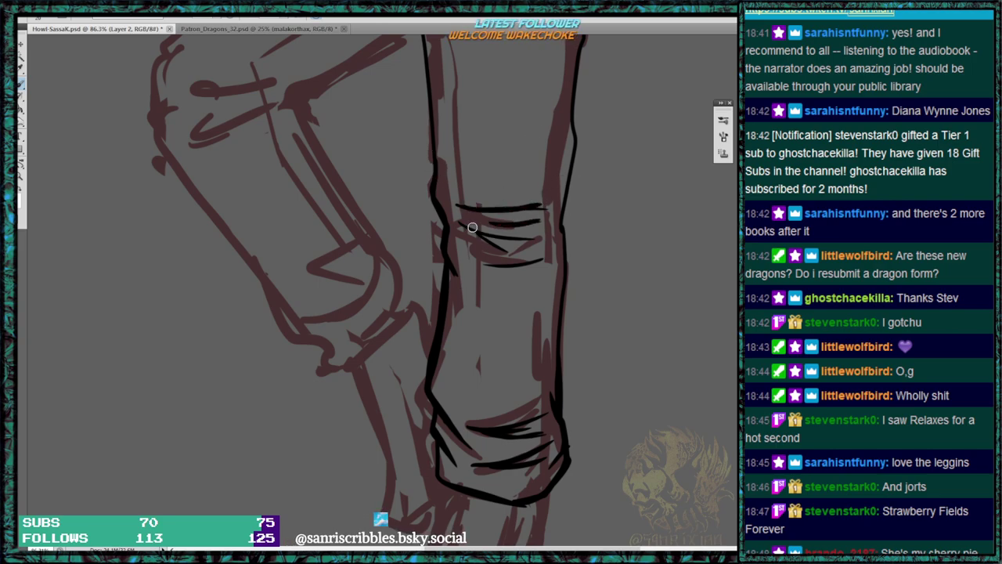
pyautogui.moveTo(493, 238)
pyautogui.mouseDown()
pyautogui.moveTo(542, 240)
pyautogui.moveTo(523, 252)
pyautogui.mouseUp()
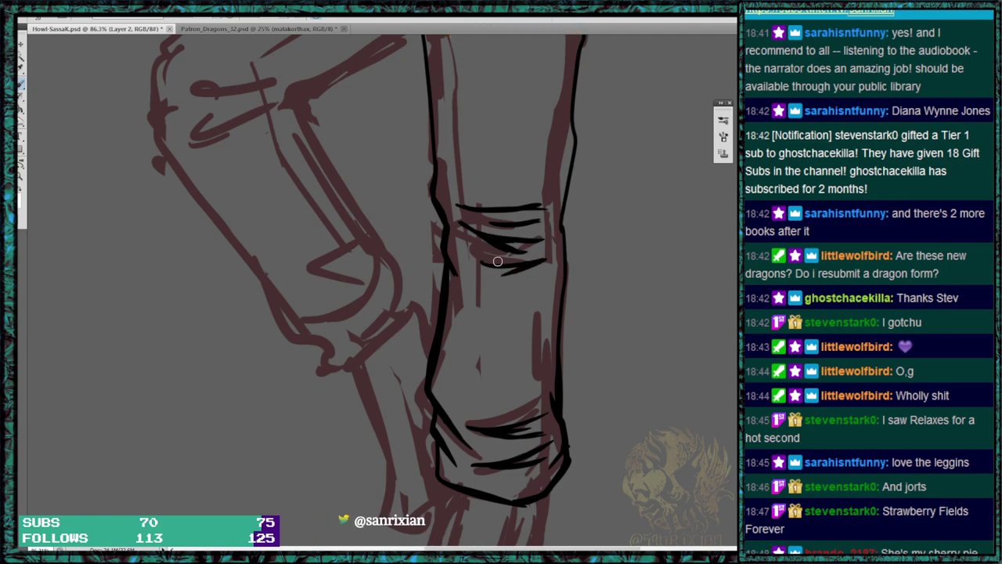
pyautogui.moveTo(577, 131); pyautogui.dragTo(563, 244)
pyautogui.moveTo(566, 206); pyautogui.dragTo(556, 413)
# Ink the lower edge of the side pocket across to the outer trouser contour.
pyautogui.moveTo(605, 194); pyautogui.dragTo(559, 332)
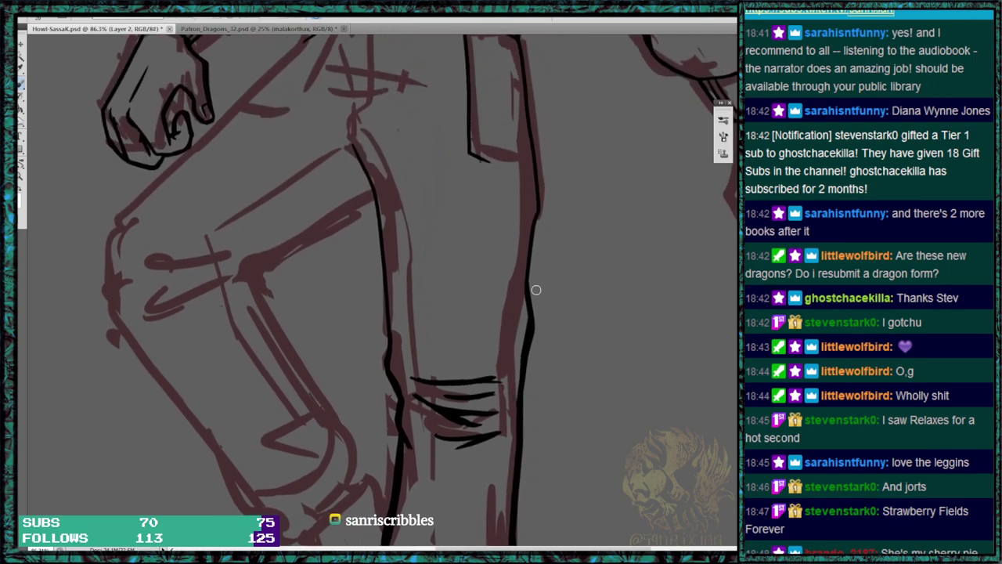
pyautogui.moveTo(473, 152); pyautogui.dragTo(537, 174)
pyautogui.moveTo(511, 244)
pyautogui.mouseDown()
pyautogui.moveTo(530, 338)
pyautogui.moveTo(521, 336)
pyautogui.mouseUp()
pyautogui.press('e')
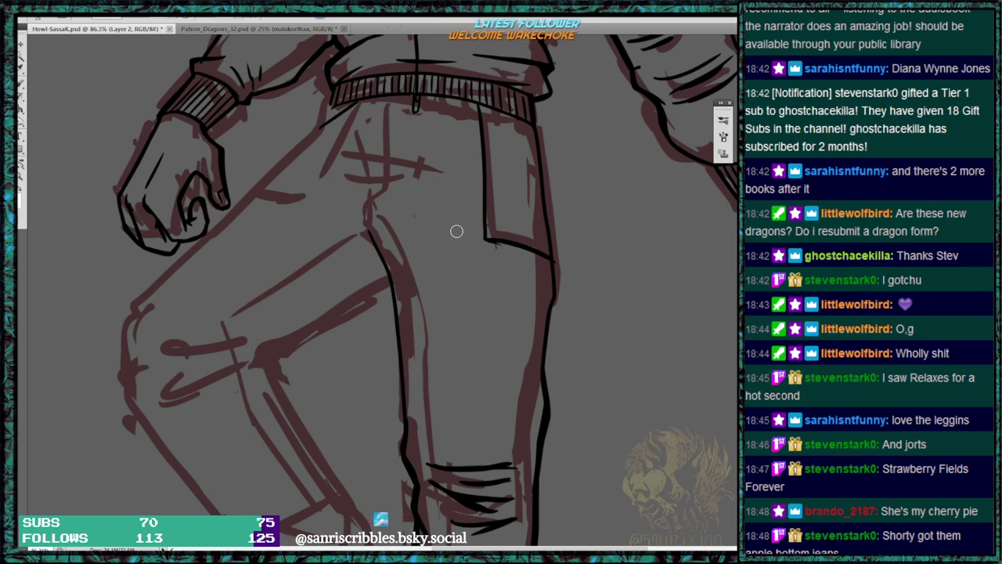
# Ink the horizontal crotch creases and the fly seam running down from the jacket hem.
pyautogui.press('b')
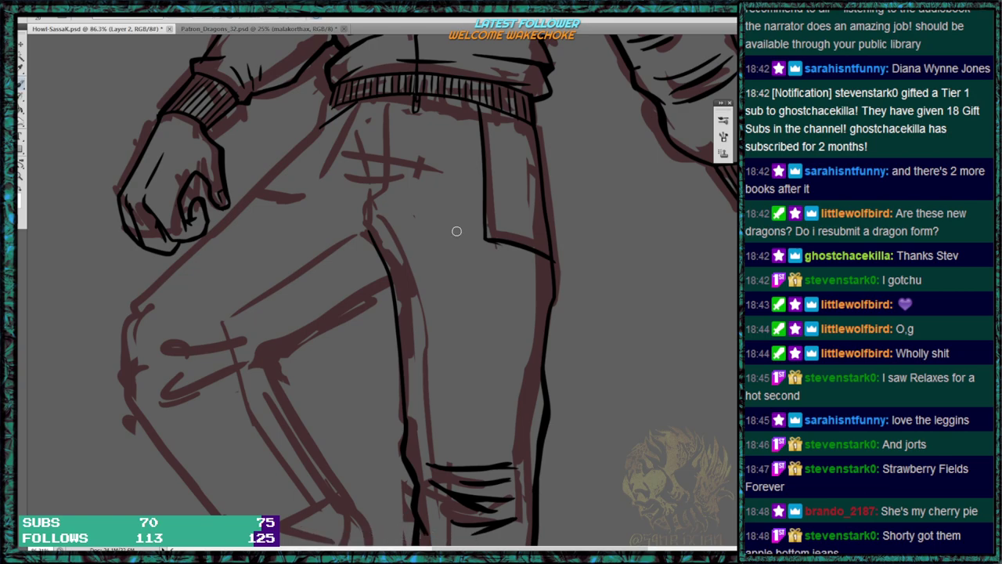
pyautogui.moveTo(353, 161)
pyautogui.mouseDown()
pyautogui.moveTo(424, 163)
pyautogui.moveTo(415, 172)
pyautogui.mouseUp()
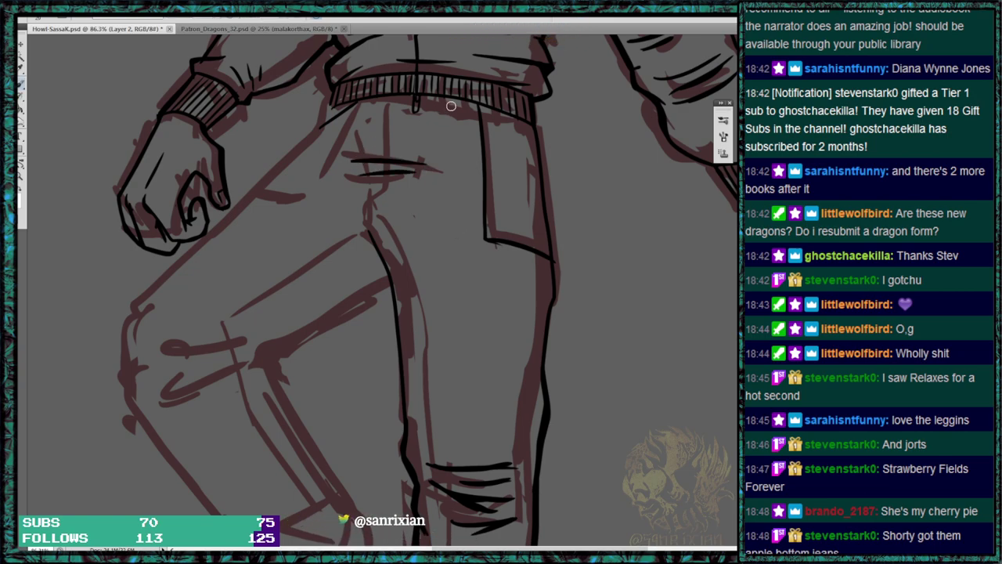
pyautogui.moveTo(385, 100)
pyautogui.mouseDown()
pyautogui.moveTo(400, 106)
pyautogui.moveTo(403, 95)
pyautogui.moveTo(365, 207)
pyautogui.mouseUp()
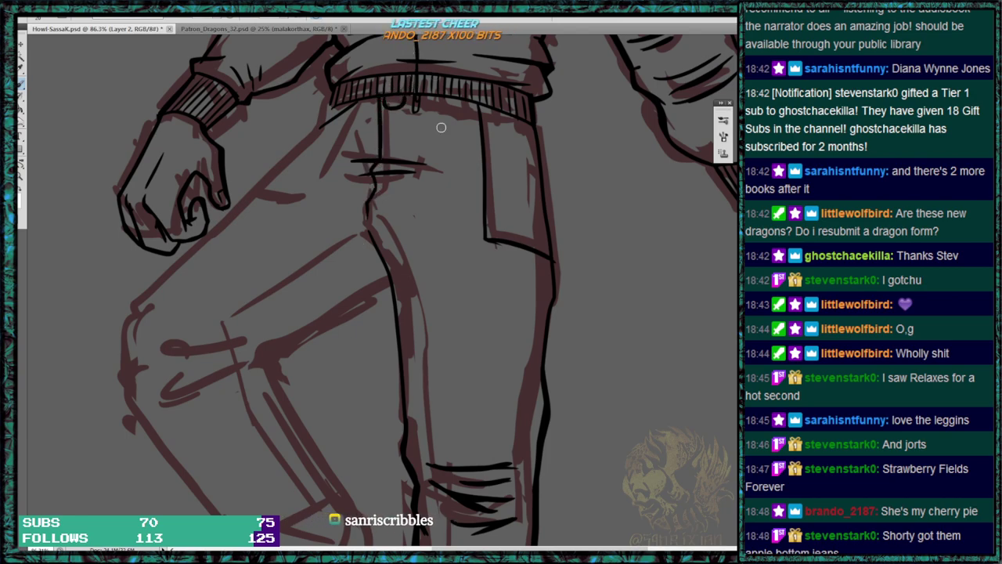
# Ink the front contour of the bent knee and redraw its creases as two tapered strokes.
pyautogui.moveTo(160, 346)
pyautogui.mouseDown()
pyautogui.moveTo(273, 338)
pyautogui.moveTo(164, 367)
pyautogui.mouseUp()
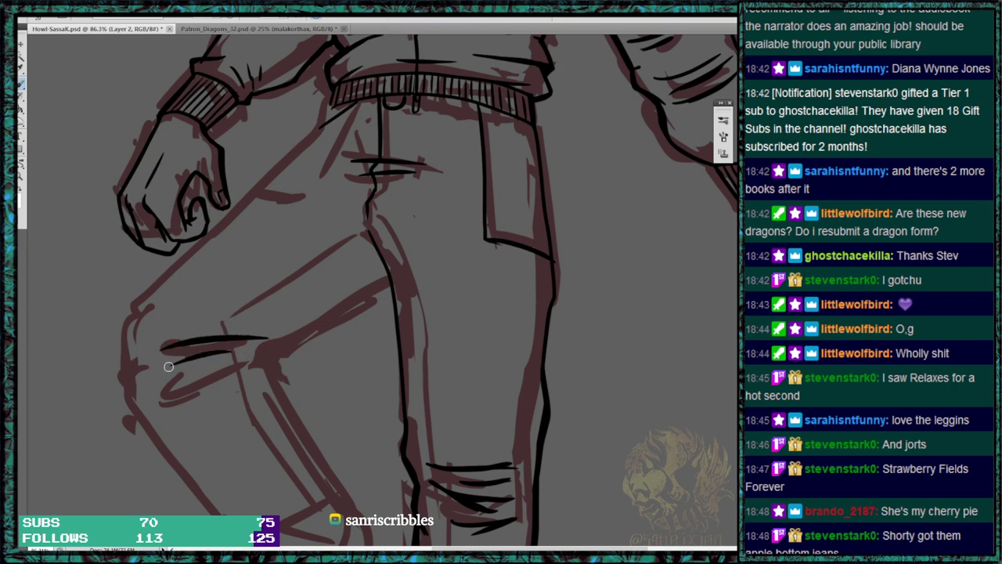
pyautogui.moveTo(145, 294)
pyautogui.mouseDown()
pyautogui.moveTo(124, 336)
pyautogui.moveTo(123, 385)
pyautogui.moveTo(135, 423)
pyautogui.mouseUp()
pyautogui.moveTo(262, 364)
pyautogui.mouseDown()
pyautogui.moveTo(259, 351)
pyautogui.moveTo(283, 335)
pyautogui.mouseUp()
pyautogui.press('e')
pyautogui.moveTo(175, 344)
pyautogui.mouseDown()
pyautogui.moveTo(217, 335)
pyautogui.moveTo(164, 349)
pyautogui.moveTo(178, 364)
pyautogui.moveTo(202, 344)
pyautogui.moveTo(205, 370)
pyautogui.moveTo(225, 345)
pyautogui.mouseUp()
pyautogui.moveTo(210, 378); pyautogui.dragTo(192, 383)
pyautogui.moveTo(257, 345); pyautogui.dragTo(264, 360)
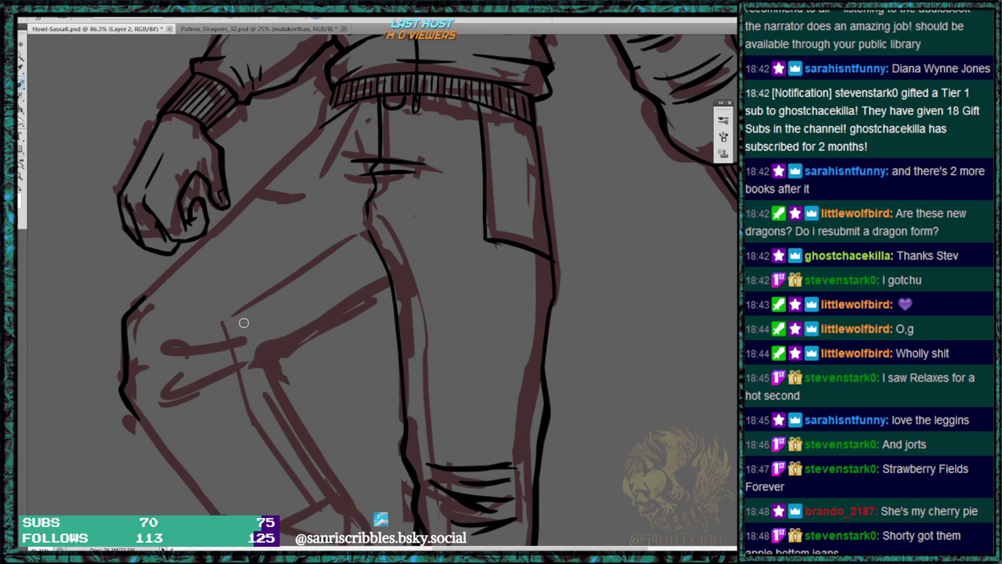
pyautogui.moveTo(153, 340)
pyautogui.mouseDown()
pyautogui.moveTo(237, 358)
pyautogui.moveTo(164, 364)
pyautogui.mouseUp()
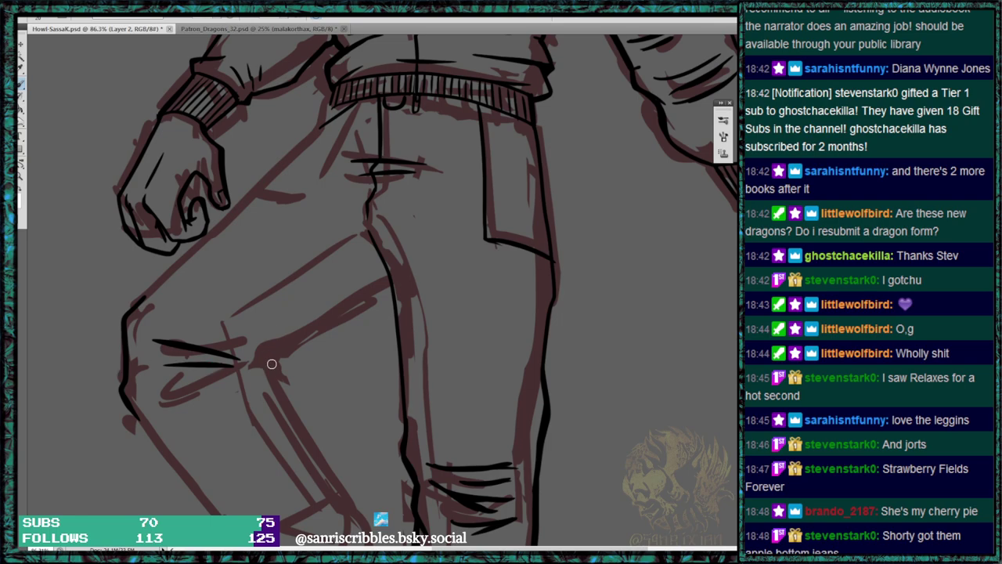
# Ink the bent thigh's underside and top contours, and thicken the straight leg's inner line and outer hip line.
pyautogui.moveTo(268, 373)
pyautogui.mouseDown()
pyautogui.moveTo(262, 359)
pyautogui.moveTo(391, 286)
pyautogui.mouseUp()
pyautogui.moveTo(366, 233)
pyautogui.mouseDown()
pyautogui.moveTo(392, 322)
pyautogui.moveTo(402, 438)
pyautogui.mouseUp()
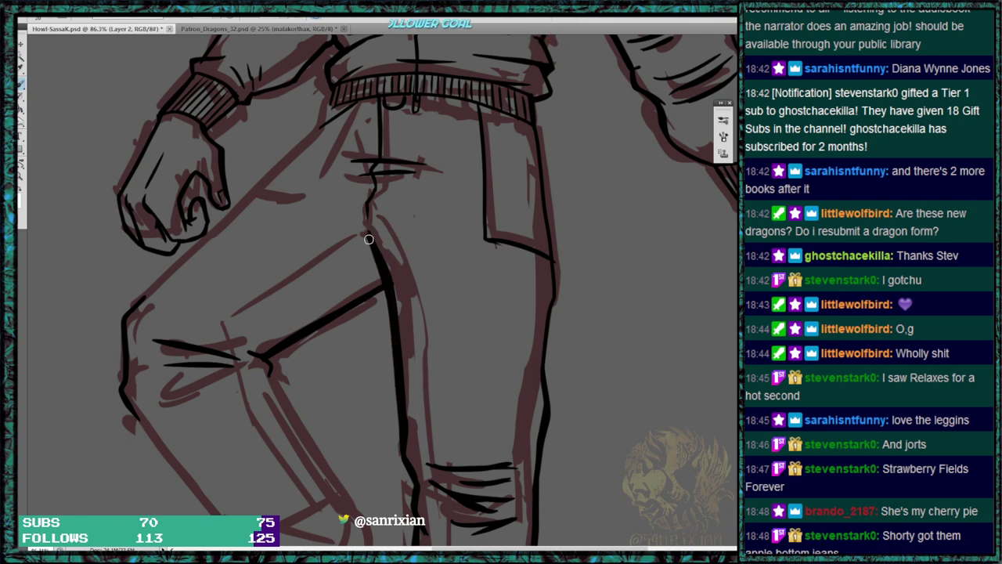
pyautogui.moveTo(133, 295)
pyautogui.mouseDown()
pyautogui.moveTo(293, 154)
pyautogui.moveTo(315, 131)
pyautogui.mouseUp()
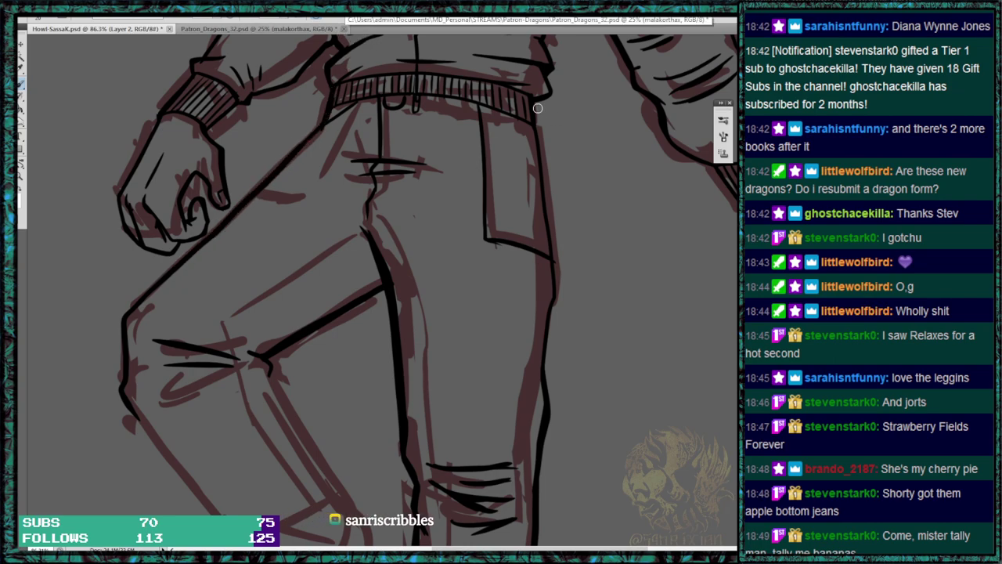
pyautogui.moveTo(533, 104); pyautogui.dragTo(543, 287)
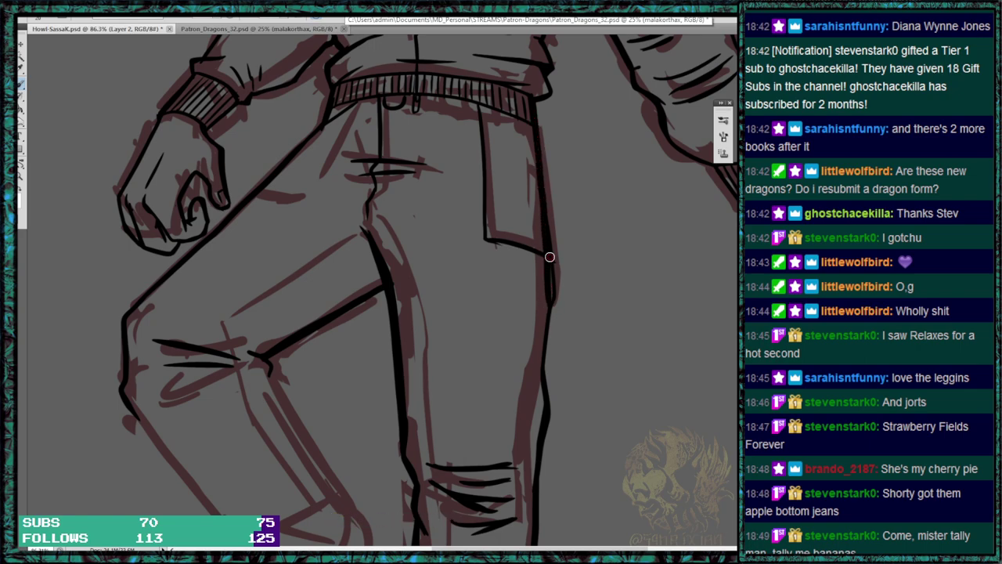
# Ink the front shin contour of the bent leg from the knee down to the trouser cuff.
pyautogui.moveTo(543, 394)
pyautogui.mouseDown()
pyautogui.moveTo(534, 337)
pyautogui.moveTo(603, 298)
pyautogui.moveTo(714, 191)
pyautogui.mouseUp()
pyautogui.moveTo(591, 262)
pyautogui.mouseDown()
pyautogui.moveTo(590, 274)
pyautogui.moveTo(597, 196)
pyautogui.mouseUp()
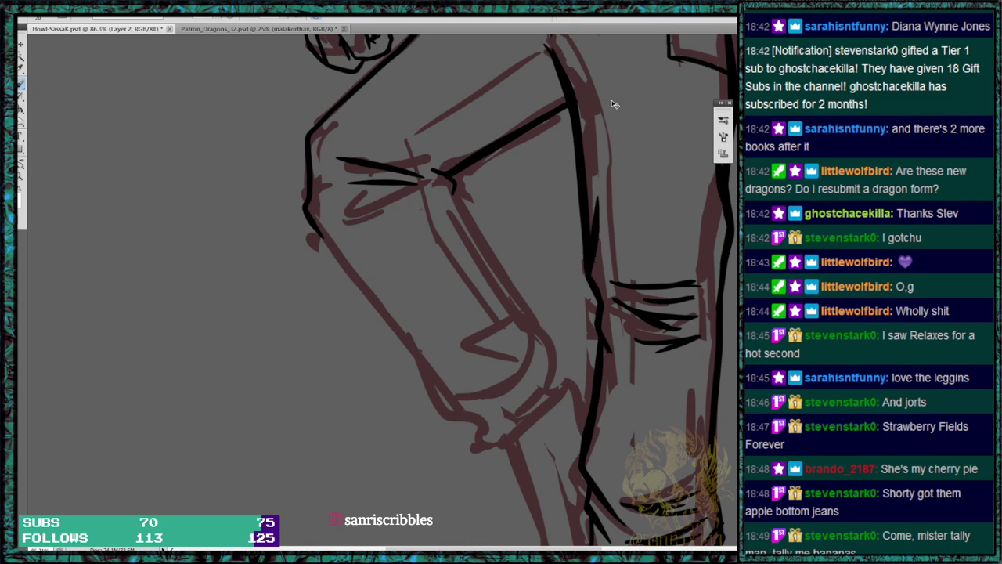
pyautogui.hotkey('ctrl', 'z')
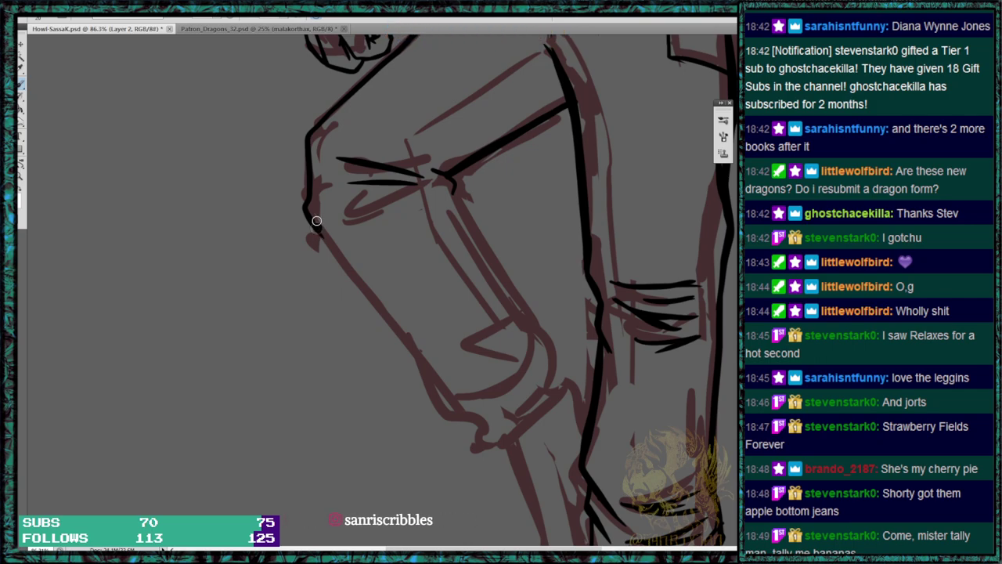
pyautogui.moveTo(330, 246)
pyautogui.mouseDown()
pyautogui.moveTo(418, 361)
pyautogui.moveTo(443, 418)
pyautogui.moveTo(467, 427)
pyautogui.mouseUp()
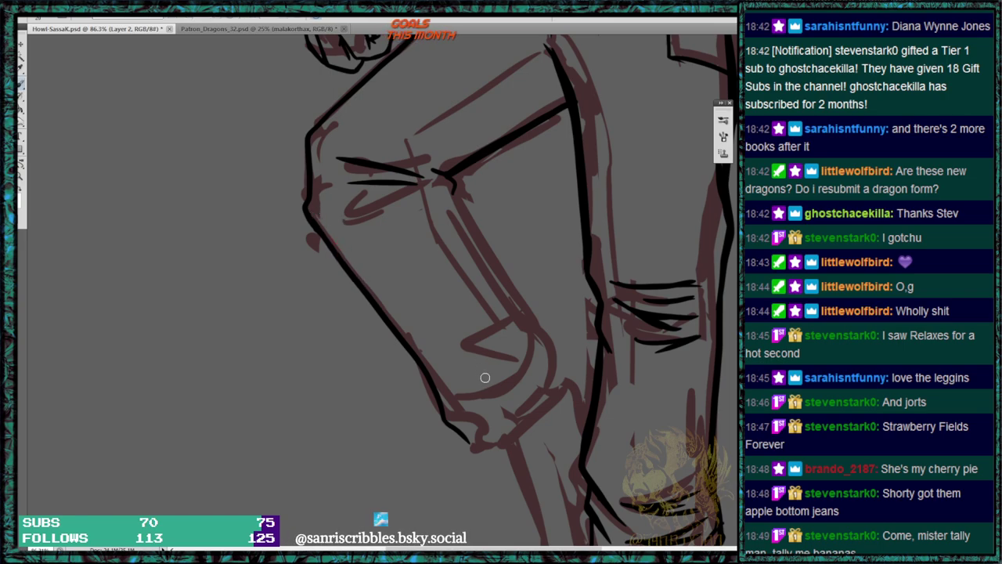
# Erase the lower end of the bent leg's shin contour and redraw it curving into the cuff.
pyautogui.press('e')
pyautogui.moveTo(438, 395); pyautogui.dragTo(469, 441)
pyautogui.press('b')
pyautogui.moveTo(425, 369); pyautogui.dragTo(461, 441)
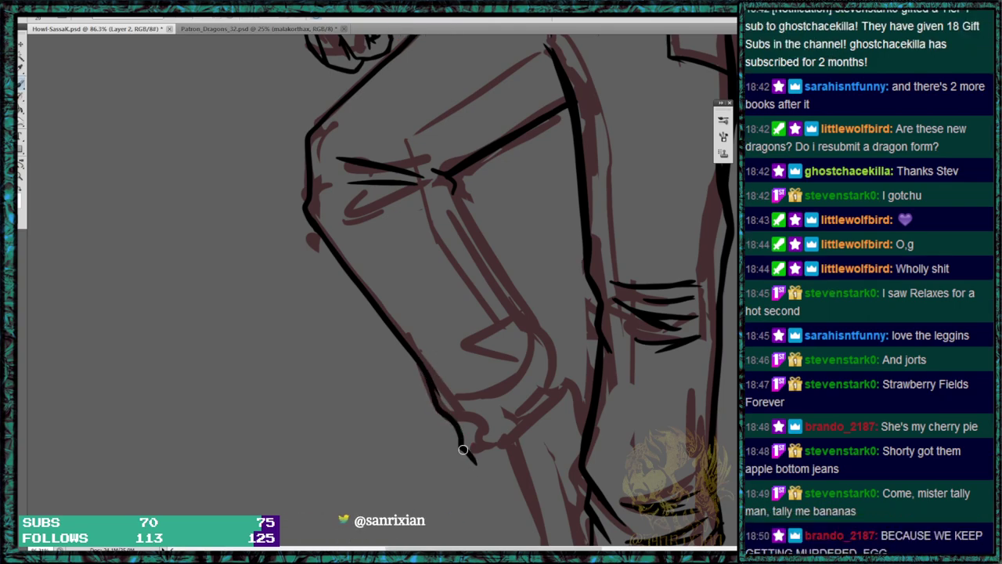
# Redraw the bent leg's cuff outline, ink its rear calf contour up to the knee, and add creases at the knee bend.
pyautogui.hotkey('ctrl', 'z')
pyautogui.moveTo(425, 369); pyautogui.dragTo(448, 414)
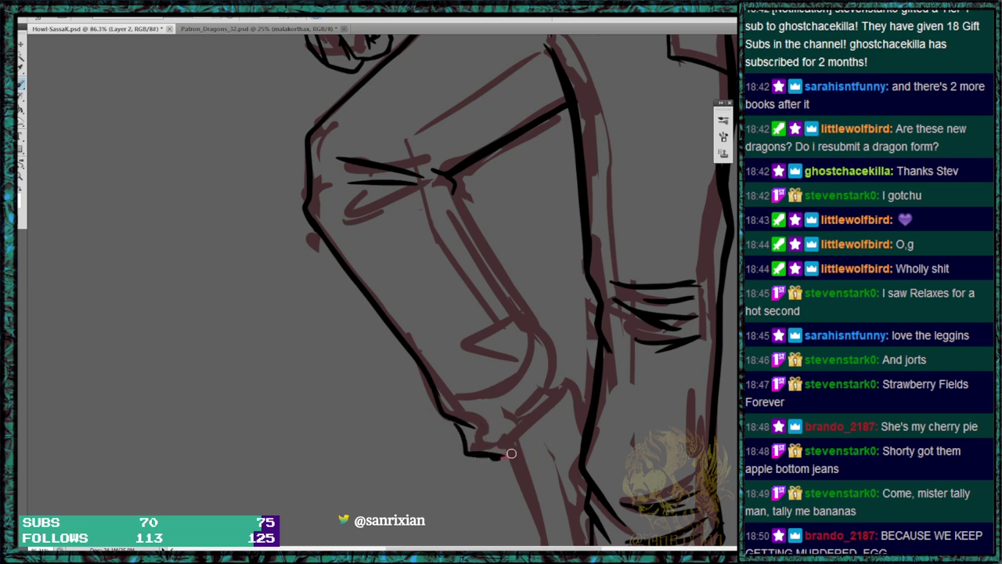
pyautogui.moveTo(505, 456); pyautogui.dragTo(564, 382)
pyautogui.moveTo(407, 197)
pyautogui.mouseDown()
pyautogui.moveTo(461, 185)
pyautogui.moveTo(550, 352)
pyautogui.mouseUp()
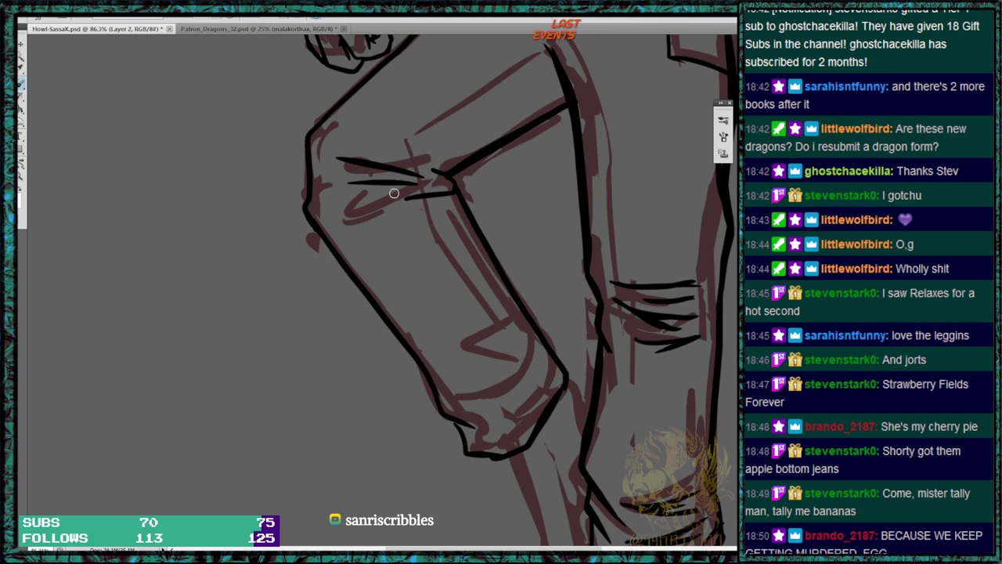
pyautogui.moveTo(355, 198)
pyautogui.mouseDown()
pyautogui.moveTo(454, 185)
pyautogui.moveTo(393, 144)
pyautogui.mouseUp()
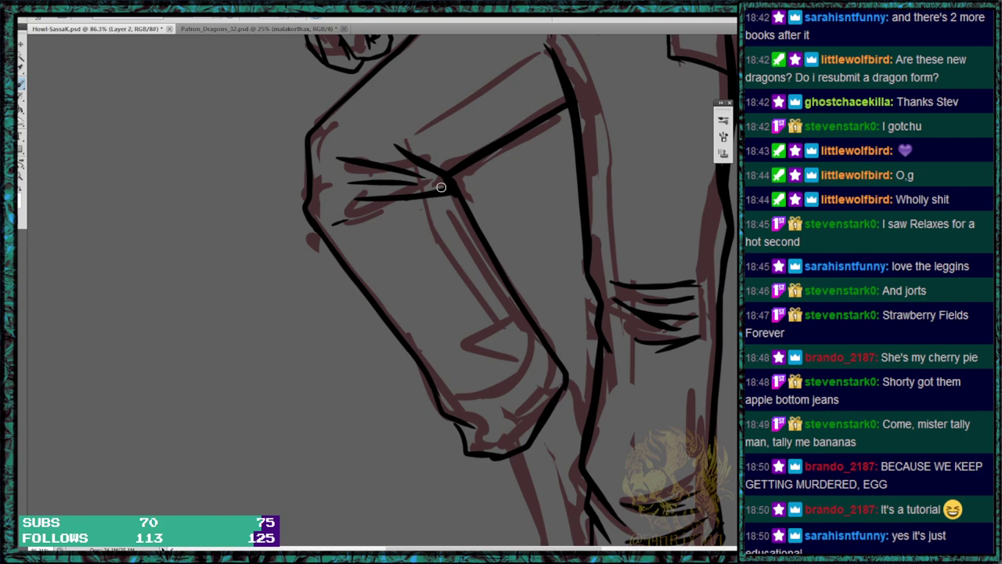
# Ink the bent leg's inner seam line from the crotch along the thigh, across the knee and down to the cuff.
pyautogui.moveTo(549, 225); pyautogui.dragTo(534, 328)
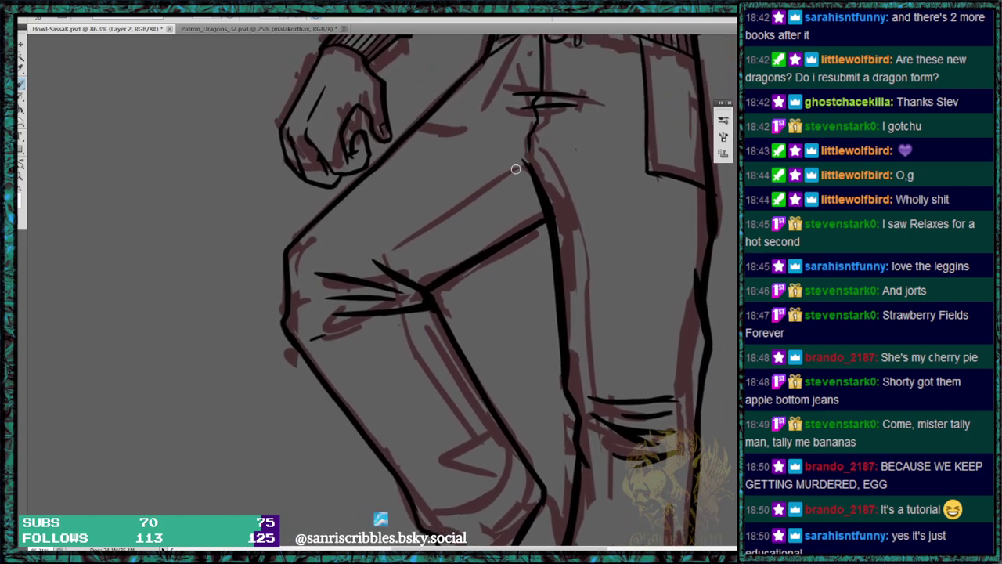
pyautogui.moveTo(521, 164)
pyautogui.mouseDown()
pyautogui.moveTo(381, 253)
pyautogui.moveTo(391, 311)
pyautogui.mouseUp()
pyautogui.moveTo(475, 356); pyautogui.dragTo(448, 188)
pyautogui.moveTo(365, 144)
pyautogui.mouseDown()
pyautogui.moveTo(467, 333)
pyautogui.moveTo(497, 360)
pyautogui.mouseUp()
# Ink tapered fold creases across the lower shin and cuff of the bent leg.
pyautogui.moveTo(480, 299)
pyautogui.mouseDown()
pyautogui.moveTo(444, 348)
pyautogui.moveTo(497, 312)
pyautogui.mouseUp()
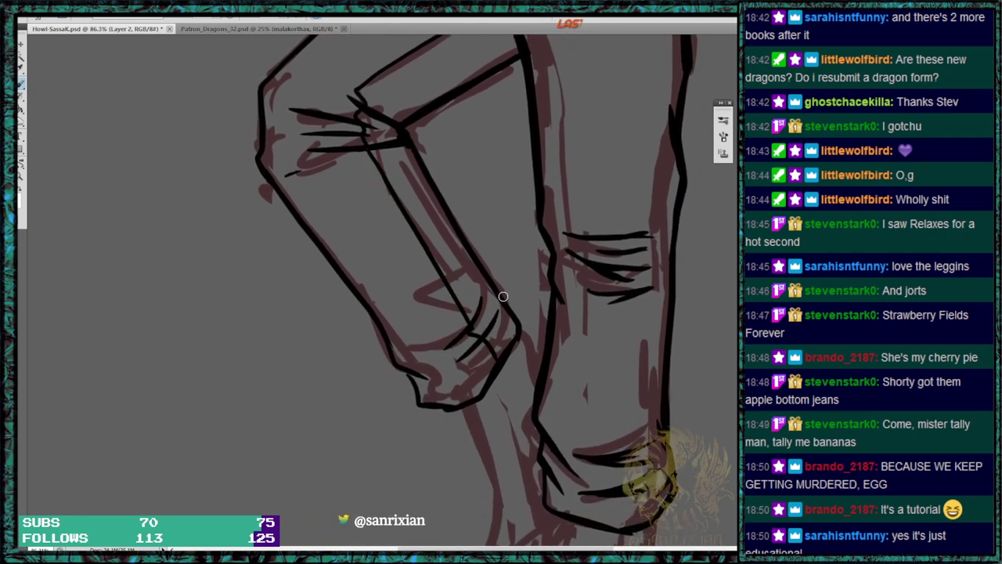
pyautogui.moveTo(415, 341); pyautogui.dragTo(460, 319)
pyautogui.moveTo(446, 385)
pyautogui.mouseDown()
pyautogui.moveTo(488, 333)
pyautogui.moveTo(476, 323)
pyautogui.moveTo(457, 360)
pyautogui.moveTo(492, 326)
pyautogui.mouseUp()
pyautogui.moveTo(446, 362)
pyautogui.mouseDown()
pyautogui.moveTo(486, 336)
pyautogui.moveTo(496, 315)
pyautogui.moveTo(449, 325)
pyautogui.moveTo(436, 354)
pyautogui.moveTo(467, 335)
pyautogui.mouseUp()
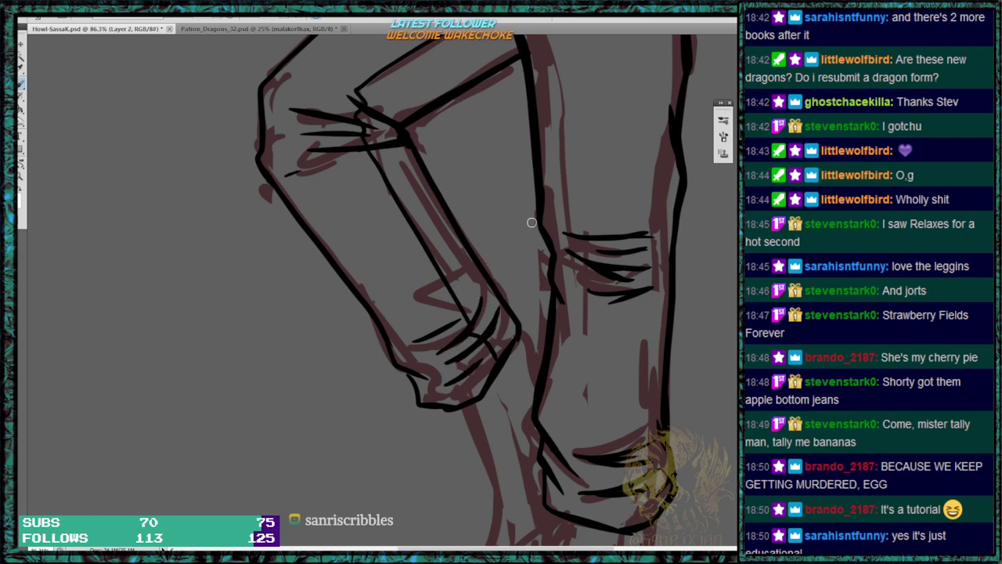
# Thicken the bent leg's outer contour along the cuff, shin and knee and up the thigh to the jacket hem.
pyautogui.moveTo(386, 342)
pyautogui.mouseDown()
pyautogui.moveTo(438, 409)
pyautogui.moveTo(400, 372)
pyautogui.moveTo(423, 407)
pyautogui.mouseUp()
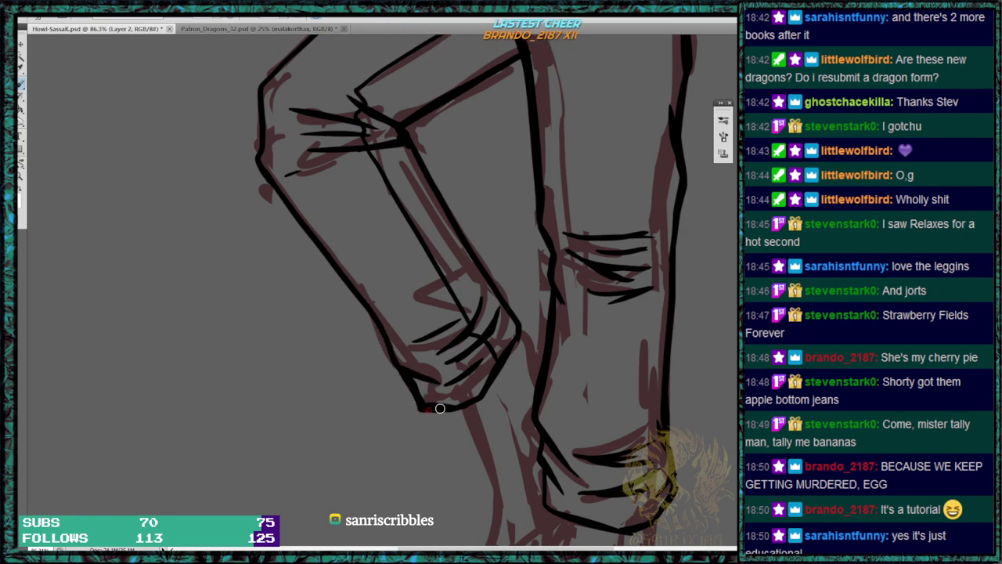
pyautogui.moveTo(318, 245); pyautogui.dragTo(373, 331)
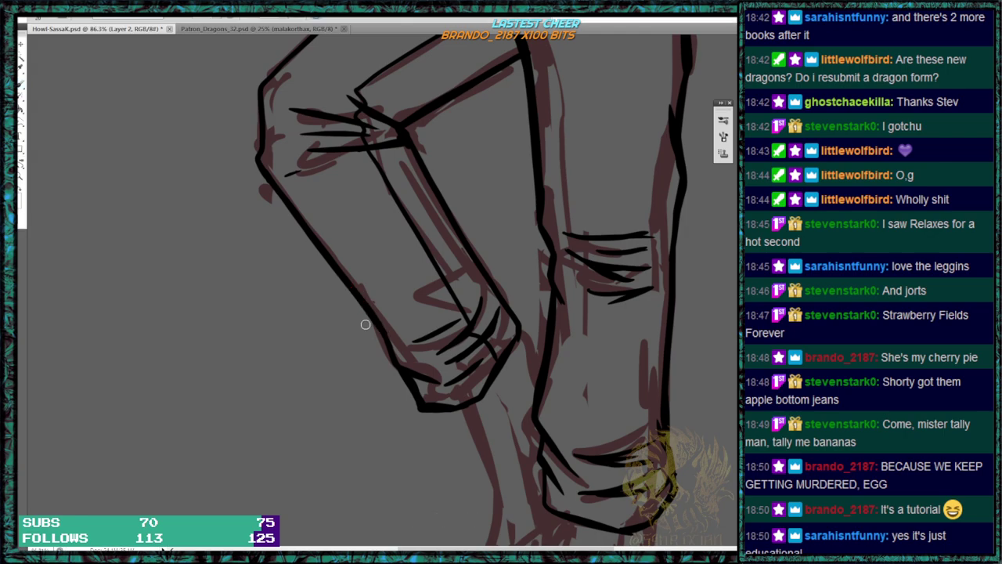
pyautogui.moveTo(259, 161); pyautogui.dragTo(265, 126)
pyautogui.moveTo(302, 38); pyautogui.dragTo(382, 376)
pyautogui.moveTo(244, 321); pyautogui.dragTo(434, 143)
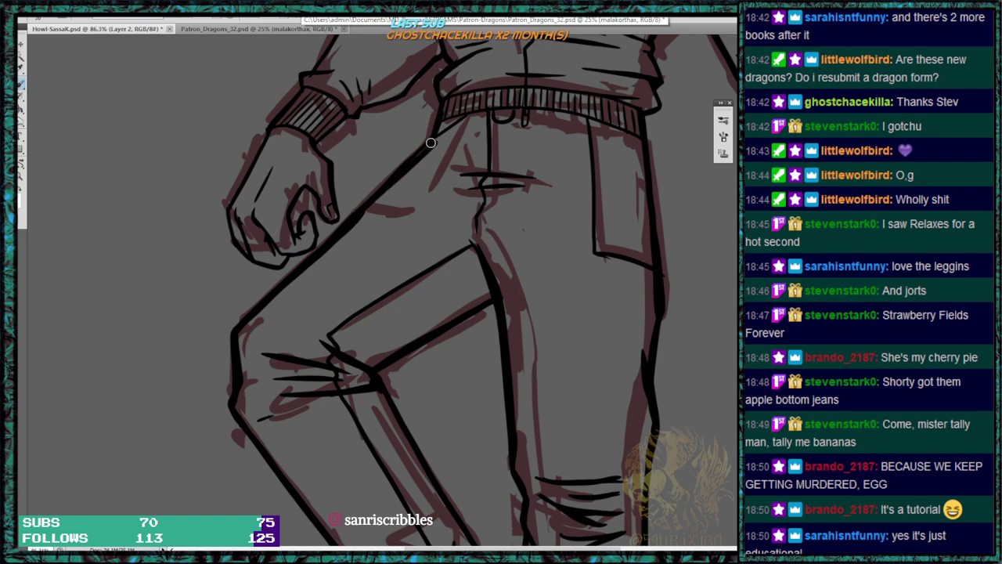
# Thicken the outer contour of the lowered hand and of the forearm sleeve above its cuff.
pyautogui.moveTo(266, 133); pyautogui.dragTo(227, 208)
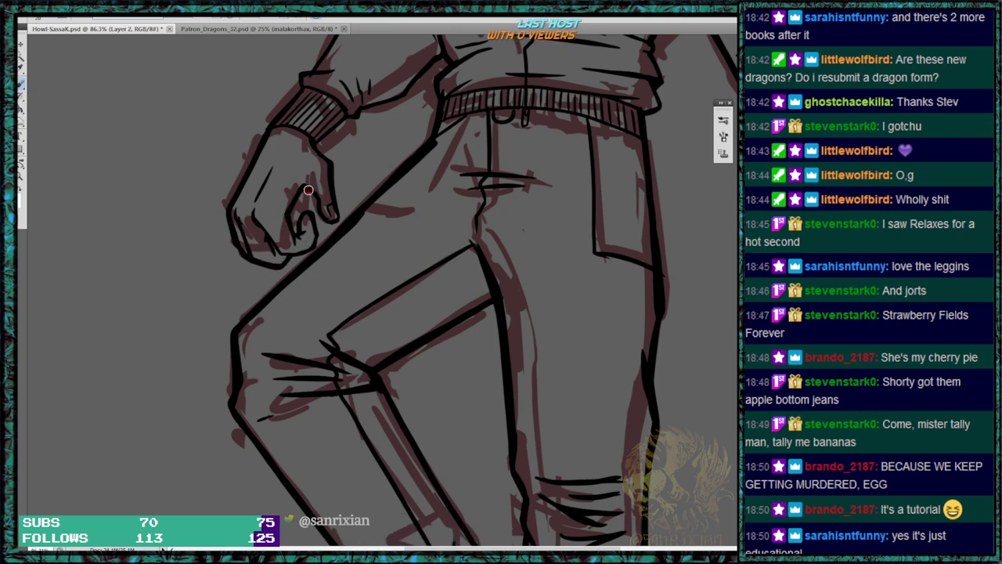
pyautogui.moveTo(391, 201)
pyautogui.mouseDown()
pyautogui.moveTo(382, 229)
pyautogui.moveTo(396, 313)
pyautogui.mouseUp()
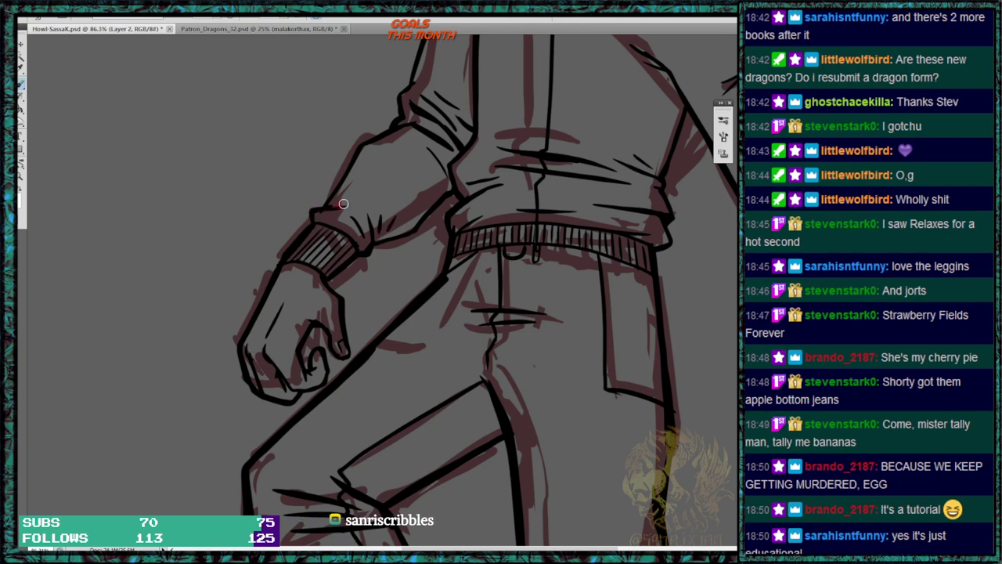
pyautogui.moveTo(326, 202); pyautogui.dragTo(377, 137)
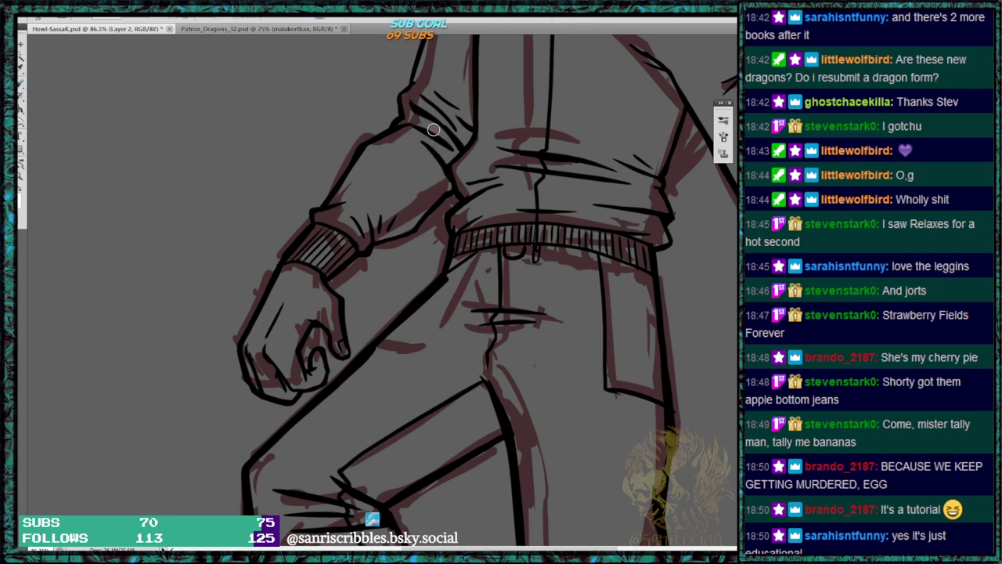
# Darken the crease strokes at the straight leg's knee.
pyautogui.moveTo(693, 302)
pyautogui.mouseDown()
pyautogui.moveTo(702, 255)
pyautogui.moveTo(722, 241)
pyautogui.mouseUp()
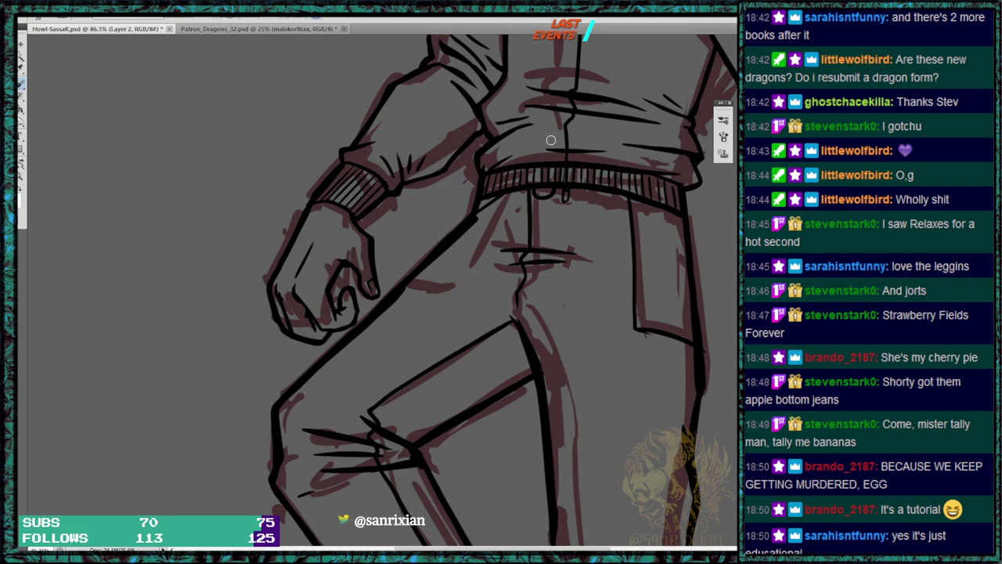
pyautogui.moveTo(647, 347)
pyautogui.mouseDown()
pyautogui.moveTo(639, 285)
pyautogui.moveTo(602, 215)
pyautogui.mouseUp()
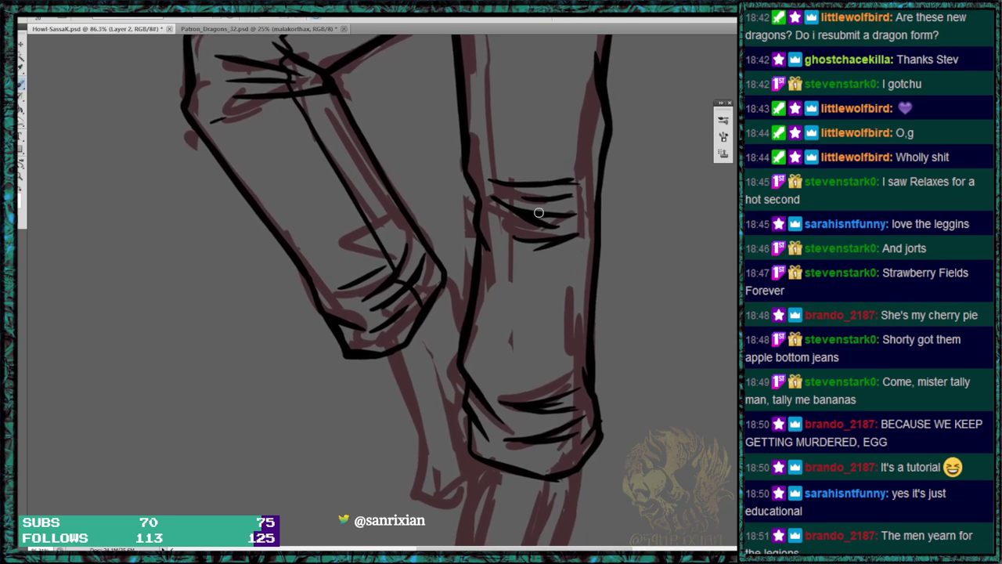
pyautogui.moveTo(537, 218); pyautogui.dragTo(578, 212)
# Ink the boot outline below the straight leg's cuff, redoing the first toe strokes, and add the two edge lines of the lacing opening.
pyautogui.moveTo(584, 376); pyautogui.dragTo(588, 164)
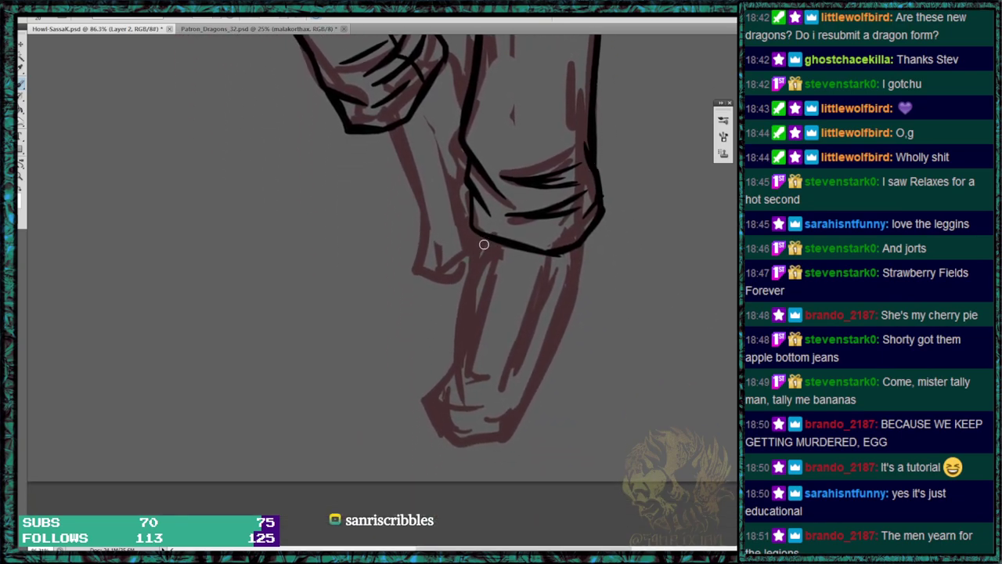
pyautogui.moveTo(466, 312)
pyautogui.mouseDown()
pyautogui.moveTo(437, 398)
pyautogui.moveTo(450, 438)
pyautogui.moveTo(494, 440)
pyautogui.moveTo(531, 392)
pyautogui.mouseUp()
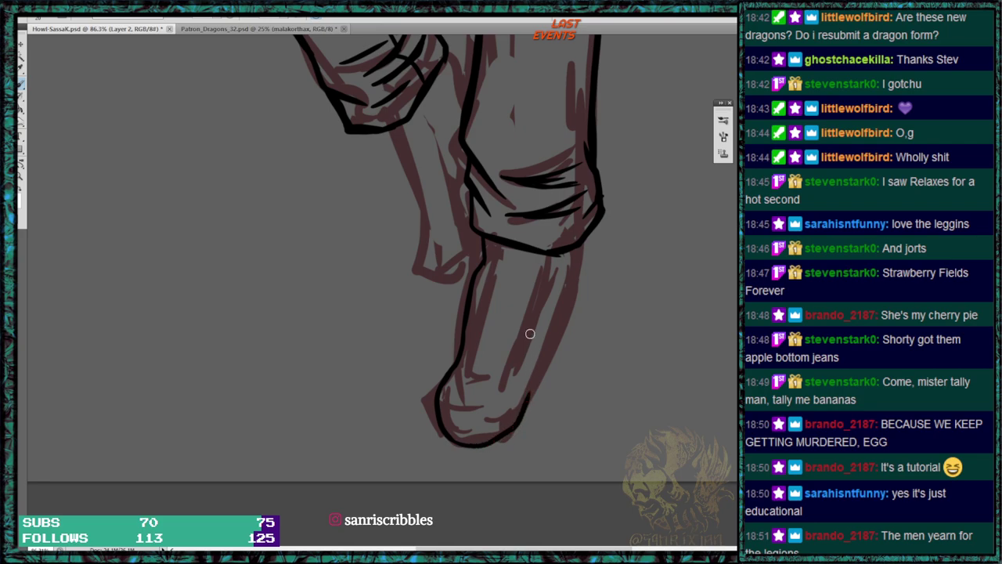
pyautogui.hotkey('ctrl', 'z')
pyautogui.hotkey('ctrl', 'alt', 'z')
pyautogui.hotkey('ctrl', 'alt', 'z')
pyautogui.hotkey('ctrl', 'alt', 'z')
pyautogui.moveTo(497, 248)
pyautogui.mouseDown()
pyautogui.moveTo(457, 388)
pyautogui.moveTo(536, 298)
pyautogui.mouseUp()
pyautogui.moveTo(472, 285)
pyautogui.mouseDown()
pyautogui.moveTo(437, 392)
pyautogui.moveTo(437, 433)
pyautogui.moveTo(436, 421)
pyautogui.moveTo(446, 442)
pyautogui.moveTo(503, 437)
pyautogui.moveTo(520, 405)
pyautogui.moveTo(491, 454)
pyautogui.moveTo(540, 376)
pyautogui.moveTo(580, 243)
pyautogui.mouseUp()
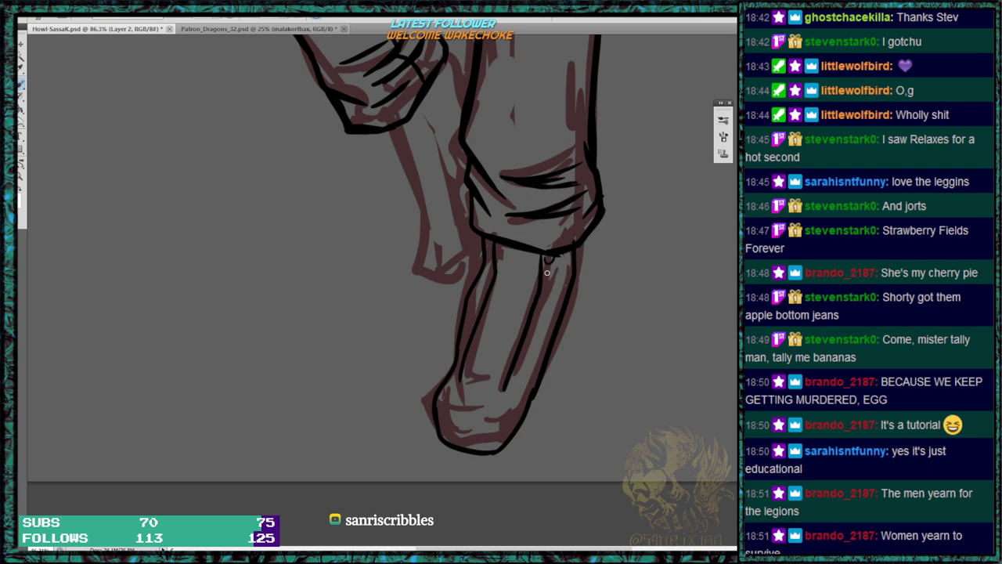
# Detail the boot with a row of oval eyelets on each side, a curved toe-cap line and the lowest lace band.
pyautogui.moveTo(546, 292); pyautogui.dragTo(540, 318)
pyautogui.moveTo(534, 334); pyautogui.dragTo(521, 366)
pyautogui.moveTo(517, 374); pyautogui.dragTo(515, 380)
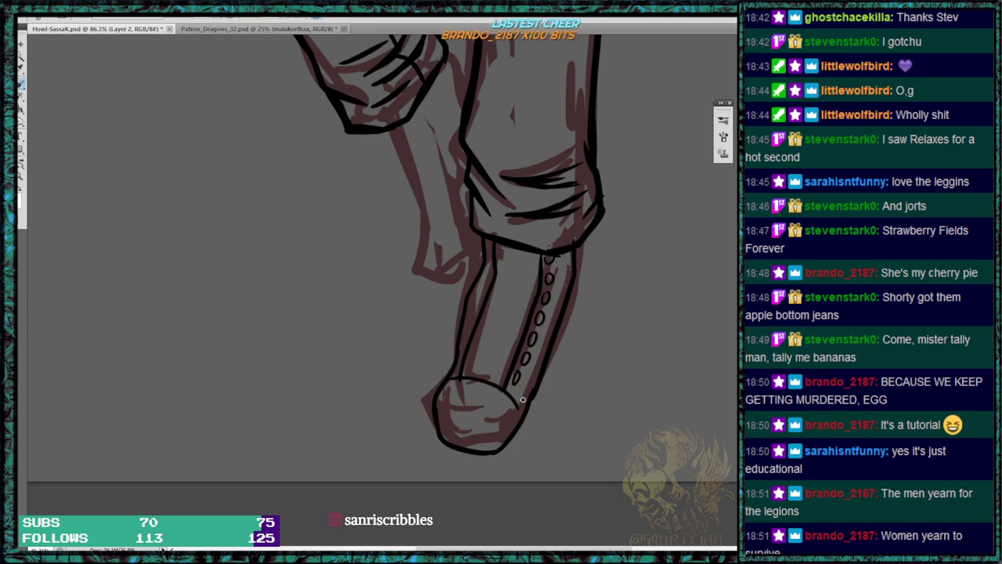
pyautogui.moveTo(461, 355)
pyautogui.mouseDown()
pyautogui.moveTo(457, 367)
pyautogui.moveTo(474, 320)
pyautogui.mouseUp()
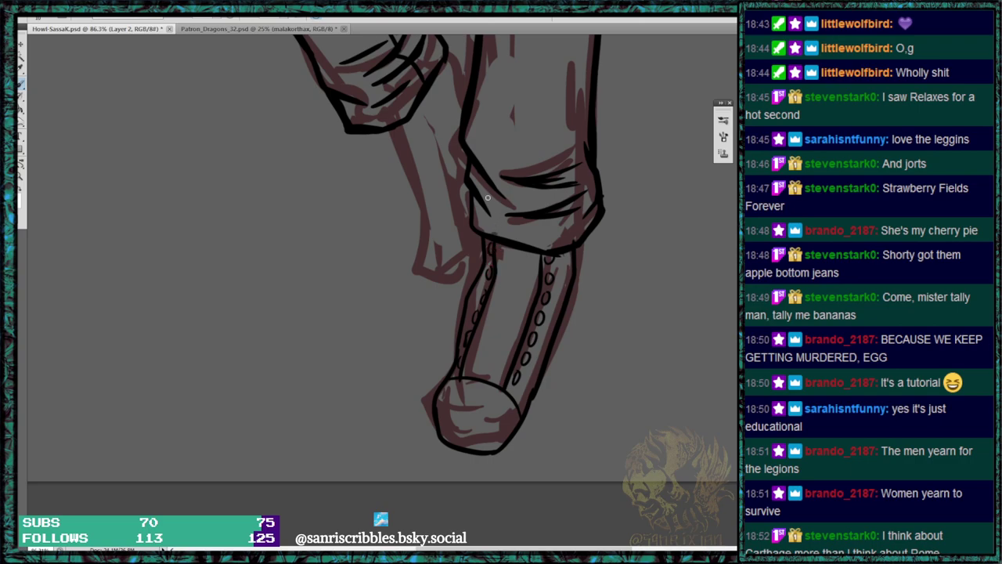
pyautogui.moveTo(465, 368); pyautogui.dragTo(510, 371)
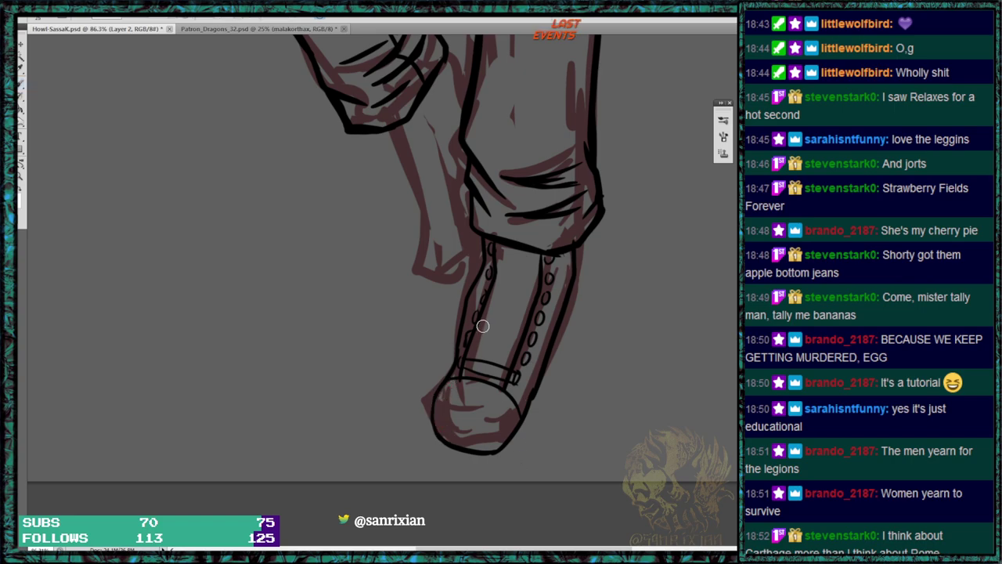
# Ink the sole line around the boot's toe with short vertical ridges and erase the overshooting ends.
pyautogui.press('b')
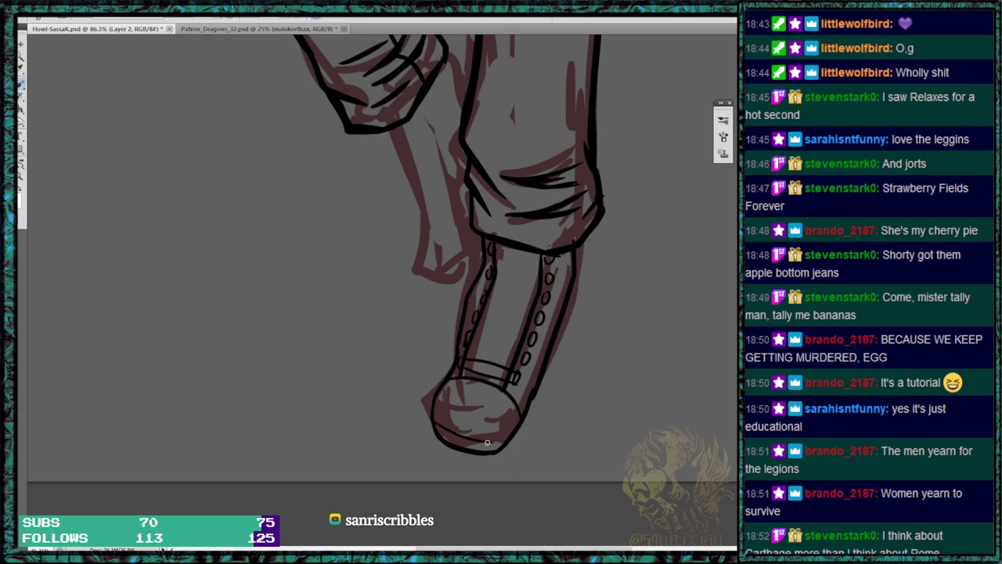
pyautogui.moveTo(452, 432)
pyautogui.mouseDown()
pyautogui.moveTo(453, 443)
pyautogui.moveTo(475, 443)
pyautogui.mouseUp()
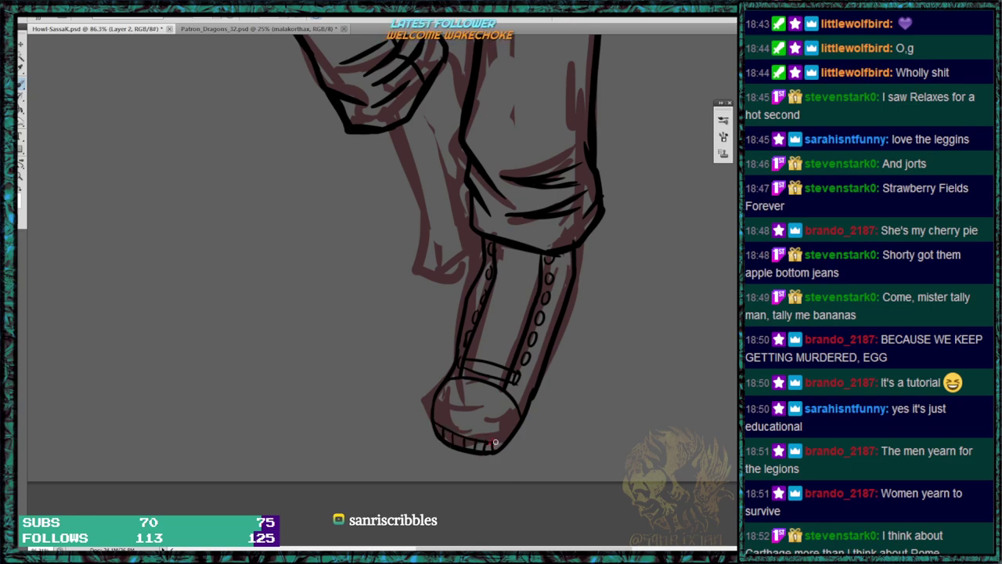
pyautogui.press('e')
pyautogui.moveTo(451, 422)
pyautogui.mouseDown()
pyautogui.moveTo(457, 434)
pyautogui.moveTo(502, 439)
pyautogui.mouseUp()
pyautogui.press('[')
pyautogui.press('[')
pyautogui.press('[')
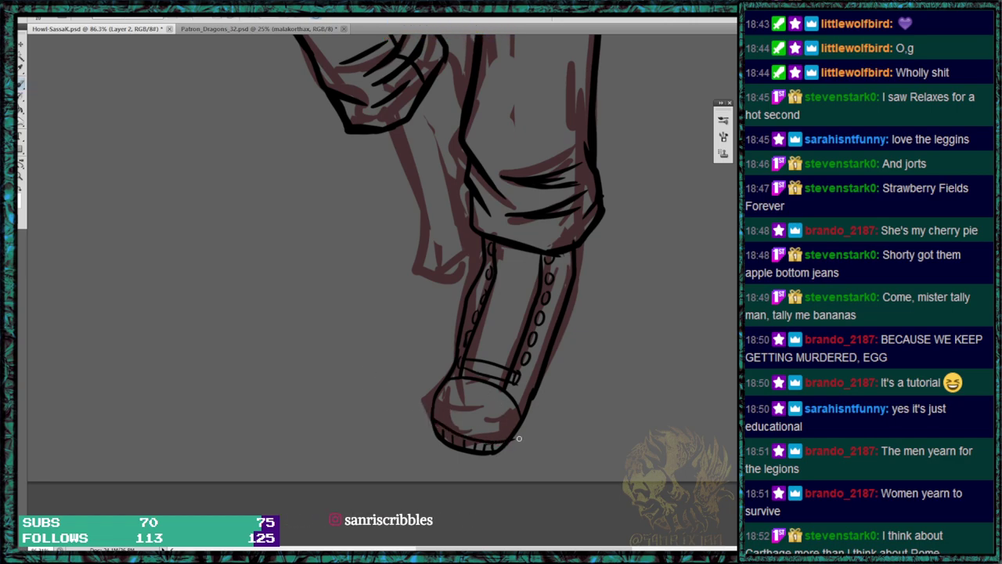
# Redraw the looped end of the lowest lace, ink a second lace band above it, and clean up the band ends.
pyautogui.press('e')
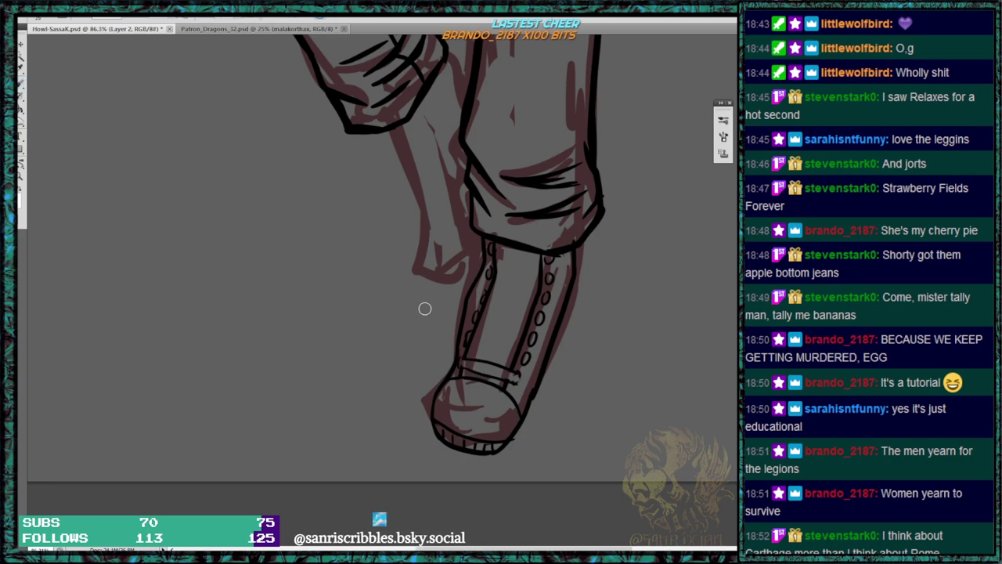
pyautogui.press('[')
pyautogui.press('[')
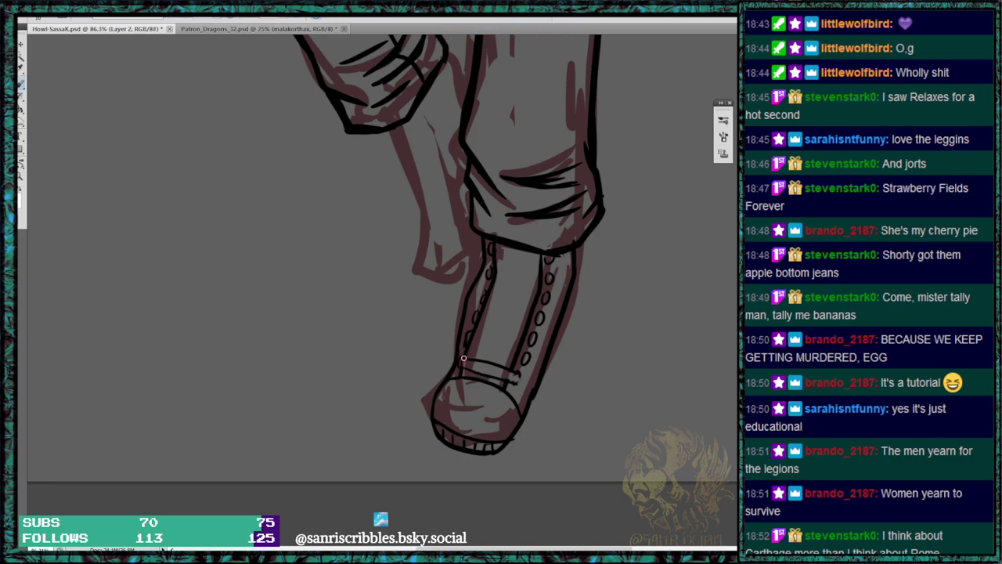
pyautogui.moveTo(514, 381); pyautogui.dragTo(518, 374)
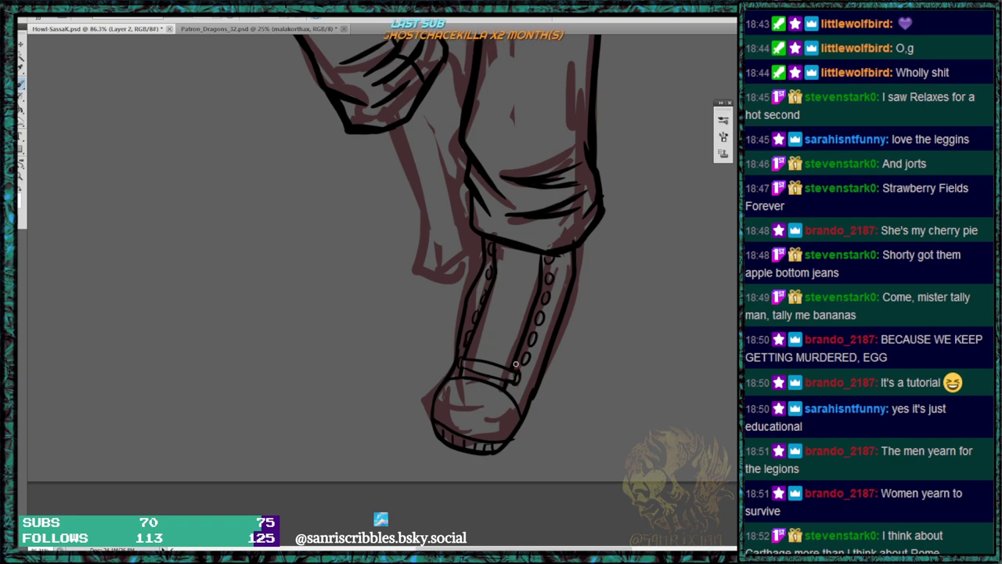
pyautogui.moveTo(467, 344)
pyautogui.mouseDown()
pyautogui.moveTo(523, 358)
pyautogui.moveTo(514, 362)
pyautogui.mouseUp()
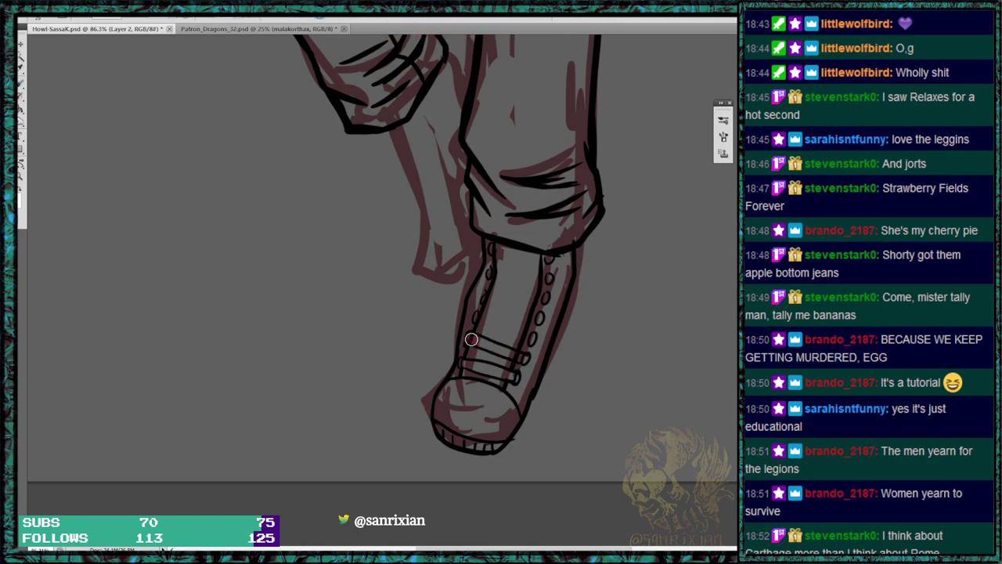
pyautogui.moveTo(468, 338)
pyautogui.mouseDown()
pyautogui.moveTo(528, 359)
pyautogui.moveTo(518, 351)
pyautogui.moveTo(519, 379)
pyautogui.mouseUp()
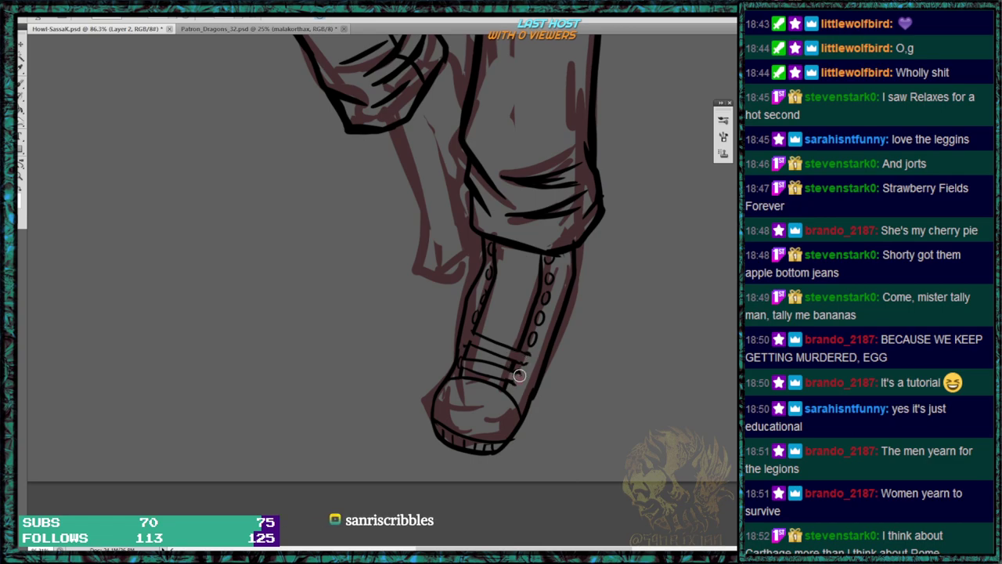
pyautogui.press('b')
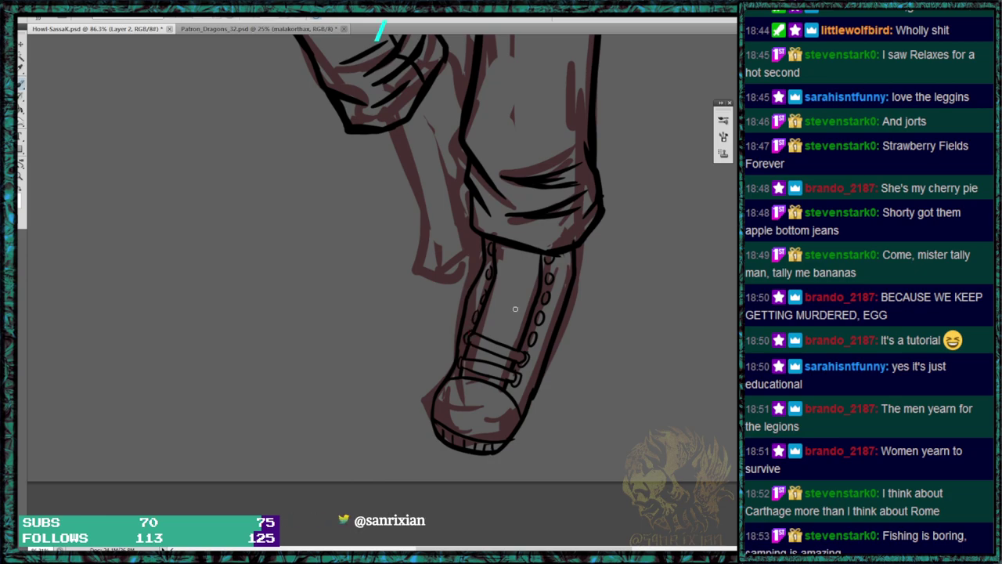
# Ink a third lace band with looped ends at the eyelets, and erase the curved toe-cap line.
pyautogui.moveTo(476, 322); pyautogui.dragTo(521, 338)
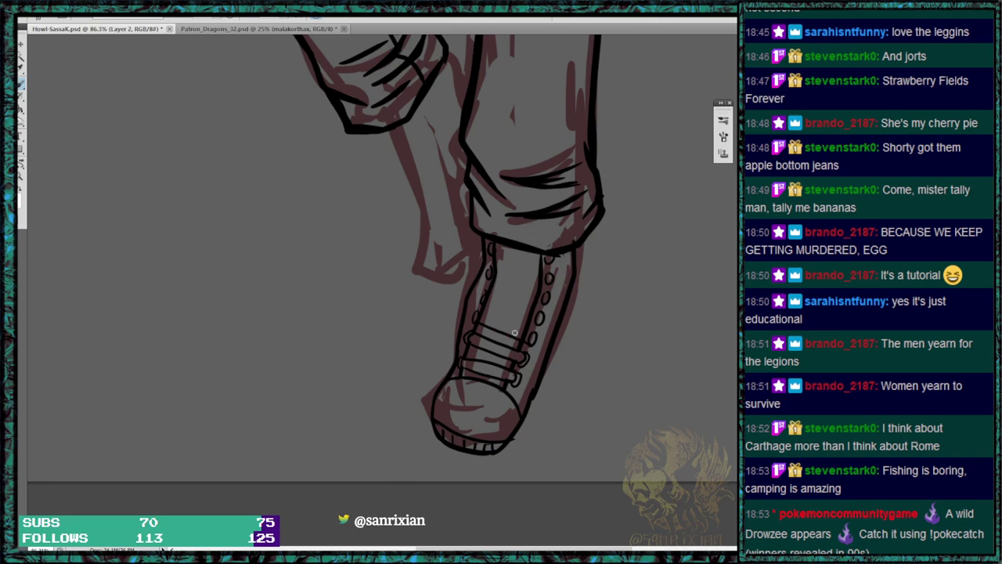
pyautogui.moveTo(480, 312); pyautogui.dragTo(537, 335)
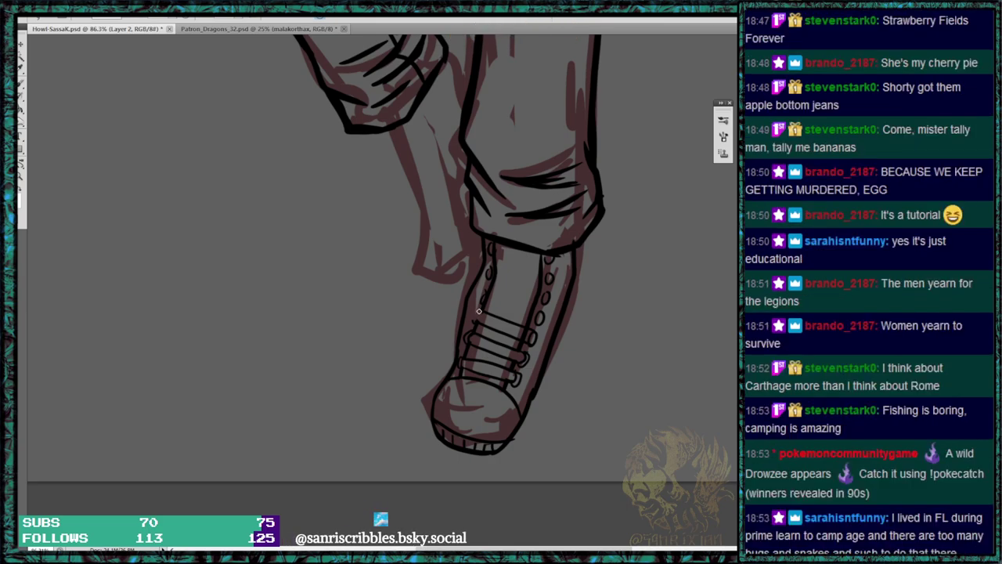
pyautogui.press('b')
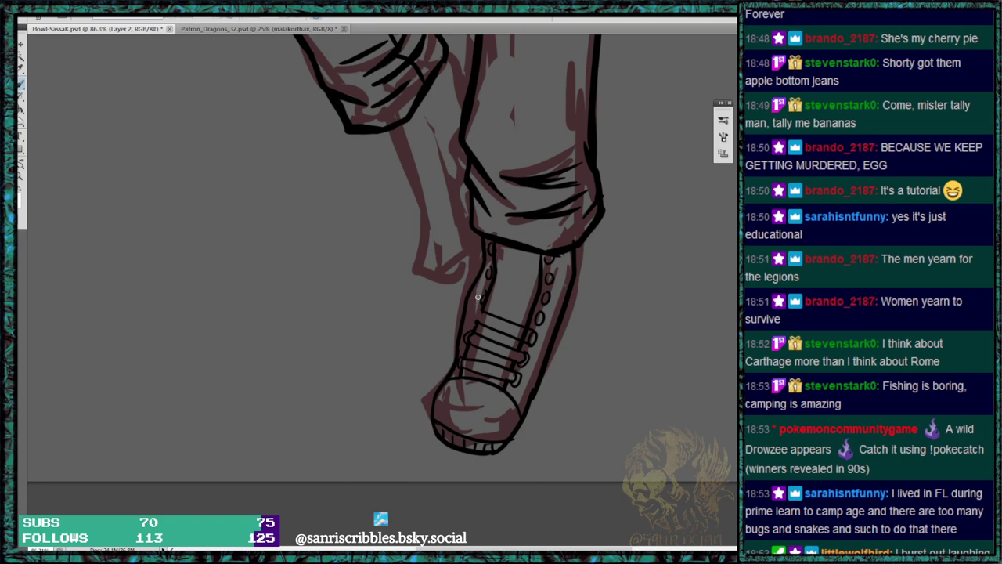
pyautogui.moveTo(474, 323); pyautogui.dragTo(482, 312)
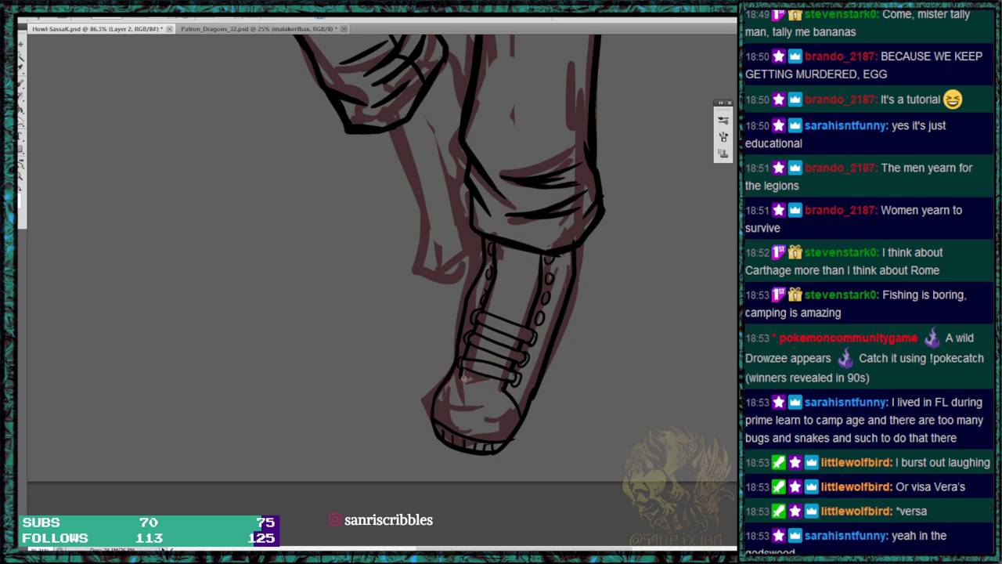
pyautogui.moveTo(505, 390); pyautogui.dragTo(518, 406)
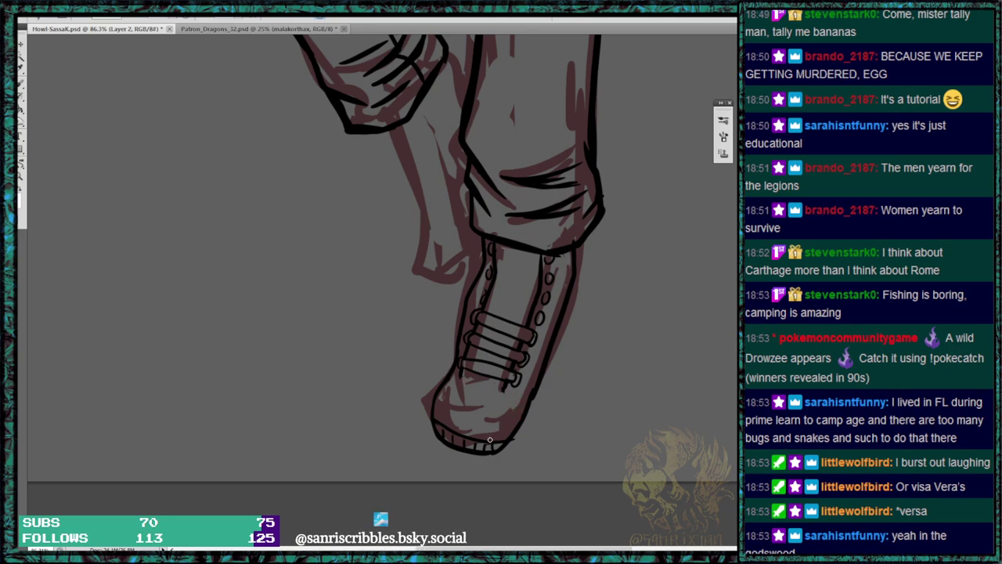
pyautogui.press('b')
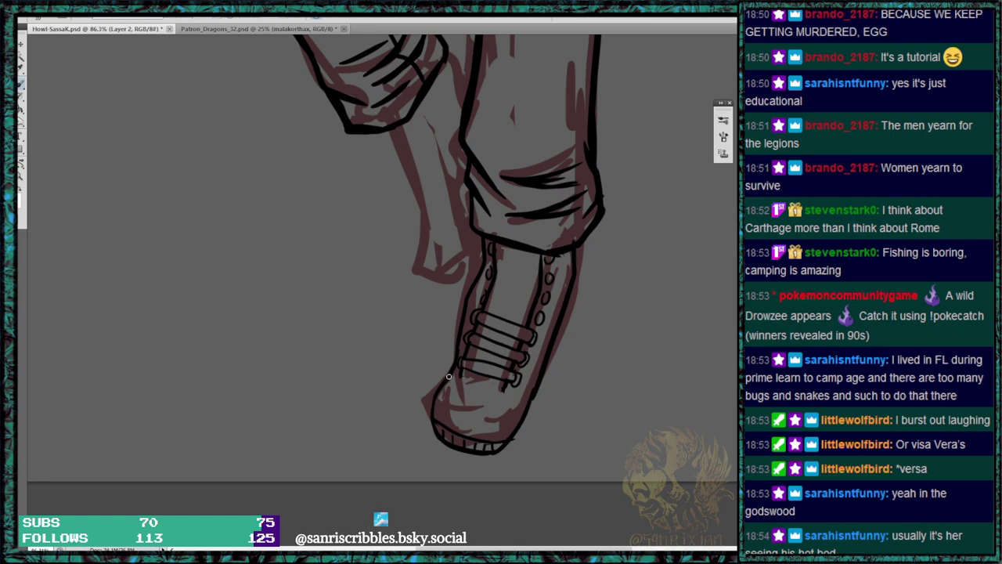
# Ink a curved toe-cap line just under the lowest lace, and add a fourth lace band with looped ends above the existing three.
pyautogui.moveTo(478, 397); pyautogui.dragTo(532, 391)
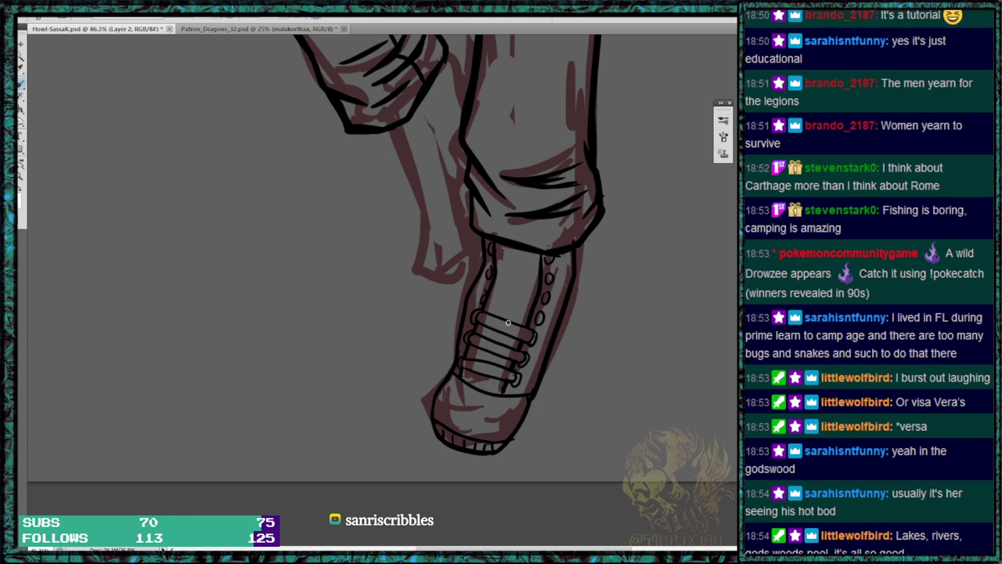
pyautogui.moveTo(483, 303); pyautogui.dragTo(538, 320)
pyautogui.moveTo(488, 295); pyautogui.dragTo(540, 310)
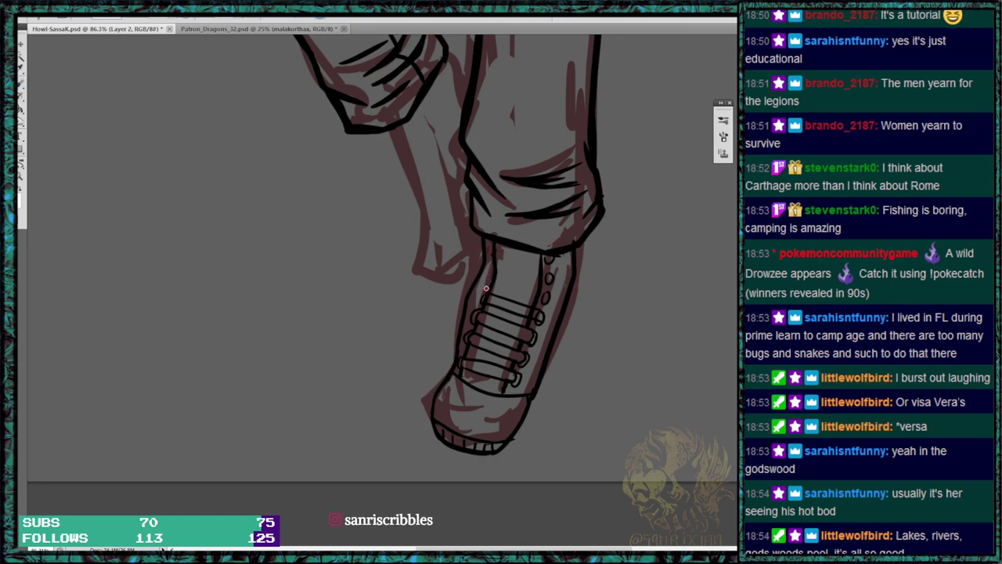
pyautogui.press('b')
pyautogui.moveTo(487, 291); pyautogui.dragTo(486, 303)
pyautogui.press('e')
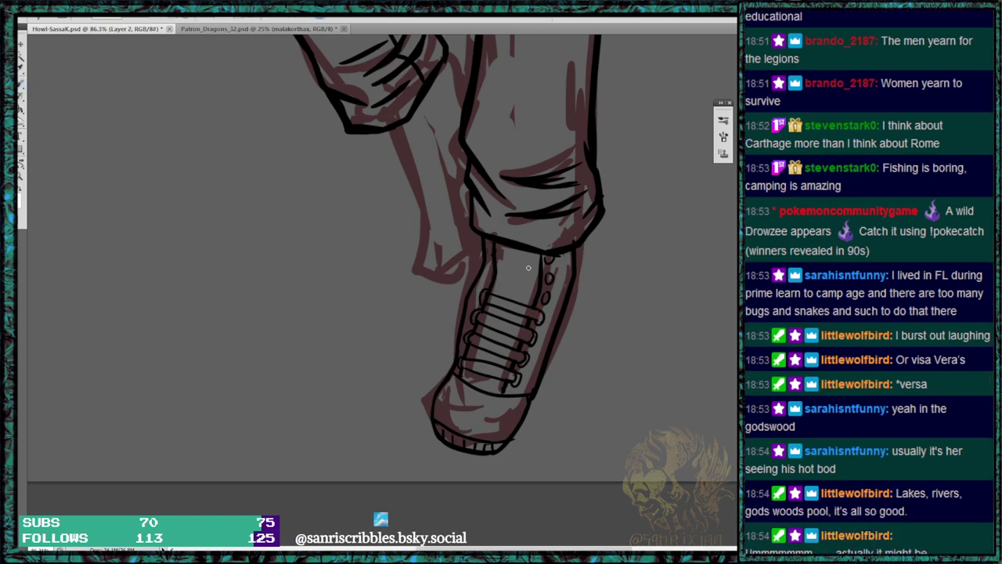
# Ink the remaining lace bands up to the trouser cuff, with looped ends at the eyelets.
pyautogui.press('b')
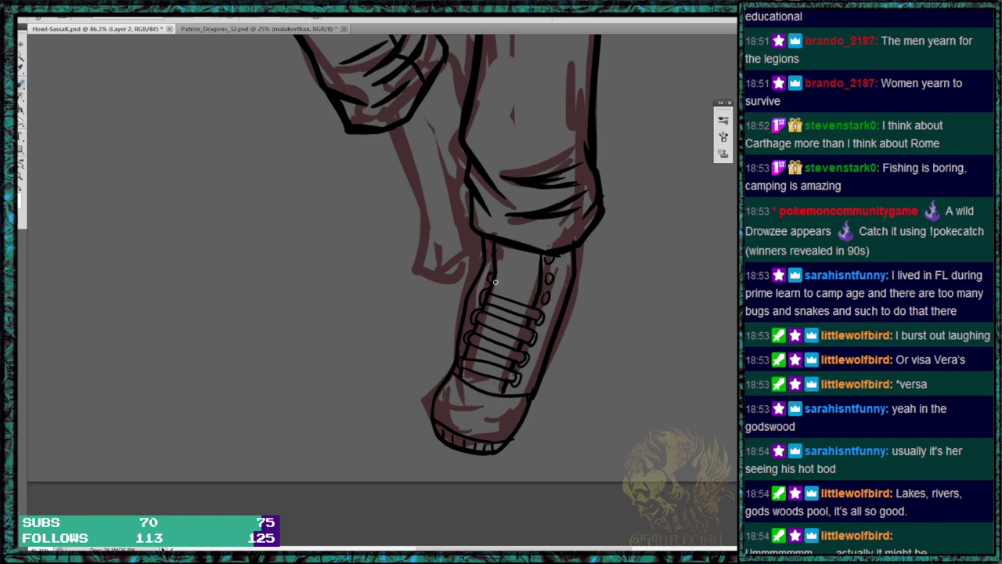
pyautogui.moveTo(491, 285)
pyautogui.mouseDown()
pyautogui.moveTo(540, 300)
pyautogui.moveTo(517, 282)
pyautogui.moveTo(539, 290)
pyautogui.mouseUp()
pyautogui.press('e')
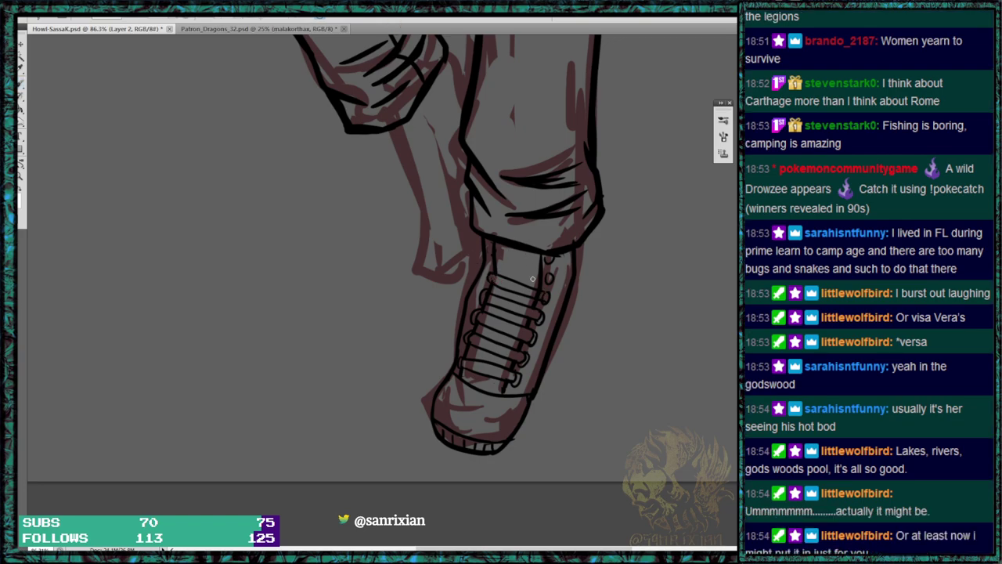
pyautogui.press('b')
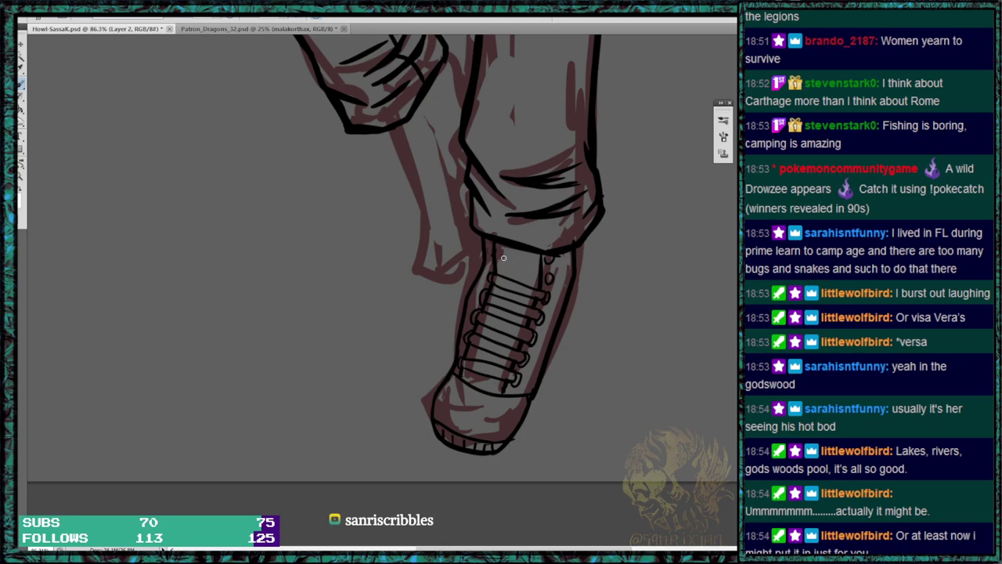
pyautogui.moveTo(492, 263)
pyautogui.mouseDown()
pyautogui.moveTo(529, 272)
pyautogui.moveTo(532, 254)
pyautogui.moveTo(548, 260)
pyautogui.mouseUp()
pyautogui.hotkey('ctrl', 'z')
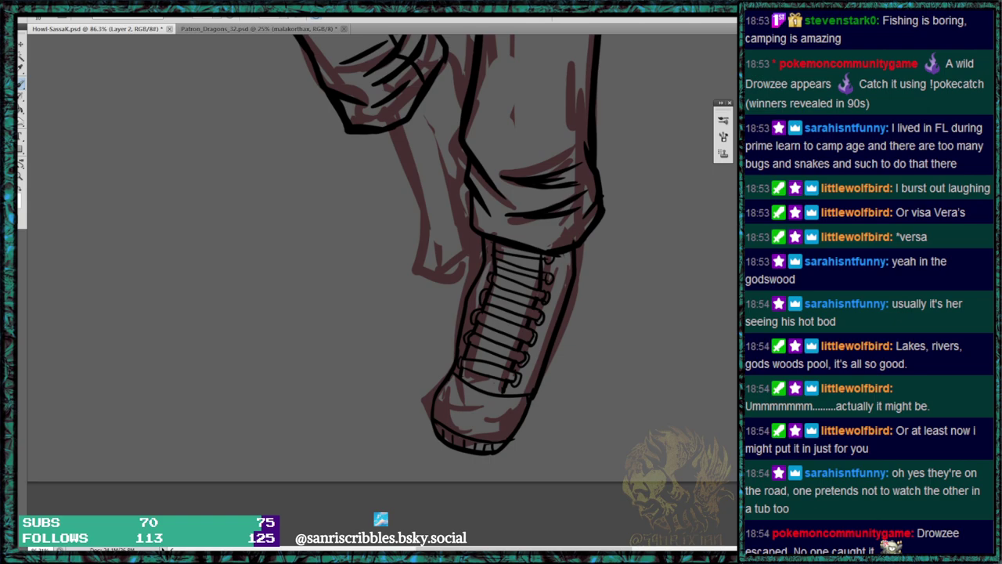
pyautogui.scroll(2, 382, 266)
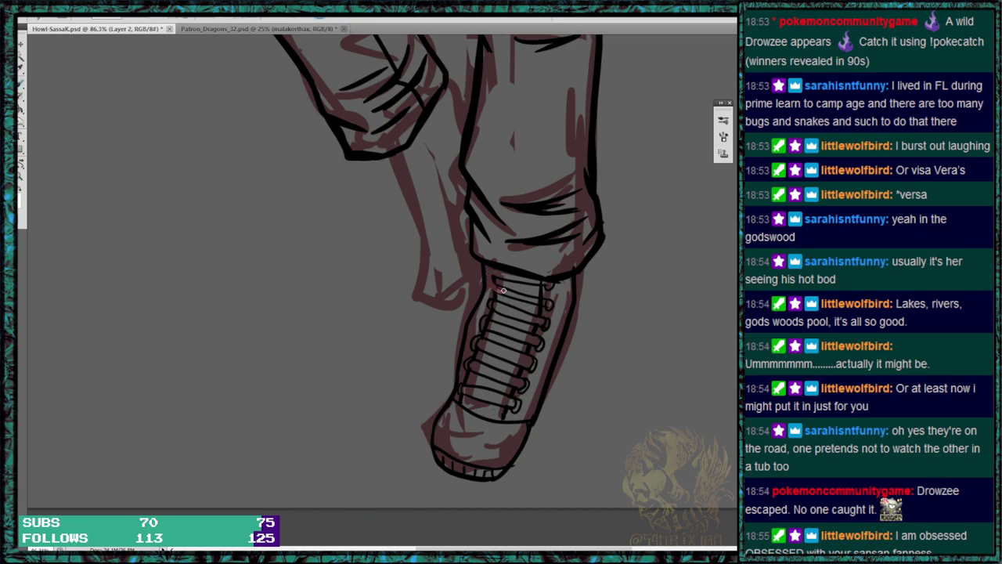
pyautogui.press('b')
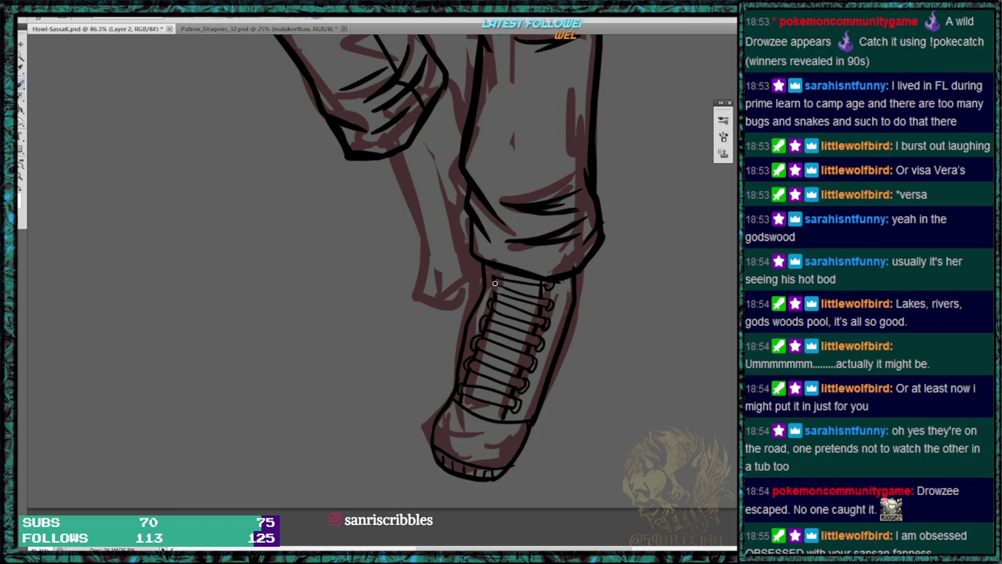
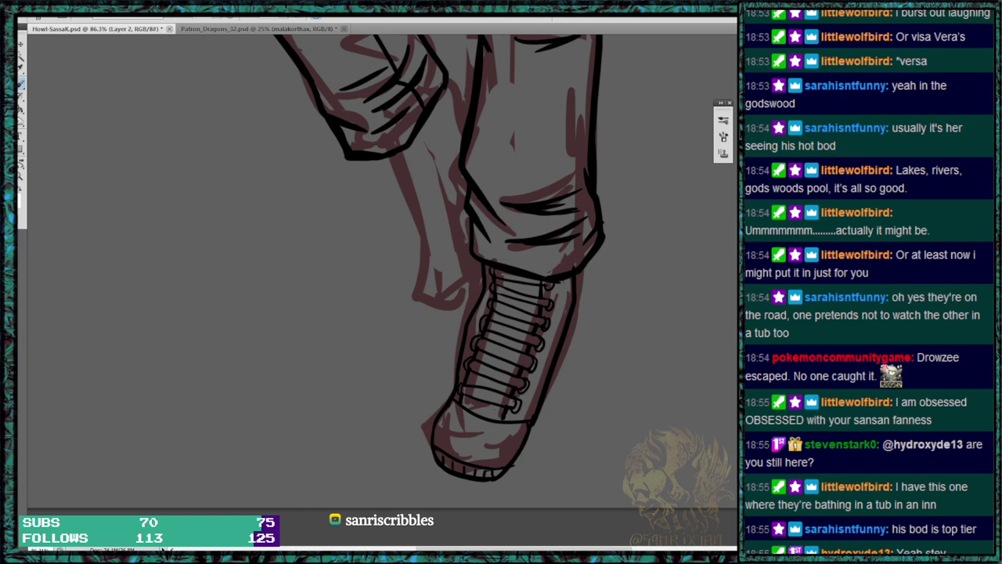
# Erase the vertical ridges from the sole at the toe and the toe-cap line under the lowest lace.
pyautogui.click(445, 446)
pyautogui.press(']')
pyautogui.moveTo(448, 429)
pyautogui.mouseDown()
pyautogui.moveTo(446, 458)
pyautogui.moveTo(439, 445)
pyautogui.moveTo(441, 426)
pyautogui.moveTo(442, 451)
pyautogui.moveTo(442, 433)
pyautogui.moveTo(440, 447)
pyautogui.moveTo(478, 465)
pyautogui.mouseUp()
pyautogui.press('[')
pyautogui.press('[')
pyautogui.press('e')
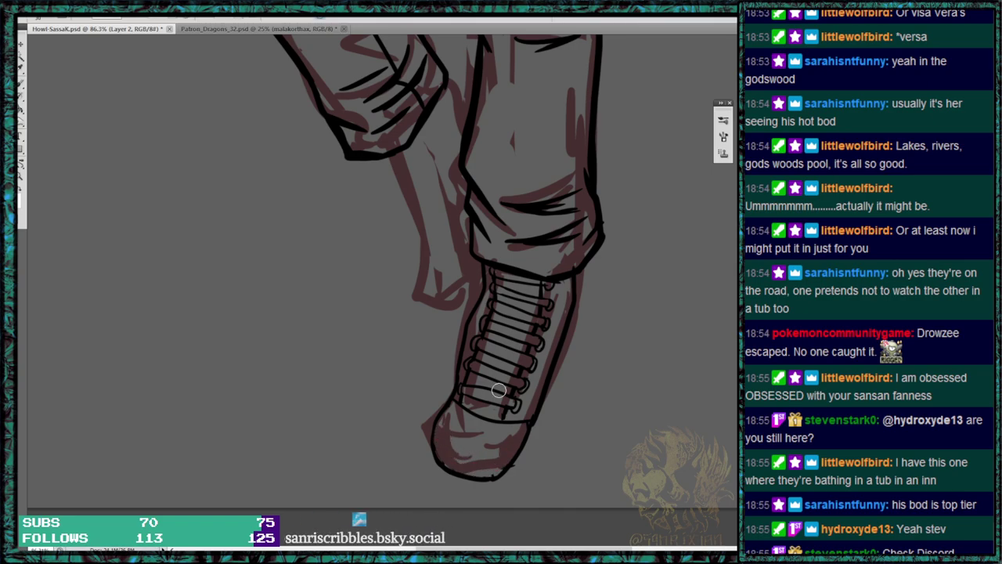
pyautogui.moveTo(459, 405)
pyautogui.mouseDown()
pyautogui.moveTo(515, 427)
pyautogui.moveTo(526, 418)
pyautogui.moveTo(521, 431)
pyautogui.moveTo(537, 372)
pyautogui.mouseUp()
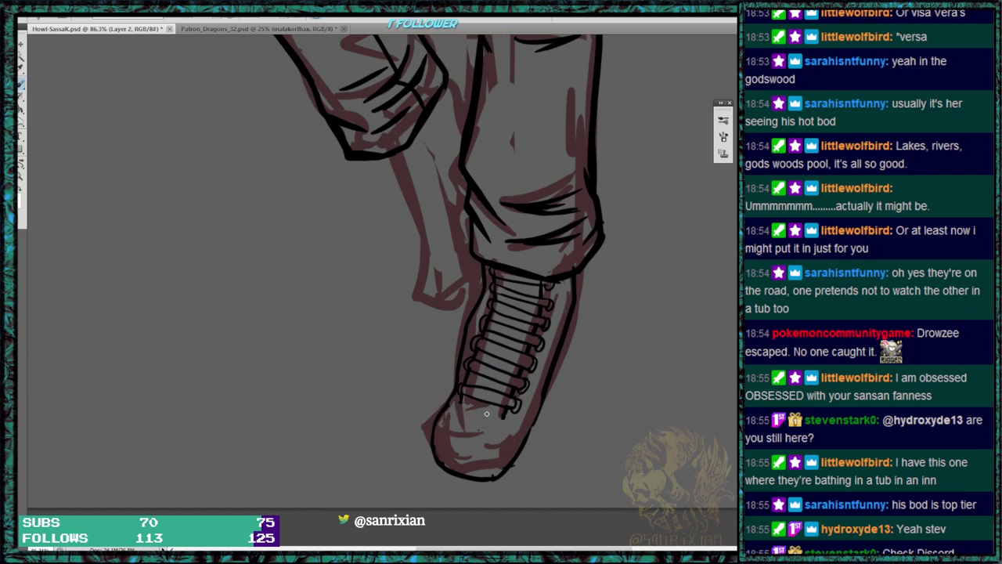
# Ink a rounded, domed toe-cap line across the front of the shoe and erase the old sole line beneath it.
pyautogui.moveTo(435, 424)
pyautogui.mouseDown()
pyautogui.moveTo(467, 414)
pyautogui.moveTo(509, 438)
pyautogui.mouseUp()
pyautogui.moveTo(471, 476)
pyautogui.mouseDown()
pyautogui.moveTo(529, 425)
pyautogui.moveTo(492, 475)
pyautogui.mouseUp()
pyautogui.moveTo(448, 408)
pyautogui.mouseDown()
pyautogui.moveTo(440, 431)
pyautogui.moveTo(437, 422)
pyautogui.moveTo(452, 473)
pyautogui.mouseUp()
pyautogui.moveTo(440, 460)
pyautogui.mouseDown()
pyautogui.moveTo(443, 410)
pyautogui.moveTo(490, 462)
pyautogui.moveTo(512, 454)
pyautogui.mouseUp()
pyautogui.press('e')
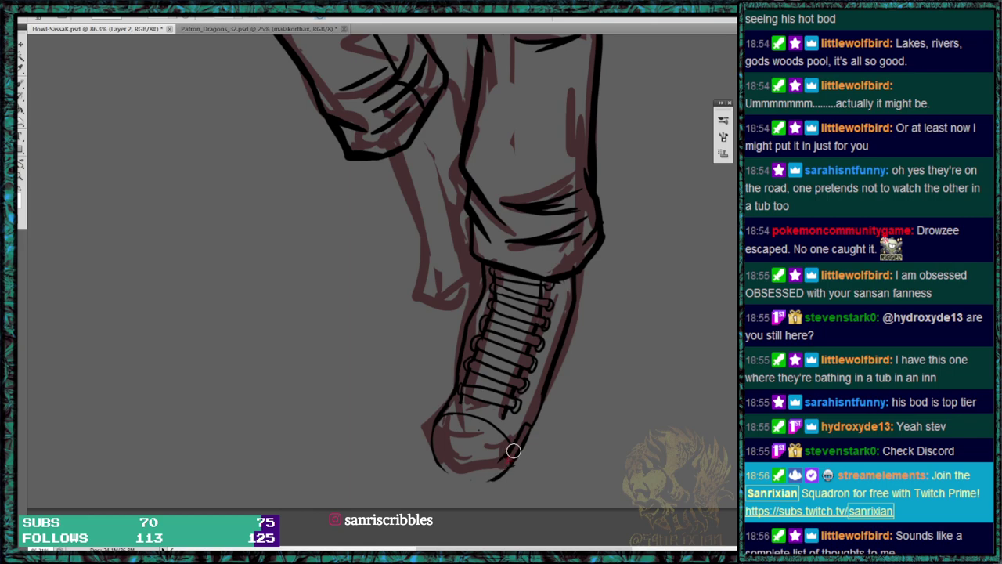
# Redraw the sole as two curved lines around the toe, extend it along the shoe's outer side, and thicken the toe-cap line.
pyautogui.press('b')
pyautogui.moveTo(436, 457); pyautogui.dragTo(486, 480)
pyautogui.moveTo(435, 461); pyautogui.dragTo(493, 479)
pyautogui.moveTo(436, 456)
pyautogui.mouseDown()
pyautogui.moveTo(479, 469)
pyautogui.moveTo(509, 456)
pyautogui.moveTo(440, 456)
pyautogui.mouseUp()
pyautogui.moveTo(503, 460); pyautogui.dragTo(521, 430)
pyautogui.moveTo(438, 420)
pyautogui.mouseDown()
pyautogui.moveTo(466, 410)
pyautogui.moveTo(511, 442)
pyautogui.mouseUp()
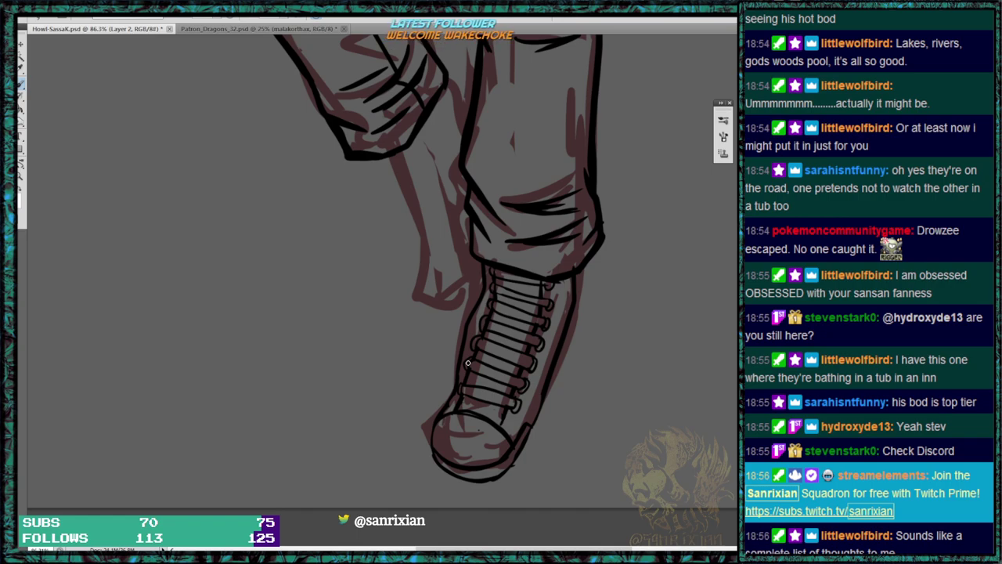
# Add small dots on the shoe's outer ankle and ink a loose lace end hanging from the trouser cuff behind it.
pyautogui.click(568, 291)
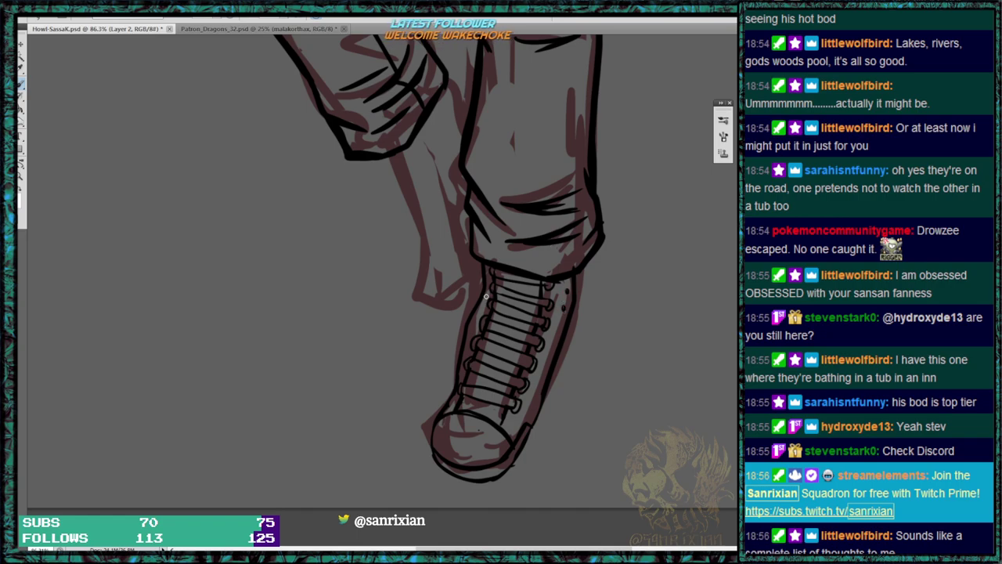
pyautogui.moveTo(577, 273)
pyautogui.mouseDown()
pyautogui.moveTo(594, 309)
pyautogui.moveTo(582, 371)
pyautogui.mouseUp()
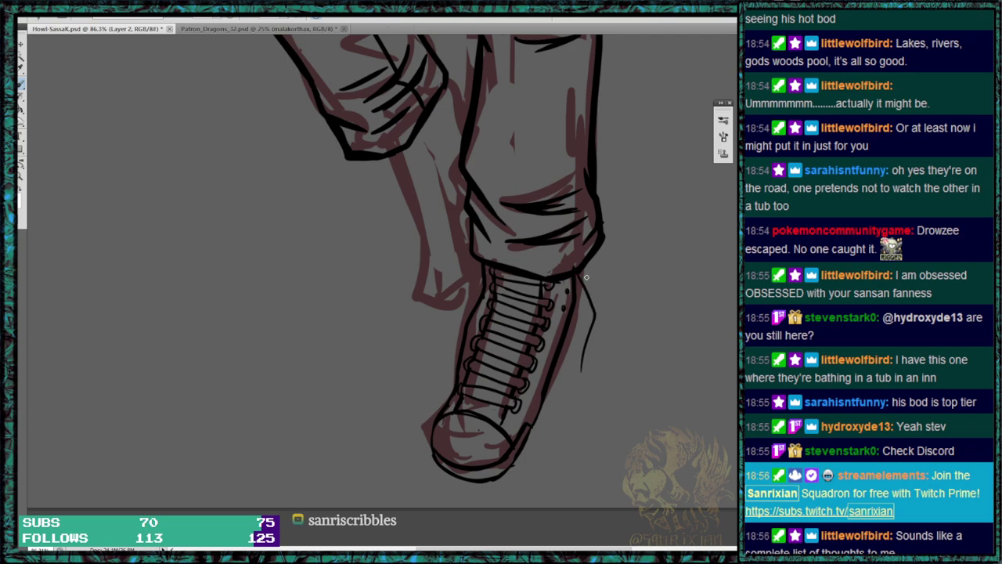
pyautogui.moveTo(586, 268)
pyautogui.mouseDown()
pyautogui.moveTo(606, 319)
pyautogui.moveTo(588, 377)
pyautogui.moveTo(592, 313)
pyautogui.moveTo(577, 268)
pyautogui.moveTo(588, 261)
pyautogui.moveTo(606, 323)
pyautogui.moveTo(583, 370)
pyautogui.mouseUp()
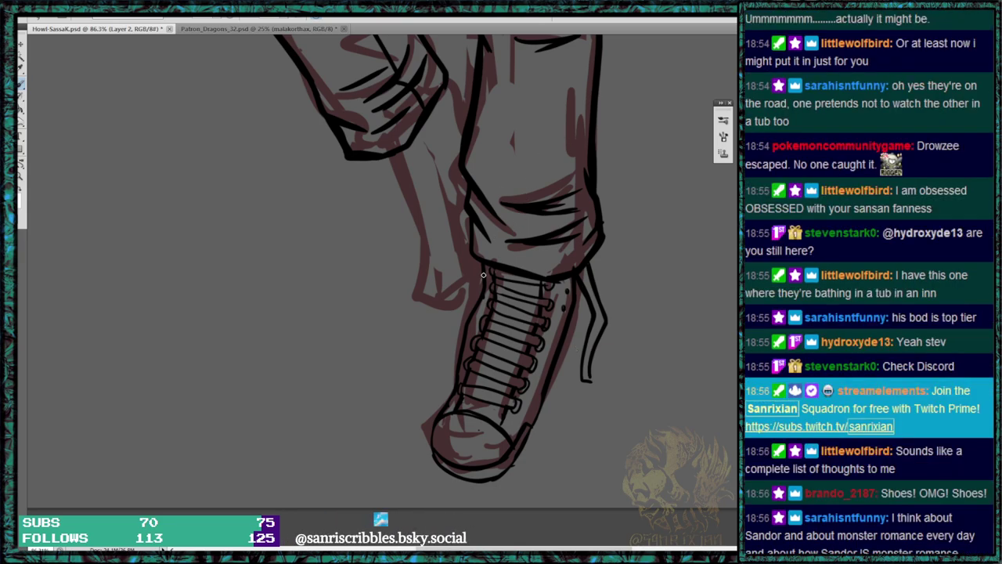
# Ink the outline of the second shoe from the raised leg's cuff down around its toe, thickening the toe contour.
pyautogui.moveTo(385, 157)
pyautogui.mouseDown()
pyautogui.moveTo(416, 244)
pyautogui.moveTo(413, 303)
pyautogui.moveTo(460, 322)
pyautogui.moveTo(481, 269)
pyautogui.moveTo(468, 248)
pyautogui.moveTo(445, 268)
pyautogui.moveTo(447, 317)
pyautogui.moveTo(466, 256)
pyautogui.moveTo(445, 319)
pyautogui.mouseUp()
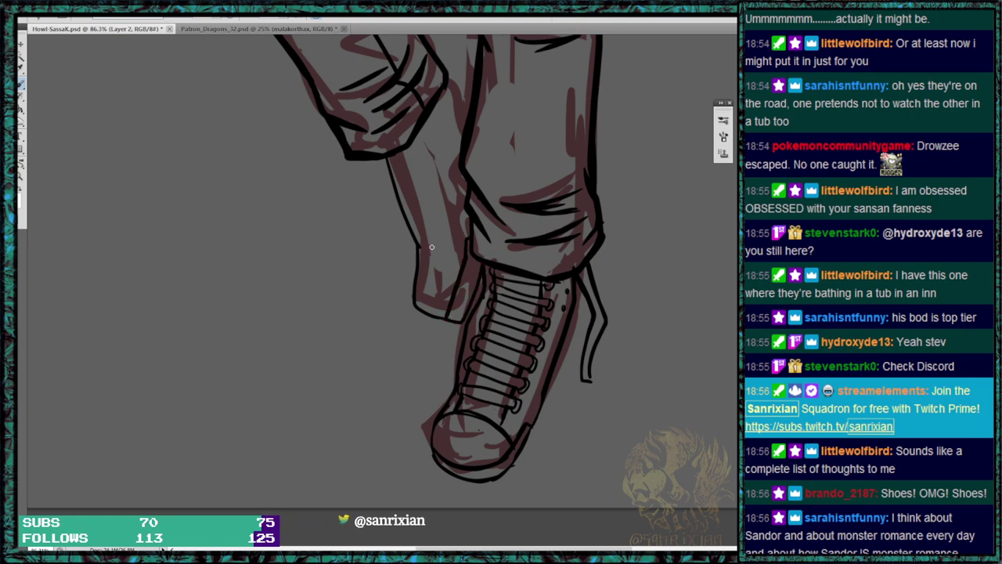
pyautogui.moveTo(415, 239)
pyautogui.mouseDown()
pyautogui.moveTo(413, 304)
pyautogui.moveTo(448, 321)
pyautogui.mouseUp()
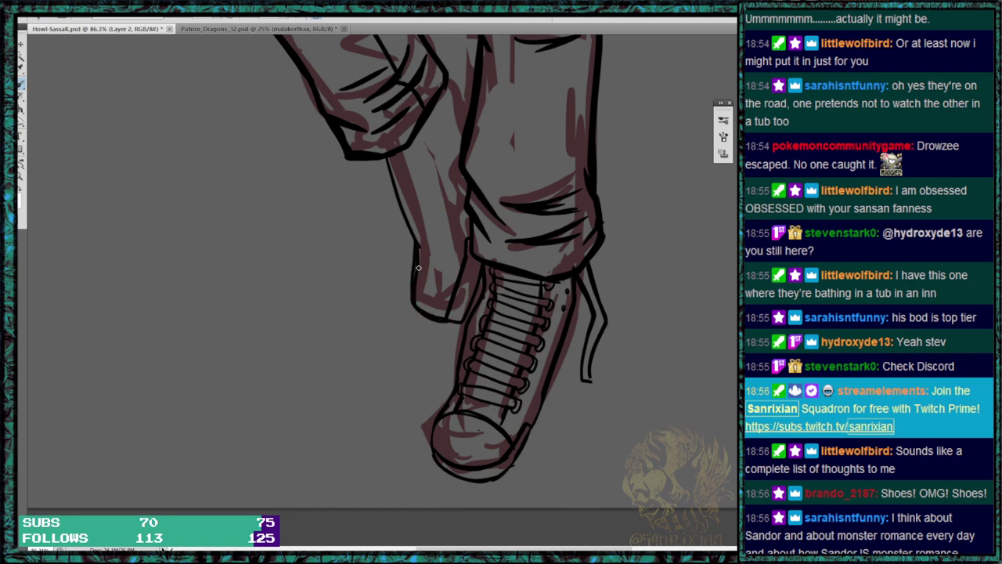
pyautogui.moveTo(417, 252)
pyautogui.mouseDown()
pyautogui.moveTo(415, 292)
pyautogui.moveTo(451, 320)
pyautogui.mouseUp()
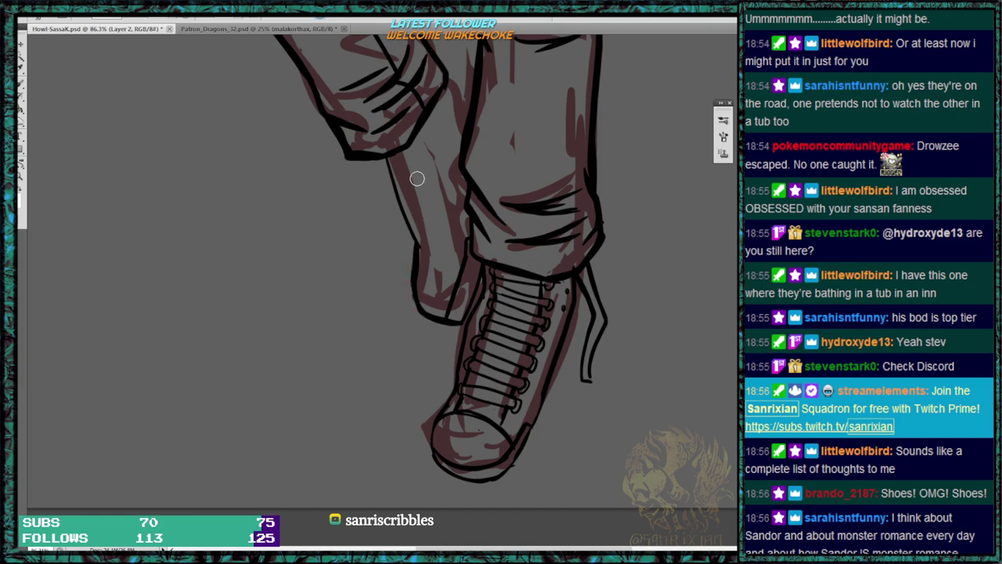
# Detail the second shoe with a column of oval eyelets, a toe-cap line and an extra line along the sole.
pyautogui.press('b')
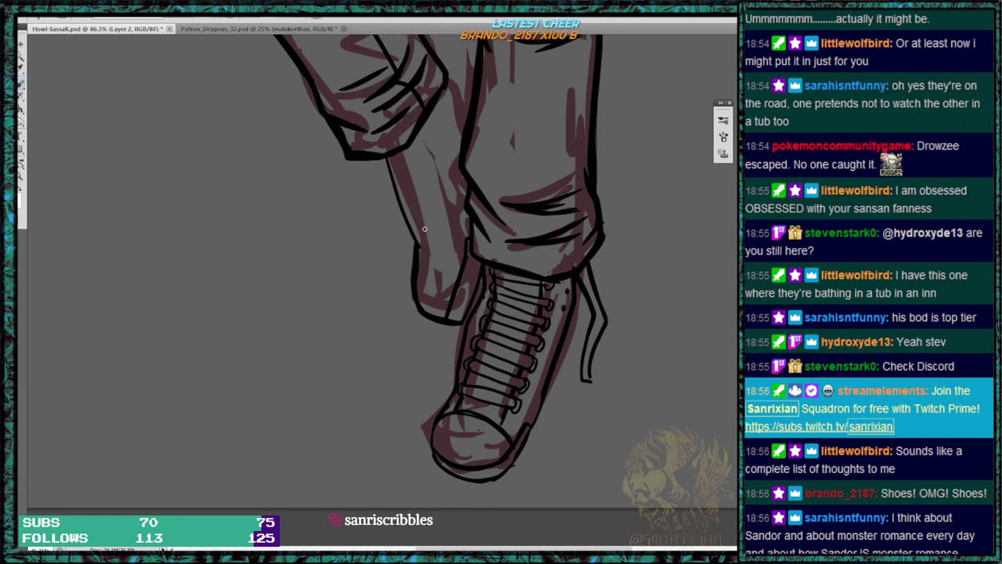
pyautogui.moveTo(420, 198); pyautogui.dragTo(415, 172)
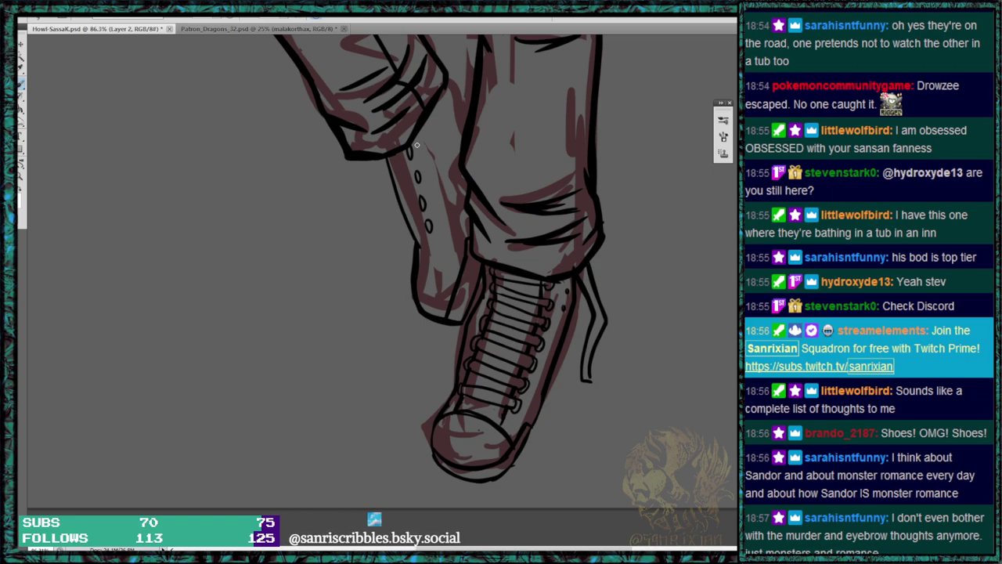
pyautogui.moveTo(403, 151)
pyautogui.mouseDown()
pyautogui.moveTo(422, 245)
pyautogui.moveTo(430, 228)
pyautogui.moveTo(416, 248)
pyautogui.moveTo(436, 243)
pyautogui.moveTo(460, 260)
pyautogui.mouseUp()
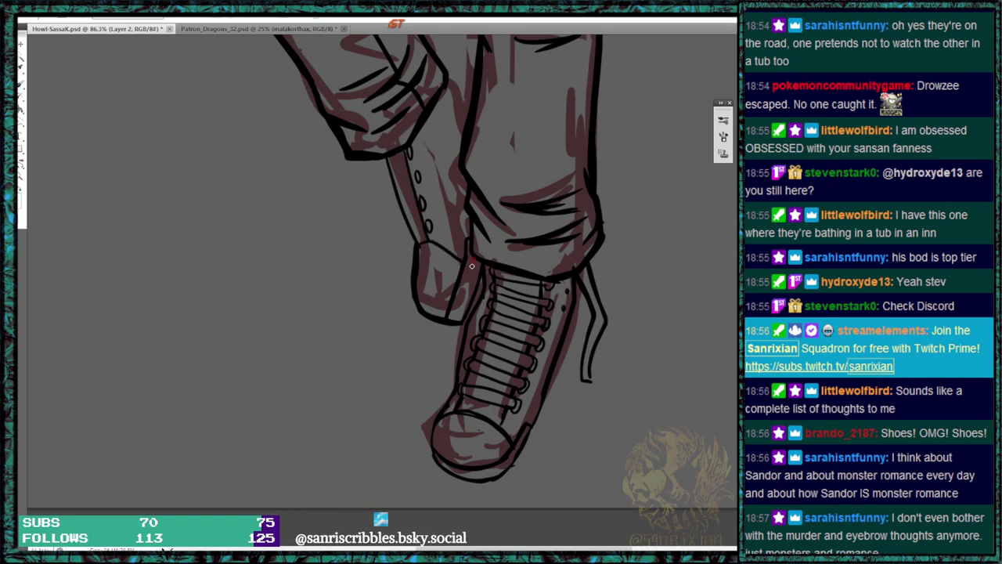
pyautogui.moveTo(457, 314)
pyautogui.mouseDown()
pyautogui.moveTo(475, 259)
pyautogui.moveTo(458, 320)
pyautogui.moveTo(463, 303)
pyautogui.mouseUp()
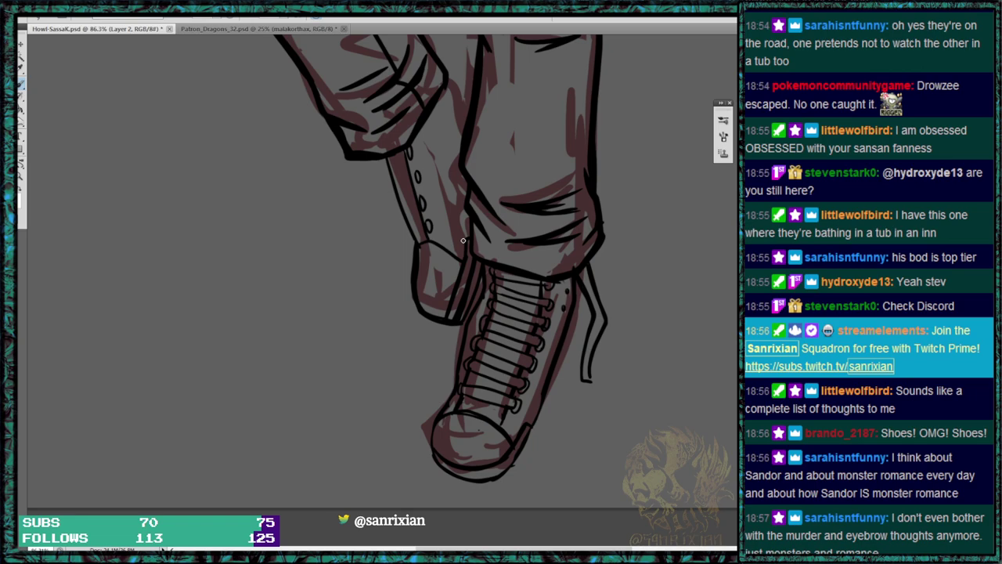
# Ink a short connecting line between the two trouser legs and a round star badge at the second shoe's ankle.
pyautogui.moveTo(446, 80); pyautogui.dragTo(471, 97)
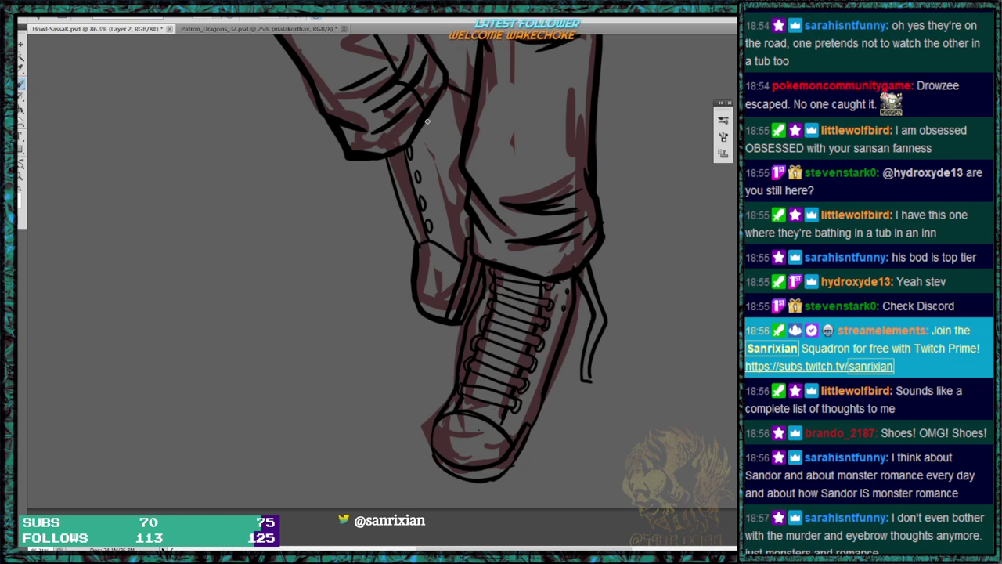
pyautogui.moveTo(424, 129)
pyautogui.mouseDown()
pyautogui.moveTo(448, 117)
pyautogui.moveTo(438, 92)
pyautogui.moveTo(448, 113)
pyautogui.moveTo(423, 133)
pyautogui.moveTo(439, 102)
pyautogui.mouseUp()
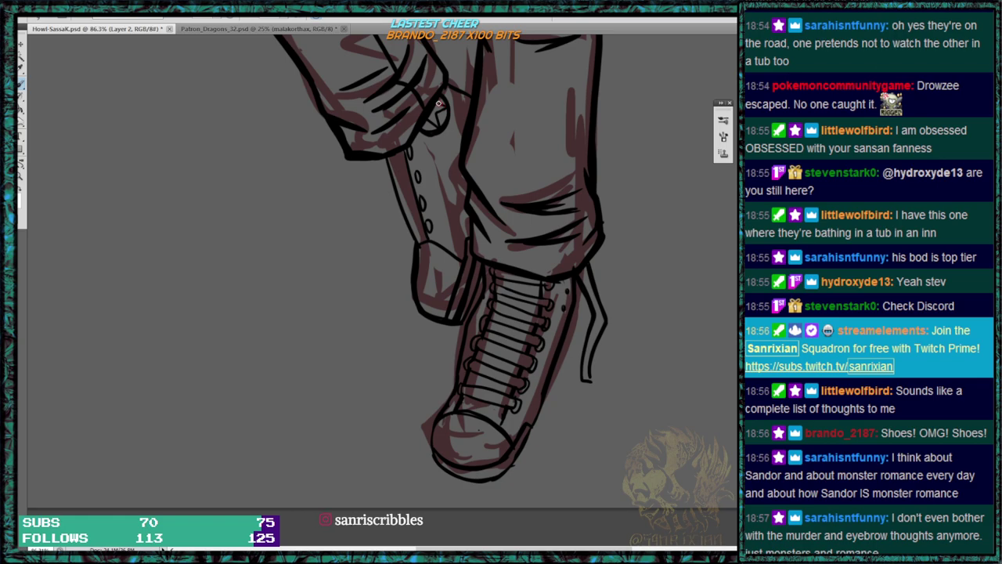
# Replace the second shoe's oval eyelets with lace bands that have looped ends on the upper part of the shoe.
pyautogui.moveTo(389, 165)
pyautogui.mouseDown()
pyautogui.moveTo(386, 159)
pyautogui.moveTo(417, 174)
pyautogui.moveTo(395, 184)
pyautogui.moveTo(415, 167)
pyautogui.moveTo(402, 187)
pyautogui.moveTo(414, 169)
pyautogui.moveTo(419, 179)
pyautogui.moveTo(399, 174)
pyautogui.moveTo(406, 151)
pyautogui.moveTo(428, 224)
pyautogui.moveTo(419, 204)
pyautogui.moveTo(428, 230)
pyautogui.mouseUp()
pyautogui.press('e')
pyautogui.press('b')
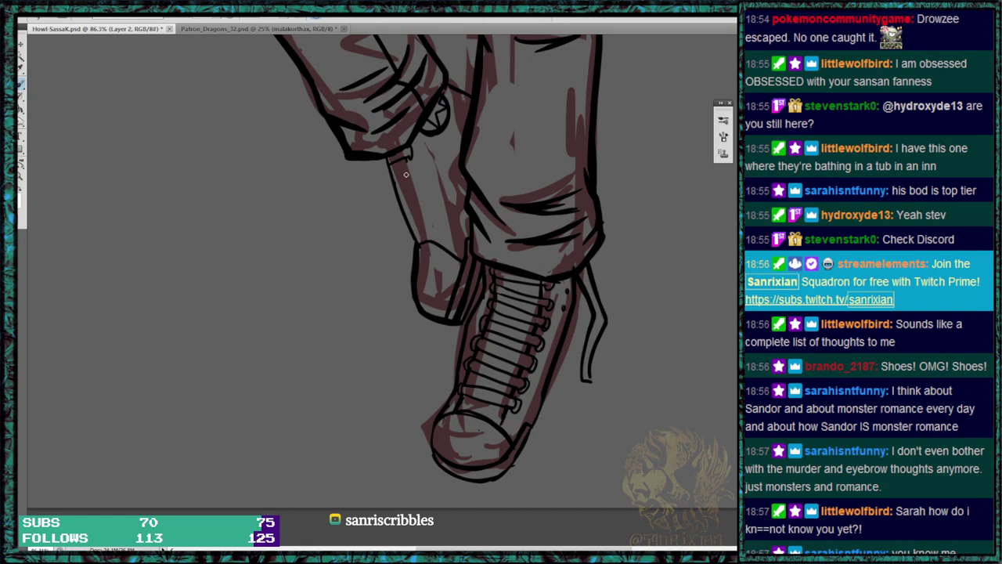
pyautogui.moveTo(406, 175)
pyautogui.mouseDown()
pyautogui.moveTo(417, 169)
pyautogui.moveTo(419, 181)
pyautogui.mouseUp()
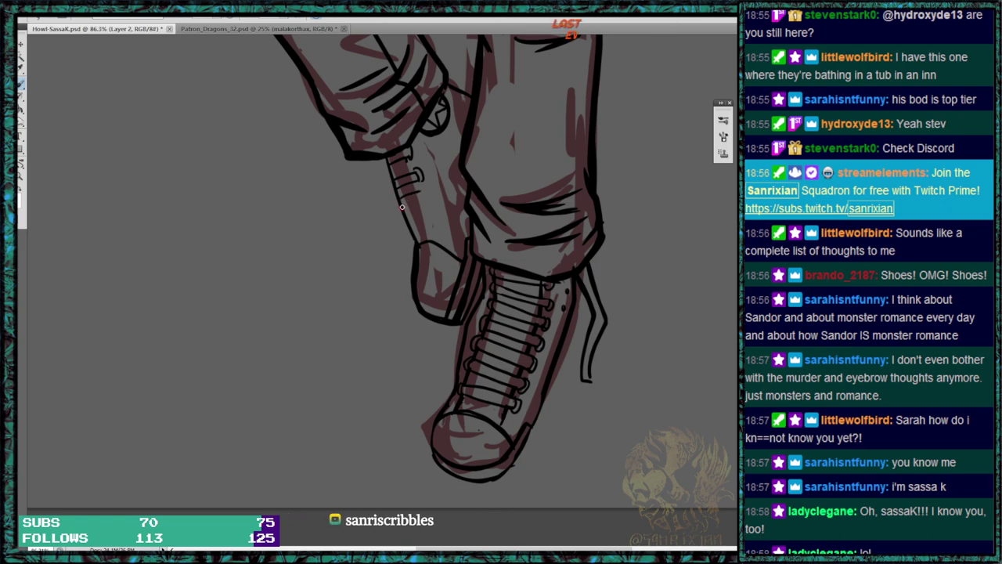
pyautogui.moveTo(423, 189); pyautogui.dragTo(424, 200)
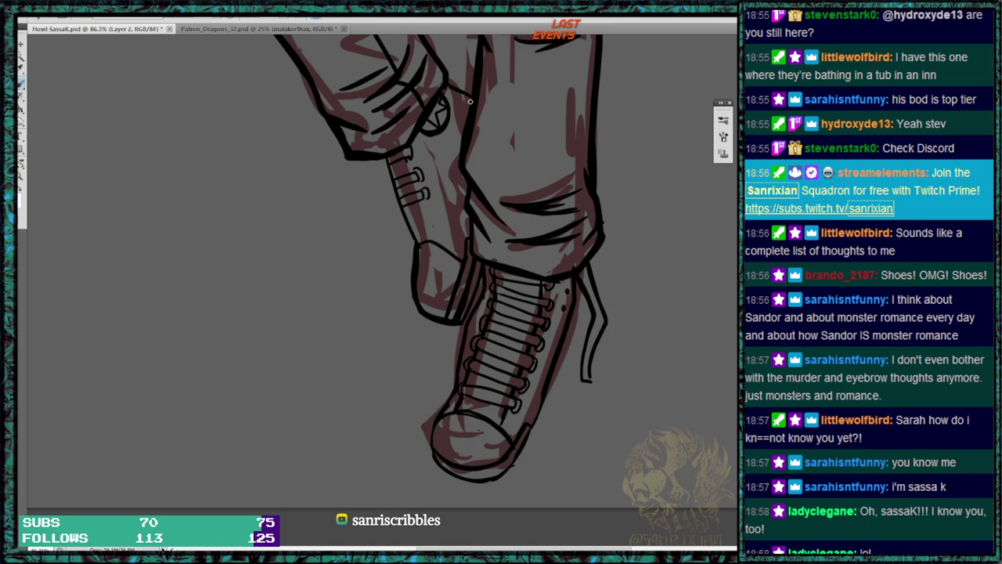
# Redraw the second shoe's topmost lace under the cuff and ink the remaining lace bands down to the toe cap.
pyautogui.press('e')
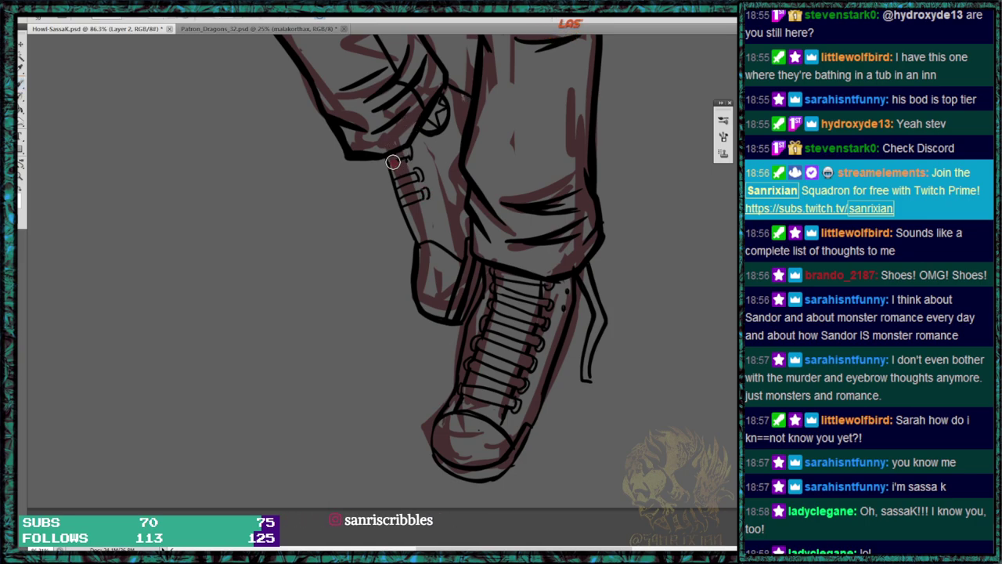
pyautogui.press('b')
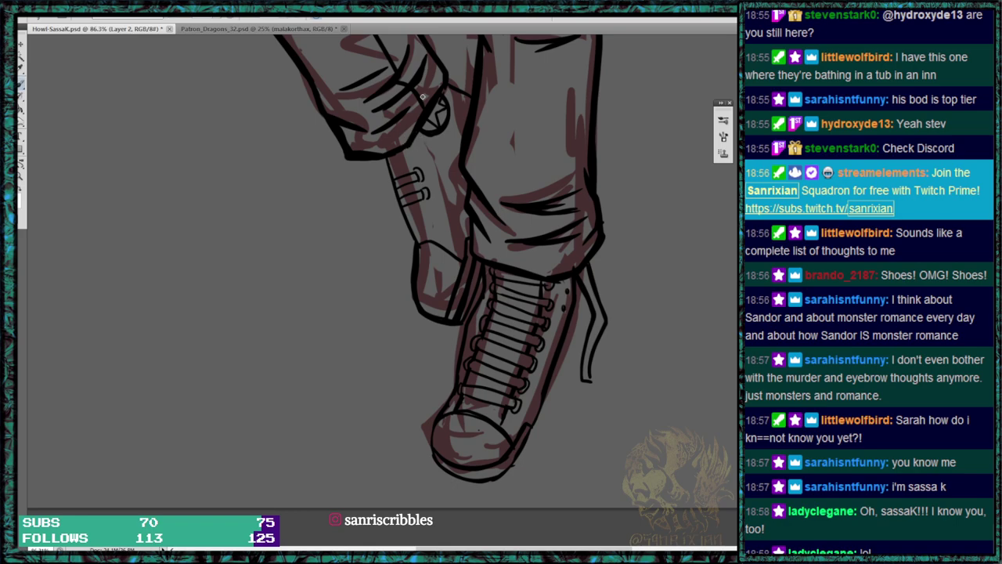
pyautogui.moveTo(392, 166); pyautogui.dragTo(413, 154)
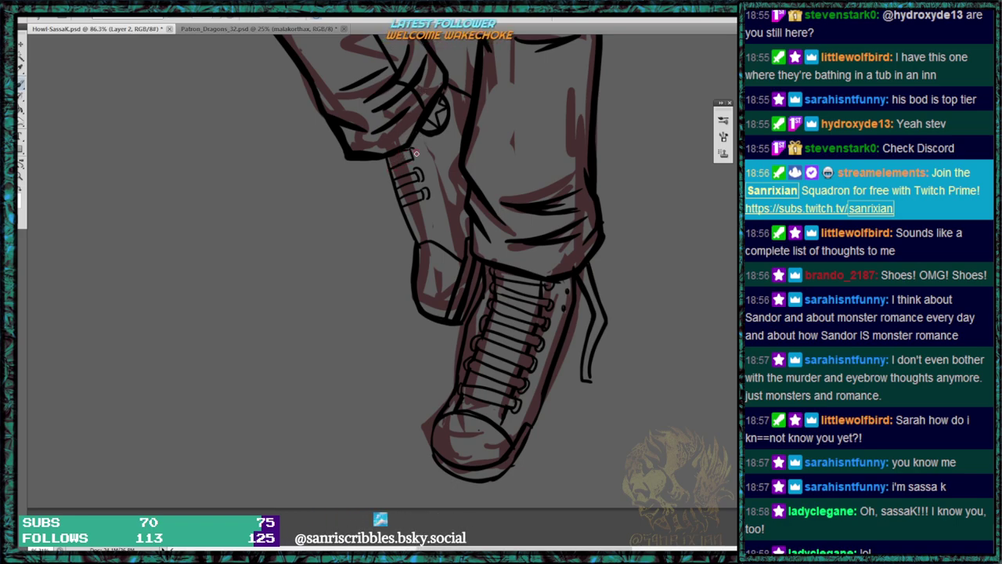
pyautogui.moveTo(407, 214)
pyautogui.mouseDown()
pyautogui.moveTo(436, 212)
pyautogui.moveTo(432, 227)
pyautogui.mouseUp()
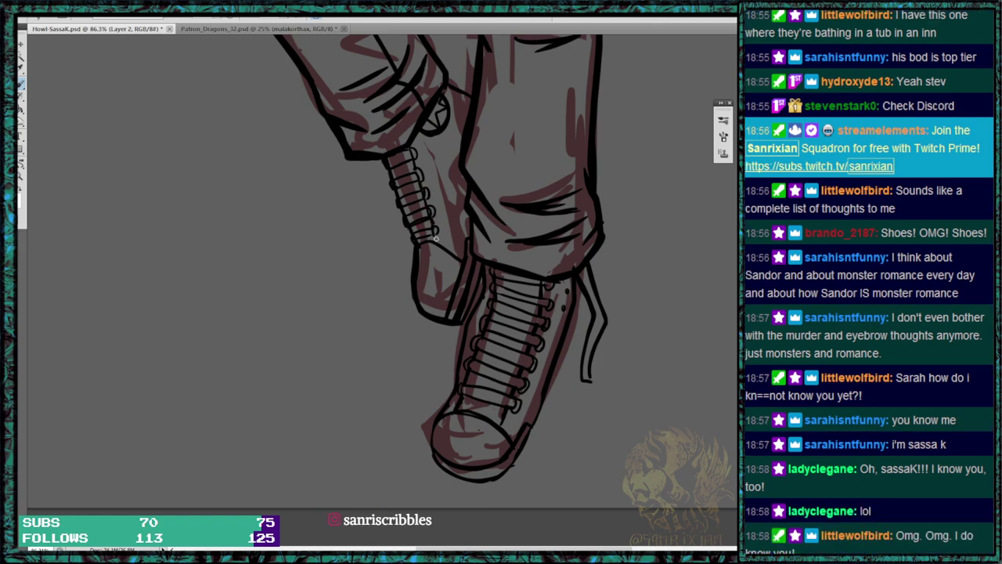
# Erase the second shoe's angled toe-cap line and redraw it as a rounded curve below the lowest lace.
pyautogui.moveTo(418, 250)
pyautogui.mouseDown()
pyautogui.moveTo(468, 261)
pyautogui.moveTo(423, 248)
pyautogui.moveTo(423, 259)
pyautogui.mouseUp()
pyautogui.press('e')
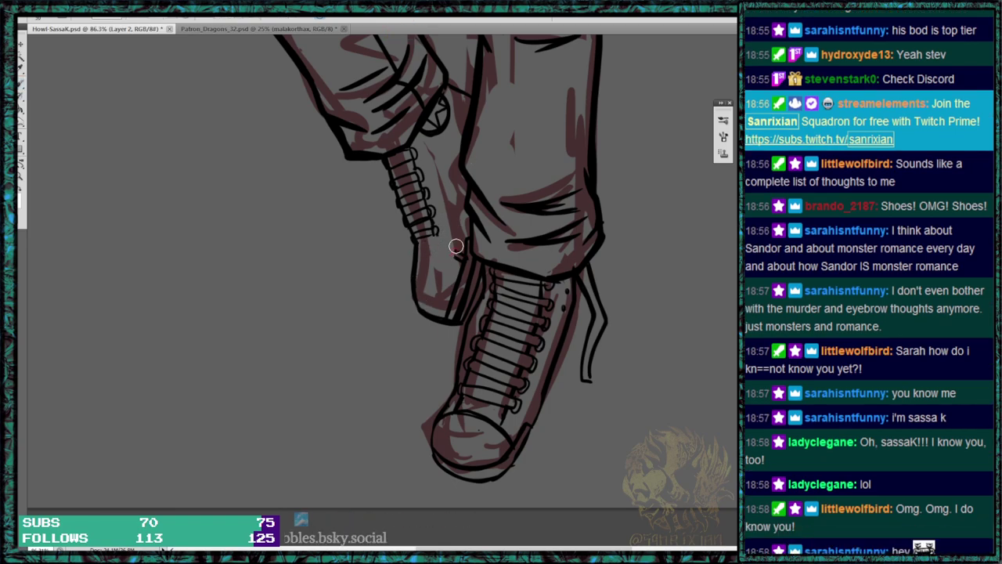
pyautogui.press('b')
pyautogui.moveTo(415, 256); pyautogui.dragTo(452, 251)
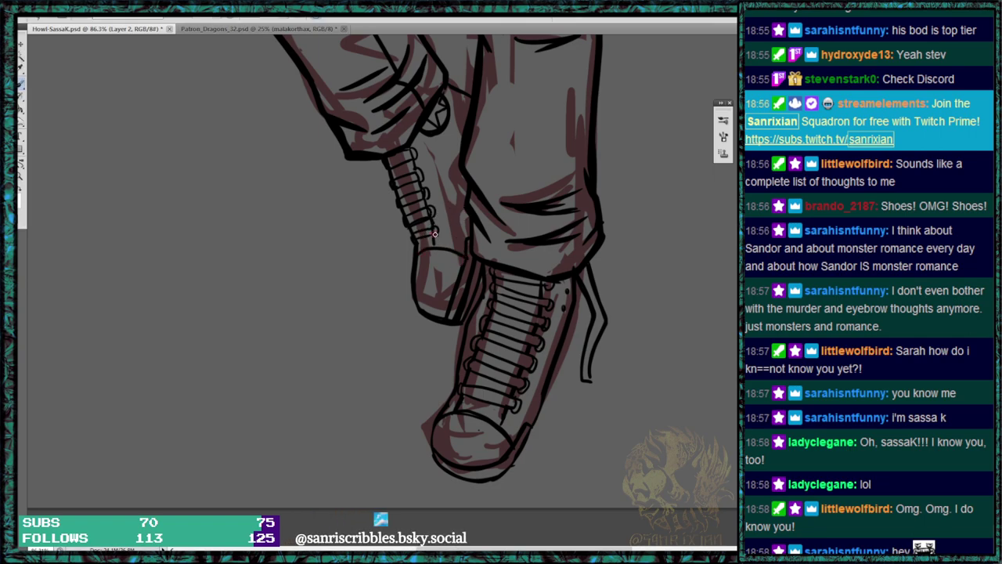
# Ink a loose lace hanging from the rear shoe's trouser cuff beside the ankle, closed at the end with a narrow tip.
pyautogui.moveTo(370, 161)
pyautogui.mouseDown()
pyautogui.moveTo(378, 184)
pyautogui.moveTo(359, 283)
pyautogui.mouseUp()
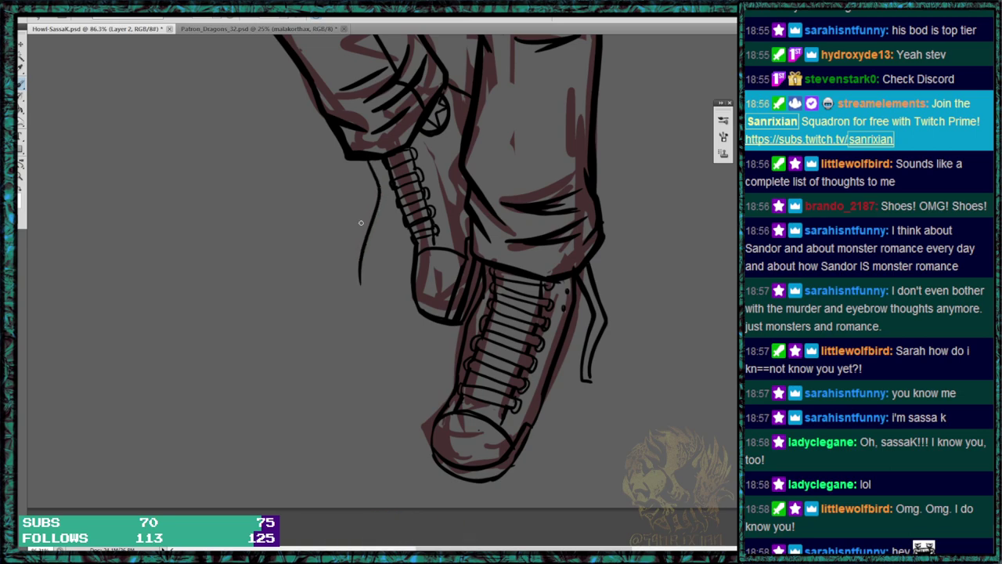
pyautogui.moveTo(377, 159)
pyautogui.mouseDown()
pyautogui.moveTo(383, 214)
pyautogui.moveTo(361, 286)
pyautogui.moveTo(376, 189)
pyautogui.moveTo(366, 152)
pyautogui.mouseUp()
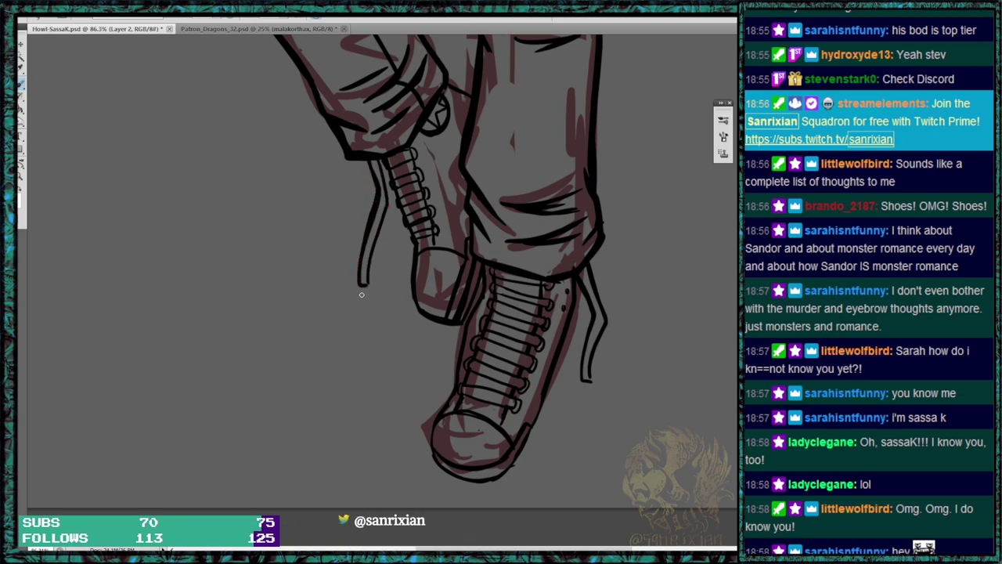
pyautogui.moveTo(363, 298); pyautogui.dragTo(386, 187)
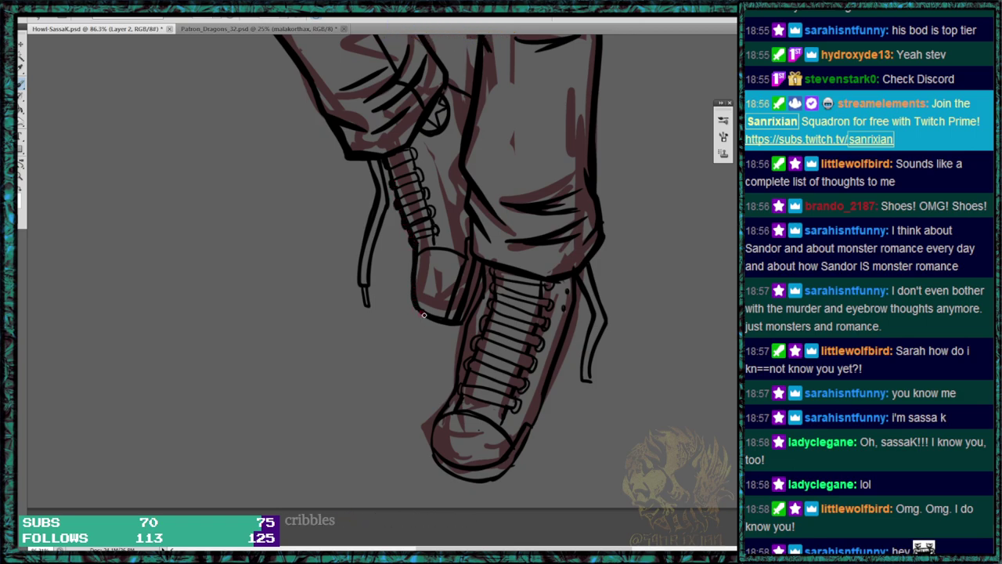
# Touch up the front shoe's upper edge where it meets the rear shoe, and ink a narrow tip on its hanging lace.
pyautogui.moveTo(471, 302); pyautogui.dragTo(481, 270)
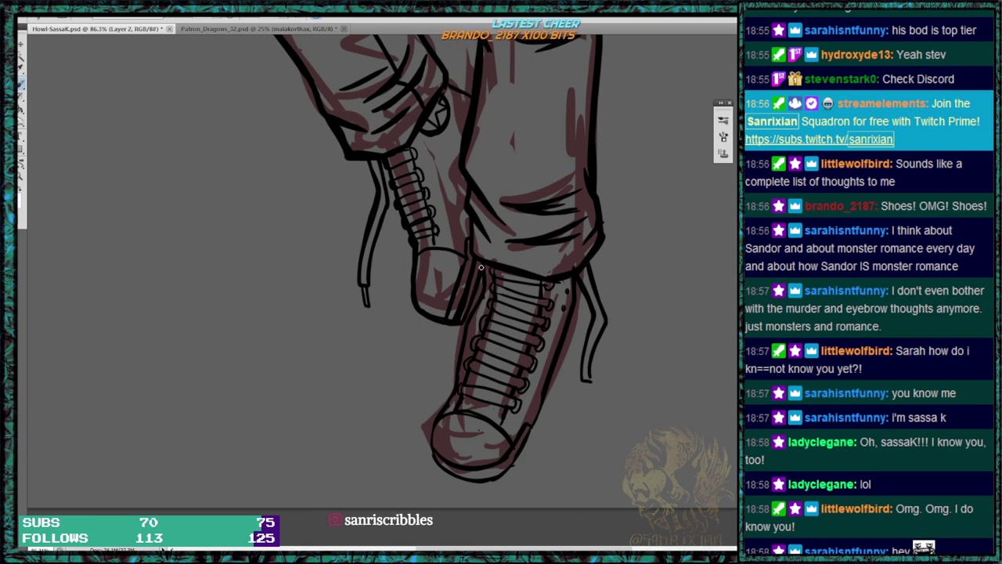
pyautogui.moveTo(472, 310); pyautogui.dragTo(465, 329)
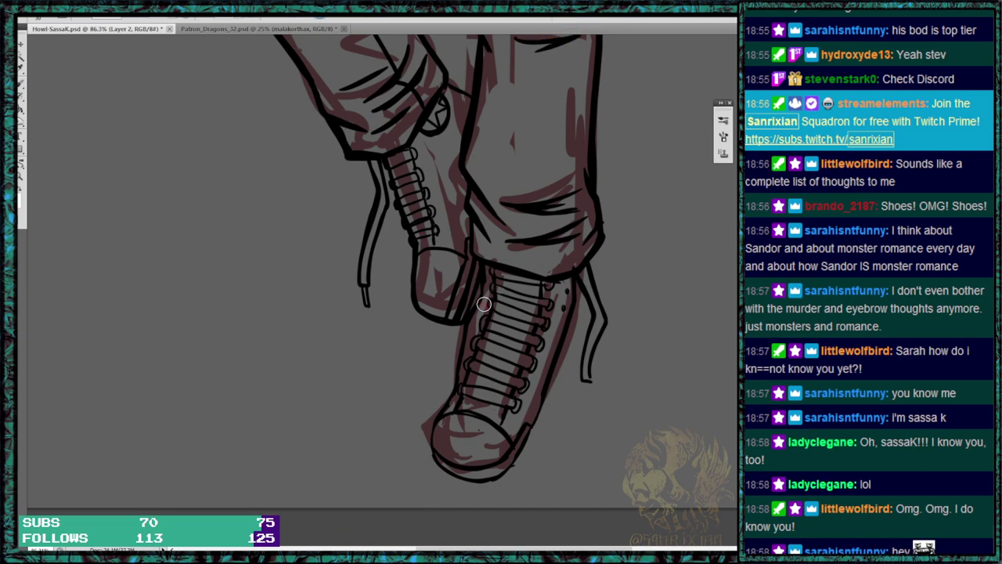
pyautogui.press('b')
pyautogui.moveTo(486, 277); pyautogui.dragTo(479, 297)
pyautogui.moveTo(589, 320)
pyautogui.mouseDown()
pyautogui.moveTo(579, 378)
pyautogui.moveTo(589, 367)
pyautogui.moveTo(588, 400)
pyautogui.moveTo(591, 243)
pyautogui.moveTo(589, 387)
pyautogui.mouseUp()
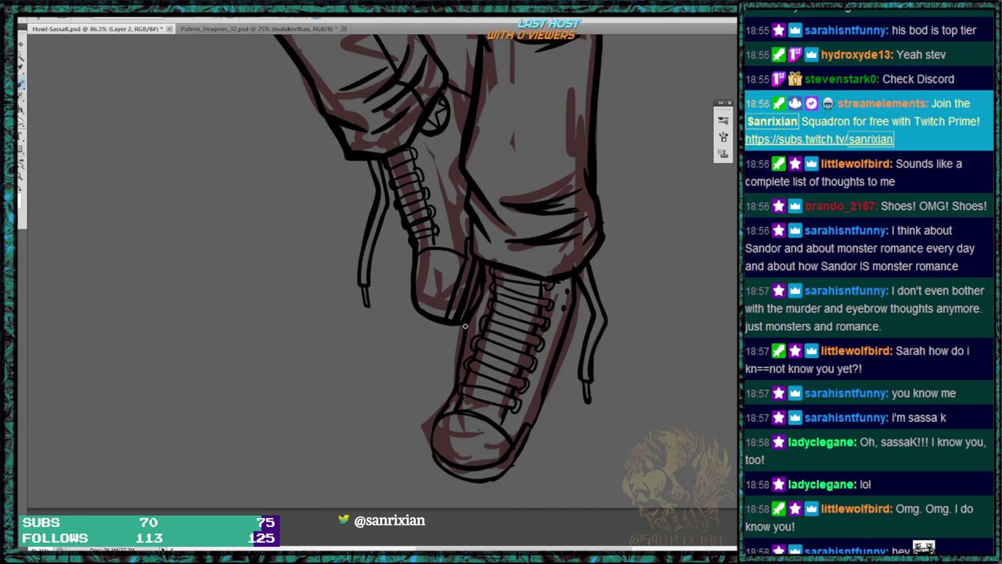
# Ink a second loose lace falling from the front trouser cuff across the rear shoe's toe, clearing the shoe lines it overlaps.
pyautogui.moveTo(471, 262)
pyautogui.mouseDown()
pyautogui.moveTo(448, 288)
pyautogui.moveTo(431, 365)
pyautogui.moveTo(447, 292)
pyautogui.moveTo(469, 262)
pyautogui.mouseUp()
pyautogui.press('e')
pyautogui.press('b')
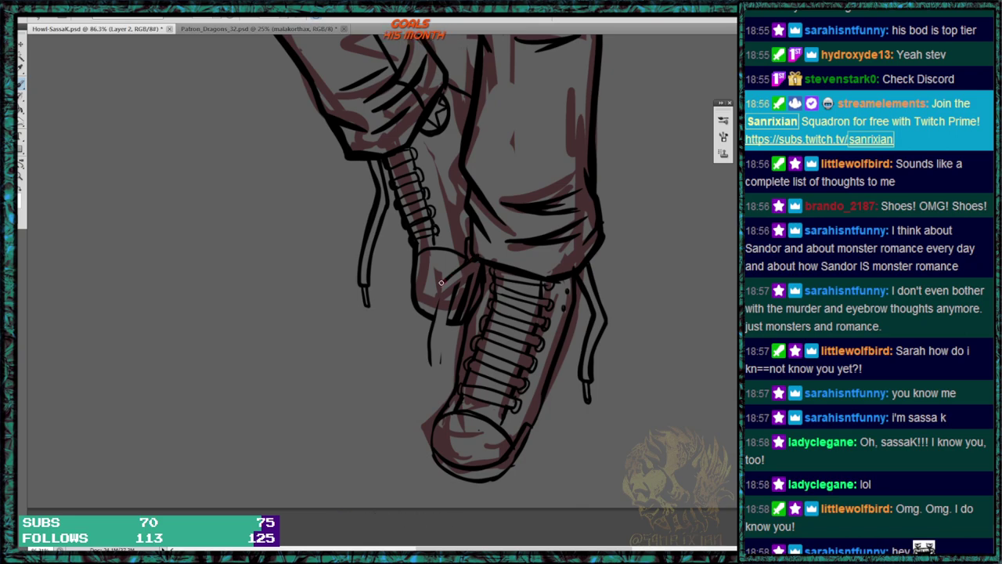
pyautogui.moveTo(446, 296); pyautogui.dragTo(479, 263)
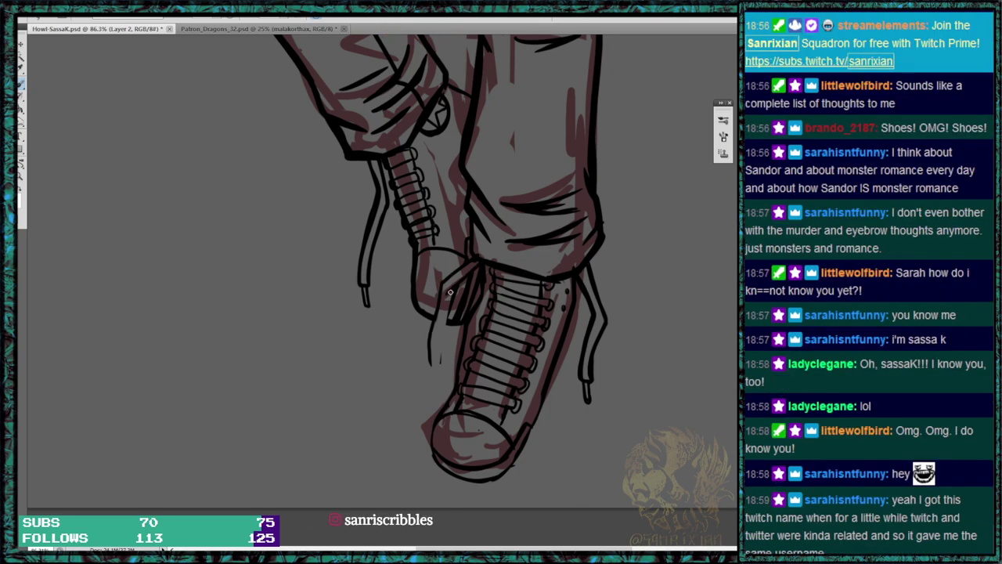
# Ink the loose lace hanging between the shoes, add binding marks at the lace ends, and refine the rear shoe's lacing.
pyautogui.moveTo(449, 304); pyautogui.dragTo(441, 366)
pyautogui.moveTo(436, 304); pyautogui.dragTo(440, 385)
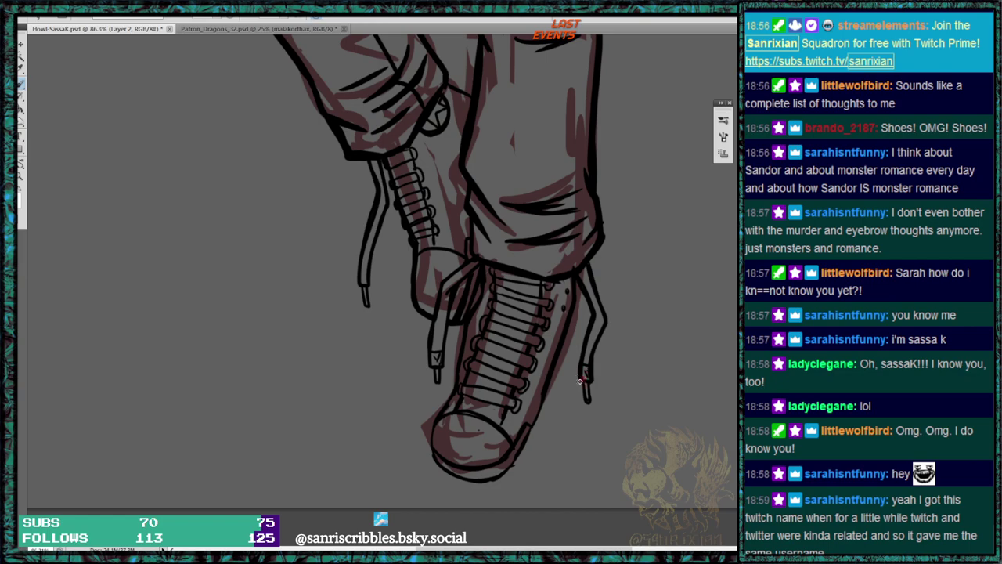
pyautogui.moveTo(367, 280); pyautogui.dragTo(362, 273)
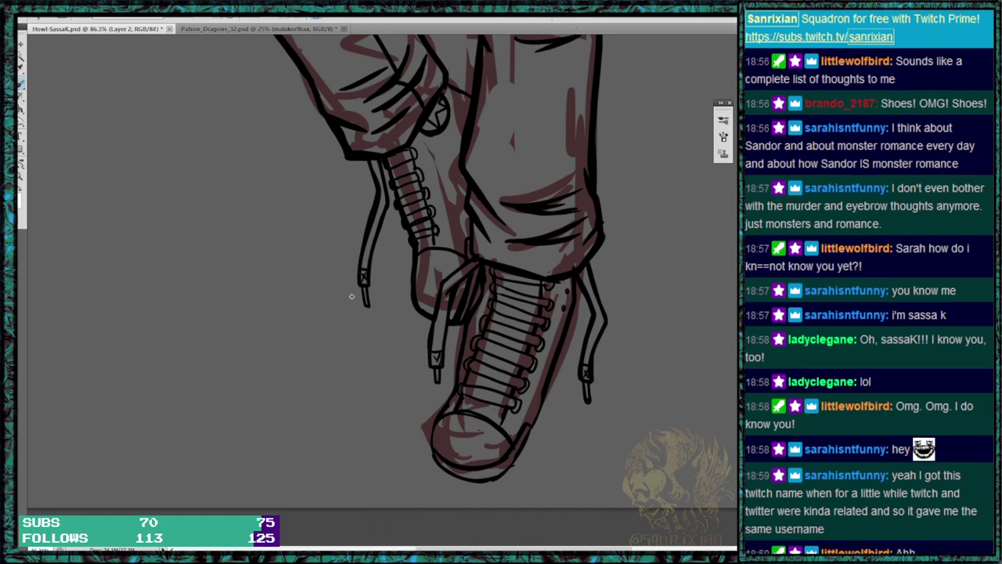
pyautogui.moveTo(417, 166); pyautogui.dragTo(424, 181)
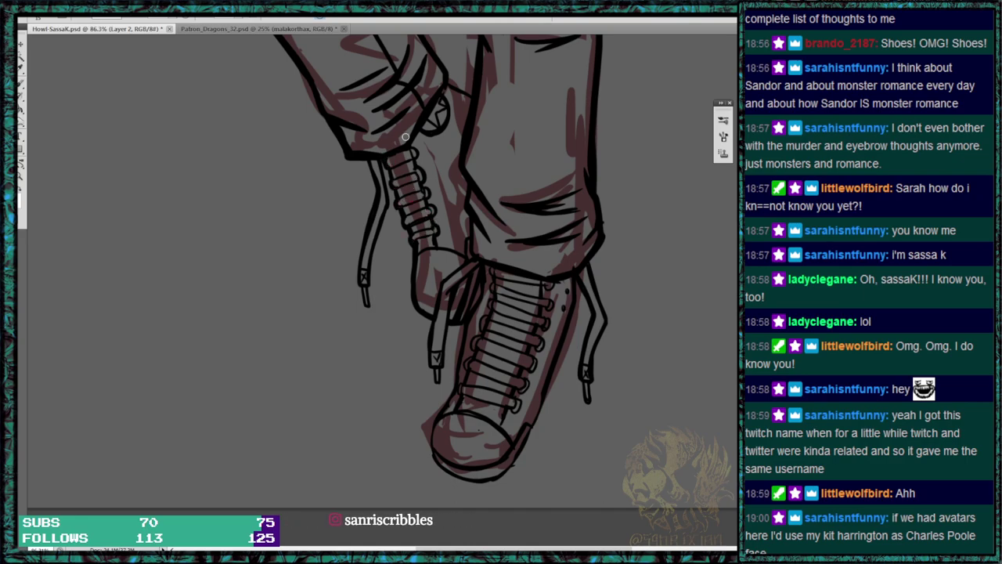
# Thicken the ink outlines around the shoes and trouser cuffs, and ink the short line between the legs beside the star patch.
pyautogui.press('b')
pyautogui.moveTo(567, 261); pyautogui.dragTo(544, 310)
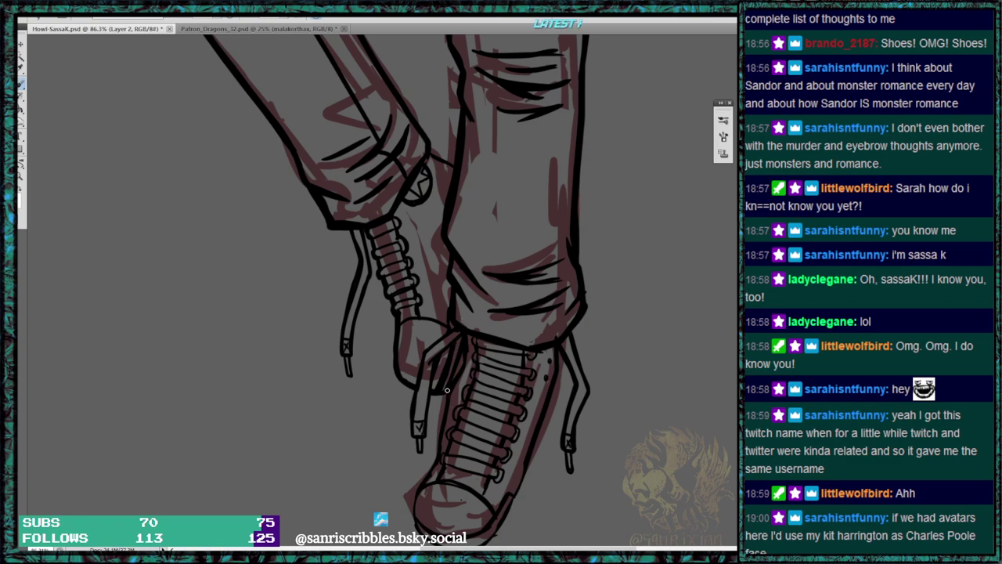
pyautogui.moveTo(525, 420); pyautogui.dragTo(541, 280)
pyautogui.moveTo(454, 315)
pyautogui.mouseDown()
pyautogui.moveTo(432, 348)
pyautogui.moveTo(443, 389)
pyautogui.mouseUp()
pyautogui.moveTo(430, 354)
pyautogui.mouseDown()
pyautogui.moveTo(428, 378)
pyautogui.moveTo(449, 403)
pyautogui.moveTo(485, 409)
pyautogui.mouseUp()
pyautogui.moveTo(428, 385)
pyautogui.mouseDown()
pyautogui.moveTo(449, 405)
pyautogui.moveTo(492, 410)
pyautogui.moveTo(495, 375)
pyautogui.moveTo(482, 406)
pyautogui.moveTo(469, 409)
pyautogui.moveTo(498, 402)
pyautogui.moveTo(519, 378)
pyautogui.moveTo(539, 298)
pyautogui.moveTo(531, 354)
pyautogui.moveTo(544, 309)
pyautogui.moveTo(525, 345)
pyautogui.mouseUp()
pyautogui.moveTo(551, 235); pyautogui.dragTo(530, 388)
pyautogui.moveTo(420, 179); pyautogui.dragTo(445, 193)
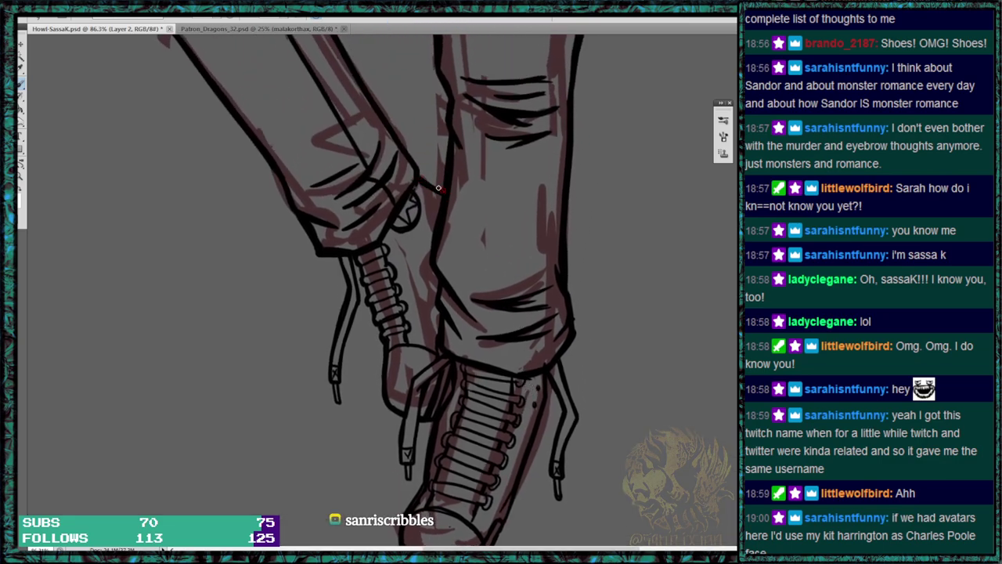
# Draw the vertical ribbing lines across the jacket cuff of the extended arm.
pyautogui.hotkey('ctrl', '-')
pyautogui.moveTo(394, 116); pyautogui.dragTo(383, 313)
pyautogui.moveTo(371, 177)
pyautogui.mouseDown()
pyautogui.moveTo(389, 327)
pyautogui.moveTo(271, 248)
pyautogui.mouseUp()
pyautogui.moveTo(242, 162); pyautogui.dragTo(275, 246)
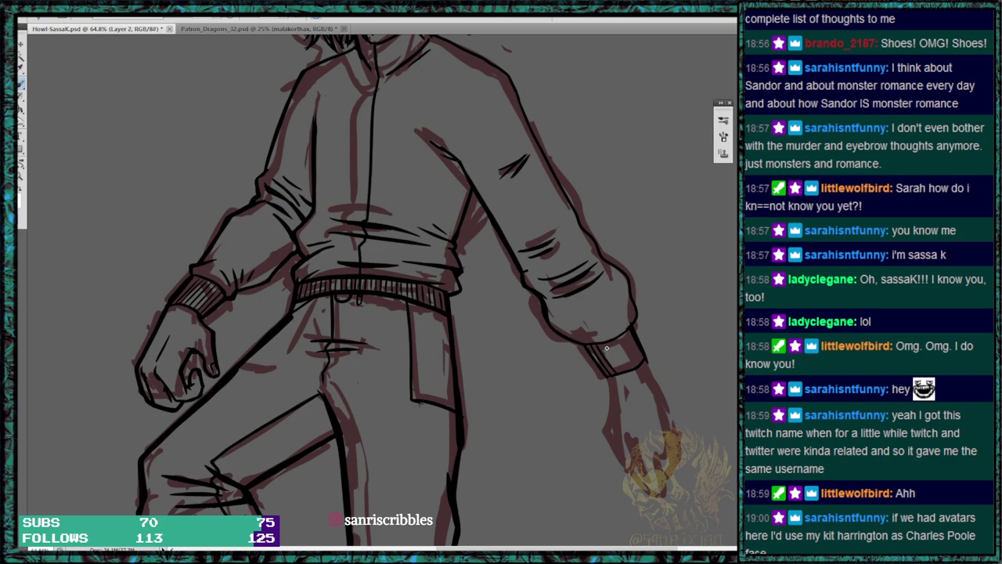
pyautogui.moveTo(608, 343)
pyautogui.mouseDown()
pyautogui.moveTo(621, 371)
pyautogui.moveTo(638, 370)
pyautogui.mouseUp()
pyautogui.moveTo(630, 332); pyautogui.dragTo(643, 363)
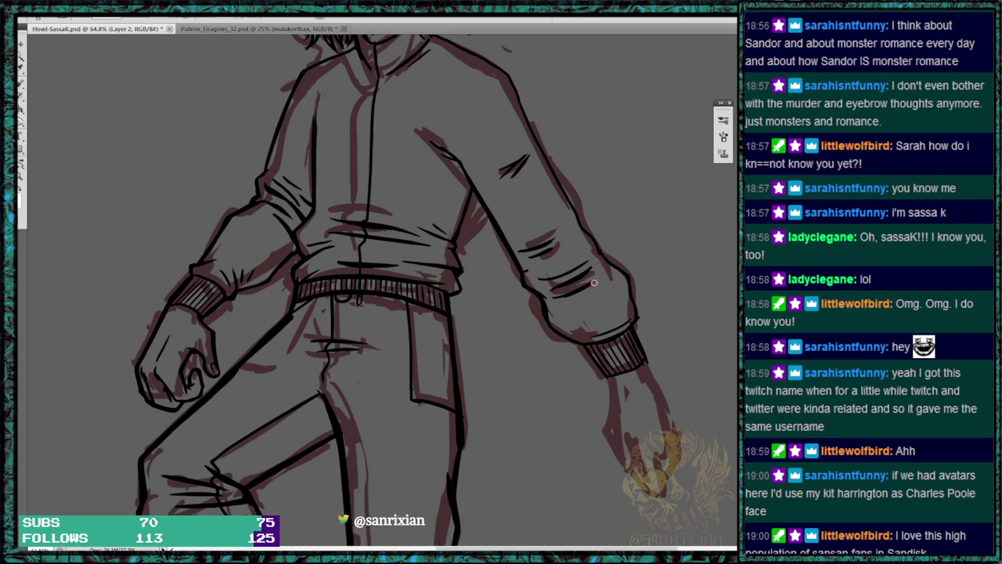
# Thicken the ink outlines of the jacket's shoulders and sleeves, including the underarm fold of the extended arm.
pyautogui.press('b')
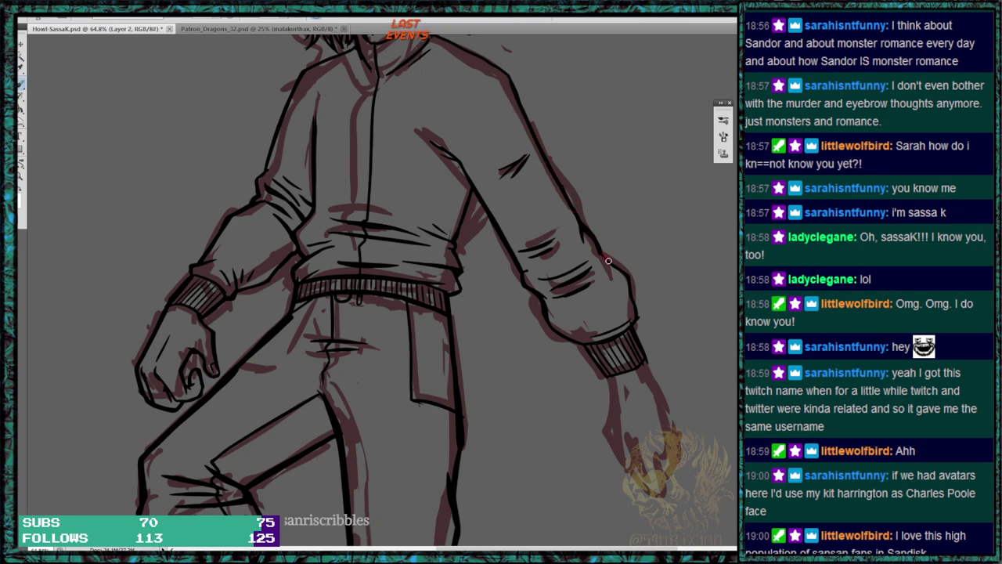
pyautogui.moveTo(556, 170)
pyautogui.mouseDown()
pyautogui.moveTo(579, 345)
pyautogui.moveTo(558, 312)
pyautogui.mouseUp()
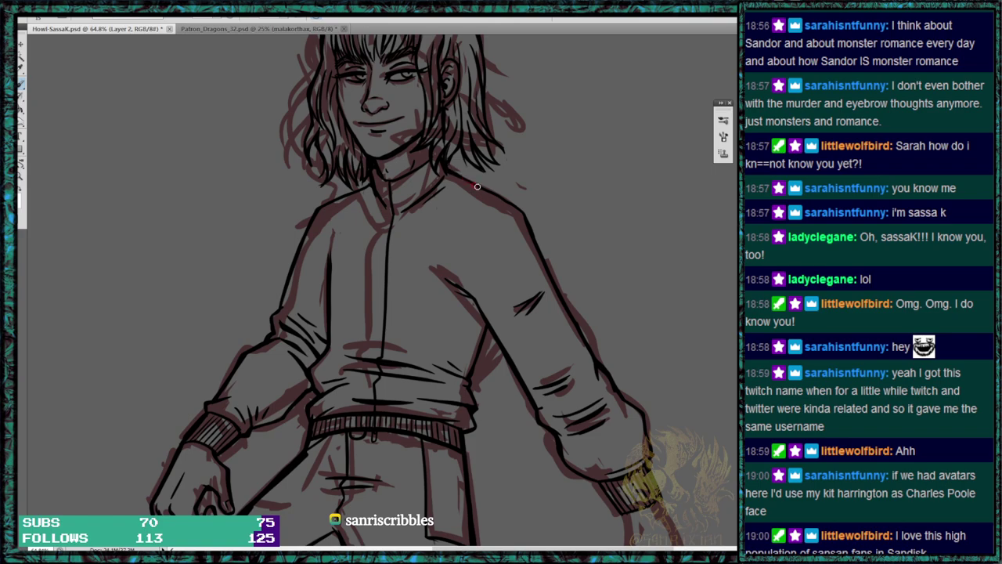
pyautogui.moveTo(523, 216); pyautogui.dragTo(584, 340)
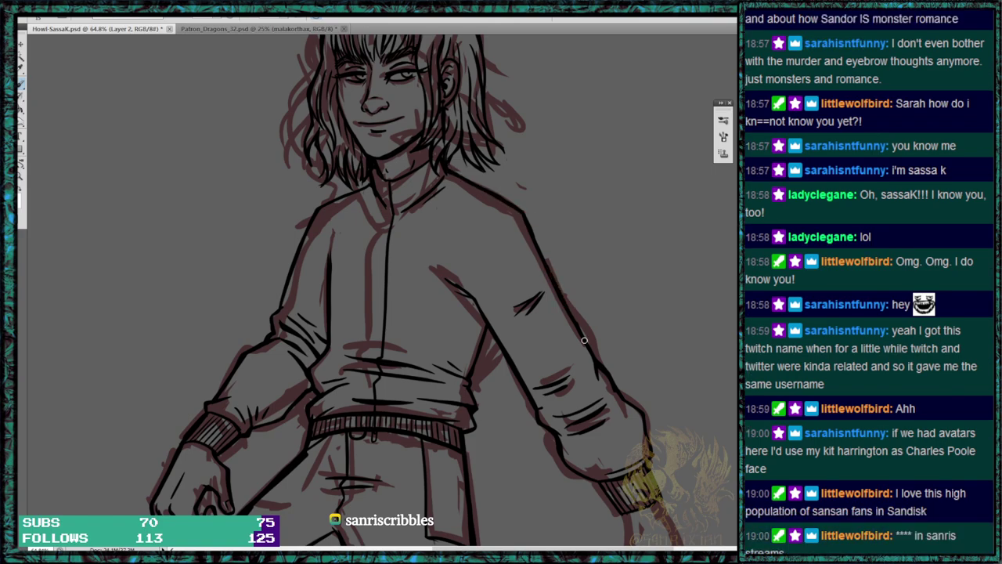
pyautogui.moveTo(280, 300)
pyautogui.mouseDown()
pyautogui.moveTo(309, 213)
pyautogui.moveTo(368, 177)
pyautogui.mouseUp()
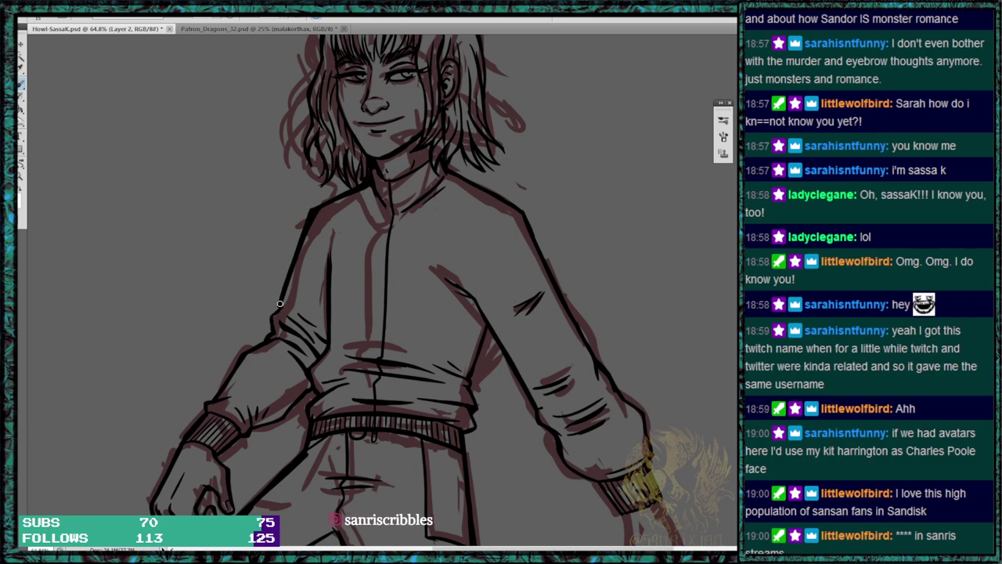
pyautogui.moveTo(277, 309); pyautogui.dragTo(267, 332)
pyautogui.moveTo(546, 372); pyautogui.dragTo(628, 226)
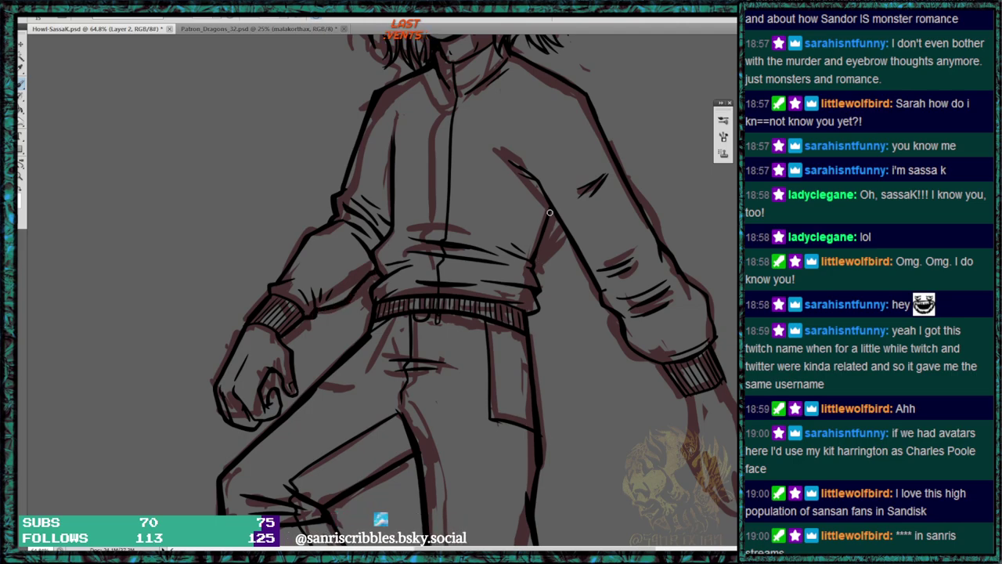
pyautogui.moveTo(549, 214)
pyautogui.mouseDown()
pyautogui.moveTo(534, 316)
pyautogui.moveTo(524, 321)
pyautogui.moveTo(490, 217)
pyautogui.moveTo(506, 162)
pyautogui.mouseUp()
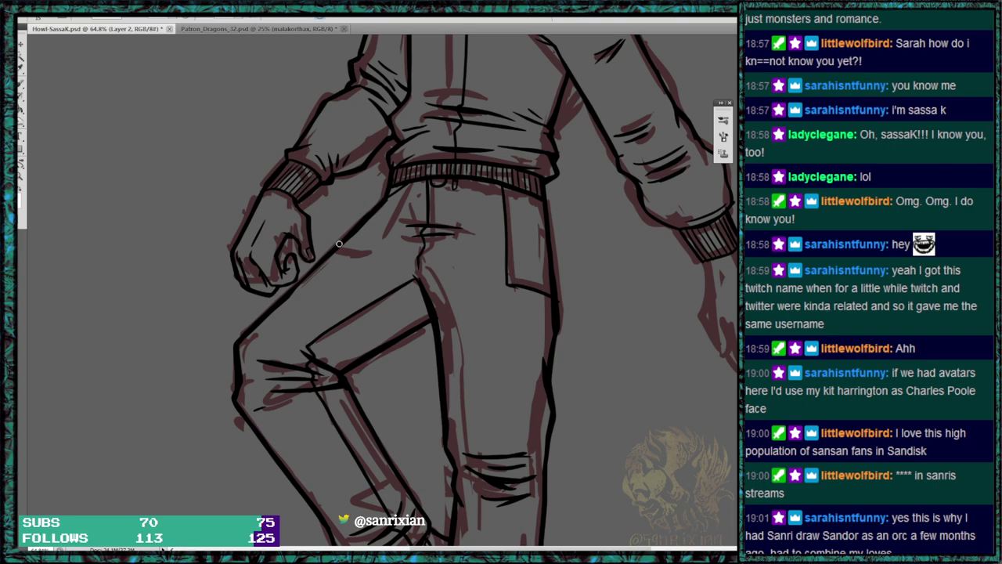
# Ink the trousers' pocket on the raised-leg hip and the pocket opening lines on the opposite hip.
pyautogui.press('b')
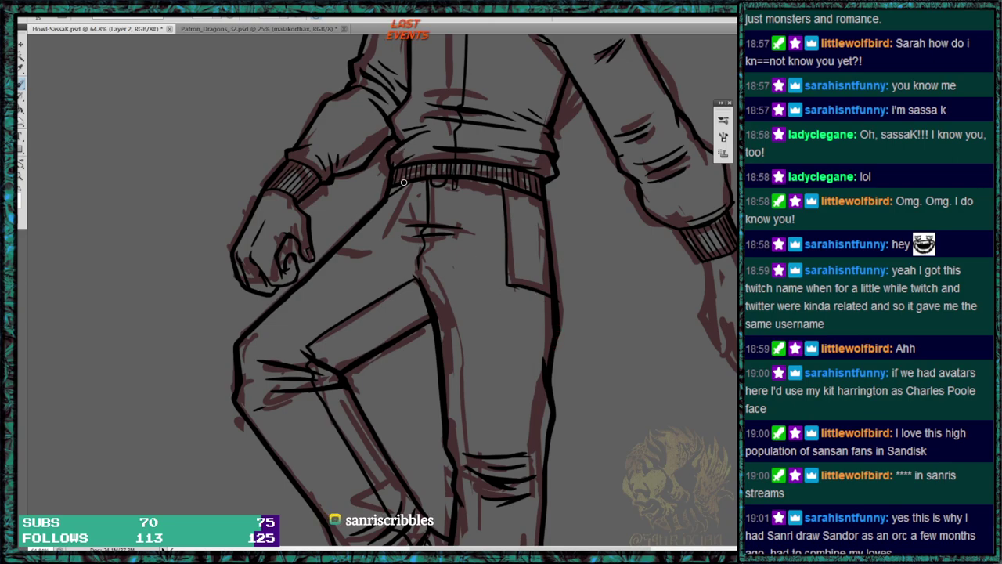
pyautogui.moveTo(382, 228)
pyautogui.mouseDown()
pyautogui.moveTo(353, 257)
pyautogui.moveTo(363, 233)
pyautogui.moveTo(338, 242)
pyautogui.moveTo(355, 256)
pyautogui.mouseUp()
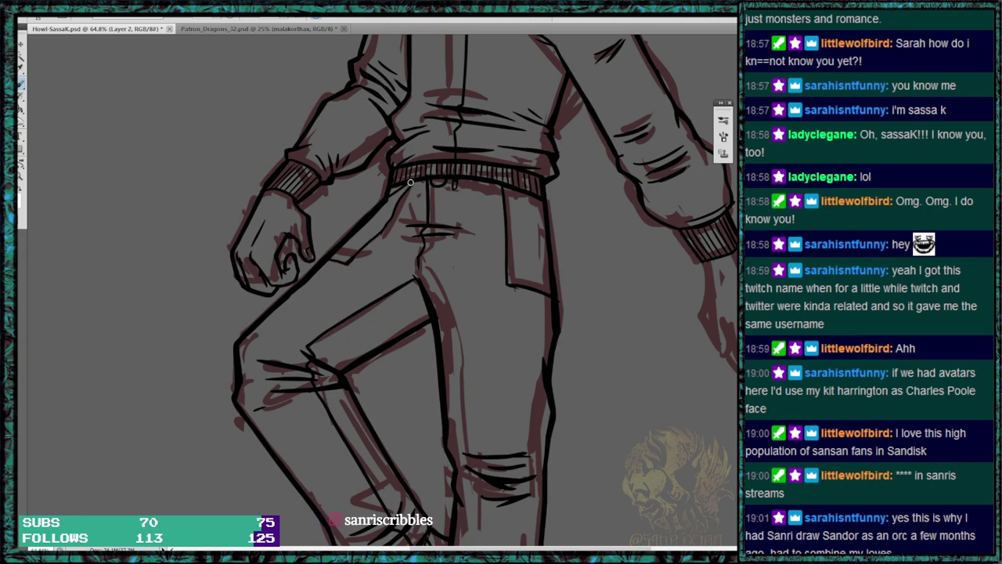
pyautogui.moveTo(520, 191); pyautogui.dragTo(546, 220)
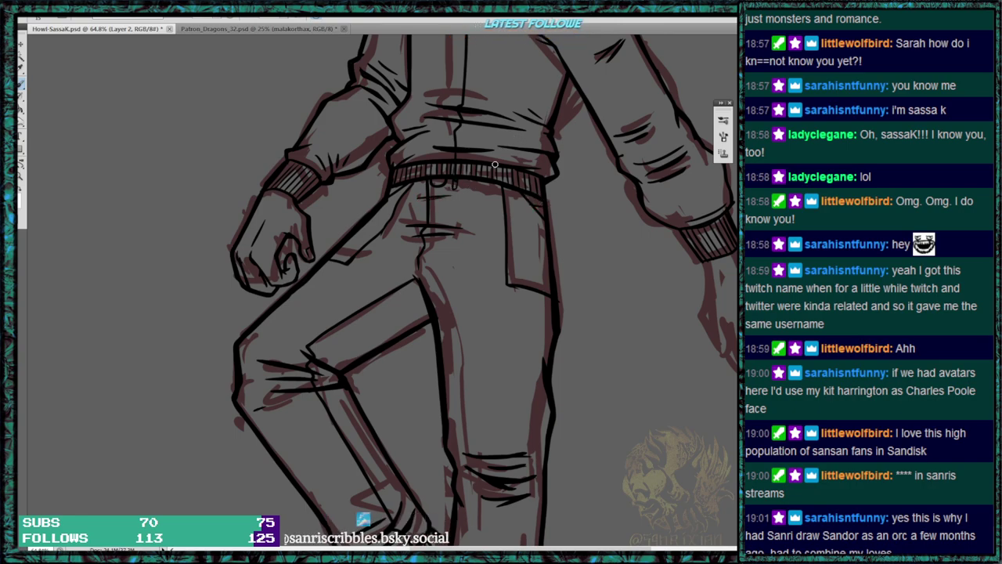
# Draw a second line along the jacket's front closure and fill in small teeth marks to form the zipper.
pyautogui.moveTo(462, 147)
pyautogui.mouseDown()
pyautogui.moveTo(445, 298)
pyautogui.moveTo(414, 316)
pyautogui.mouseUp()
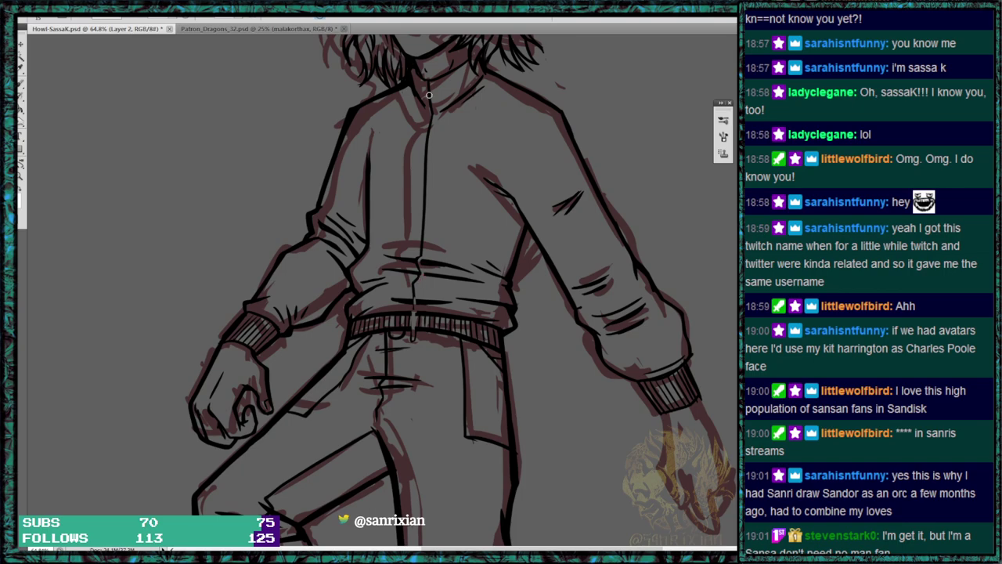
pyautogui.press('b')
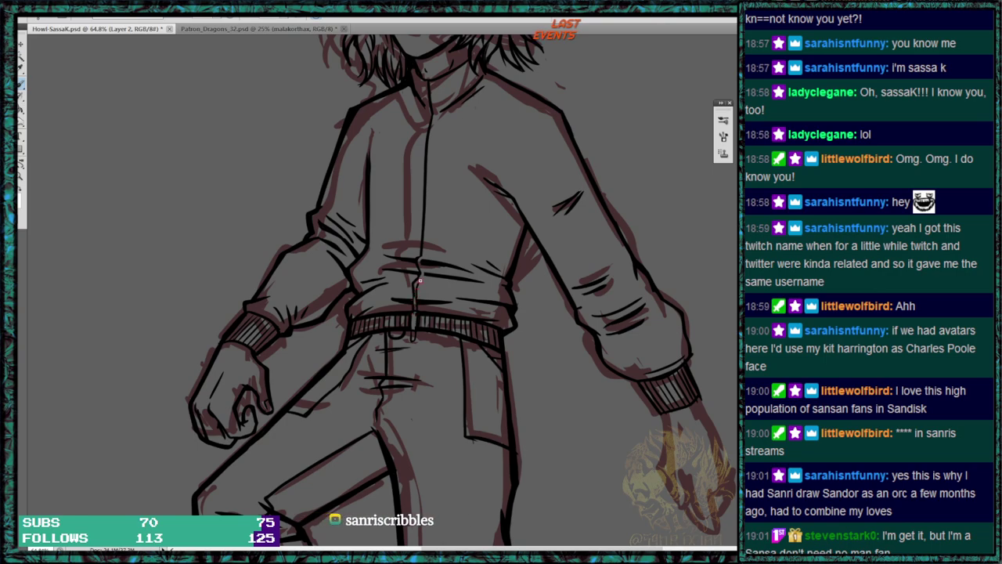
pyautogui.moveTo(424, 264); pyautogui.dragTo(436, 112)
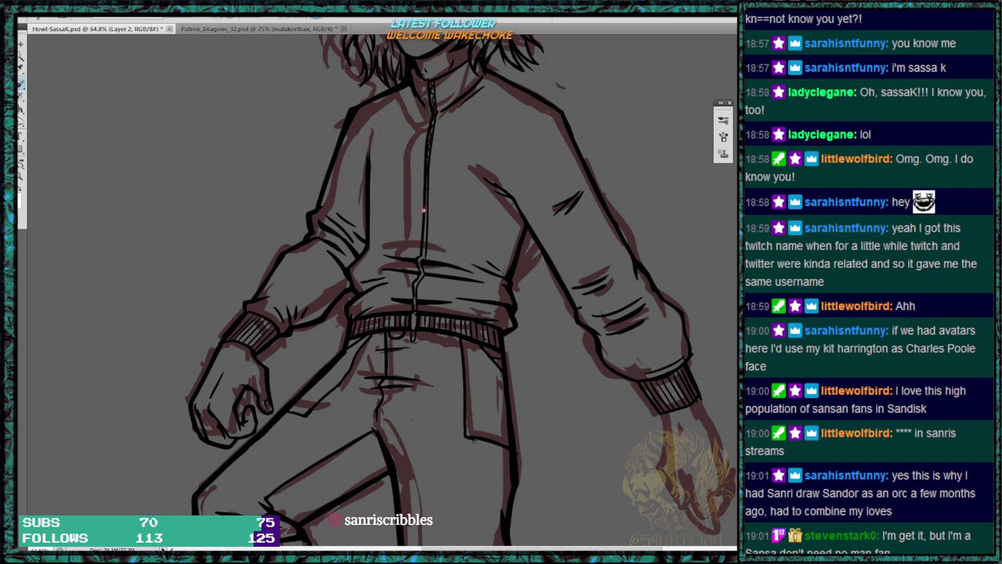
pyautogui.moveTo(419, 275); pyautogui.dragTo(415, 288)
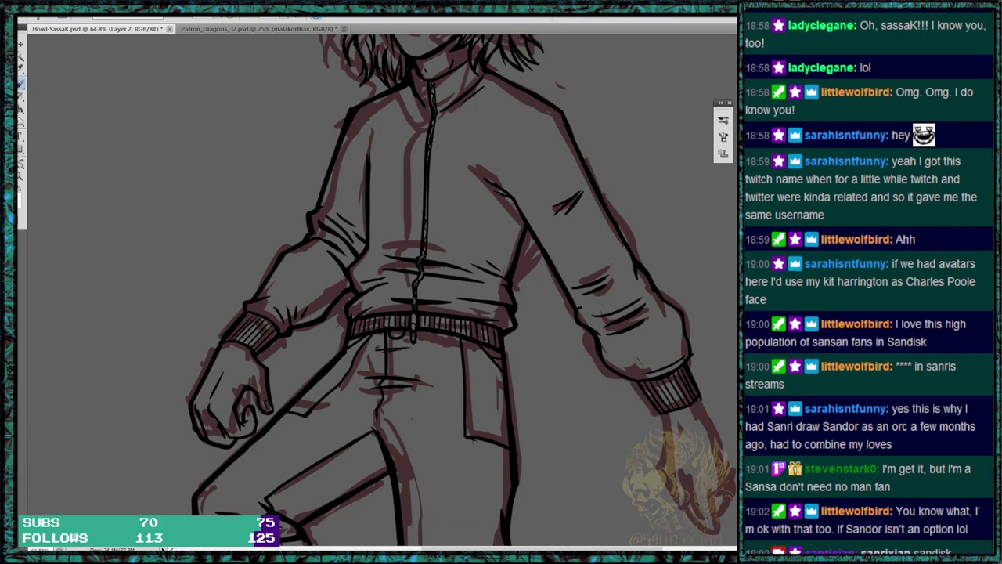
# Ink thin curved armhole seams at both shoulders of the jacket.
pyautogui.moveTo(559, 196); pyautogui.dragTo(517, 359)
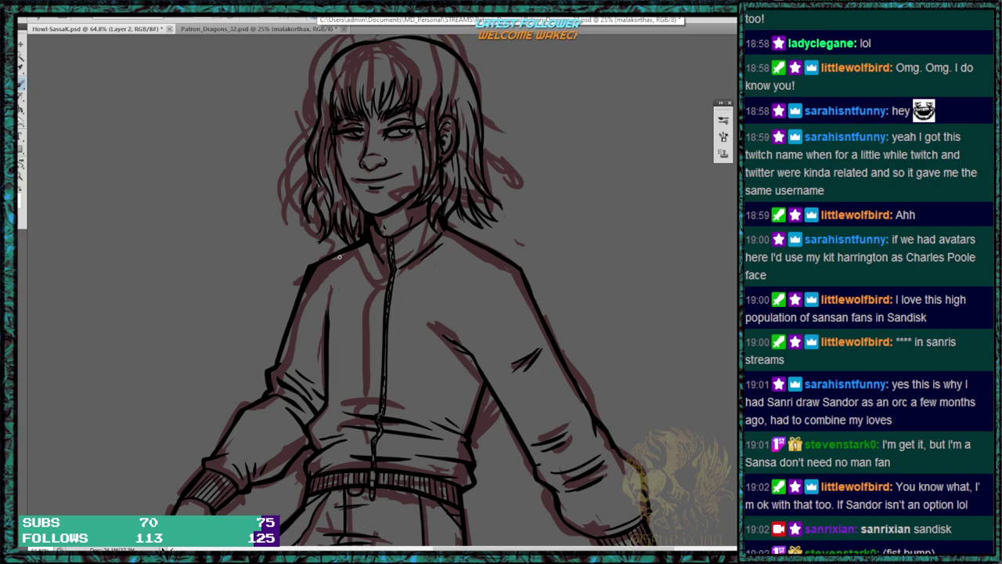
pyautogui.moveTo(355, 165); pyautogui.dragTo(338, 208)
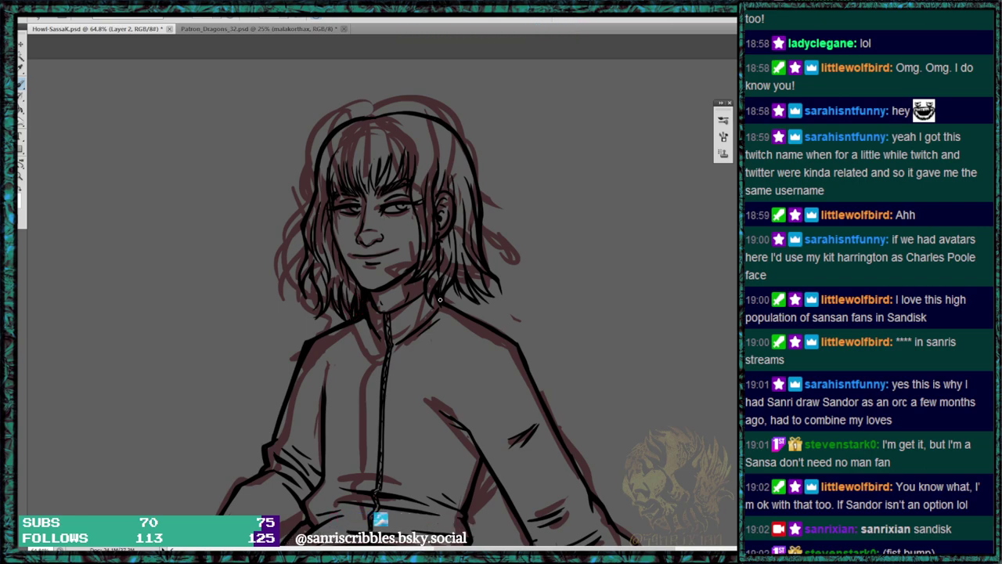
pyautogui.moveTo(521, 383); pyautogui.dragTo(539, 196)
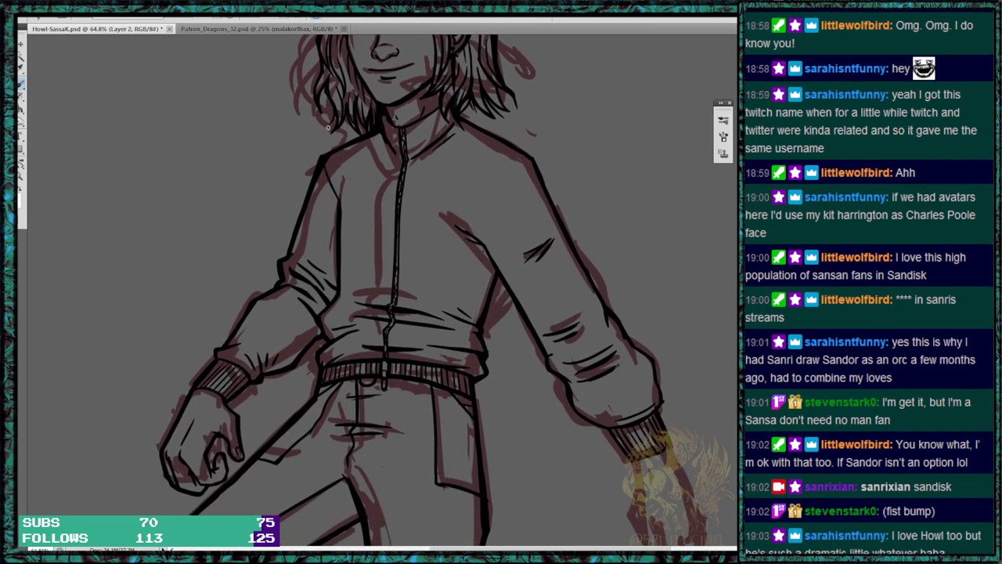
pyautogui.moveTo(530, 157)
pyautogui.mouseDown()
pyautogui.moveTo(475, 196)
pyautogui.moveTo(467, 239)
pyautogui.mouseUp()
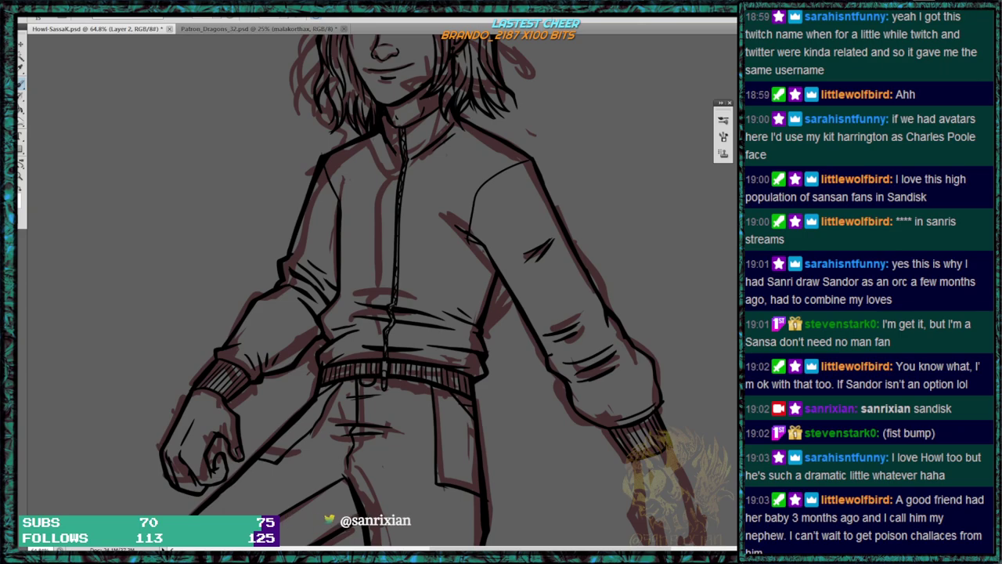
# Hide the red rough sketch and draw thin wavy side seams down both sides of the jacket to the waistband.
pyautogui.moveTo(403, 336); pyautogui.dragTo(624, 179)
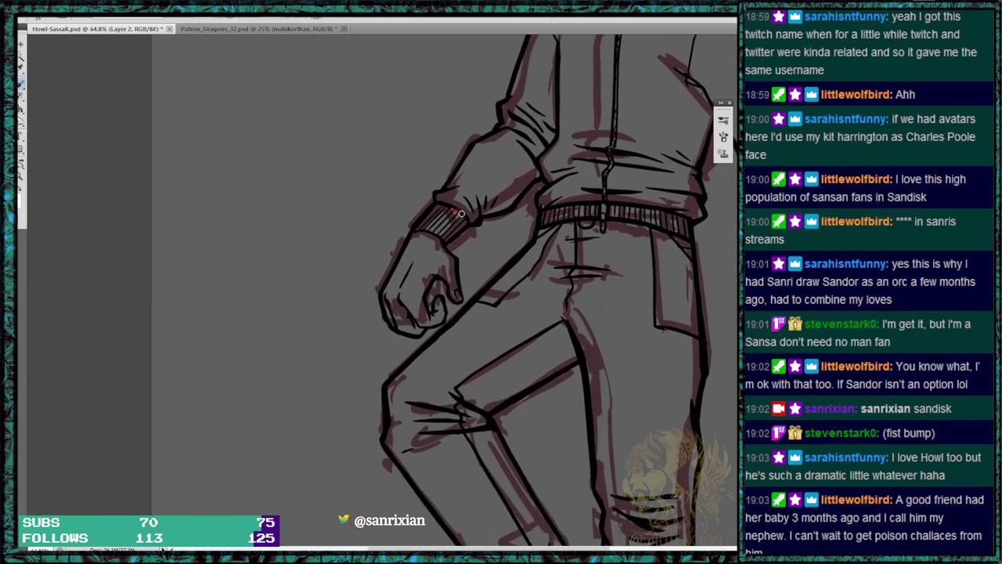
pyautogui.moveTo(580, 391); pyautogui.dragTo(521, 220)
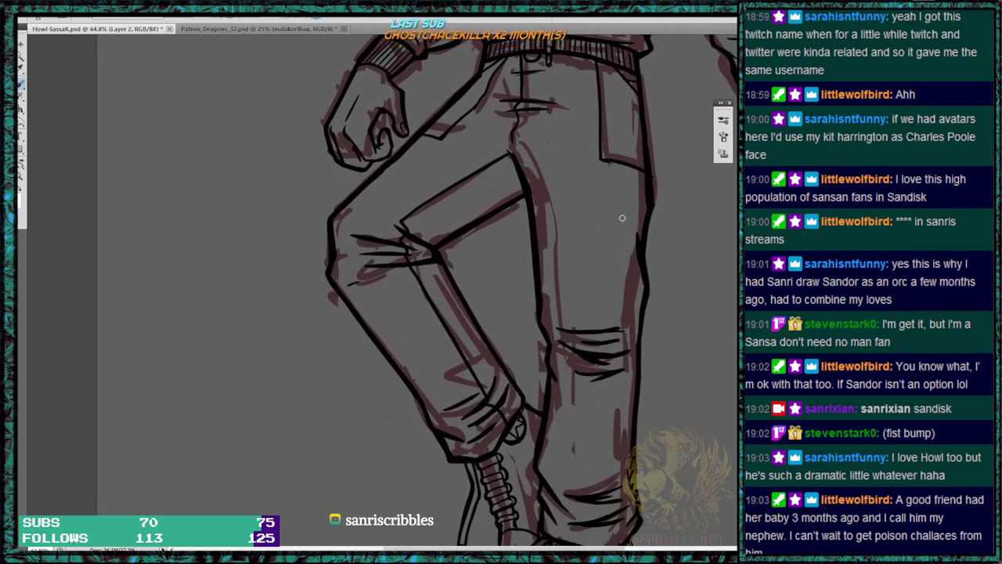
pyautogui.moveTo(609, 217); pyautogui.dragTo(541, 365)
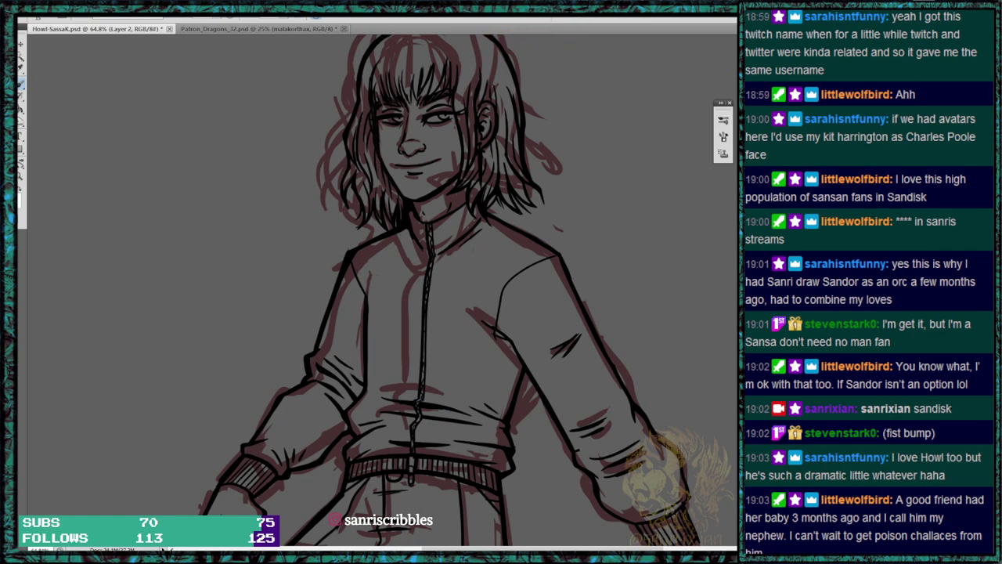
pyautogui.hotkey('ctrl', ',')
pyautogui.moveTo(590, 277)
pyautogui.mouseDown()
pyautogui.moveTo(587, 327)
pyautogui.moveTo(588, 298)
pyautogui.moveTo(591, 305)
pyautogui.mouseUp()
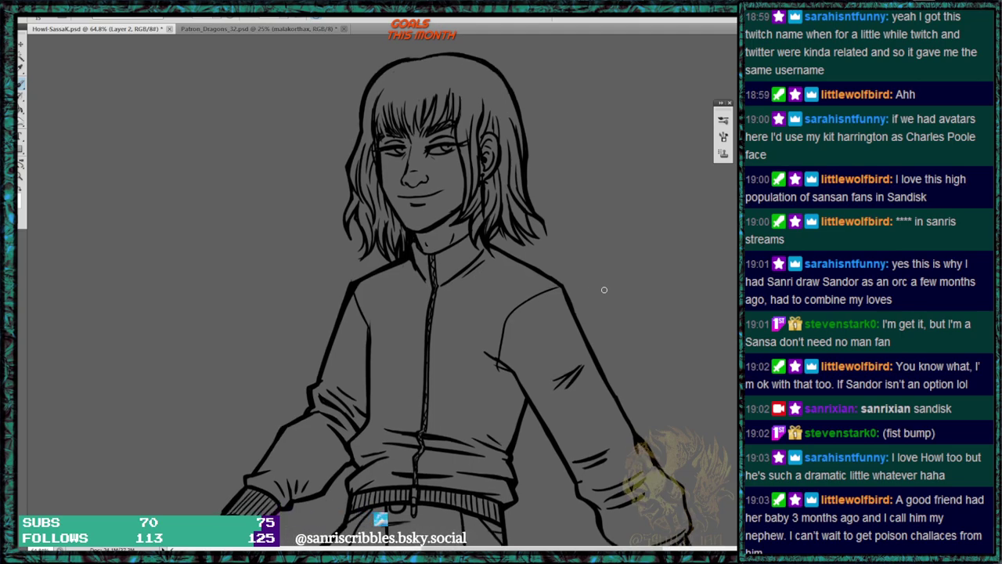
pyautogui.moveTo(493, 417); pyautogui.dragTo(480, 490)
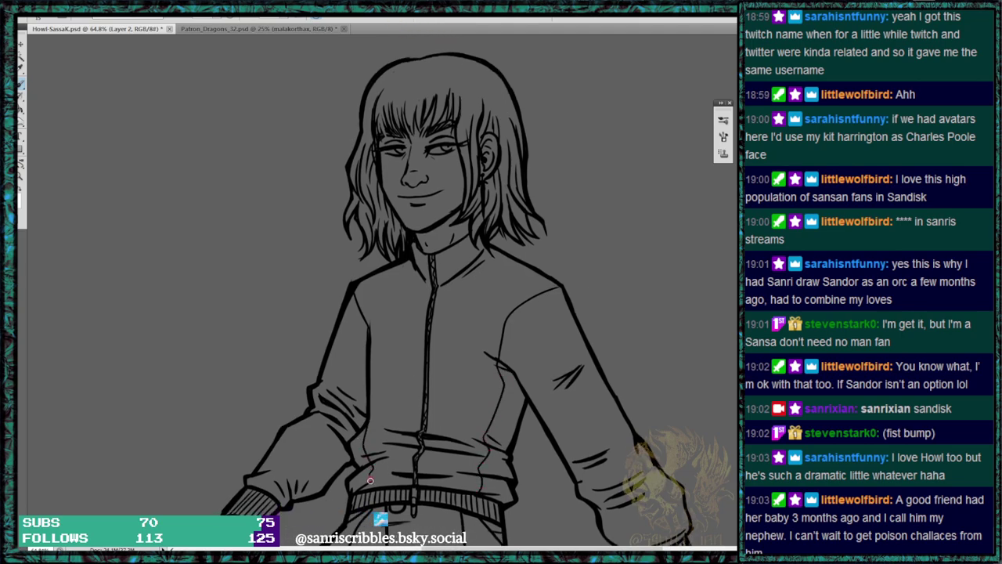
# Show the red rough sketch again and ink the outline and fingers of the extended arm's hand.
pyautogui.moveTo(609, 378); pyautogui.dragTo(566, 246)
pyautogui.hotkey('ctrl', ',')
pyautogui.moveTo(707, 443); pyautogui.dragTo(675, 295)
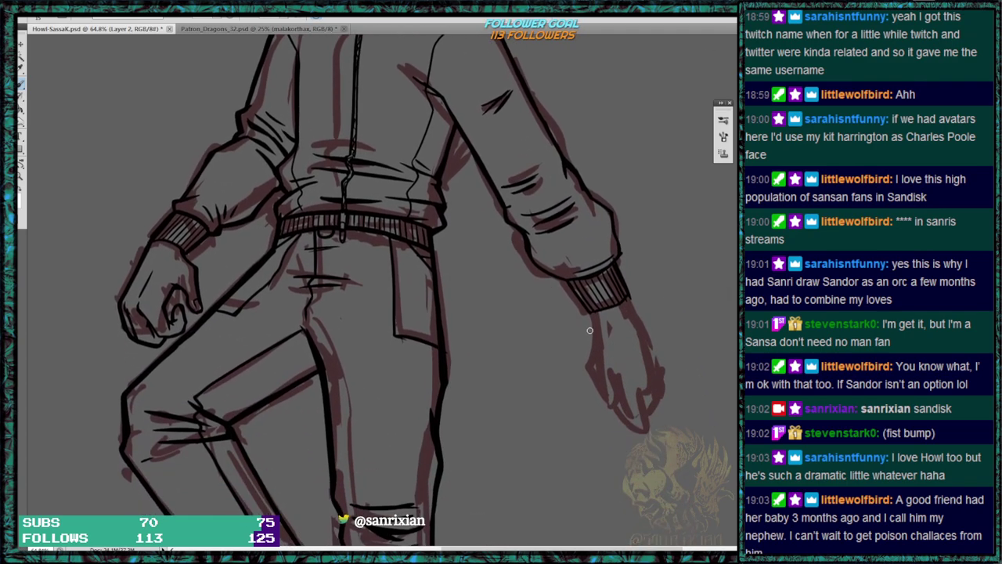
pyautogui.moveTo(593, 317)
pyautogui.mouseDown()
pyautogui.moveTo(587, 366)
pyautogui.moveTo(620, 400)
pyautogui.moveTo(619, 383)
pyautogui.mouseUp()
pyautogui.moveTo(632, 304); pyautogui.dragTo(664, 383)
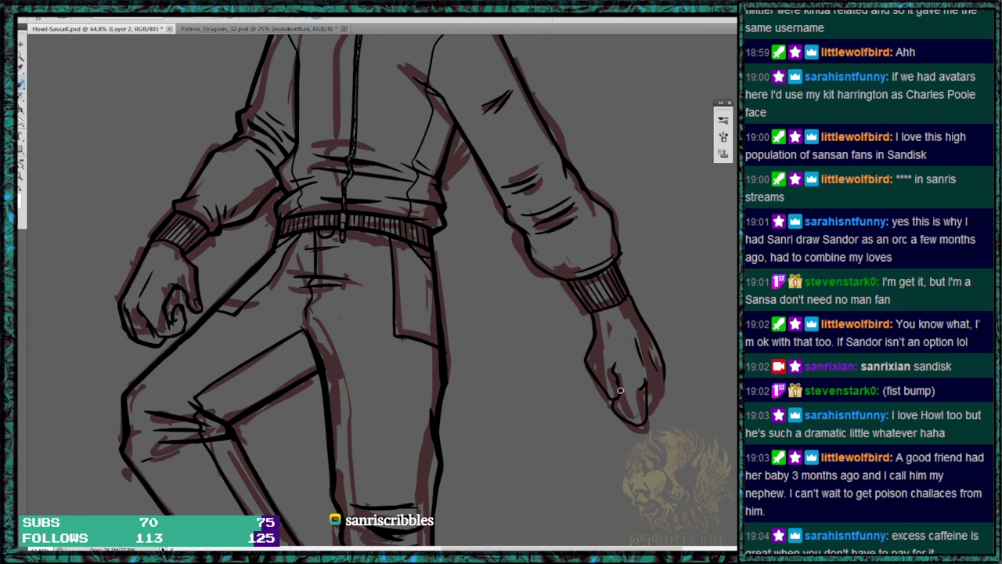
pyautogui.moveTo(648, 423); pyautogui.dragTo(664, 374)
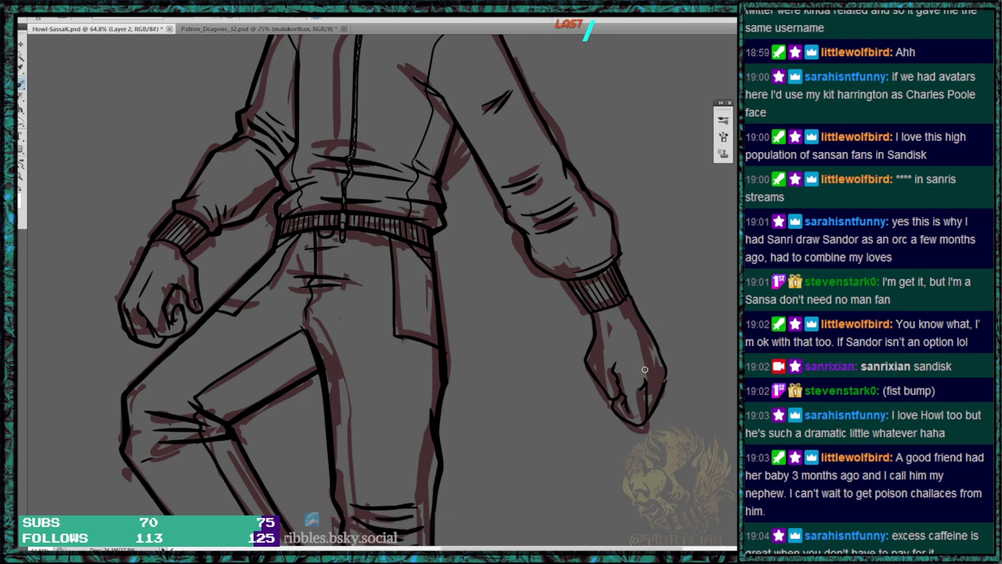
# Erase the stray line at the extended hand's first fingertip and redraw the fingertip.
pyautogui.press('e')
pyautogui.moveTo(615, 392)
pyautogui.mouseDown()
pyautogui.moveTo(611, 399)
pyautogui.moveTo(613, 371)
pyautogui.moveTo(606, 399)
pyautogui.mouseUp()
pyautogui.press('b')
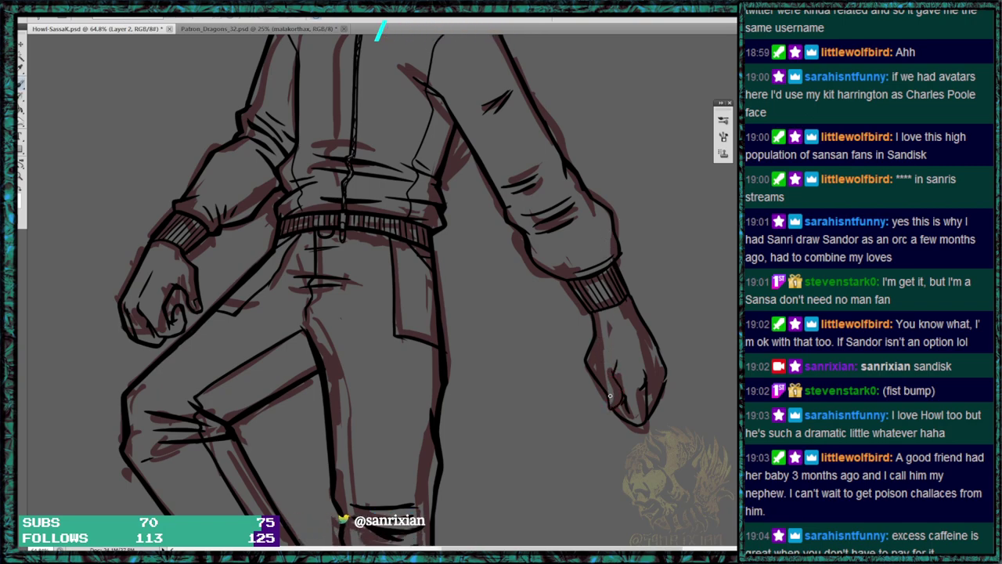
pyautogui.moveTo(609, 403)
pyautogui.mouseDown()
pyautogui.moveTo(613, 391)
pyautogui.moveTo(619, 411)
pyautogui.moveTo(615, 378)
pyautogui.mouseUp()
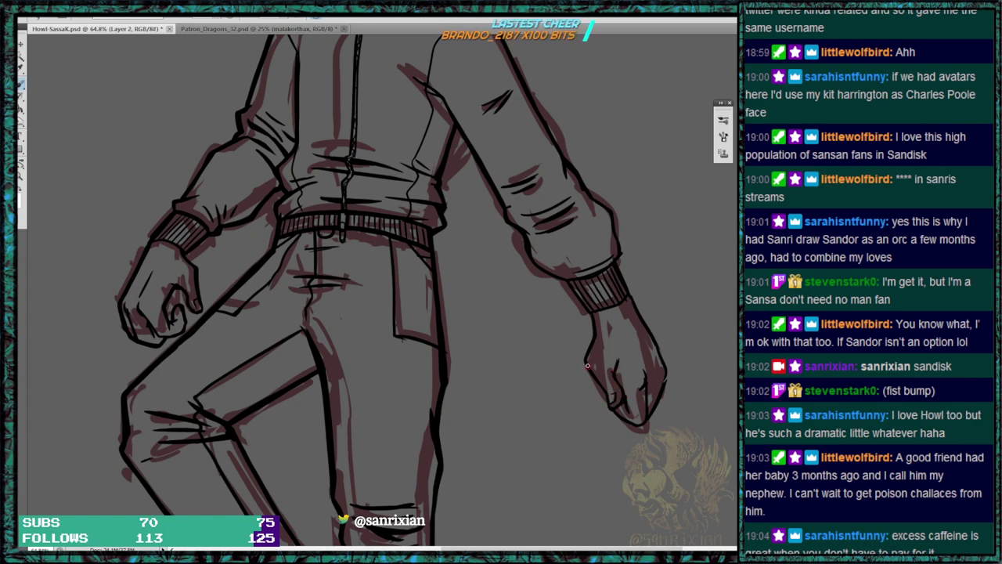
# Thicken the ink outlines of the extended arm's wrist, cuff and back of the hand.
pyautogui.moveTo(589, 315); pyautogui.dragTo(595, 329)
pyautogui.moveTo(627, 297); pyautogui.dragTo(653, 346)
pyautogui.moveTo(617, 260); pyautogui.dragTo(643, 323)
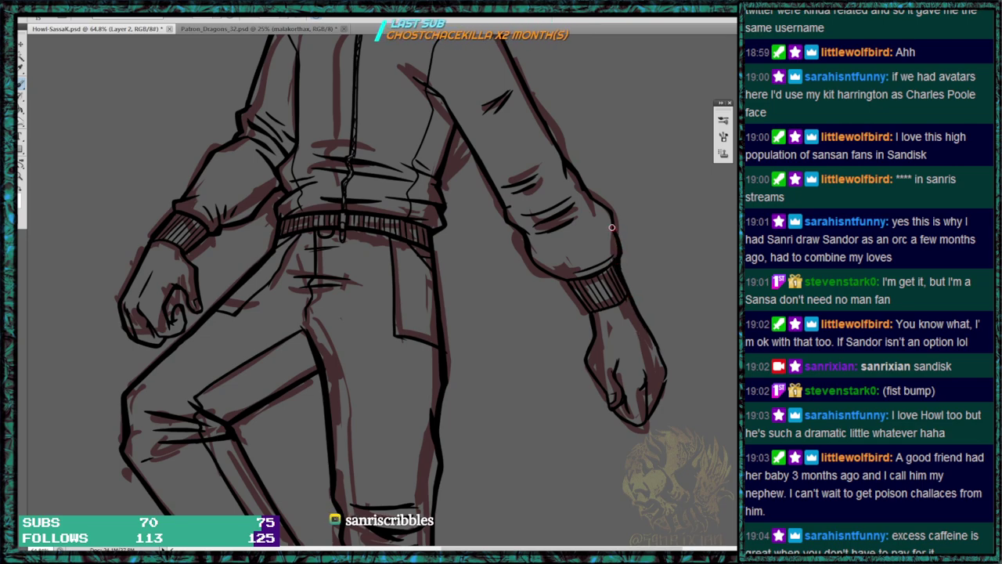
# Refine the inner edge of the extended arm's cuff and the outer knuckle outline of its hand.
pyautogui.moveTo(560, 277); pyautogui.dragTo(583, 305)
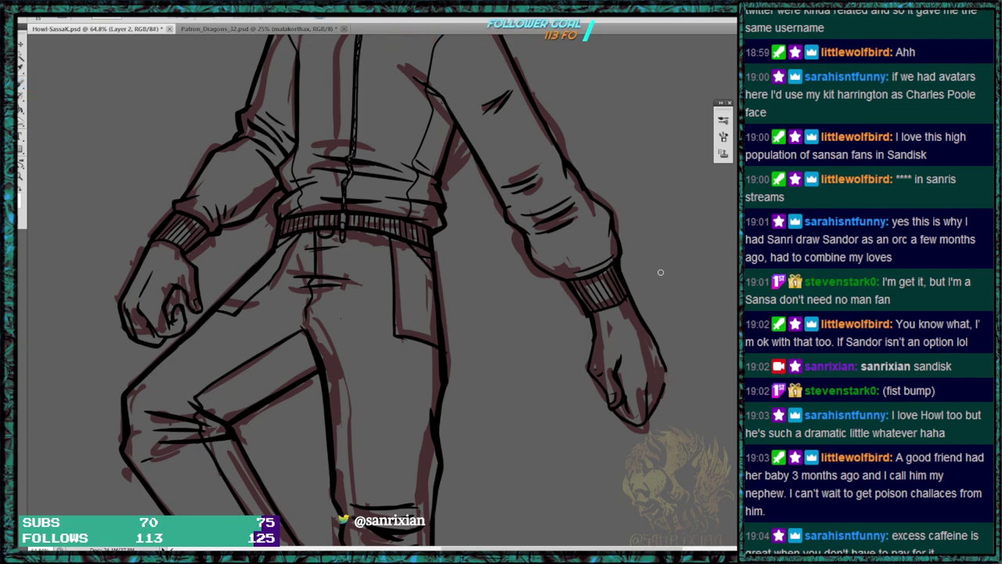
pyautogui.moveTo(665, 369); pyautogui.dragTo(664, 383)
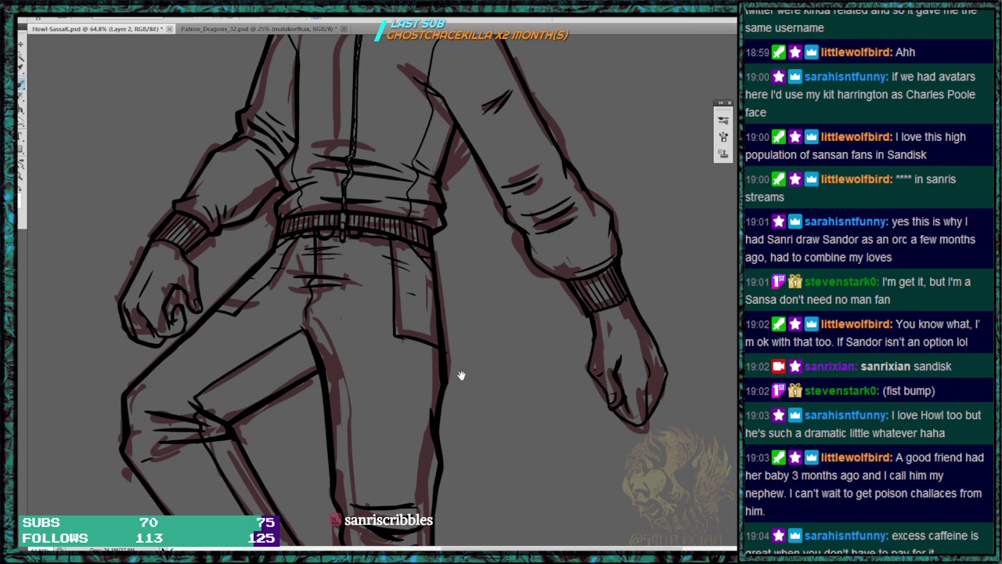
# Select the crotch fold lines of the trousers, warp them to reshape the leg junction, and clear the selection.
pyautogui.moveTo(462, 377); pyautogui.dragTo(478, 259)
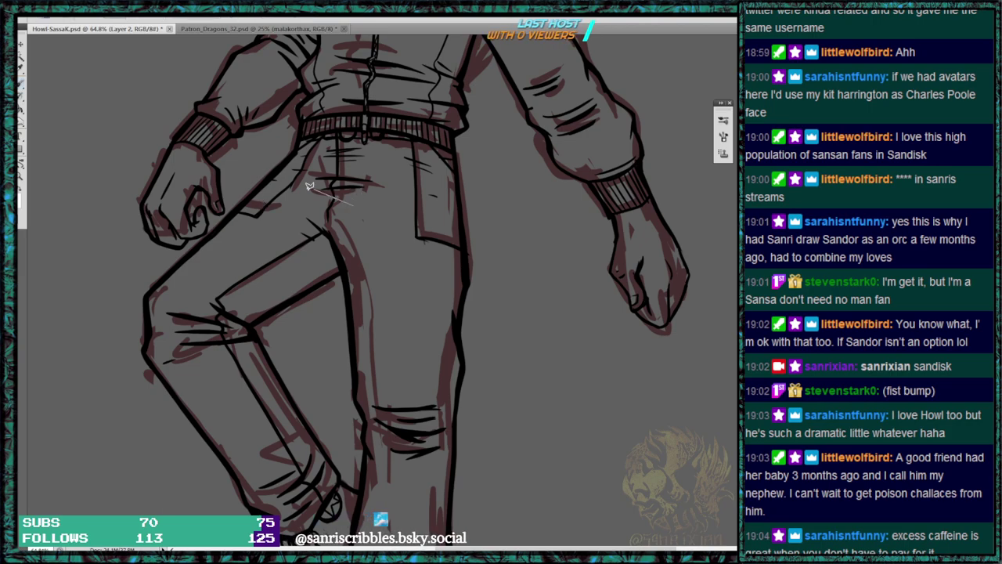
pyautogui.moveTo(355, 266)
pyautogui.mouseDown()
pyautogui.moveTo(375, 221)
pyautogui.moveTo(354, 205)
pyautogui.mouseUp()
pyautogui.hotkey('ctrl', 't')
pyautogui.click(513, 18)
pyautogui.moveTo(313, 249); pyautogui.dragTo(308, 256)
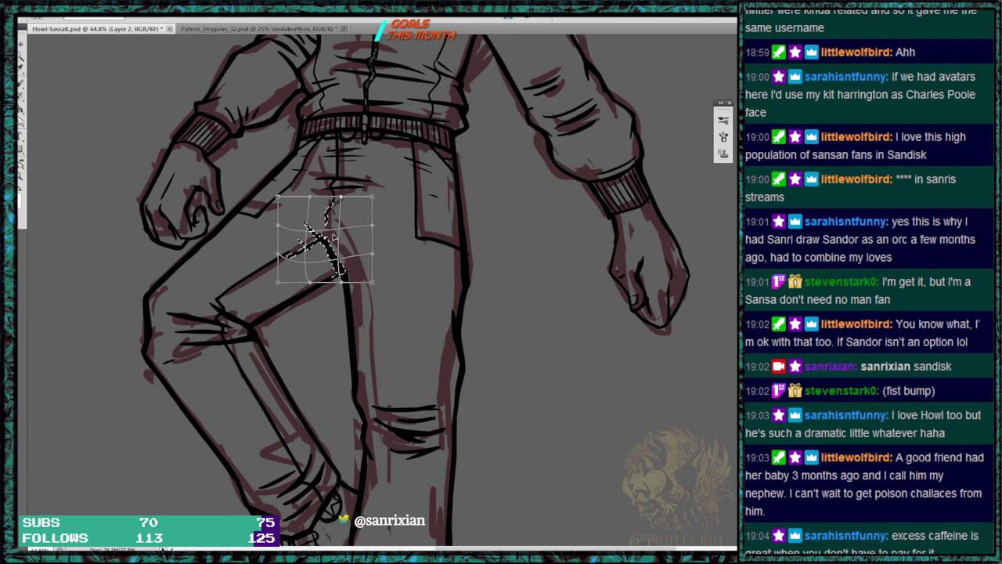
pyautogui.click(555, 20)
pyautogui.press('Return')
pyautogui.hotkey('ctrl', 'd')
pyautogui.press('b')
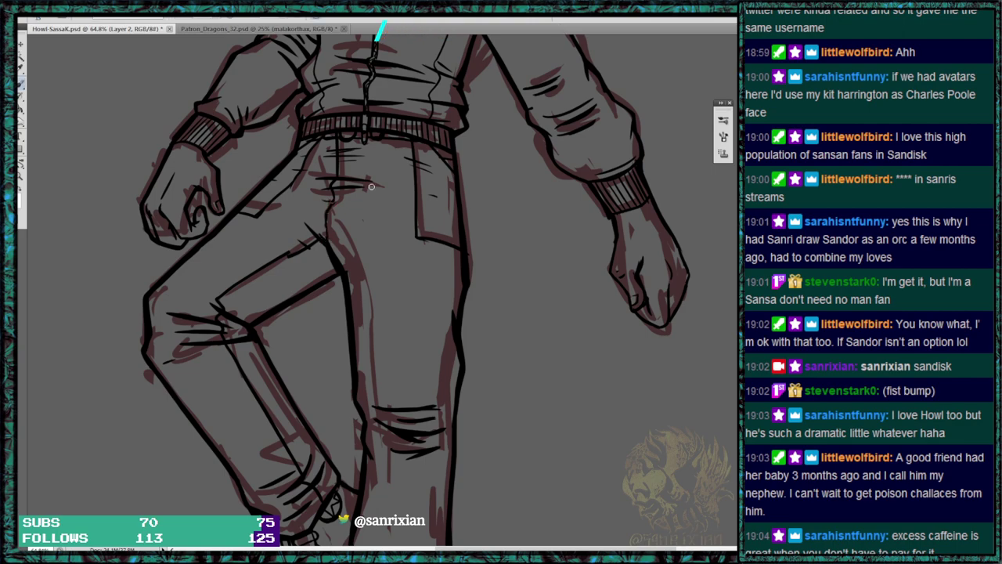
# Hide the red rough sketch and check the line art of the whole figure.
pyautogui.scroll(-2, 394, 217)
pyautogui.moveTo(394, 217); pyautogui.dragTo(445, 306)
pyautogui.scroll(-2, 446, 306)
pyautogui.moveTo(468, 353)
pyautogui.mouseDown()
pyautogui.moveTo(378, 159)
pyautogui.moveTo(450, 286)
pyautogui.moveTo(439, 242)
pyautogui.mouseUp()
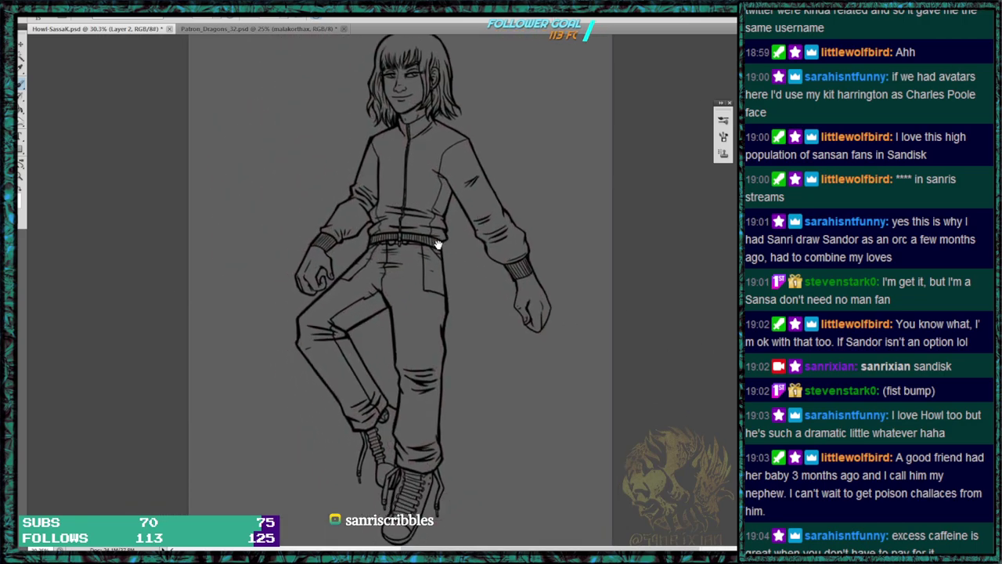
# Select the extended hand below the cuff, warp it slightly shorter and narrower at the fingers, and clear the selection.
pyautogui.scroll(4, 445, 242)
pyautogui.scroll(2, 459, 266)
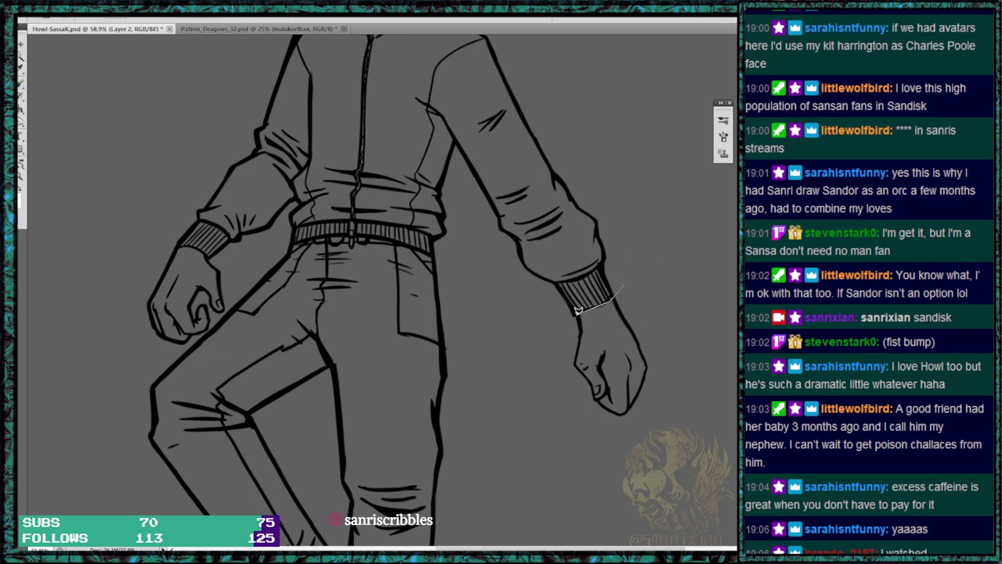
pyautogui.click(559, 330)
pyautogui.click(559, 395)
pyautogui.click(627, 278)
pyautogui.hotkey('ctrl', 't')
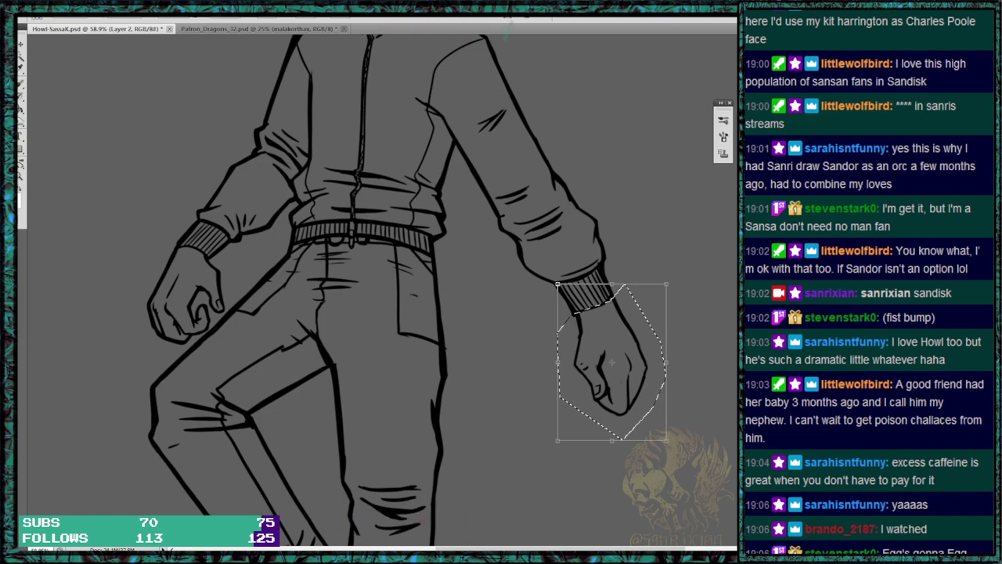
pyautogui.click(507, 17)
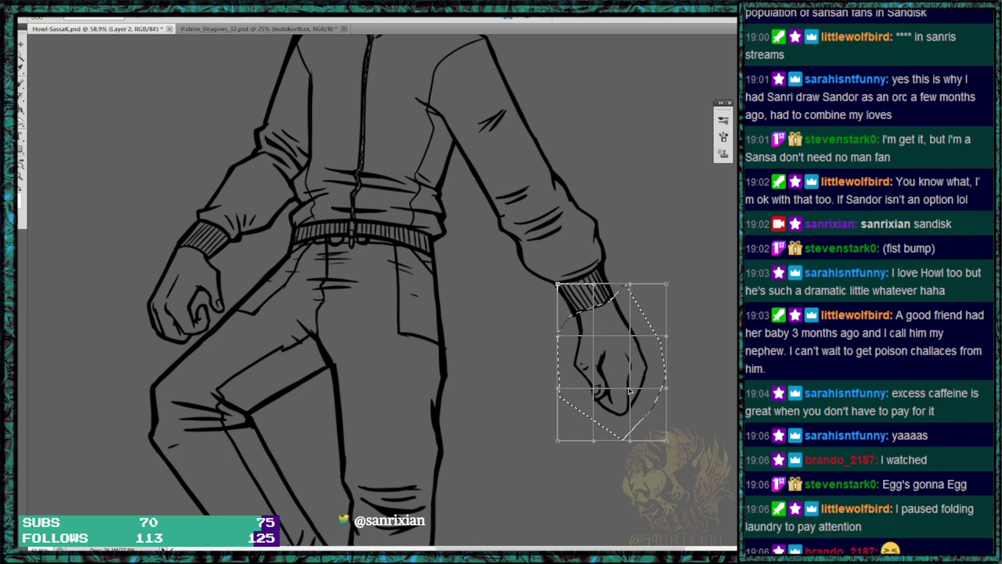
pyautogui.moveTo(667, 444); pyautogui.dragTo(662, 422)
pyautogui.moveTo(558, 336); pyautogui.dragTo(565, 328)
pyautogui.moveTo(666, 284); pyautogui.dragTo(618, 274)
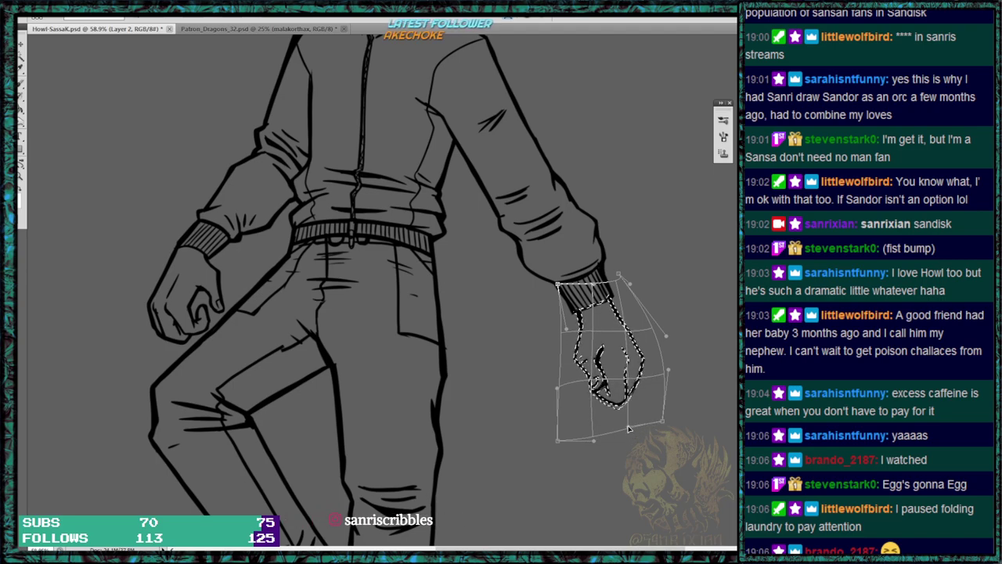
pyautogui.click(541, 19)
pyautogui.hotkey('ctrl', 'd')
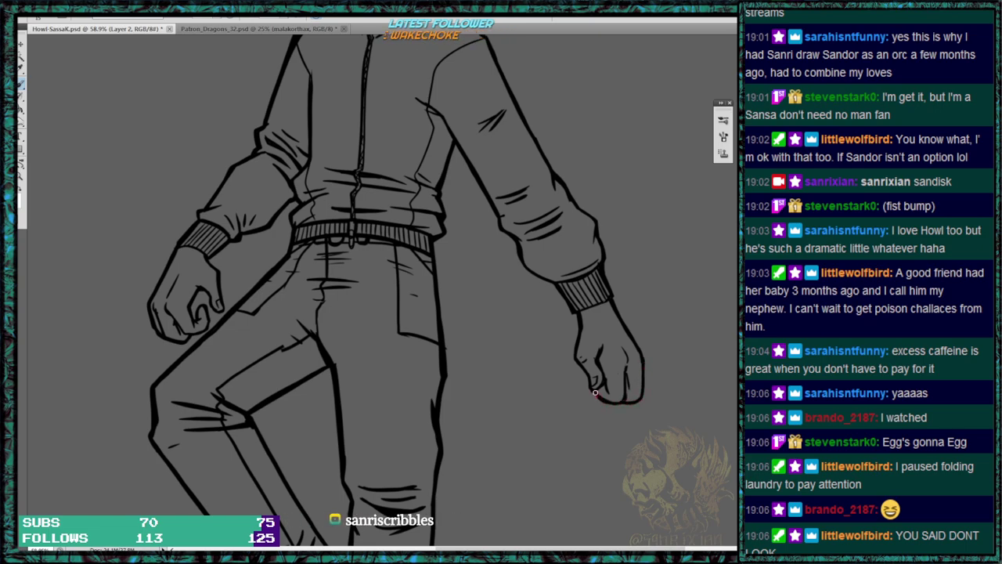
# Select the background plus the enclosed gaps around the arm and legs, and invert the selection to isolate the figure.
pyautogui.moveTo(523, 237); pyautogui.dragTo(619, 462)
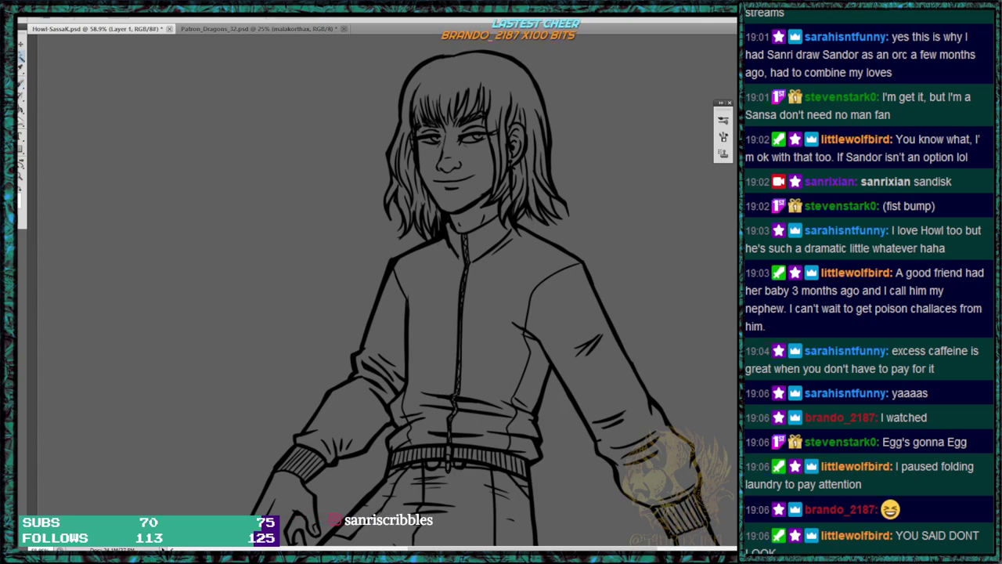
pyautogui.hotkey('ctrl', 'shift', 'alt', 'n')
pyautogui.click(663, 365)
pyautogui.scroll(-3, 665, 365)
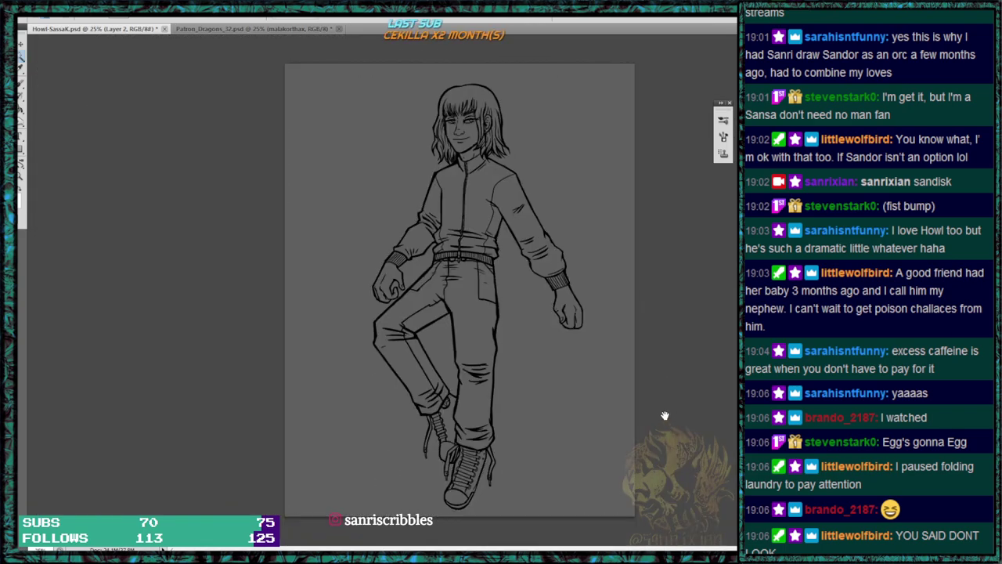
pyautogui.keyDown('shift'); pyautogui.click(451, 350); pyautogui.keyUp('shift')
pyautogui.keyDown('shift'); pyautogui.click(414, 279); pyautogui.keyUp('shift')
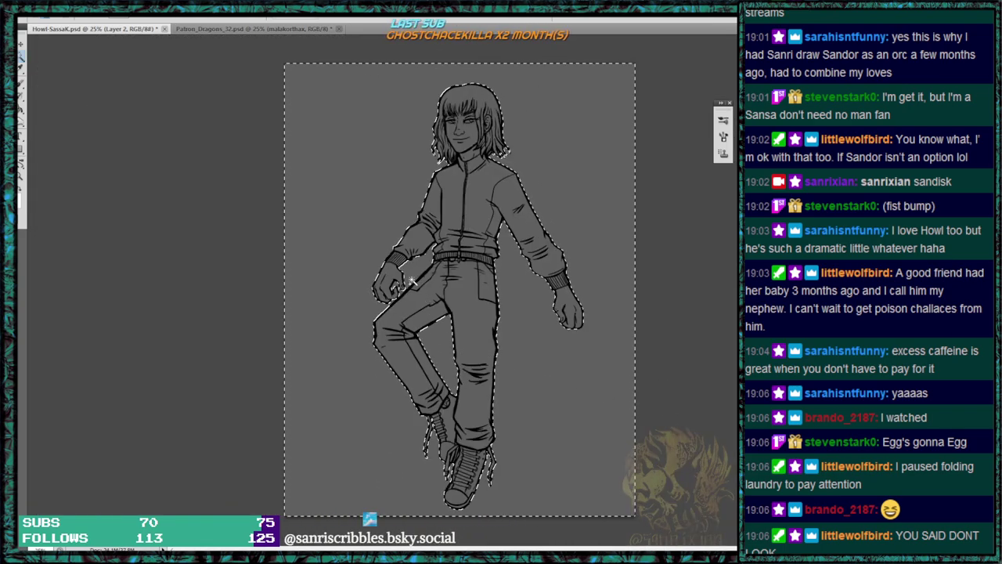
pyautogui.hotkey('ctrl', 'shift', 'i')
# Create a new layer beneath the line art, keeping the figure selection active.
pyautogui.hotkey('alt', '[')
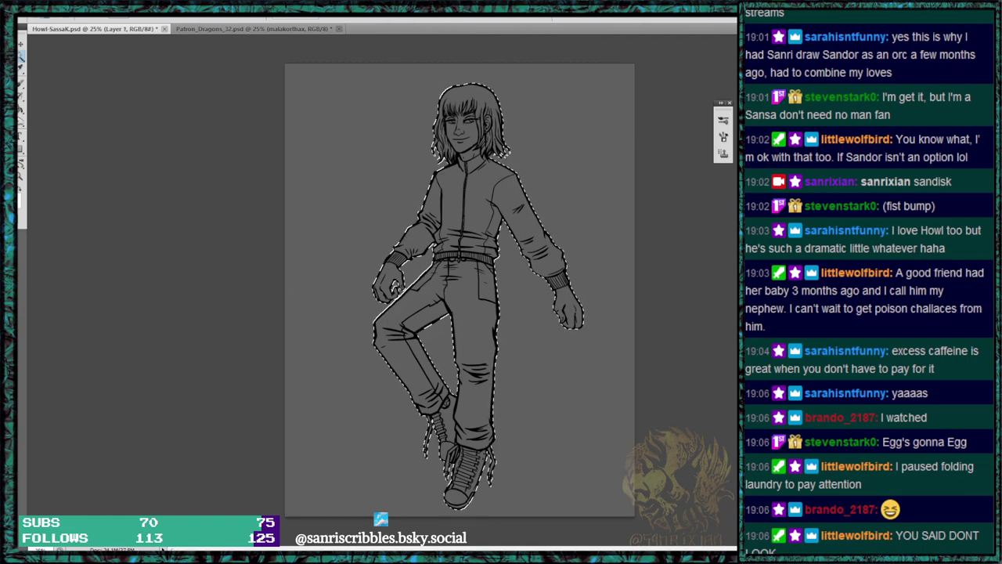
pyautogui.scroll(2, 486, 214)
pyautogui.scroll(9, 428, 134)
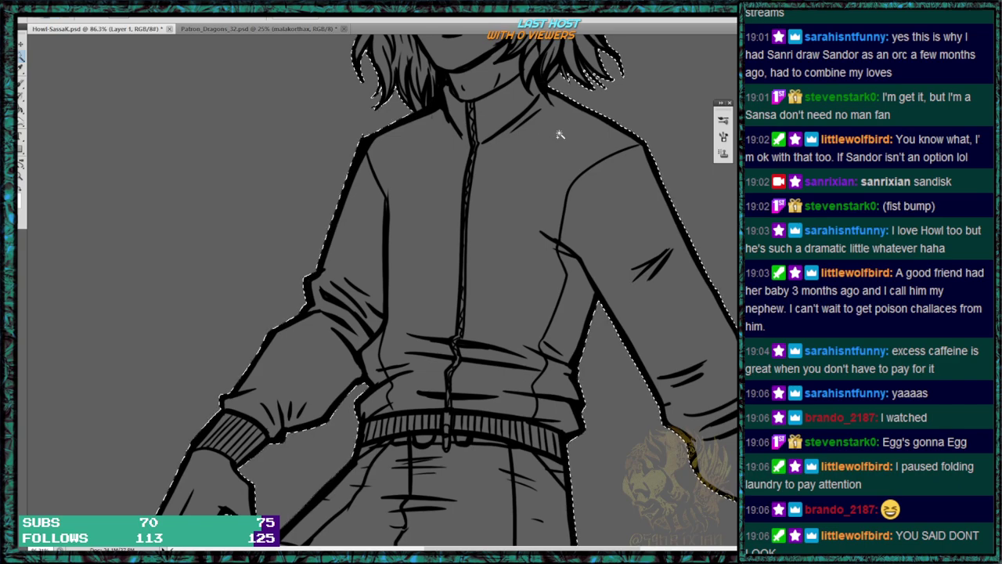
pyautogui.moveTo(559, 134); pyautogui.dragTo(555, 228)
pyautogui.hotkey('ctrl', 'shift', 'alt', 'n')
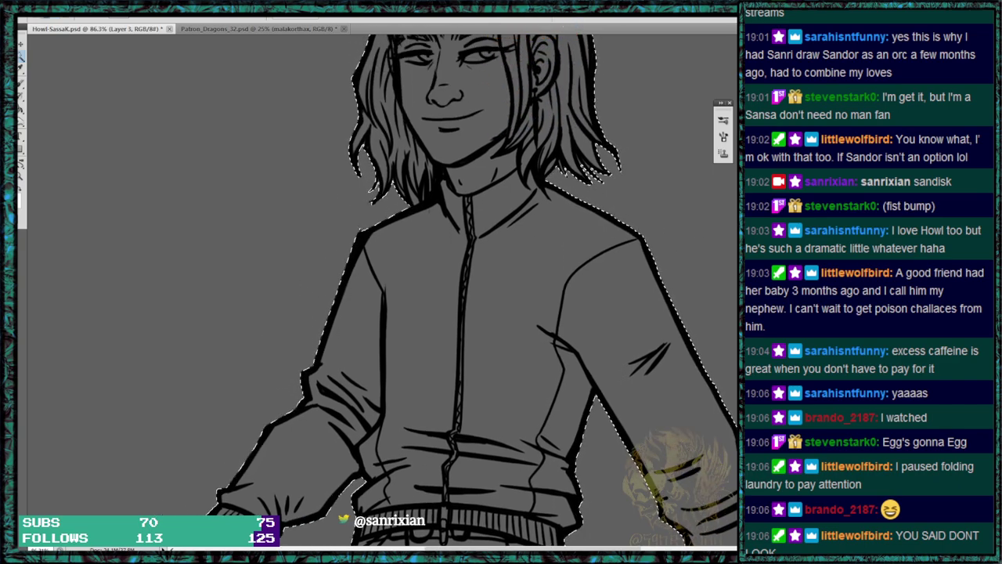
# Try to expand the figure selection by 5 pixels.
pyautogui.click(124, 17)
pyautogui.moveTo(180, 122)
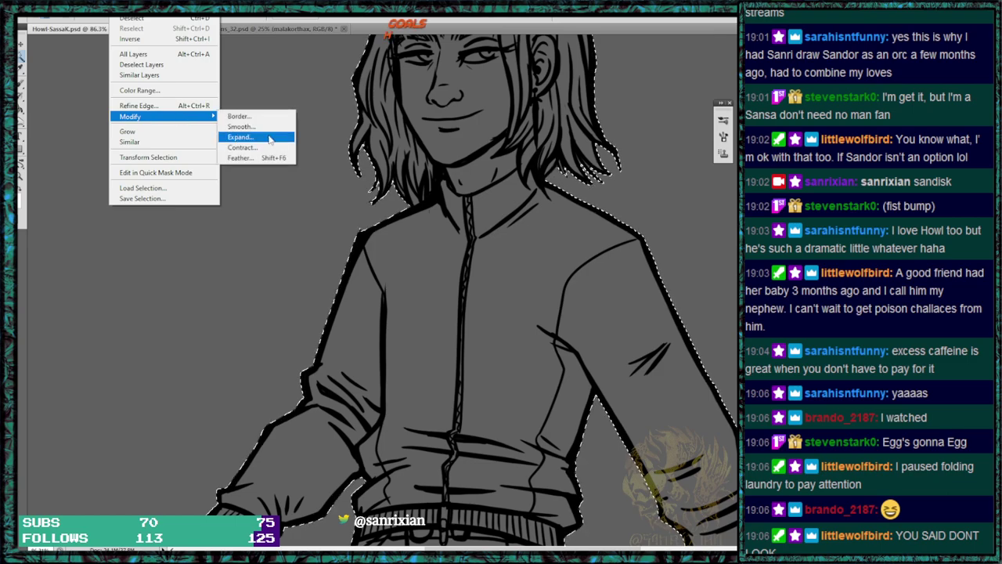
pyautogui.click(243, 138)
pyautogui.write('5')
pyautogui.press('Return')
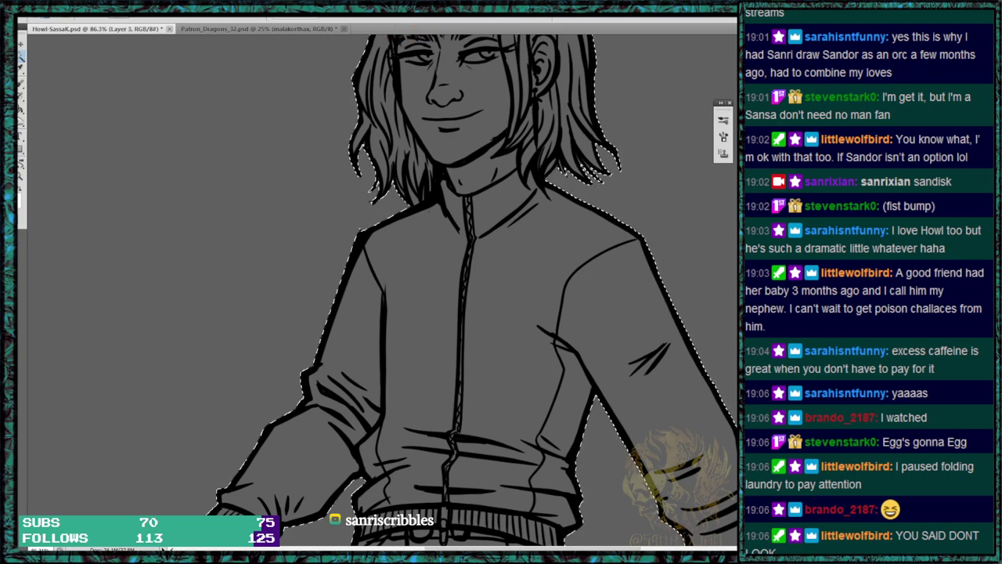
# Contract the figure selection so that its edge lies within the black outline.
pyautogui.click(123, 11)
pyautogui.moveTo(156, 116)
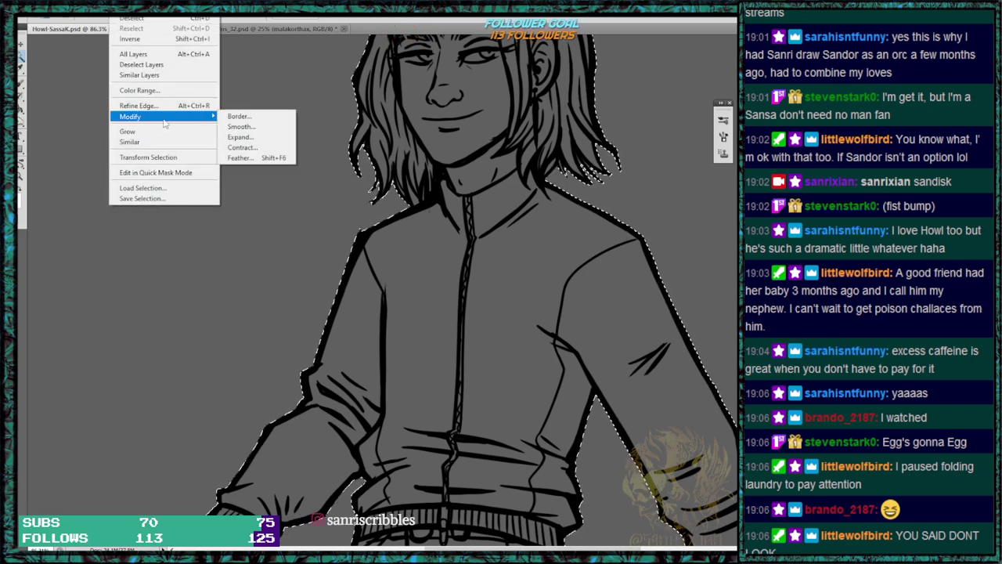
pyautogui.click(259, 148)
pyautogui.press('Return')
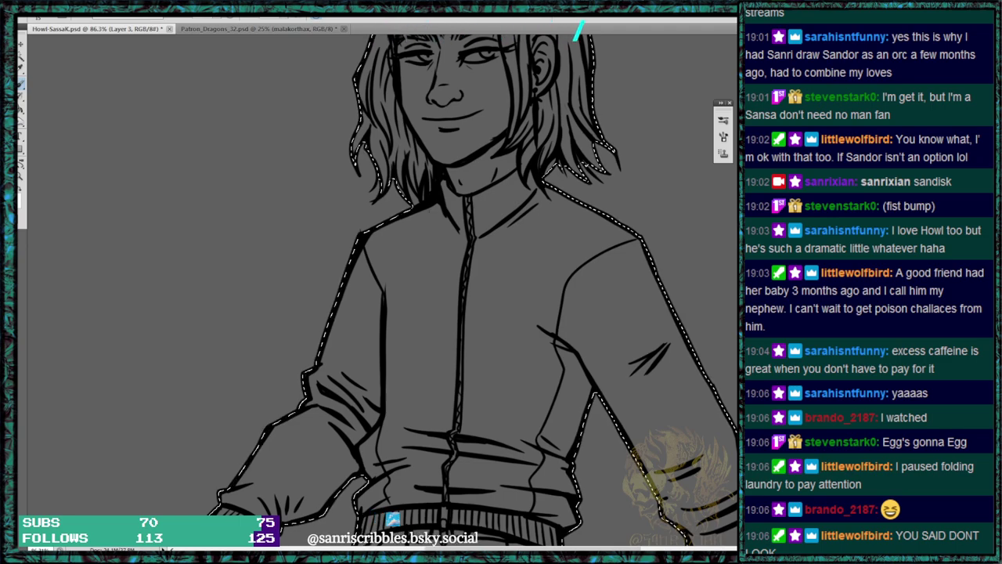
# Choose a dark purple foreground colour and paint the long side hair and the adjoining part of the fringe within the selection.
pyautogui.click(17, 196)
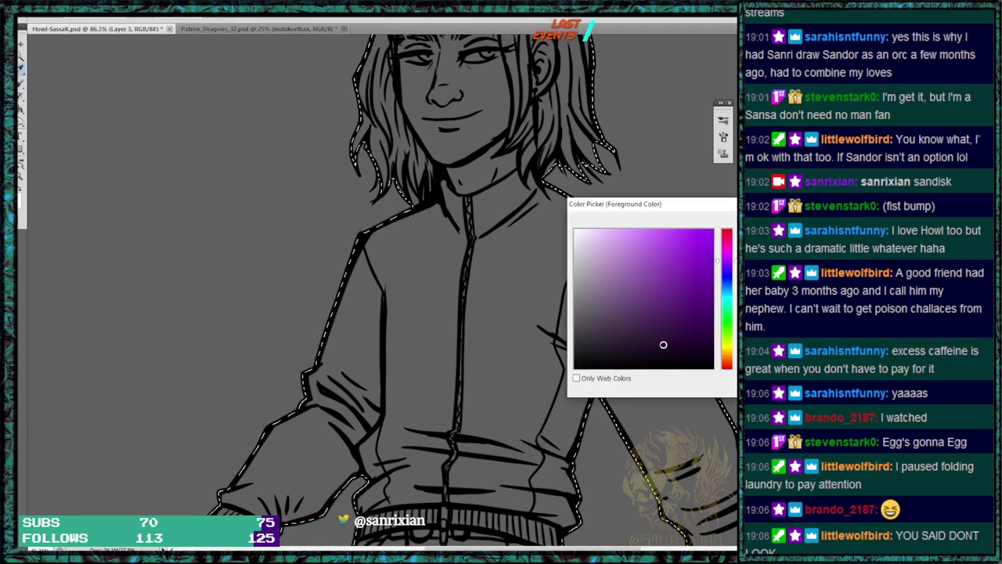
pyautogui.press('Return')
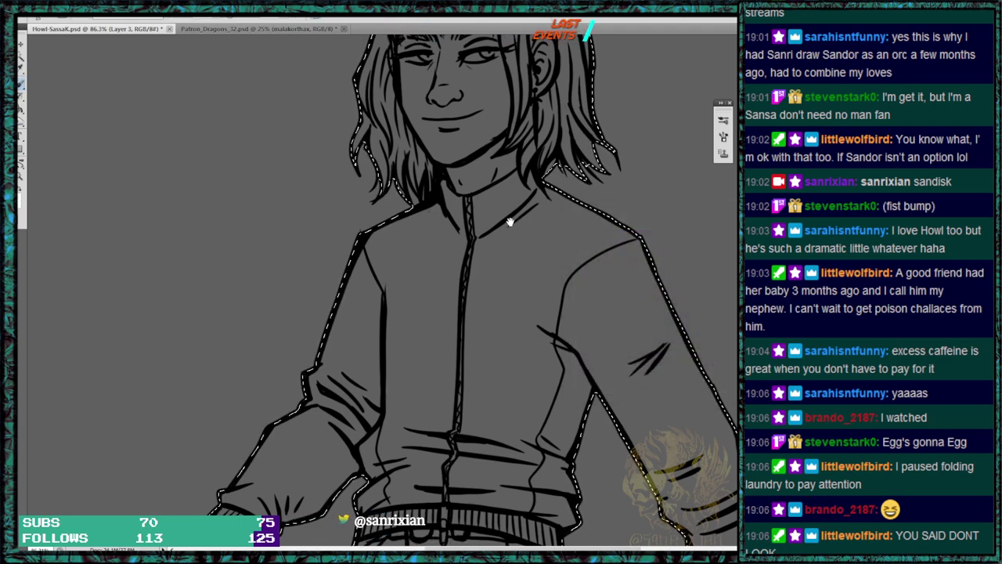
pyautogui.hotkey('ctrl', 'd')
pyautogui.moveTo(512, 217); pyautogui.dragTo(524, 355)
pyautogui.hotkey('ctrl', 'shift', 'd')
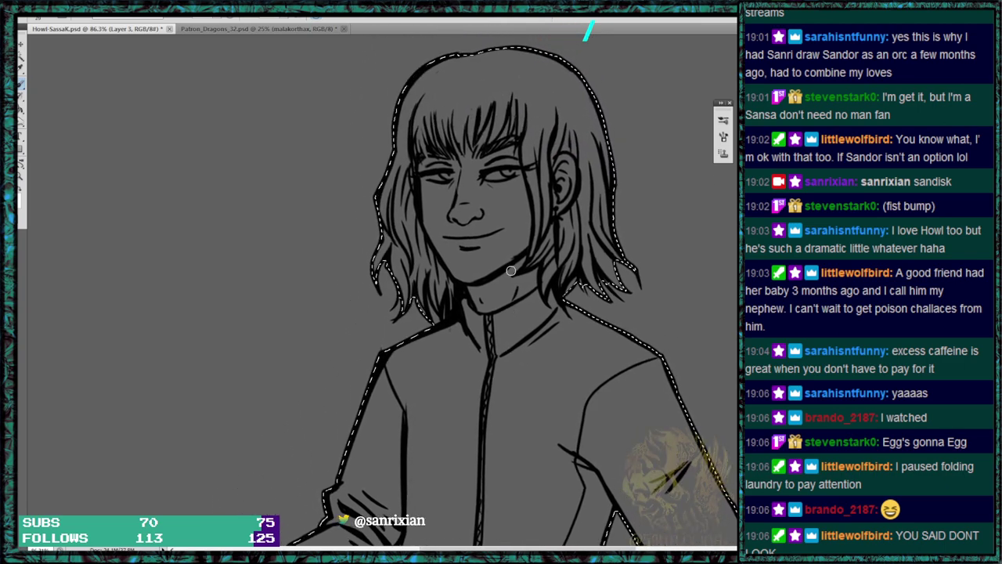
pyautogui.moveTo(389, 206)
pyautogui.mouseDown()
pyautogui.moveTo(381, 284)
pyautogui.moveTo(412, 314)
pyautogui.mouseUp()
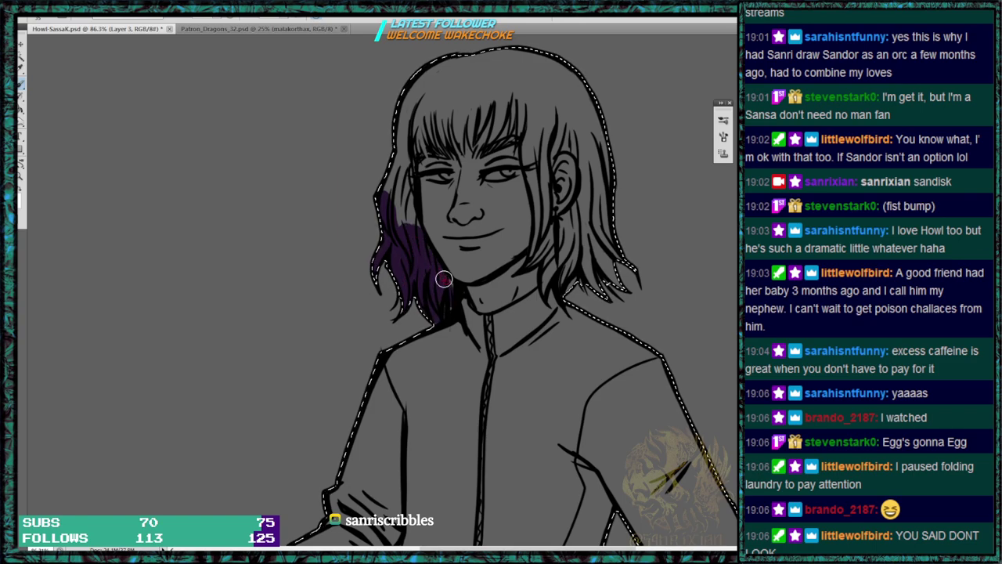
pyautogui.moveTo(405, 149); pyautogui.dragTo(387, 228)
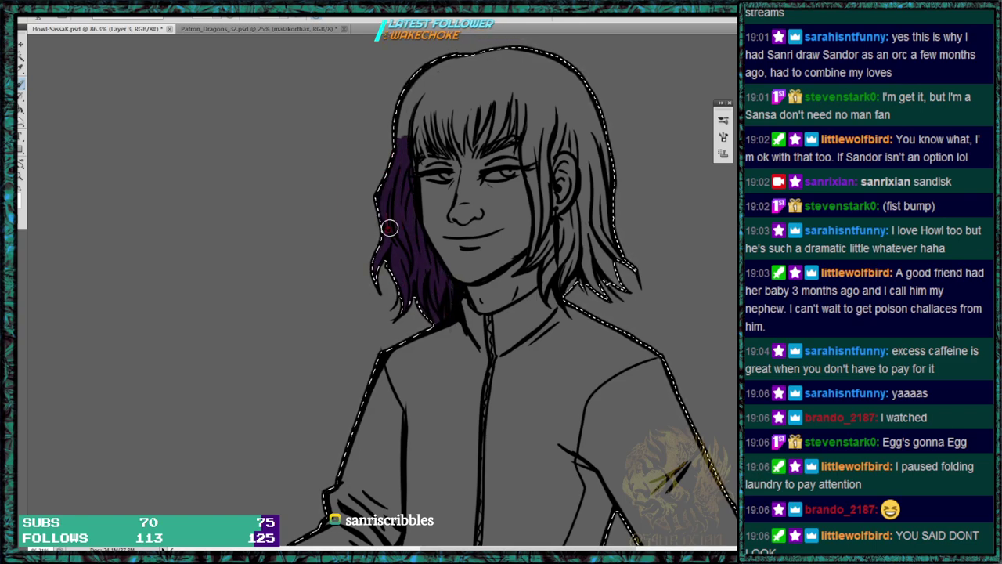
pyautogui.moveTo(409, 88)
pyautogui.mouseDown()
pyautogui.moveTo(402, 129)
pyautogui.moveTo(408, 167)
pyautogui.mouseUp()
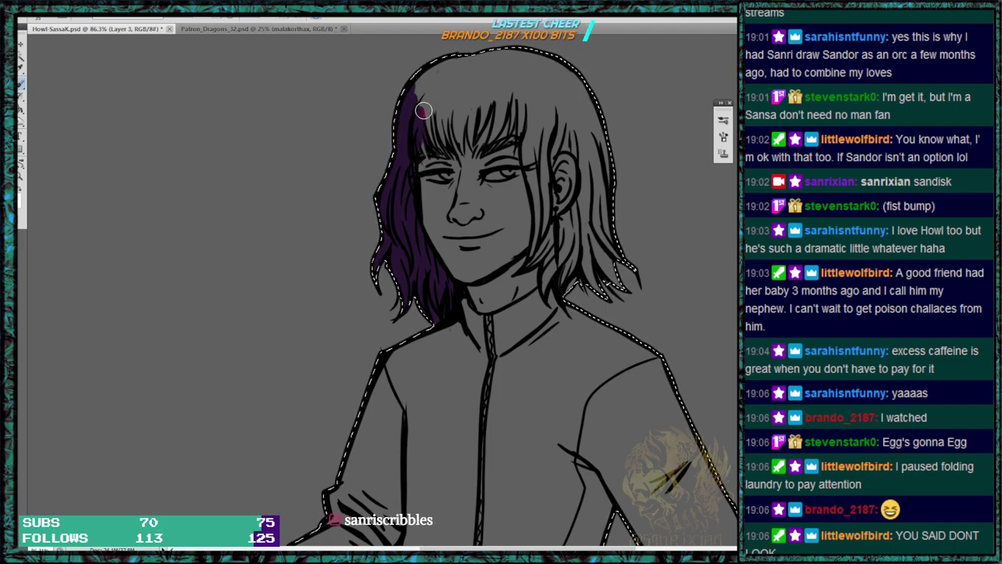
pyautogui.moveTo(418, 157)
pyautogui.mouseDown()
pyautogui.moveTo(440, 141)
pyautogui.moveTo(425, 95)
pyautogui.moveTo(449, 147)
pyautogui.moveTo(455, 98)
pyautogui.moveTo(468, 103)
pyautogui.moveTo(470, 123)
pyautogui.mouseUp()
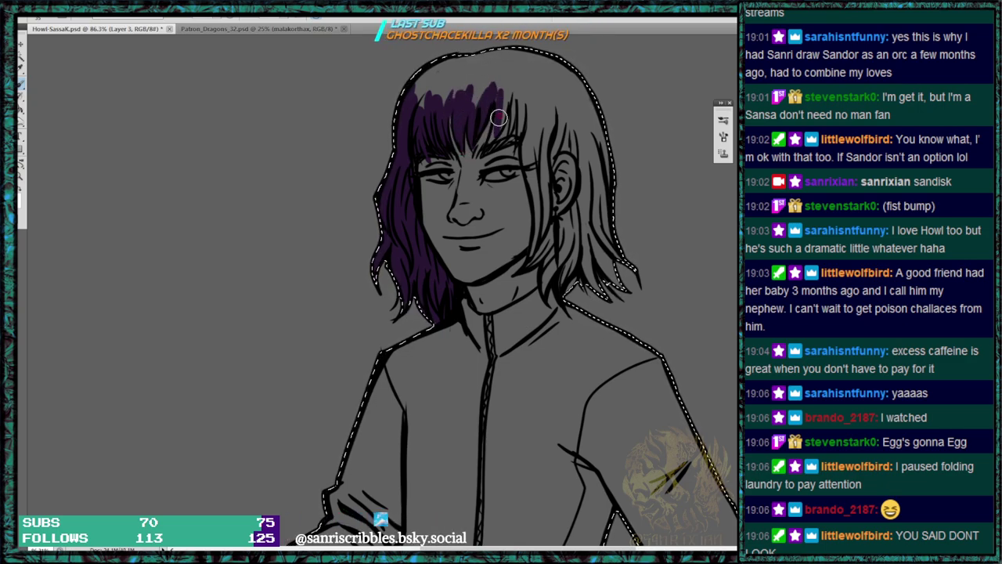
# Paint the rest of the fringe, the crown and the hair around and behind the ear dark purple.
pyautogui.moveTo(503, 142)
pyautogui.mouseDown()
pyautogui.moveTo(509, 95)
pyautogui.moveTo(520, 100)
pyautogui.moveTo(512, 135)
pyautogui.moveTo(527, 117)
pyautogui.moveTo(542, 241)
pyautogui.moveTo(544, 143)
pyautogui.moveTo(556, 119)
pyautogui.moveTo(554, 142)
pyautogui.moveTo(542, 82)
pyautogui.mouseUp()
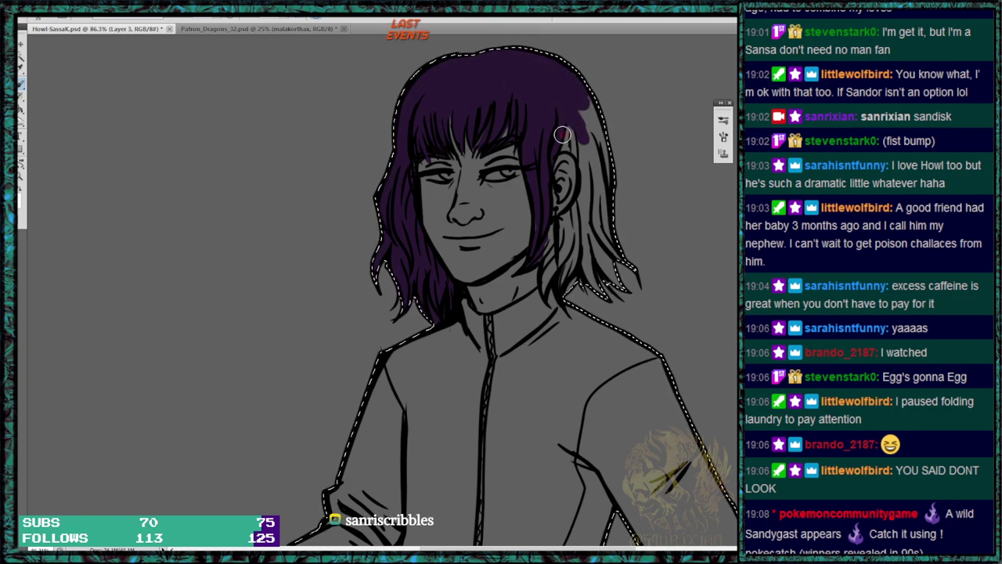
pyautogui.moveTo(594, 147)
pyautogui.mouseDown()
pyautogui.moveTo(614, 207)
pyautogui.moveTo(581, 152)
pyautogui.moveTo(566, 216)
pyautogui.mouseUp()
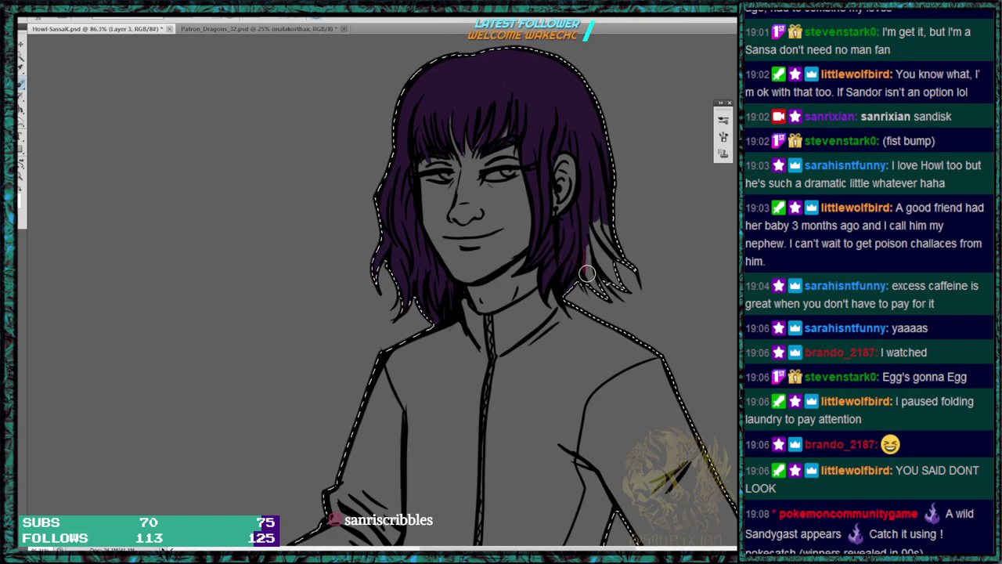
pyautogui.moveTo(583, 251)
pyautogui.mouseDown()
pyautogui.moveTo(597, 230)
pyautogui.moveTo(616, 235)
pyautogui.moveTo(626, 309)
pyautogui.mouseUp()
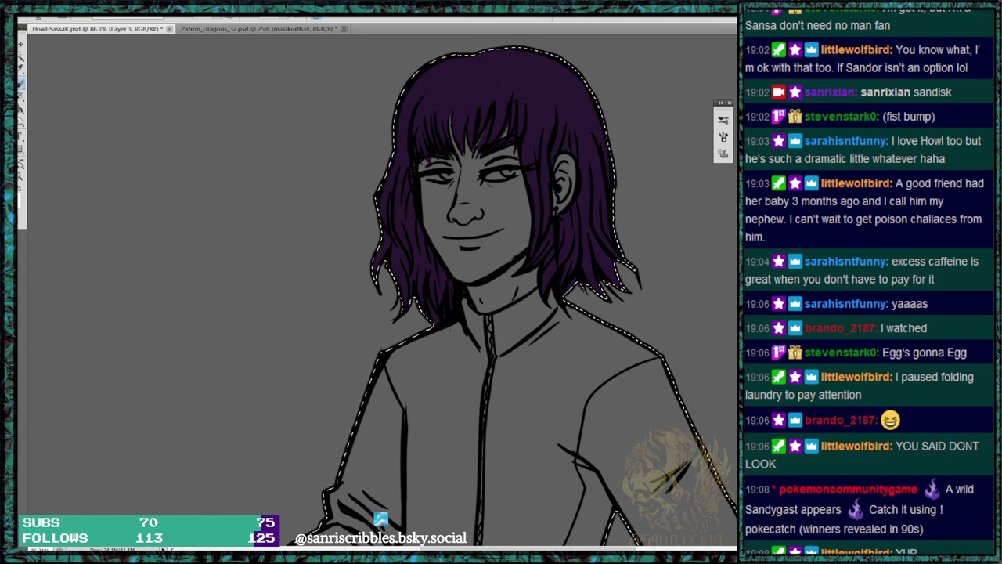
# Save Howl-SassaK.psd and quit Photoshop, discarding the changes to Patron_Dragons_32.psd.
pyautogui.hotkey('ctrl', 's')
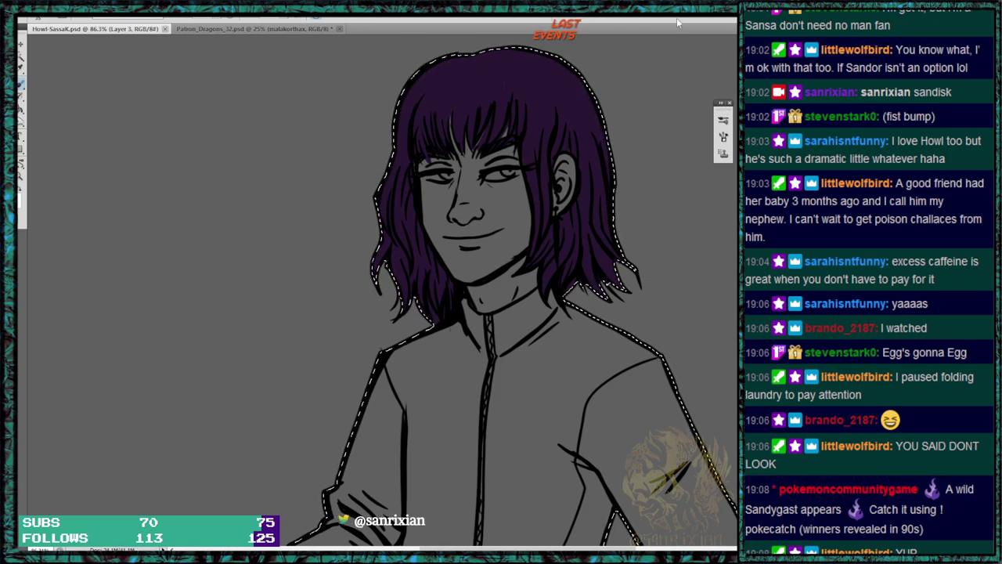
pyautogui.hotkey('ctrl', 'w')
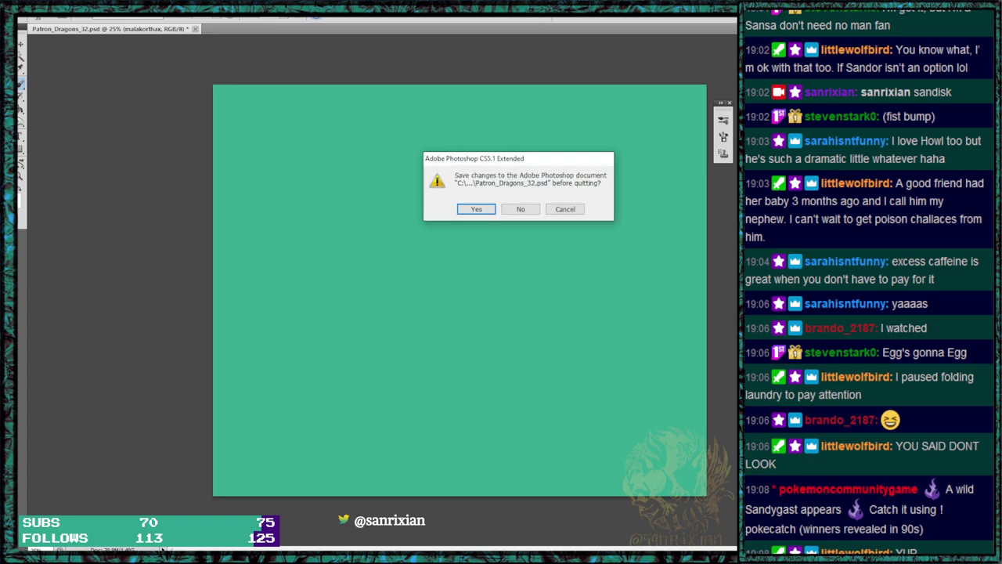
pyautogui.click(519, 210)
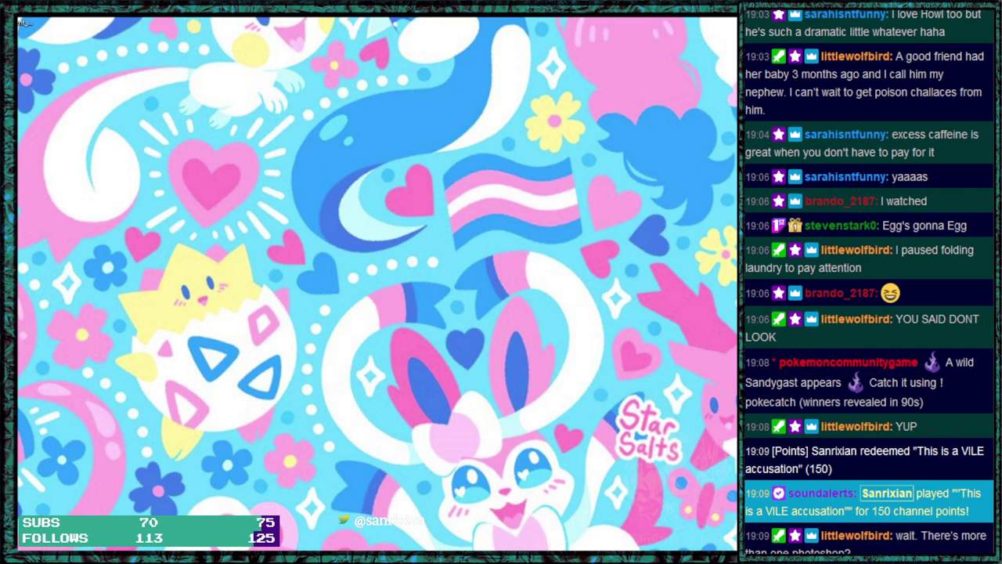
# Relaunch Photoshop and reopen Howl-SassaK.psd.
pyautogui.rightClick(411, 229)
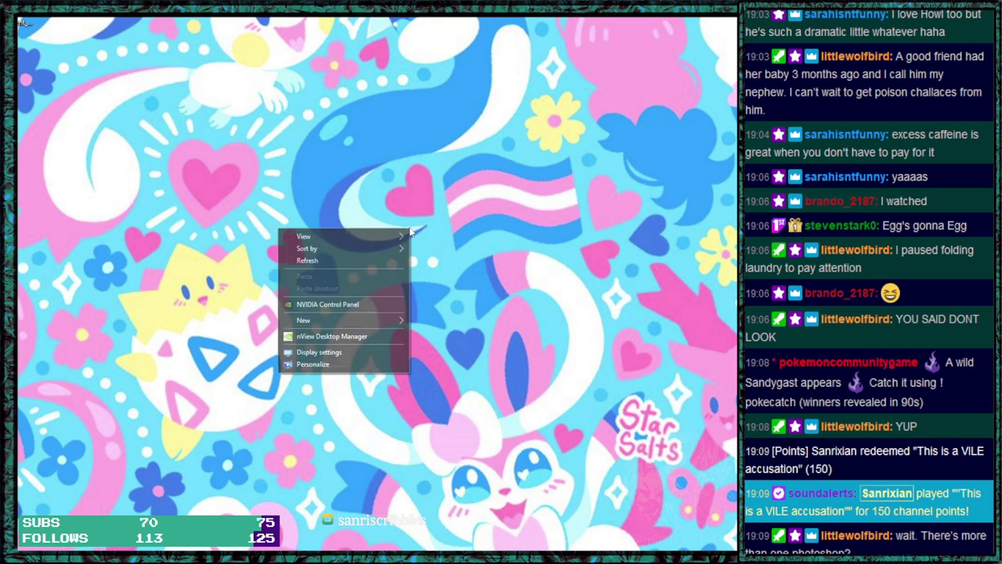
pyautogui.click(230, 436)
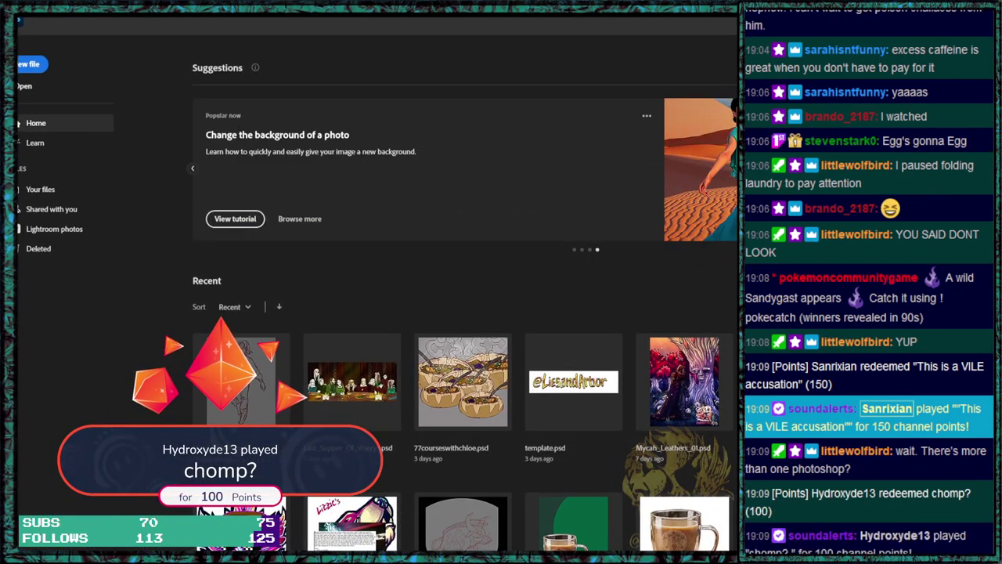
pyautogui.click(35, 11)
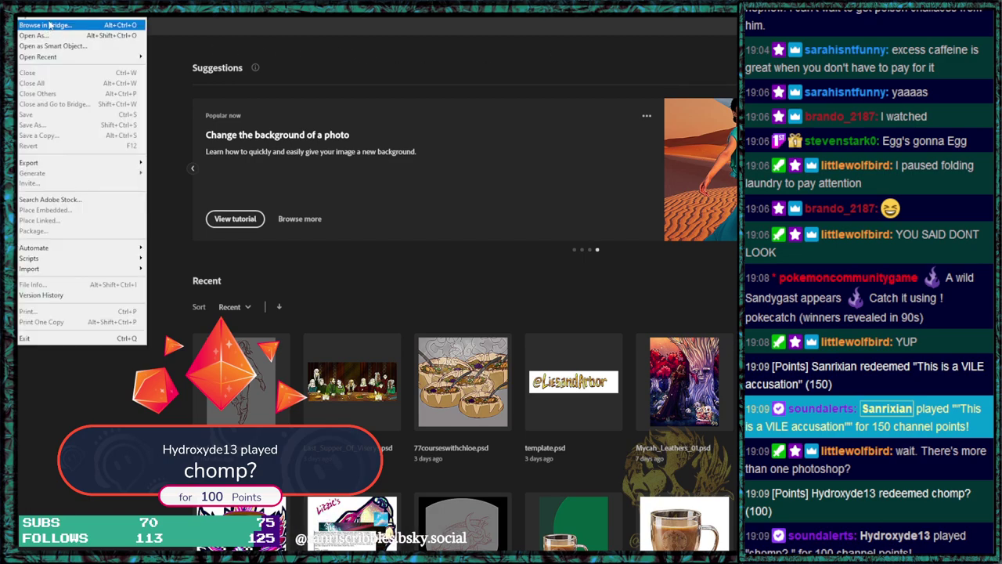
pyautogui.click(54, 16)
pyautogui.hotkey('ctrl', 'o')
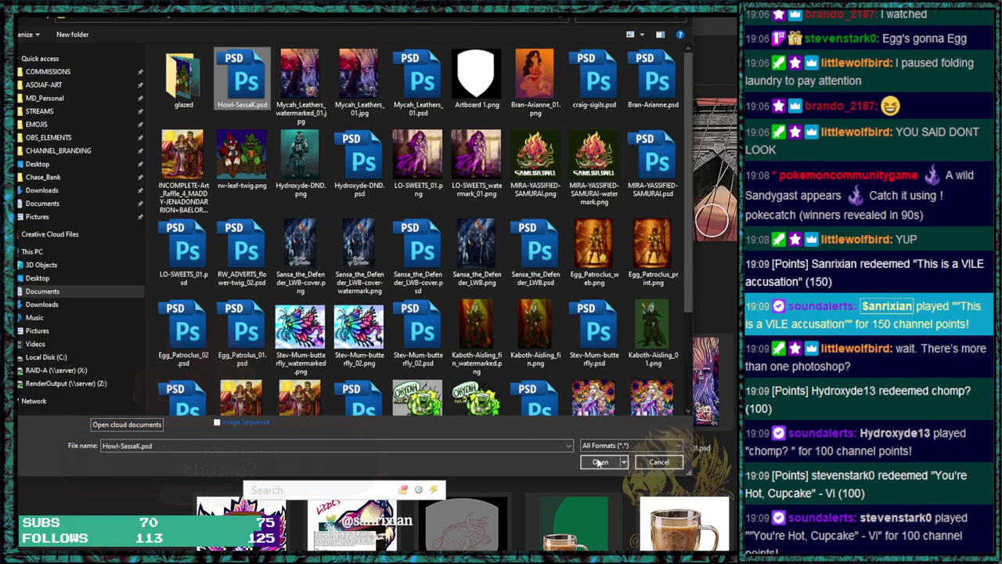
pyautogui.click(659, 462)
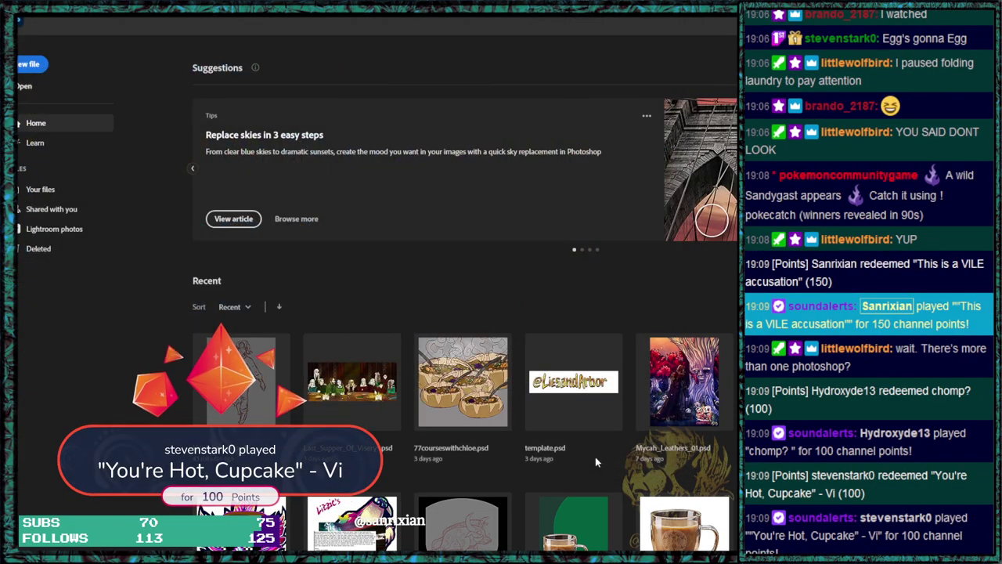
pyautogui.click(595, 462)
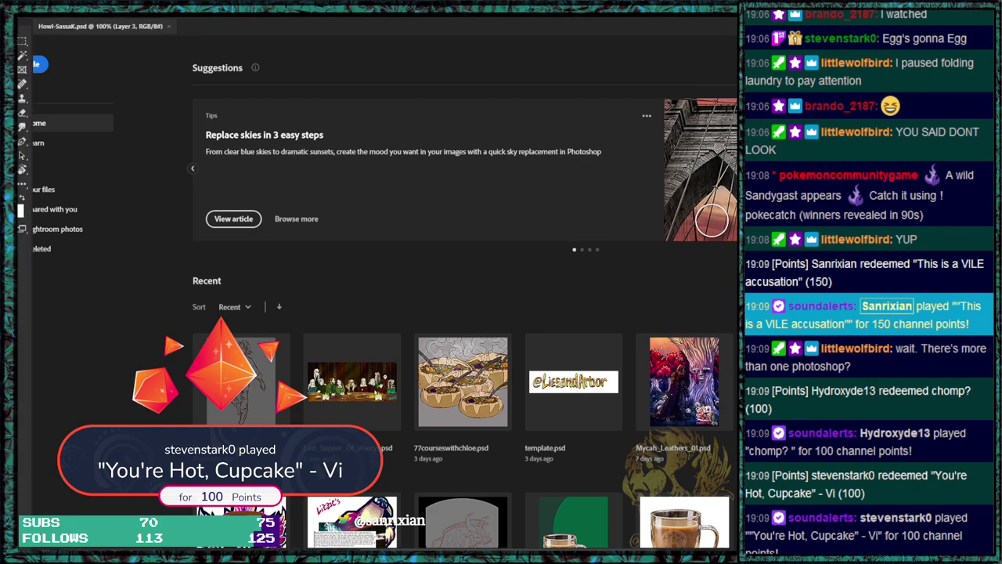
# Select the empty background around the whole figure on the line art layer and check the selection edge down to the legs.
pyautogui.hotkey('ctrl', "'")
pyautogui.scroll(12, 500, 175)
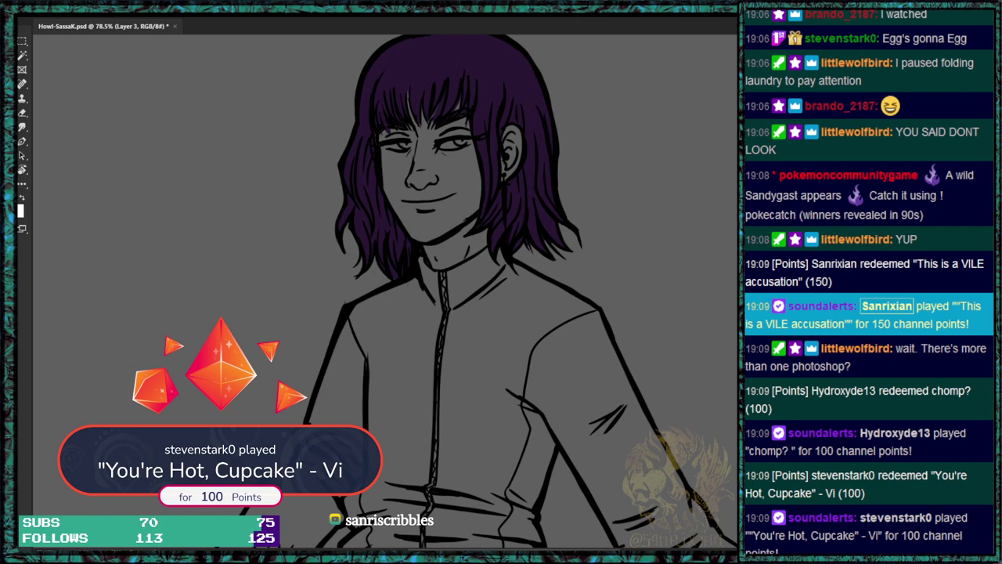
pyautogui.click(657, 376)
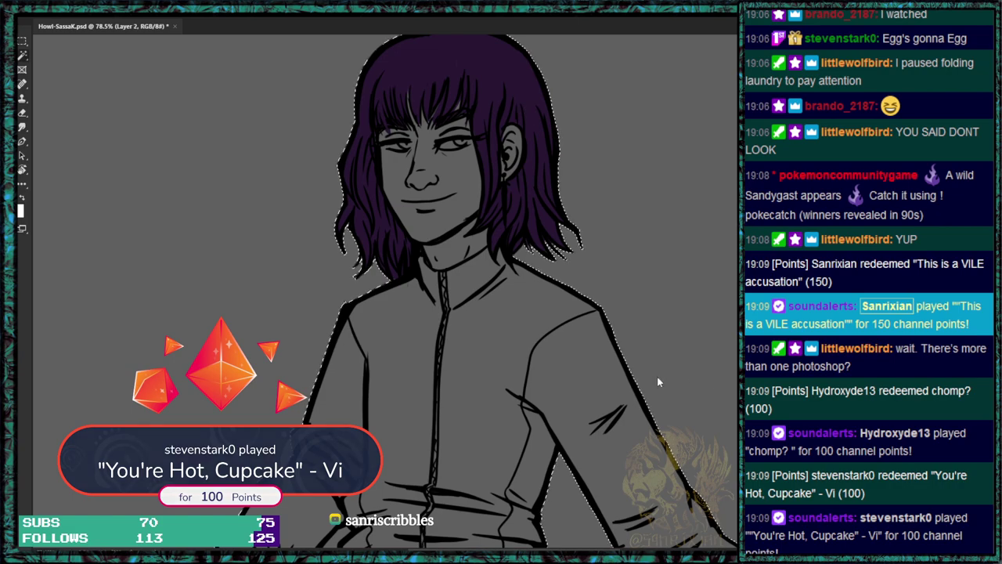
pyautogui.scroll(-5, 657, 377)
pyautogui.moveTo(572, 364); pyautogui.dragTo(563, 263)
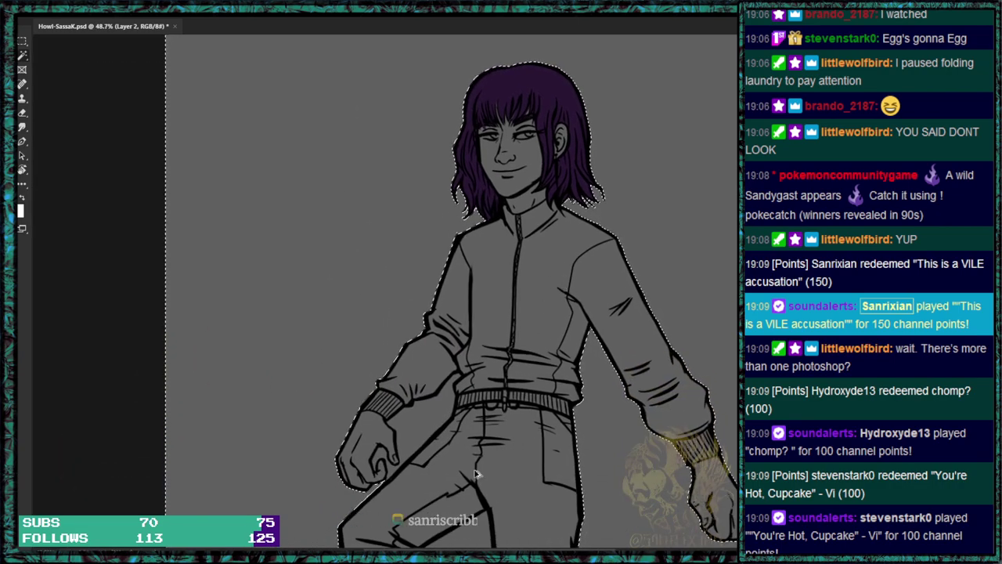
pyautogui.moveTo(501, 298); pyautogui.dragTo(492, 213)
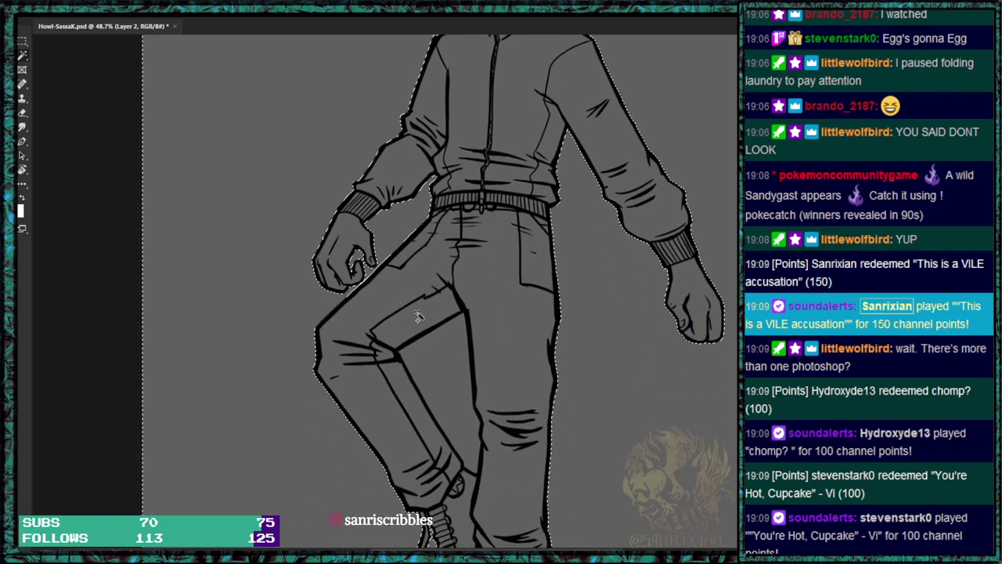
pyautogui.moveTo(454, 353); pyautogui.dragTo(540, 524)
pyautogui.moveTo(564, 54); pyautogui.dragTo(566, 360)
pyautogui.scroll(4, 481, 335)
pyautogui.scroll(2, 481, 334)
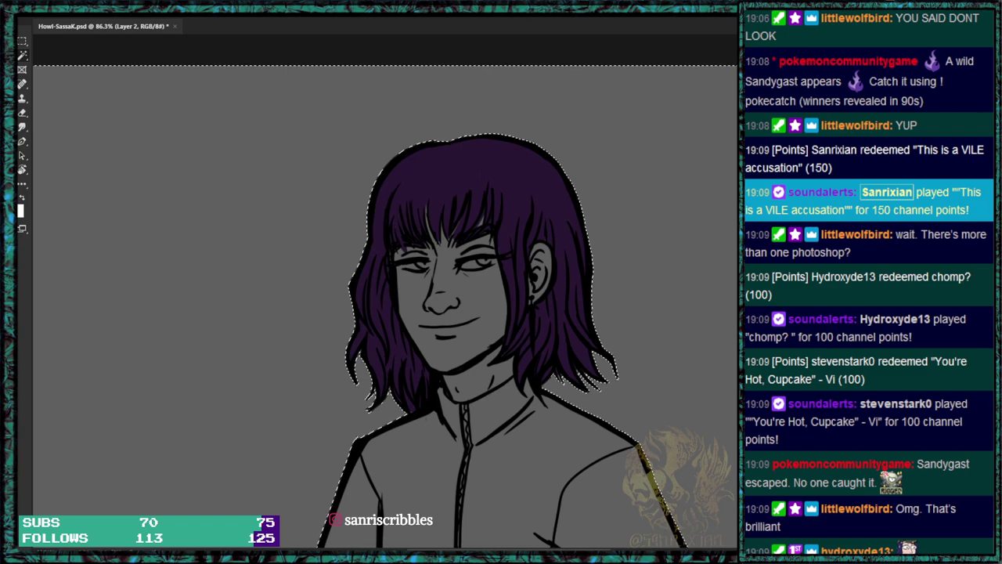
# Expand the background selection by 5 pixels and add a new layer beneath the hair colour.
pyautogui.click(125, 13)
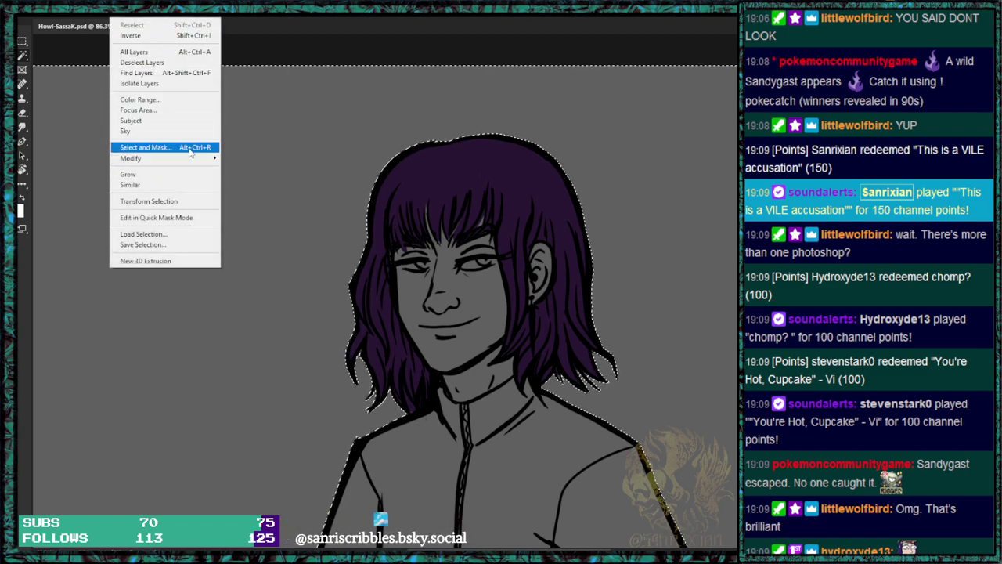
pyautogui.moveTo(209, 159)
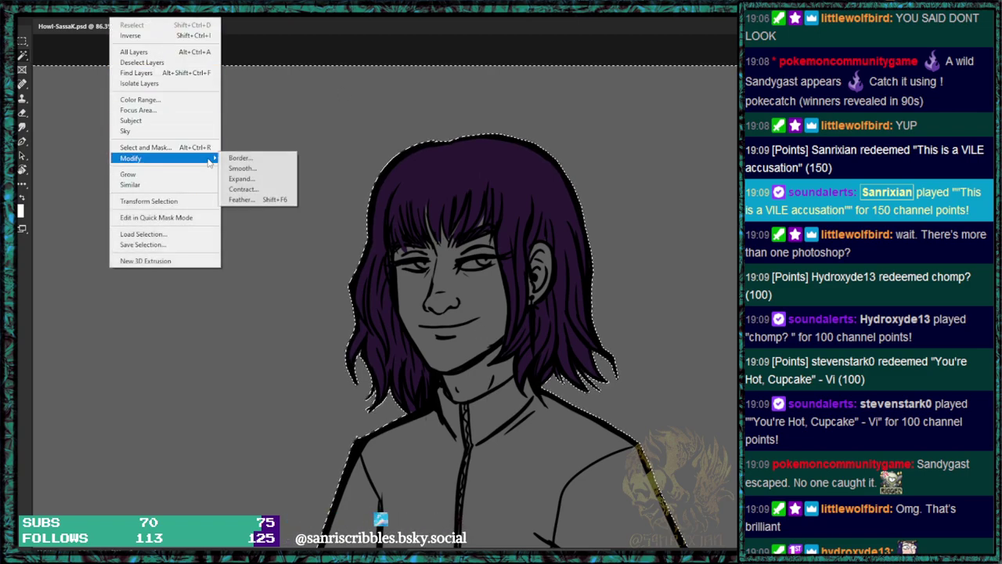
pyautogui.click(255, 179)
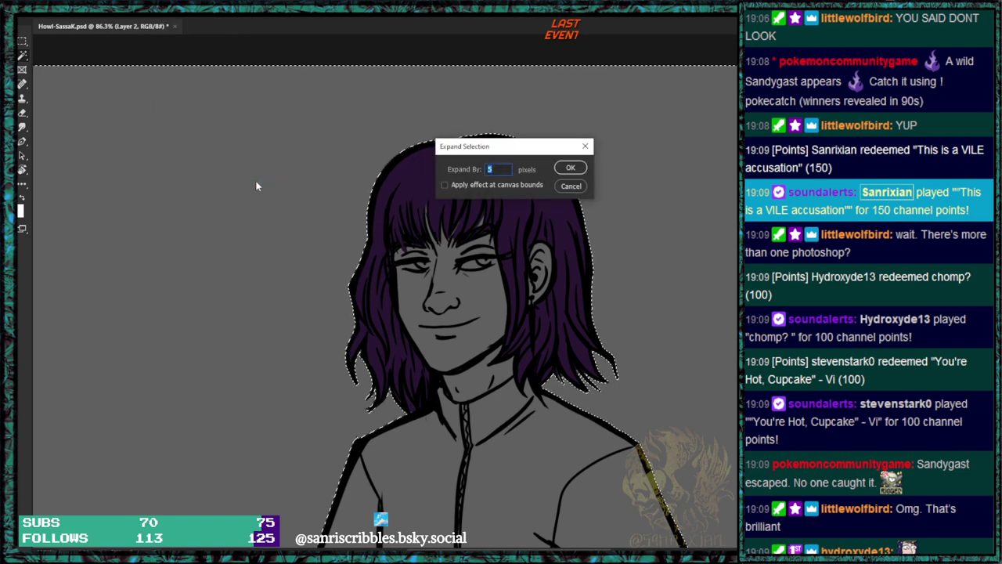
pyautogui.press('Return')
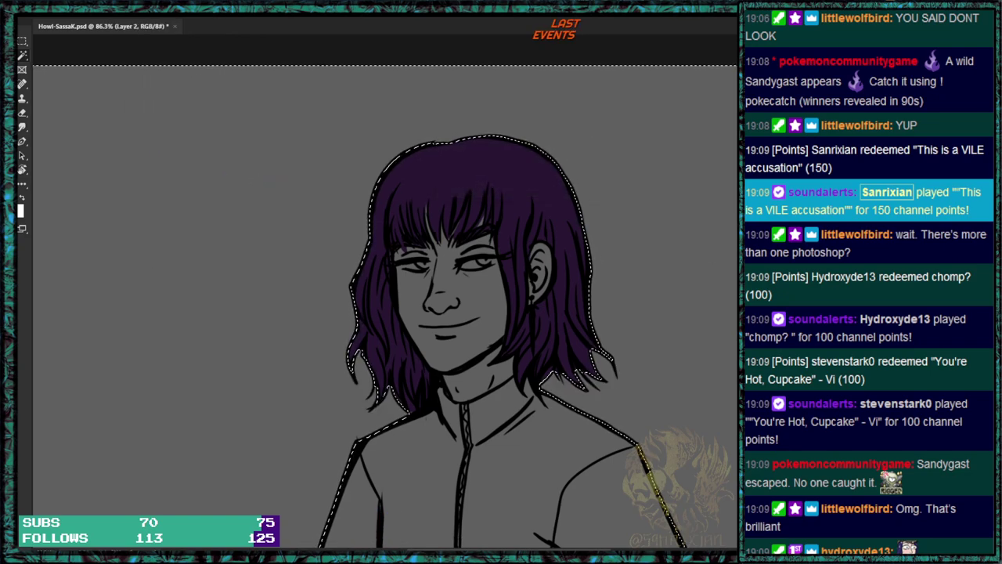
pyautogui.hotkey('alt', '[')
pyautogui.hotkey('ctrl', 'shift', 'alt', 'n')
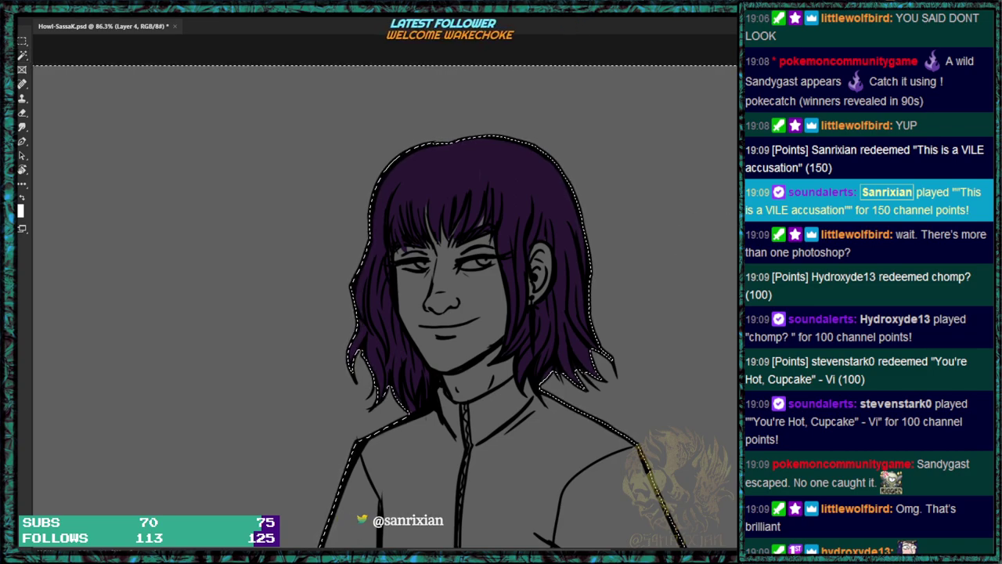
# Try to fill the selected background around the figure with red.
pyautogui.hotkey('shift', 'F5')
pyautogui.press('Escape')
pyautogui.press('q')
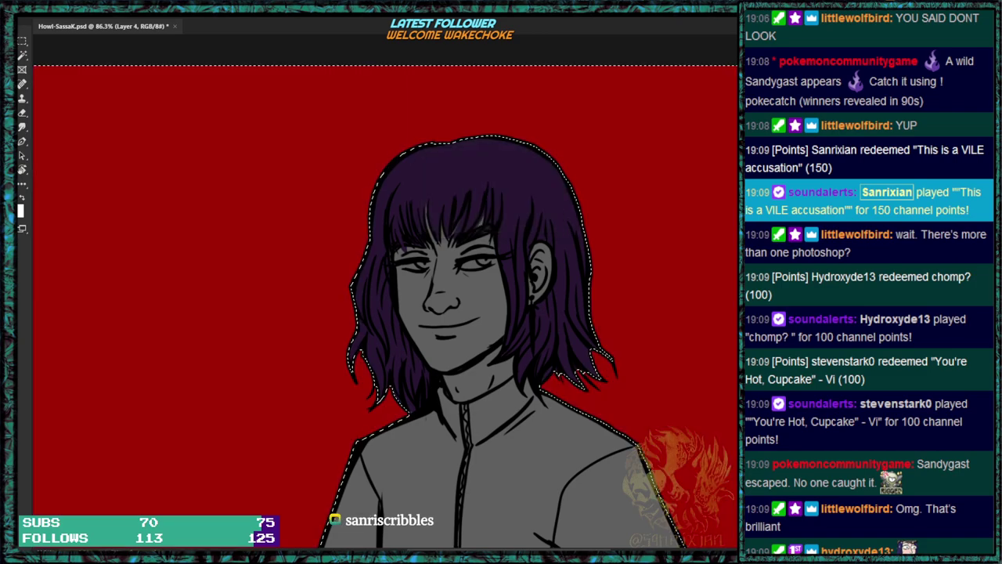
pyautogui.press('q')
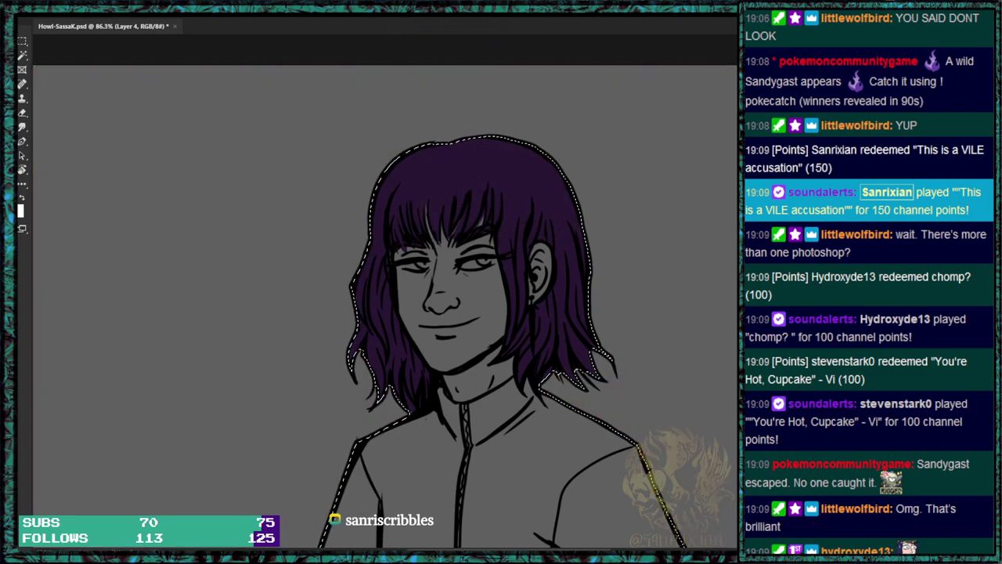
# Fill the figure's whole silhouette with solid red on the new layer and deselect.
pyautogui.hotkey('shift', 'F6')
pyautogui.press('Return')
pyautogui.hotkey('alt', 'BackSpace')
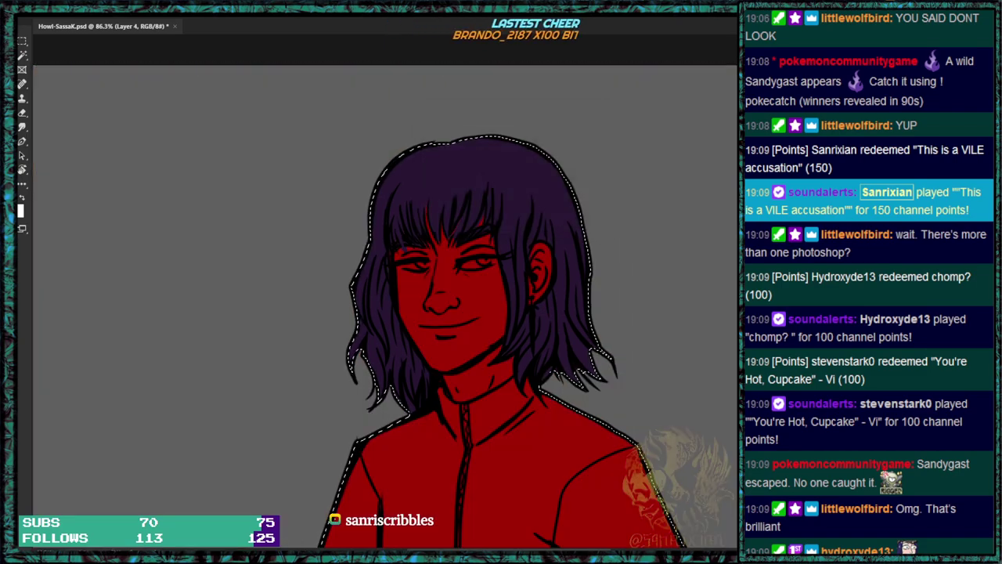
pyautogui.hotkey('ctrl', 'd')
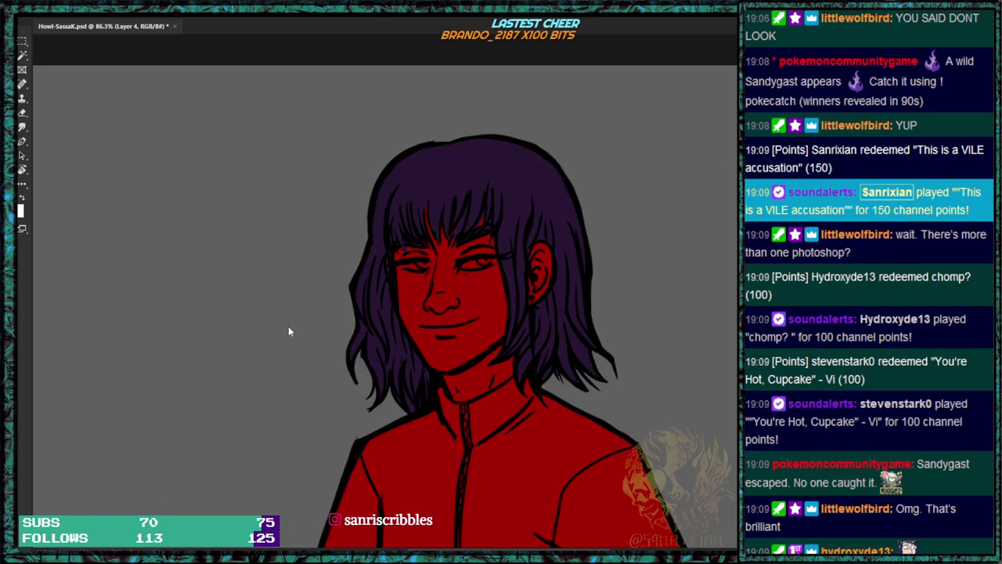
# Switch to Chrome and open the /tagged/dragon page of the Sanrixian art website.
pyautogui.moveTo(735, 422); pyautogui.dragTo(448, 51)
pyautogui.click(393, 71)
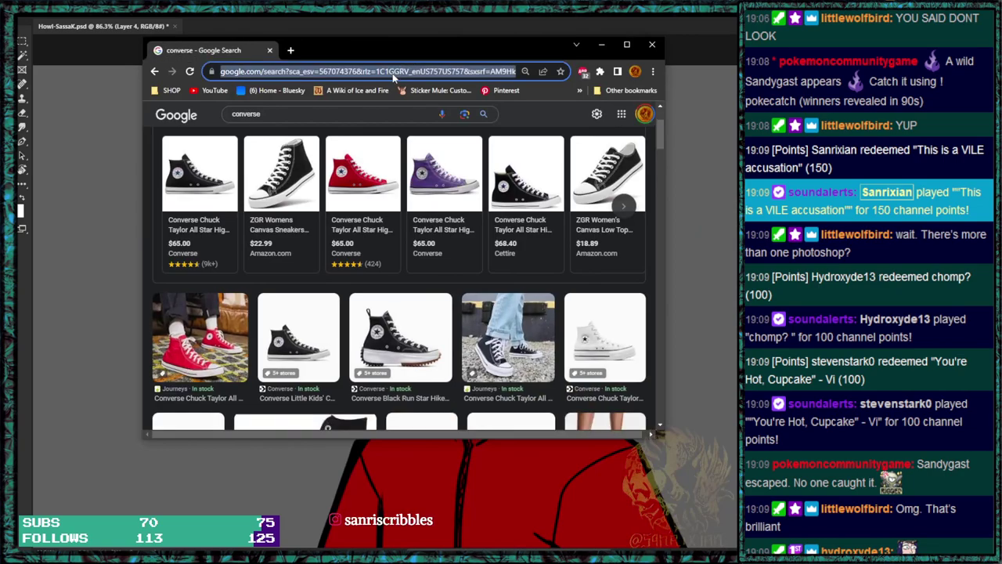
pyautogui.write('mallorydorn.com')
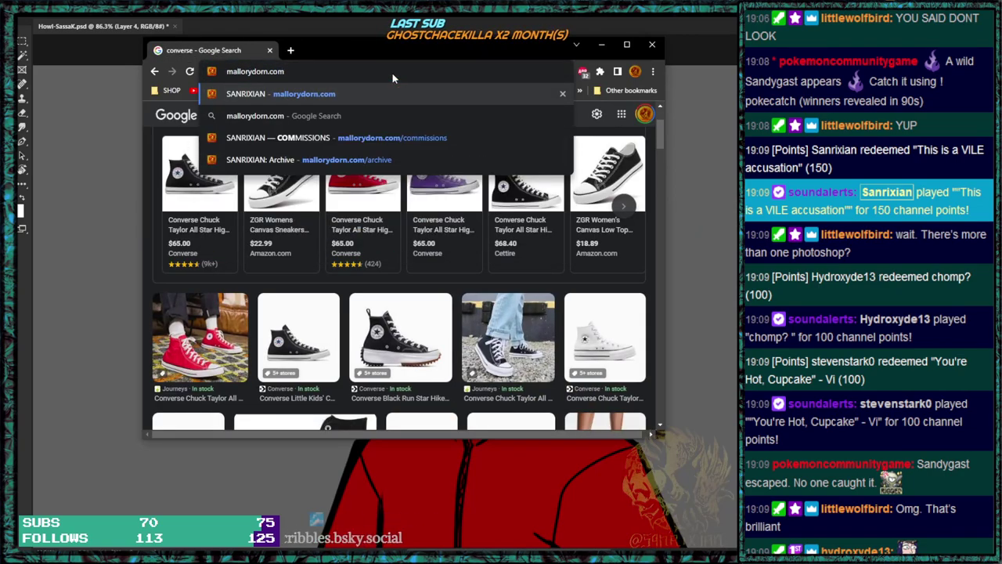
pyautogui.write('/tagged/')
pyautogui.press('Return')
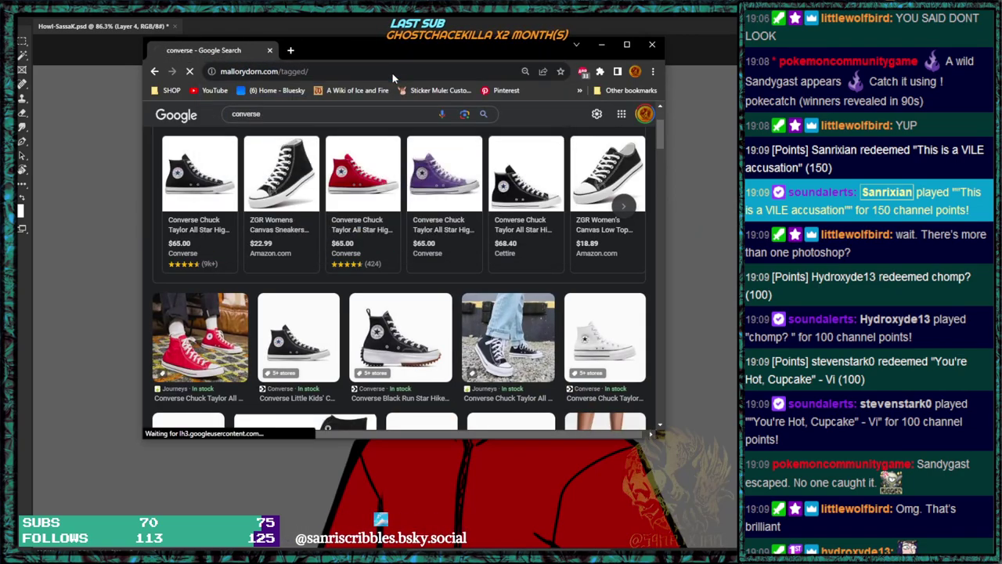
pyautogui.click(392, 71)
pyautogui.click(392, 71)
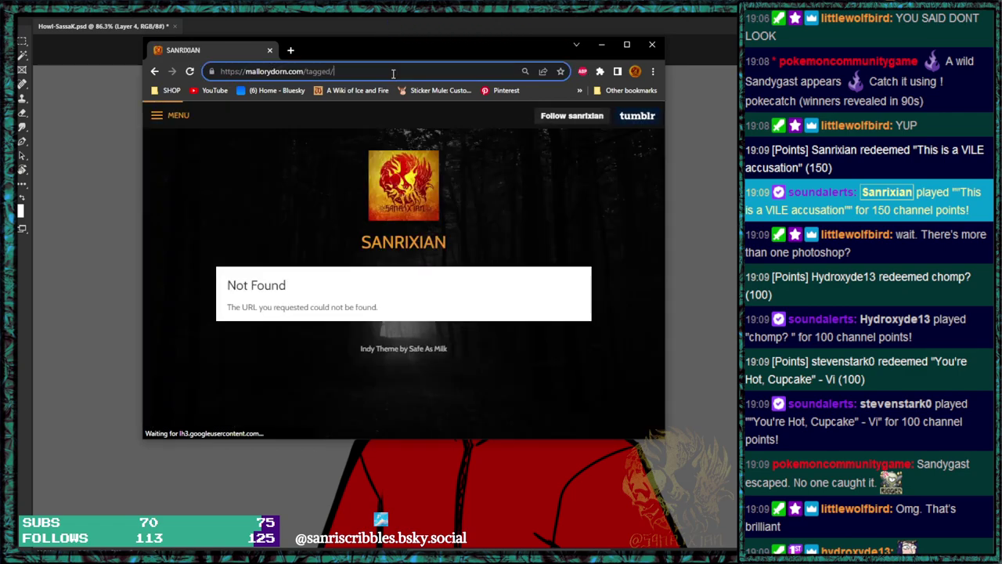
pyautogui.write('dragon')
pyautogui.press('Return')
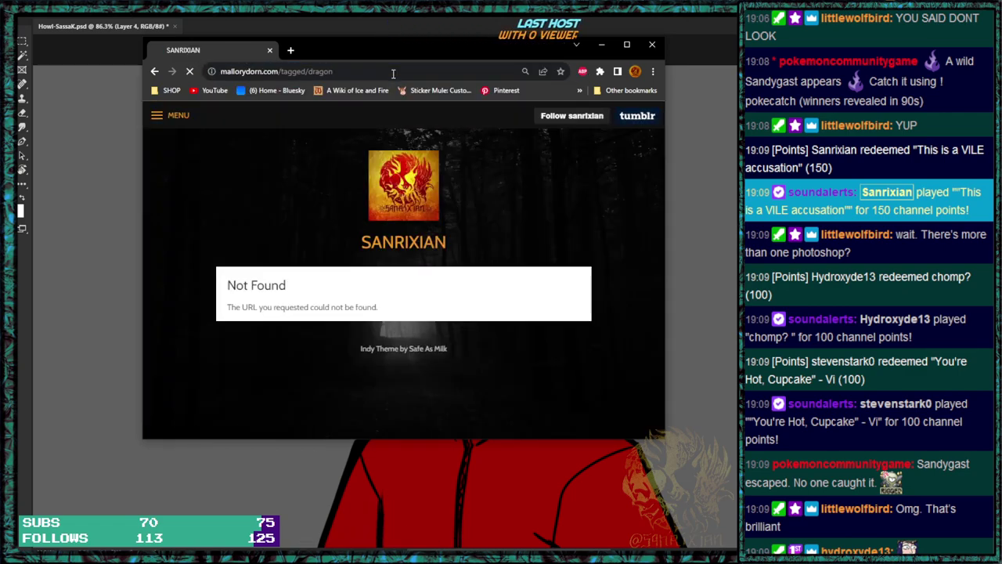
# Look through the dragon posts down to the end of the page.
pyautogui.scroll(-15, 499, 212)
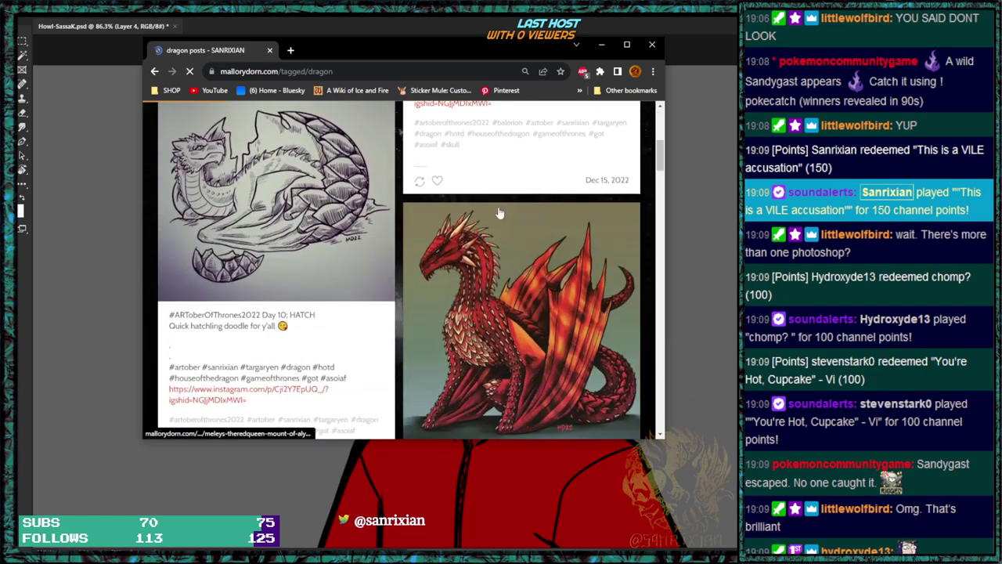
pyautogui.scroll(-20, 499, 211)
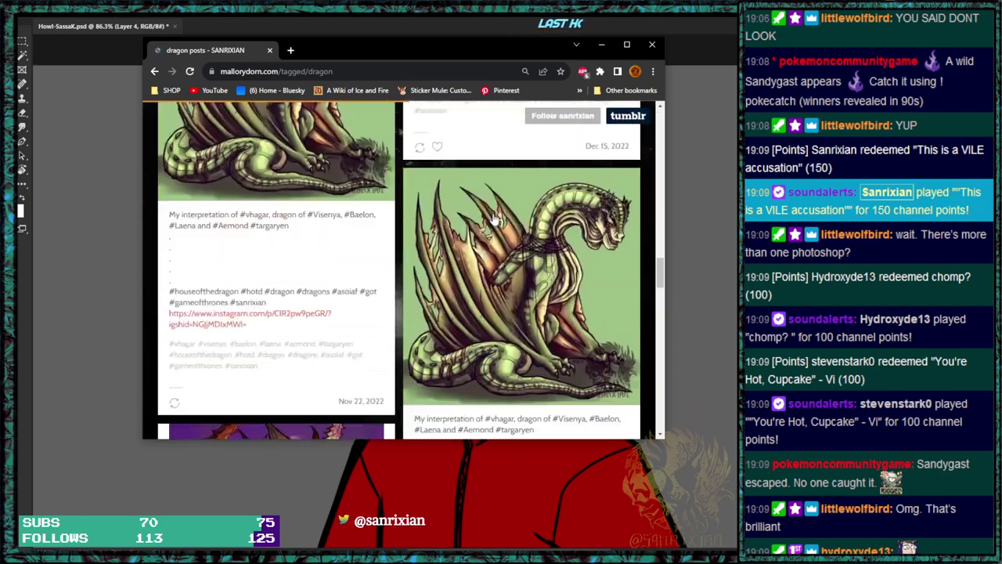
pyautogui.scroll(-20, 494, 219)
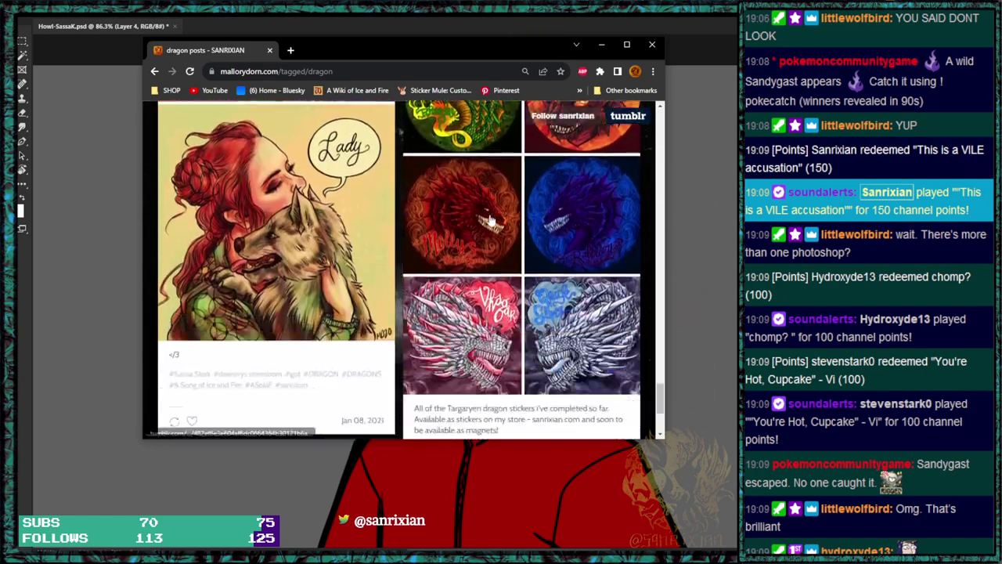
pyautogui.scroll(8, 489, 222)
pyautogui.scroll(-7, 491, 226)
pyautogui.scroll(-10, 491, 225)
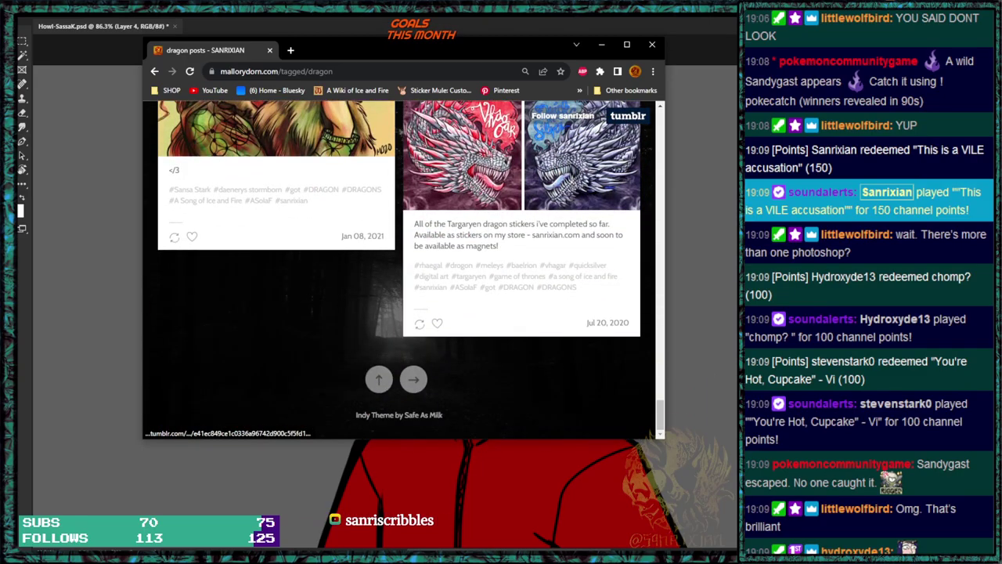
# Open the same website's posts tagged darkstar.
pyautogui.click(336, 72)
pyautogui.press('Right')
pyautogui.press('BackSpace')
pyautogui.press('BackSpace')
pyautogui.press('BackSpace')
pyautogui.press('BackSpace')
pyautogui.press('BackSpace')
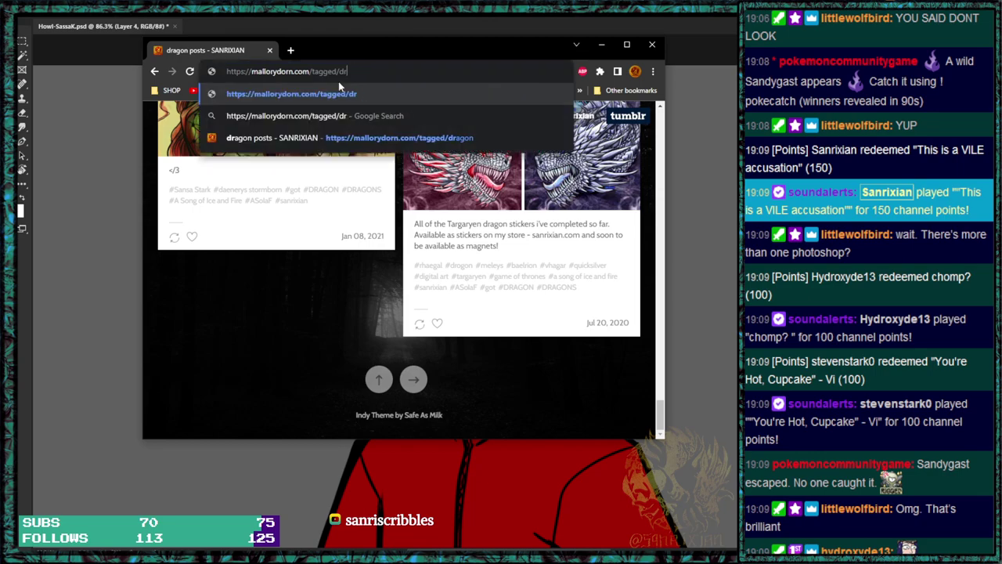
pyautogui.write('arkstar')
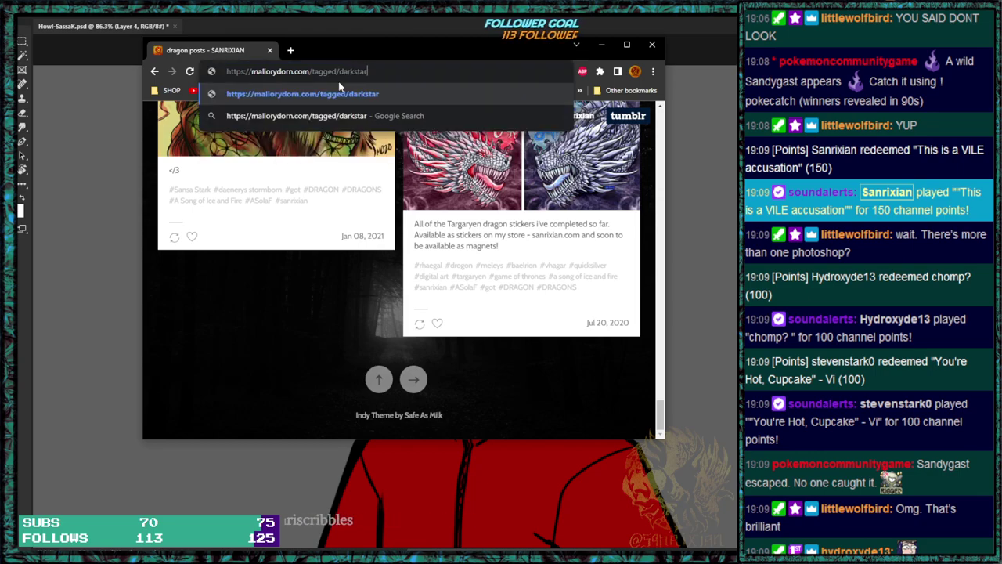
pyautogui.press('Return')
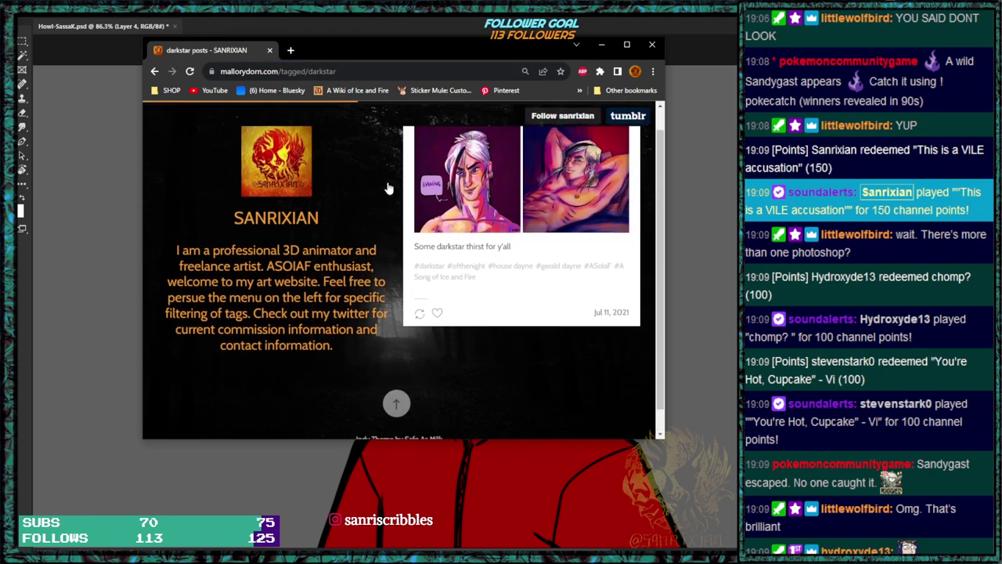
# Open the same website's posts tagged tywin.
pyautogui.click(358, 74)
pyautogui.press('End')
pyautogui.press('BackSpace')
pyautogui.press('BackSpace')
pyautogui.press('BackSpace')
pyautogui.press('BackSpace')
pyautogui.press('BackSpace')
pyautogui.press('BackSpace')
pyautogui.press('BackSpace')
pyautogui.press('BackSpace')
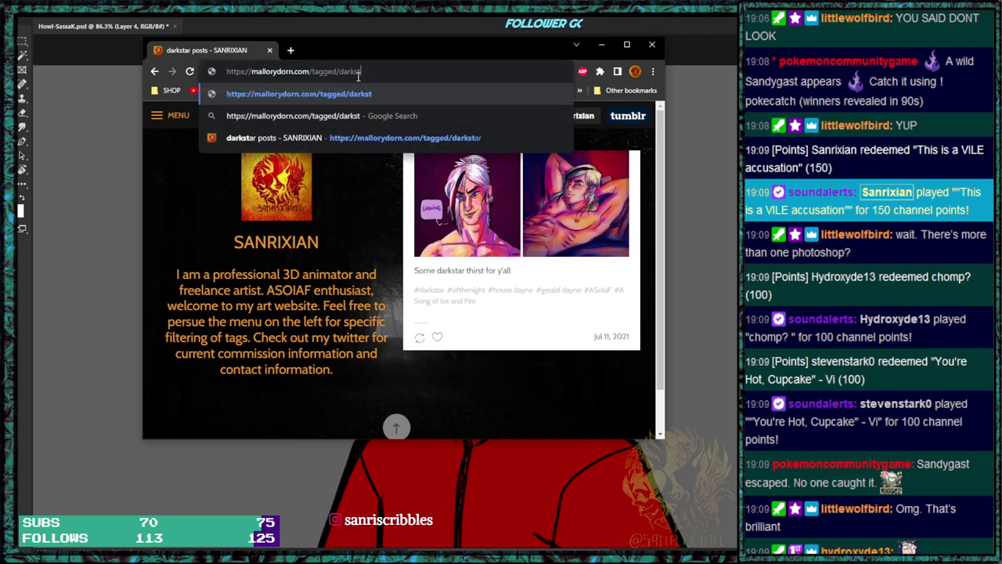
pyautogui.write('tywin')
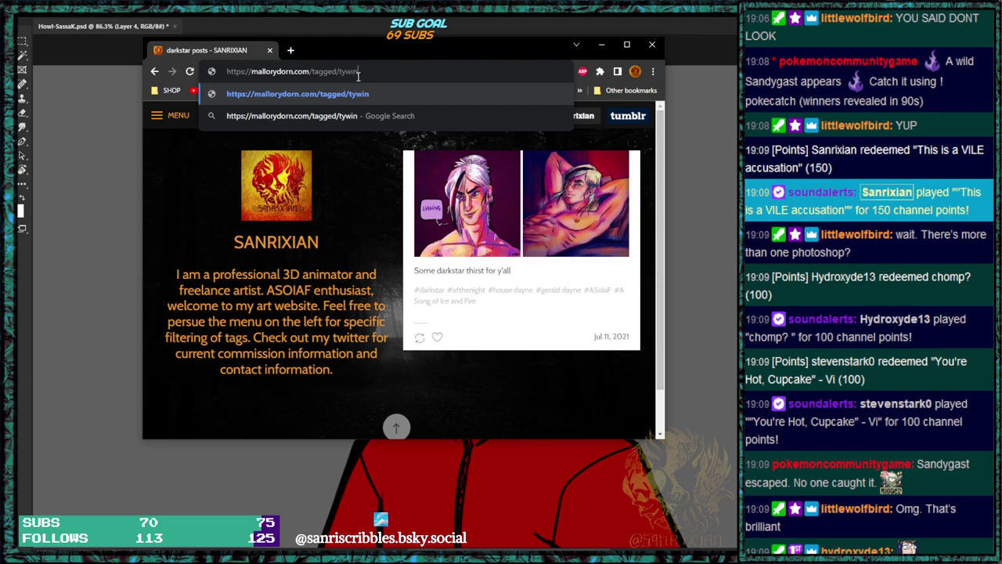
pyautogui.press('Return')
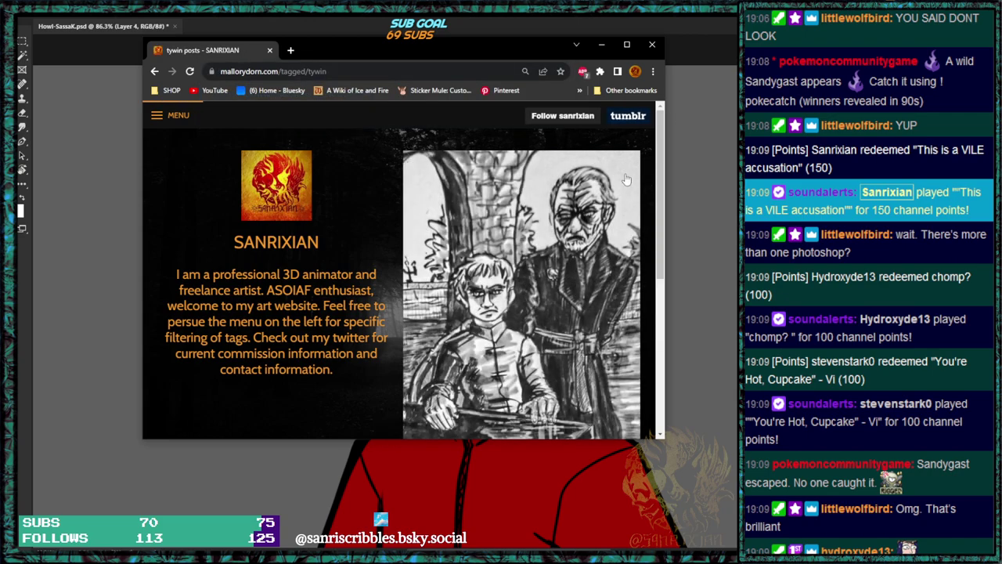
pyautogui.scroll(-3, 628, 170)
pyautogui.scroll(3, 619, 201)
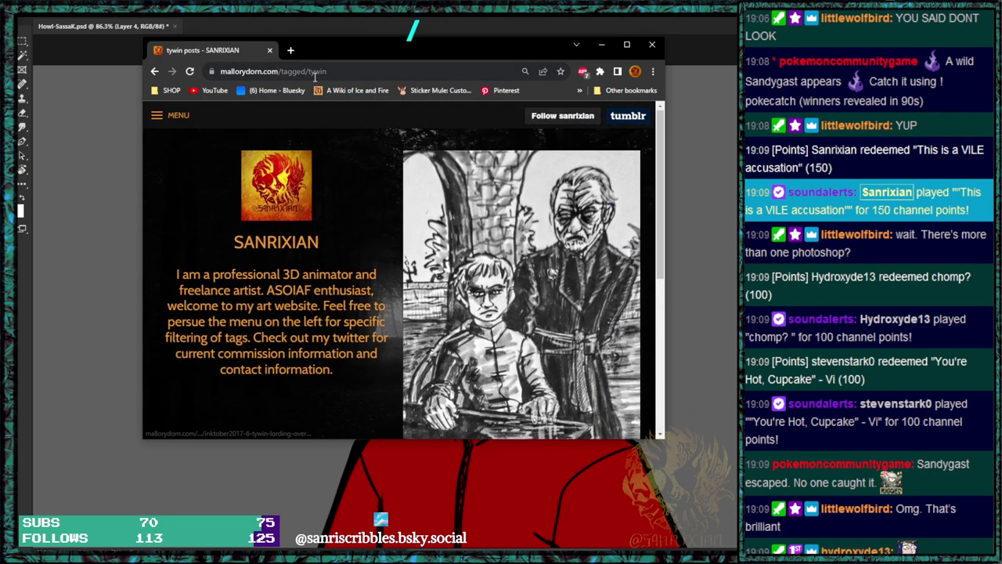
pyautogui.click(312, 73)
pyautogui.click(354, 71)
pyautogui.press('BackSpace')
pyautogui.press('BackSpace')
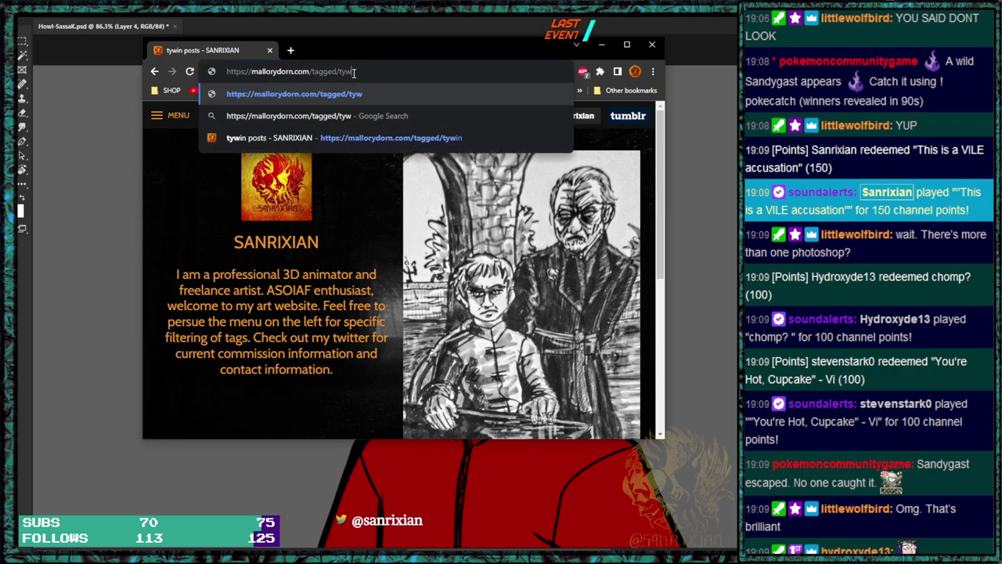
pyautogui.press('BackSpace')
pyautogui.press('BackSpace')
pyautogui.press('BackSpace')
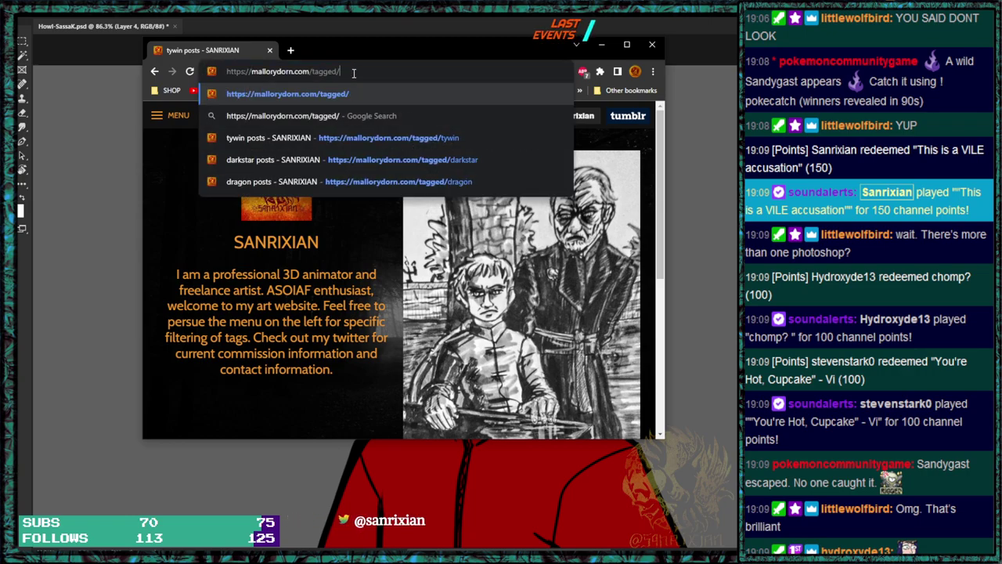
# Close the browser window and paint the character's face, neck and ear in the light peach skin colour.
pyautogui.click(652, 45)
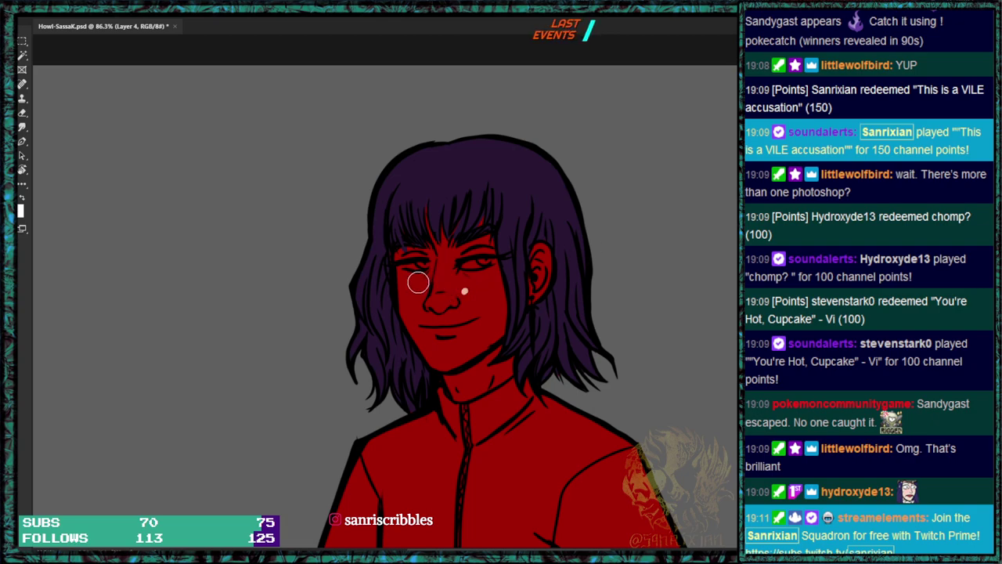
pyautogui.moveTo(419, 282); pyautogui.dragTo(411, 291)
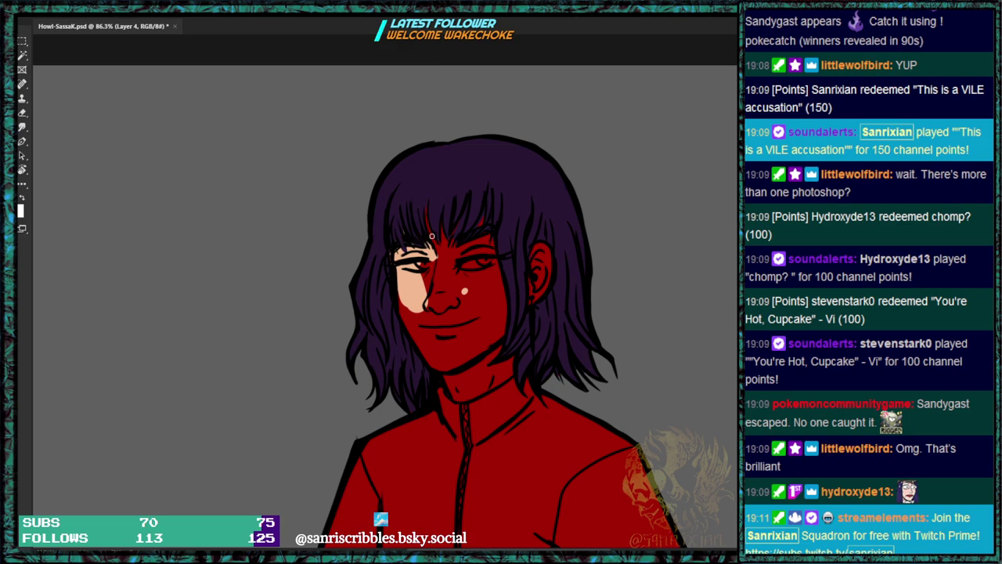
pyautogui.moveTo(425, 202)
pyautogui.mouseDown()
pyautogui.moveTo(442, 265)
pyautogui.moveTo(424, 171)
pyautogui.moveTo(445, 259)
pyautogui.moveTo(441, 221)
pyautogui.moveTo(441, 245)
pyautogui.moveTo(443, 230)
pyautogui.moveTo(447, 246)
pyautogui.moveTo(458, 220)
pyautogui.mouseUp()
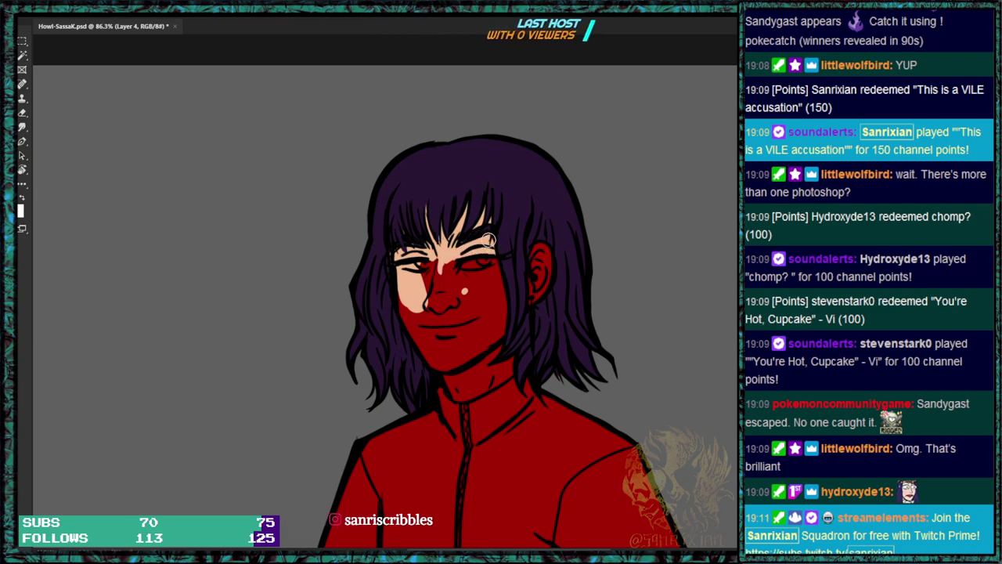
pyautogui.moveTo(453, 263)
pyautogui.mouseDown()
pyautogui.moveTo(431, 313)
pyautogui.moveTo(421, 257)
pyautogui.mouseUp()
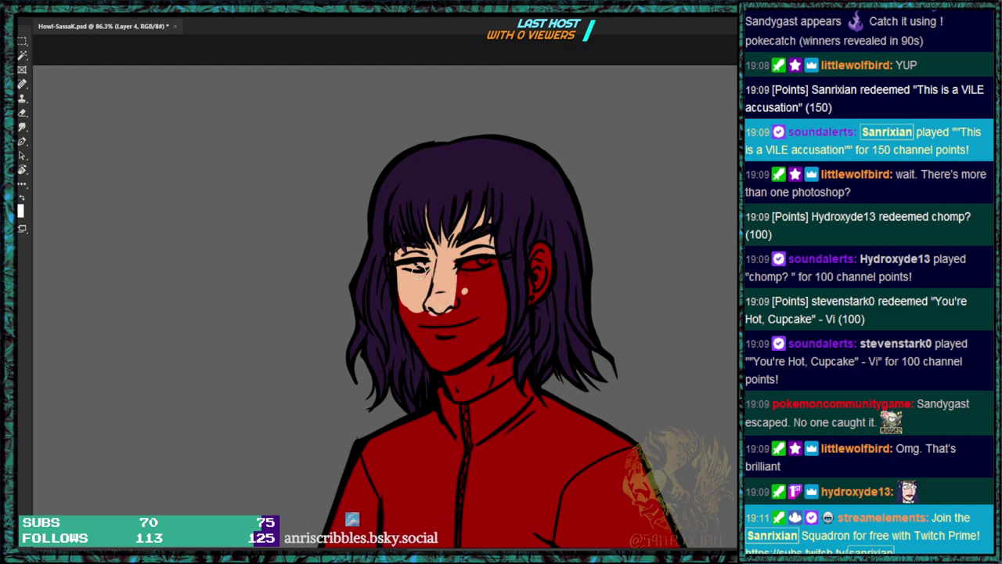
pyautogui.moveTo(419, 323)
pyautogui.mouseDown()
pyautogui.moveTo(433, 356)
pyautogui.moveTo(418, 336)
pyautogui.moveTo(454, 359)
pyautogui.moveTo(459, 345)
pyautogui.moveTo(473, 346)
pyautogui.moveTo(470, 278)
pyautogui.moveTo(488, 259)
pyautogui.moveTo(500, 332)
pyautogui.moveTo(479, 353)
pyautogui.moveTo(449, 351)
pyautogui.moveTo(445, 372)
pyautogui.moveTo(478, 391)
pyautogui.moveTo(487, 349)
pyautogui.mouseUp()
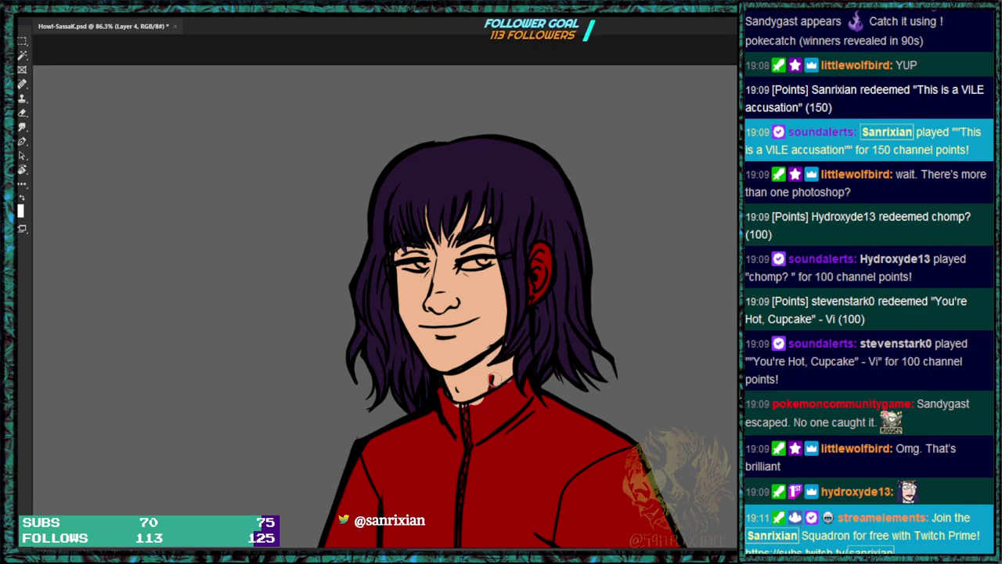
pyautogui.moveTo(493, 375); pyautogui.dragTo(490, 349)
pyautogui.moveTo(535, 260)
pyautogui.mouseDown()
pyautogui.moveTo(530, 303)
pyautogui.moveTo(546, 278)
pyautogui.mouseUp()
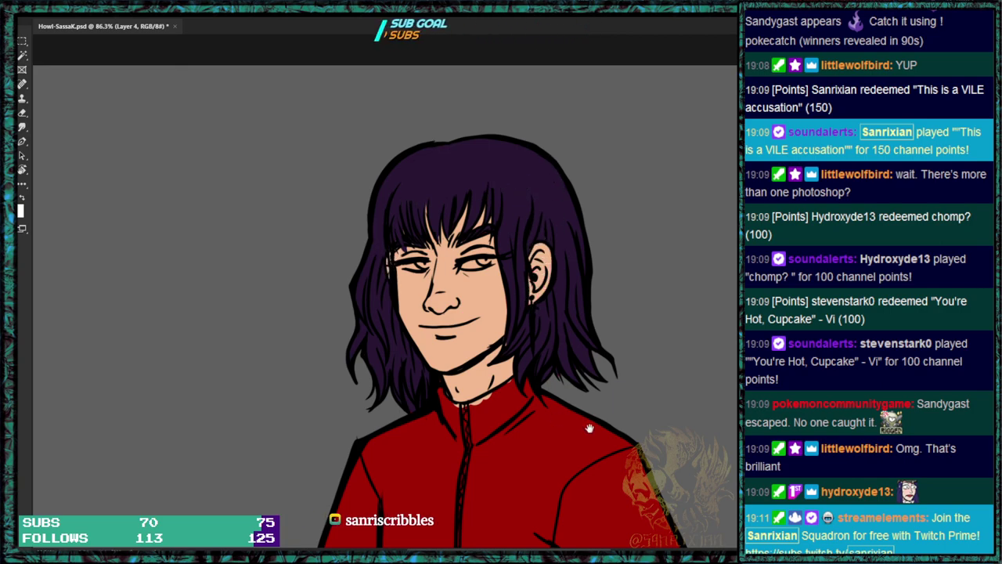
# Quit Photoshop, restart it and reopen the recent file Howl-SassaK.psd.
pyautogui.moveTo(586, 432); pyautogui.dragTo(587, 179)
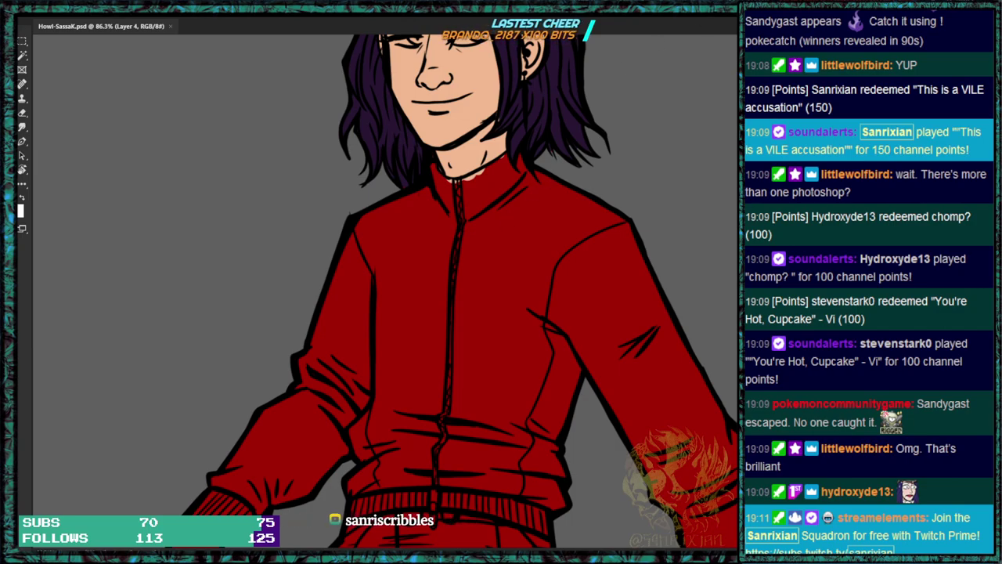
pyautogui.hotkey('ctrl', 'q')
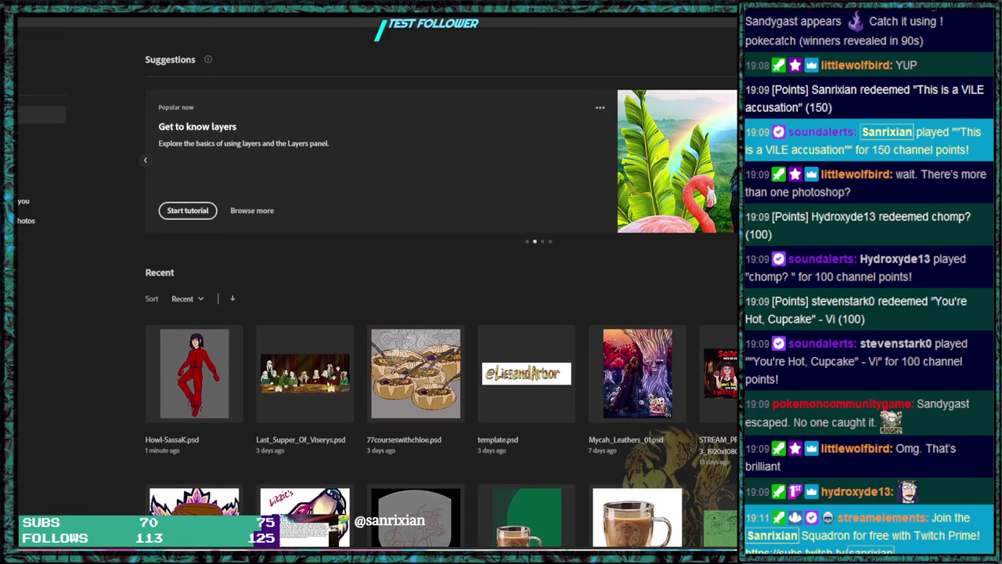
pyautogui.click(274, 373)
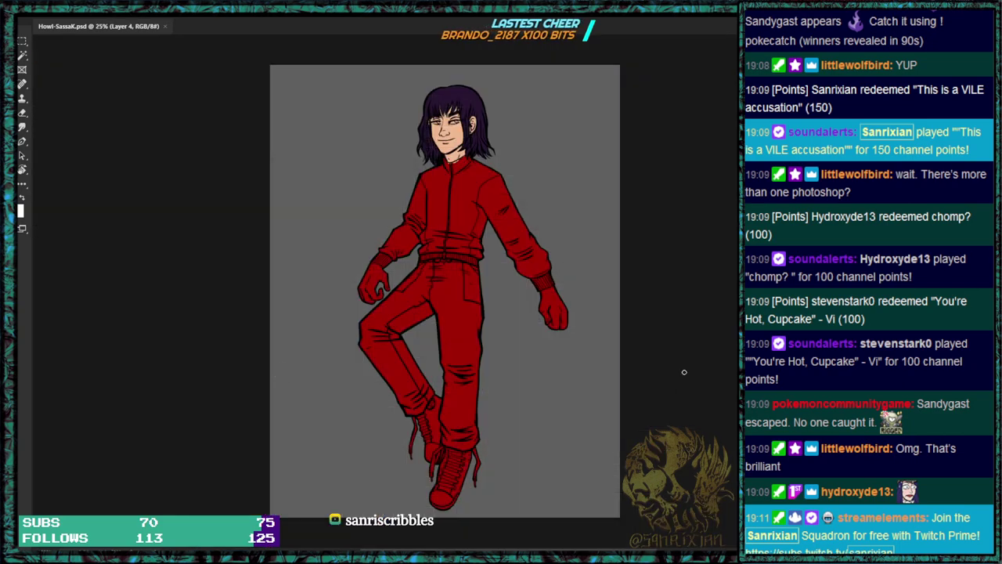
# Paint both of the character's hands in the light peach skin colour up to the cuffs.
pyautogui.scroll(5, 487, 256)
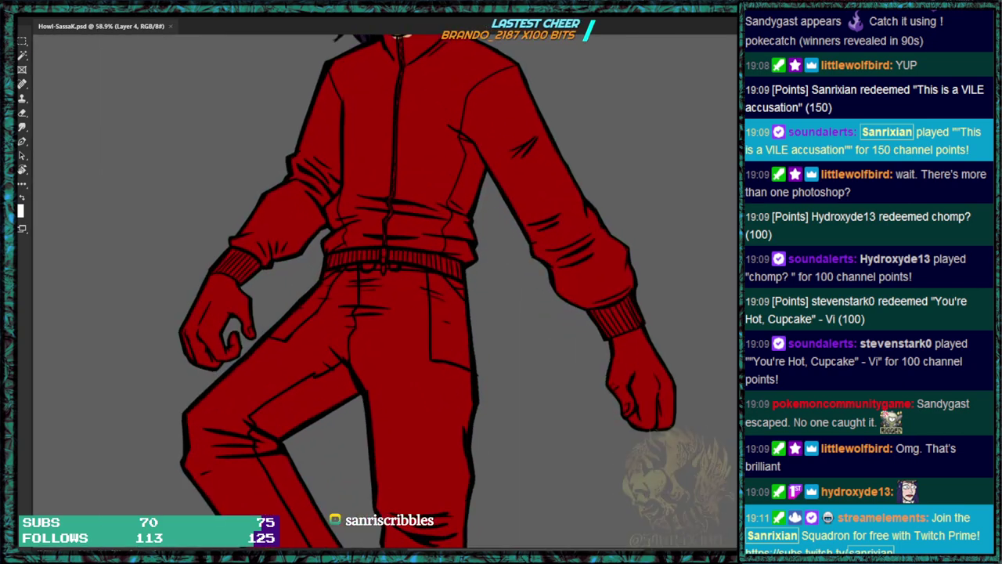
pyautogui.moveTo(607, 336)
pyautogui.mouseDown()
pyautogui.moveTo(614, 361)
pyautogui.moveTo(612, 344)
pyautogui.moveTo(653, 330)
pyautogui.moveTo(626, 359)
pyautogui.moveTo(662, 347)
pyautogui.moveTo(670, 419)
pyautogui.mouseUp()
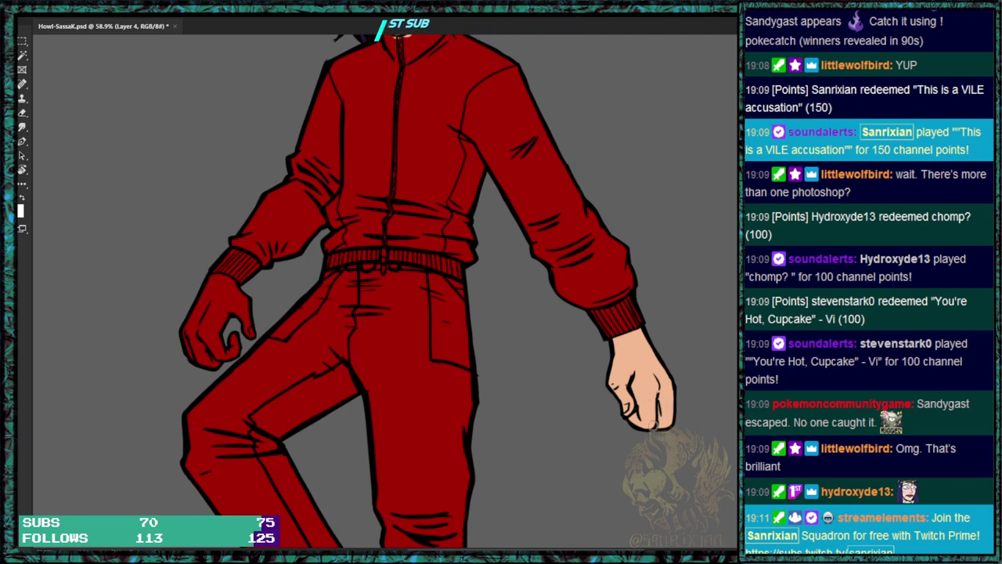
pyautogui.moveTo(197, 320)
pyautogui.mouseDown()
pyautogui.moveTo(191, 348)
pyautogui.moveTo(227, 356)
pyautogui.moveTo(242, 345)
pyautogui.moveTo(211, 284)
pyautogui.mouseUp()
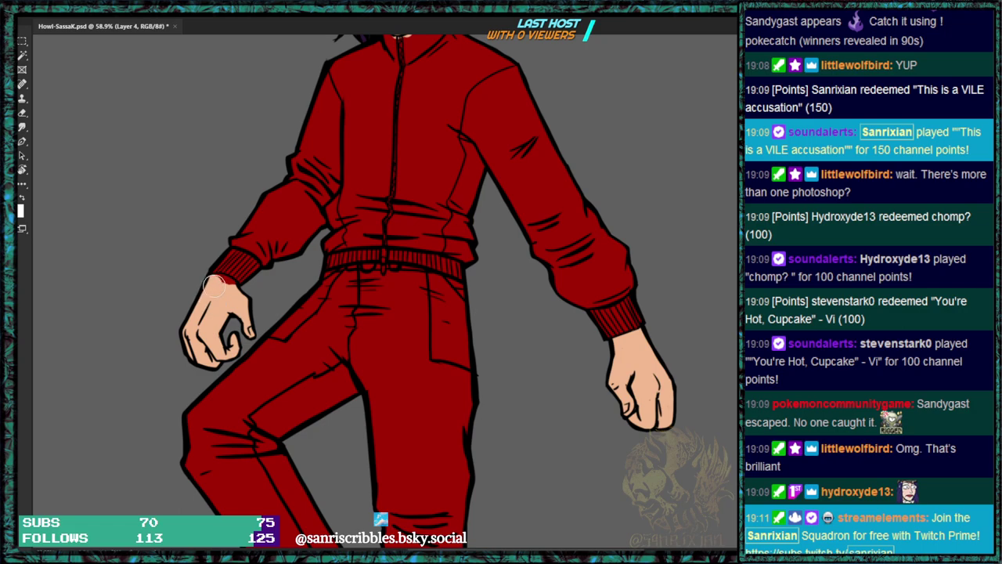
# Paint the jacket's collar and both shoulder areas dusty pink, using a smaller brush along the neckline and far shoulder.
pyautogui.moveTo(503, 282); pyautogui.dragTo(662, 467)
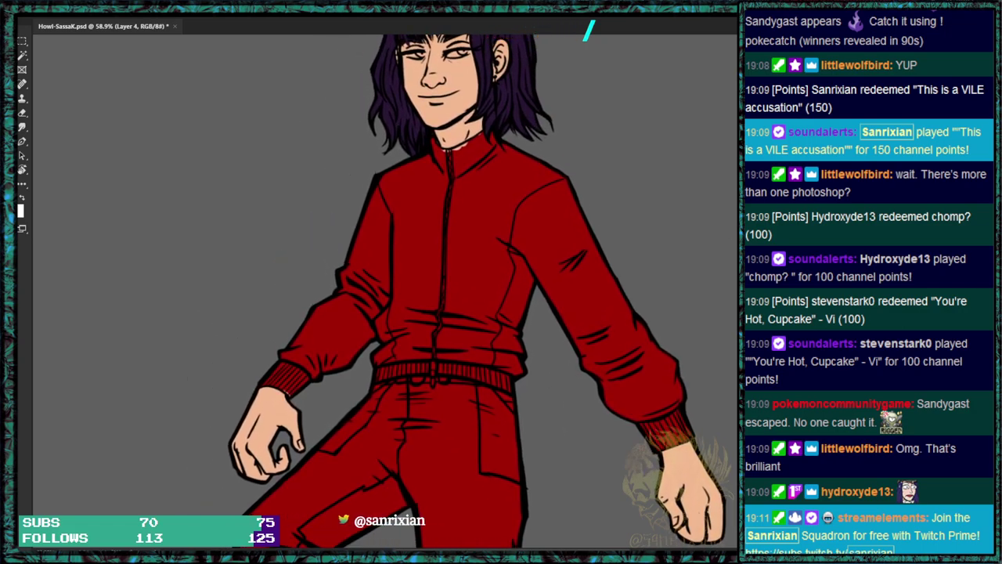
pyautogui.moveTo(411, 205)
pyautogui.mouseDown()
pyautogui.moveTo(415, 247)
pyautogui.moveTo(391, 178)
pyautogui.moveTo(408, 172)
pyautogui.mouseUp()
pyautogui.hotkey('ctrl', 'z')
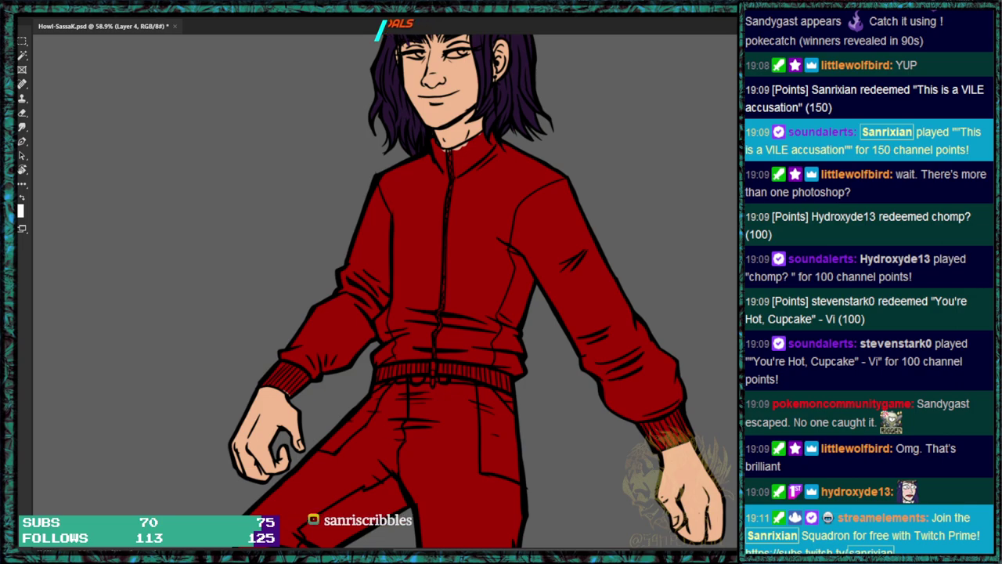
pyautogui.moveTo(410, 190)
pyautogui.mouseDown()
pyautogui.moveTo(404, 219)
pyautogui.moveTo(391, 181)
pyautogui.moveTo(440, 157)
pyautogui.moveTo(431, 142)
pyautogui.moveTo(448, 152)
pyautogui.moveTo(479, 142)
pyautogui.mouseUp()
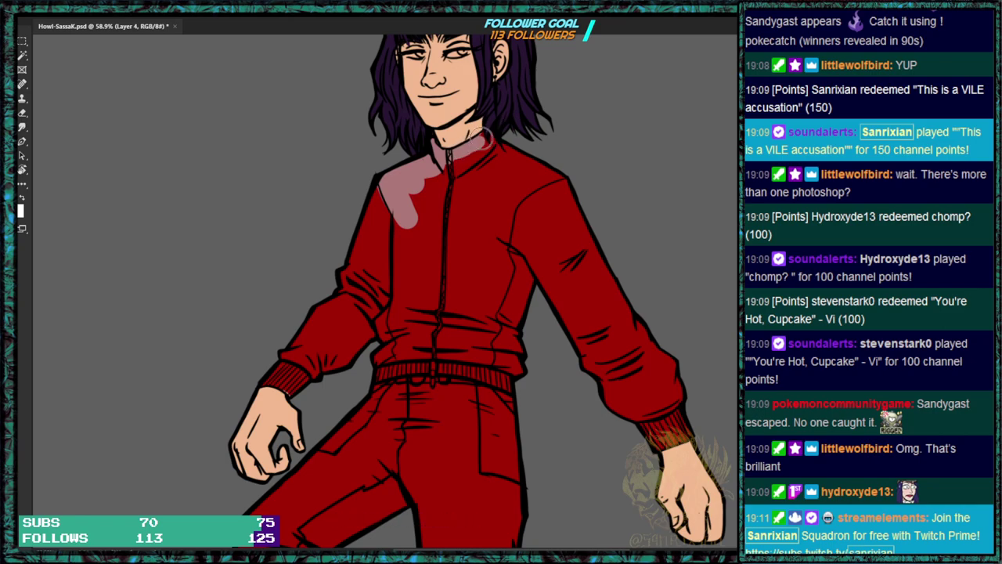
pyautogui.press('[')
pyautogui.press('[')
pyautogui.press('[')
pyautogui.press('[')
pyautogui.press('[')
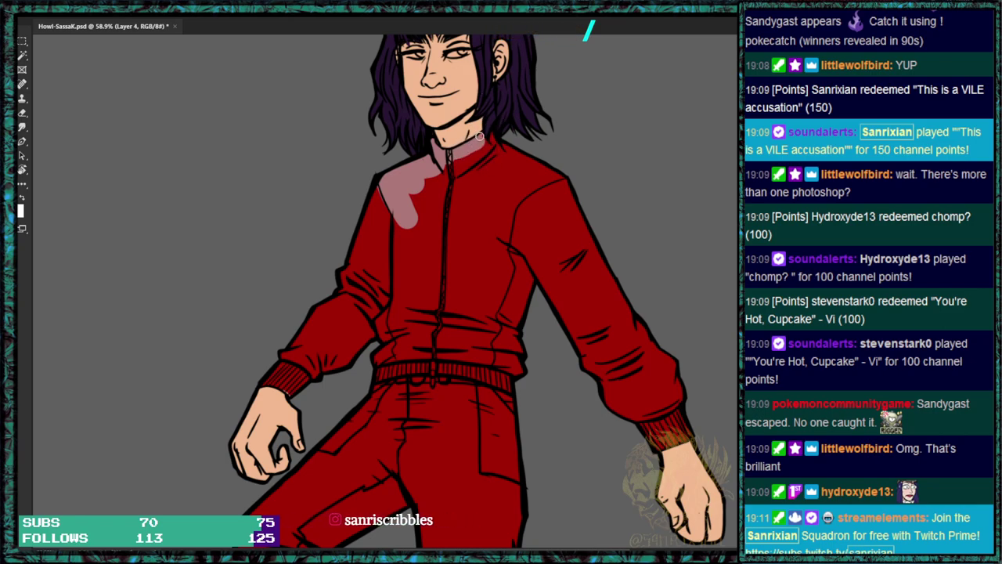
pyautogui.moveTo(481, 136)
pyautogui.mouseDown()
pyautogui.moveTo(487, 150)
pyautogui.moveTo(492, 137)
pyautogui.moveTo(515, 156)
pyautogui.moveTo(512, 179)
pyautogui.moveTo(540, 176)
pyautogui.moveTo(508, 219)
pyautogui.moveTo(531, 187)
pyautogui.moveTo(554, 178)
pyautogui.mouseUp()
# Outline the jacket's front along the side seams in dusty pink and fill the whole front on both sides of the zipper.
pyautogui.moveTo(495, 250)
pyautogui.mouseDown()
pyautogui.moveTo(510, 208)
pyautogui.moveTo(509, 268)
pyautogui.moveTo(486, 359)
pyautogui.mouseUp()
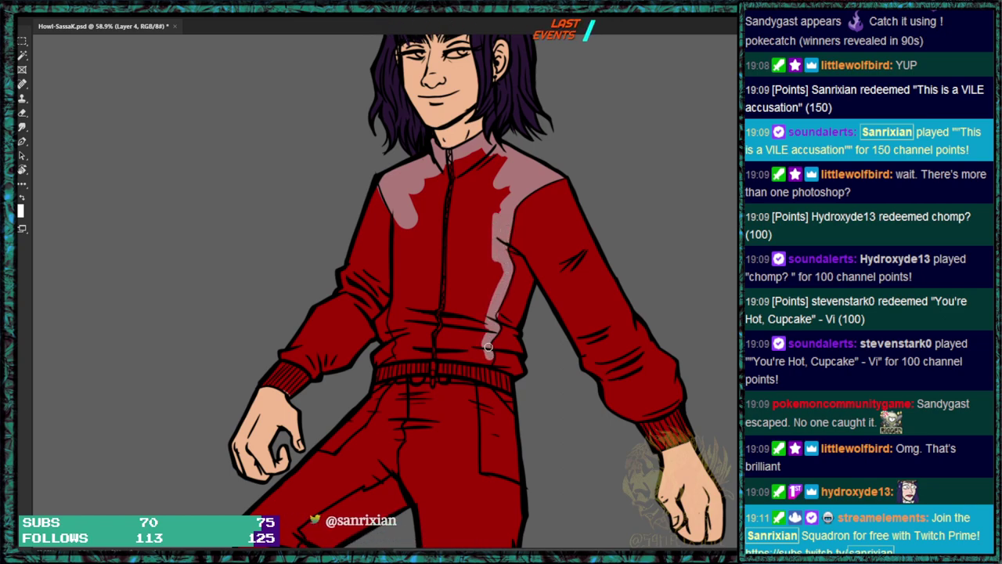
pyautogui.moveTo(399, 346)
pyautogui.mouseDown()
pyautogui.moveTo(411, 320)
pyautogui.moveTo(427, 317)
pyautogui.moveTo(430, 356)
pyautogui.mouseUp()
pyautogui.moveTo(400, 327)
pyautogui.mouseDown()
pyautogui.moveTo(396, 298)
pyautogui.moveTo(391, 324)
pyautogui.moveTo(397, 212)
pyautogui.moveTo(403, 293)
pyautogui.mouseUp()
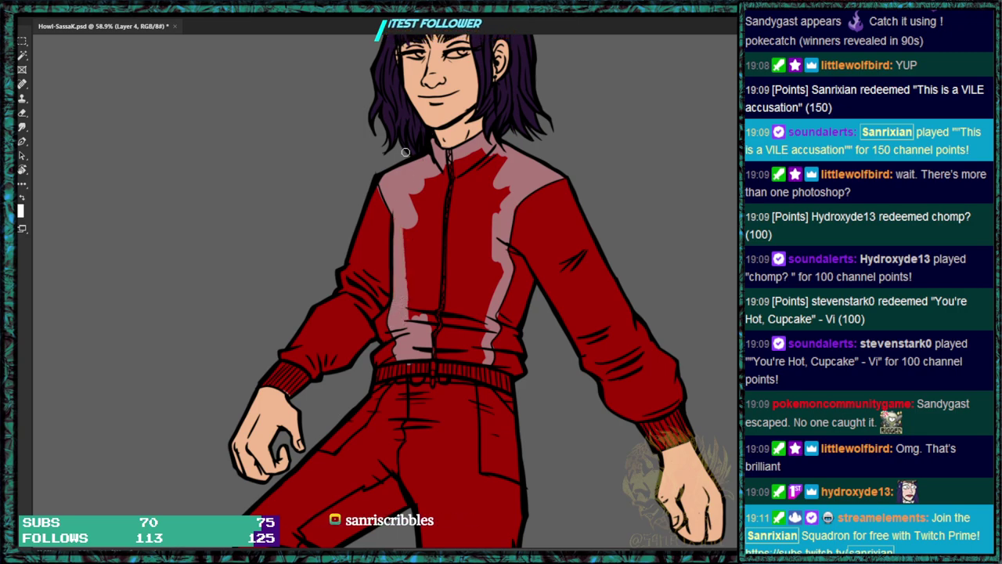
pyautogui.moveTo(405, 222)
pyautogui.mouseDown()
pyautogui.moveTo(407, 321)
pyautogui.moveTo(411, 252)
pyautogui.moveTo(432, 314)
pyautogui.moveTo(421, 203)
pyautogui.moveTo(441, 194)
pyautogui.moveTo(472, 116)
pyautogui.moveTo(463, 164)
pyautogui.moveTo(482, 153)
pyautogui.moveTo(470, 154)
pyautogui.moveTo(494, 161)
pyautogui.moveTo(457, 182)
pyautogui.moveTo(442, 222)
pyautogui.moveTo(443, 244)
pyautogui.moveTo(463, 261)
pyautogui.moveTo(442, 290)
pyautogui.moveTo(446, 332)
pyautogui.moveTo(460, 302)
pyautogui.moveTo(490, 300)
pyautogui.moveTo(498, 258)
pyautogui.moveTo(454, 339)
pyautogui.moveTo(440, 333)
pyautogui.moveTo(434, 349)
pyautogui.moveTo(447, 352)
pyautogui.moveTo(455, 332)
pyautogui.moveTo(452, 353)
pyautogui.moveTo(479, 348)
pyautogui.moveTo(487, 313)
pyautogui.mouseUp()
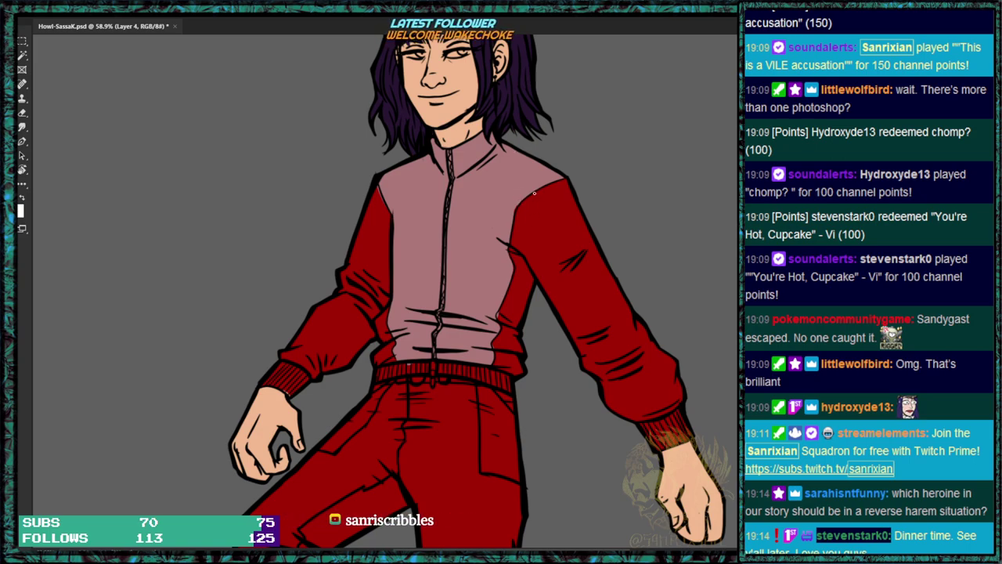
# Draw a diamond lattice of thin dusty pink lines over the red sleeve of the character's left arm.
pyautogui.moveTo(557, 185); pyautogui.dragTo(549, 299)
pyautogui.moveTo(579, 207); pyautogui.dragTo(569, 335)
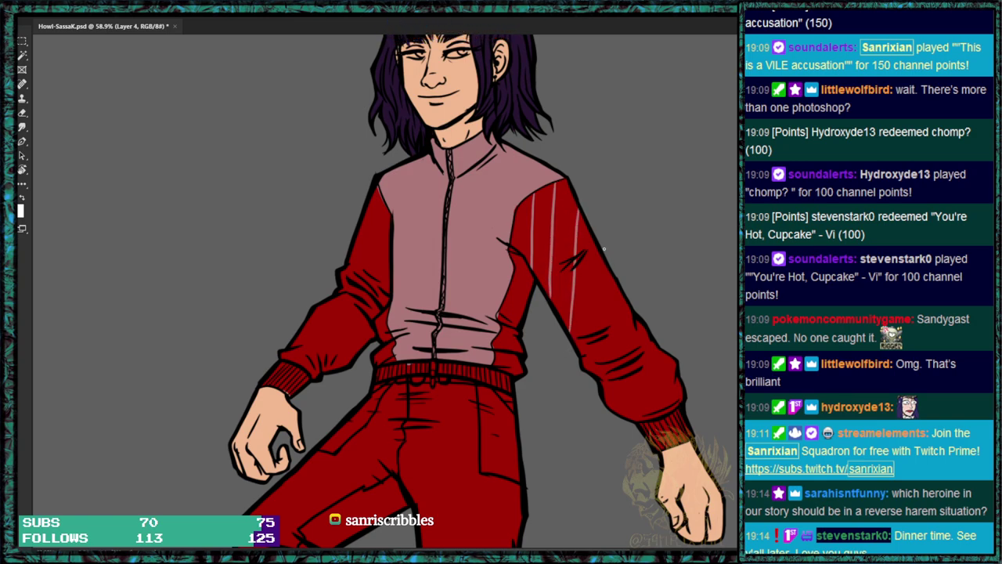
pyautogui.moveTo(631, 306)
pyautogui.mouseDown()
pyautogui.moveTo(613, 397)
pyautogui.moveTo(653, 329)
pyautogui.moveTo(638, 410)
pyautogui.mouseUp()
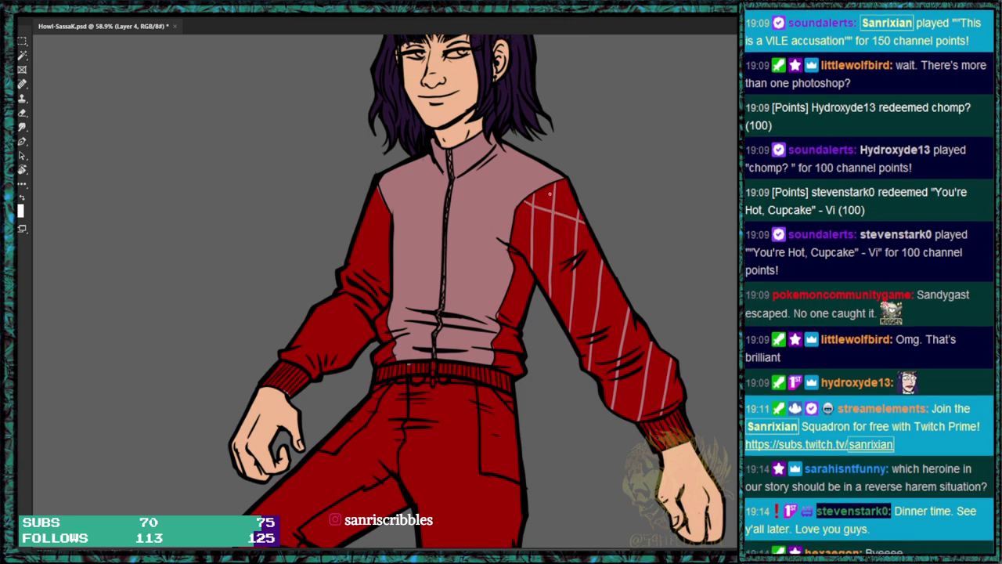
pyautogui.moveTo(515, 217); pyautogui.dragTo(596, 251)
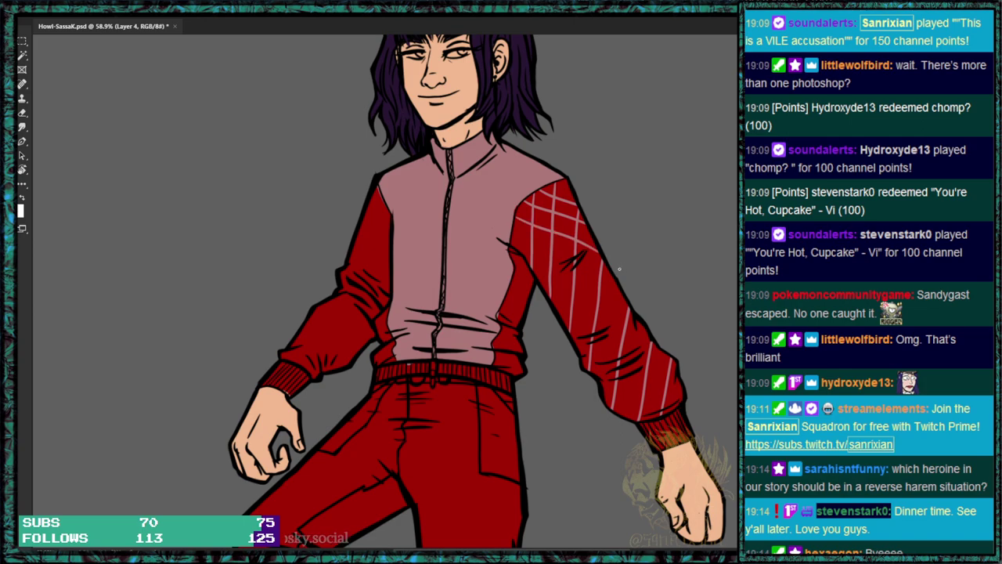
pyautogui.moveTo(513, 235); pyautogui.dragTo(608, 284)
pyautogui.moveTo(535, 268); pyautogui.dragTo(631, 316)
pyautogui.moveTo(573, 342); pyautogui.dragTo(716, 401)
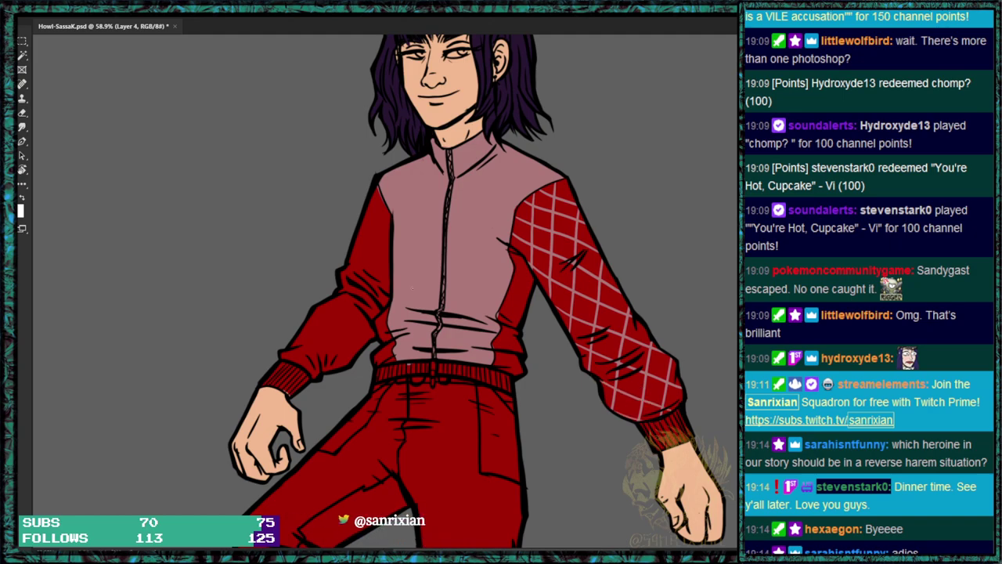
# Continue the dusty pink diamond lattice over the character's right sleeve and the jacket's red side panel.
pyautogui.moveTo(289, 346); pyautogui.dragTo(370, 341)
pyautogui.moveTo(355, 283)
pyautogui.mouseDown()
pyautogui.moveTo(390, 270)
pyautogui.moveTo(388, 249)
pyautogui.mouseUp()
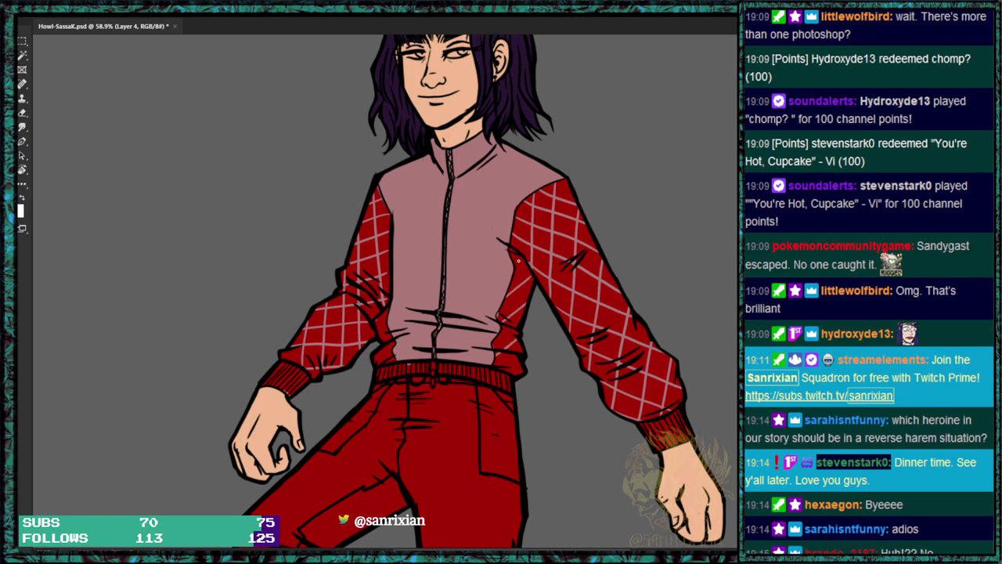
pyautogui.moveTo(508, 243); pyautogui.dragTo(514, 295)
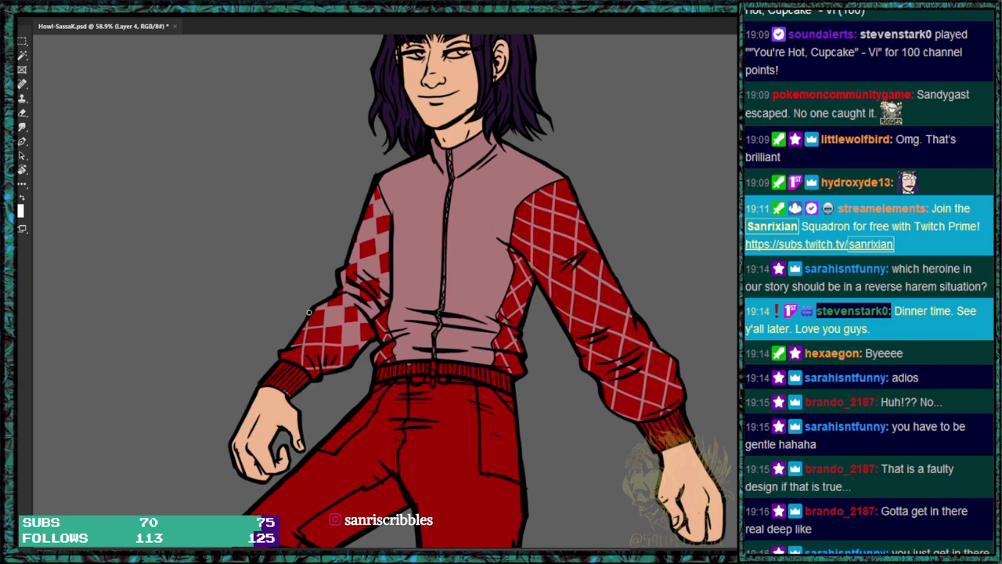
# Fill alternate diamonds on the character's right sleeve with dusty pink and paint that sleeve's cuff the same colour.
pyautogui.moveTo(307, 339); pyautogui.dragTo(320, 329)
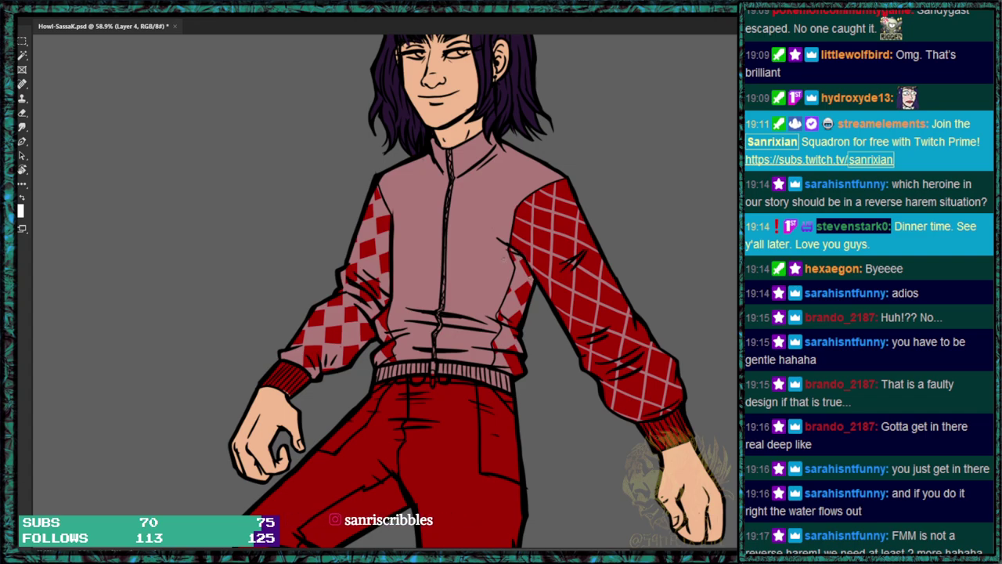
pyautogui.moveTo(268, 374)
pyautogui.mouseDown()
pyautogui.moveTo(290, 396)
pyautogui.moveTo(270, 377)
pyautogui.moveTo(277, 367)
pyautogui.moveTo(296, 374)
pyautogui.moveTo(283, 367)
pyautogui.mouseUp()
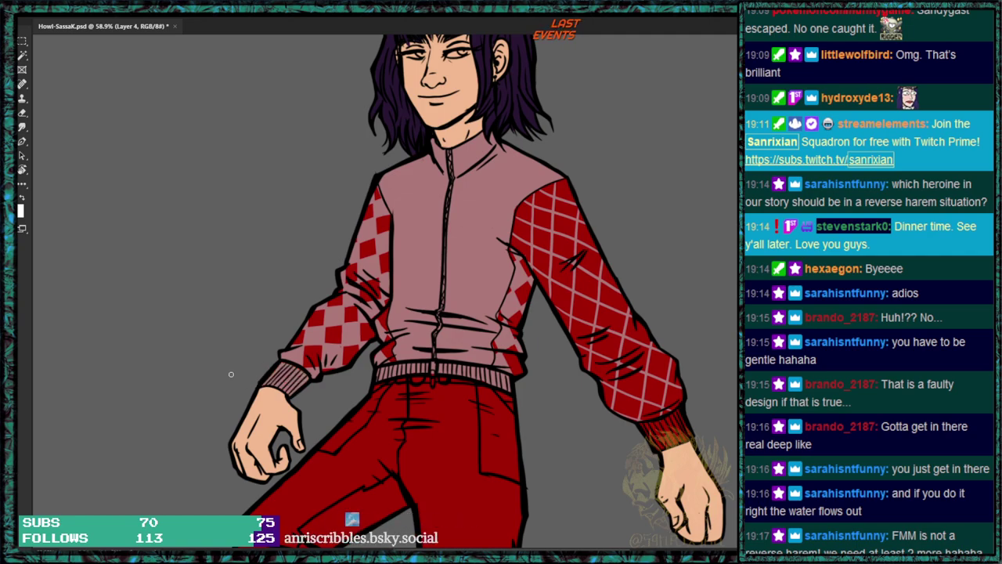
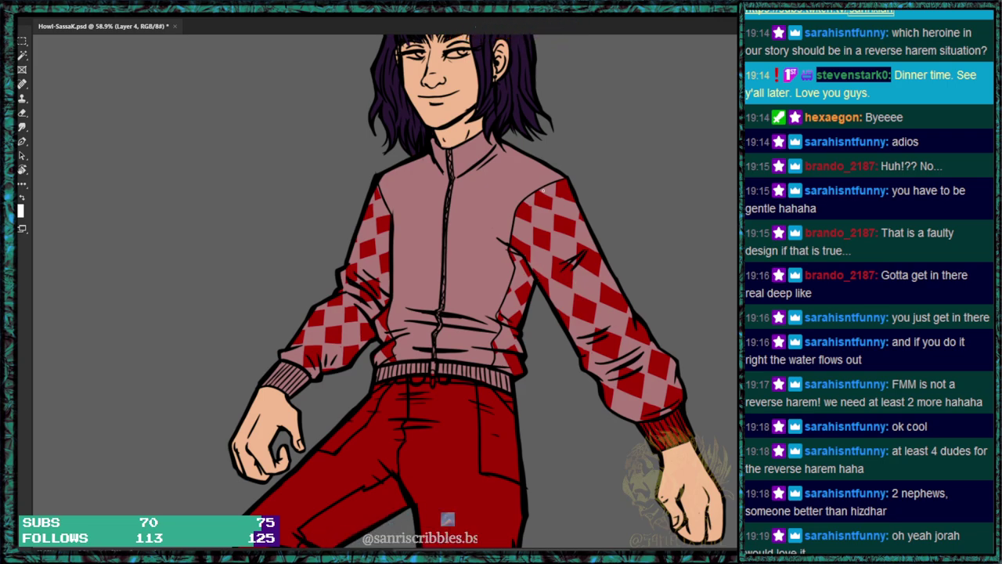
# Draw thin white lines running lengthwise across the diamond pattern on the character's left sleeve, from shoulder to cuff.
pyautogui.moveTo(543, 188); pyautogui.dragTo(540, 283)
pyautogui.moveTo(523, 197); pyautogui.dragTo(522, 258)
pyautogui.moveTo(565, 182); pyautogui.dragTo(562, 326)
pyautogui.moveTo(588, 227); pyautogui.dragTo(579, 354)
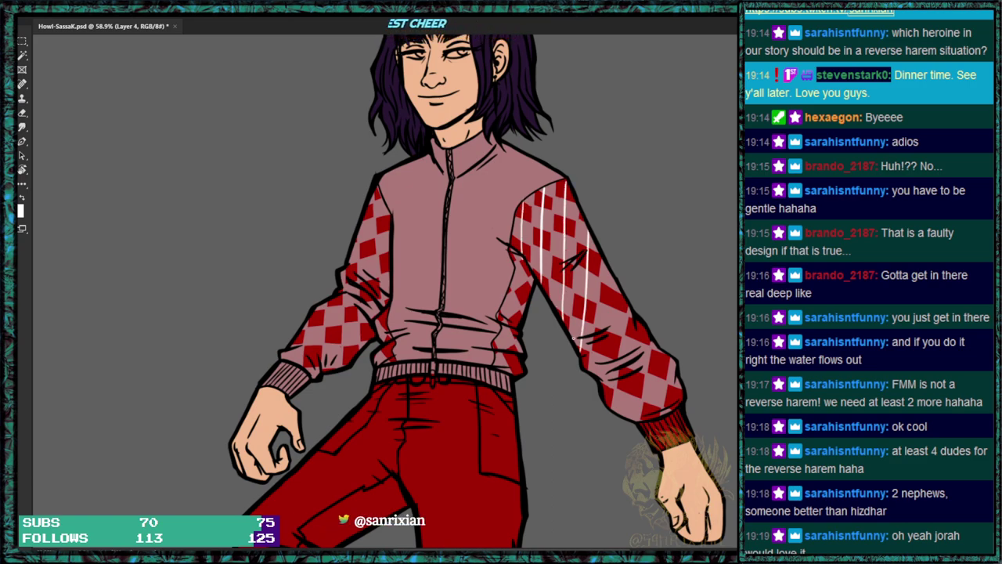
pyautogui.moveTo(618, 282); pyautogui.dragTo(598, 377)
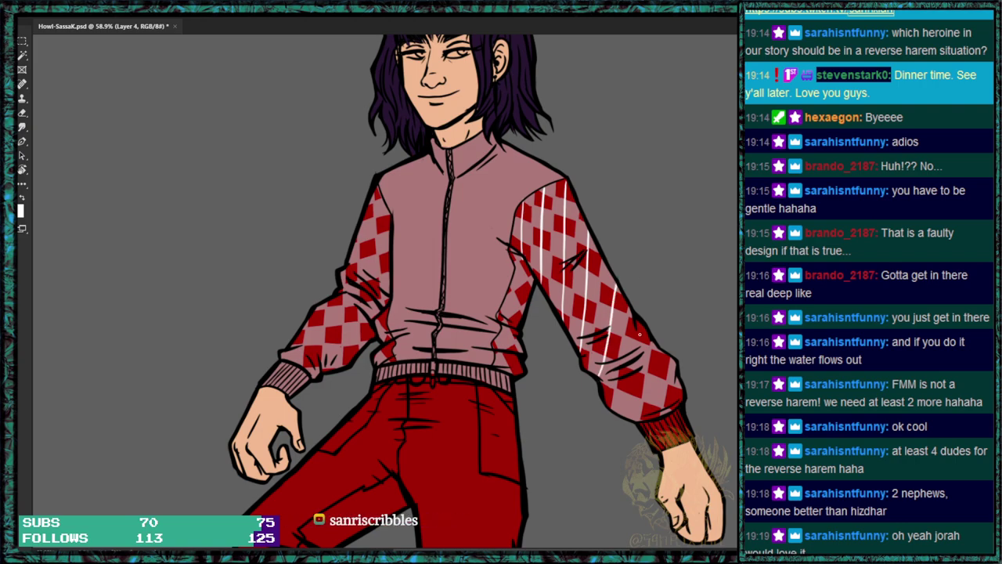
pyautogui.moveTo(641, 323); pyautogui.dragTo(626, 415)
pyautogui.moveTo(661, 350); pyautogui.dragTo(655, 417)
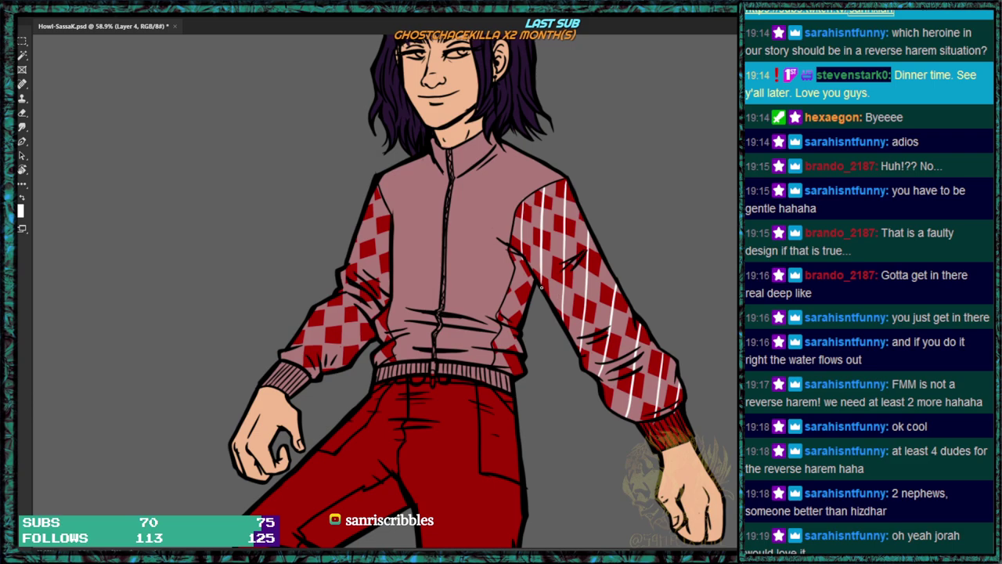
# Cross the left sleeve's white lines with diagonal ones and add the same white crosshatch to the adjoining side panel.
pyautogui.moveTo(565, 302); pyautogui.dragTo(650, 339)
pyautogui.moveTo(512, 244); pyautogui.dragTo(627, 302)
pyautogui.moveTo(515, 227); pyautogui.dragTo(597, 264)
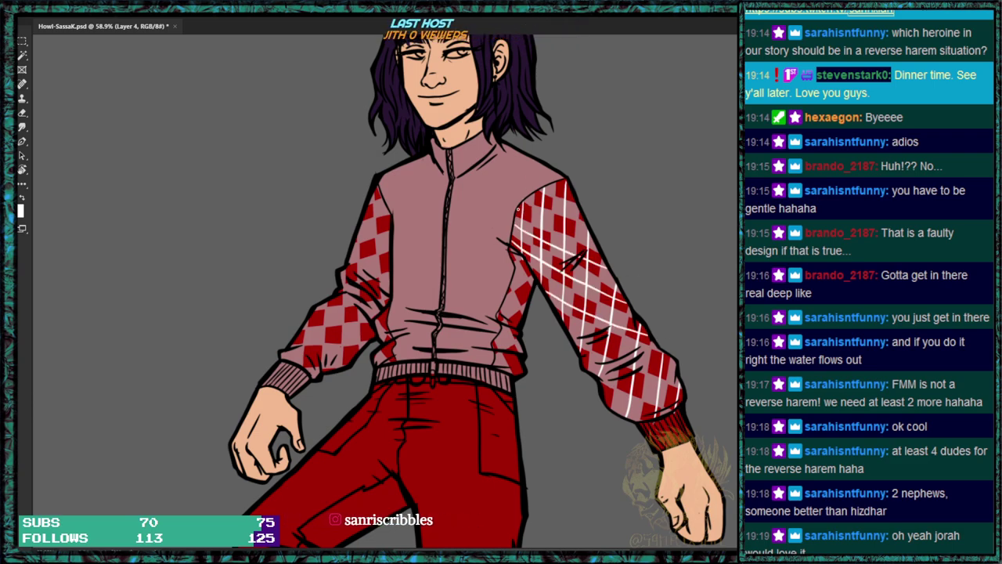
pyautogui.moveTo(532, 196); pyautogui.dragTo(580, 214)
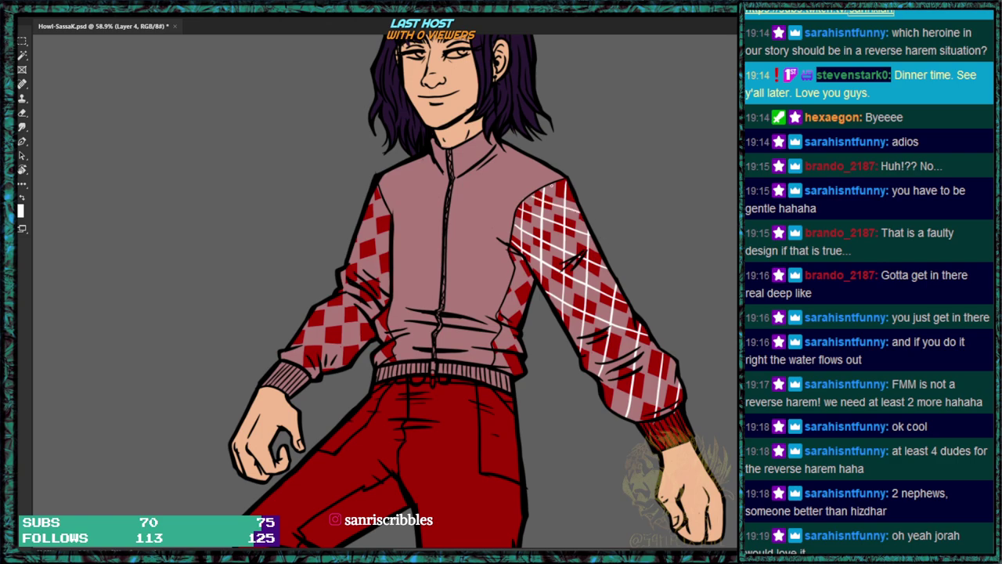
pyautogui.moveTo(586, 335)
pyautogui.mouseDown()
pyautogui.moveTo(695, 379)
pyautogui.moveTo(605, 416)
pyautogui.mouseUp()
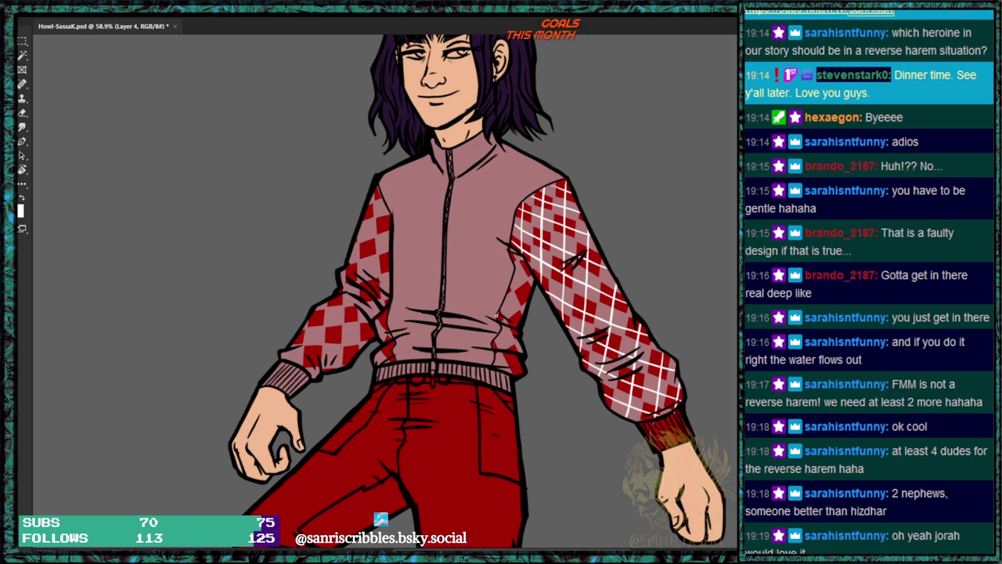
pyautogui.moveTo(518, 322)
pyautogui.mouseDown()
pyautogui.moveTo(495, 345)
pyautogui.moveTo(519, 372)
pyautogui.mouseUp()
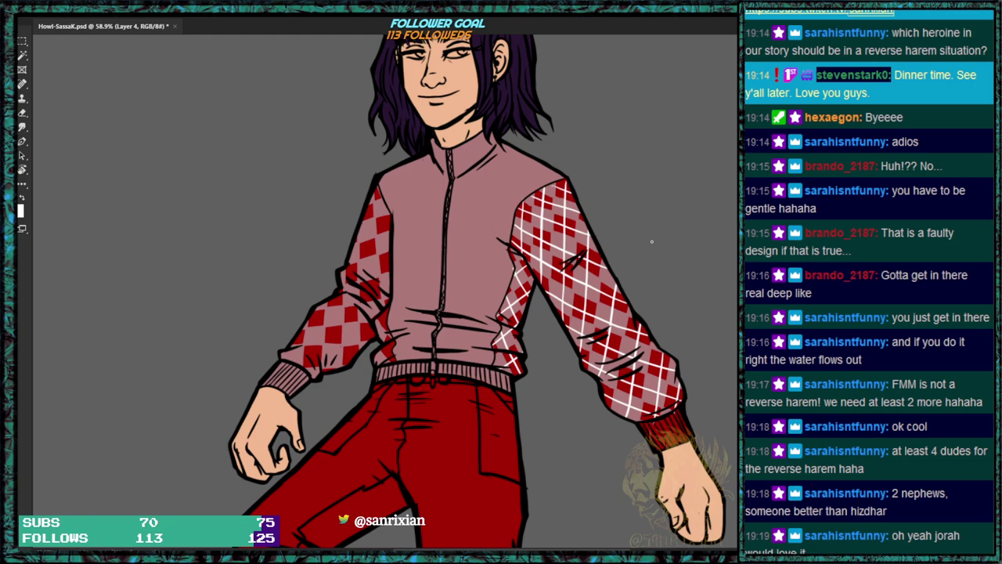
# Draw crossing thin white lines over the argyle diamonds on the character's right sleeve, from shoulder to forearm.
pyautogui.moveTo(550, 278); pyautogui.dragTo(656, 227)
pyautogui.moveTo(458, 204); pyautogui.dragTo(500, 187)
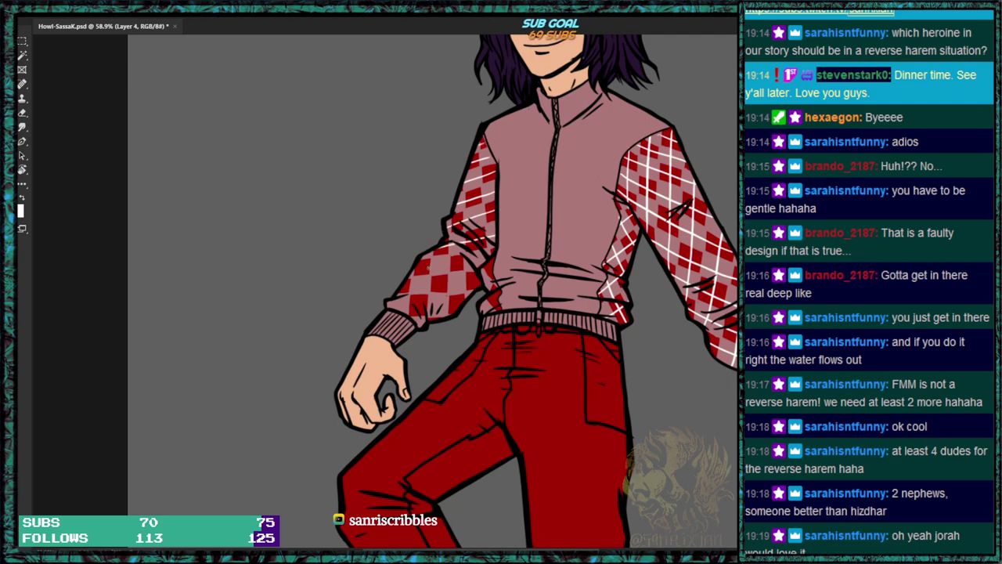
pyautogui.moveTo(420, 271); pyautogui.dragTo(468, 262)
pyautogui.moveTo(401, 291); pyautogui.dragTo(443, 285)
pyautogui.moveTo(443, 285); pyautogui.dragTo(483, 281)
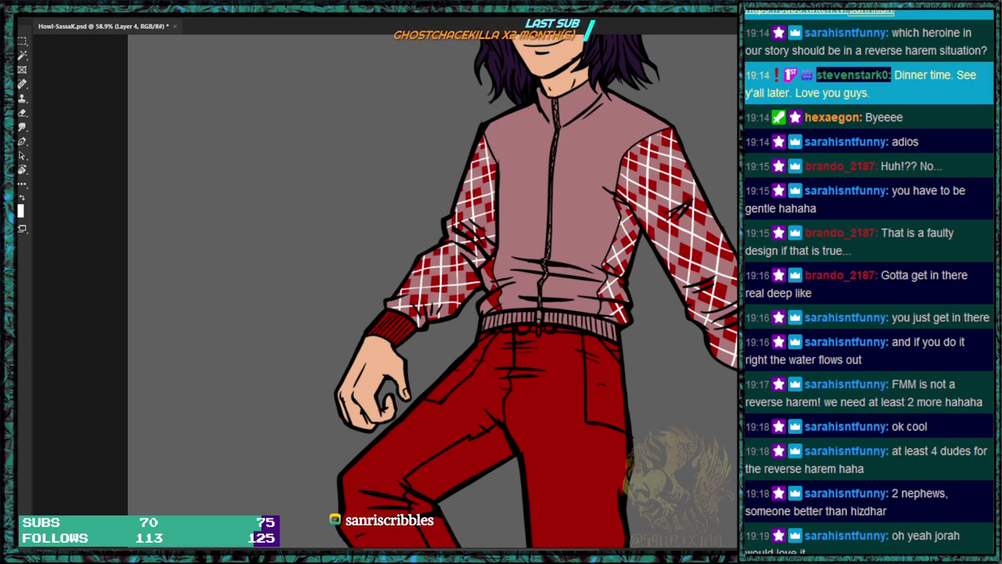
# Paint the jacket front on the character's right side of the zipper solid red, from shoulder to waistband.
pyautogui.moveTo(511, 134)
pyautogui.mouseDown()
pyautogui.moveTo(497, 149)
pyautogui.moveTo(506, 162)
pyautogui.mouseUp()
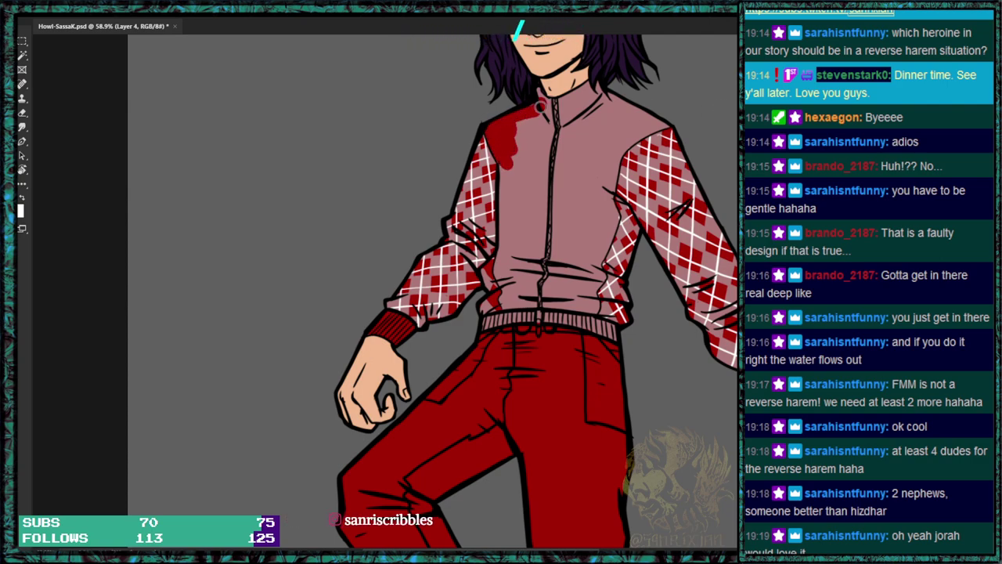
pyautogui.moveTo(541, 96)
pyautogui.mouseDown()
pyautogui.moveTo(552, 134)
pyautogui.moveTo(547, 121)
pyautogui.moveTo(541, 166)
pyautogui.moveTo(547, 130)
pyautogui.moveTo(537, 163)
pyautogui.moveTo(520, 137)
pyautogui.moveTo(505, 191)
pyautogui.moveTo(513, 237)
pyautogui.moveTo(530, 159)
pyautogui.moveTo(540, 218)
pyautogui.mouseUp()
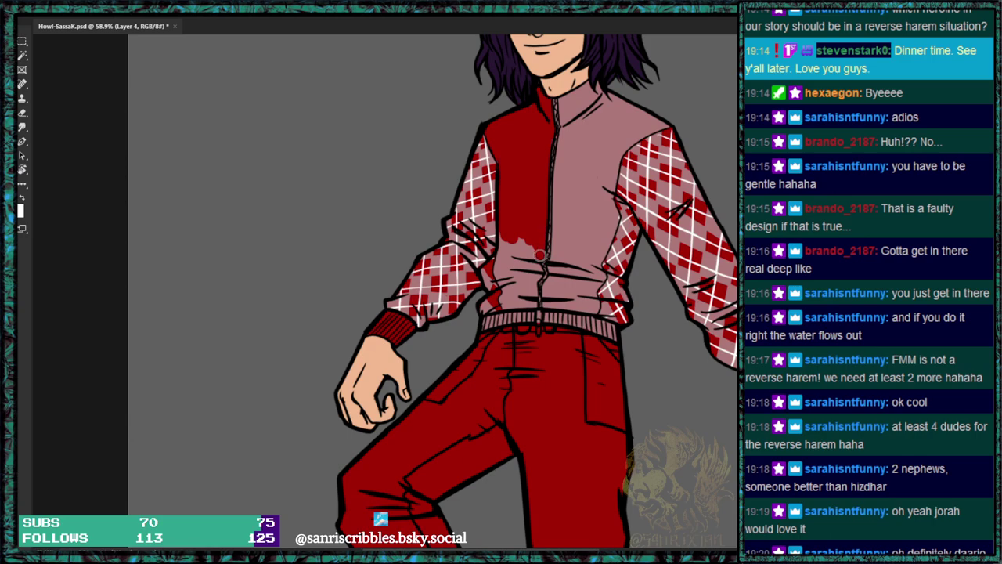
pyautogui.moveTo(504, 236)
pyautogui.mouseDown()
pyautogui.moveTo(499, 269)
pyautogui.moveTo(513, 283)
pyautogui.moveTo(526, 273)
pyautogui.moveTo(532, 280)
pyautogui.mouseUp()
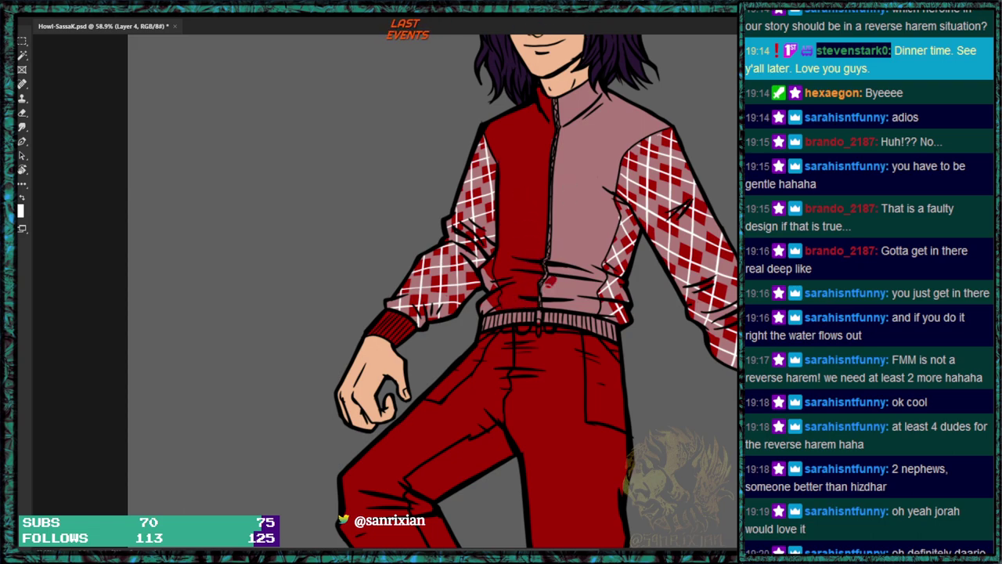
# Paint the jacket front on the character's left side of the zipper solid red, including the shoulder and collar.
pyautogui.moveTo(546, 301)
pyautogui.mouseDown()
pyautogui.moveTo(554, 264)
pyautogui.moveTo(568, 285)
pyautogui.moveTo(553, 303)
pyautogui.moveTo(599, 279)
pyautogui.mouseUp()
pyautogui.moveTo(570, 232)
pyautogui.mouseDown()
pyautogui.moveTo(566, 269)
pyautogui.moveTo(551, 265)
pyautogui.moveTo(556, 230)
pyautogui.moveTo(554, 272)
pyautogui.moveTo(561, 234)
pyautogui.moveTo(578, 264)
pyautogui.moveTo(597, 249)
pyautogui.moveTo(598, 267)
pyautogui.moveTo(615, 219)
pyautogui.moveTo(608, 205)
pyautogui.moveTo(596, 231)
pyautogui.mouseUp()
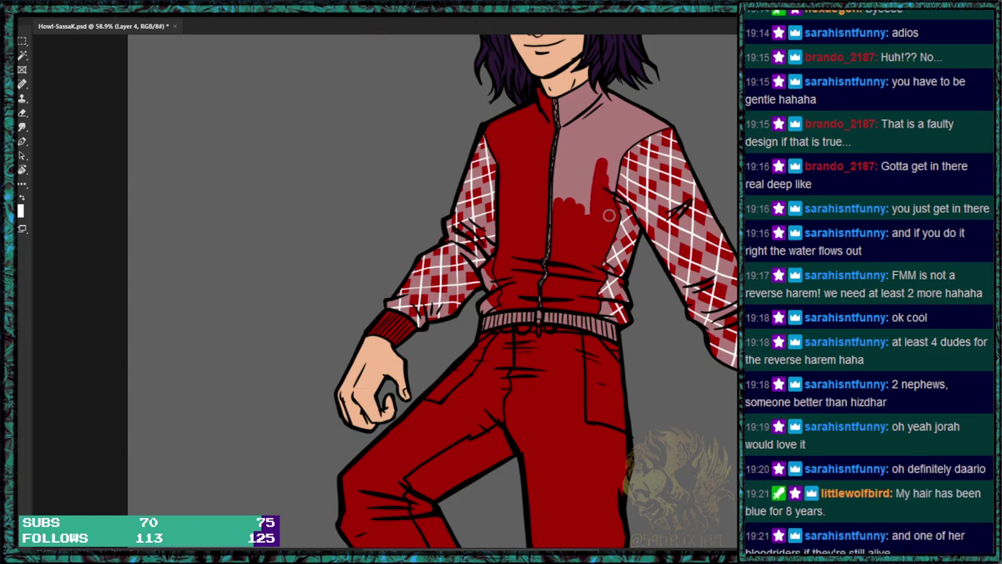
pyautogui.moveTo(560, 157); pyautogui.dragTo(558, 214)
pyautogui.moveTo(569, 111); pyautogui.dragTo(586, 210)
pyautogui.moveTo(606, 115); pyautogui.dragTo(601, 170)
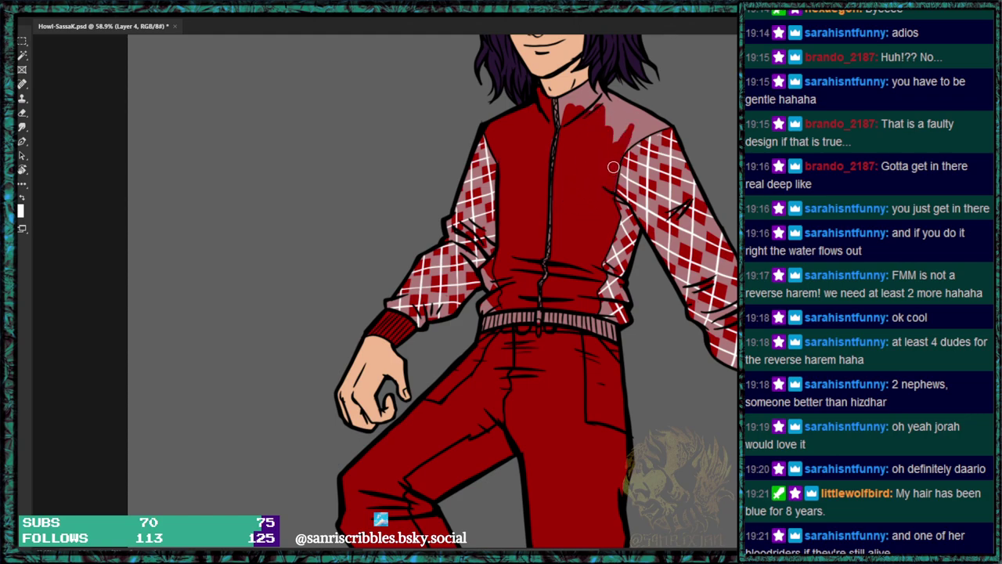
pyautogui.moveTo(619, 154)
pyautogui.mouseDown()
pyautogui.moveTo(673, 122)
pyautogui.moveTo(617, 132)
pyautogui.mouseUp()
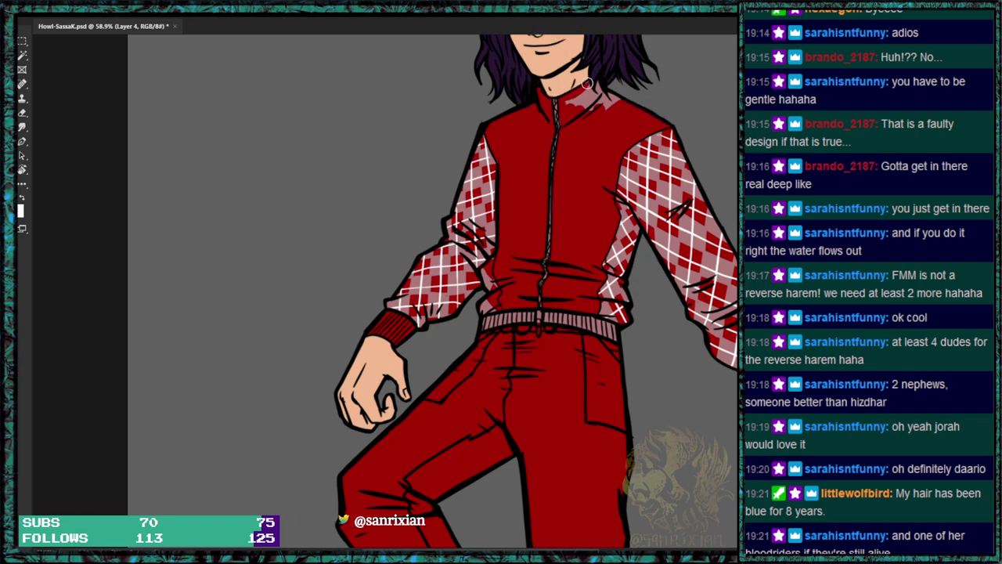
pyautogui.moveTo(594, 95); pyautogui.dragTo(565, 104)
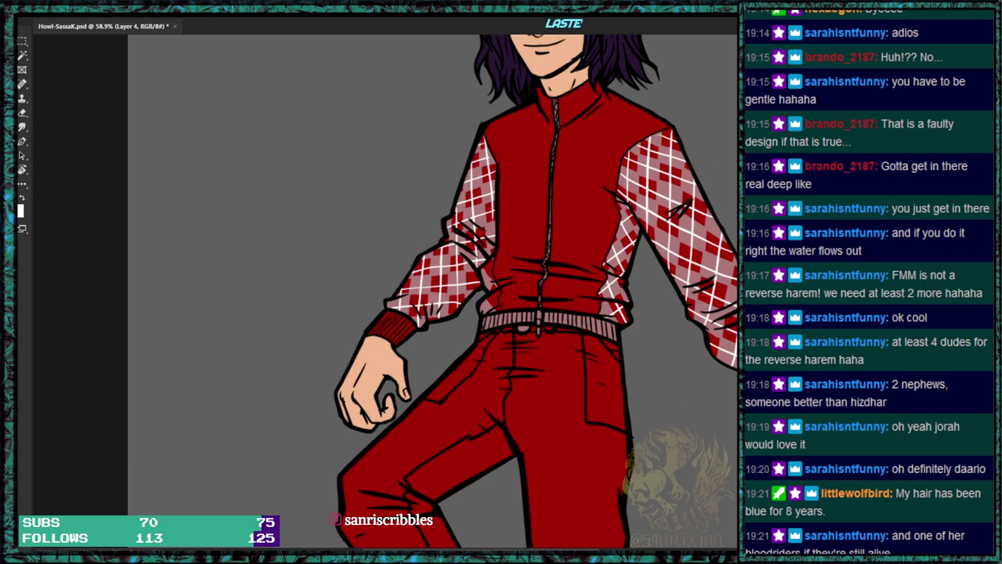
# Paint the upper trousers and bent knee in a muted grey-brown over the red.
pyautogui.moveTo(537, 398)
pyautogui.mouseDown()
pyautogui.moveTo(496, 395)
pyautogui.moveTo(477, 424)
pyautogui.moveTo(442, 441)
pyautogui.moveTo(448, 383)
pyautogui.moveTo(472, 352)
pyautogui.mouseUp()
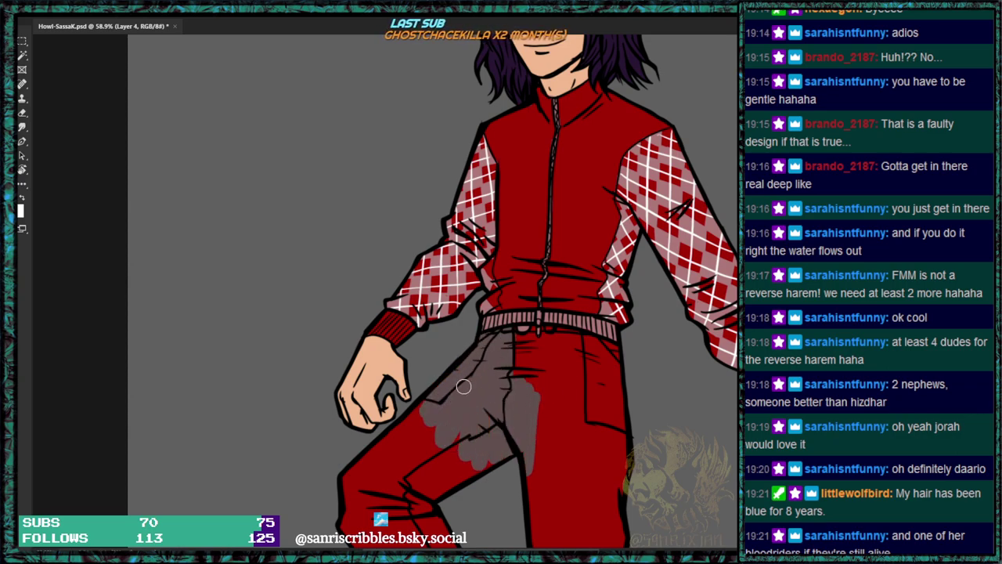
pyautogui.moveTo(530, 329)
pyautogui.mouseDown()
pyautogui.moveTo(514, 354)
pyautogui.moveTo(527, 389)
pyautogui.moveTo(550, 370)
pyautogui.moveTo(537, 341)
pyautogui.moveTo(546, 331)
pyautogui.moveTo(594, 342)
pyautogui.moveTo(551, 346)
pyautogui.moveTo(584, 369)
pyautogui.moveTo(557, 369)
pyautogui.moveTo(524, 443)
pyautogui.moveTo(519, 476)
pyautogui.moveTo(529, 493)
pyautogui.moveTo(546, 501)
pyautogui.moveTo(639, 446)
pyautogui.mouseUp()
pyautogui.moveTo(600, 416); pyautogui.dragTo(601, 366)
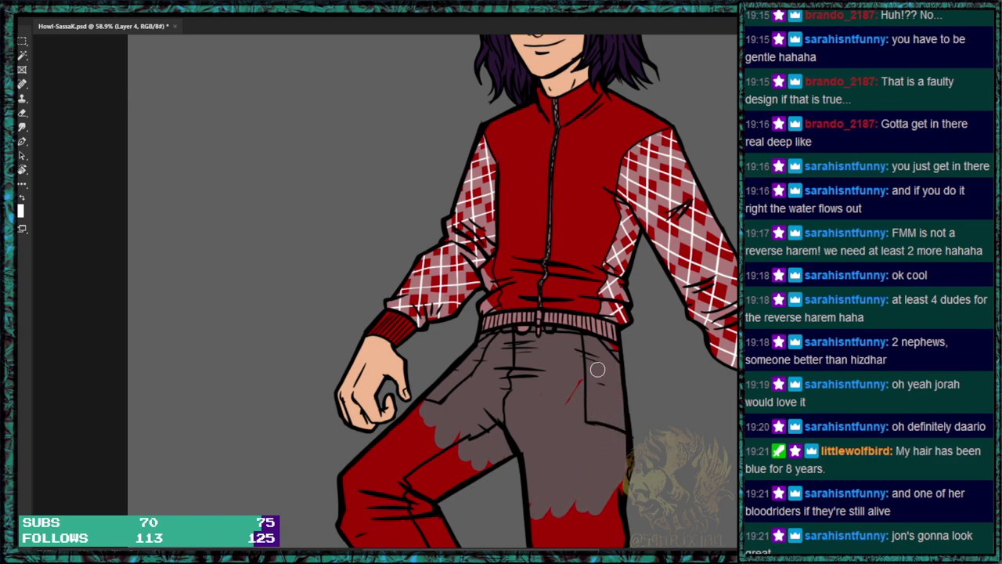
pyautogui.scroll(-5, 644, 313)
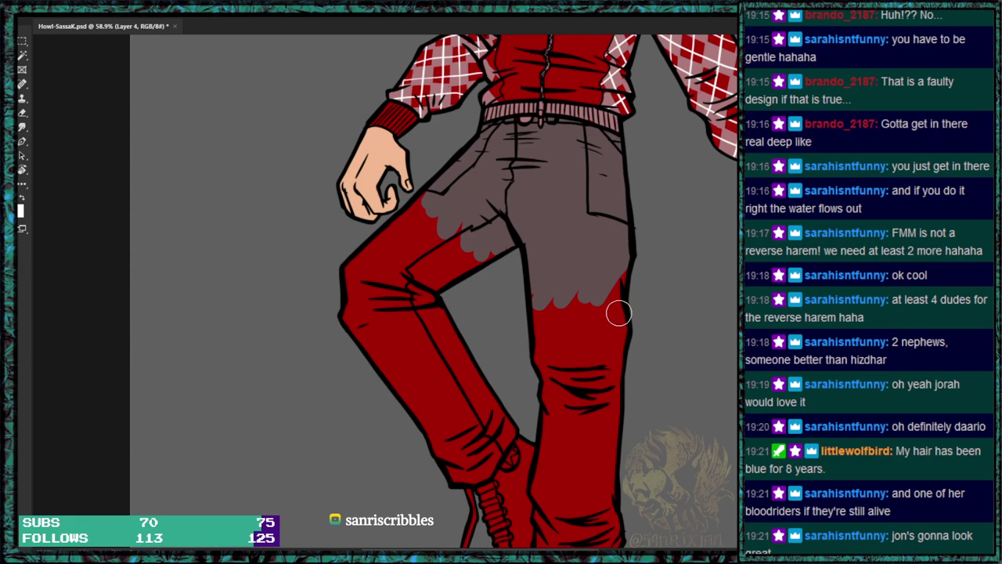
pyautogui.moveTo(440, 186)
pyautogui.mouseDown()
pyautogui.moveTo(345, 278)
pyautogui.moveTo(354, 333)
pyautogui.moveTo(383, 289)
pyautogui.mouseUp()
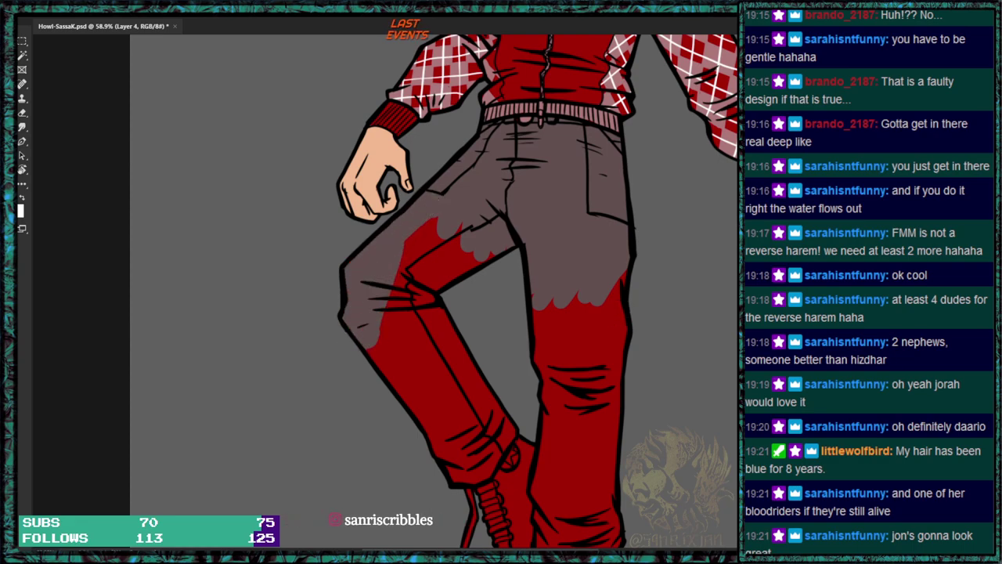
# Select the grey-brown trouser area, fill it with a darker brown and clear the selection.
pyautogui.click(468, 188)
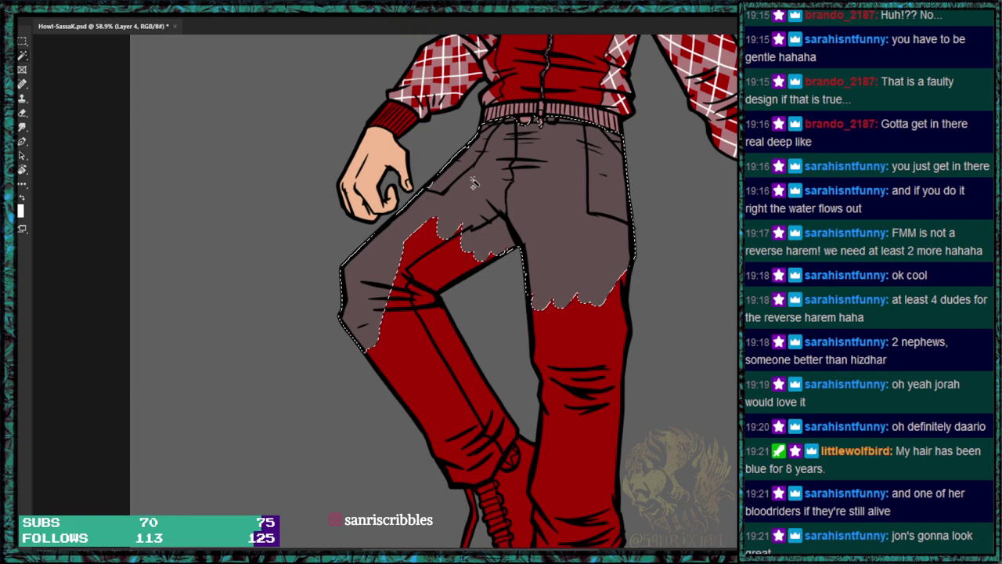
pyautogui.hotkey('shift', 'F5')
pyautogui.press('Return')
pyautogui.hotkey('ctrl', 'd')
# Repaint the character's purple hair in the trousers' dark brown, using a selection for the main hair mass, then deselect.
pyautogui.moveTo(594, 202)
pyautogui.mouseDown()
pyautogui.moveTo(538, 472)
pyautogui.moveTo(536, 523)
pyautogui.mouseUp()
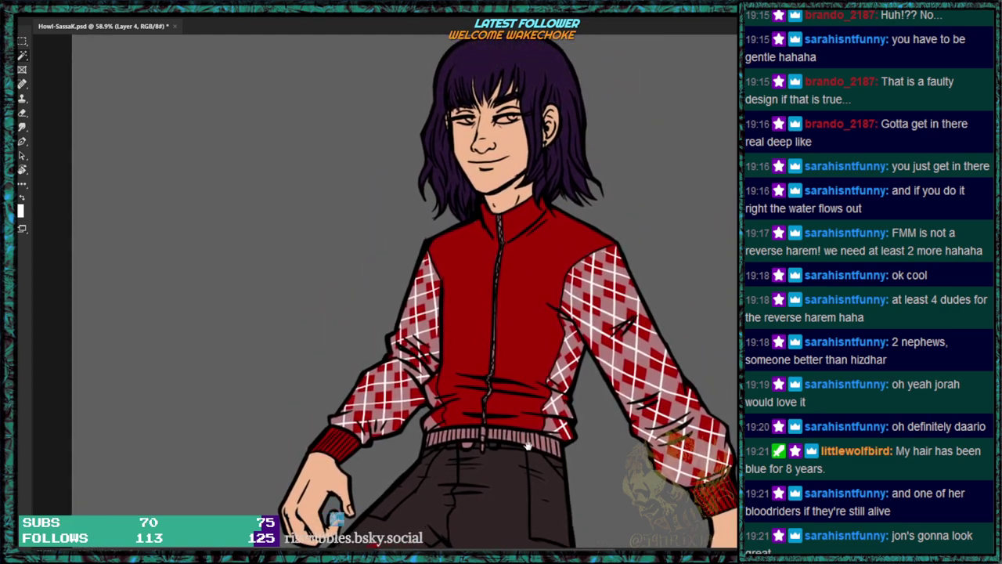
pyautogui.moveTo(425, 138)
pyautogui.mouseDown()
pyautogui.moveTo(425, 119)
pyautogui.moveTo(437, 171)
pyautogui.mouseUp()
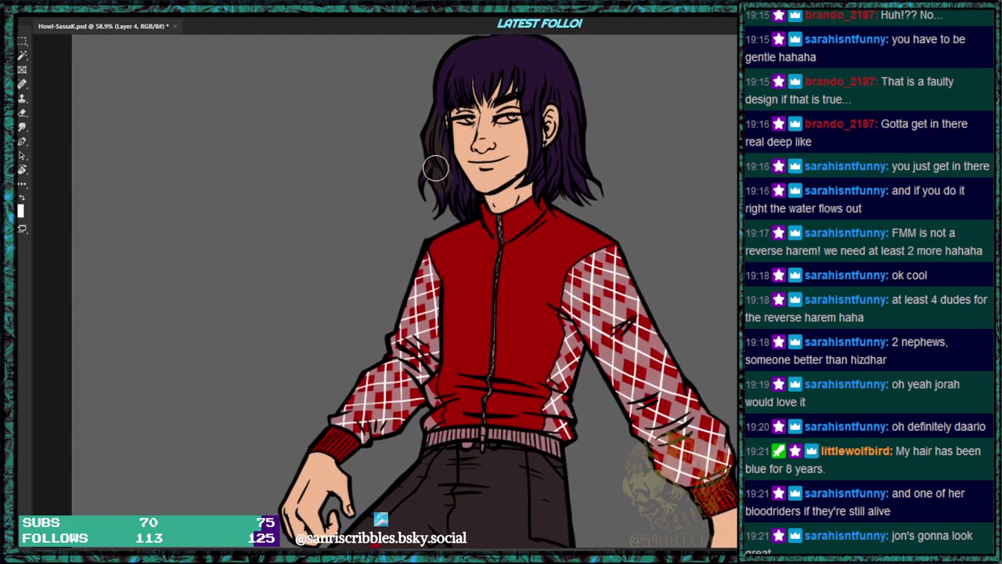
pyautogui.click(516, 54)
pyautogui.press('b')
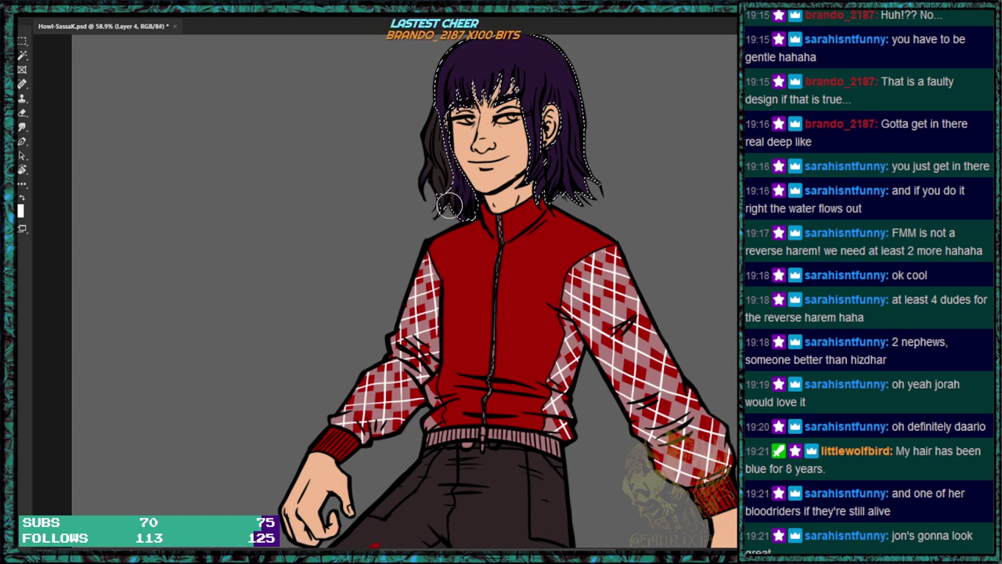
pyautogui.moveTo(460, 195)
pyautogui.mouseDown()
pyautogui.moveTo(449, 162)
pyautogui.moveTo(452, 54)
pyautogui.moveTo(503, 34)
pyautogui.moveTo(509, 76)
pyautogui.moveTo(565, 124)
pyautogui.moveTo(580, 192)
pyautogui.mouseUp()
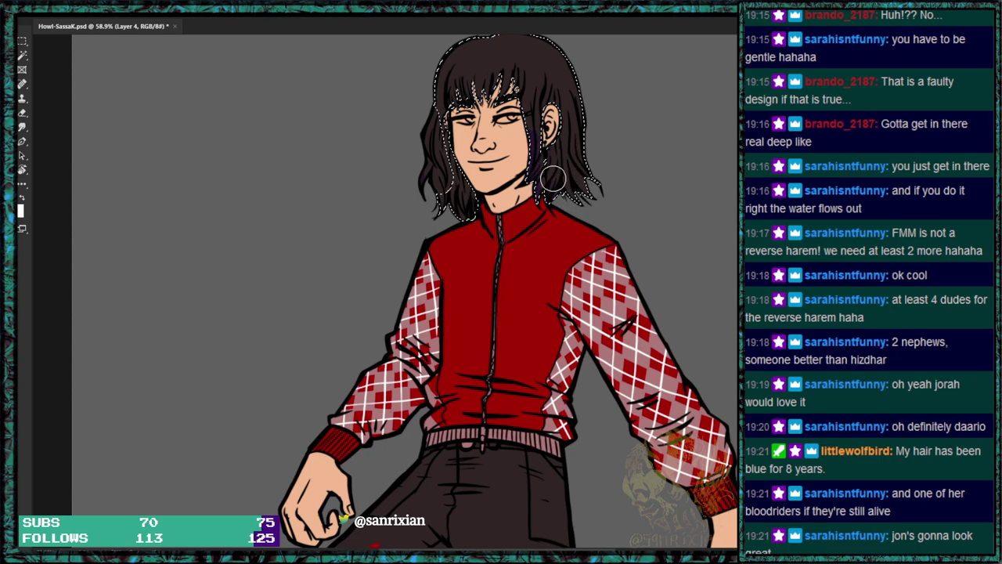
pyautogui.moveTo(534, 152); pyautogui.dragTo(542, 130)
pyautogui.hotkey('ctrl', 'd')
pyautogui.press('[')
pyautogui.press('[')
pyautogui.press('[')
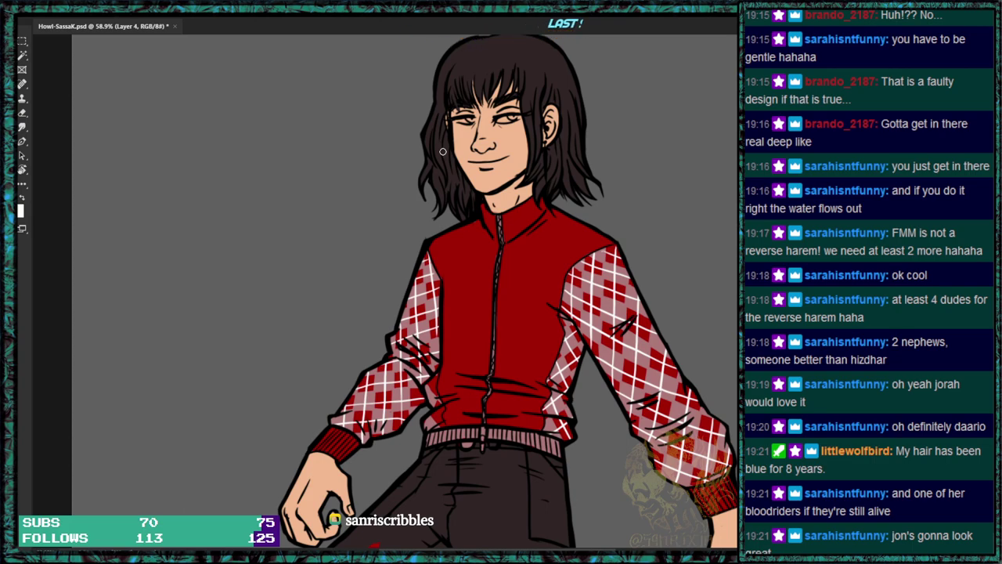
# Continue the dark brown down the bent leg to its hem and down the straight leg past the knee.
pyautogui.moveTo(439, 427)
pyautogui.mouseDown()
pyautogui.moveTo(432, 203)
pyautogui.moveTo(457, 77)
pyautogui.mouseUp()
pyautogui.moveTo(385, 205)
pyautogui.mouseDown()
pyautogui.moveTo(422, 224)
pyautogui.moveTo(414, 205)
pyautogui.moveTo(355, 262)
pyautogui.moveTo(364, 247)
pyautogui.moveTo(465, 226)
pyautogui.moveTo(340, 300)
pyautogui.moveTo(385, 289)
pyautogui.moveTo(418, 295)
pyautogui.moveTo(428, 376)
pyautogui.moveTo(420, 415)
pyautogui.moveTo(401, 441)
pyautogui.moveTo(437, 436)
pyautogui.moveTo(465, 391)
pyautogui.moveTo(447, 353)
pyautogui.mouseUp()
pyautogui.press(']')
pyautogui.press(']')
pyautogui.press(']')
pyautogui.press(']')
pyautogui.press(']')
pyautogui.press(']')
pyautogui.press(']')
pyautogui.press(']')
pyautogui.press(']')
pyautogui.press(']')
pyautogui.moveTo(536, 230)
pyautogui.mouseDown()
pyautogui.moveTo(519, 404)
pyautogui.moveTo(507, 281)
pyautogui.moveTo(547, 293)
pyautogui.moveTo(577, 394)
pyautogui.moveTo(586, 224)
pyautogui.mouseUp()
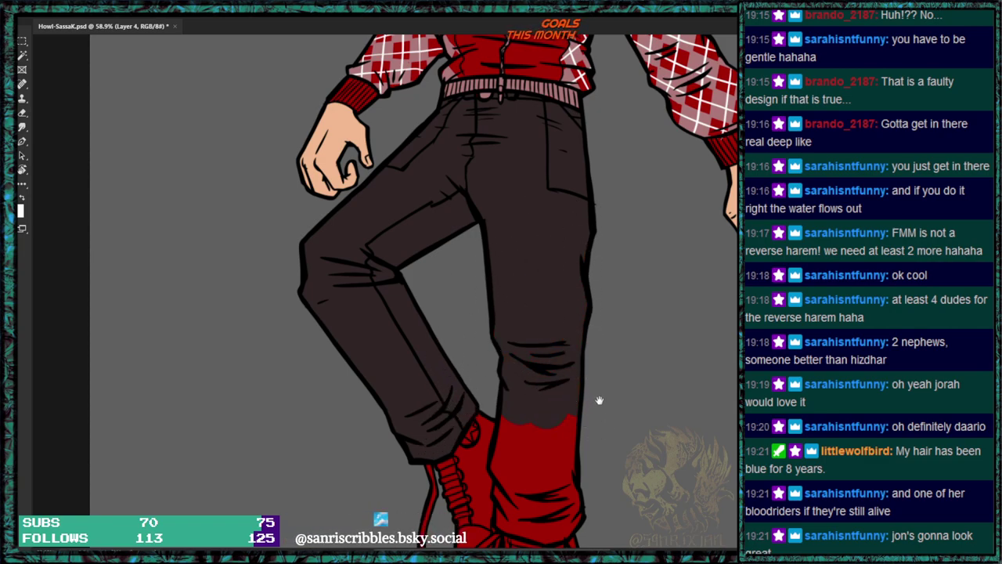
# Paint the lower part of the straight trouser leg dark brown down to the hem, using a smaller brush near the edge.
pyautogui.moveTo(599, 400); pyautogui.dragTo(608, 196)
pyautogui.moveTo(530, 246)
pyautogui.mouseDown()
pyautogui.moveTo(522, 267)
pyautogui.moveTo(561, 290)
pyautogui.moveTo(581, 284)
pyautogui.moveTo(557, 258)
pyautogui.mouseUp()
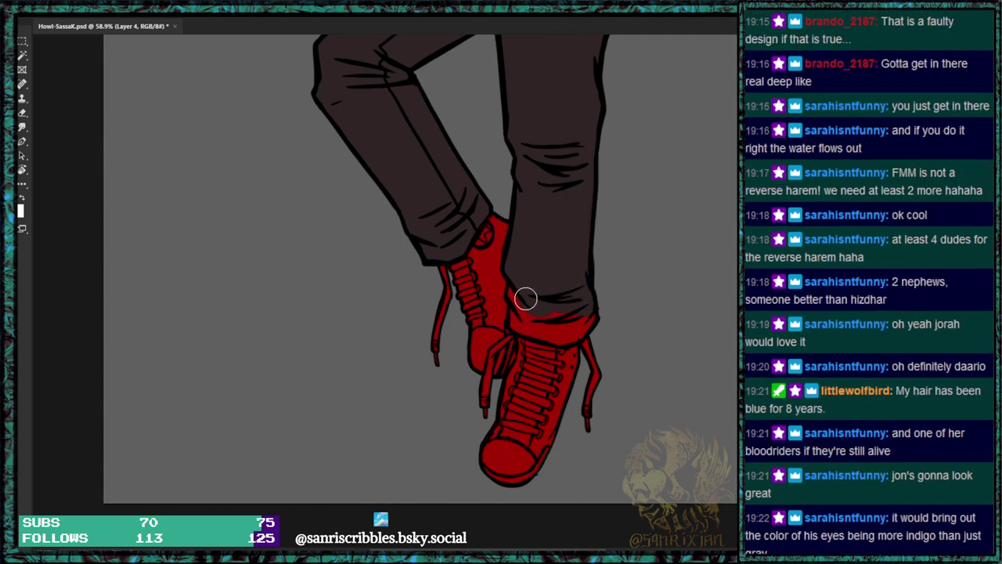
pyautogui.press('[')
pyautogui.press('[')
pyautogui.press('[')
pyautogui.moveTo(510, 294)
pyautogui.mouseDown()
pyautogui.moveTo(518, 328)
pyautogui.moveTo(558, 336)
pyautogui.mouseUp()
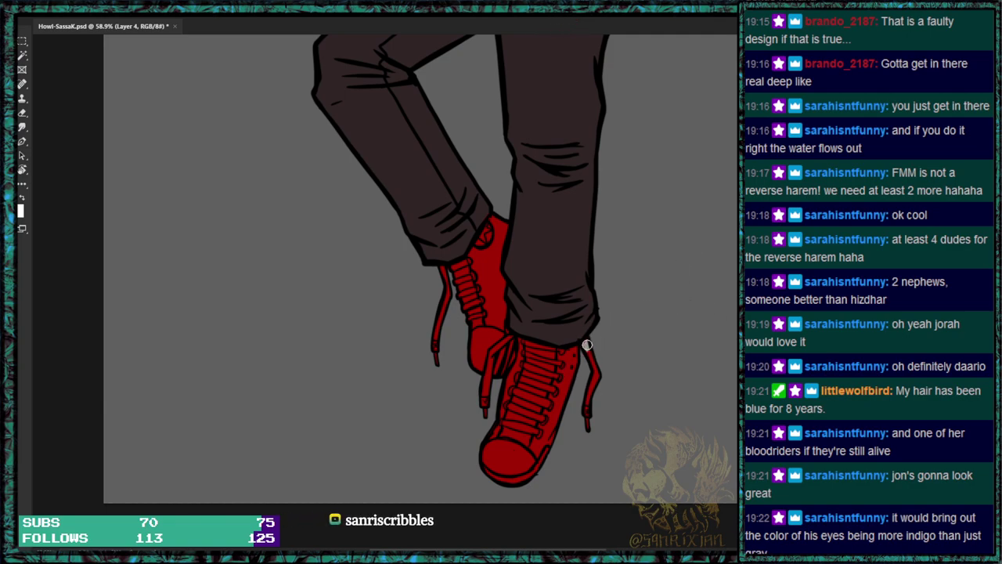
# Paint the loose shoelaces and the toe caps of both red sneakers light grey.
pyautogui.moveTo(595, 373); pyautogui.dragTo(588, 430)
pyautogui.moveTo(485, 397)
pyautogui.mouseDown()
pyautogui.moveTo(491, 353)
pyautogui.moveTo(487, 392)
pyautogui.moveTo(492, 352)
pyautogui.moveTo(514, 334)
pyautogui.mouseUp()
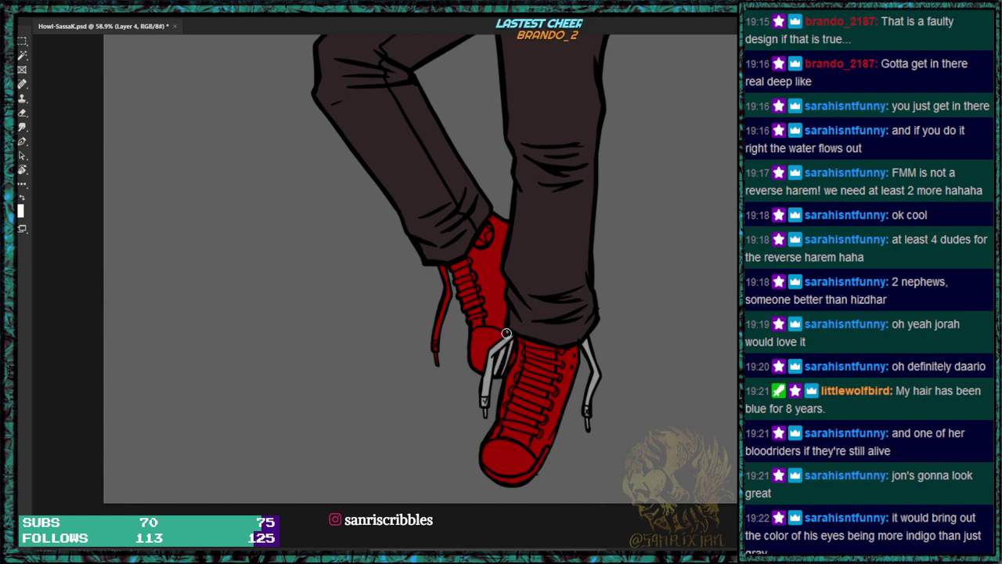
pyautogui.moveTo(476, 345)
pyautogui.mouseDown()
pyautogui.moveTo(481, 362)
pyautogui.moveTo(476, 342)
pyautogui.moveTo(491, 333)
pyautogui.mouseUp()
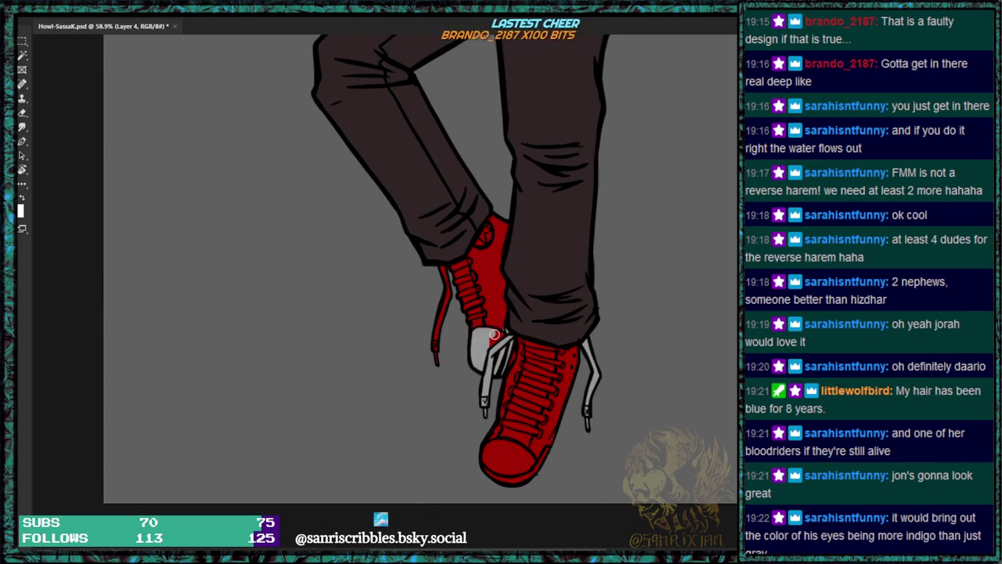
pyautogui.moveTo(436, 356); pyautogui.dragTo(440, 270)
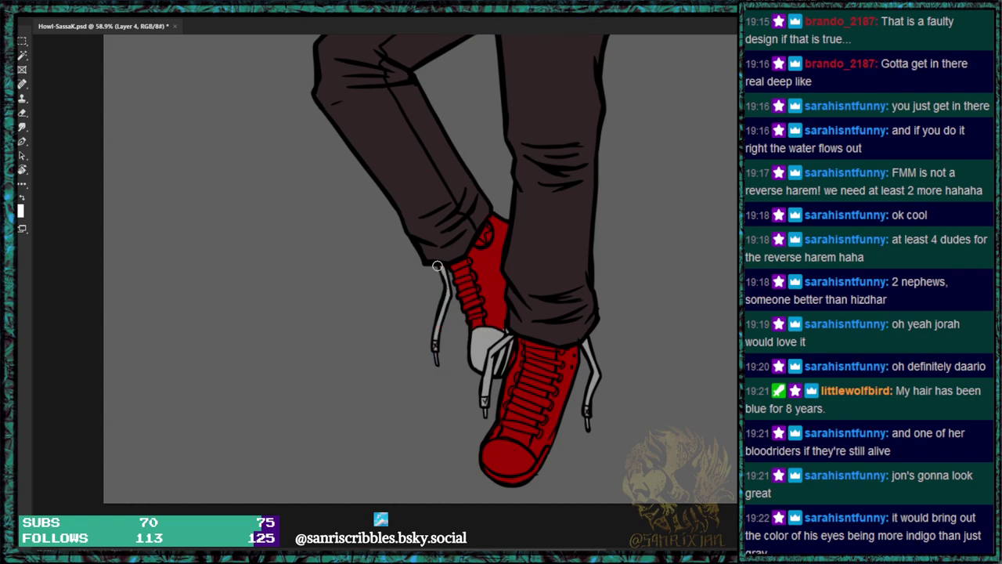
pyautogui.moveTo(493, 450)
pyautogui.mouseDown()
pyautogui.moveTo(500, 481)
pyautogui.moveTo(509, 465)
pyautogui.moveTo(492, 445)
pyautogui.moveTo(521, 454)
pyautogui.moveTo(506, 446)
pyautogui.moveTo(516, 478)
pyautogui.moveTo(539, 468)
pyautogui.mouseUp()
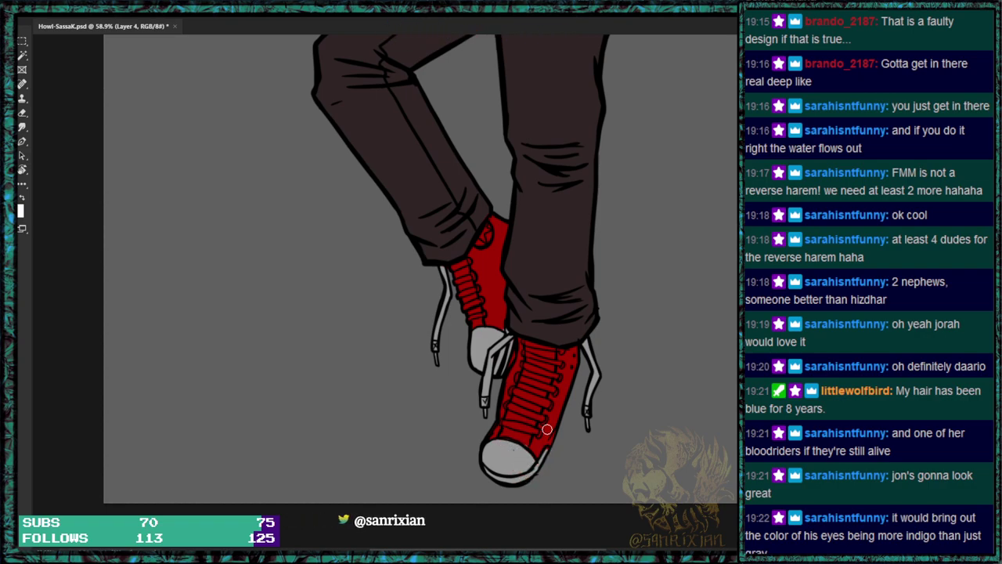
pyautogui.press('[')
pyautogui.press('[')
pyautogui.press('[')
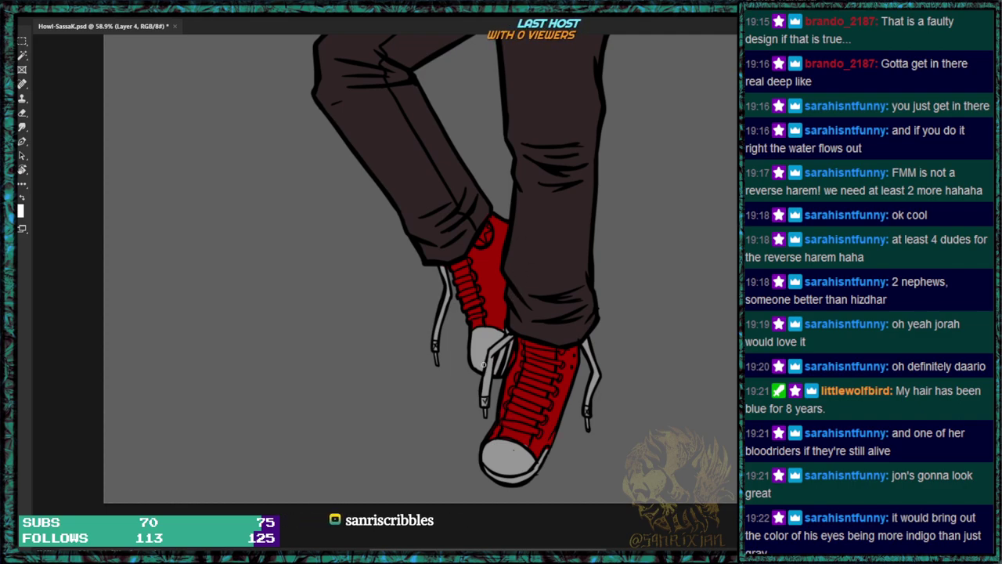
# Select the light grey laces and toe caps of both sneakers and fill them with warm off-white.
pyautogui.press('w')
pyautogui.click(483, 333)
pyautogui.keyDown('shift'); pyautogui.click(448, 290); pyautogui.keyUp('shift')
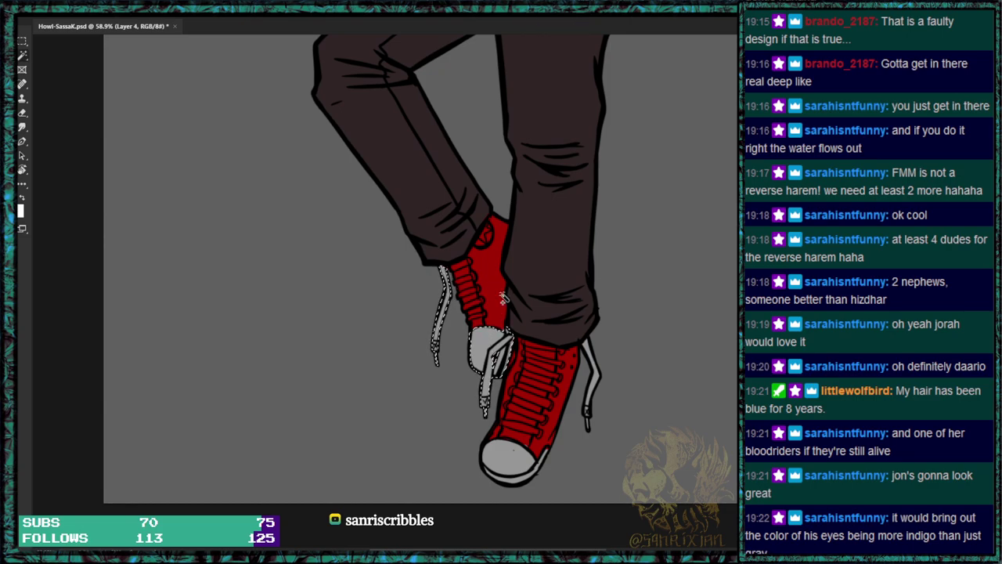
pyautogui.keyDown('shift'); pyautogui.click(517, 462); pyautogui.keyUp('shift')
pyautogui.keyDown('shift'); pyautogui.click(589, 372); pyautogui.keyUp('shift')
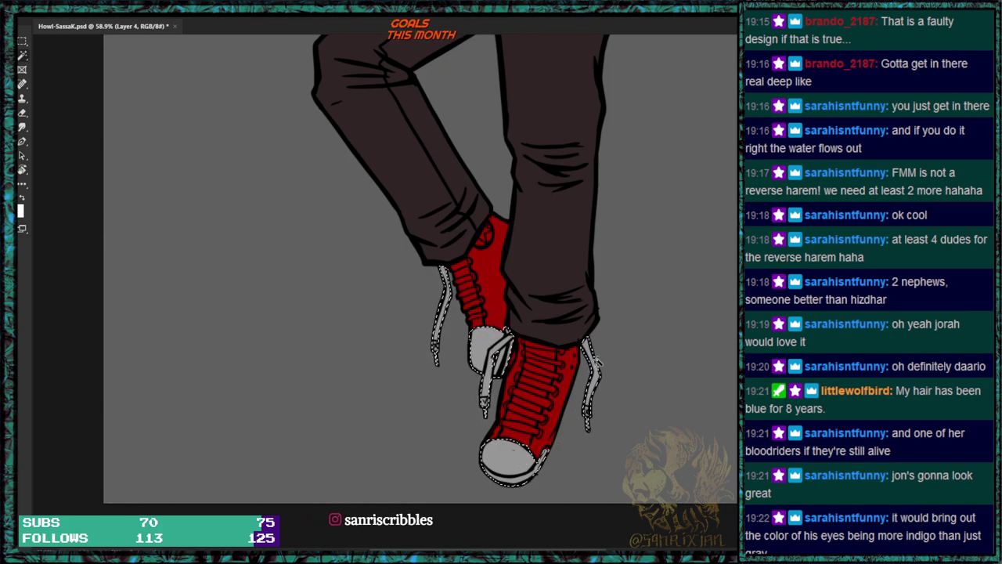
pyautogui.hotkey('shift', 'F5')
pyautogui.press('Return')
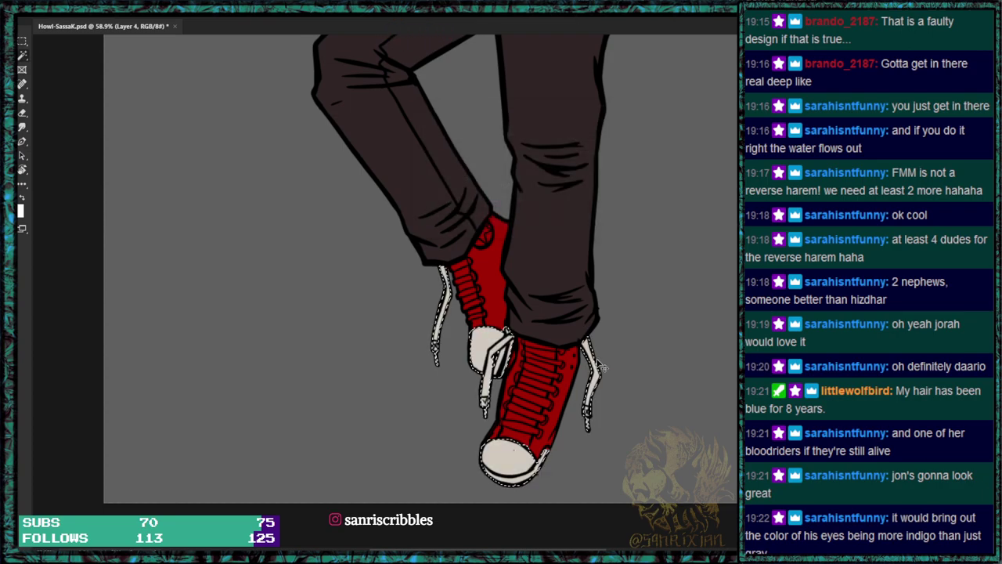
# Finish colouring the character's irises bright green.
pyautogui.moveTo(556, 168); pyautogui.dragTo(521, 419)
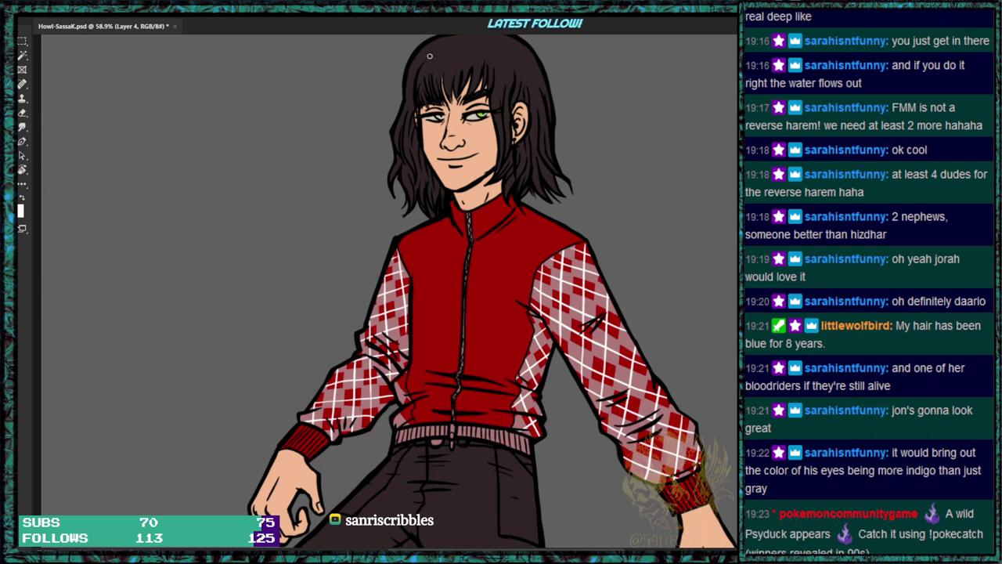
pyautogui.click(439, 117)
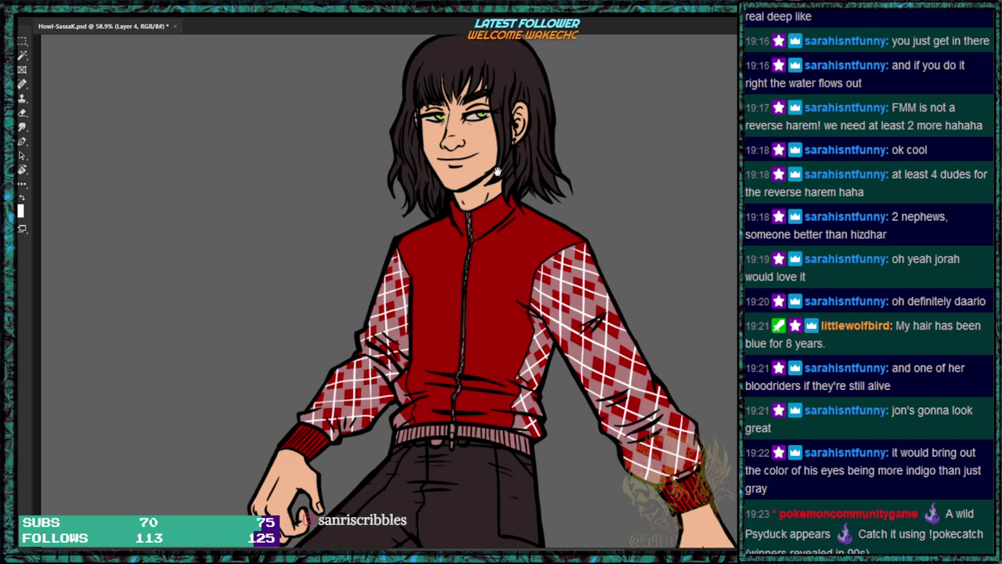
pyautogui.moveTo(491, 159); pyautogui.dragTo(505, 265)
pyautogui.scroll(-5, 505, 264)
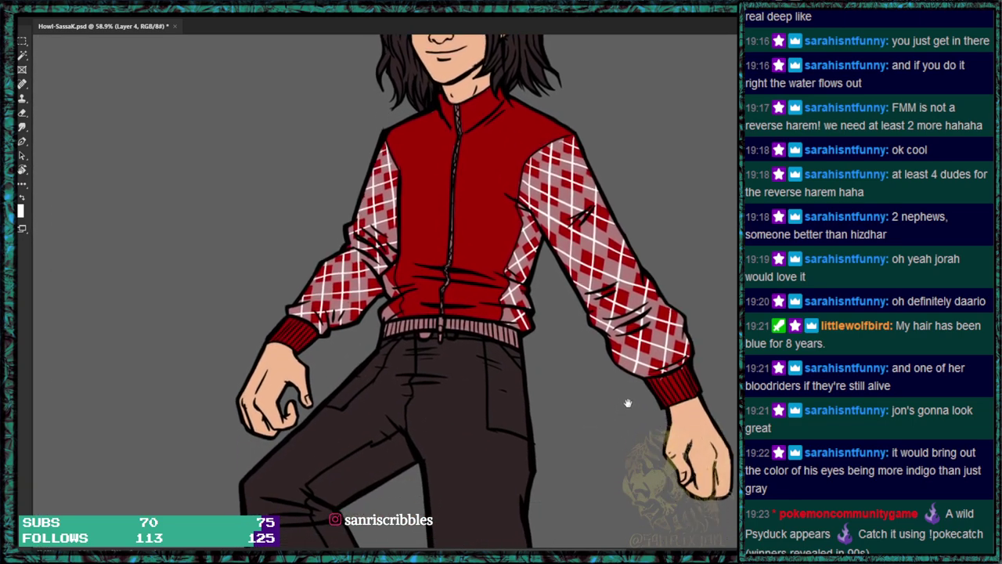
pyautogui.moveTo(581, 195); pyautogui.dragTo(625, 196)
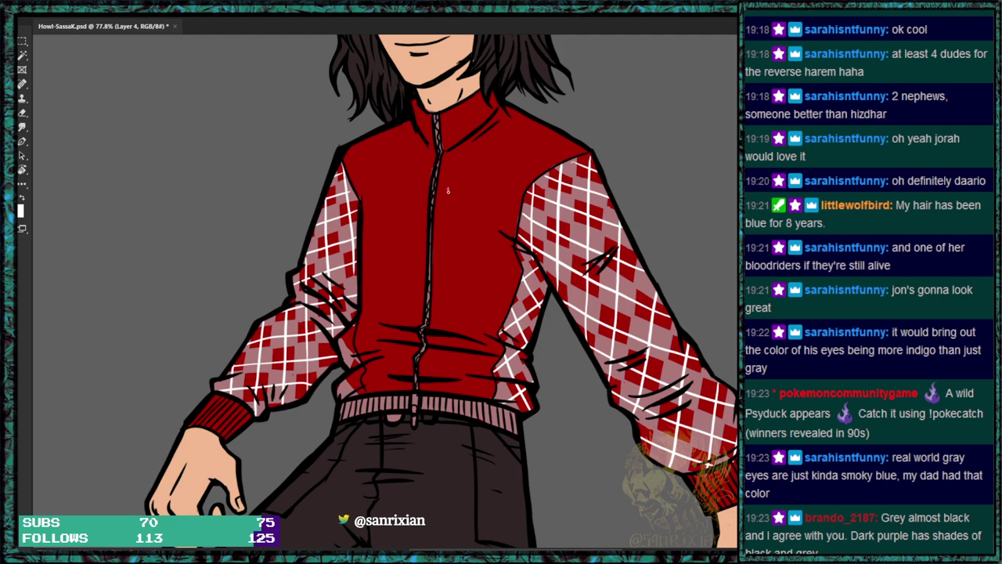
pyautogui.moveTo(470, 188)
pyautogui.mouseDown()
pyautogui.moveTo(468, 212)
pyautogui.moveTo(477, 212)
pyautogui.moveTo(477, 188)
pyautogui.moveTo(487, 210)
pyautogui.mouseUp()
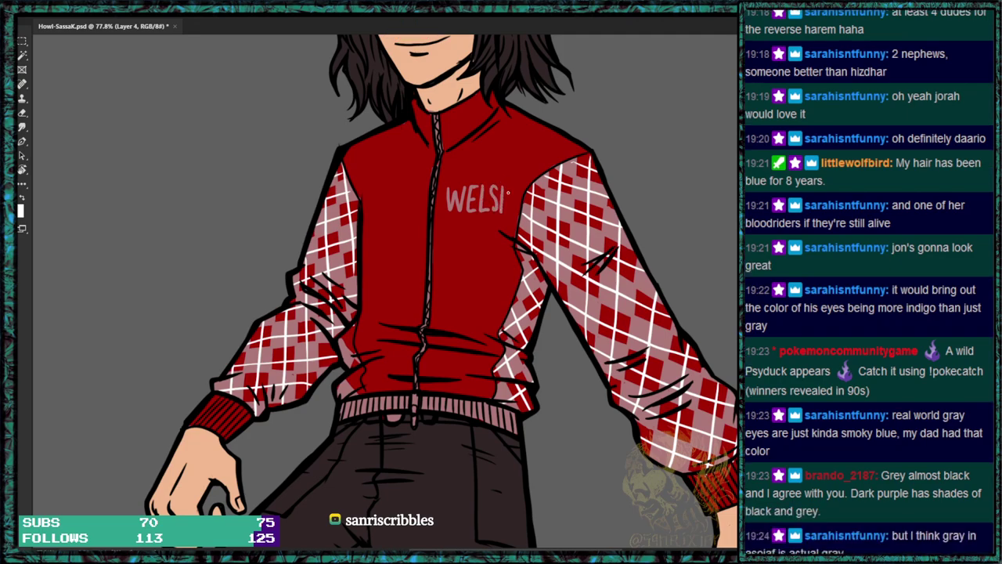
pyautogui.hotkey('ctrl', 'z')
pyautogui.hotkey('ctrl', 'z')
pyautogui.hotkey('ctrl', 'z')
pyautogui.hotkey('ctrl', 'z')
pyautogui.hotkey('ctrl', 'z')
pyautogui.hotkey('ctrl', 'z')
pyautogui.hotkey('ctrl', 'z')
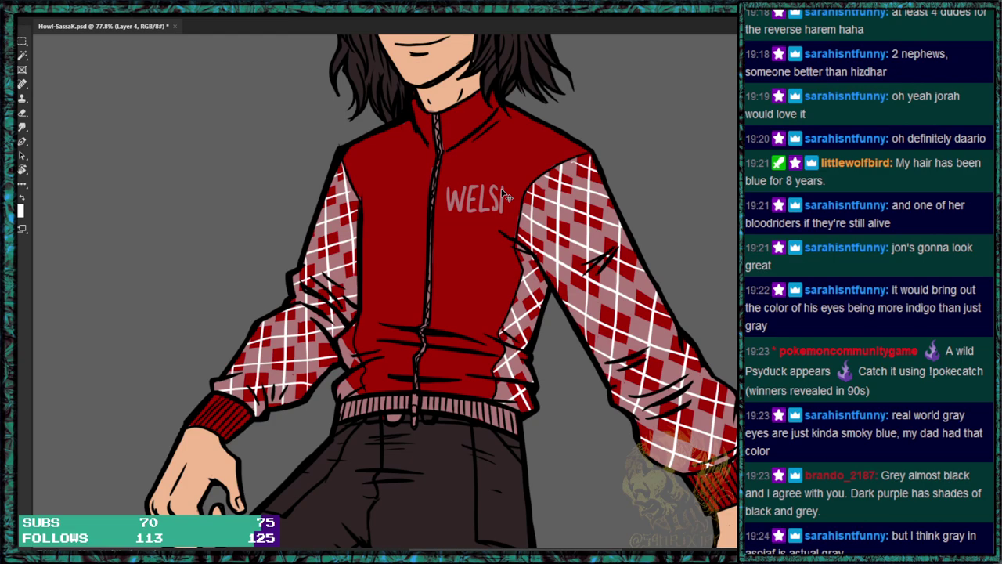
pyautogui.hotkey('ctrl', 'z')
pyautogui.hotkey('ctrl', 'z')
pyautogui.hotkey('ctrl', 'z')
pyautogui.hotkey('ctrl', 'z')
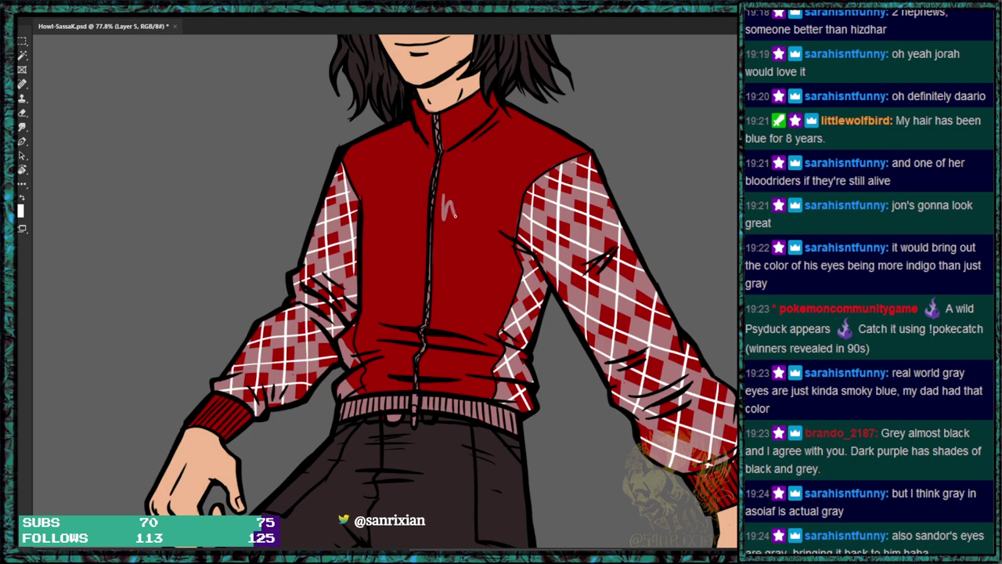
# Hand-letter WELSH RUGBY in two lines of dusty pink on the jacket's chest beside the zipper, on a separate layer.
pyautogui.moveTo(468, 195); pyautogui.dragTo(471, 215)
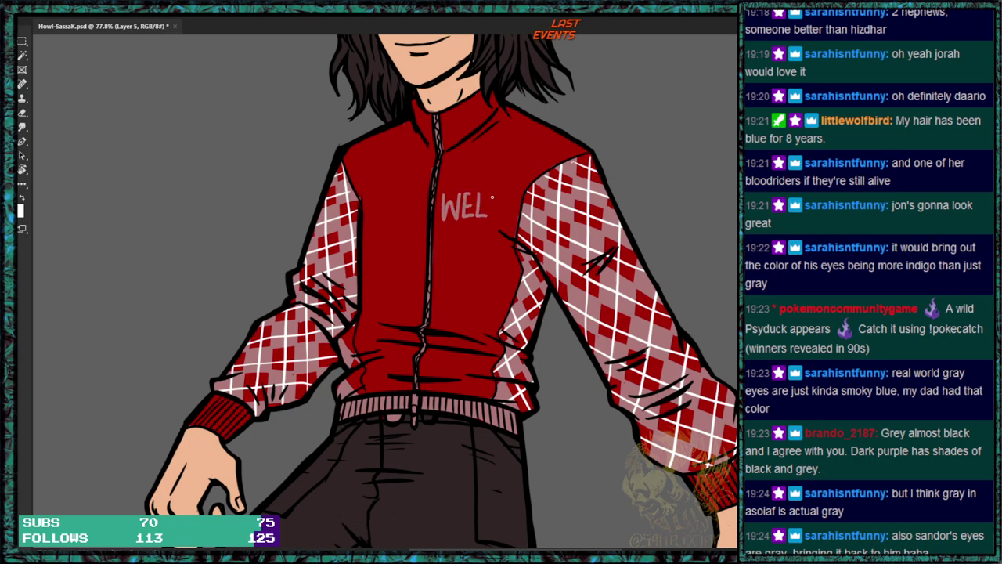
pyautogui.moveTo(495, 195); pyautogui.dragTo(484, 217)
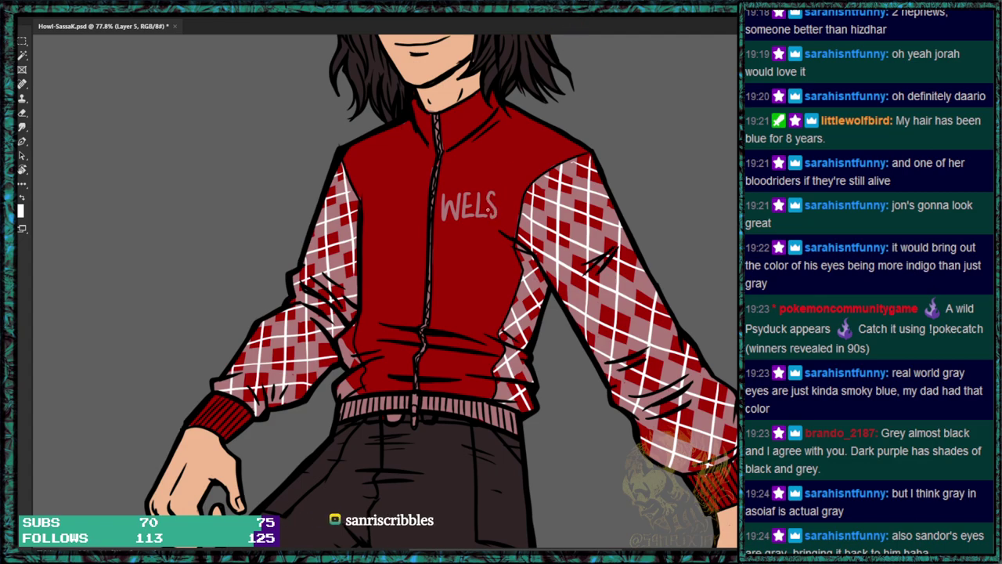
pyautogui.moveTo(500, 195); pyautogui.dragTo(498, 217)
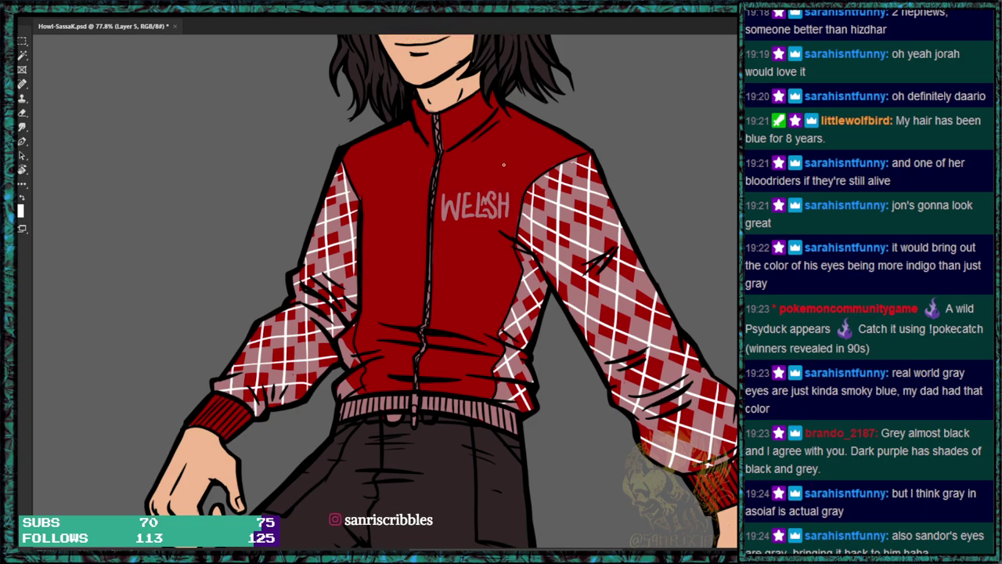
pyautogui.moveTo(440, 225); pyautogui.dragTo(440, 245)
pyautogui.moveTo(440, 226)
pyautogui.mouseDown()
pyautogui.moveTo(456, 244)
pyautogui.moveTo(462, 225)
pyautogui.moveTo(473, 247)
pyautogui.moveTo(475, 237)
pyautogui.moveTo(480, 245)
pyautogui.moveTo(496, 236)
pyautogui.mouseUp()
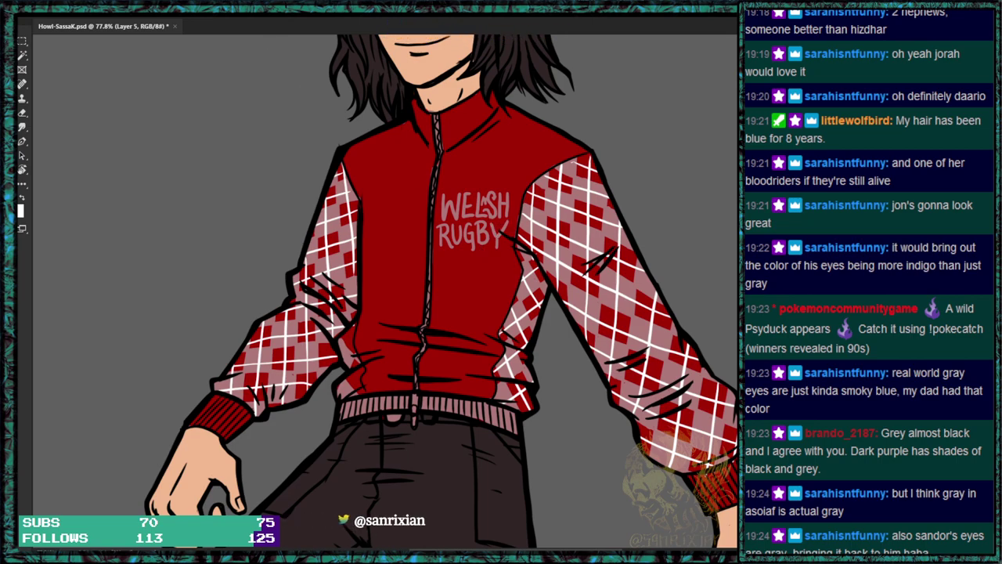
# Transform the WELSH RUGBY lettering: make it slightly smaller, tilt and skew it to follow the chest, and place it higher on the jacket.
pyautogui.hotkey('ctrl', 'e')
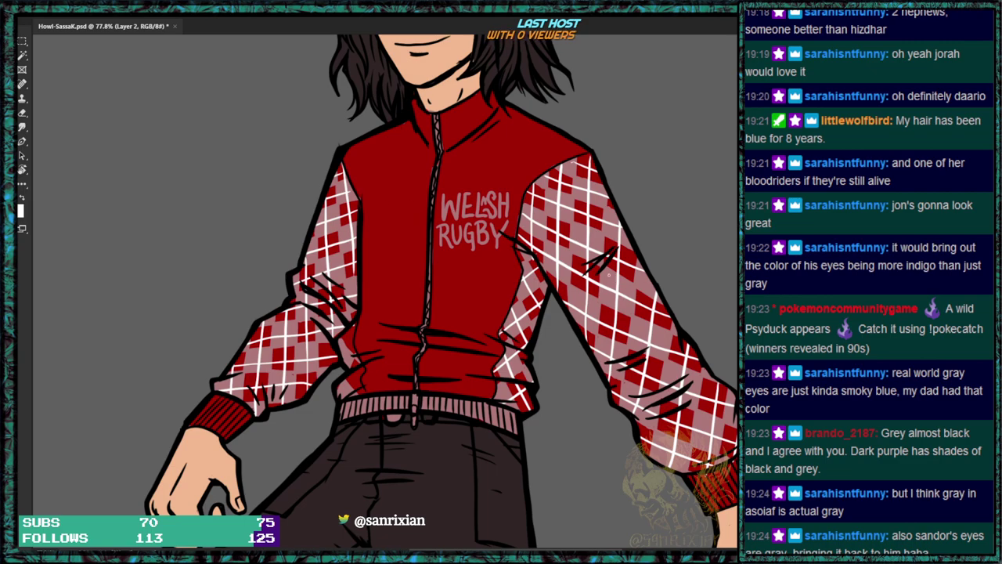
pyautogui.hotkey('ctrl', 'z')
pyautogui.hotkey('ctrl', 't')
pyautogui.moveTo(502, 246); pyautogui.dragTo(492, 208)
pyautogui.moveTo(512, 164); pyautogui.dragTo(515, 169)
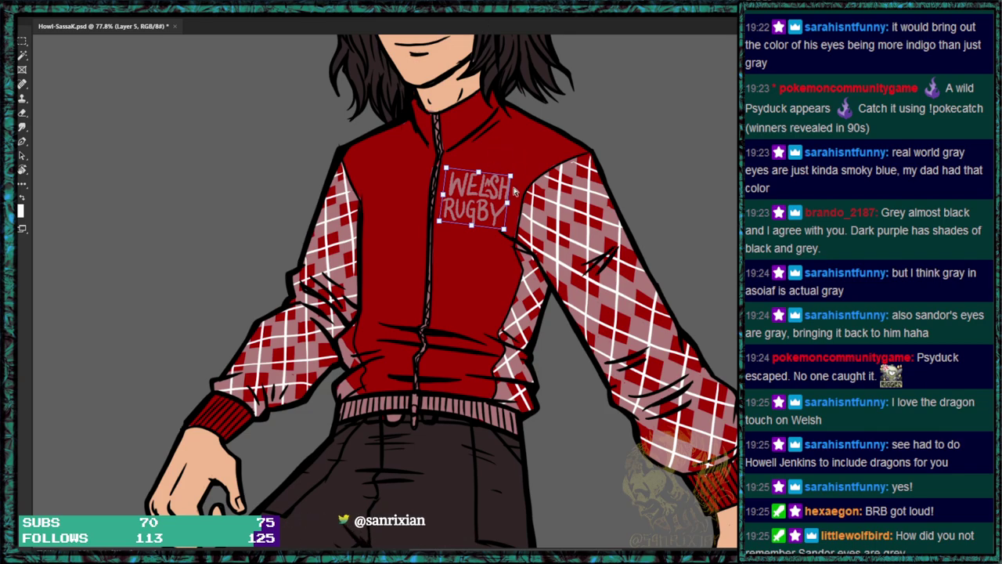
pyautogui.moveTo(504, 229); pyautogui.dragTo(509, 222)
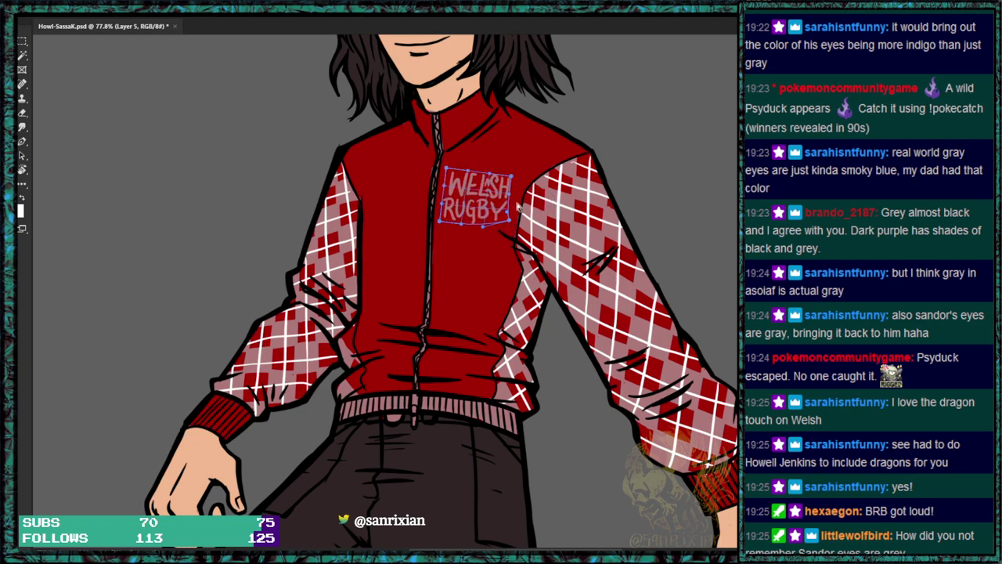
pyautogui.press('Return')
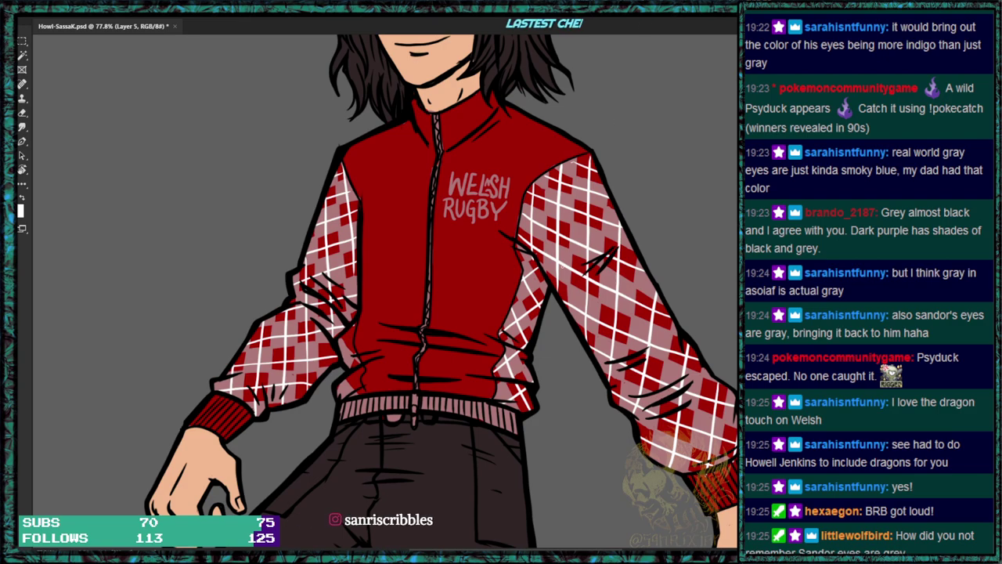
# On the flat colour layer, paint the rear sneaker's ankle star badge and its crossing laces off-white.
pyautogui.moveTo(558, 292); pyautogui.dragTo(558, 407)
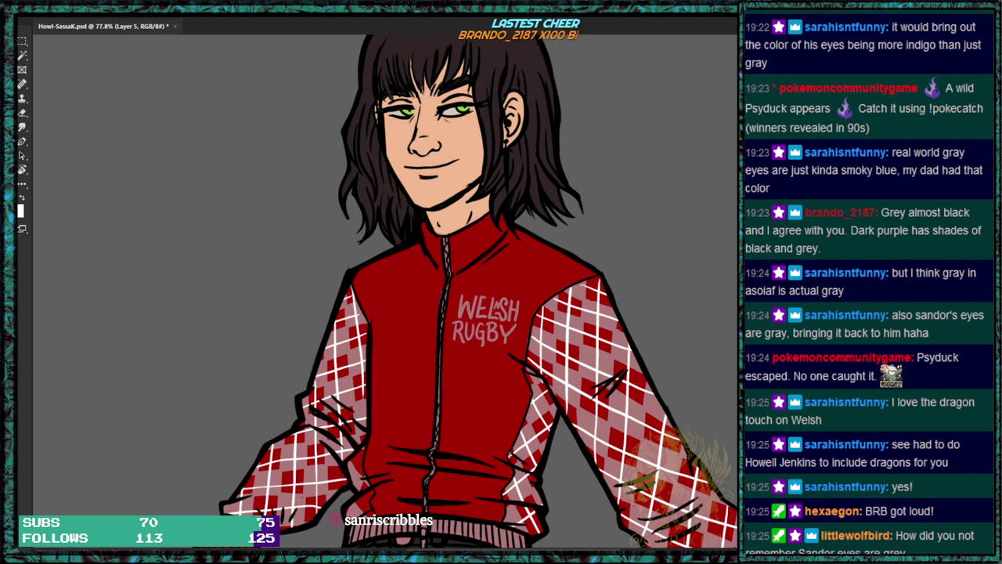
pyautogui.hotkey('alt', '[')
pyautogui.moveTo(639, 357); pyautogui.dragTo(631, 37)
pyautogui.moveTo(603, 387); pyautogui.dragTo(631, 94)
pyautogui.scroll(-5, 631, 95)
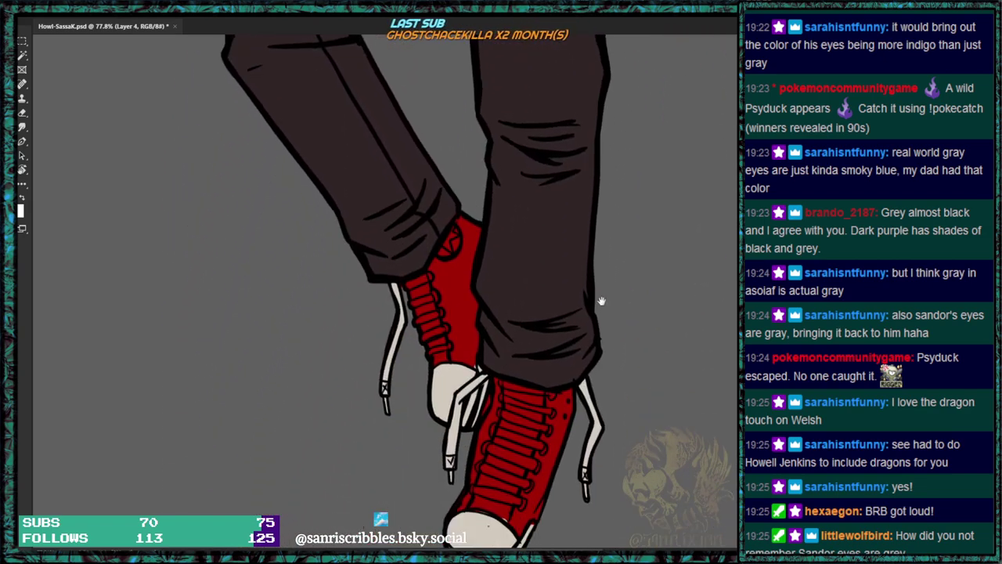
pyautogui.moveTo(438, 197)
pyautogui.mouseDown()
pyautogui.moveTo(445, 218)
pyautogui.moveTo(451, 194)
pyautogui.mouseUp()
pyautogui.keyDown('alt'); pyautogui.click(440, 168); pyautogui.keyUp('alt')
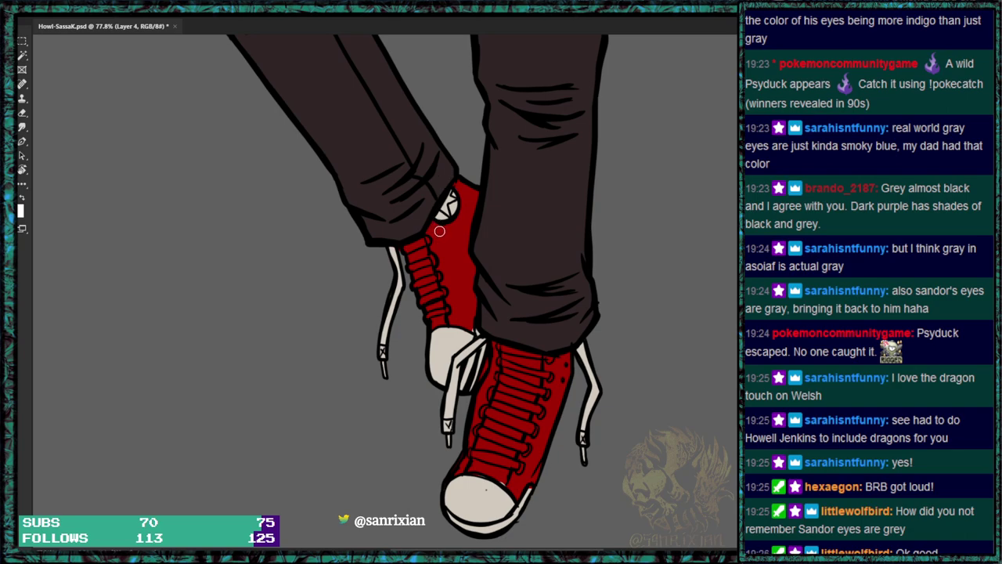
pyautogui.moveTo(414, 253)
pyautogui.mouseDown()
pyautogui.moveTo(404, 249)
pyautogui.moveTo(421, 242)
pyautogui.moveTo(415, 266)
pyautogui.moveTo(434, 265)
pyautogui.moveTo(418, 283)
pyautogui.moveTo(438, 291)
pyautogui.moveTo(424, 302)
pyautogui.moveTo(446, 293)
pyautogui.moveTo(428, 315)
pyautogui.moveTo(439, 312)
pyautogui.mouseUp()
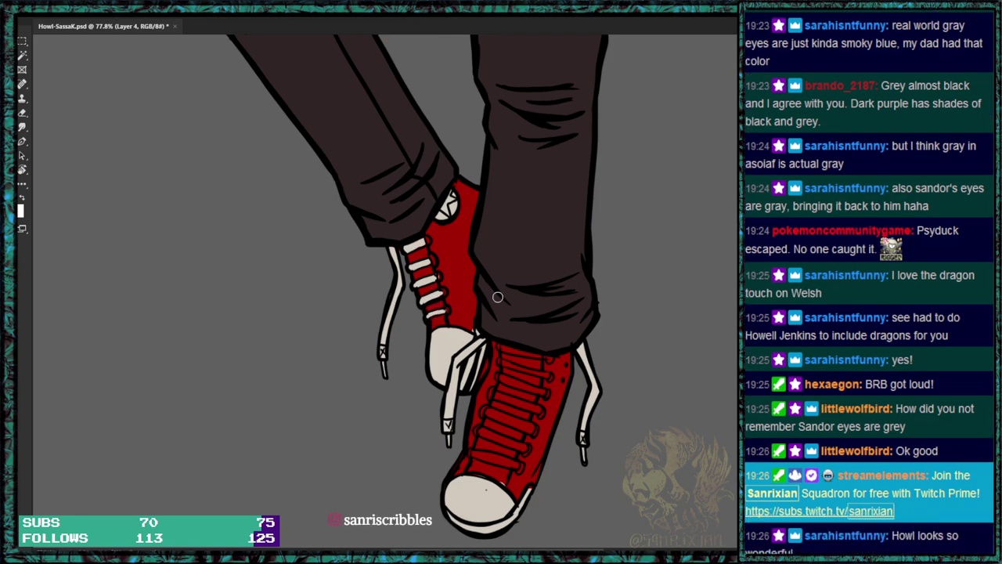
# Paint the front sneaker's crossing laces off-white and the lace eyelets on both sneakers mustard yellow.
pyautogui.moveTo(472, 452); pyautogui.dragTo(517, 463)
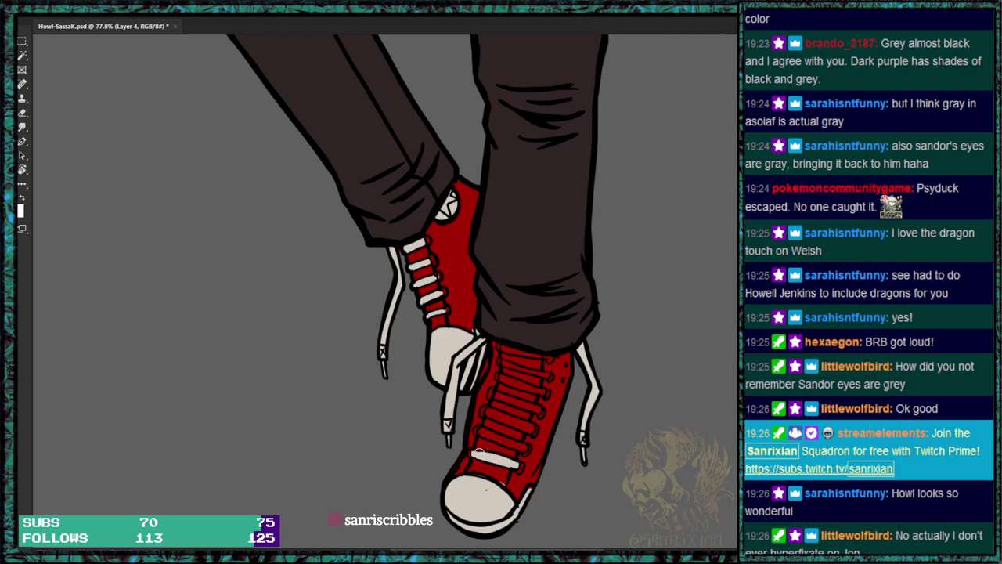
pyautogui.moveTo(487, 430); pyautogui.dragTo(517, 446)
pyautogui.moveTo(501, 412)
pyautogui.mouseDown()
pyautogui.moveTo(487, 411)
pyautogui.moveTo(532, 429)
pyautogui.mouseUp()
pyautogui.moveTo(496, 394); pyautogui.dragTo(539, 412)
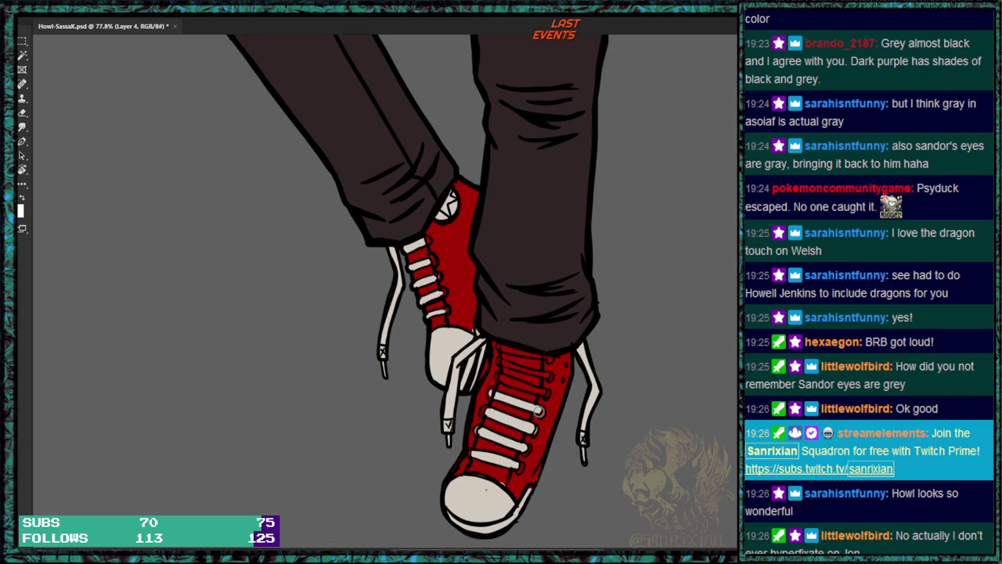
pyautogui.moveTo(503, 376); pyautogui.dragTo(541, 392)
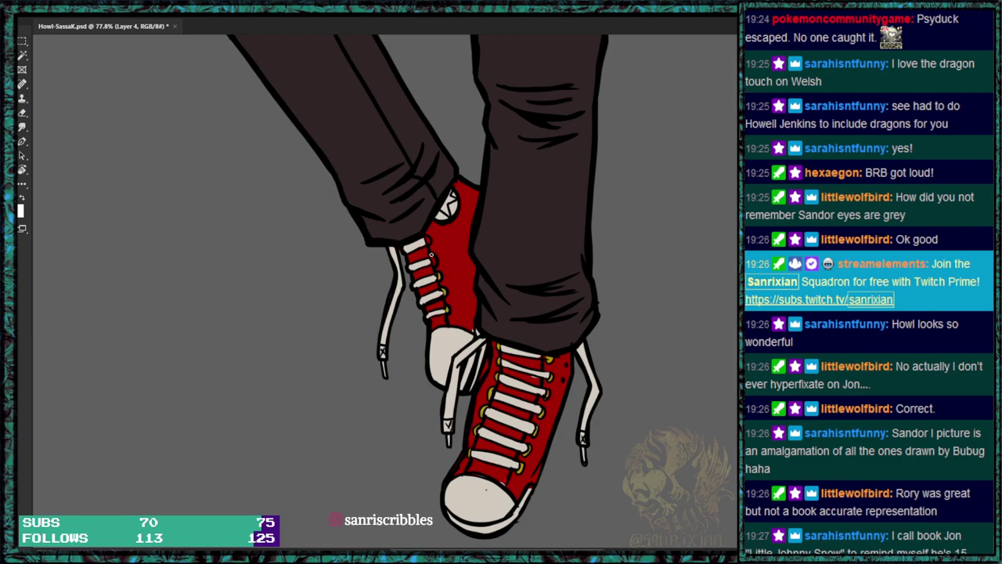
# Clean up the colour around the lace loop beside the rear sneaker's toe cap with a smaller eraser and the brush.
pyautogui.moveTo(632, 313); pyautogui.dragTo(595, 357)
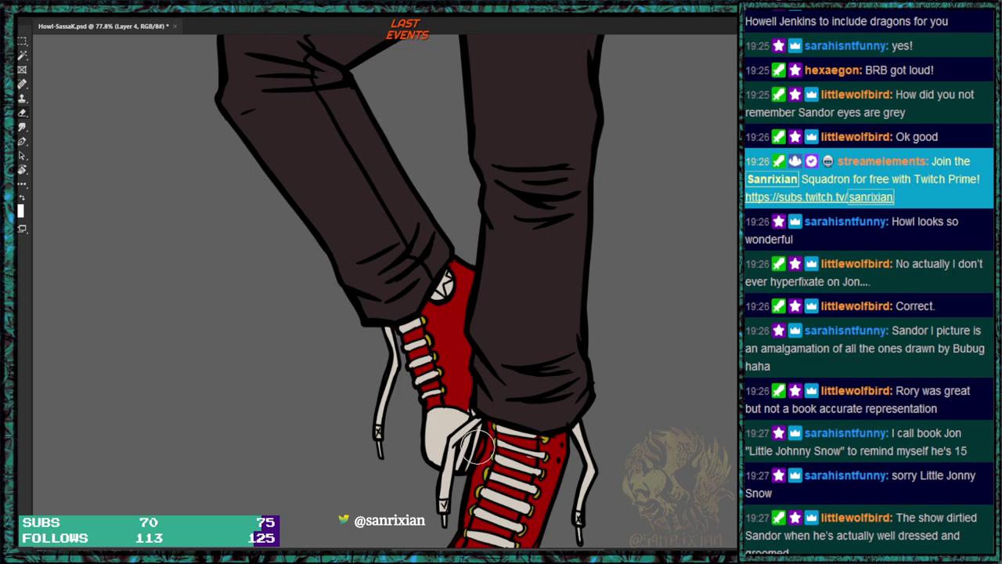
pyautogui.press('[')
pyautogui.press('[')
pyautogui.press('[')
pyautogui.press('[')
pyautogui.press('[')
pyautogui.press('[')
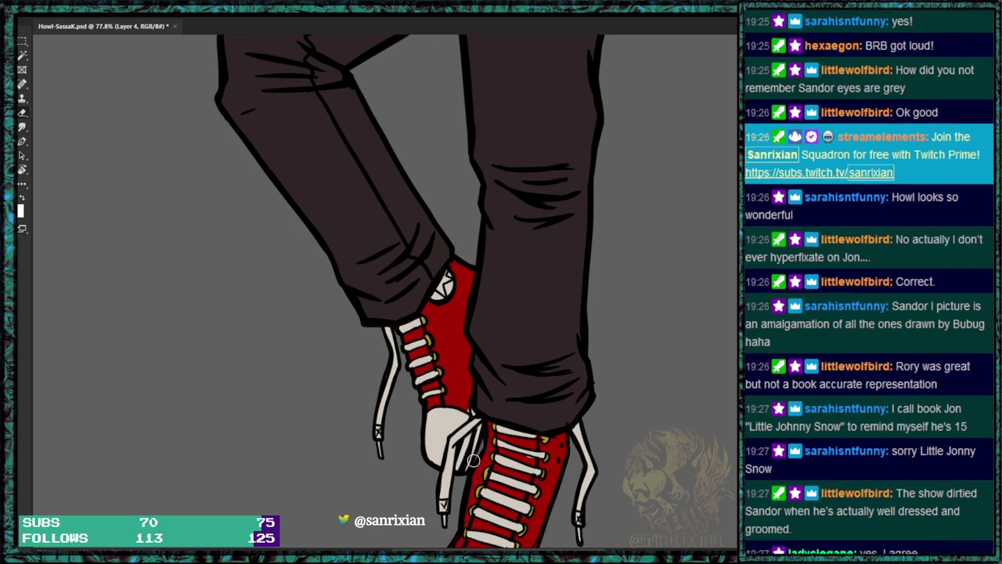
pyautogui.press('b')
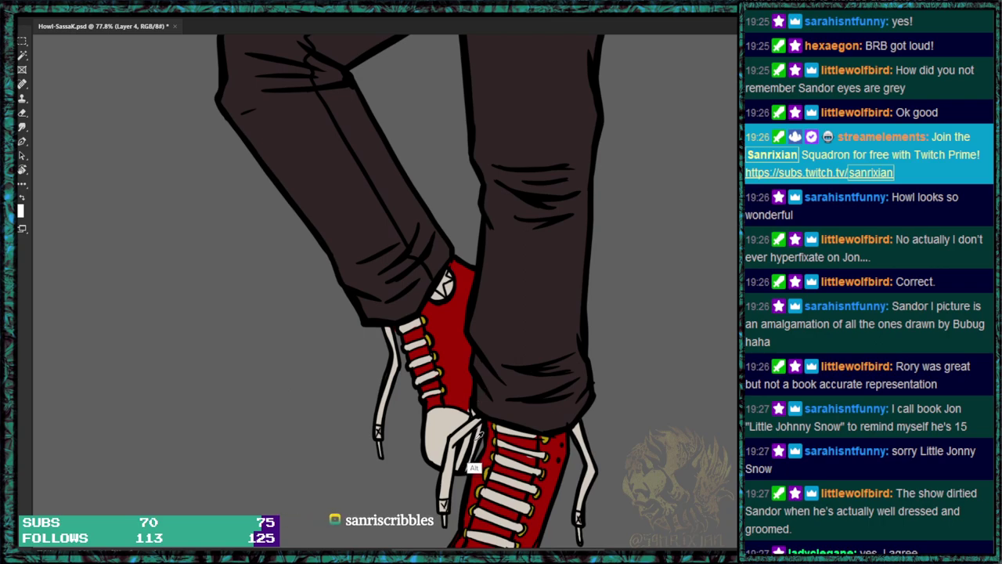
pyautogui.moveTo(513, 263); pyautogui.dragTo(526, 334)
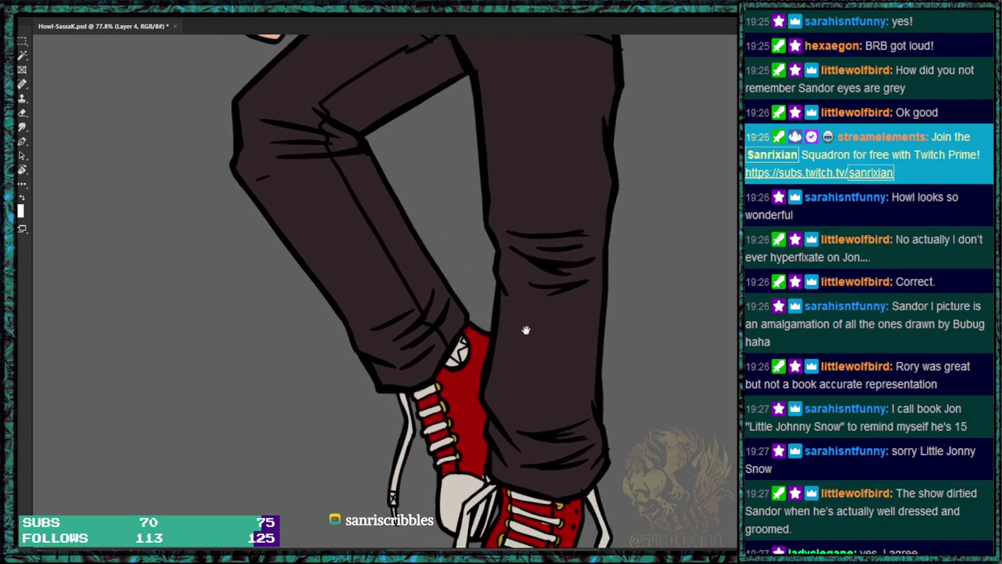
pyautogui.press('e')
pyautogui.scroll(-5, 649, 223)
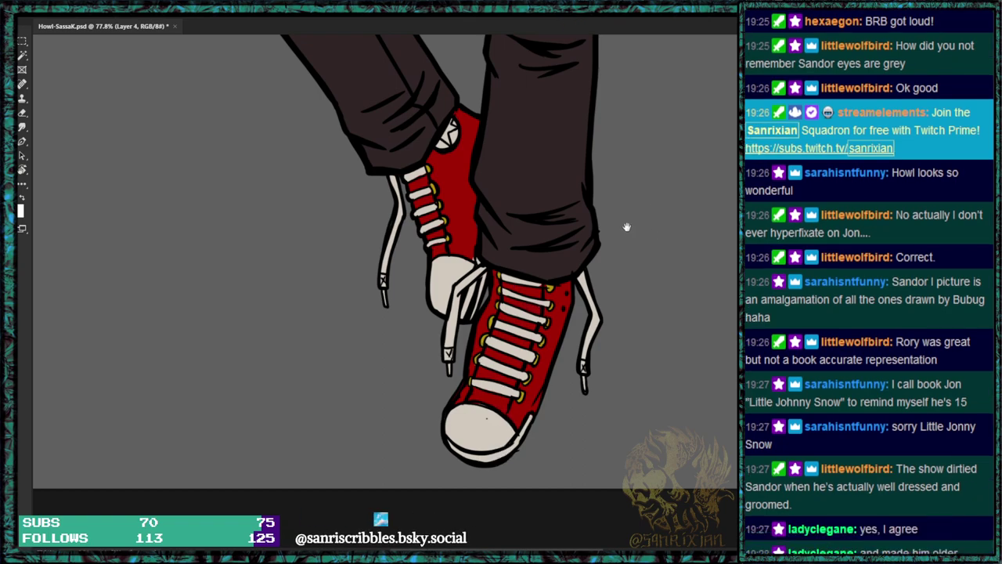
# Paint coral-red blush patches on the cheeks, nose, lips, chin and inner ear, and reapply the last filter to blur them.
pyautogui.moveTo(627, 201); pyautogui.dragTo(649, 353)
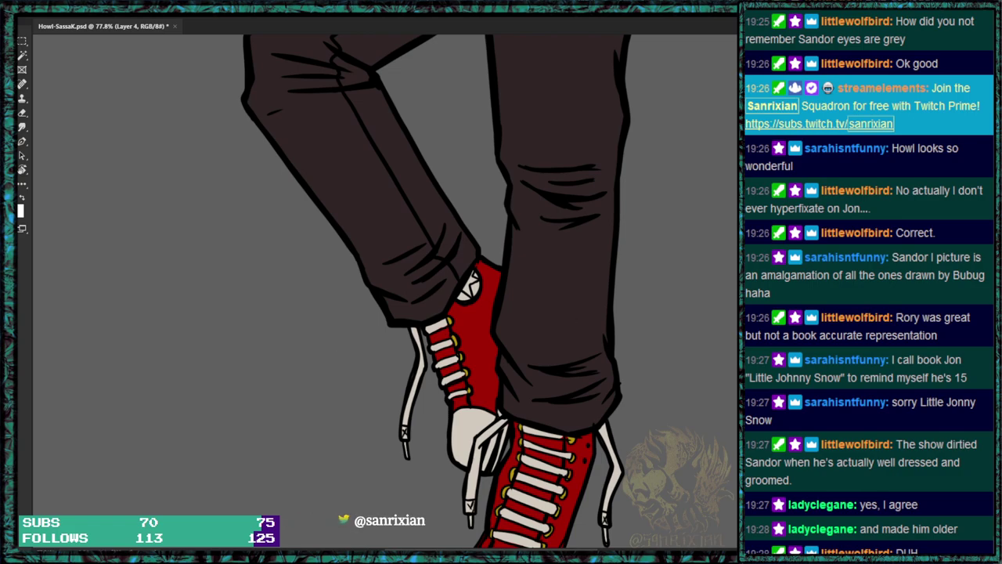
pyautogui.moveTo(651, 216); pyautogui.dragTo(580, 434)
pyautogui.moveTo(600, 277); pyautogui.dragTo(642, 456)
pyautogui.moveTo(609, 321); pyautogui.dragTo(664, 532)
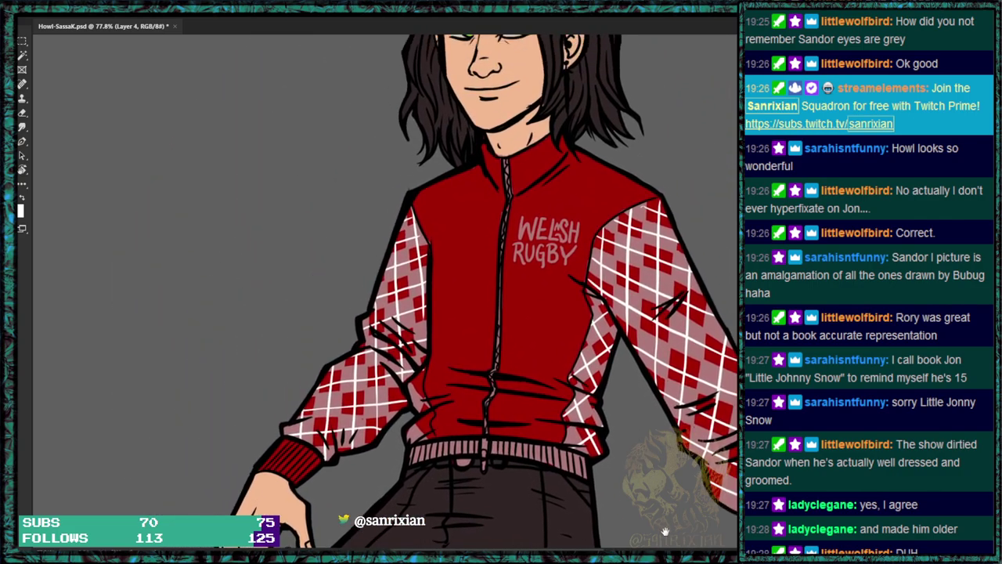
pyautogui.moveTo(670, 261); pyautogui.dragTo(646, 394)
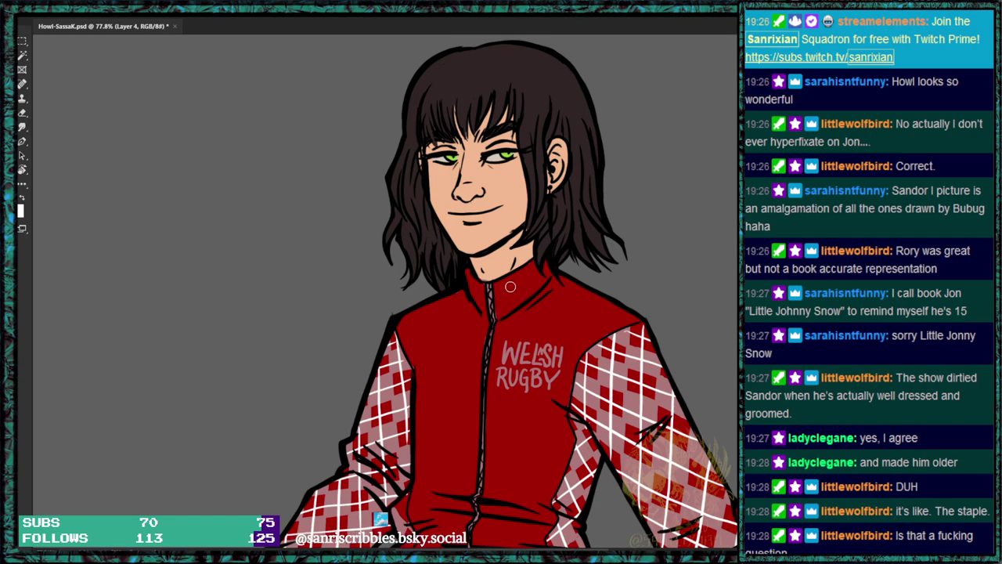
pyautogui.moveTo(461, 189); pyautogui.dragTo(437, 177)
pyautogui.moveTo(513, 171); pyautogui.dragTo(502, 177)
pyautogui.moveTo(457, 212); pyautogui.dragTo(496, 208)
pyautogui.moveTo(468, 230); pyautogui.dragTo(472, 240)
pyautogui.moveTo(555, 164); pyautogui.dragTo(557, 165)
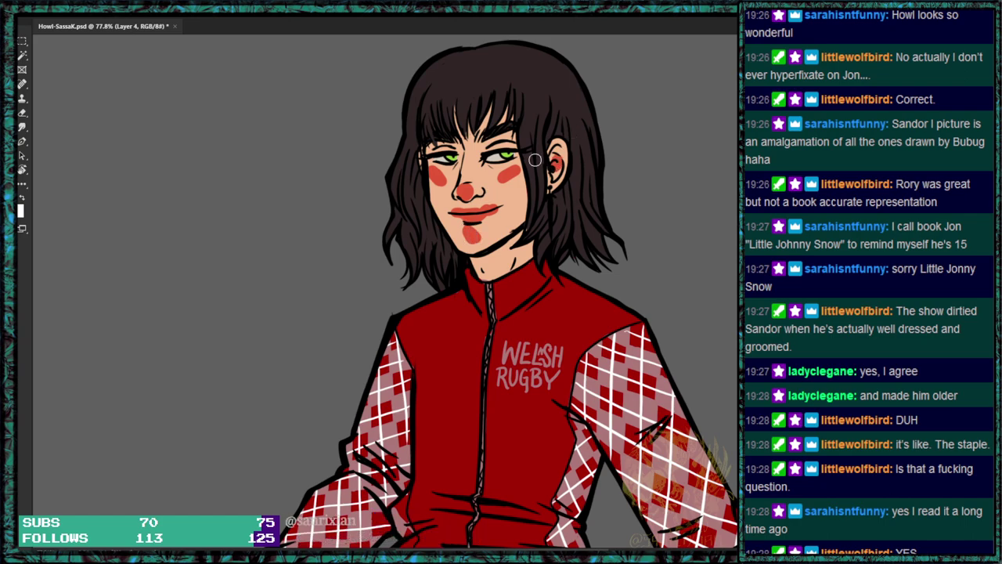
pyautogui.hotkey('ctrl', 'alt', 'f')
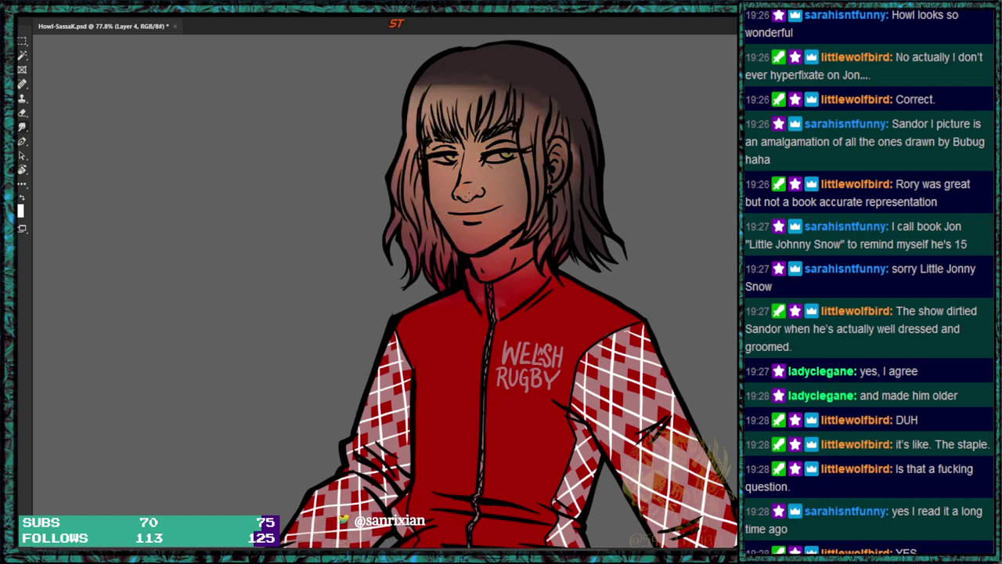
# Undo the last filter and smudge the blush patches on the cheeks, nose, mouth, chin and inner ear softly into the skin.
pyautogui.hotkey('ctrl', 'z')
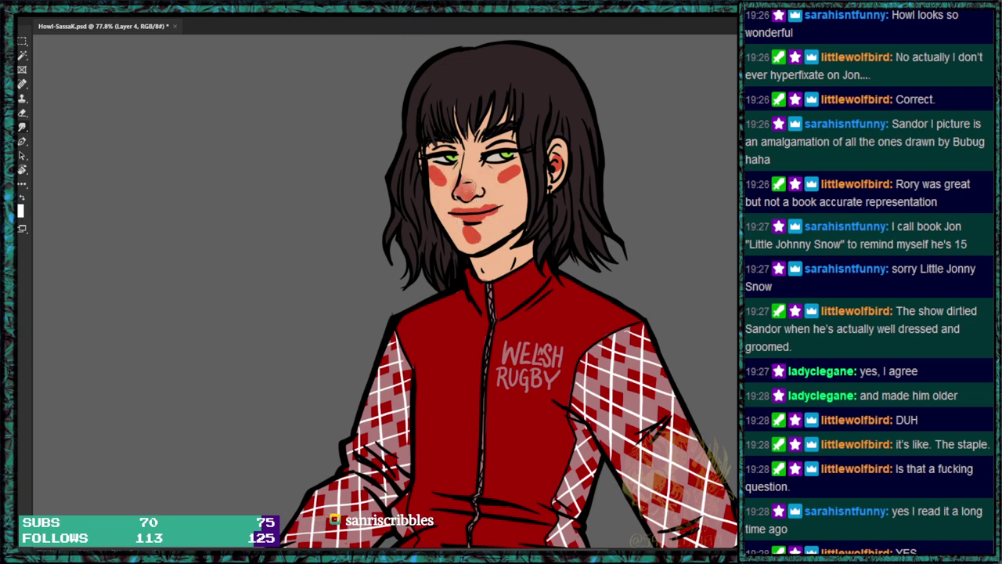
pyautogui.moveTo(473, 182)
pyautogui.mouseDown()
pyautogui.moveTo(454, 191)
pyautogui.moveTo(434, 173)
pyautogui.mouseUp()
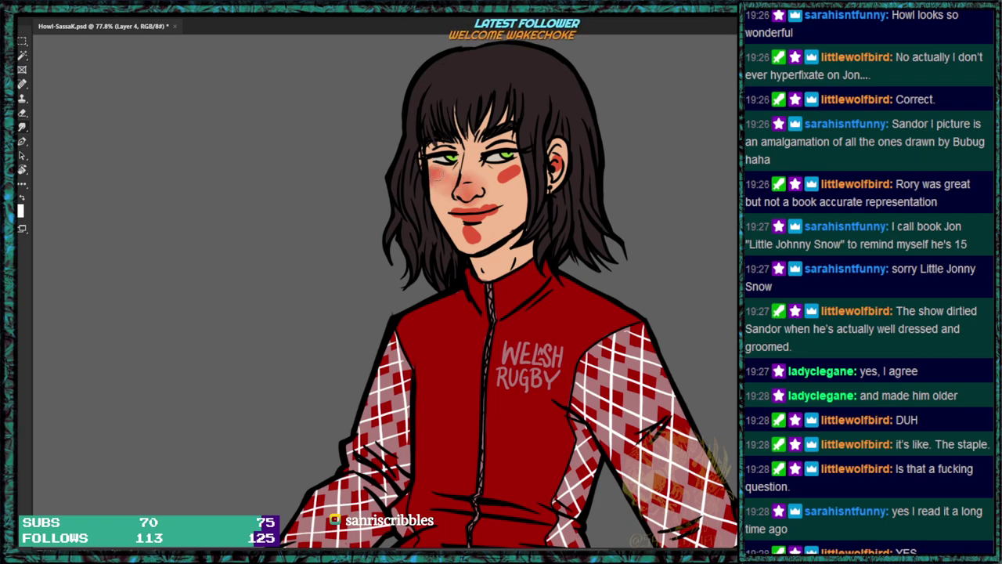
pyautogui.moveTo(499, 177); pyautogui.dragTo(509, 176)
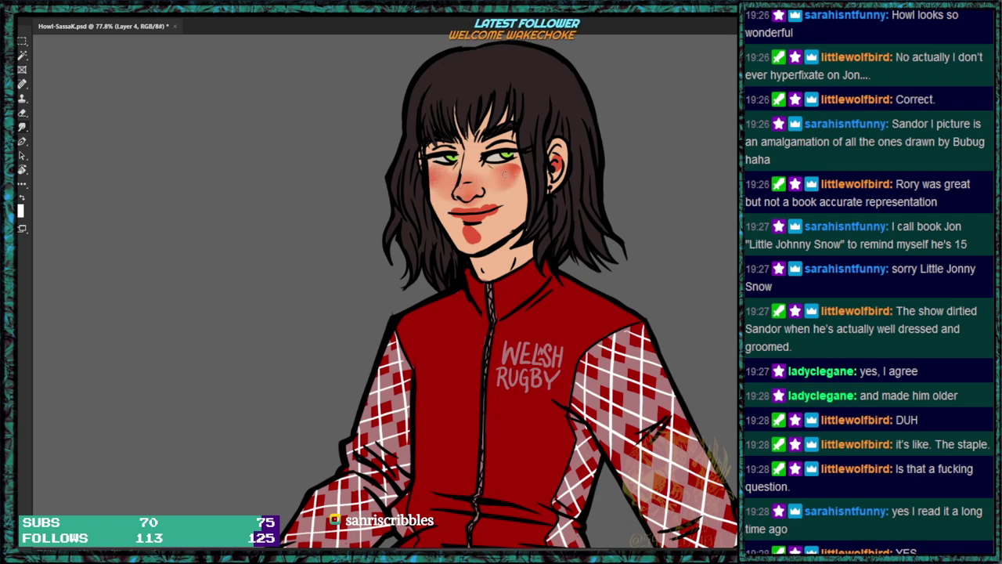
pyautogui.moveTo(486, 201)
pyautogui.mouseDown()
pyautogui.moveTo(444, 208)
pyautogui.moveTo(485, 225)
pyautogui.moveTo(497, 209)
pyautogui.moveTo(481, 235)
pyautogui.moveTo(458, 213)
pyautogui.mouseUp()
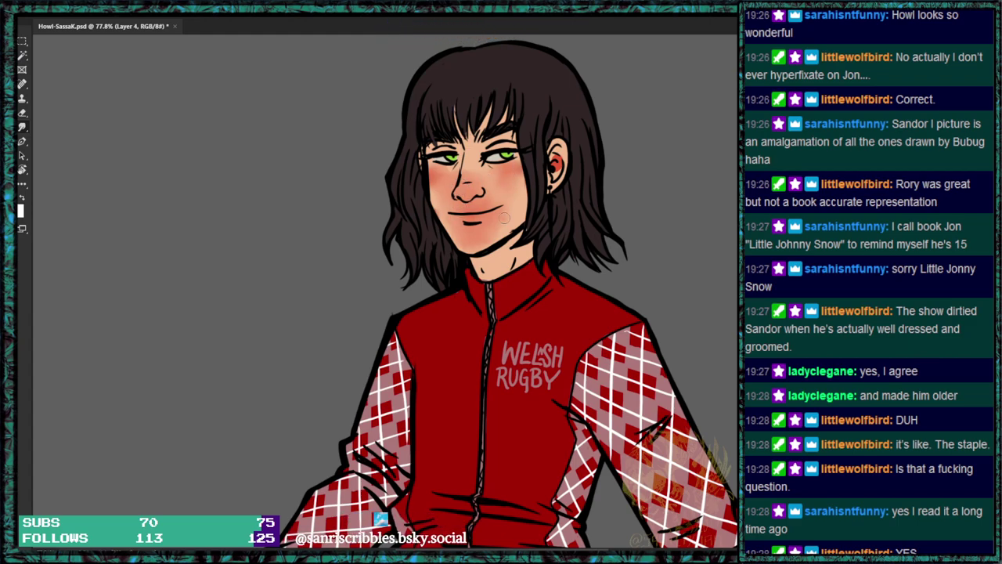
pyautogui.moveTo(554, 167)
pyautogui.mouseDown()
pyautogui.moveTo(559, 160)
pyautogui.moveTo(553, 180)
pyautogui.mouseUp()
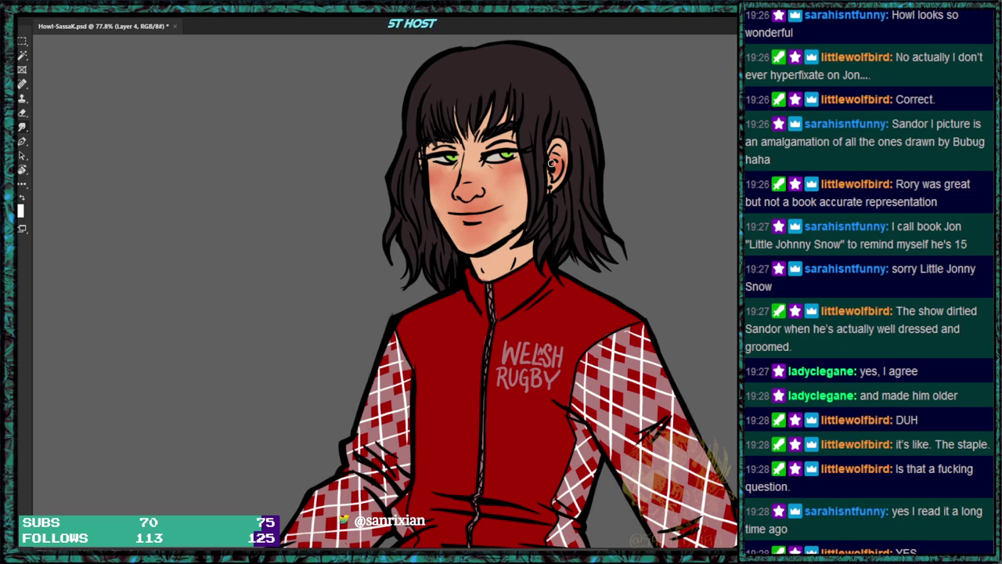
# Add more coral-red blush to the neck, nose tip and lower lip, and smudge it into the skin.
pyautogui.moveTo(482, 263); pyautogui.dragTo(483, 259)
pyautogui.moveTo(468, 186); pyautogui.dragTo(465, 179)
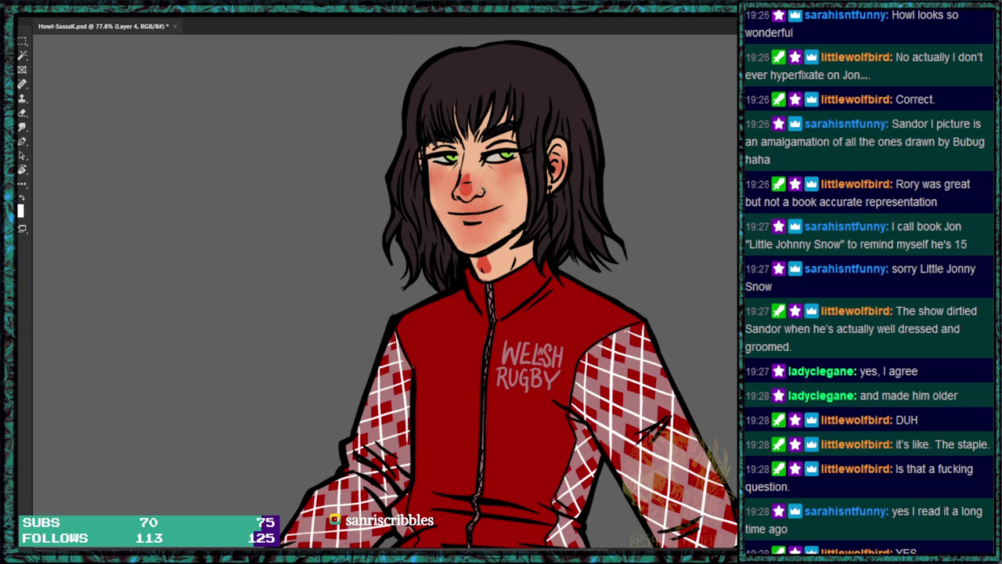
pyautogui.moveTo(454, 216)
pyautogui.mouseDown()
pyautogui.moveTo(501, 208)
pyautogui.moveTo(448, 215)
pyautogui.moveTo(495, 208)
pyautogui.moveTo(463, 190)
pyautogui.moveTo(467, 171)
pyautogui.mouseUp()
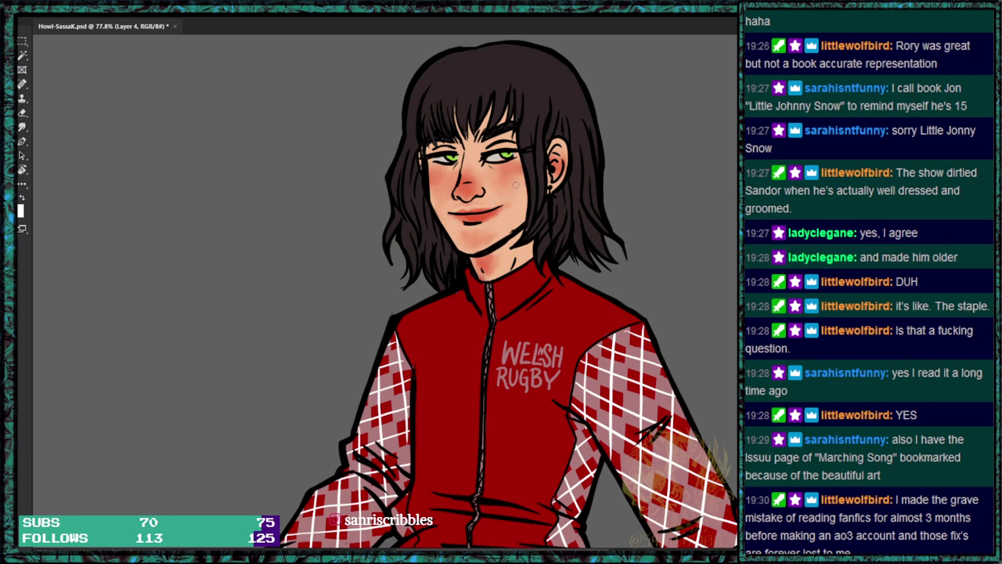
pyautogui.press('r')
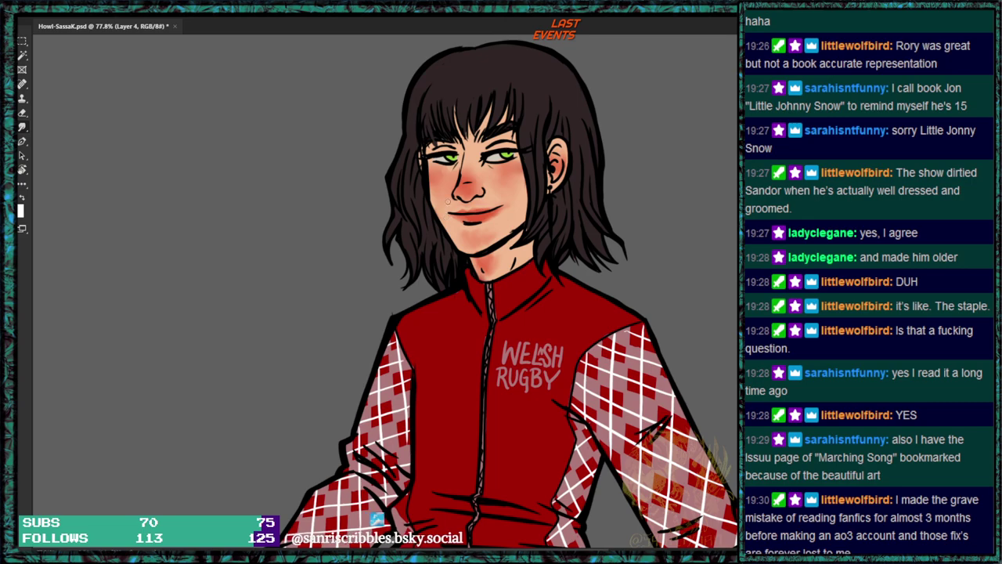
# Paint coral-red blush patches on the knuckles and fingertips of the outstretched arm's hand.
pyautogui.moveTo(618, 403); pyautogui.dragTo(595, 348)
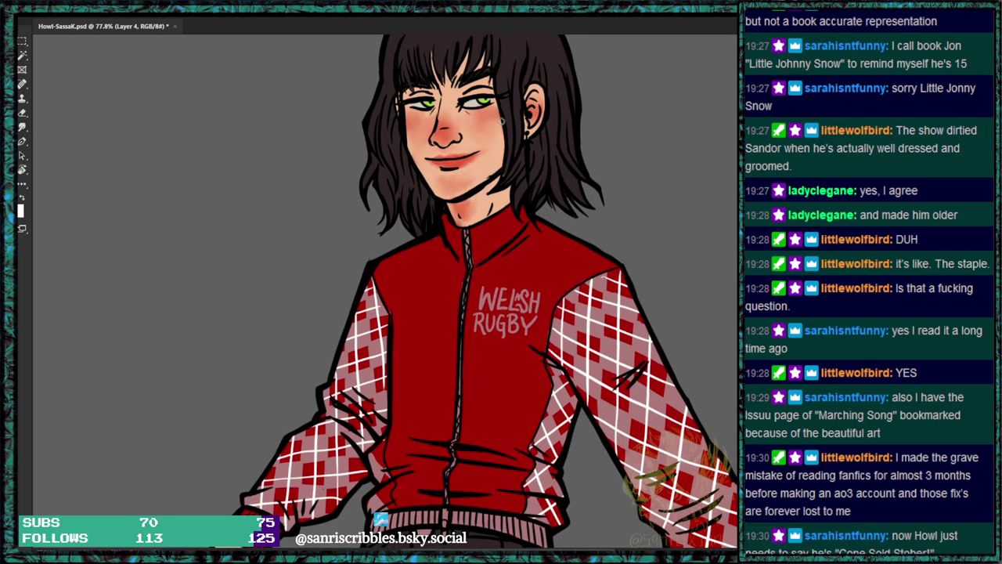
pyautogui.moveTo(650, 374); pyautogui.dragTo(613, 175)
pyautogui.moveTo(724, 489)
pyautogui.mouseDown()
pyautogui.moveTo(703, 301)
pyautogui.moveTo(601, 328)
pyautogui.moveTo(589, 272)
pyautogui.moveTo(618, 309)
pyautogui.mouseUp()
pyautogui.moveTo(548, 301)
pyautogui.mouseDown()
pyautogui.moveTo(550, 311)
pyautogui.moveTo(558, 279)
pyautogui.mouseUp()
pyautogui.moveTo(591, 354)
pyautogui.mouseDown()
pyautogui.moveTo(595, 363)
pyautogui.moveTo(617, 359)
pyautogui.mouseUp()
# Paint coral-red blush patches on the knuckles, thumb joint and fingertips of the bent arm's hand.
pyautogui.moveTo(473, 309)
pyautogui.mouseDown()
pyautogui.moveTo(506, 326)
pyautogui.moveTo(635, 347)
pyautogui.mouseUp()
pyautogui.moveTo(247, 307); pyautogui.dragTo(226, 313)
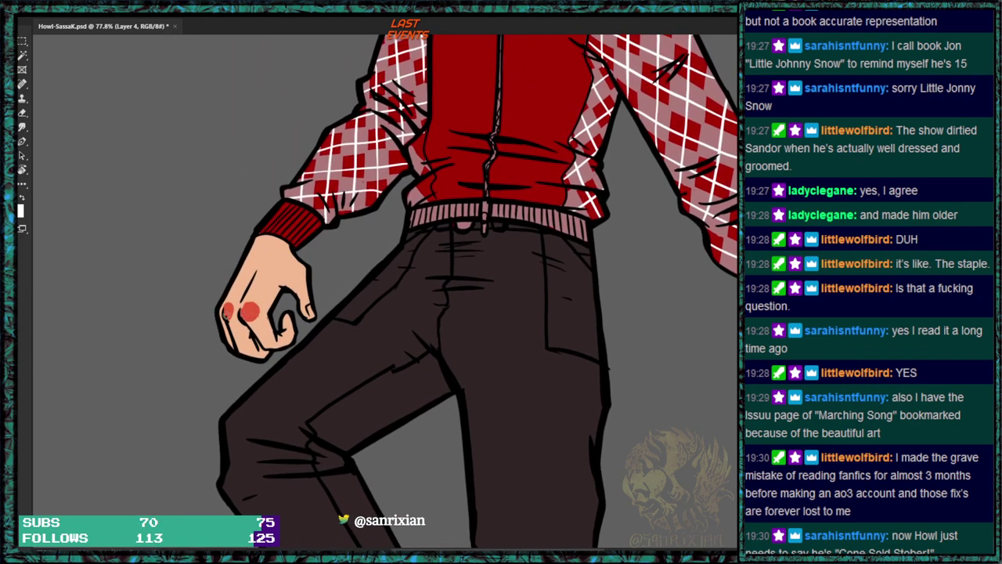
pyautogui.moveTo(255, 280); pyautogui.dragTo(246, 302)
pyautogui.moveTo(305, 268); pyautogui.dragTo(301, 284)
pyautogui.moveTo(276, 336); pyautogui.dragTo(244, 358)
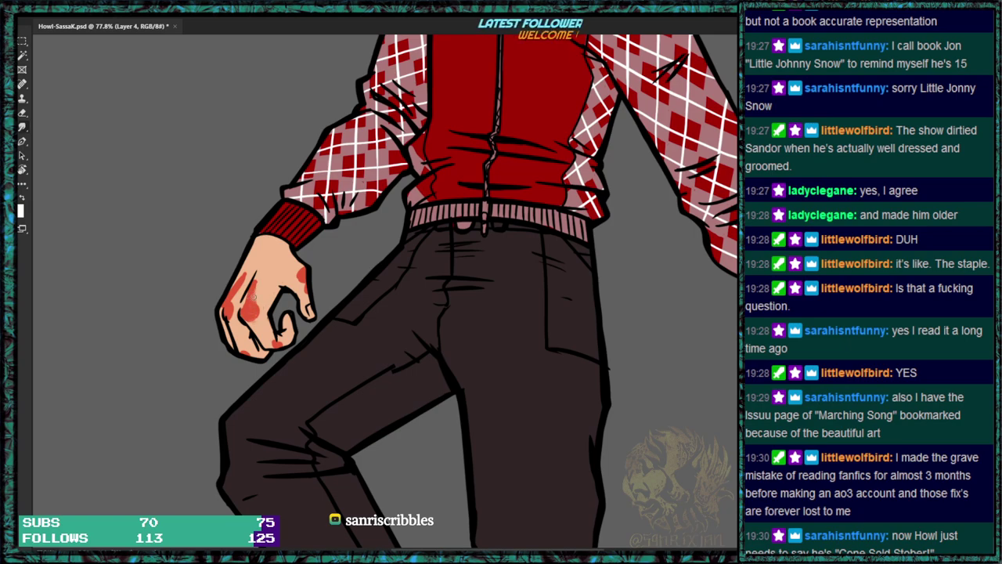
# Smudge the blush on the bent arm's hand until the knuckle, thumb and fingertip patches blend into the skin.
pyautogui.moveTo(257, 294)
pyautogui.mouseDown()
pyautogui.moveTo(249, 268)
pyautogui.moveTo(232, 320)
pyautogui.moveTo(240, 267)
pyautogui.mouseUp()
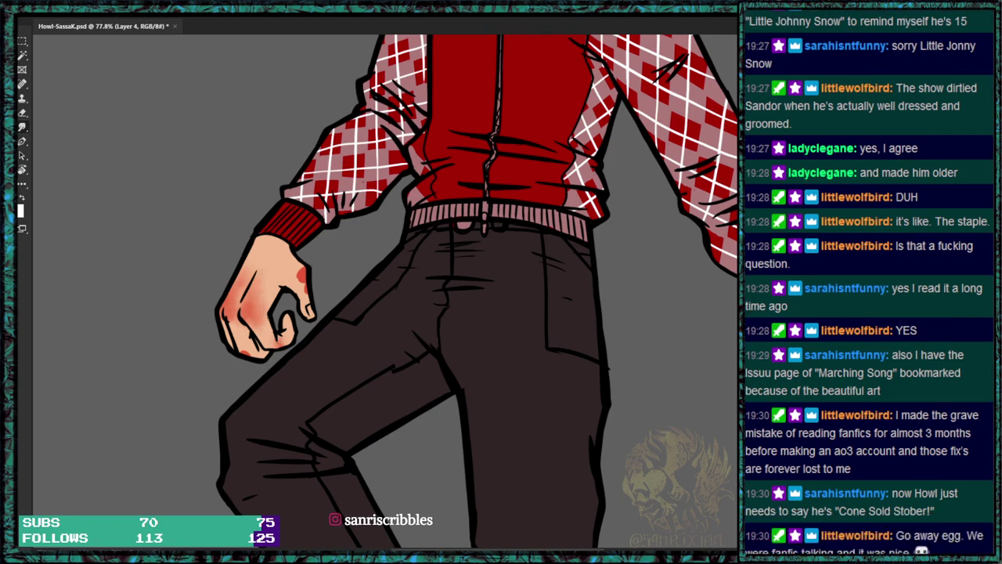
pyautogui.moveTo(246, 346)
pyautogui.mouseDown()
pyautogui.moveTo(249, 355)
pyautogui.moveTo(242, 345)
pyautogui.mouseUp()
pyautogui.moveTo(302, 269); pyautogui.dragTo(302, 295)
# Smudge the blush on the outstretched arm's hand into the skin and refine the blending on the bent arm's knuckles.
pyautogui.moveTo(691, 349); pyautogui.dragTo(449, 323)
pyautogui.moveTo(557, 327)
pyautogui.mouseDown()
pyautogui.moveTo(546, 357)
pyautogui.moveTo(549, 342)
pyautogui.moveTo(554, 371)
pyautogui.mouseUp()
pyautogui.moveTo(593, 343)
pyautogui.mouseDown()
pyautogui.moveTo(588, 304)
pyautogui.moveTo(589, 362)
pyautogui.moveTo(595, 332)
pyautogui.moveTo(616, 356)
pyautogui.moveTo(592, 311)
pyautogui.moveTo(625, 361)
pyautogui.mouseUp()
pyautogui.moveTo(593, 398)
pyautogui.mouseDown()
pyautogui.moveTo(595, 407)
pyautogui.moveTo(614, 399)
pyautogui.mouseUp()
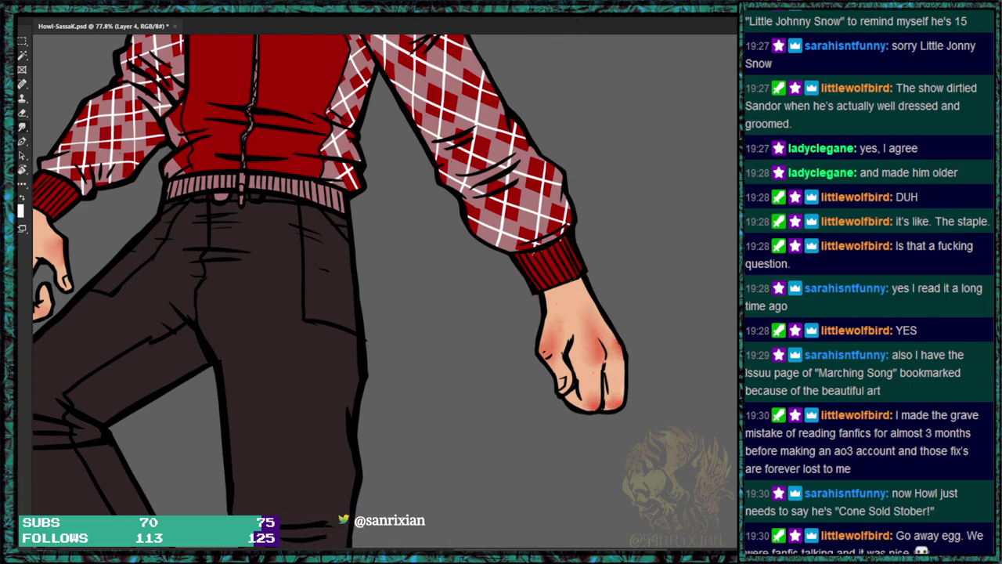
pyautogui.moveTo(439, 327); pyautogui.dragTo(684, 392)
pyautogui.moveTo(239, 356)
pyautogui.mouseDown()
pyautogui.moveTo(253, 298)
pyautogui.moveTo(245, 327)
pyautogui.mouseUp()
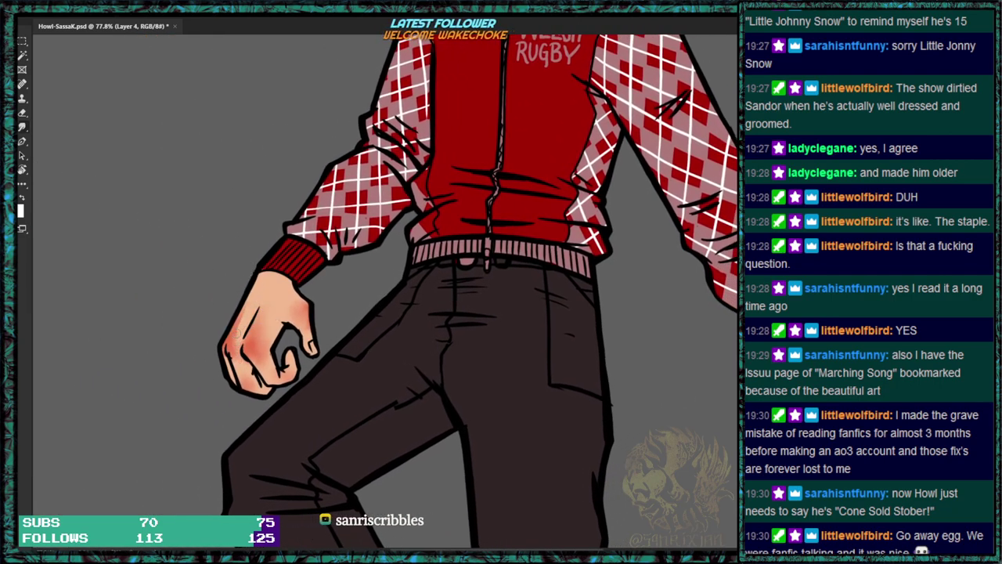
pyautogui.moveTo(674, 314); pyautogui.dragTo(638, 389)
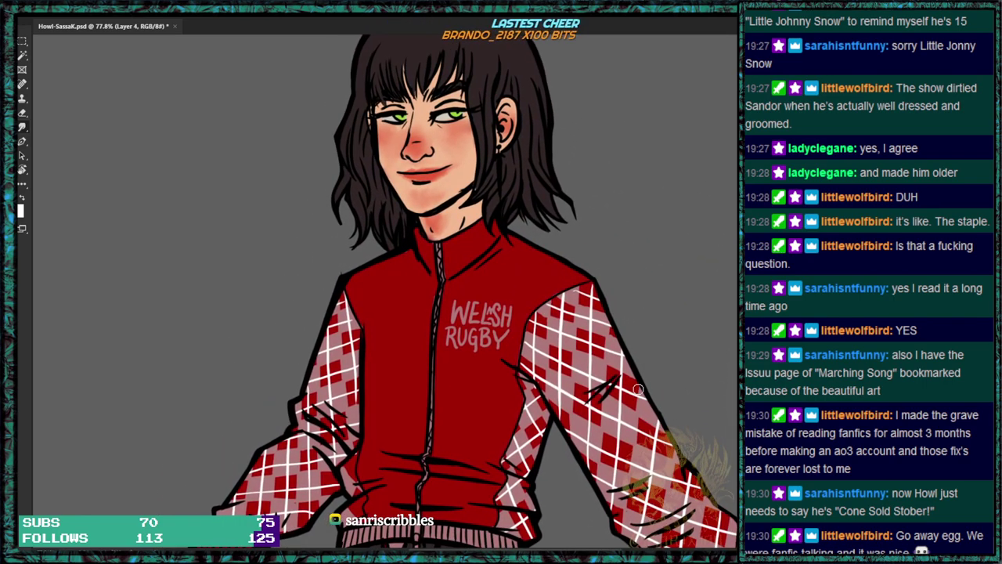
pyautogui.moveTo(669, 498); pyautogui.dragTo(678, 186)
pyautogui.moveTo(650, 384); pyautogui.dragTo(681, 133)
pyautogui.scroll(-5, 694, 291)
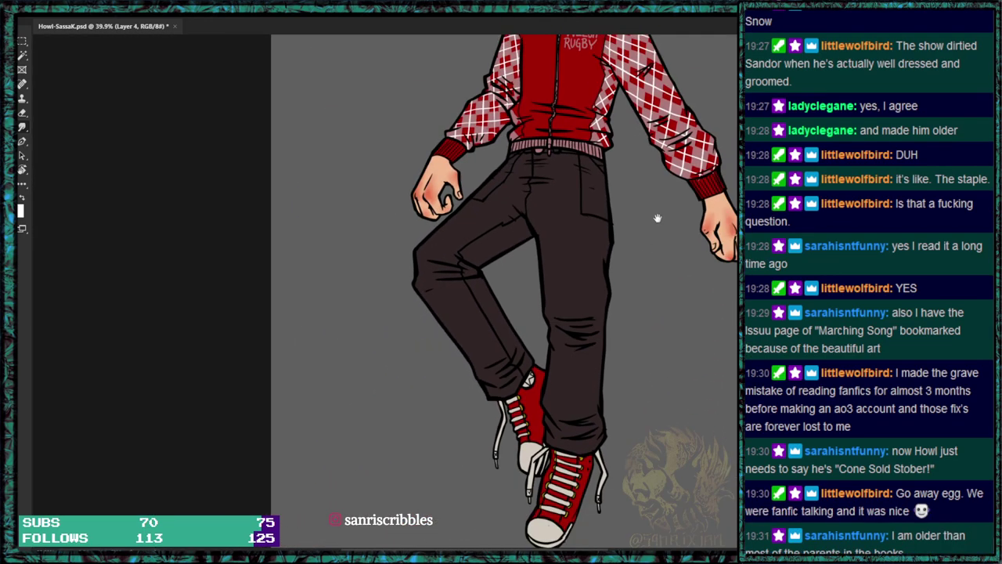
pyautogui.moveTo(608, 346); pyautogui.dragTo(597, 362)
pyautogui.press('w')
pyautogui.click(507, 379)
pyautogui.hotkey('ctrl', 'd')
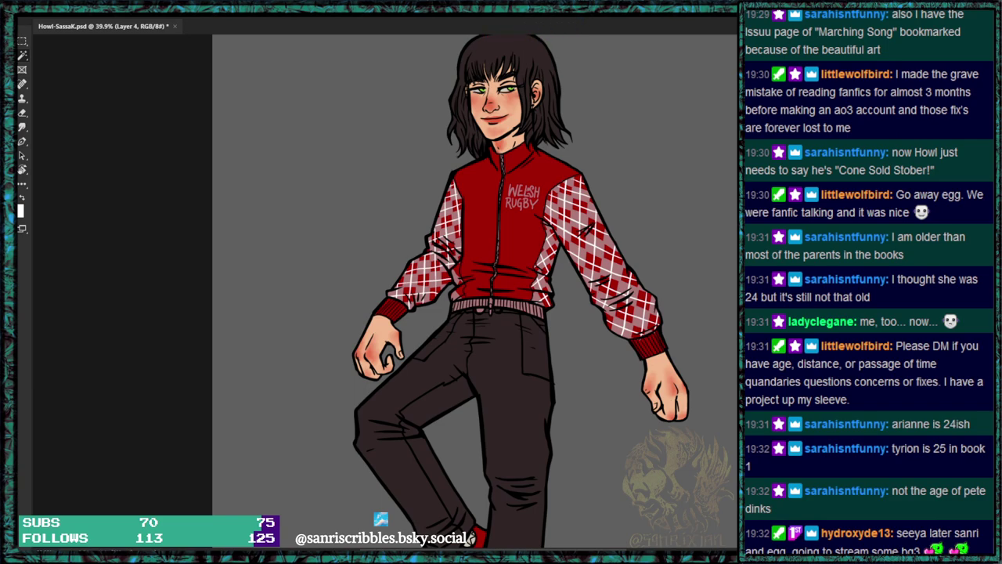
# Switch to the Snipping Tool and snip an image of blue denim texture.
pyautogui.click(470, 547)
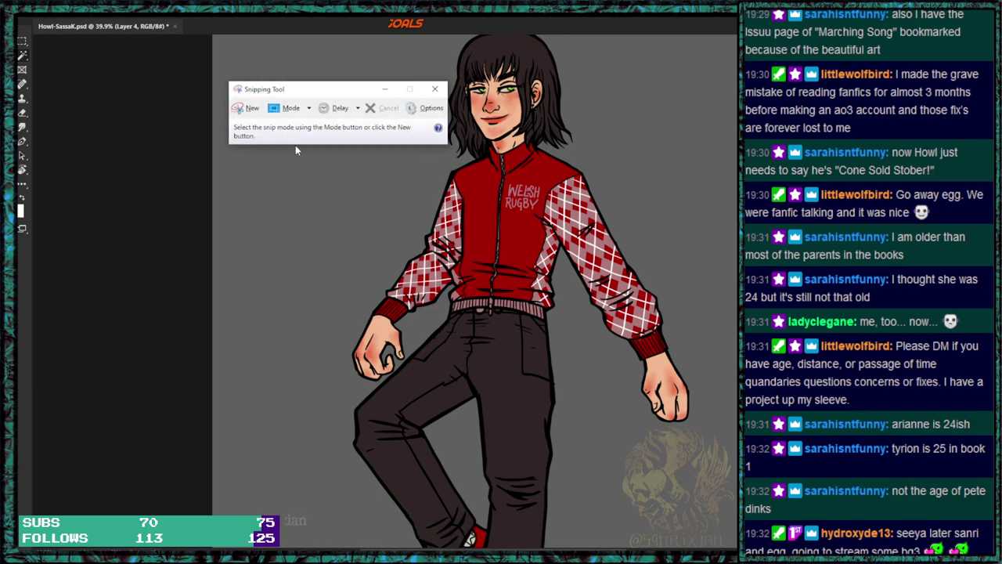
pyautogui.click(254, 115)
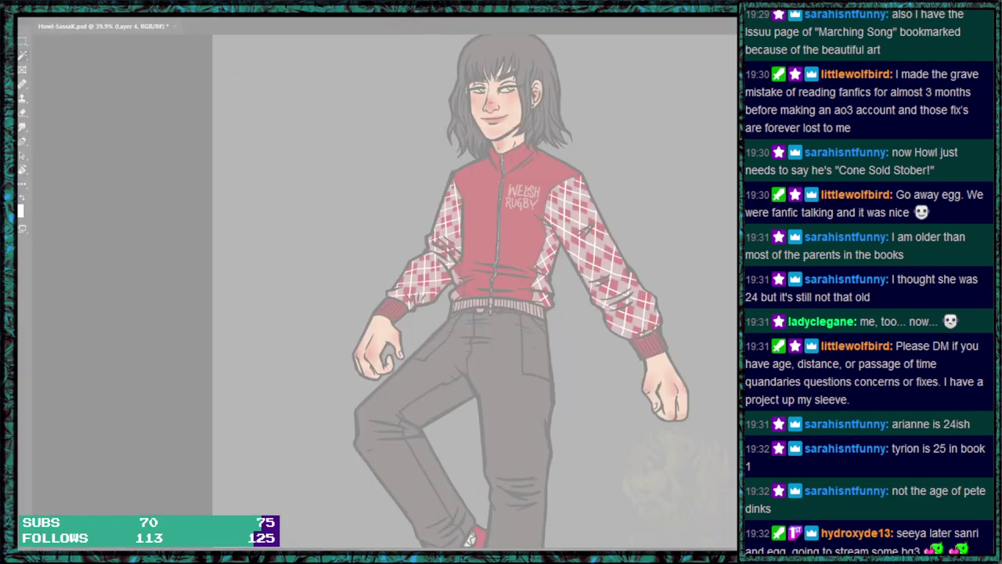
pyautogui.press('Escape')
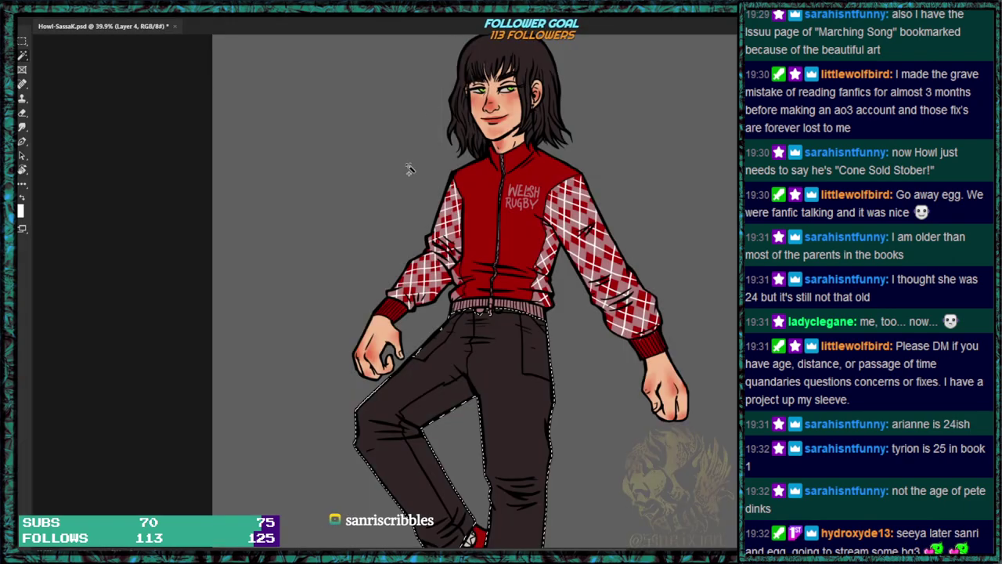
# Paste the blue denim texture beneath the line art and scale it to cover both trouser legs from waistband to hems.
pyautogui.hotkey('ctrl', 'v')
pyautogui.moveTo(444, 487); pyautogui.dragTo(667, 545)
pyautogui.moveTo(573, 374); pyautogui.dragTo(543, 237)
pyautogui.moveTo(584, 359); pyautogui.dragTo(576, 404)
pyautogui.moveTo(619, 451); pyautogui.dragTo(654, 471)
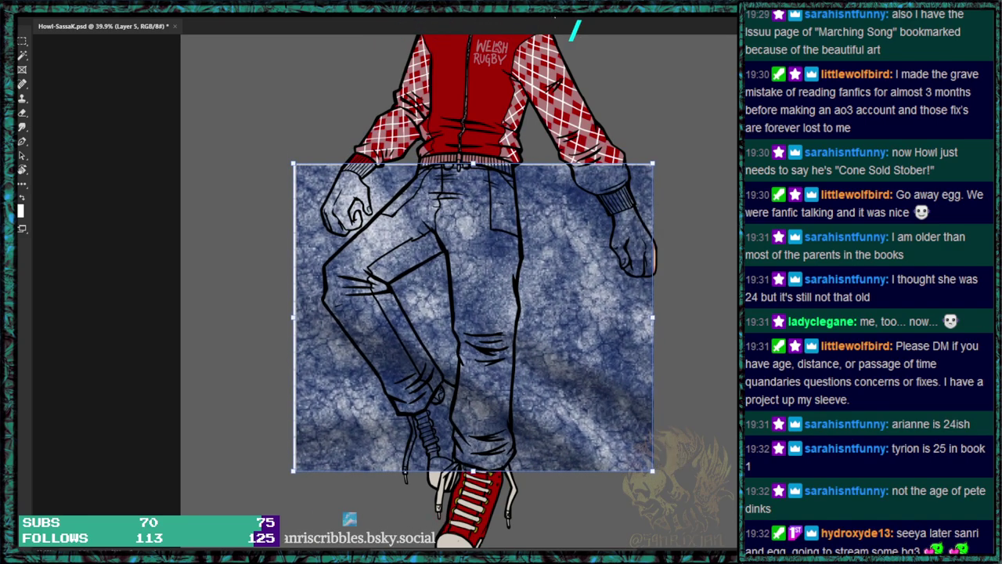
pyautogui.press('Return')
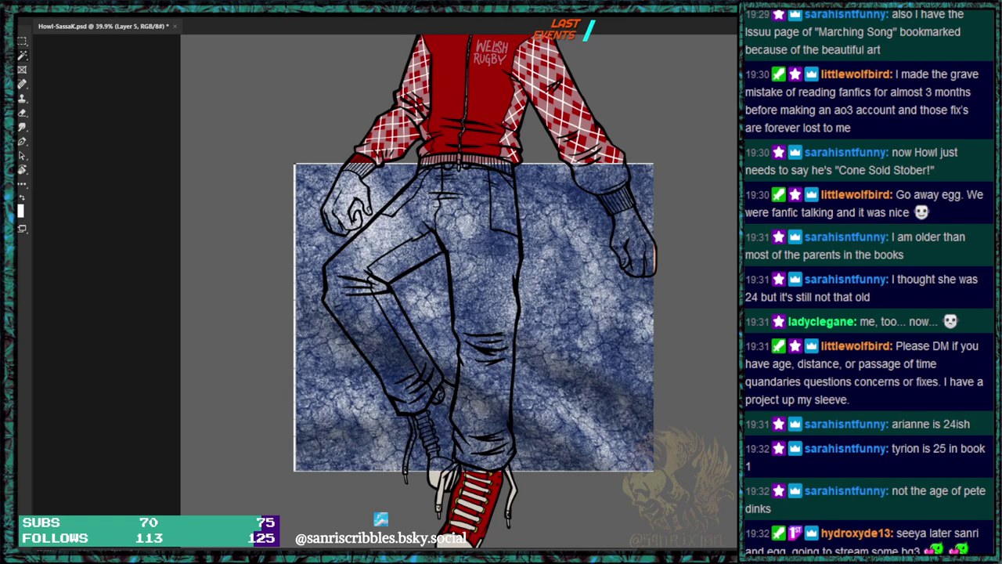
# Mask the denim texture layer to the shape of the trousers.
pyautogui.click(470, 310)
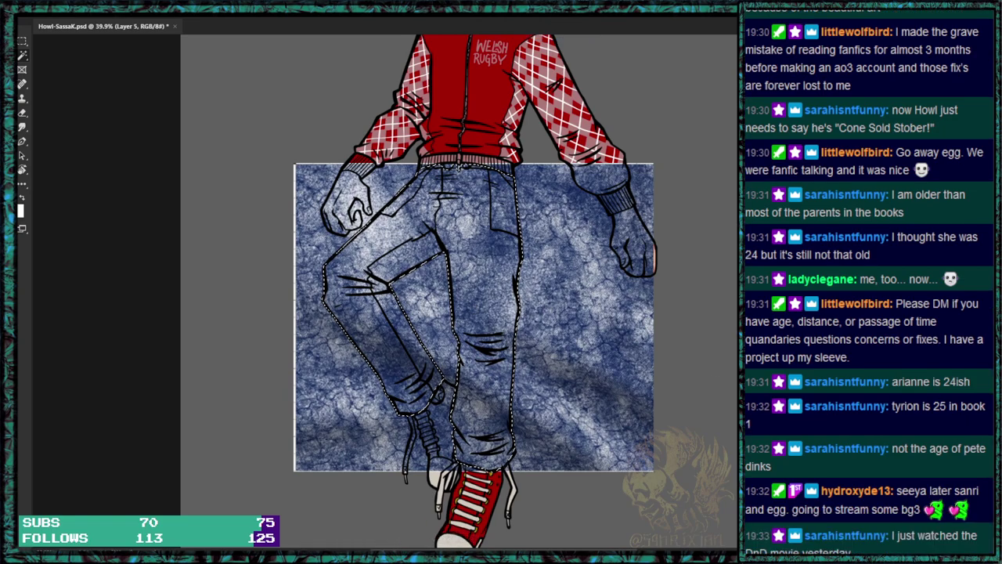
pyautogui.hotkey('ctrl', 'shift', 'm')
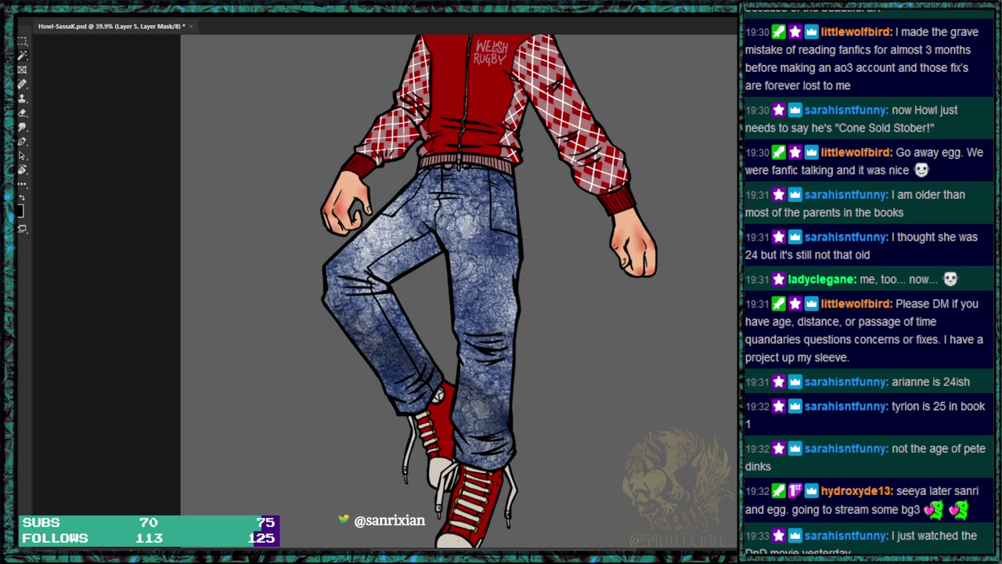
# Try Multiply and a series of further blend modes on the denim texture layer, settling on a light, muted blue look.
pyautogui.hotkey('shift', 'alt', 'm')
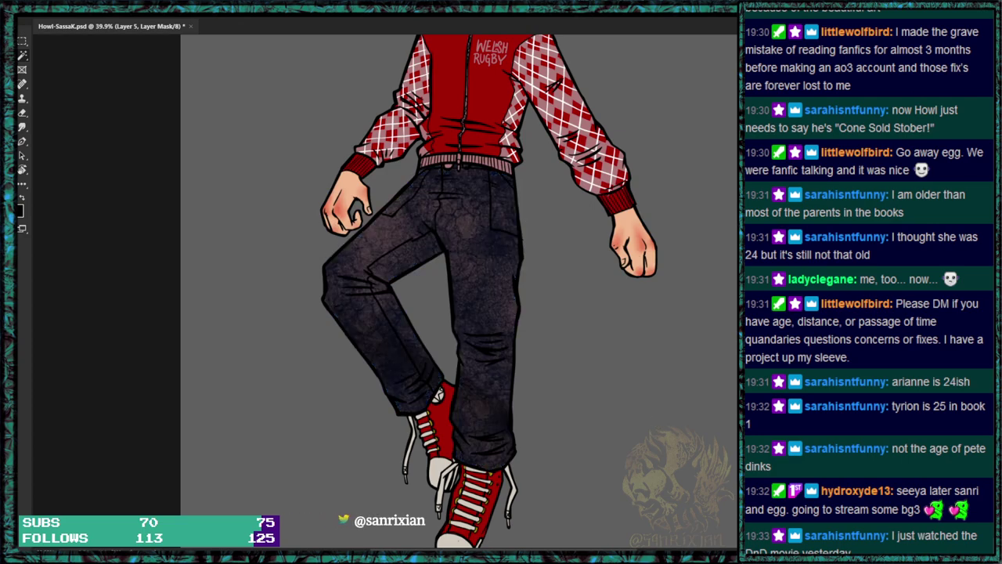
pyautogui.hotkey('shift', '+')
pyautogui.hotkey('shift', '+')
pyautogui.hotkey('shift', '+')
pyautogui.hotkey('shift', '+')
pyautogui.hotkey('shift', '+')
pyautogui.hotkey('shift', '+')
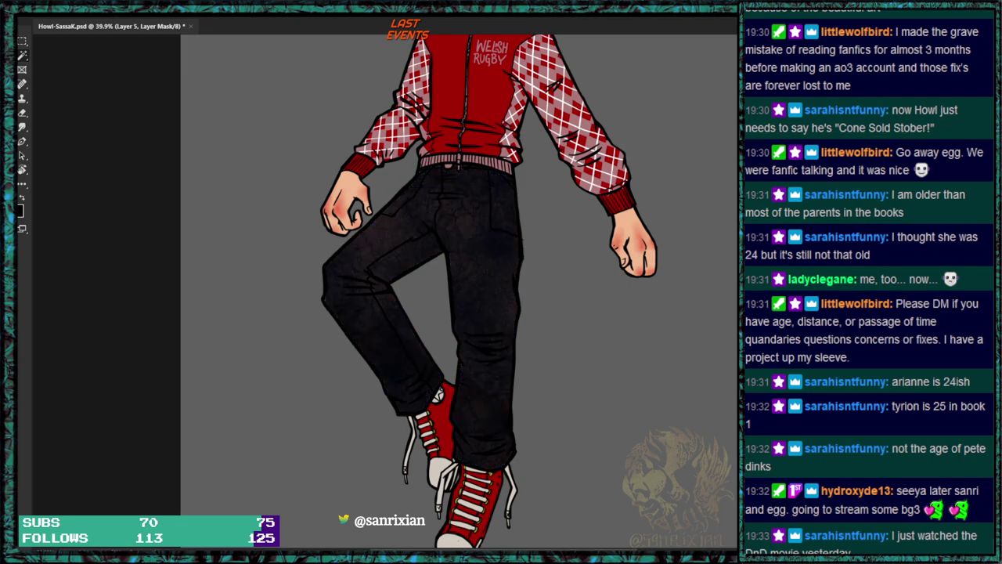
pyautogui.hotkey('shift', '+')
pyautogui.hotkey('shift', '+')
pyautogui.hotkey('shift', '+')
pyautogui.hotkey('shift', '+')
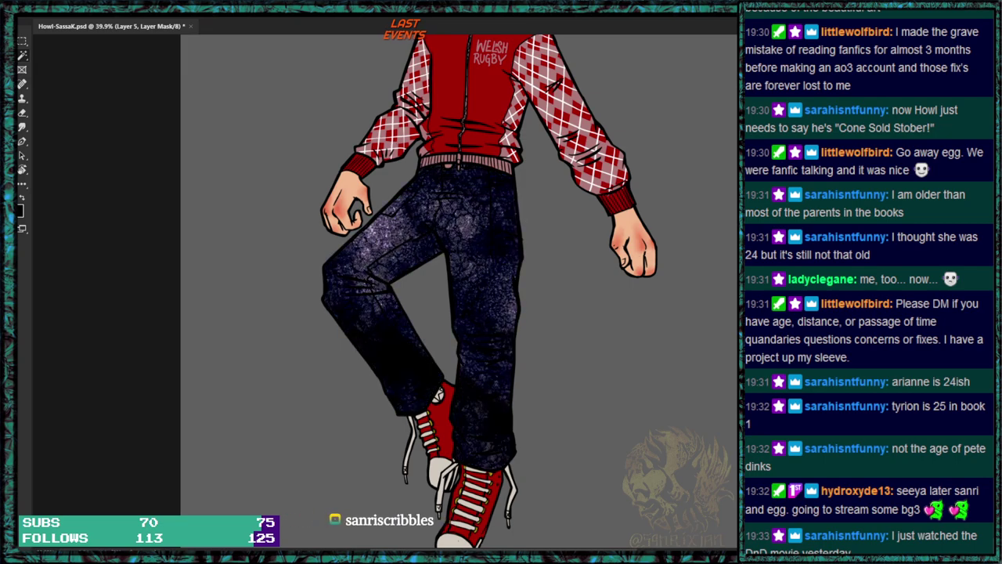
pyautogui.hotkey('shift', '+')
pyautogui.hotkey('shift', '+')
pyautogui.hotkey('shift', '+')
pyautogui.hotkey('shift', '+')
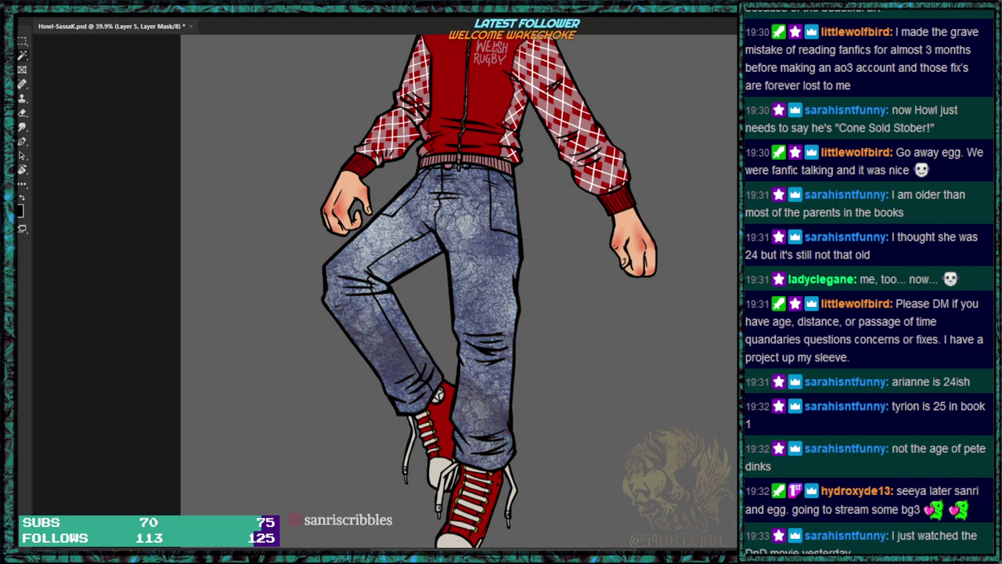
# Turn the denim neutral grey with a Hue/Saturation adjustment layer limited to the trousers.
pyautogui.hotkey('ctrl', 'shift', 'd')
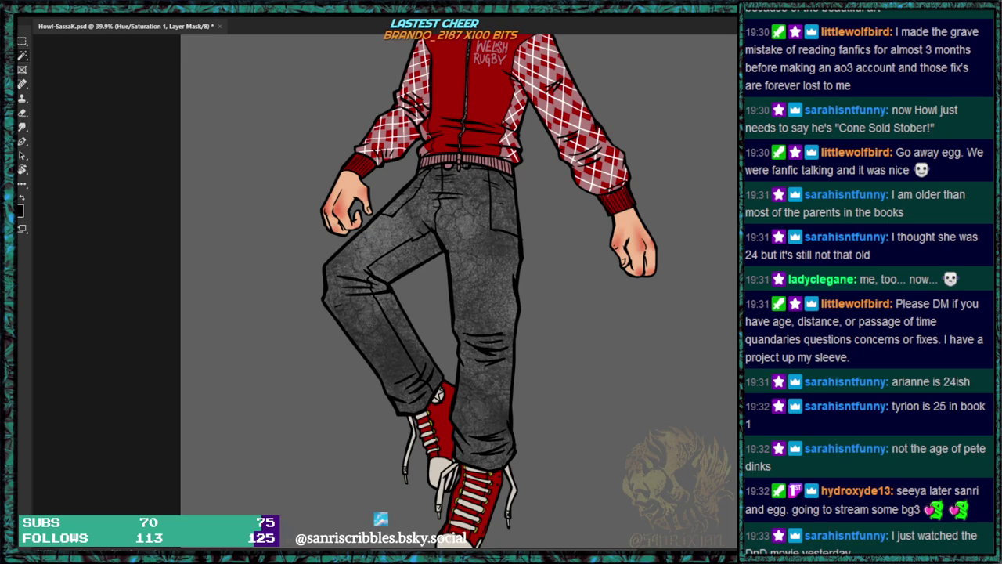
pyautogui.hotkey('ctrl', 'shift', 'd')
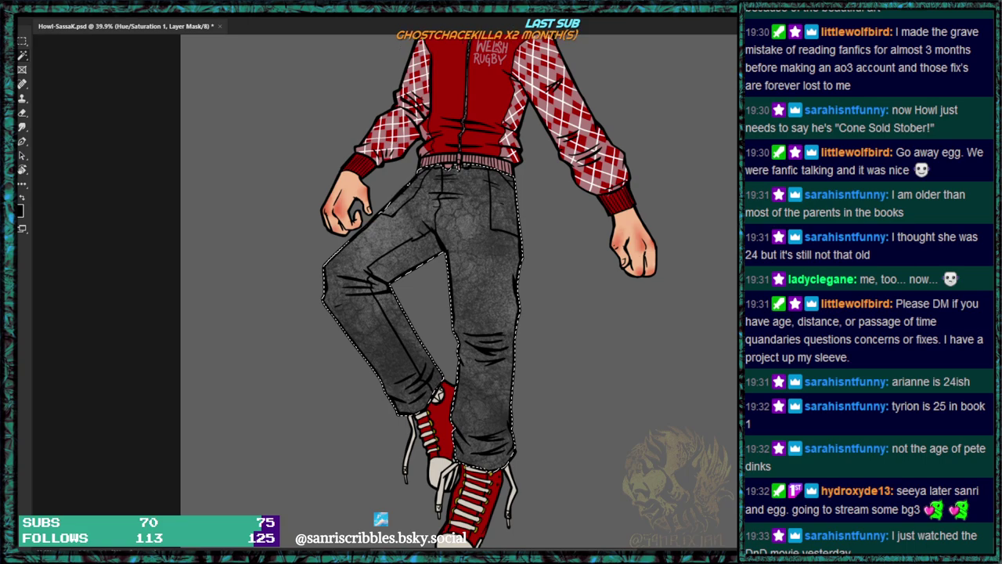
pyautogui.hotkey('ctrl', 'd')
# Add a Levels adjustment layer masked to the trousers and darken the grey denim to a contrasty washed black.
pyautogui.hotkey('alt', ']')
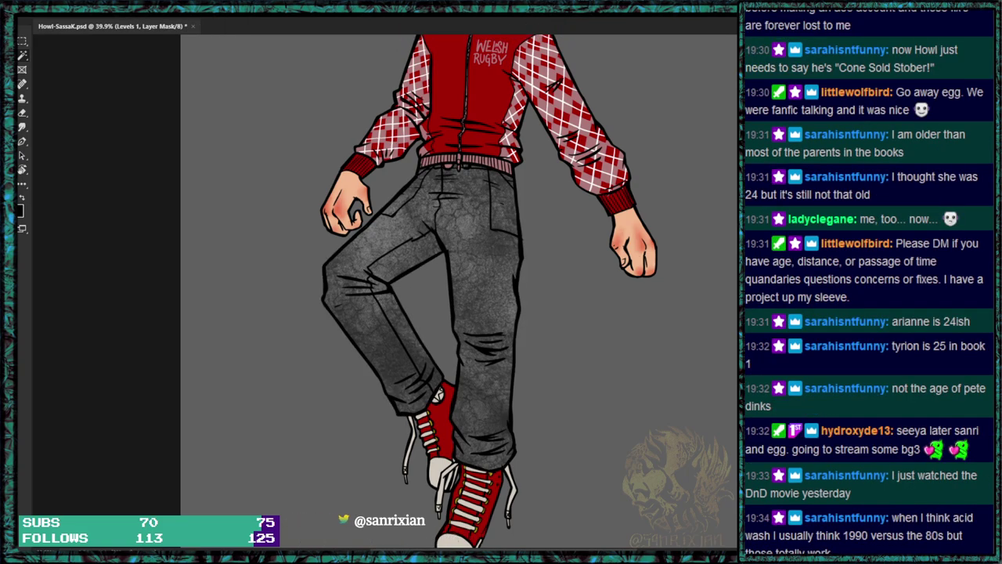
pyautogui.hotkey('ctrl', 'i')
pyautogui.hotkey('ctrl', 'i')
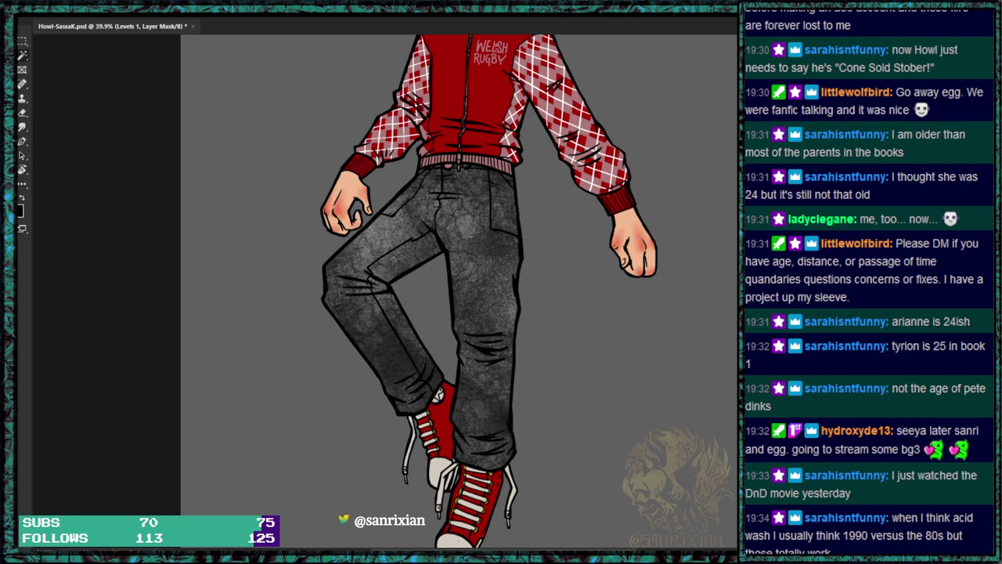
pyautogui.moveTo(511, 247); pyautogui.dragTo(542, 309)
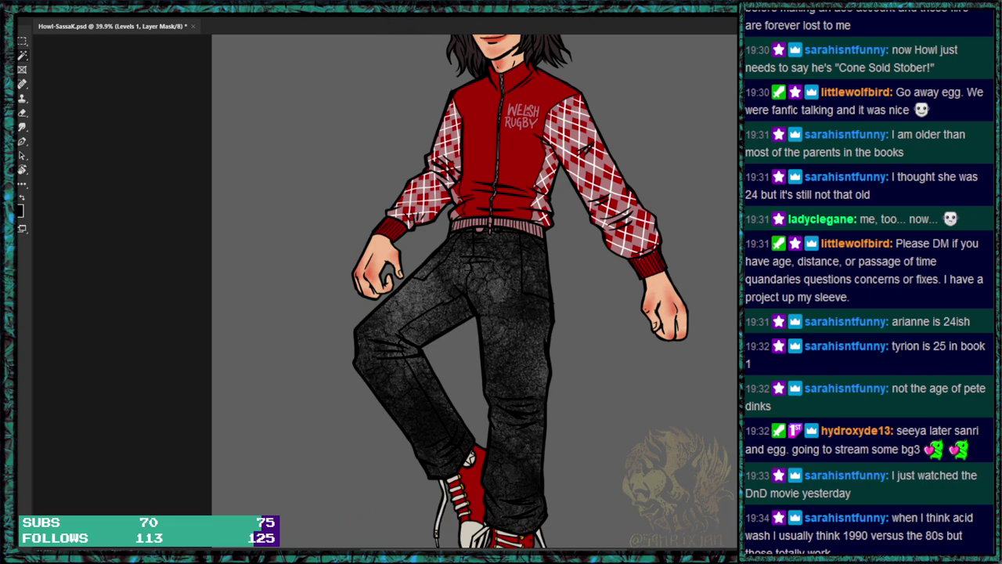
pyautogui.moveTo(664, 268); pyautogui.dragTo(676, 378)
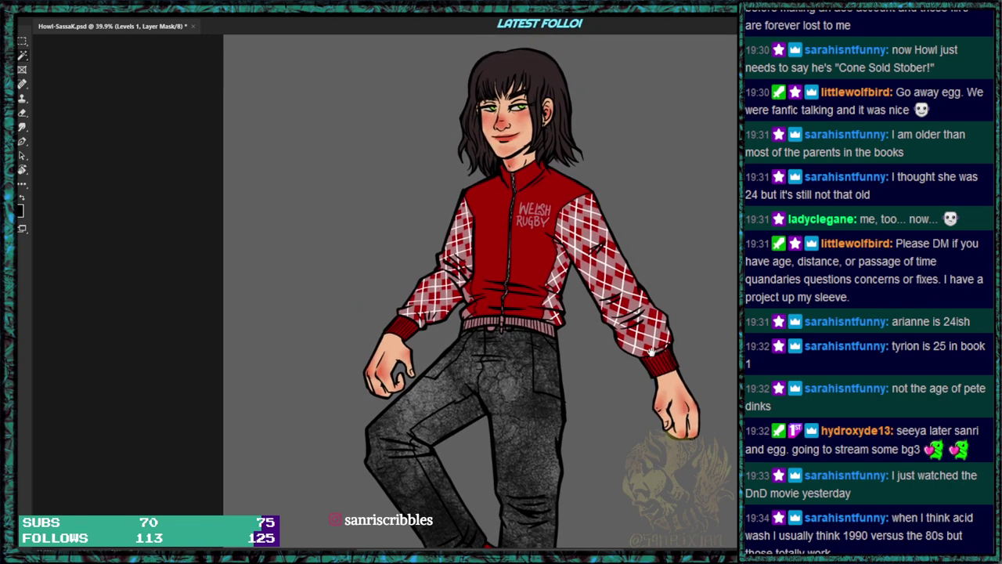
pyautogui.moveTo(547, 95); pyautogui.dragTo(585, 95)
pyautogui.scroll(-4, 584, 95)
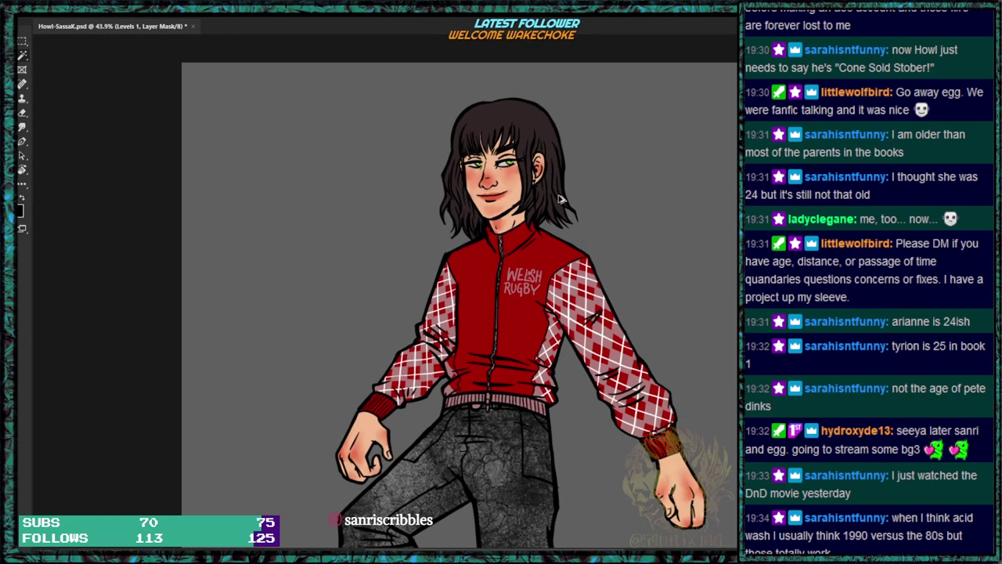
# Add a new layer for the background and choose a blue gradient preset for the Gradient tool.
pyautogui.hotkey('ctrl', 'e')
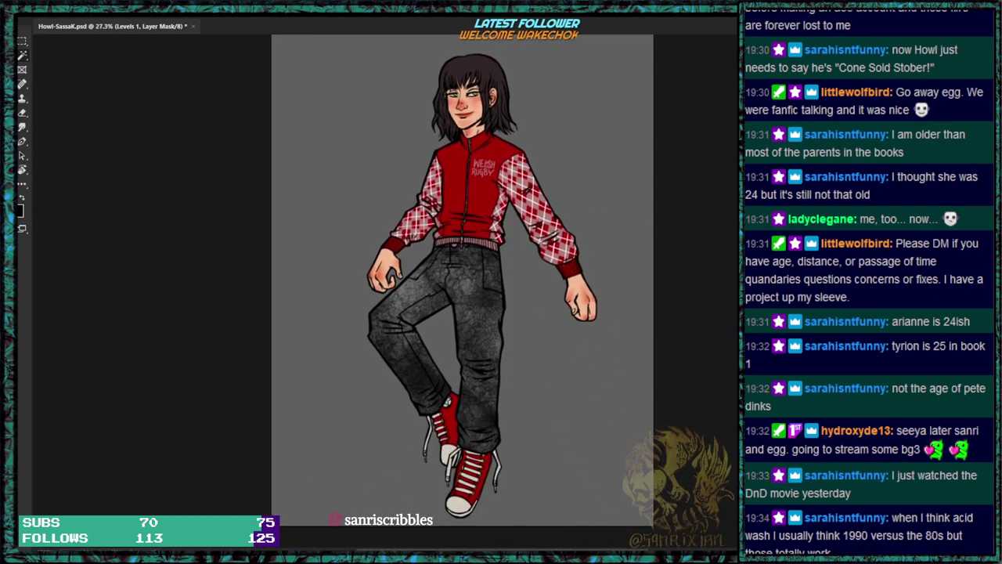
pyautogui.hotkey('ctrl', 'shift', 'alt', 'n')
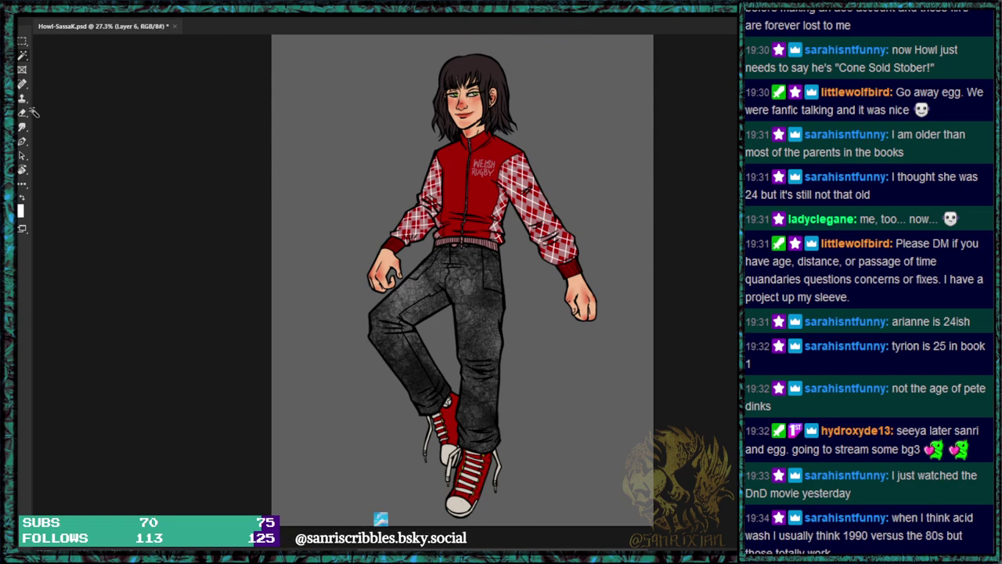
pyautogui.click(11, 127)
pyautogui.click(29, 128)
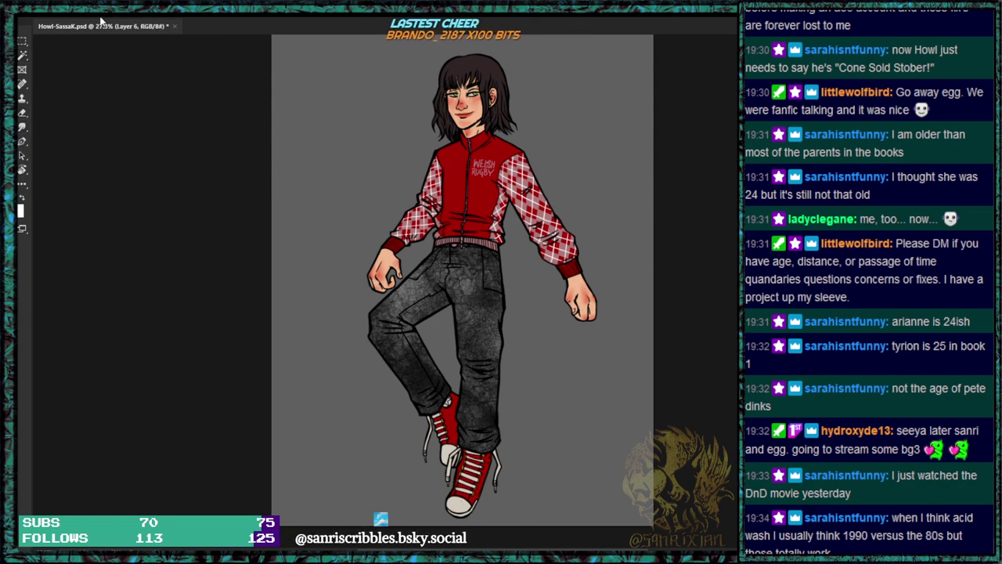
pyautogui.click(86, 13)
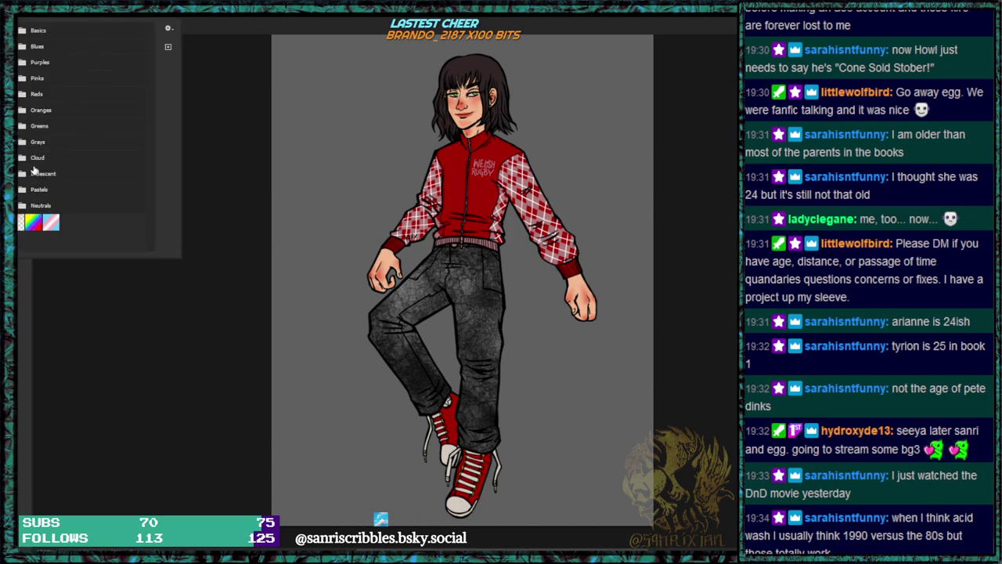
pyautogui.click(24, 47)
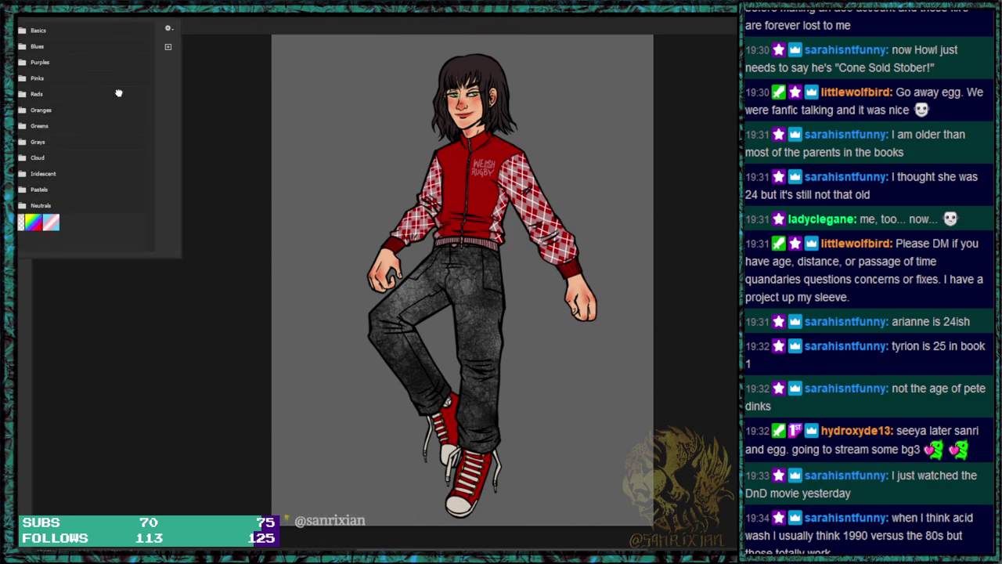
pyautogui.click(64, 71)
pyautogui.click(194, 349)
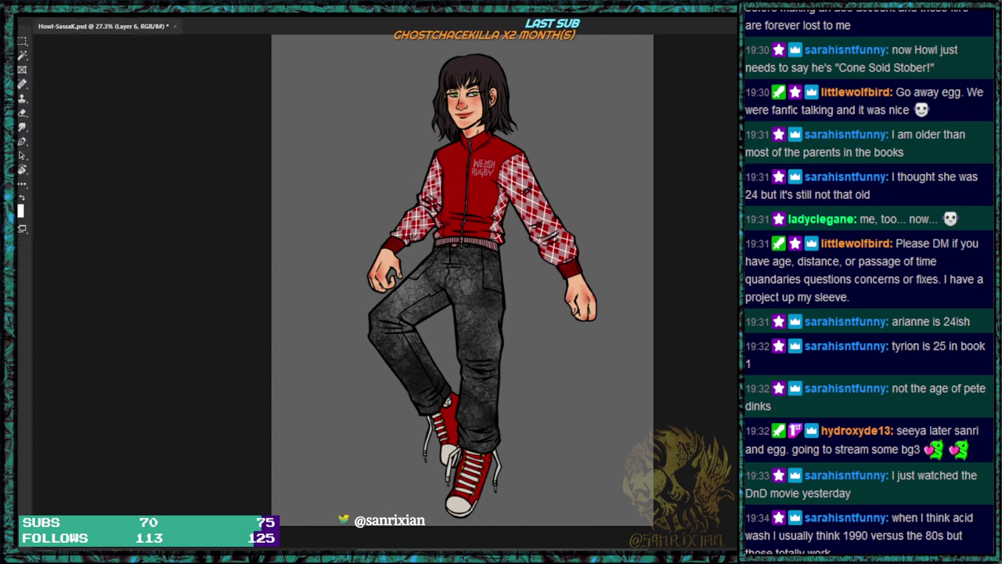
# Try filling the background behind the character with a vertical blue gradient, and undo it.
pyautogui.moveTo(504, 314); pyautogui.dragTo(505, 35)
pyautogui.moveTo(671, 517); pyautogui.dragTo(640, 143)
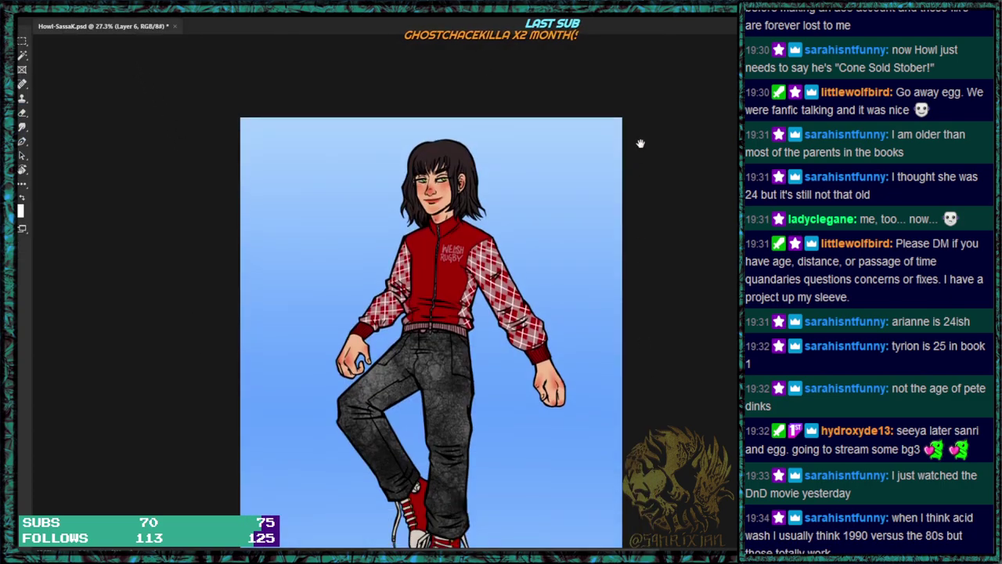
pyautogui.scroll(-3, 596, 268)
pyautogui.scroll(-1, 596, 269)
pyautogui.hotkey('ctrl', 'z')
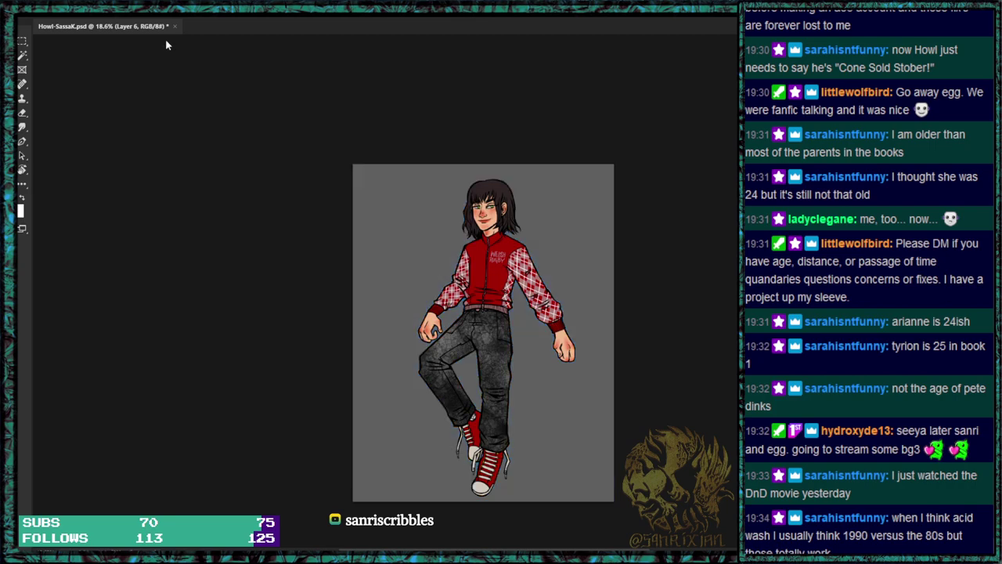
# Fill the background layer with an upward blue gradient, lighter above and deeper below, and tilt it slightly with Free Transform.
pyautogui.moveTo(498, 371); pyautogui.dragTo(473, 168)
pyautogui.moveTo(529, 225); pyautogui.dragTo(536, 39)
pyautogui.moveTo(521, 427); pyautogui.dragTo(501, 135)
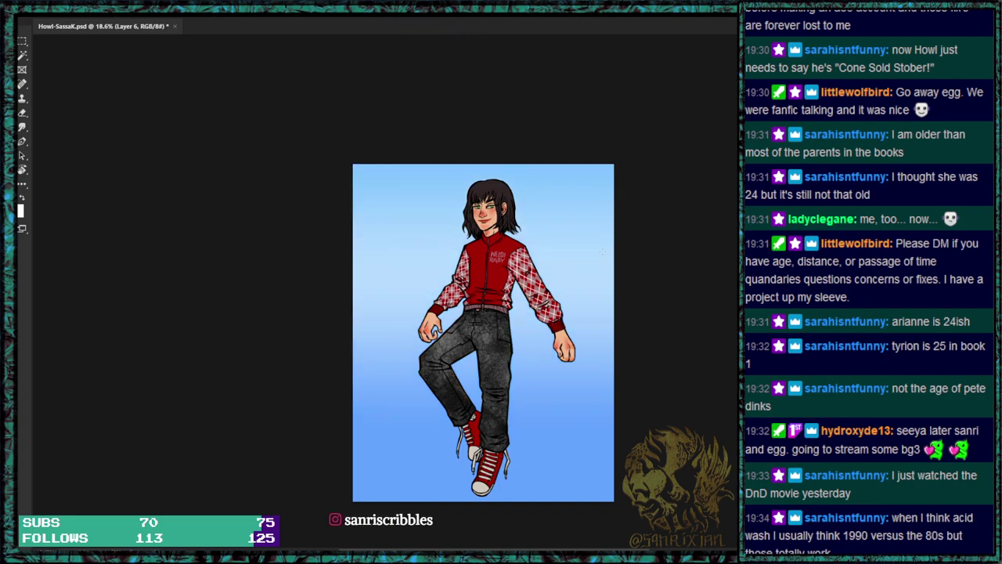
pyautogui.hotkey('ctrl', 't')
pyautogui.moveTo(689, 91); pyautogui.dragTo(732, 108)
pyautogui.moveTo(659, 196); pyautogui.dragTo(610, 231)
pyautogui.press('Return')
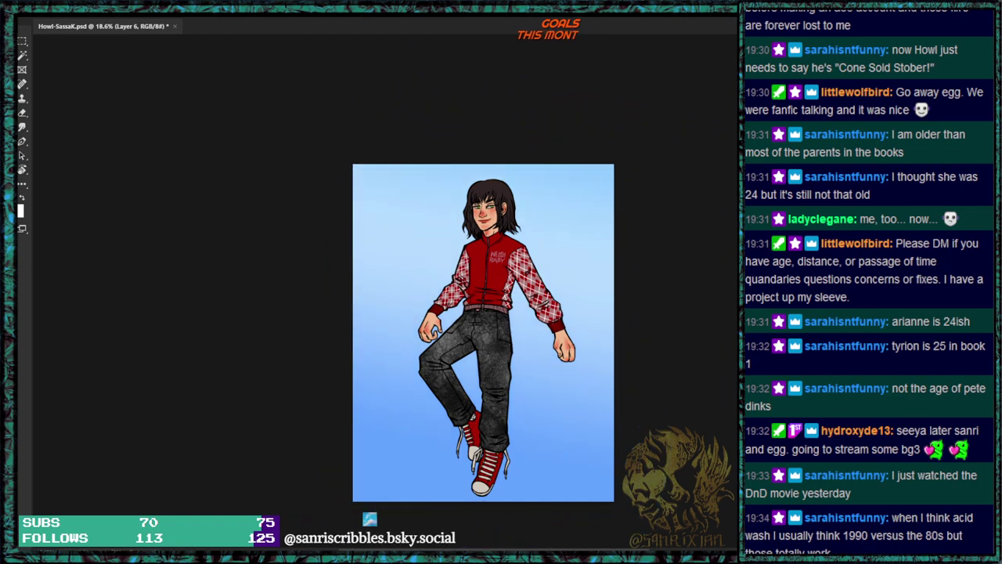
# Add another new layer above the trousers' Levels adjustment and scatter white specks across the canvas with the skin_dots brush.
pyautogui.hotkey('alt', ']')
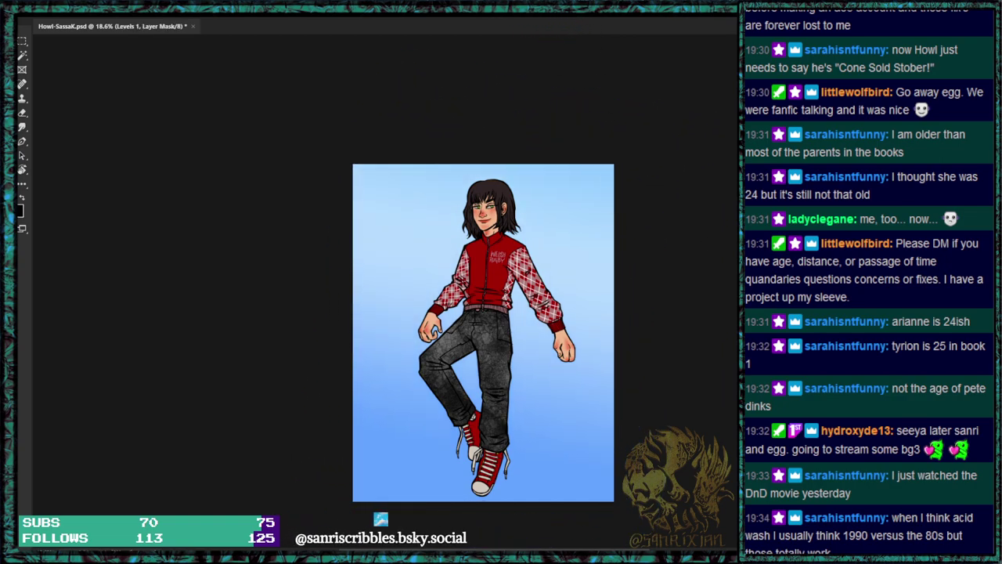
pyautogui.hotkey('alt', ']')
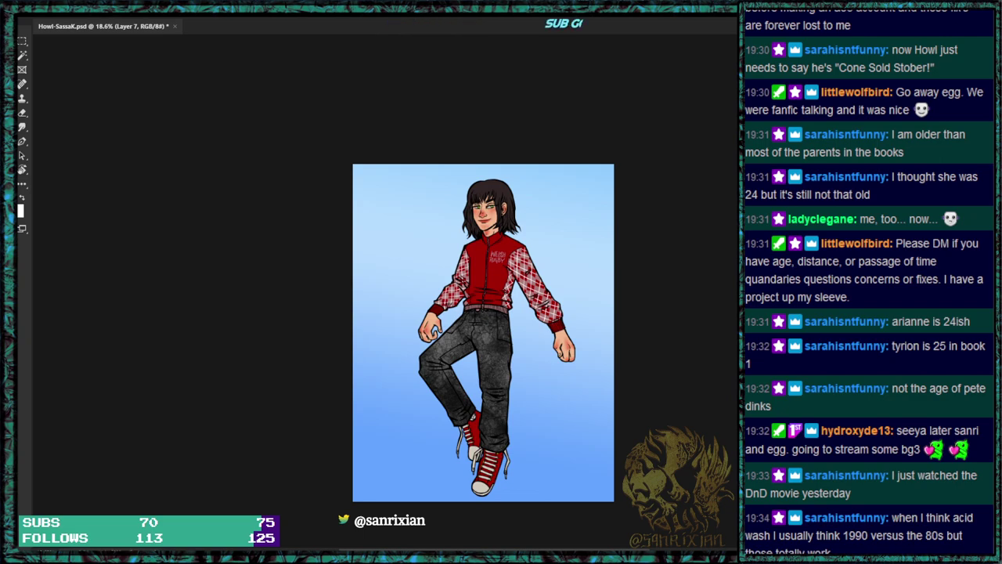
pyautogui.rightClick(89, 89)
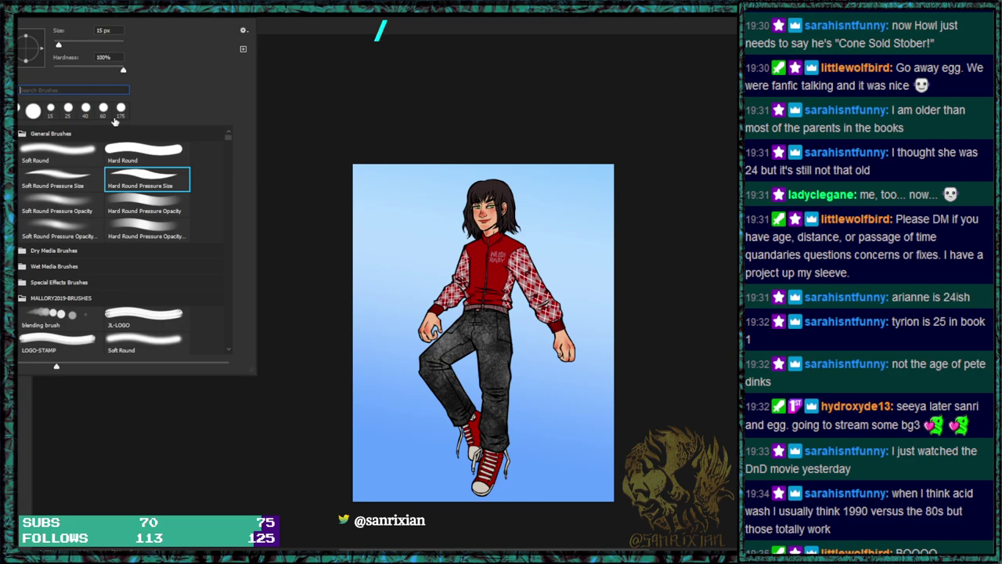
pyautogui.write('dot')
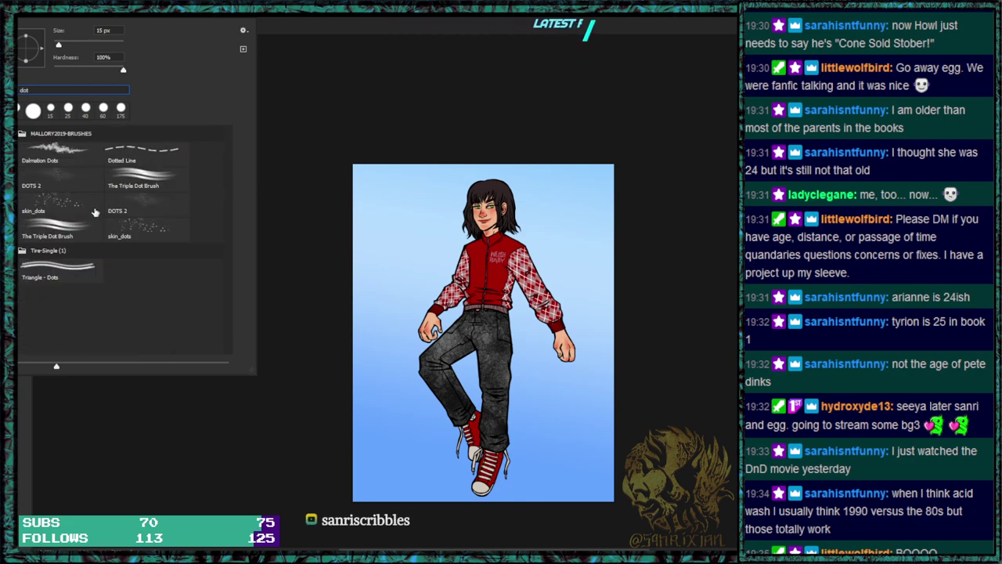
pyautogui.click(99, 210)
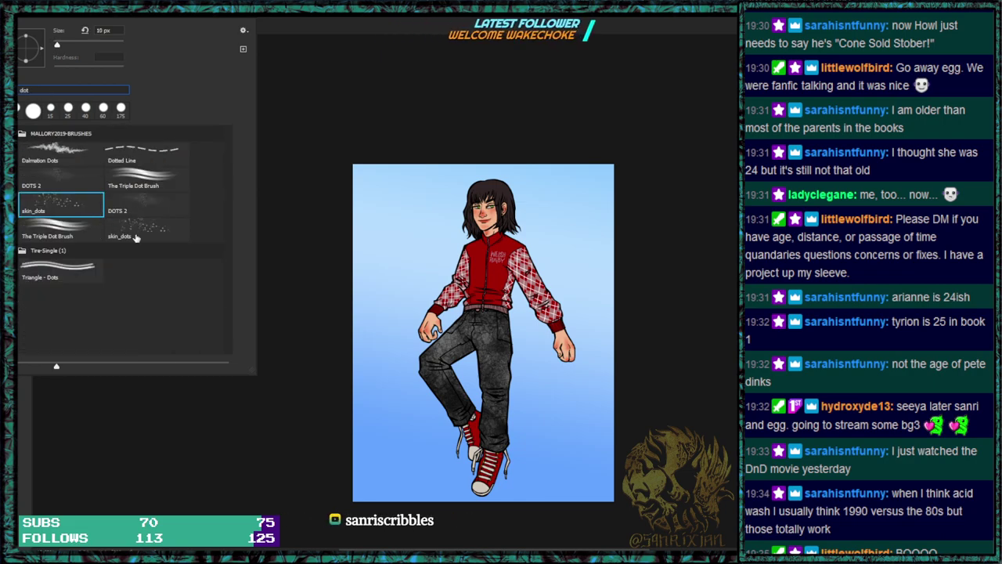
pyautogui.click(200, 446)
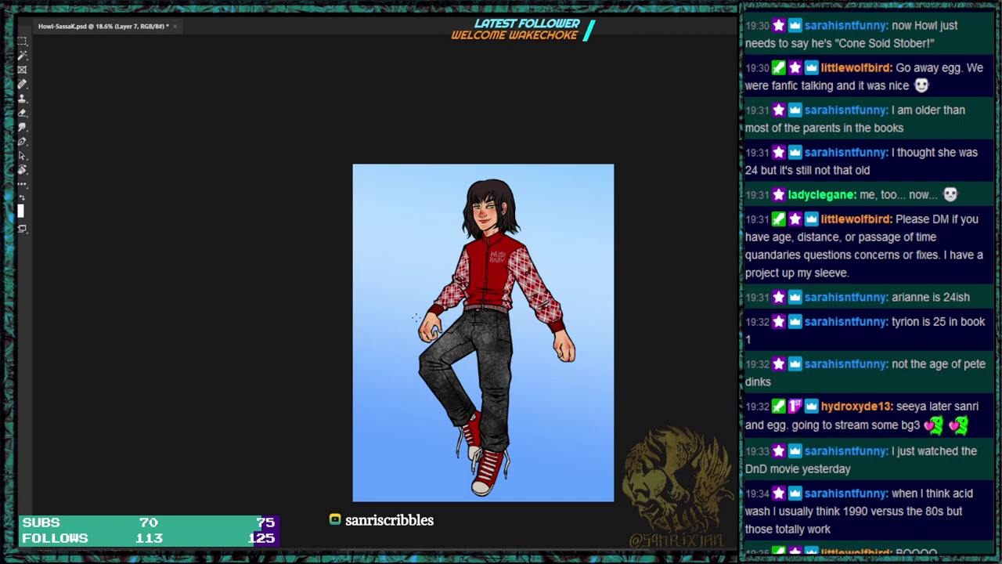
pyautogui.click(23, 200)
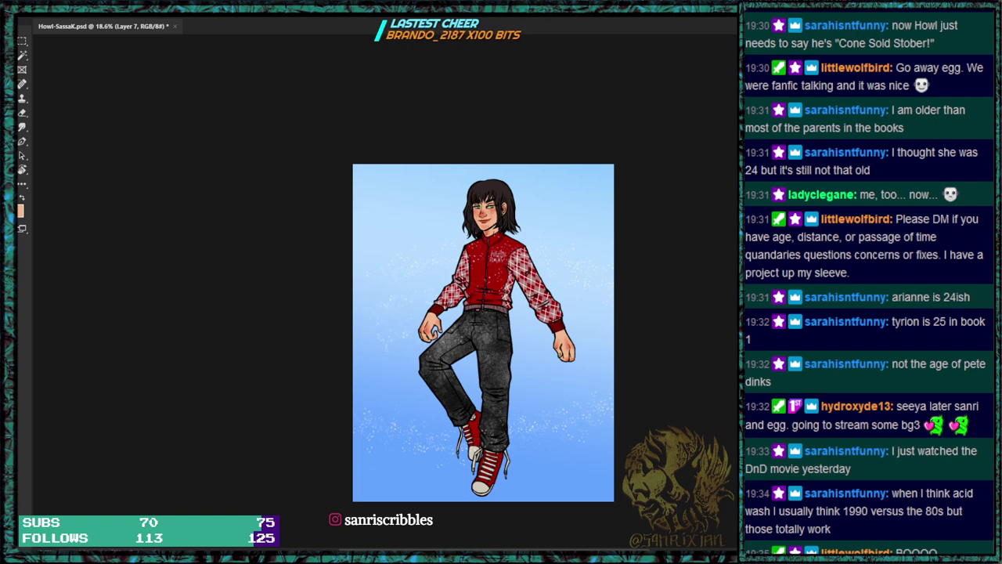
# Place the white speck layer behind the character and rotate it slightly clockwise with Free Transform.
pyautogui.hotkey('ctrl', 'z')
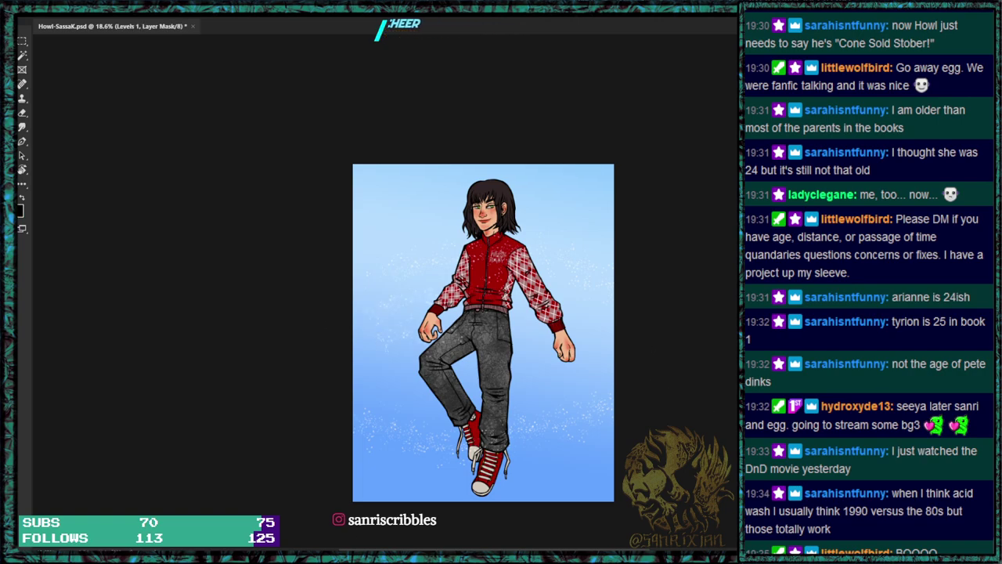
pyautogui.hotkey('ctrl', 'z')
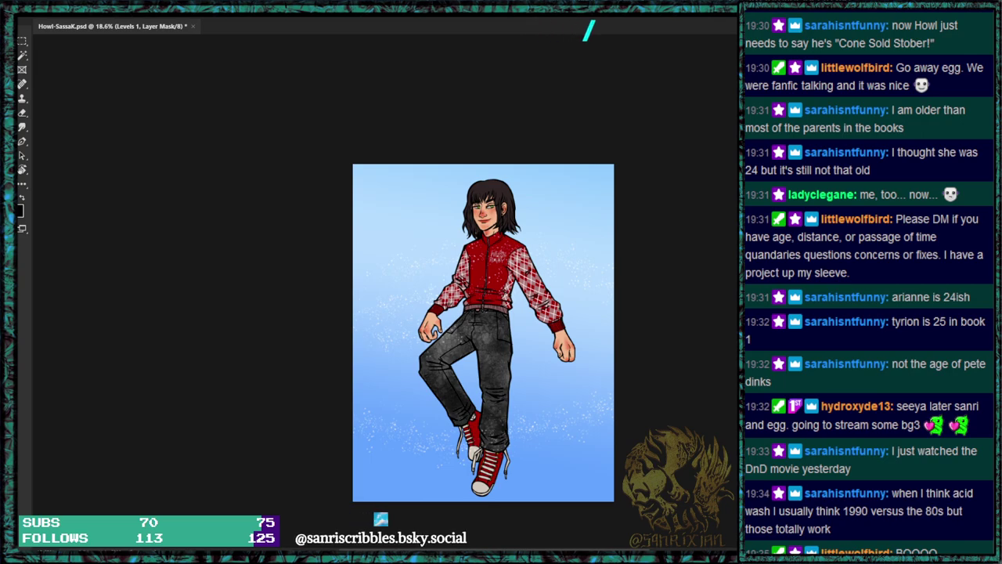
pyautogui.hotkey('ctrl', 'z')
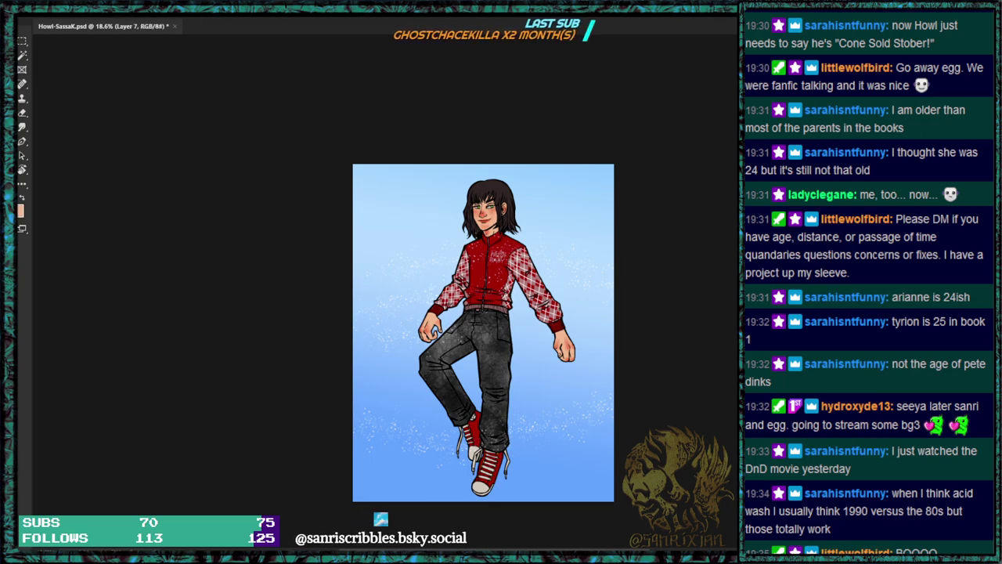
pyautogui.scroll(-1, 686, 428)
pyautogui.hotkey('ctrl', 't')
pyautogui.moveTo(612, 181); pyautogui.dragTo(645, 203)
pyautogui.moveTo(694, 134); pyautogui.dragTo(675, 203)
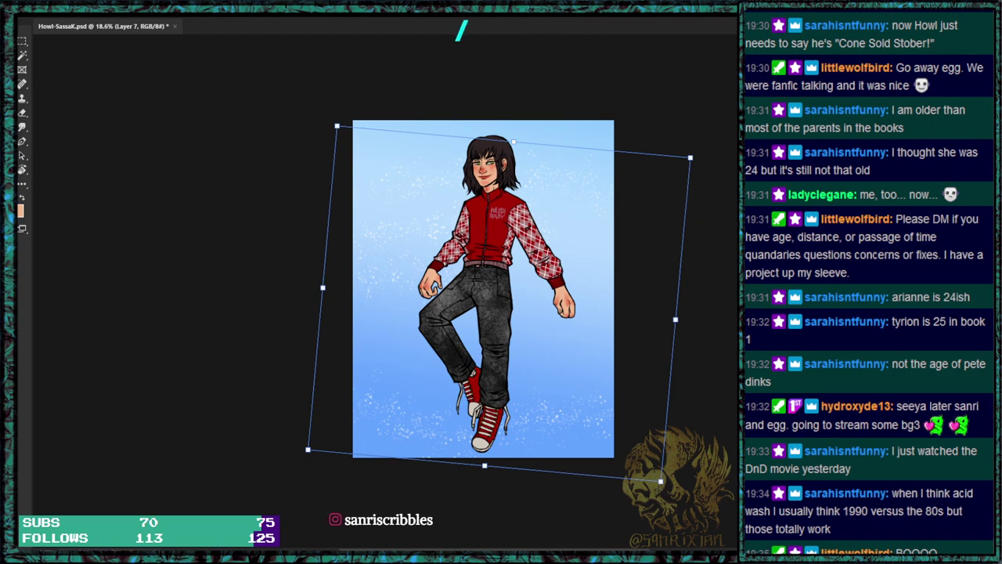
pyautogui.press('Return')
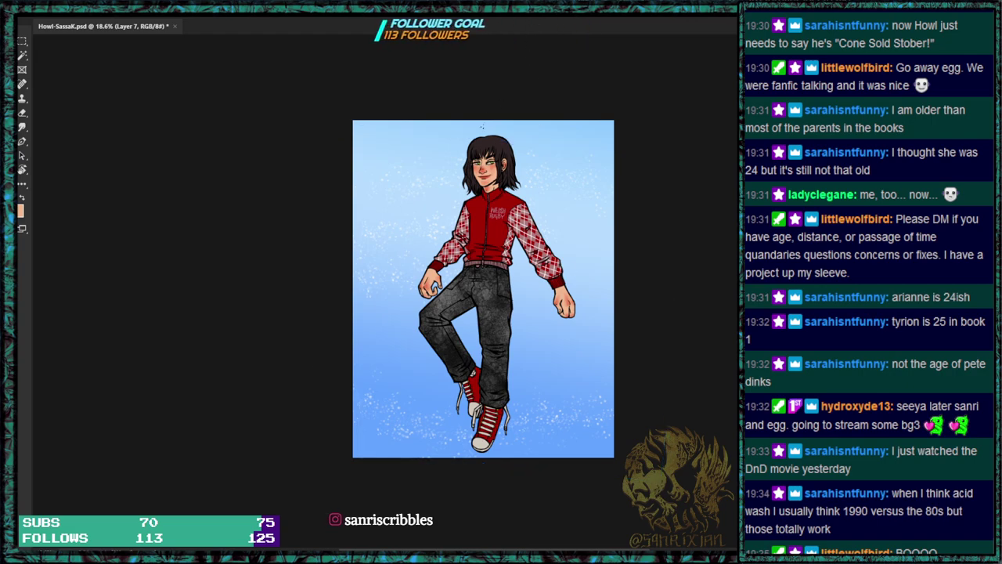
# Warp the speck layer so its bands of dots curve behind the character.
pyautogui.hotkey('ctrl', 't')
pyautogui.rightClick(522, 190)
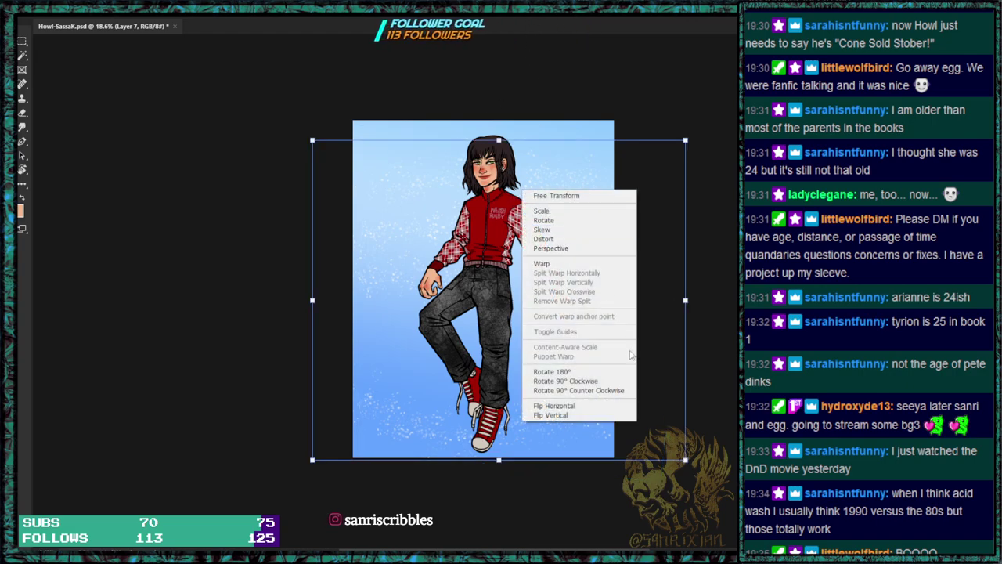
pyautogui.click(565, 266)
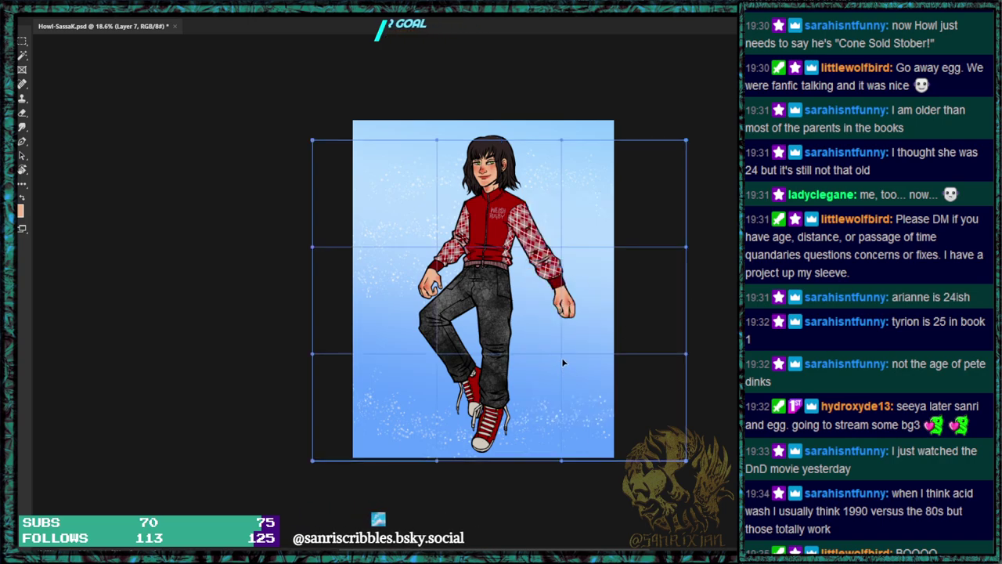
pyautogui.moveTo(562, 337); pyautogui.dragTo(561, 355)
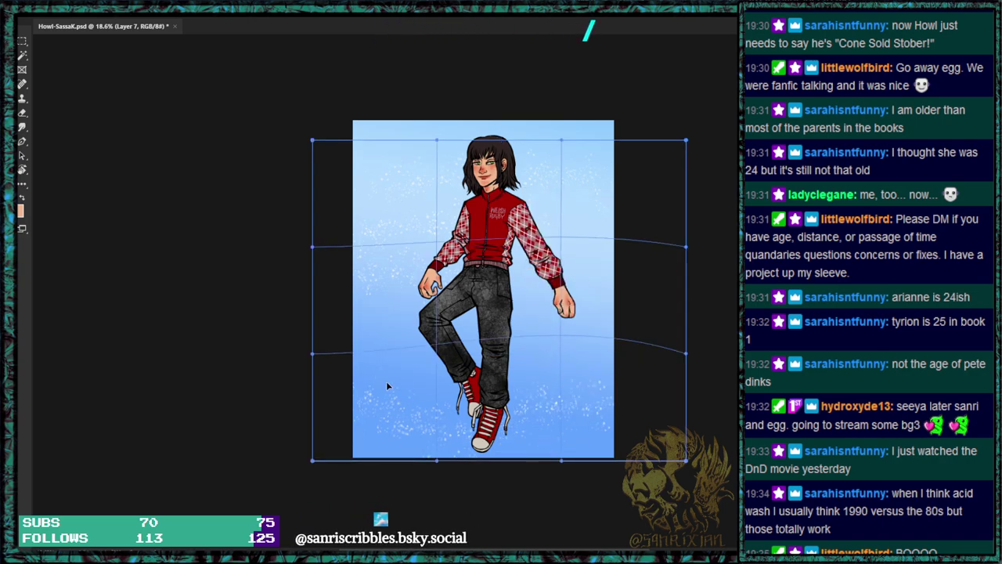
pyautogui.moveTo(313, 353); pyautogui.dragTo(316, 387)
pyautogui.moveTo(435, 141); pyautogui.dragTo(427, 62)
pyautogui.moveTo(686, 142); pyautogui.dragTo(694, 195)
pyautogui.moveTo(555, 234); pyautogui.dragTo(576, 243)
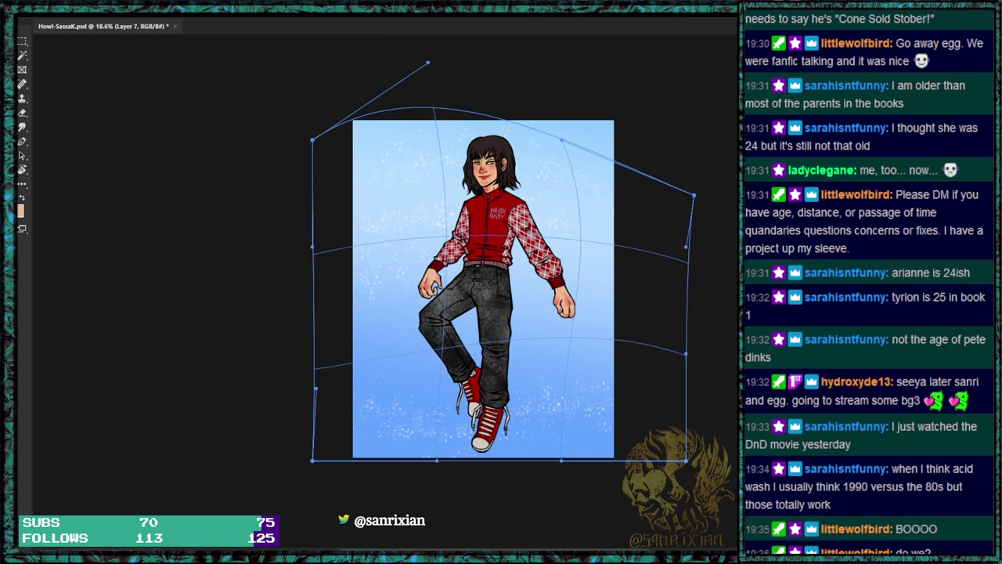
pyautogui.press('Return')
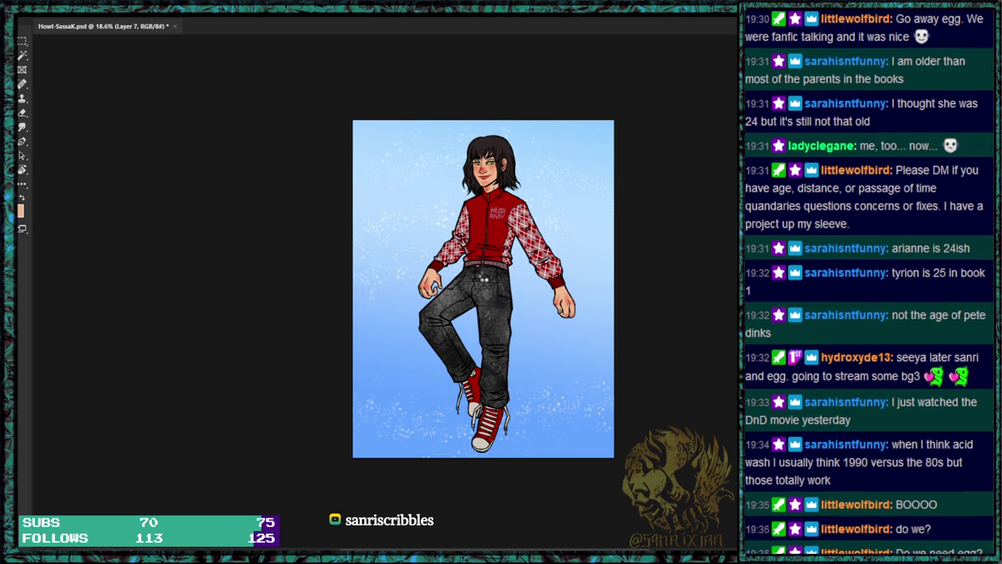
# Save the Howl-SassaK.psd document.
pyautogui.hscroll(-1, 484, 278)
pyautogui.scroll(1, 484, 277)
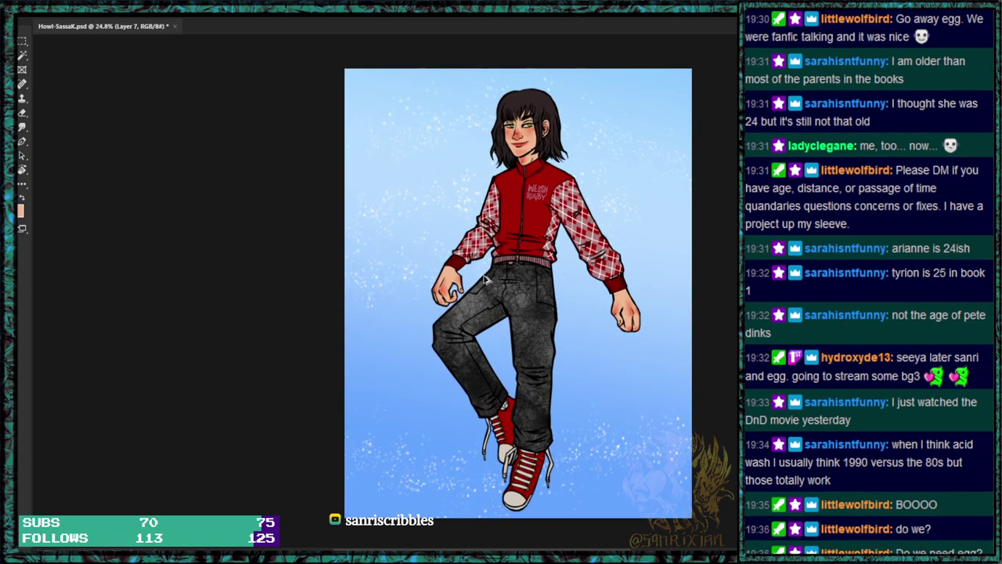
pyautogui.hotkey('ctrl', 's')
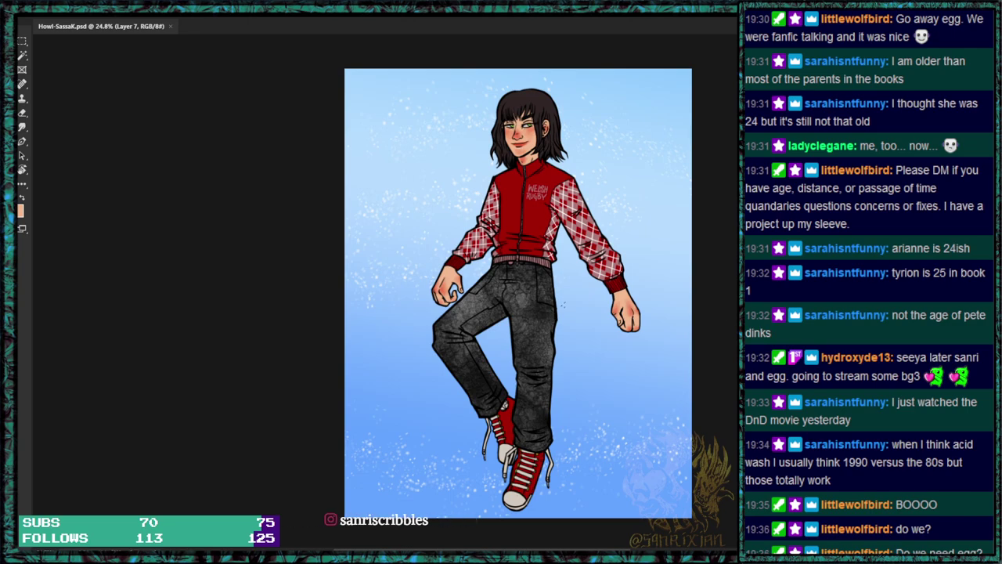
# Select the character's whole silhouette and add a new layer above the trousers' Levels adjustment.
pyautogui.hotkey('ctrl', 'shift', 'd')
pyautogui.hotkey('ctrl', 'l')
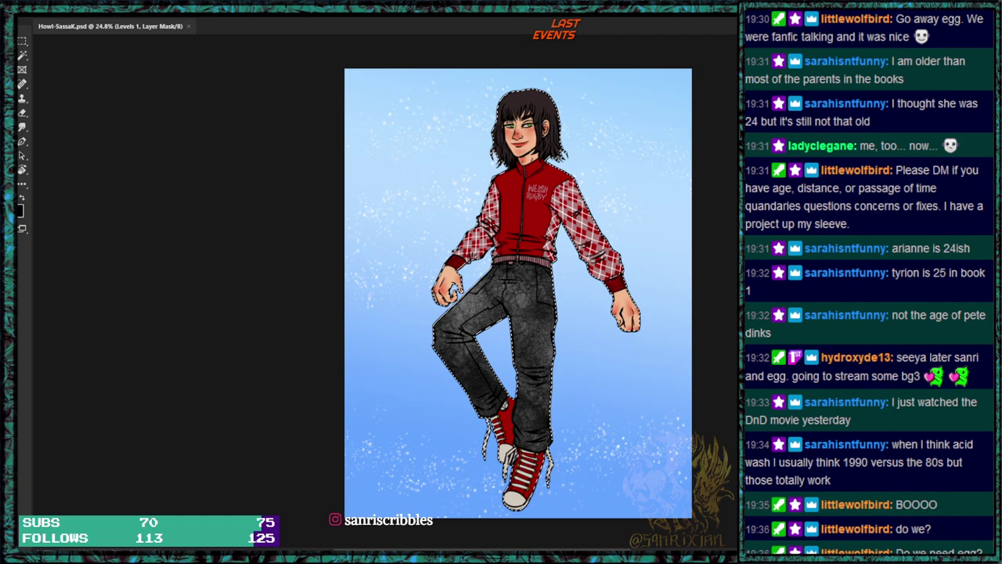
pyautogui.scroll(3, 521, 252)
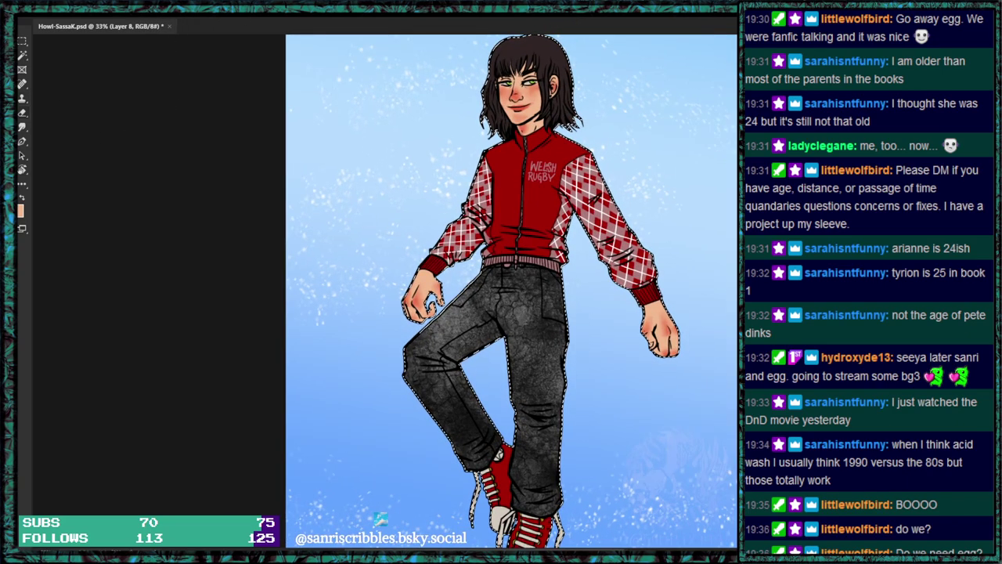
pyautogui.scroll(-1, 499, 247)
pyautogui.hotkey('ctrl', '0')
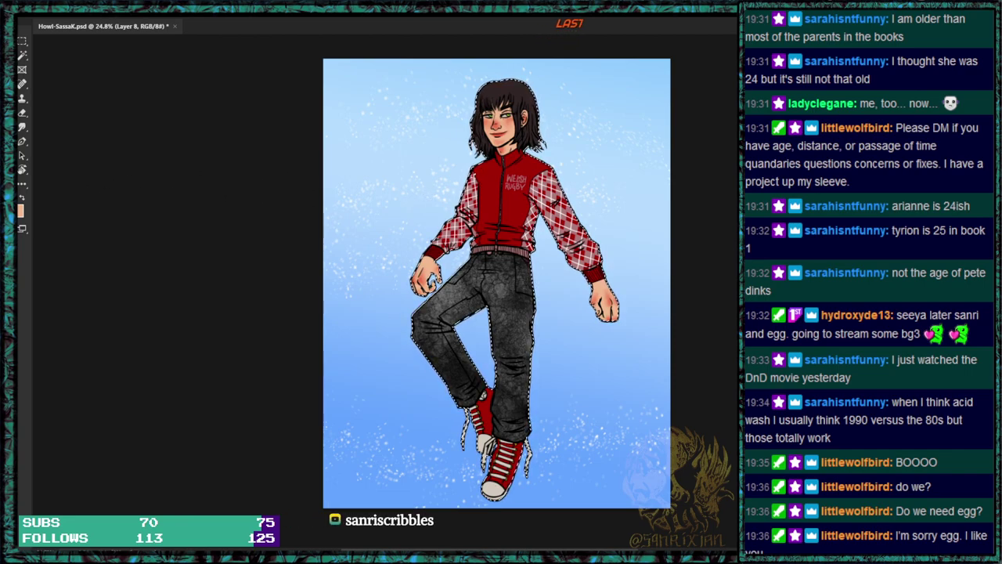
# Switch the brush preset to Soft very painterly for shading within the character's selected silhouette.
pyautogui.rightClick(442, 171)
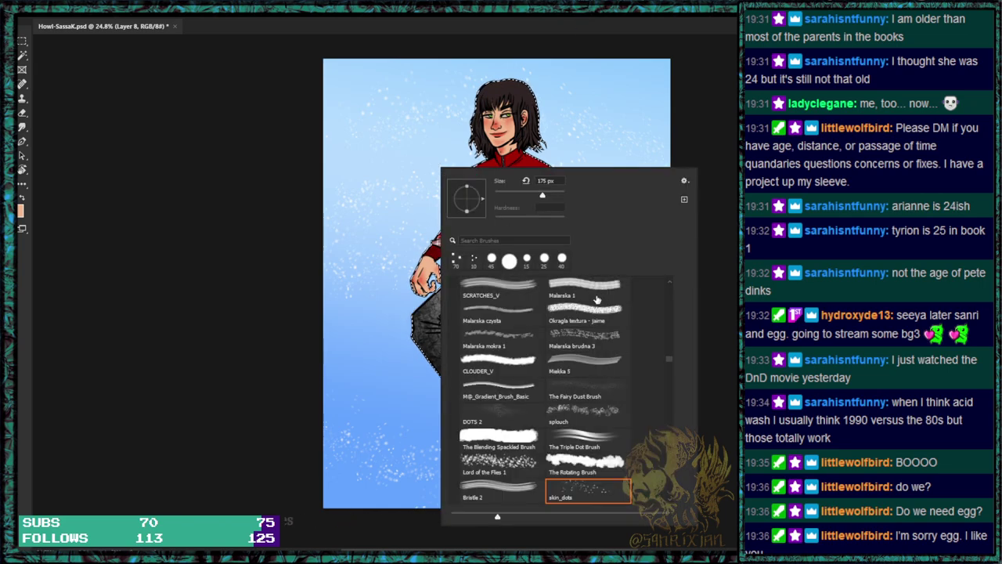
pyautogui.moveTo(667, 354); pyautogui.dragTo(663, 284)
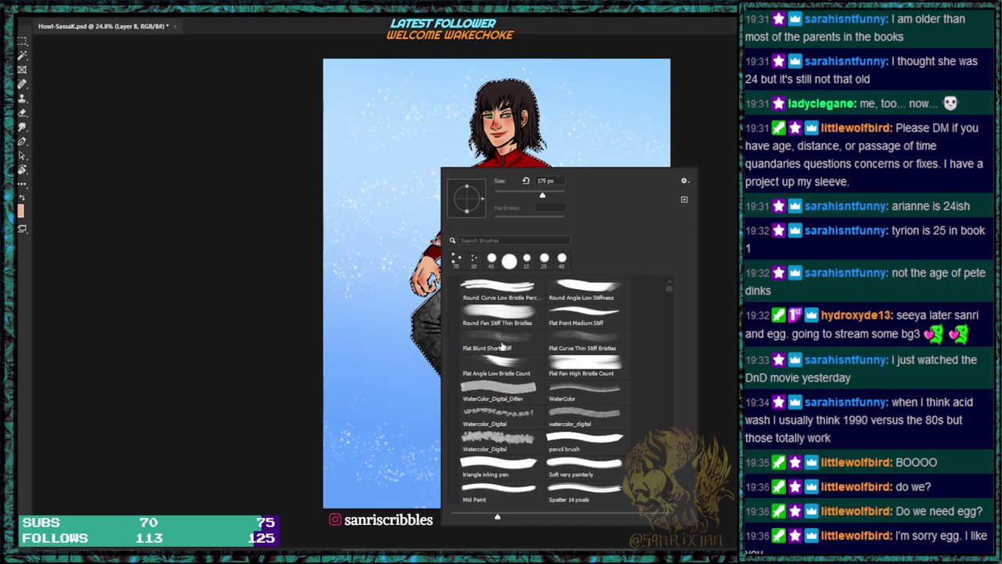
pyautogui.click(587, 291)
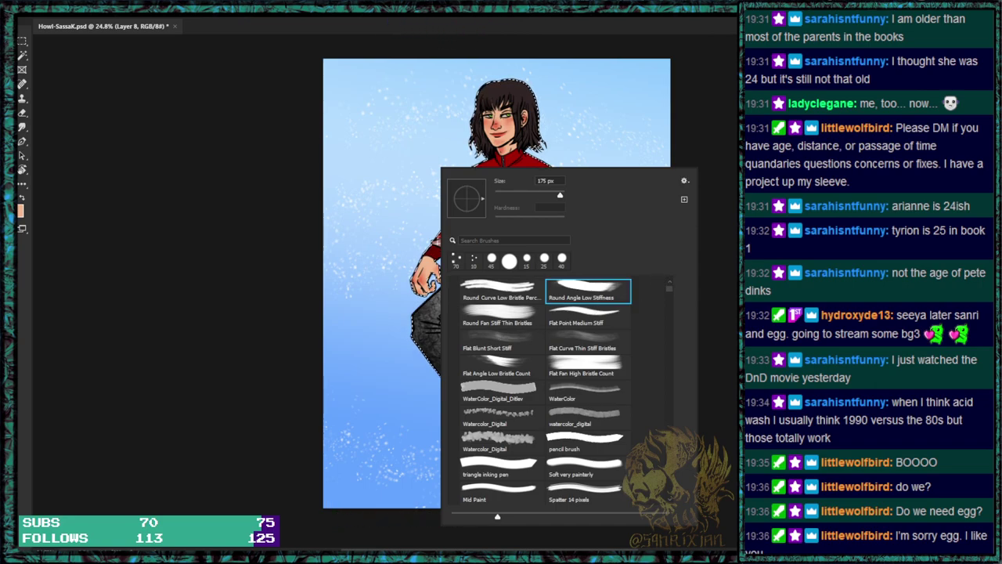
pyautogui.press('Return')
pyautogui.click(32, 15)
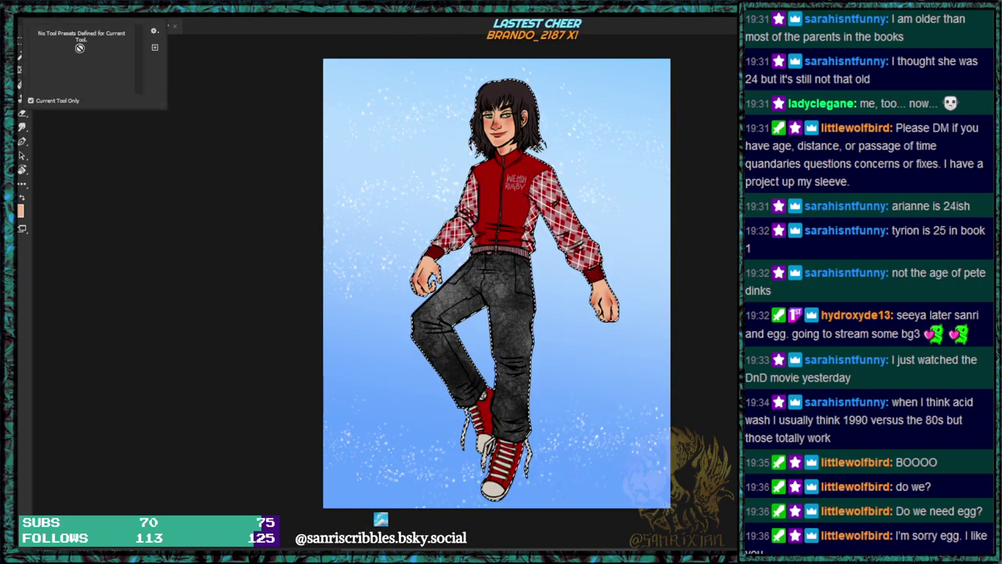
pyautogui.click(59, 17)
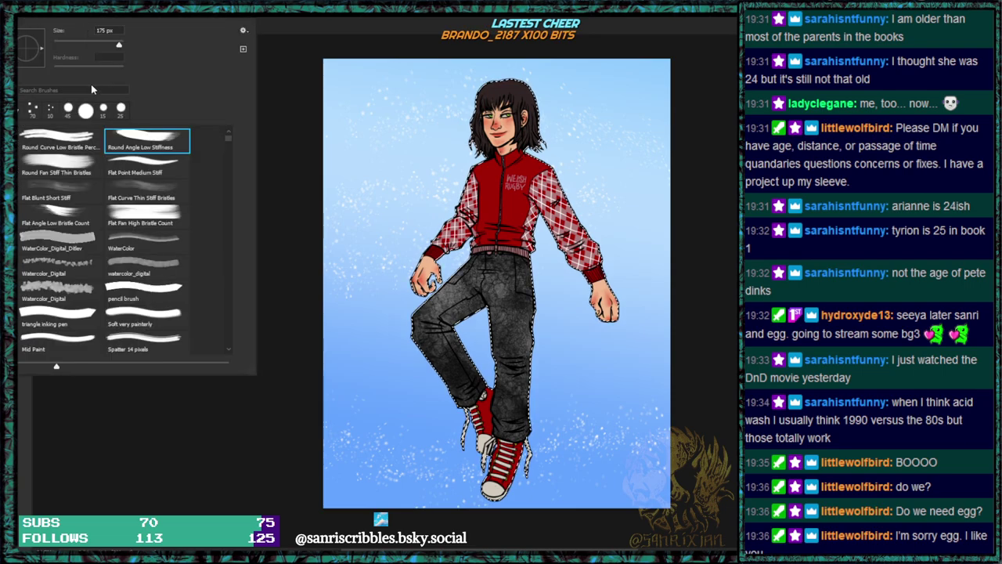
pyautogui.click(145, 318)
pyautogui.click(293, 436)
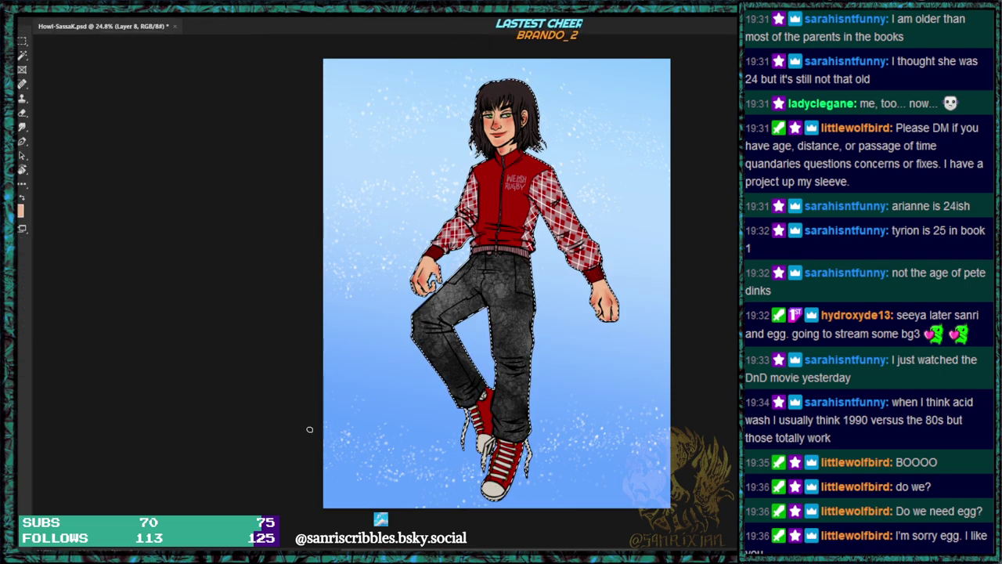
# Undo the blue stroke on the bent arm's sleeve and shade the jacket's folds and waistband with translucent purple.
pyautogui.scroll(3, 575, 313)
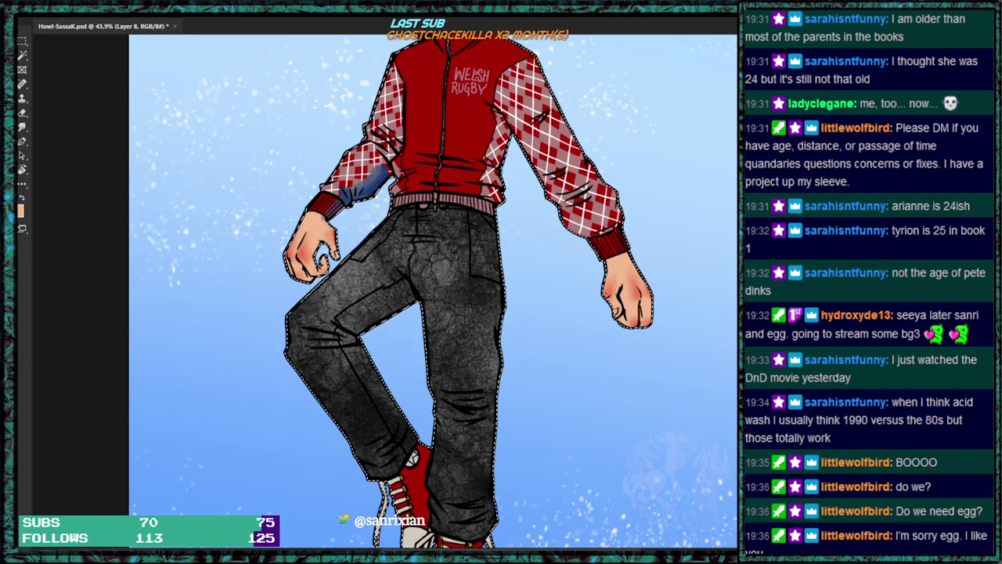
pyautogui.hotkey('ctrl', 'z')
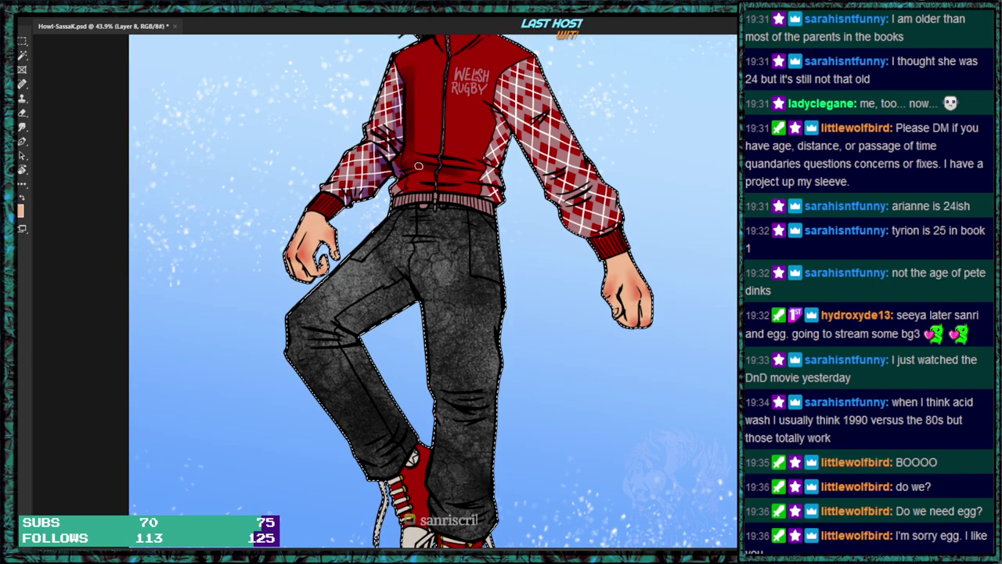
pyautogui.moveTo(440, 195); pyautogui.dragTo(481, 210)
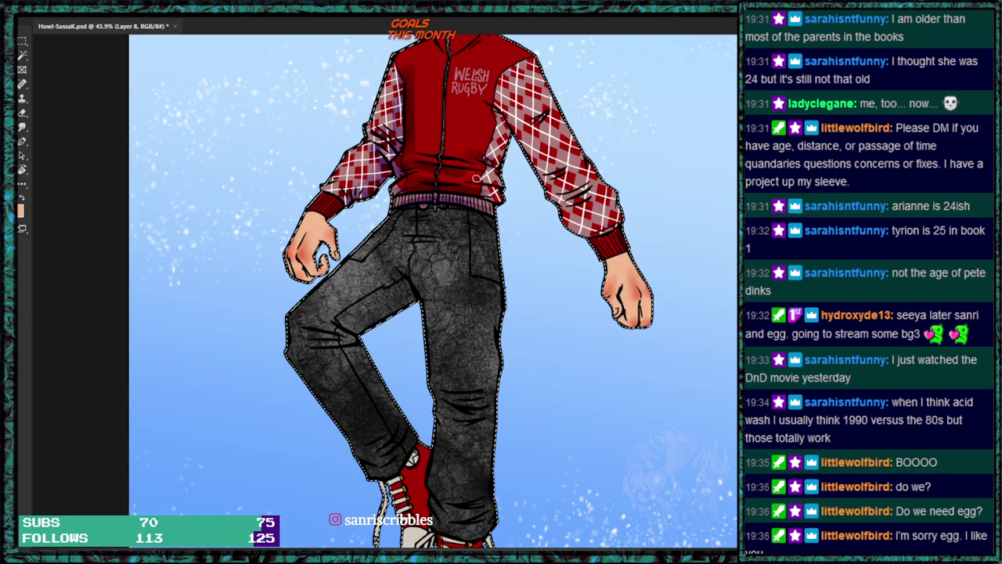
# Shade the face and neck with soft purple-red and tint the black hair with dark blue.
pyautogui.moveTo(474, 75); pyautogui.dragTo(507, 217)
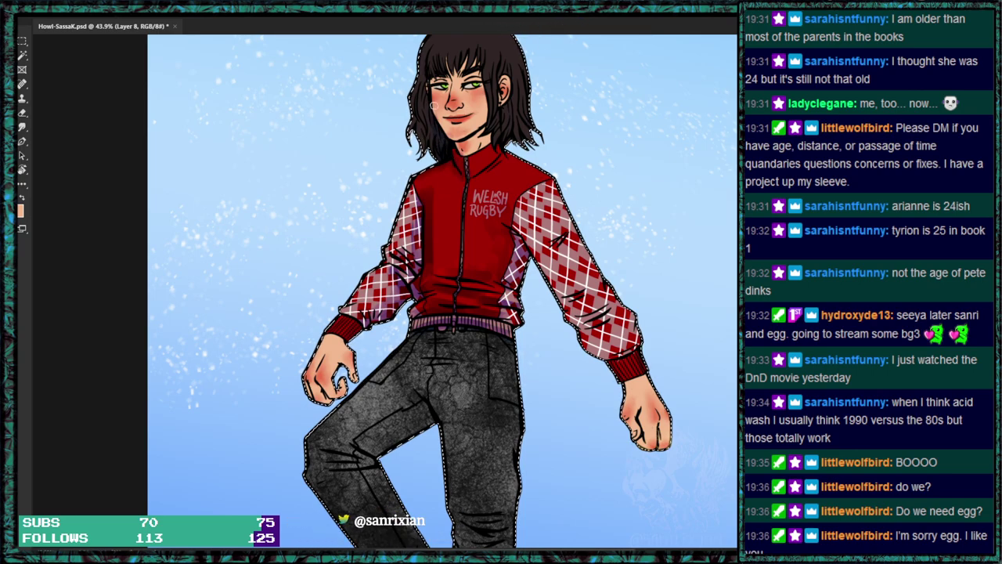
pyautogui.moveTo(450, 143)
pyautogui.mouseDown()
pyautogui.moveTo(486, 125)
pyautogui.moveTo(473, 147)
pyautogui.mouseUp()
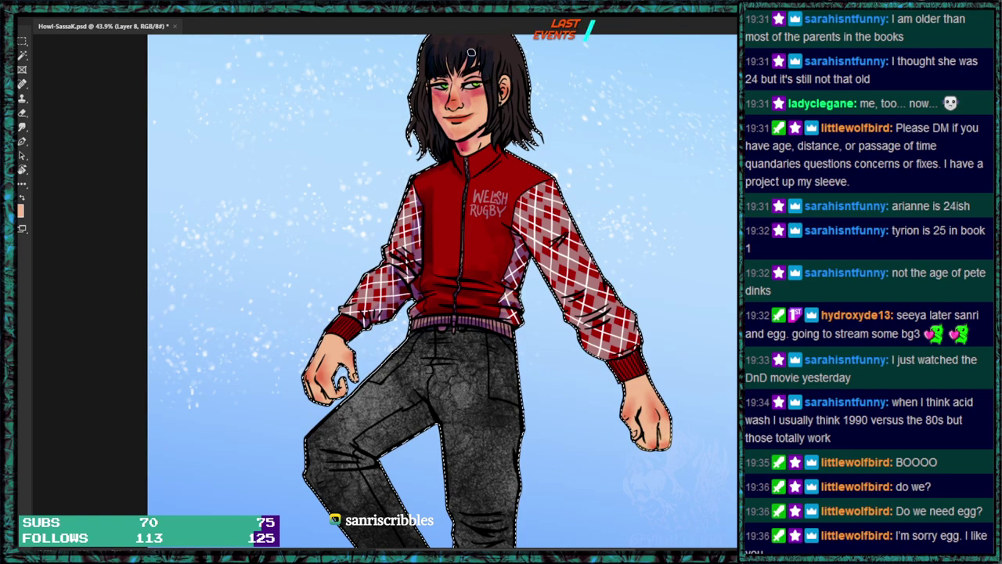
pyautogui.moveTo(466, 206); pyautogui.dragTo(440, 276)
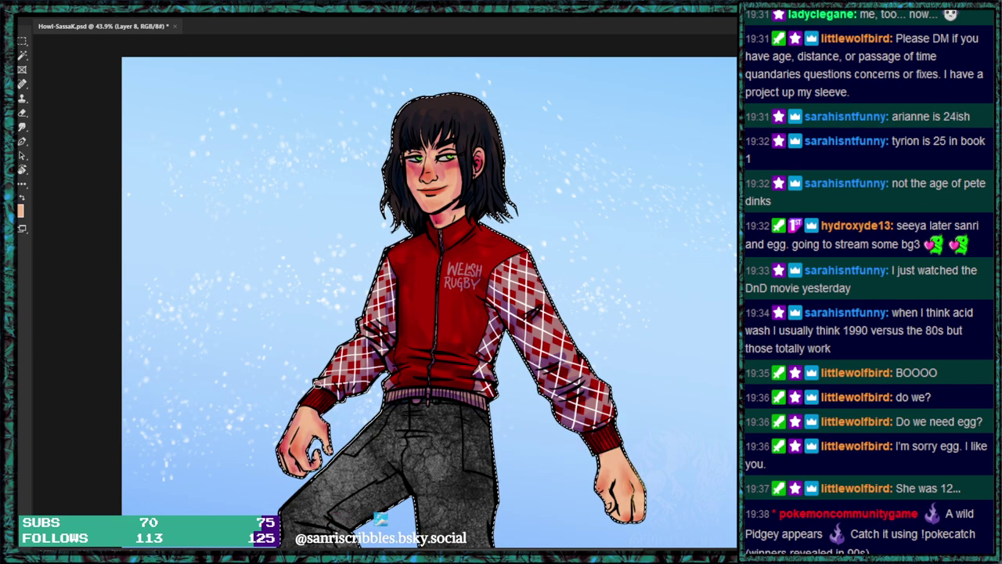
# Paint soft purple-red shadows on both hands below the jacket cuffs.
pyautogui.moveTo(589, 446); pyautogui.dragTo(558, 268)
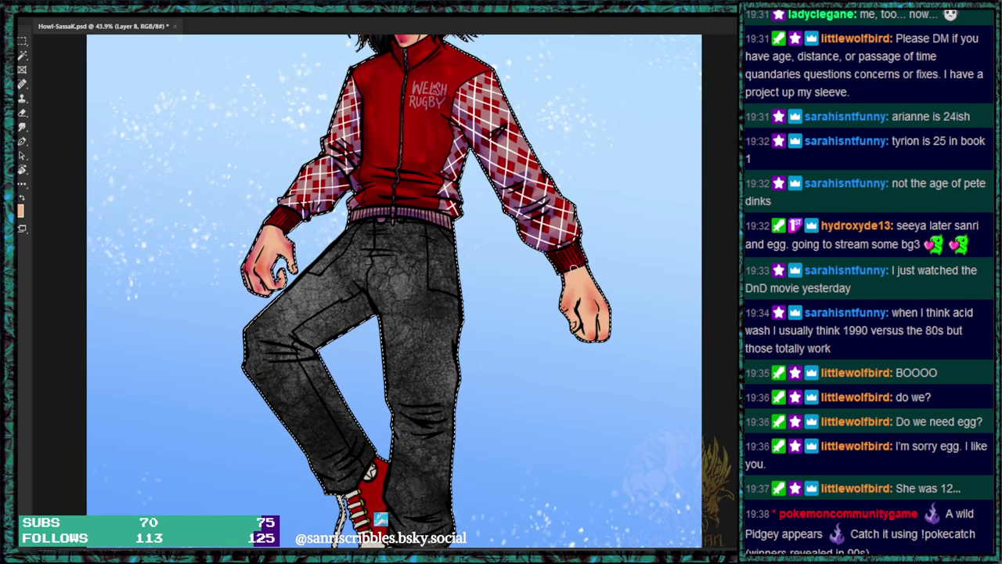
pyautogui.moveTo(574, 341)
pyautogui.mouseDown()
pyautogui.moveTo(581, 306)
pyautogui.moveTo(585, 332)
pyautogui.moveTo(581, 303)
pyautogui.mouseUp()
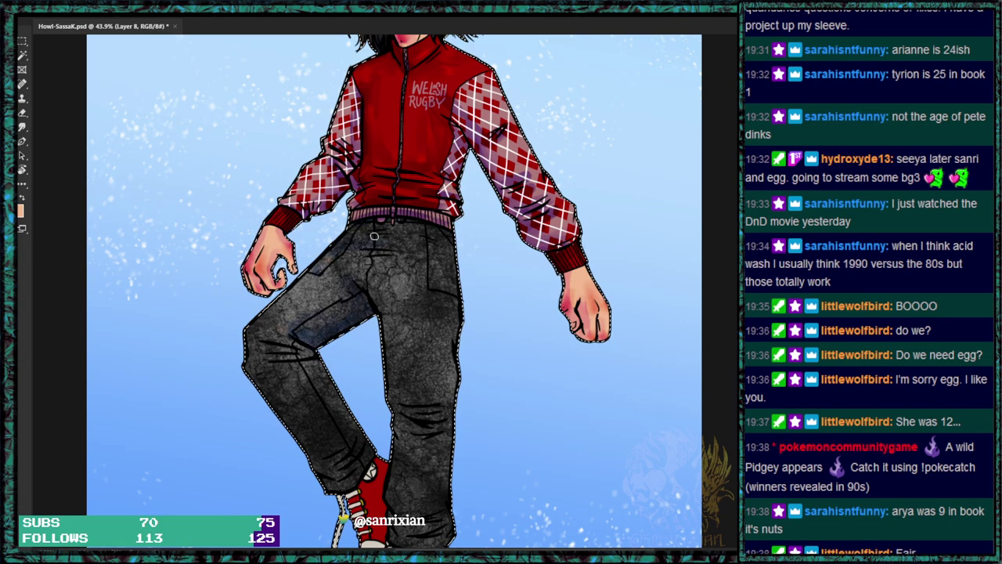
# Paint dark blue shading over both legs of the washed-black trousers, following the edges, seams and knee folds.
pyautogui.moveTo(402, 353)
pyautogui.mouseDown()
pyautogui.moveTo(417, 403)
pyautogui.moveTo(392, 415)
pyautogui.moveTo(411, 422)
pyautogui.moveTo(400, 436)
pyautogui.moveTo(426, 442)
pyautogui.mouseUp()
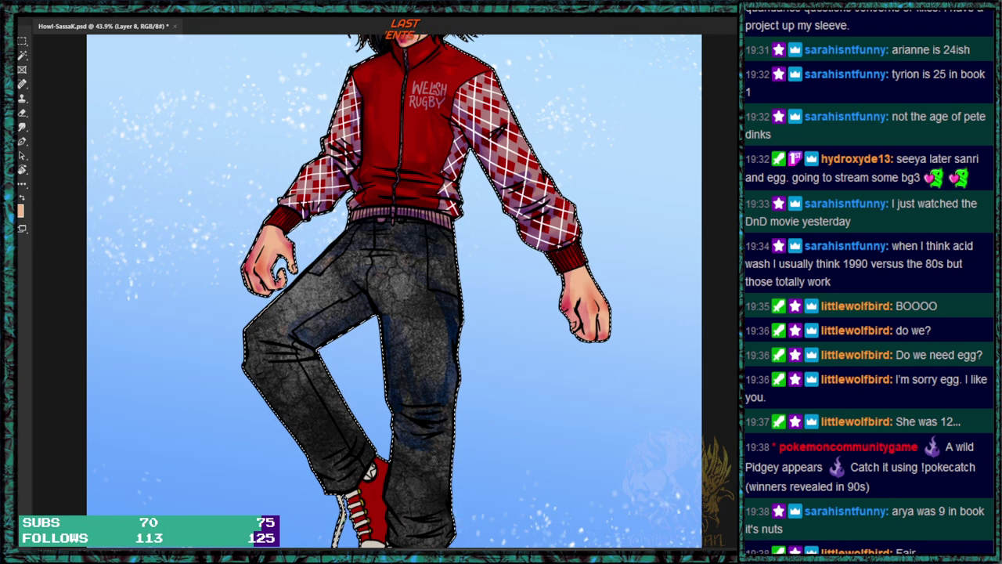
pyautogui.scroll(-3, 523, 333)
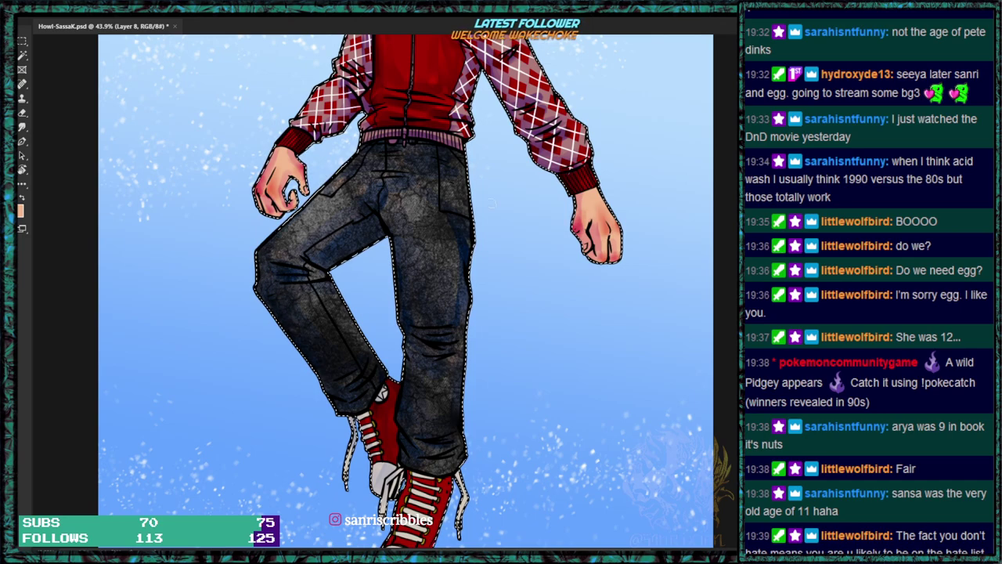
pyautogui.moveTo(459, 250); pyautogui.dragTo(459, 327)
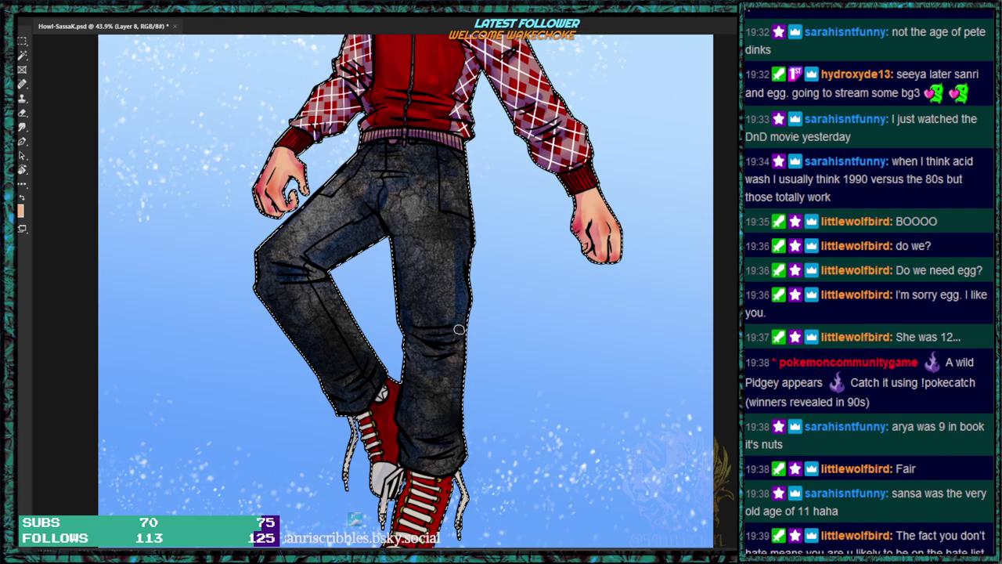
# Cycle Layer 8 through several blend modes and brush a short stroke over the hand of the outstretched arm.
pyautogui.hotkey('shift', '+')
pyautogui.hotkey('shift', '+')
pyautogui.hotkey('shift', '+')
pyautogui.hotkey('shift', '+')
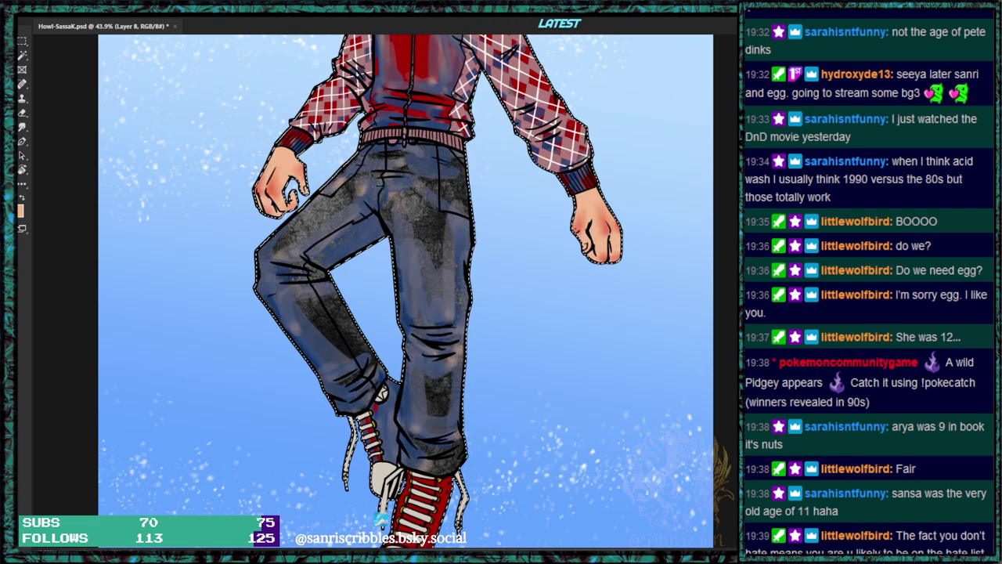
pyautogui.moveTo(593, 205)
pyautogui.mouseDown()
pyautogui.moveTo(604, 241)
pyautogui.moveTo(591, 227)
pyautogui.mouseUp()
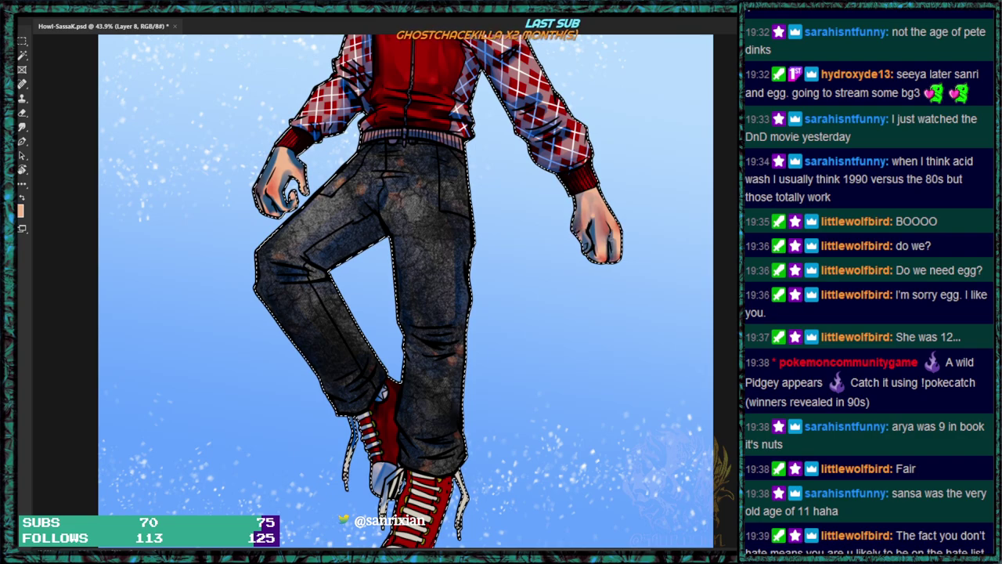
# Set the background color to white and brush soft shading onto the character's face.
pyautogui.moveTo(582, 314); pyautogui.dragTo(652, 352)
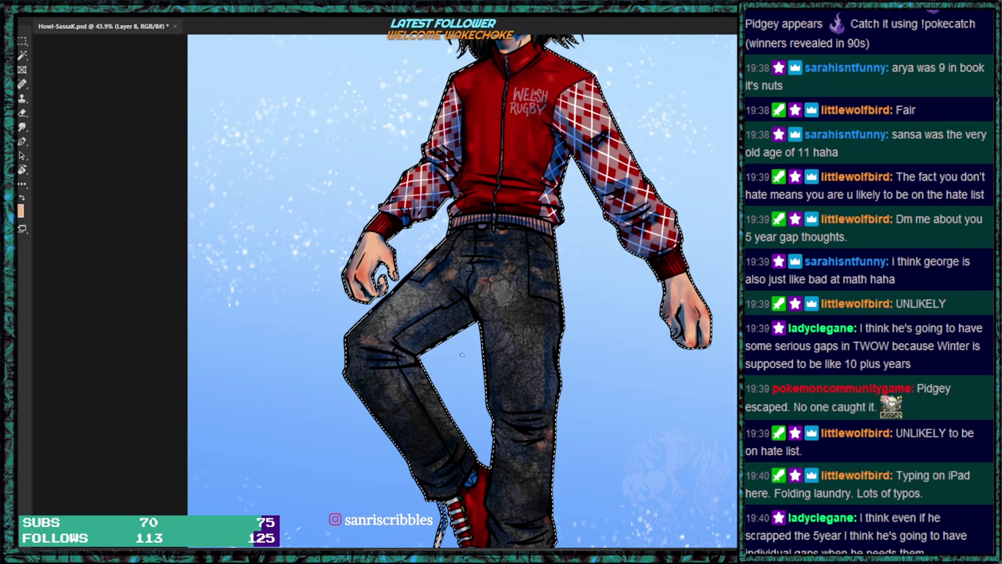
pyautogui.moveTo(581, 413); pyautogui.dragTo(610, 259)
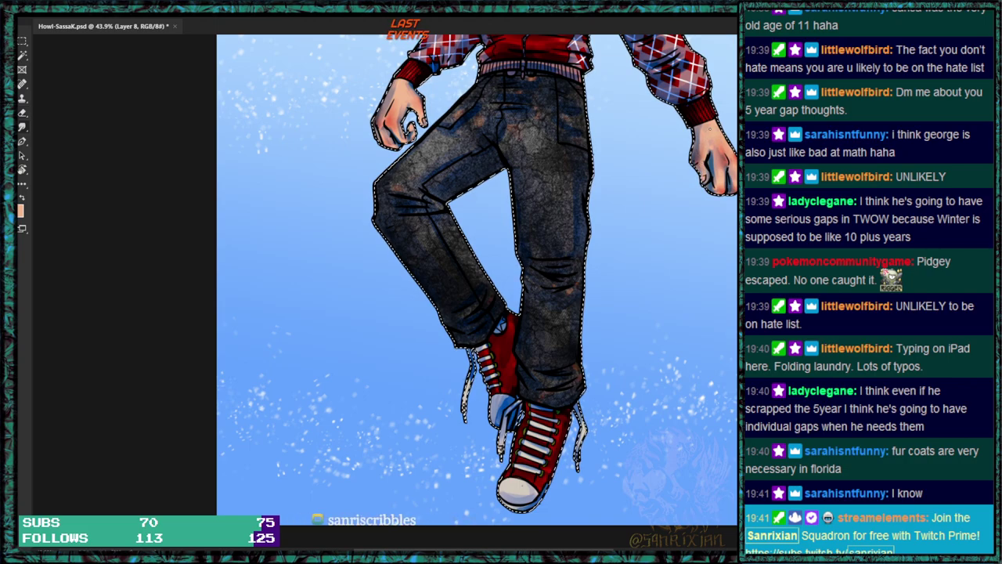
pyautogui.scroll(3, 476, 291)
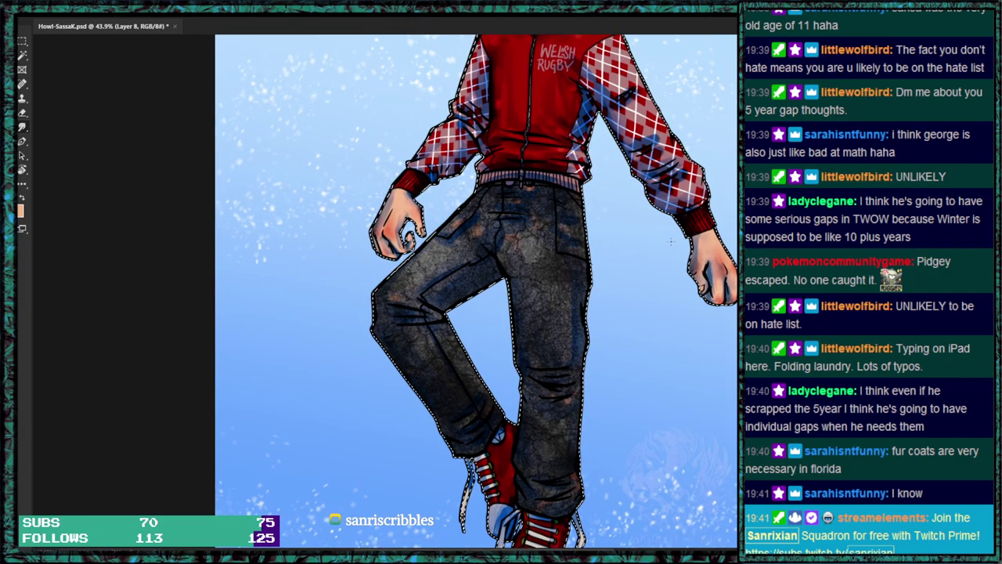
pyautogui.scroll(5, 637, 271)
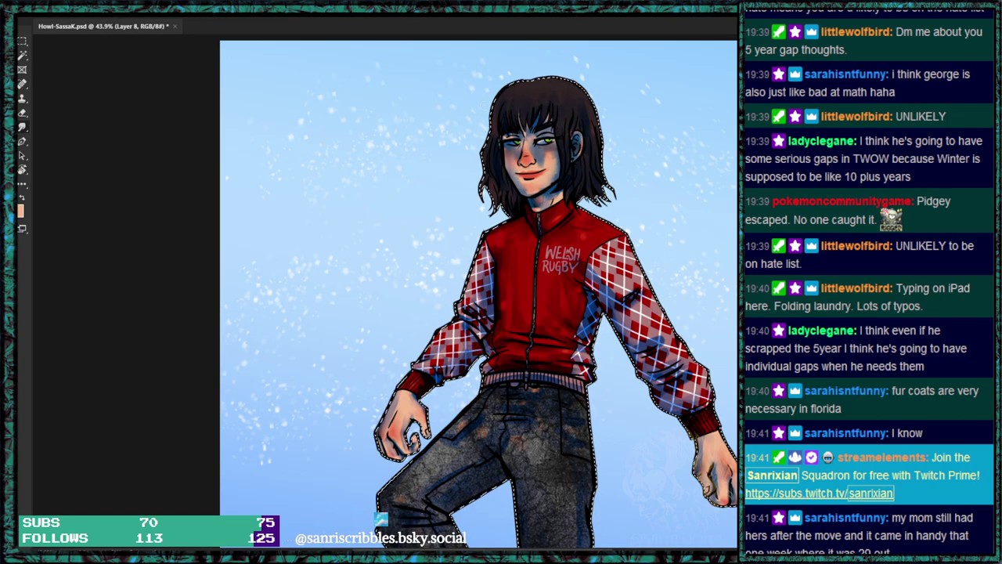
pyautogui.click(23, 218)
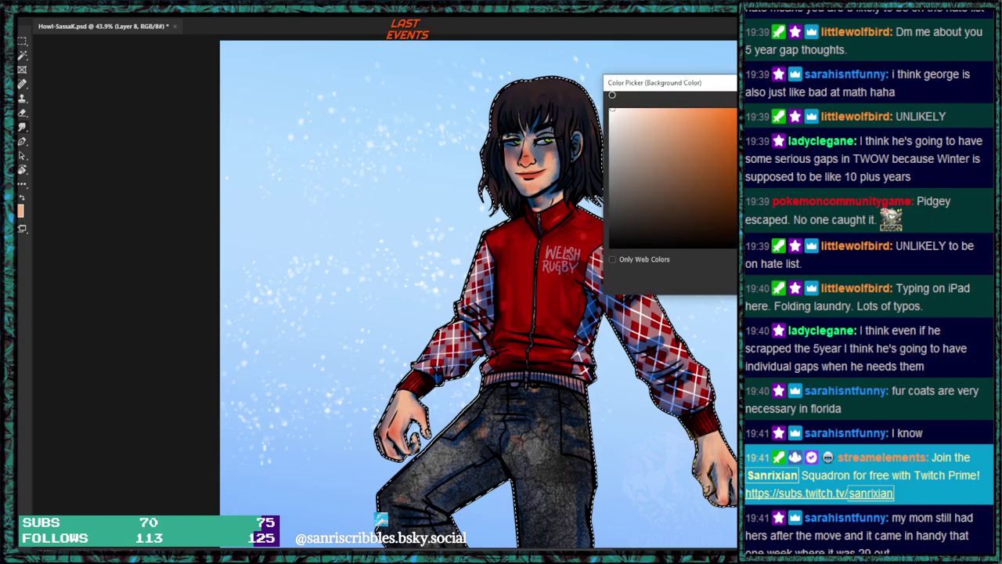
pyautogui.press('Return')
pyautogui.scroll(6, 565, 42)
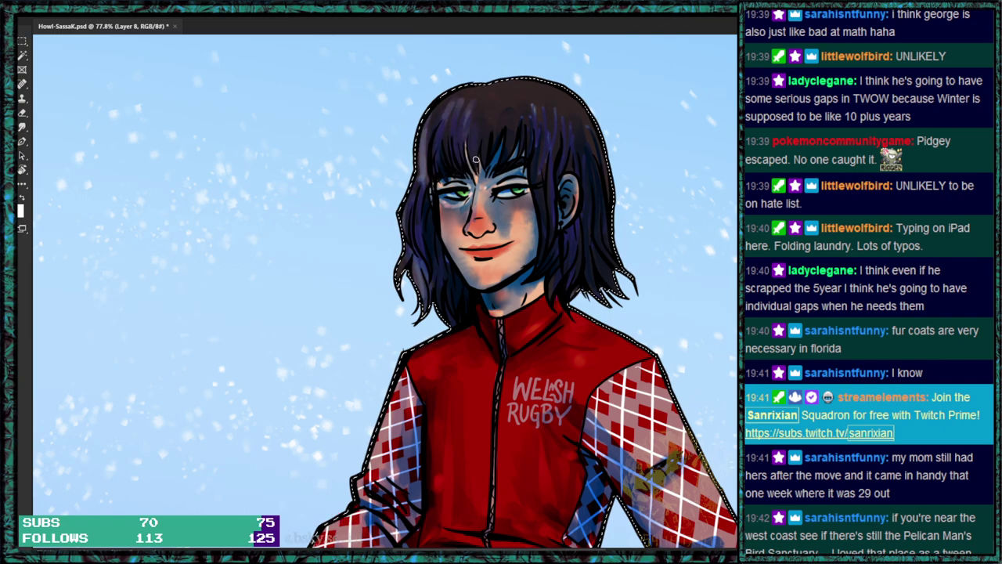
pyautogui.moveTo(450, 216)
pyautogui.mouseDown()
pyautogui.moveTo(452, 252)
pyautogui.moveTo(456, 227)
pyautogui.moveTo(461, 244)
pyautogui.mouseUp()
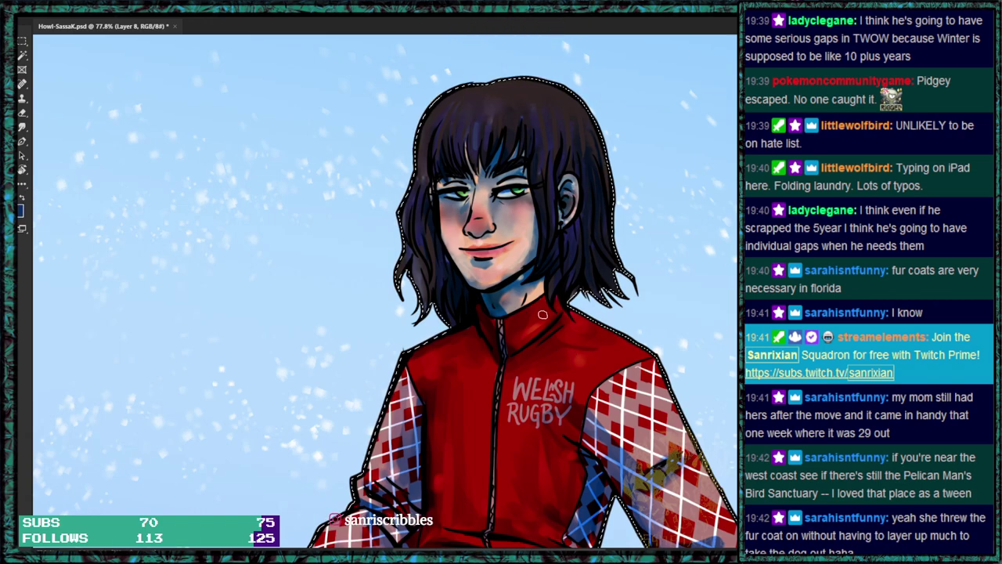
# Brush a pink-magenta tint over the red jacket's collar and the shoulder above the WELSH RUGBY lettering.
pyautogui.moveTo(536, 314); pyautogui.dragTo(555, 306)
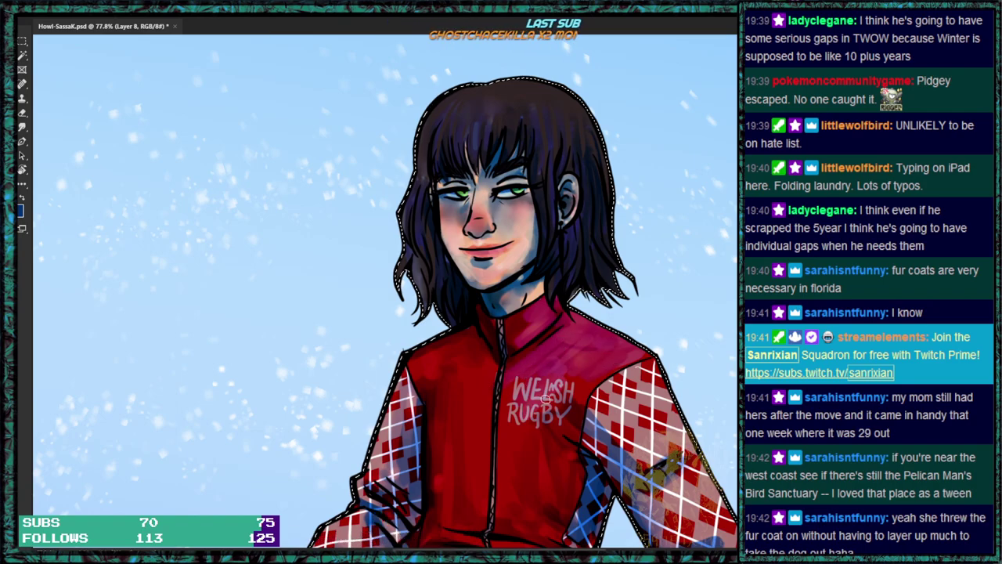
pyautogui.moveTo(502, 485)
pyautogui.mouseDown()
pyautogui.moveTo(481, 367)
pyautogui.moveTo(467, 344)
pyautogui.mouseUp()
pyautogui.moveTo(580, 249)
pyautogui.mouseDown()
pyautogui.moveTo(603, 298)
pyautogui.moveTo(616, 274)
pyautogui.mouseUp()
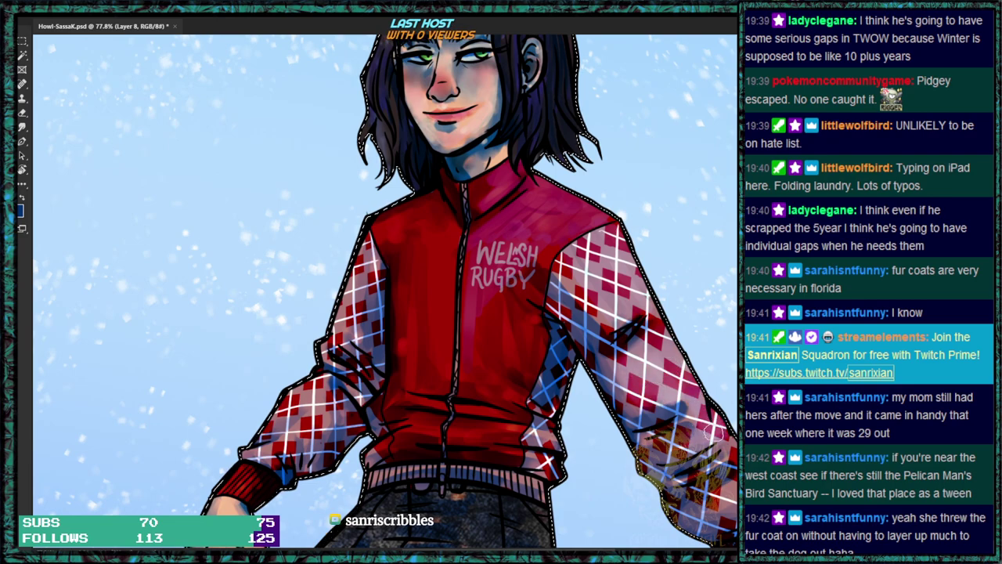
pyautogui.moveTo(622, 261)
pyautogui.mouseDown()
pyautogui.moveTo(604, 229)
pyautogui.moveTo(545, 190)
pyautogui.moveTo(580, 213)
pyautogui.moveTo(555, 201)
pyautogui.moveTo(508, 209)
pyautogui.moveTo(580, 217)
pyautogui.moveTo(542, 201)
pyautogui.mouseUp()
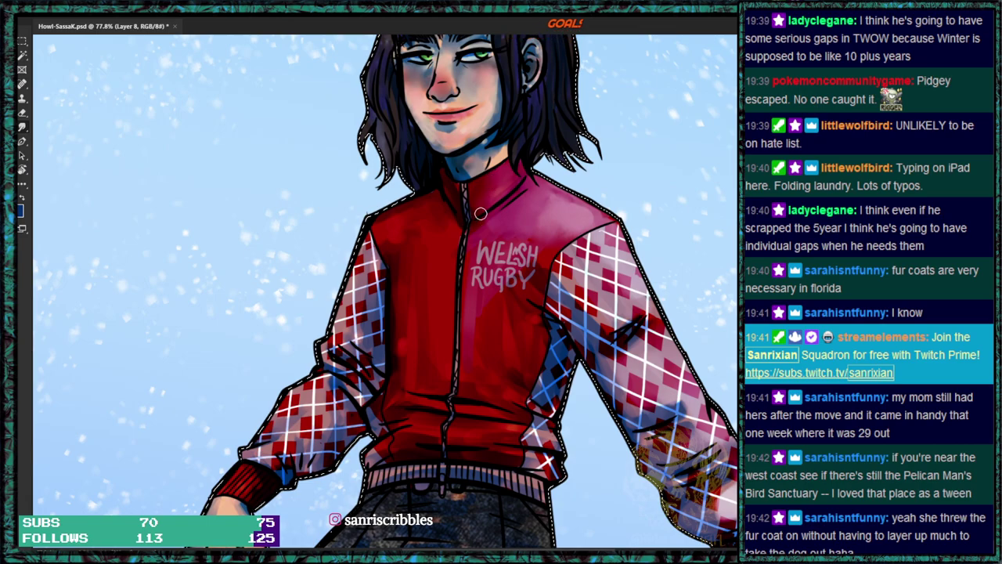
# Extend the pink-magenta tint over the jacket's other shoulder and both front panels down toward the waistband.
pyautogui.moveTo(380, 226)
pyautogui.mouseDown()
pyautogui.moveTo(418, 212)
pyautogui.moveTo(386, 221)
pyautogui.moveTo(342, 304)
pyautogui.mouseUp()
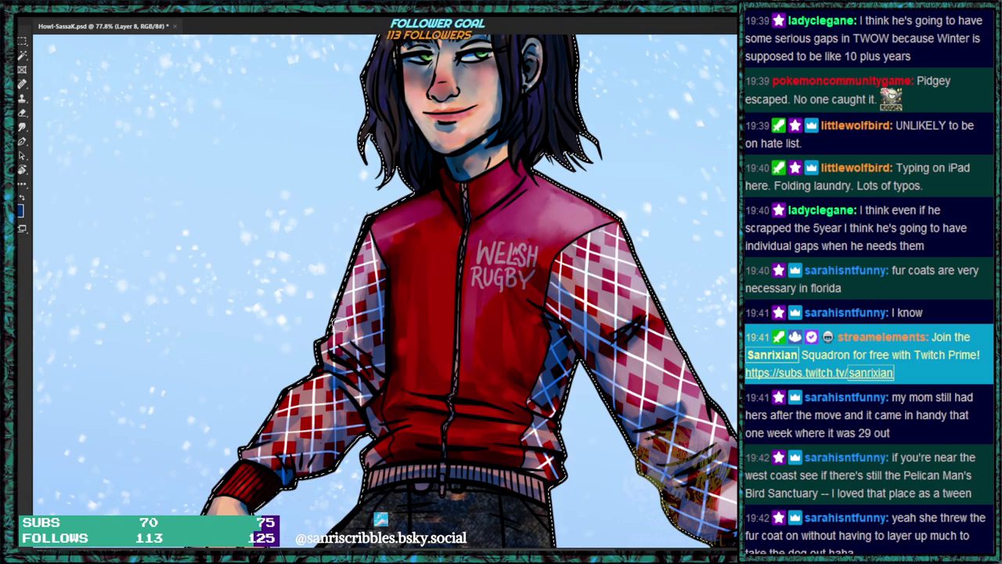
pyautogui.moveTo(423, 227)
pyautogui.mouseDown()
pyautogui.moveTo(421, 313)
pyautogui.moveTo(440, 369)
pyautogui.moveTo(458, 193)
pyautogui.mouseUp()
pyautogui.moveTo(498, 302)
pyautogui.mouseDown()
pyautogui.moveTo(494, 360)
pyautogui.moveTo(472, 333)
pyautogui.moveTo(490, 280)
pyautogui.moveTo(491, 364)
pyautogui.moveTo(476, 294)
pyautogui.moveTo(517, 322)
pyautogui.moveTo(521, 349)
pyautogui.moveTo(479, 374)
pyautogui.mouseUp()
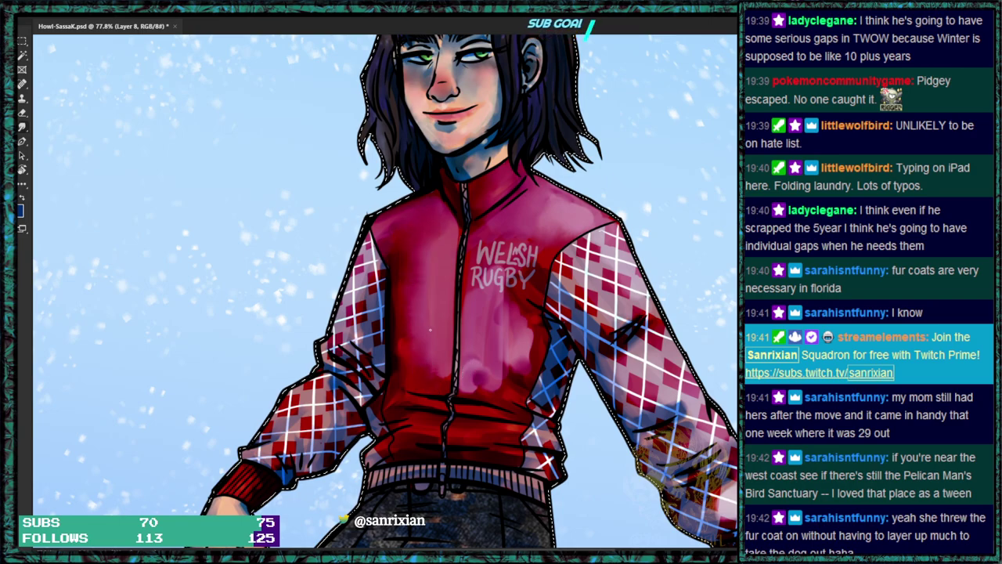
pyautogui.moveTo(469, 387)
pyautogui.mouseDown()
pyautogui.moveTo(499, 378)
pyautogui.moveTo(517, 328)
pyautogui.mouseUp()
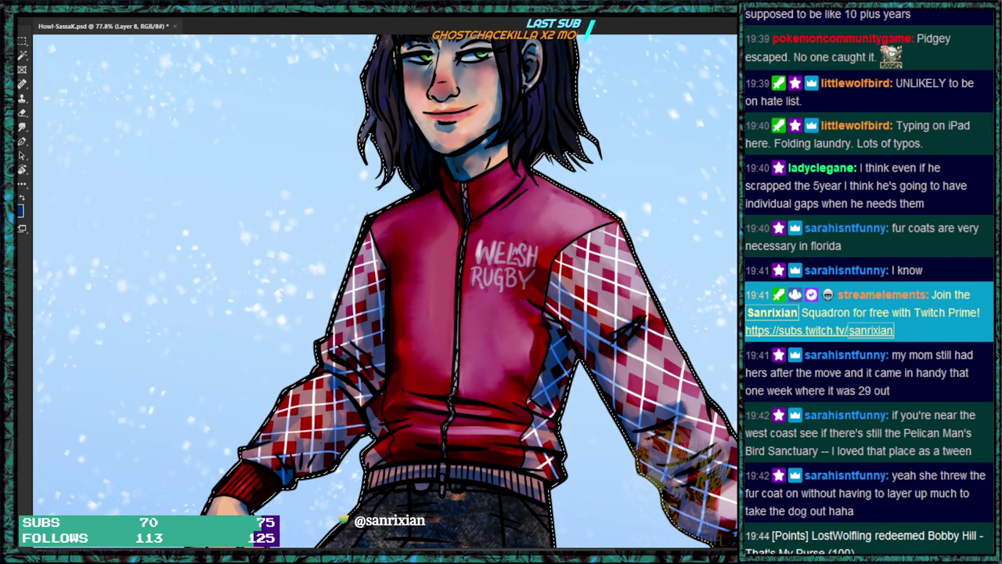
# Brush soft light shading over the back and fingers of the hand above the bent knee.
pyautogui.scroll(5, 400, 94)
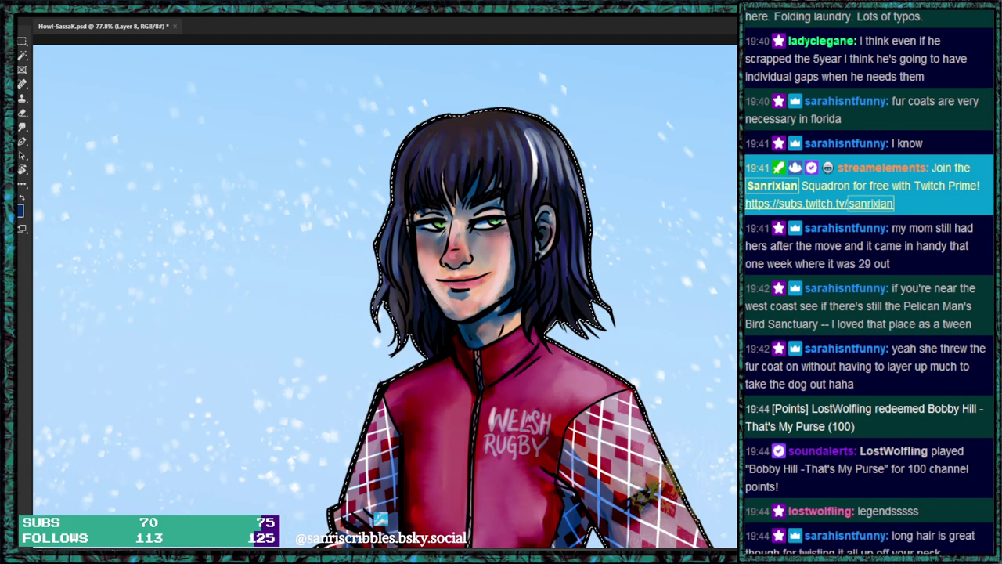
pyautogui.moveTo(529, 375); pyautogui.dragTo(611, 159)
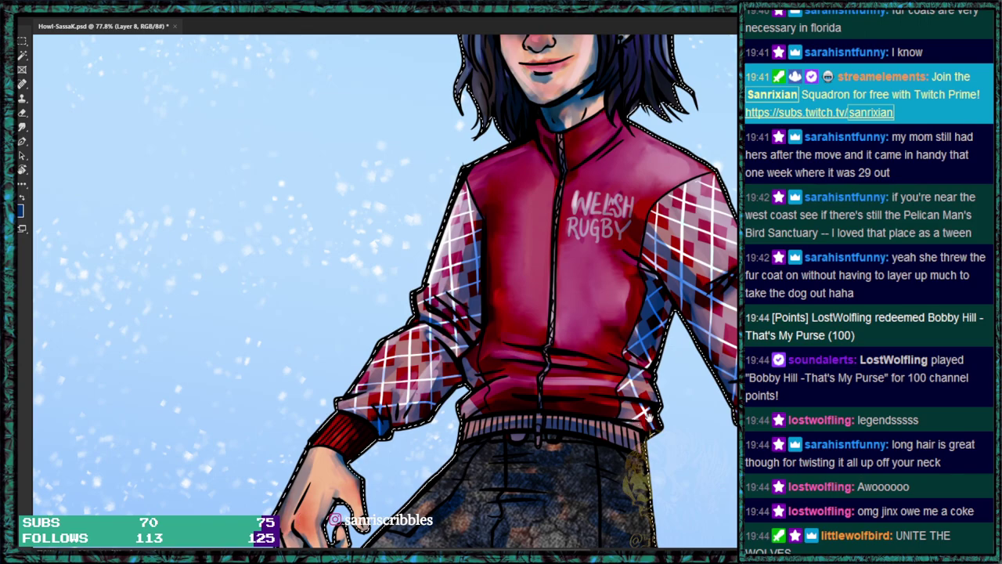
pyautogui.scroll(-5, 486, 307)
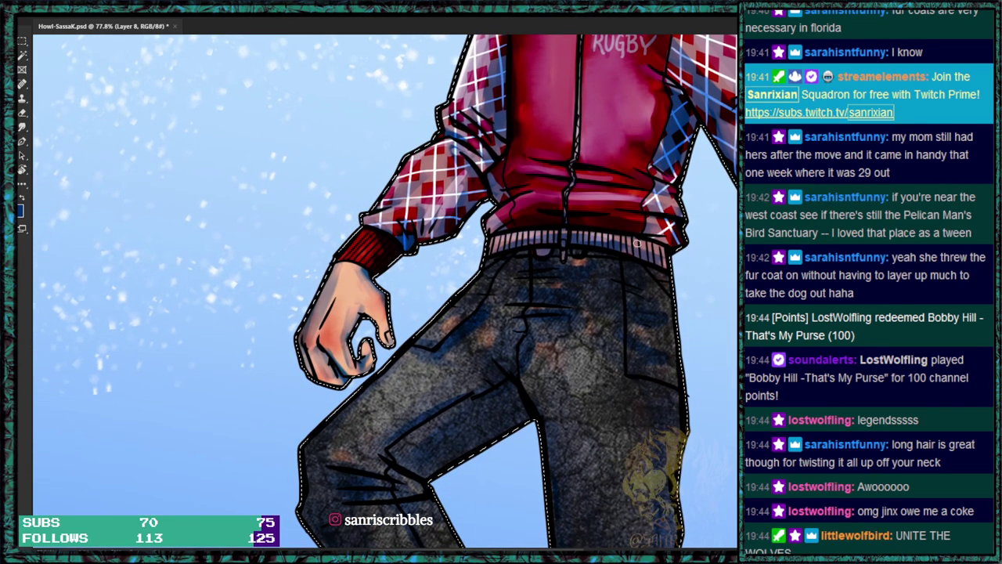
pyautogui.moveTo(332, 291)
pyautogui.mouseDown()
pyautogui.moveTo(312, 345)
pyautogui.moveTo(321, 365)
pyautogui.moveTo(343, 369)
pyautogui.mouseUp()
pyautogui.moveTo(373, 309)
pyautogui.mouseDown()
pyautogui.moveTo(357, 287)
pyautogui.moveTo(389, 342)
pyautogui.mouseUp()
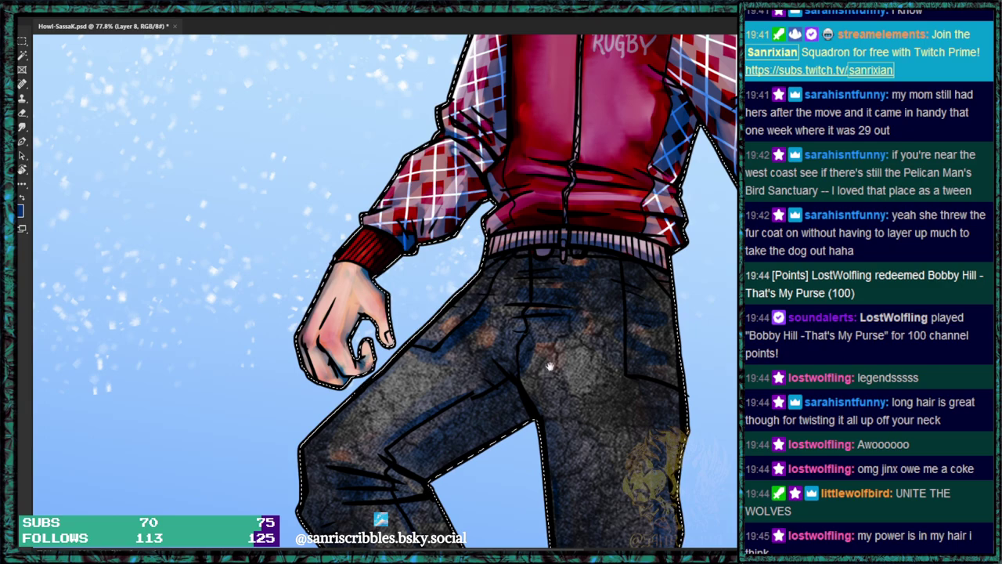
# Brush a blue denim tint across the jeans' waist, back pocket area and both thighs.
pyautogui.scroll(-3, 555, 298)
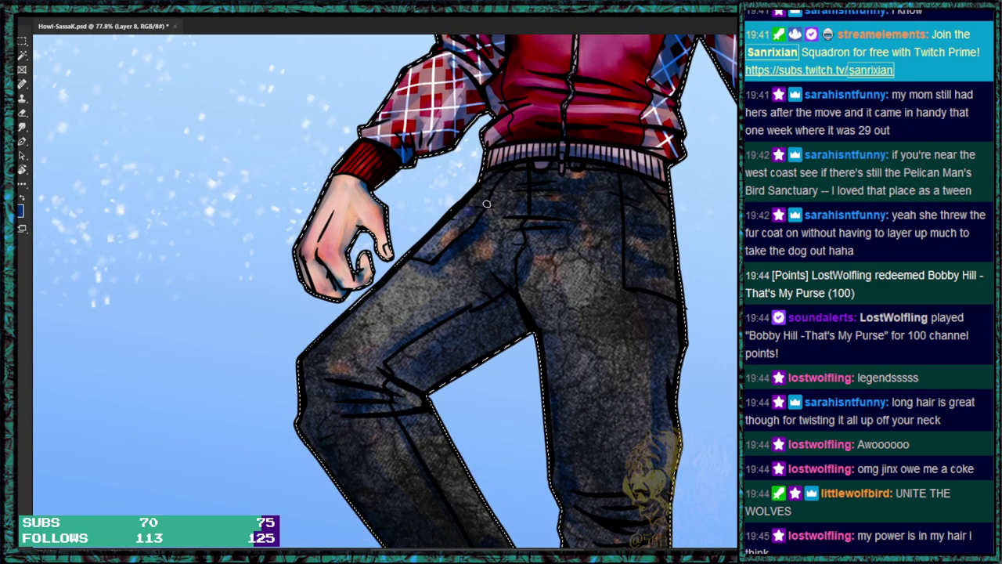
pyautogui.moveTo(492, 205)
pyautogui.mouseDown()
pyautogui.moveTo(580, 208)
pyautogui.moveTo(511, 197)
pyautogui.moveTo(642, 179)
pyautogui.moveTo(610, 194)
pyautogui.moveTo(640, 188)
pyautogui.mouseUp()
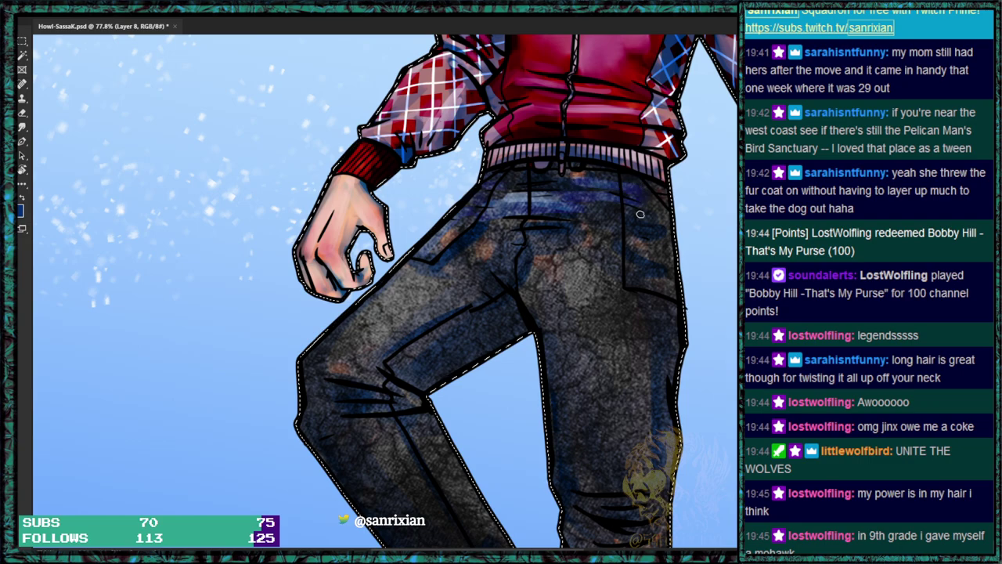
pyautogui.moveTo(584, 213); pyautogui.dragTo(669, 225)
pyautogui.moveTo(645, 191); pyautogui.dragTo(670, 229)
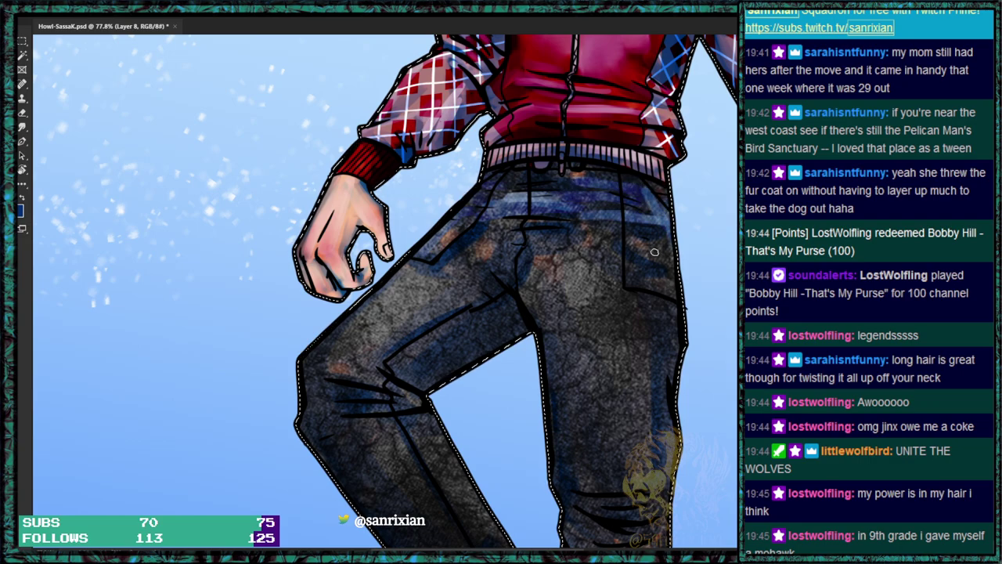
pyautogui.moveTo(586, 353)
pyautogui.mouseDown()
pyautogui.moveTo(611, 466)
pyautogui.moveTo(629, 355)
pyautogui.moveTo(620, 471)
pyautogui.moveTo(570, 334)
pyautogui.moveTo(584, 454)
pyautogui.moveTo(563, 354)
pyautogui.moveTo(589, 371)
pyautogui.moveTo(601, 289)
pyautogui.moveTo(585, 278)
pyautogui.moveTo(549, 294)
pyautogui.moveTo(601, 235)
pyautogui.moveTo(614, 235)
pyautogui.moveTo(643, 267)
pyautogui.moveTo(639, 357)
pyautogui.mouseUp()
pyautogui.moveTo(408, 282)
pyautogui.mouseDown()
pyautogui.moveTo(333, 358)
pyautogui.moveTo(476, 262)
pyautogui.moveTo(462, 255)
pyautogui.moveTo(459, 227)
pyautogui.moveTo(411, 316)
pyautogui.moveTo(443, 322)
pyautogui.moveTo(474, 307)
pyautogui.moveTo(404, 359)
pyautogui.moveTo(480, 306)
pyautogui.moveTo(353, 354)
pyautogui.moveTo(317, 382)
pyautogui.moveTo(322, 409)
pyautogui.mouseUp()
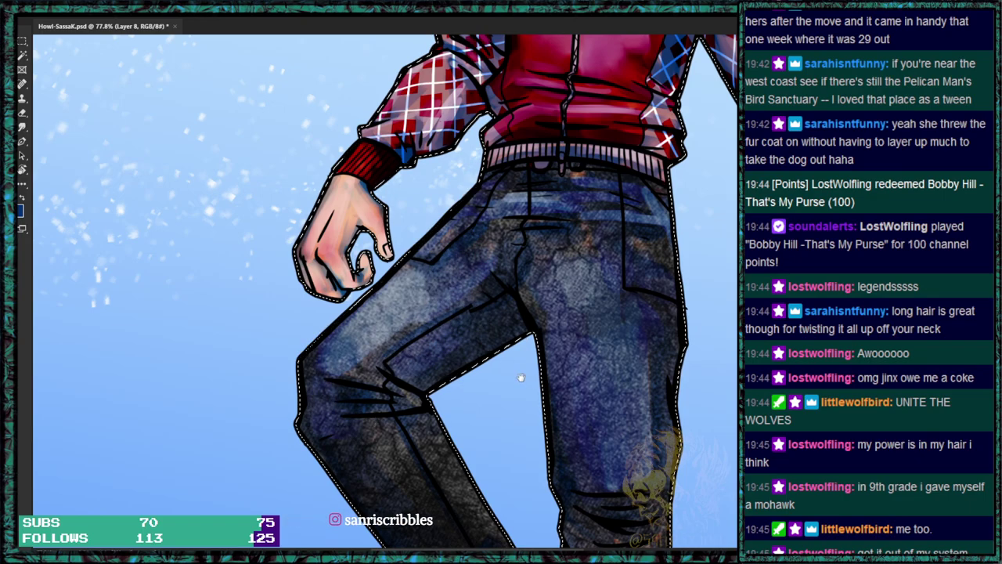
# Brush the blue denim tint over the knees and lower legs of the jeans.
pyautogui.scroll(-5, 404, 291)
pyautogui.moveTo(404, 290)
pyautogui.mouseDown()
pyautogui.moveTo(362, 255)
pyautogui.moveTo(400, 304)
pyautogui.moveTo(389, 281)
pyautogui.moveTo(385, 310)
pyautogui.mouseUp()
pyautogui.moveTo(347, 282)
pyautogui.mouseDown()
pyautogui.moveTo(424, 296)
pyautogui.moveTo(411, 242)
pyautogui.moveTo(455, 334)
pyautogui.moveTo(465, 387)
pyautogui.mouseUp()
pyautogui.moveTo(561, 337)
pyautogui.mouseDown()
pyautogui.moveTo(601, 348)
pyautogui.moveTo(570, 373)
pyautogui.moveTo(584, 370)
pyautogui.moveTo(610, 394)
pyautogui.moveTo(616, 470)
pyautogui.moveTo(592, 472)
pyautogui.moveTo(568, 421)
pyautogui.moveTo(550, 458)
pyautogui.moveTo(615, 471)
pyautogui.moveTo(636, 299)
pyautogui.moveTo(656, 282)
pyautogui.moveTo(626, 331)
pyautogui.moveTo(603, 313)
pyautogui.moveTo(613, 328)
pyautogui.moveTo(605, 349)
pyautogui.moveTo(643, 338)
pyautogui.moveTo(577, 313)
pyautogui.mouseUp()
# Paint the jeans' cuffs blue with a smaller brush and tint the sides of the front red sneaker pink.
pyautogui.press('[')
pyautogui.press('[')
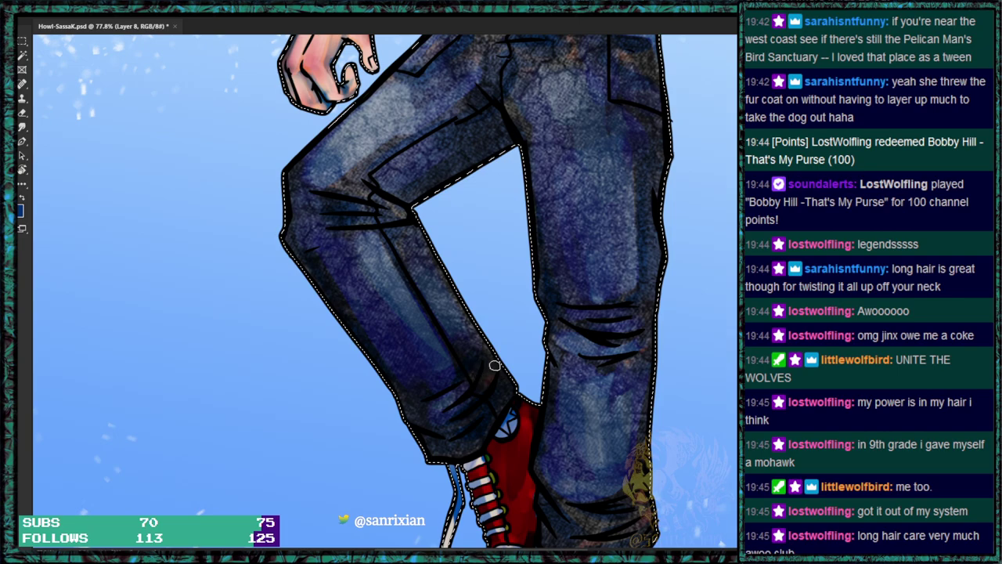
pyautogui.moveTo(501, 391); pyautogui.dragTo(441, 449)
pyautogui.moveTo(461, 357); pyautogui.dragTo(467, 321)
pyautogui.moveTo(655, 475); pyautogui.dragTo(642, 332)
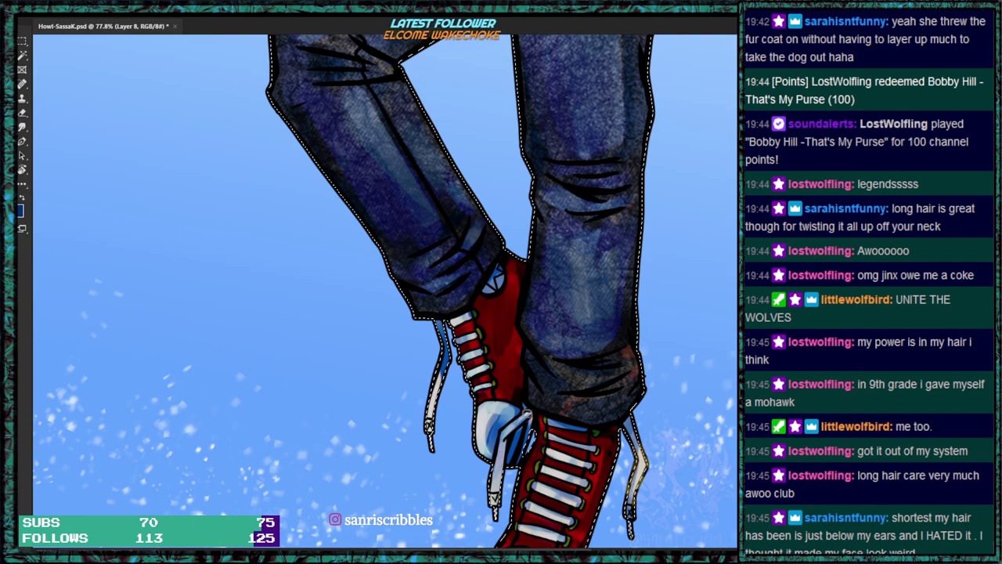
pyautogui.scroll(-5, 543, 367)
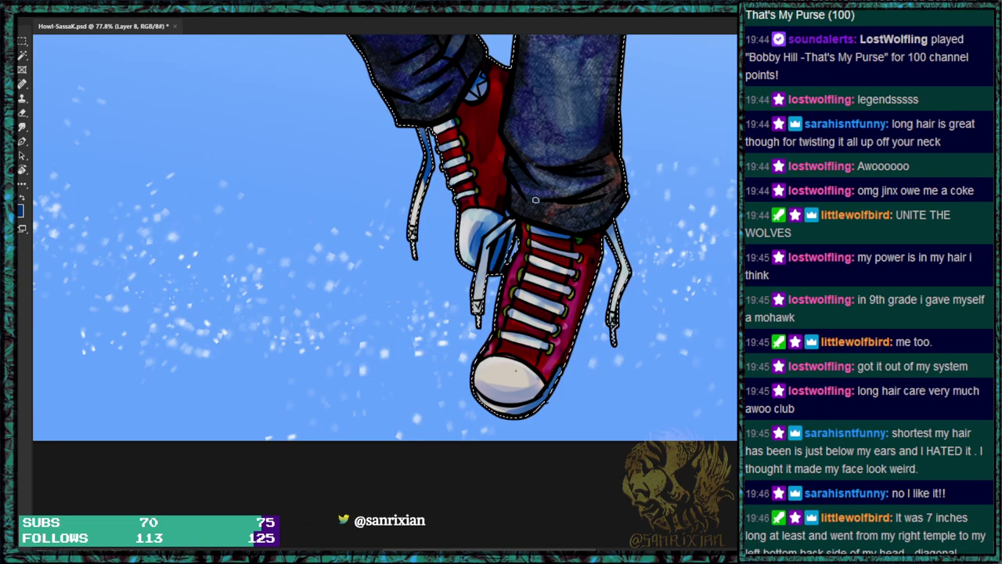
# Blend the blue denim tint over the bent leg, knee folds and upper jeans with a larger brush.
pyautogui.moveTo(595, 166); pyautogui.dragTo(613, 477)
pyautogui.press(']')
pyautogui.press(']')
pyautogui.press(']')
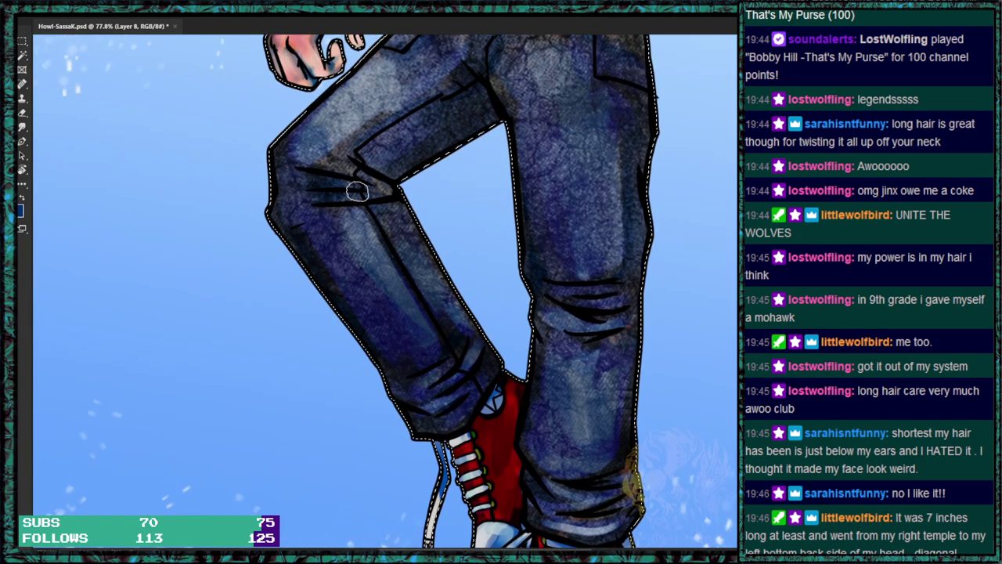
pyautogui.moveTo(353, 250)
pyautogui.mouseDown()
pyautogui.moveTo(402, 248)
pyautogui.moveTo(392, 224)
pyautogui.moveTo(442, 302)
pyautogui.moveTo(400, 220)
pyautogui.moveTo(462, 334)
pyautogui.moveTo(384, 204)
pyautogui.moveTo(375, 261)
pyautogui.moveTo(368, 253)
pyautogui.moveTo(403, 317)
pyautogui.moveTo(343, 235)
pyautogui.moveTo(400, 335)
pyautogui.moveTo(298, 202)
pyautogui.moveTo(403, 365)
pyautogui.moveTo(308, 242)
pyautogui.moveTo(364, 327)
pyautogui.moveTo(370, 196)
pyautogui.moveTo(332, 152)
pyautogui.mouseUp()
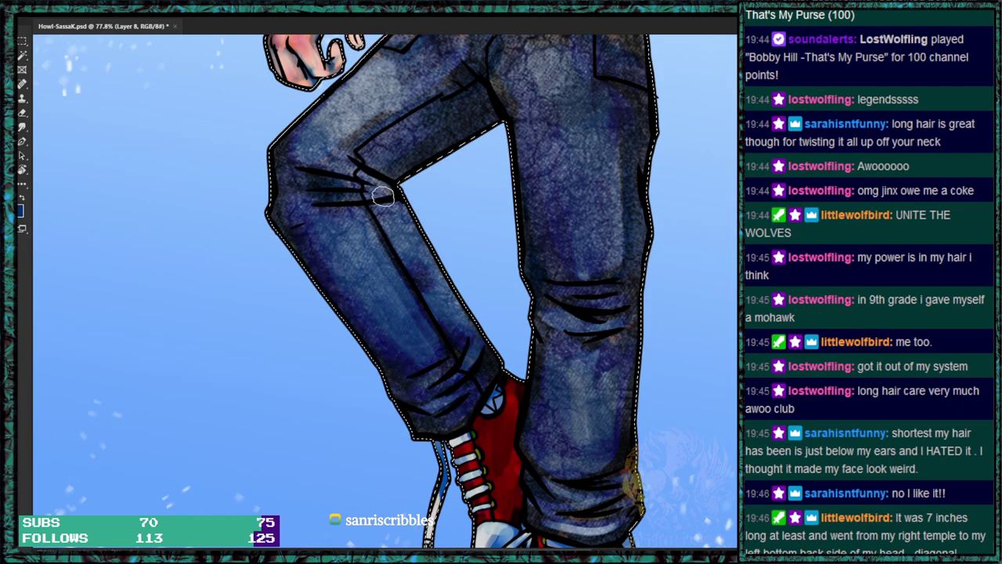
pyautogui.moveTo(479, 118)
pyautogui.mouseDown()
pyautogui.moveTo(458, 102)
pyautogui.moveTo(419, 94)
pyautogui.moveTo(352, 147)
pyautogui.moveTo(338, 210)
pyautogui.moveTo(382, 285)
pyautogui.mouseUp()
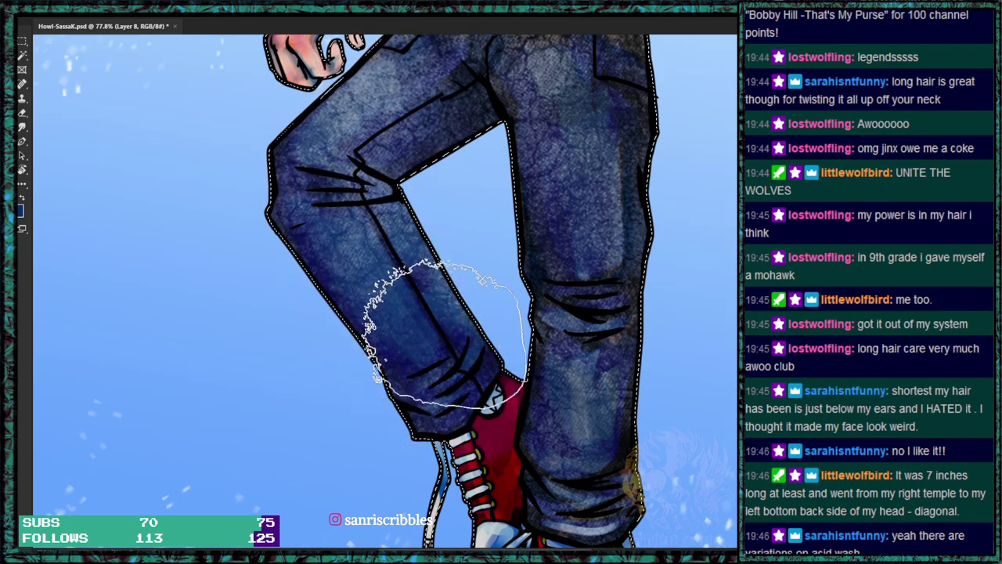
pyautogui.moveTo(534, 356); pyautogui.dragTo(521, 501)
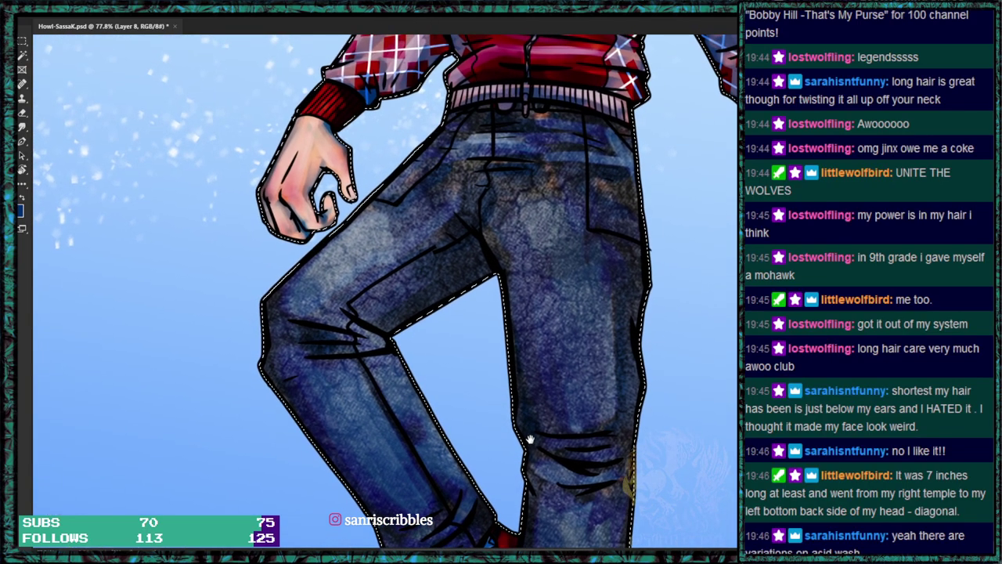
pyautogui.moveTo(514, 175); pyautogui.dragTo(492, 202)
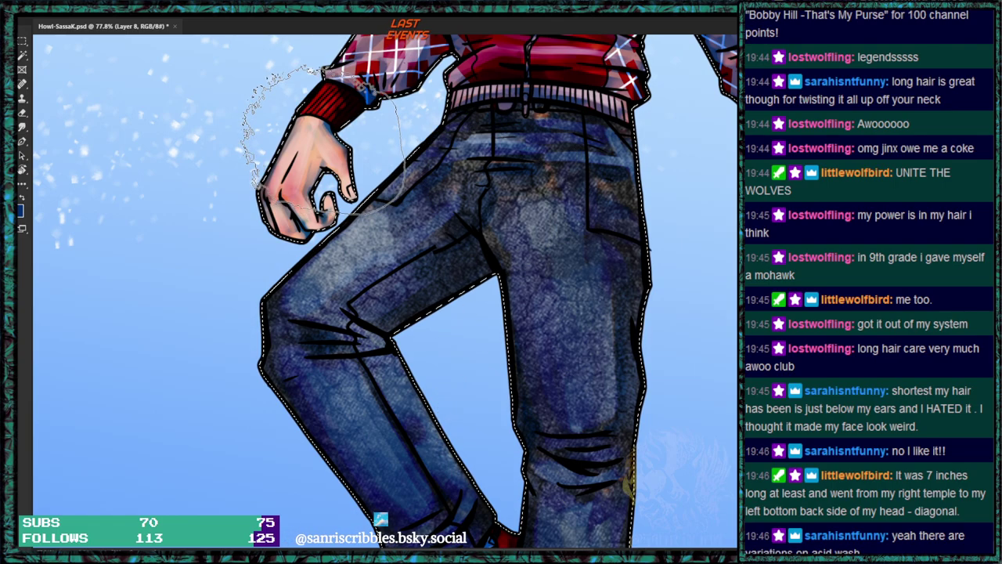
# Remove the selection around the figure.
pyautogui.hotkey('ctrl', 'd')
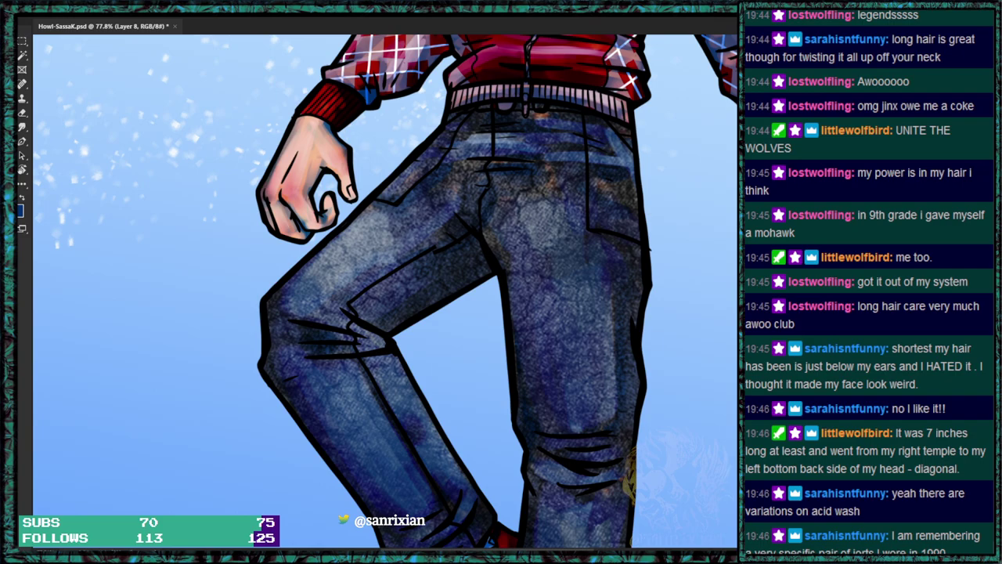
pyautogui.hotkey('ctrl', 'shift', 'd')
pyautogui.moveTo(613, 176); pyautogui.dragTo(501, 364)
pyautogui.moveTo(547, 192); pyautogui.dragTo(544, 223)
pyautogui.scroll(2, 542, 221)
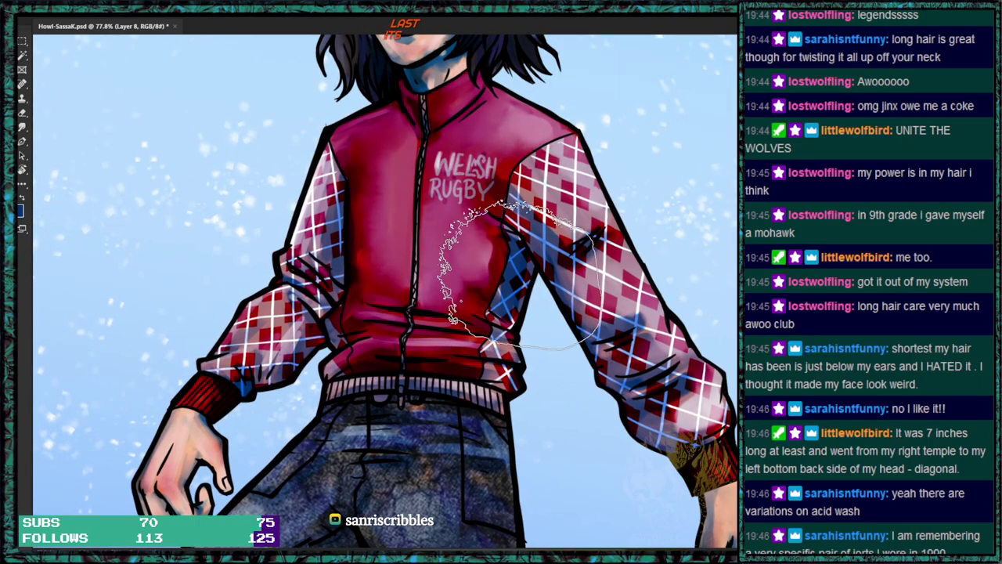
pyautogui.hotkey('ctrl', '0')
pyautogui.moveTo(538, 173); pyautogui.dragTo(537, 220)
pyautogui.scroll(8, 536, 217)
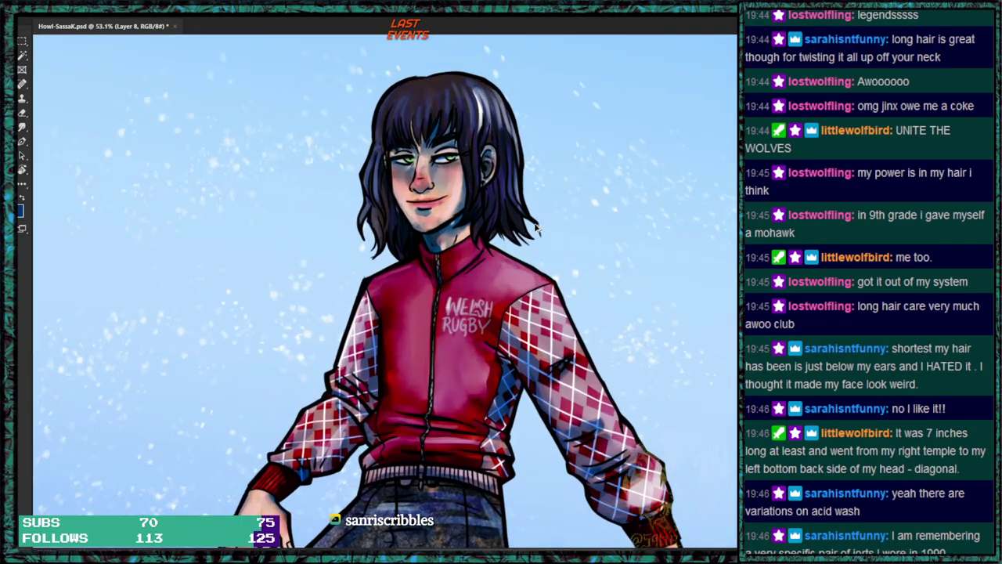
# Paint a dark fold shadow on the jacket's chest opposite the Welsh Rugby lettering and blend it into the pink with a small brush.
pyautogui.press('[')
pyautogui.press('[')
pyautogui.press('[')
pyautogui.press('[')
pyautogui.press('[')
pyautogui.press('[')
pyautogui.press('[')
pyautogui.press('[')
pyautogui.press('[')
pyautogui.press('[')
pyautogui.press('[')
pyautogui.press('[')
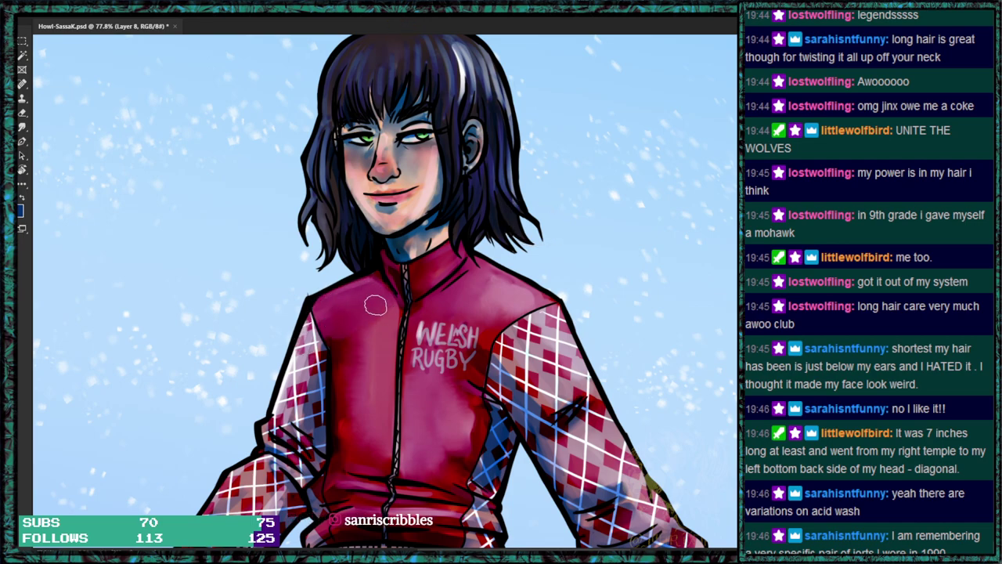
pyautogui.moveTo(377, 318)
pyautogui.mouseDown()
pyautogui.moveTo(360, 391)
pyautogui.moveTo(351, 297)
pyautogui.moveTo(334, 294)
pyautogui.moveTo(382, 319)
pyautogui.moveTo(389, 307)
pyautogui.moveTo(365, 369)
pyautogui.mouseUp()
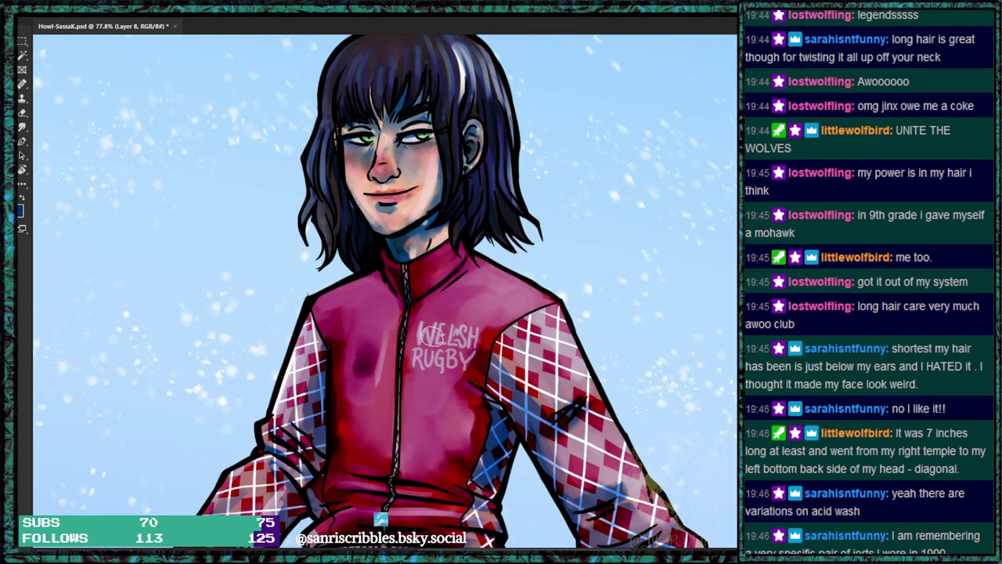
pyautogui.moveTo(417, 443); pyautogui.dragTo(415, 454)
pyautogui.moveTo(360, 417)
pyautogui.mouseDown()
pyautogui.moveTo(354, 349)
pyautogui.moveTo(340, 333)
pyautogui.moveTo(362, 388)
pyautogui.moveTo(385, 340)
pyautogui.mouseUp()
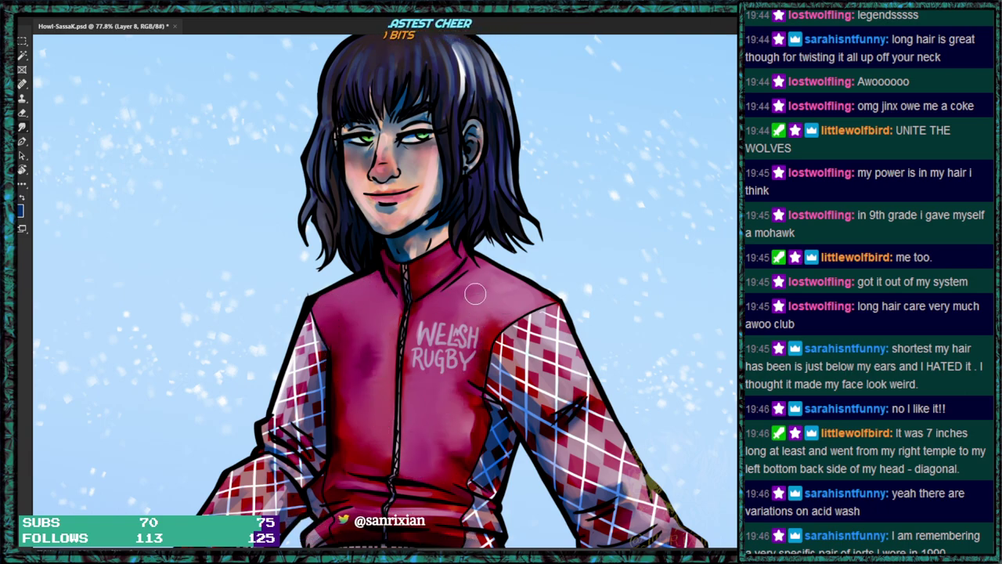
# Shift the blue background gradient toward violet using the Hue/Saturation 2 adjustment layer.
pyautogui.scroll(-2, 495, 249)
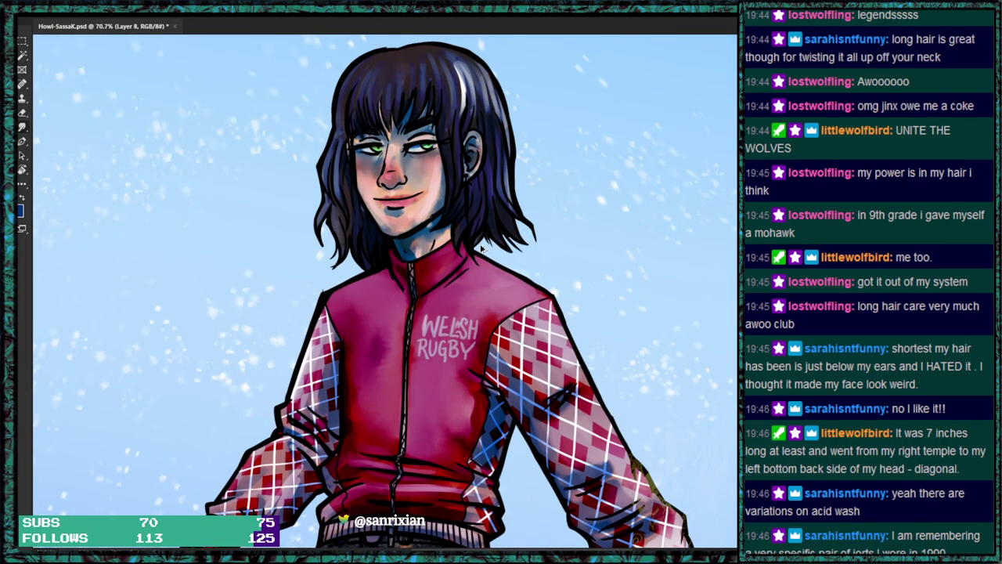
pyautogui.scroll(-3, 481, 245)
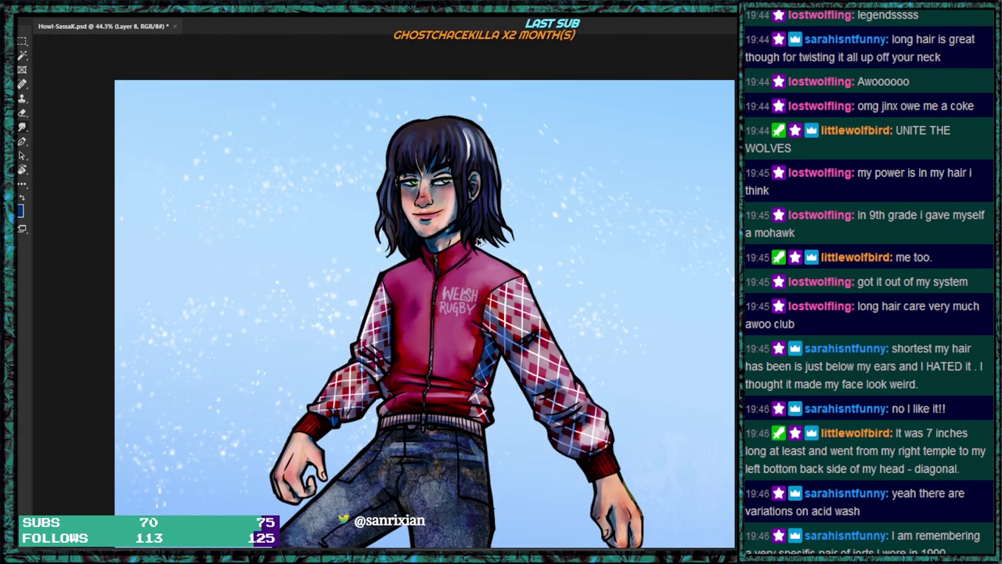
pyautogui.scroll(-3, 461, 183)
pyautogui.moveTo(489, 389); pyautogui.dragTo(468, 265)
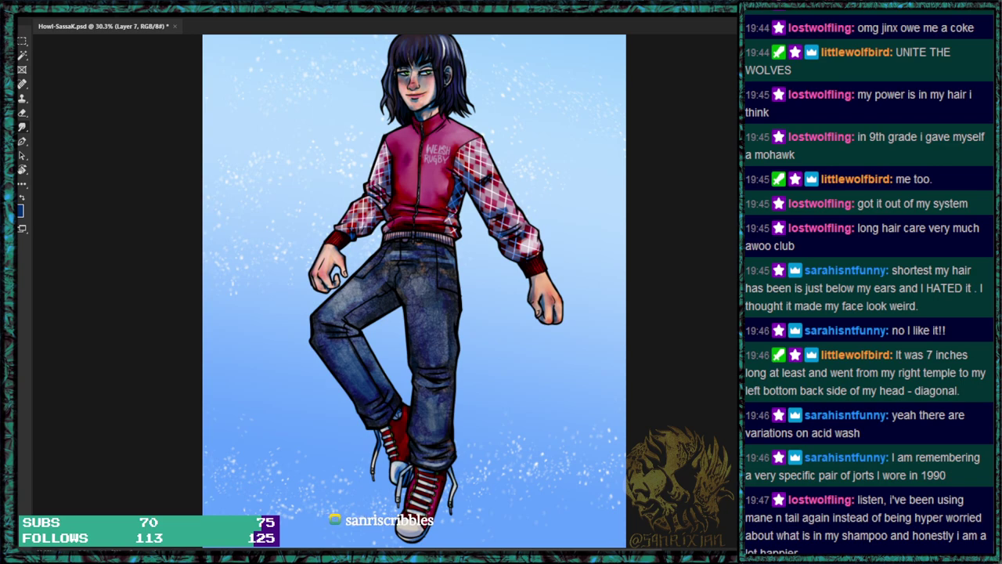
pyautogui.hotkey('alt', ']')
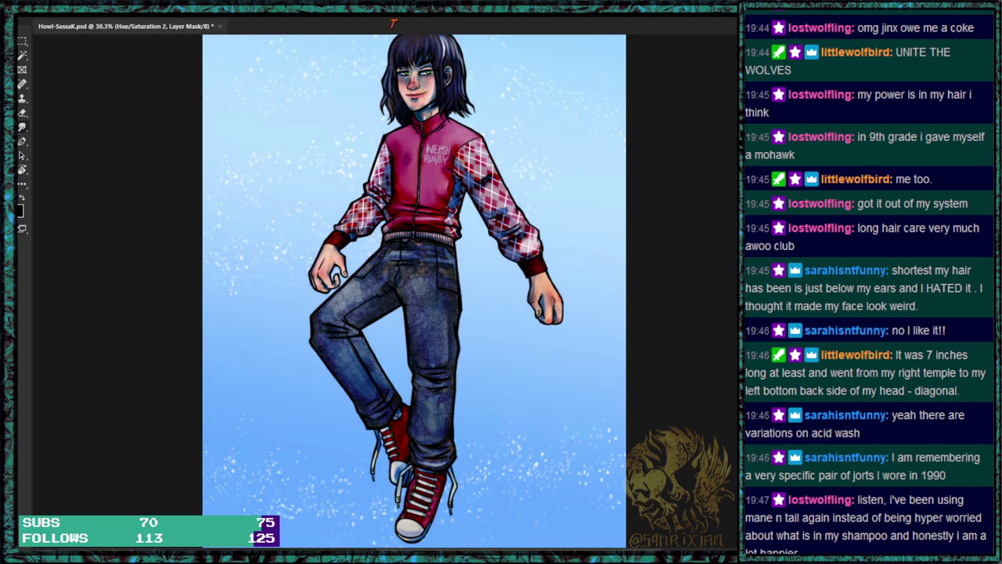
pyautogui.hotkey('ctrl', 'i')
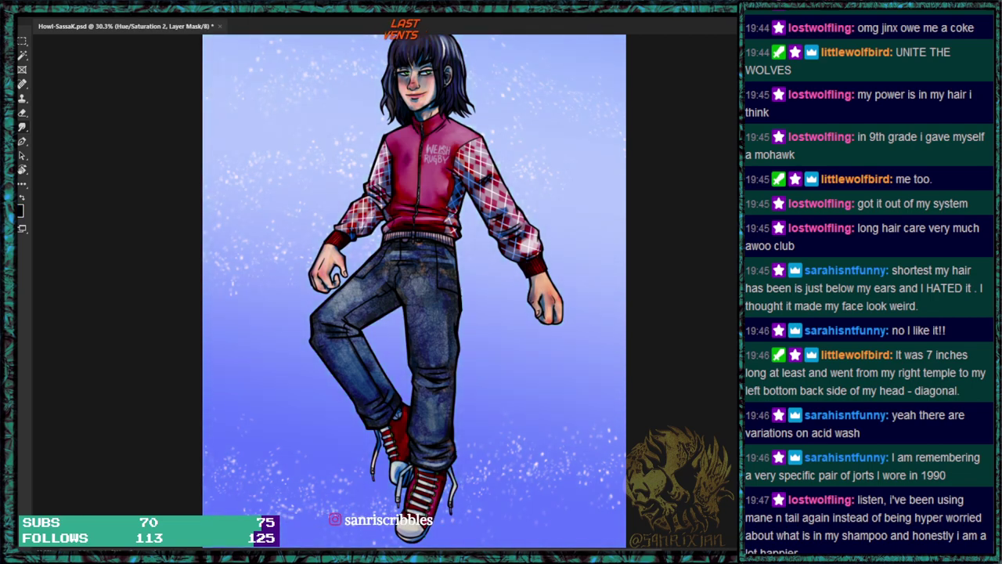
pyautogui.hotkey('ctrl', 'i')
pyautogui.hotkey('ctrl', 'z')
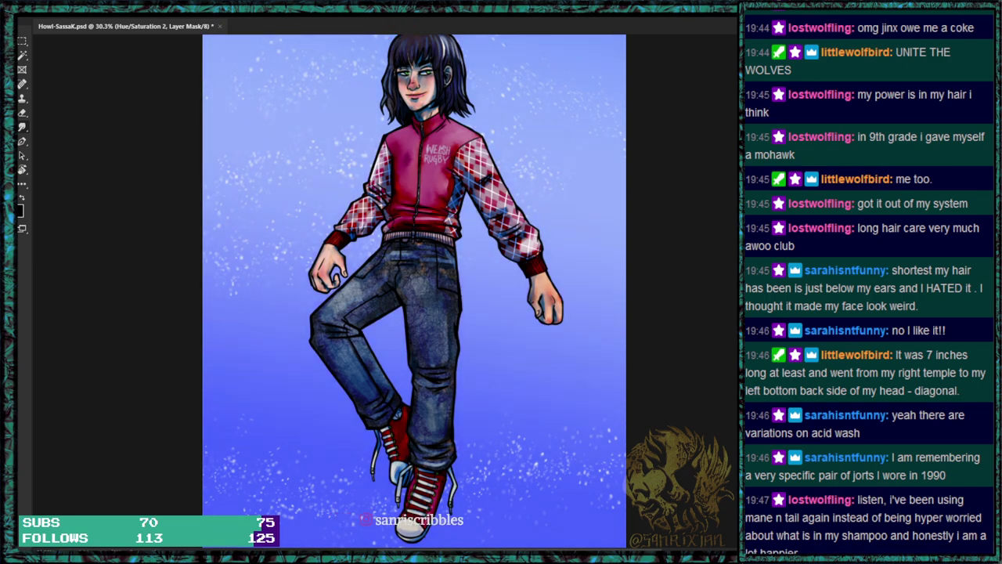
# Duplicate Layer 6 and cycle the copy through blend modes to lighten the background behind the figure.
pyautogui.hotkey('alt', '[')
pyautogui.hotkey('ctrl', 'j')
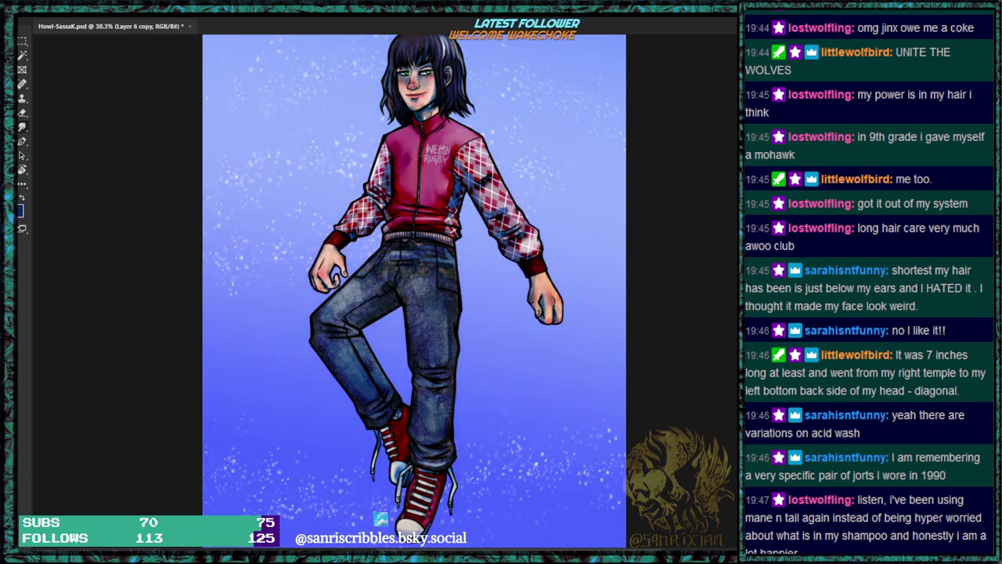
pyautogui.hotkey('shift', '=')
pyautogui.hotkey('shift', '=')
pyautogui.hotkey('shift', '=')
pyautogui.hotkey('shift', '=')
pyautogui.hotkey('shift', '=')
pyautogui.hotkey('shift', '=')
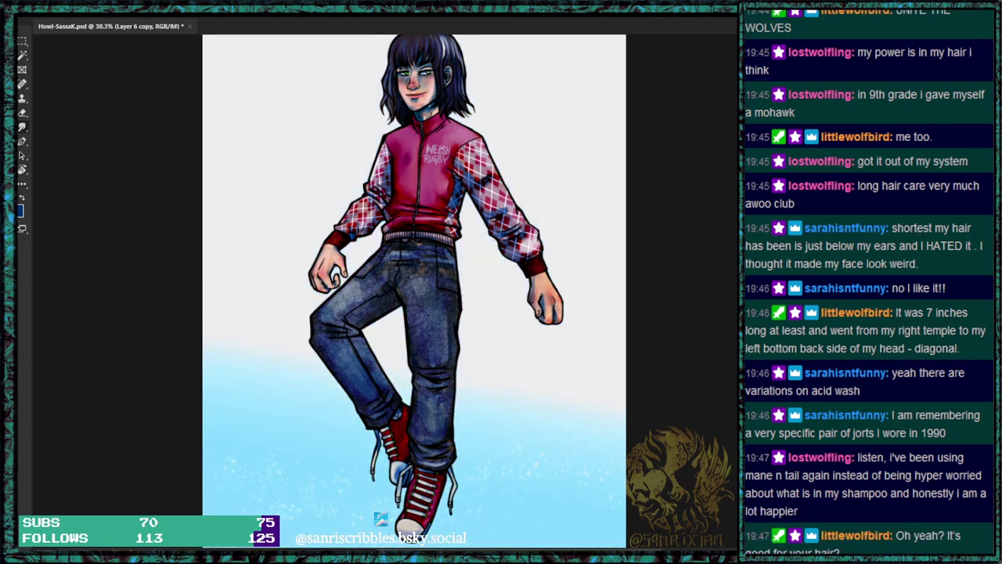
pyautogui.hotkey('shift', '=')
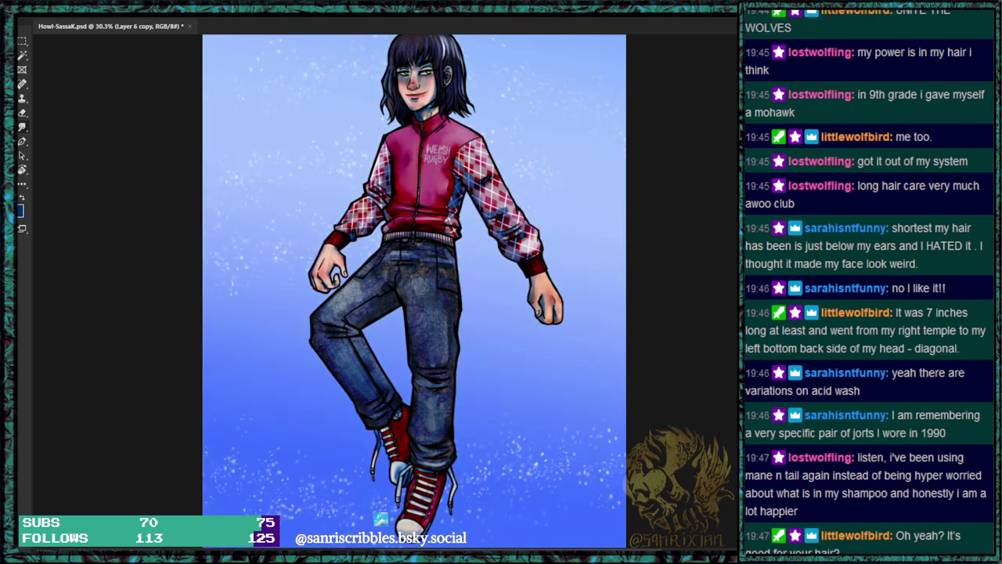
pyautogui.hotkey('shift', '=')
pyautogui.moveTo(460, 188); pyautogui.dragTo(504, 286)
pyautogui.scroll(5, 477, 188)
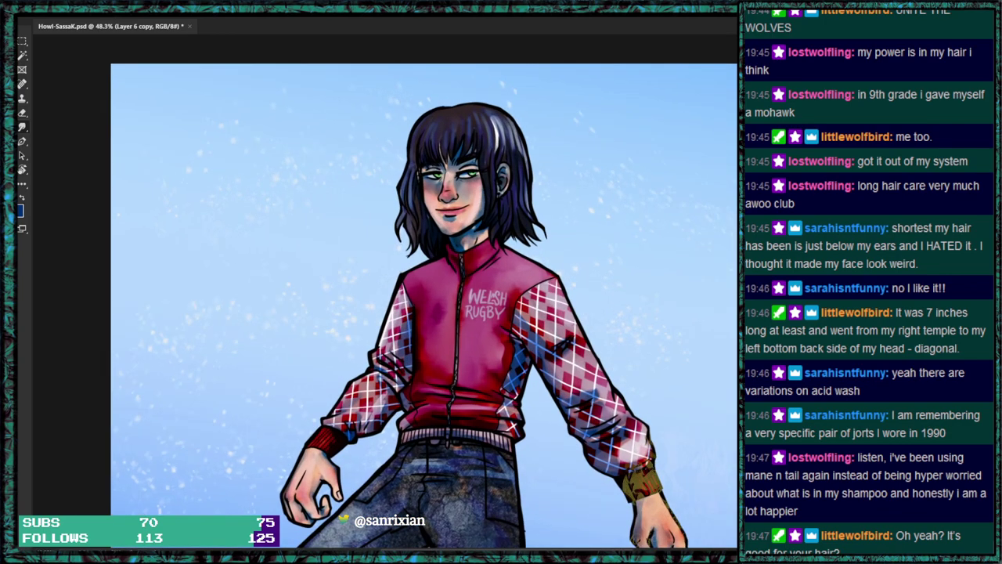
pyautogui.hotkey('ctrl', 'shift', 'alt', 'n')
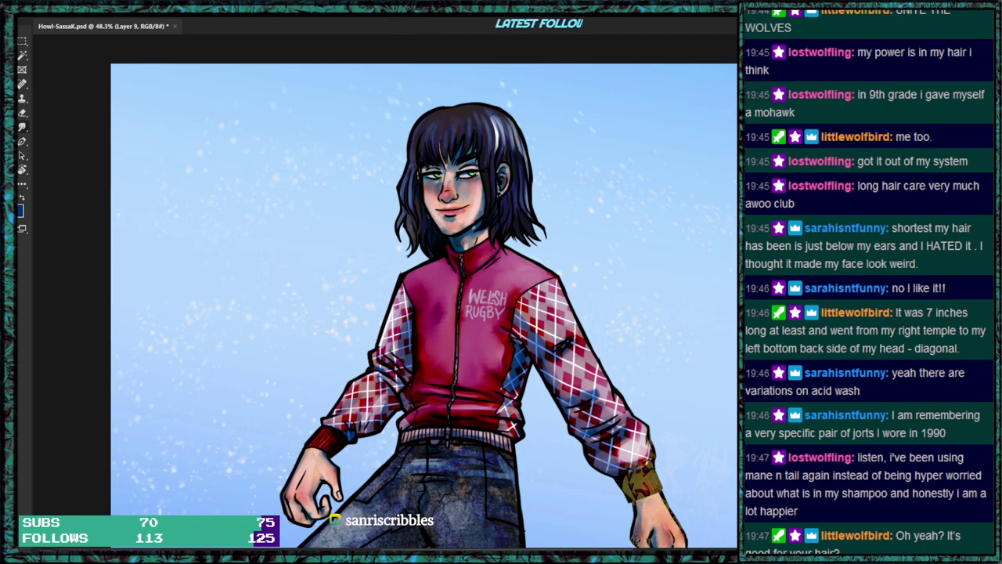
pyautogui.press('Delete')
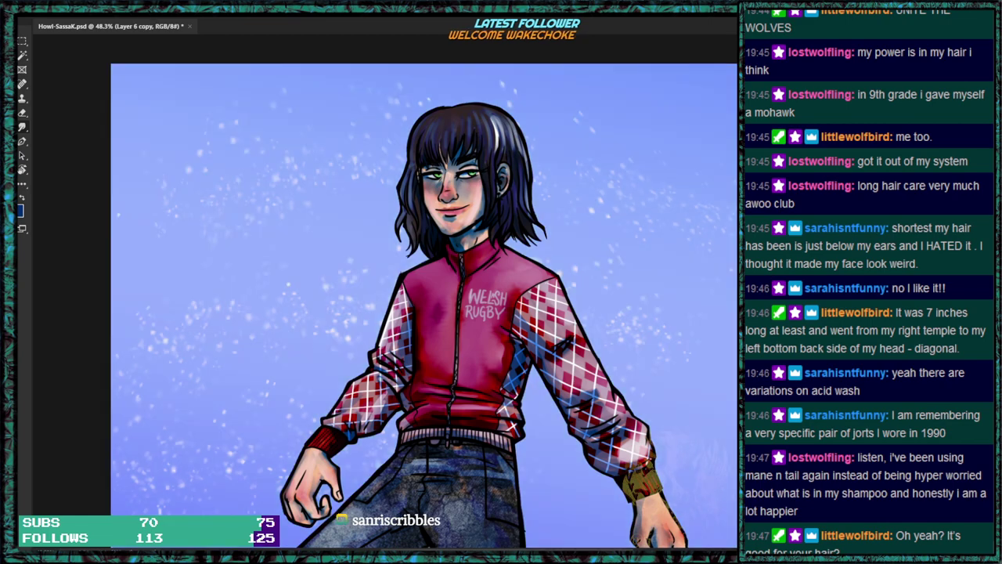
pyautogui.hotkey('ctrl', 'z')
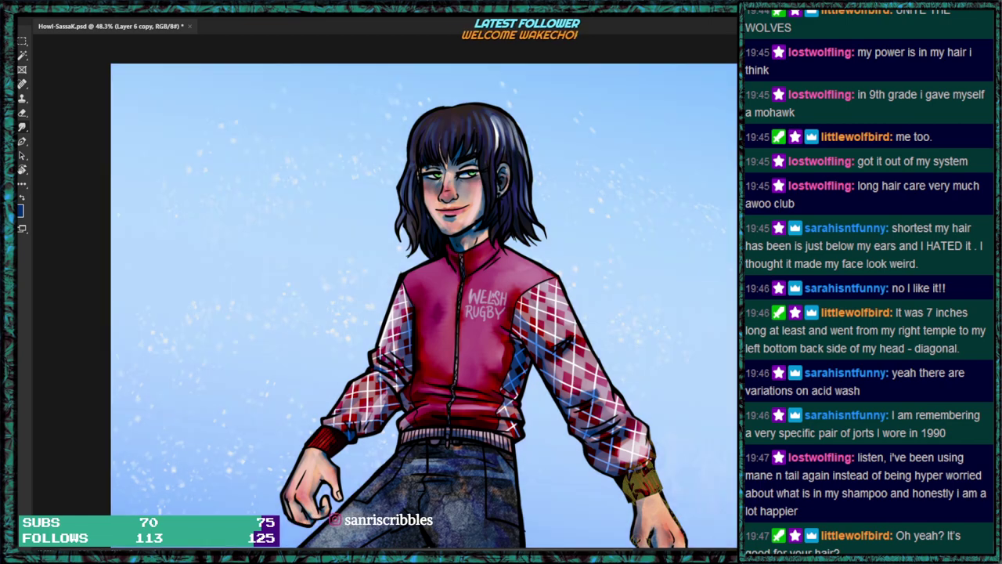
# Try different blend modes for the Layer 6 copy over the whole figure to brighten the artwork with blue light.
pyautogui.hotkey('shift', '+')
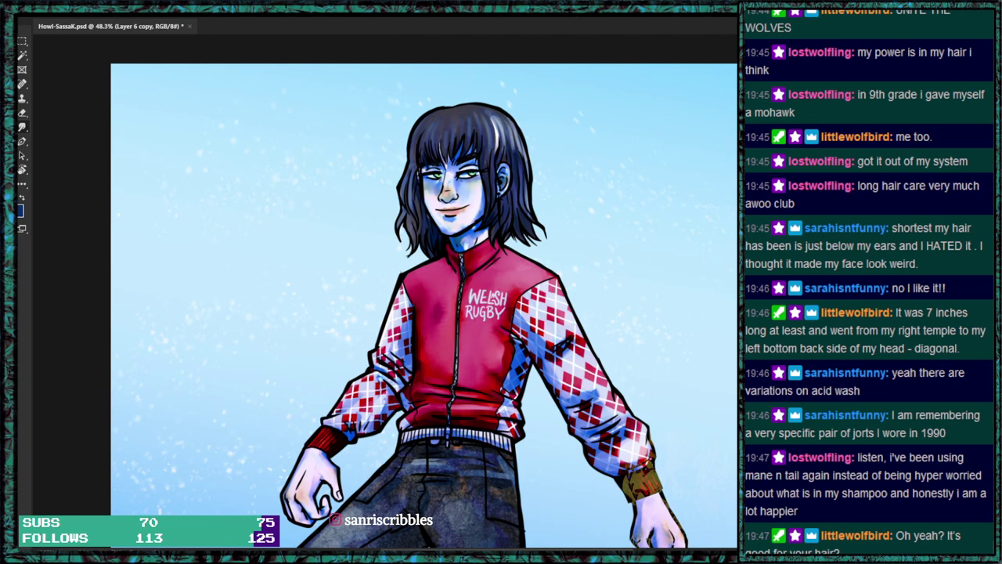
pyautogui.hotkey('shift', '+')
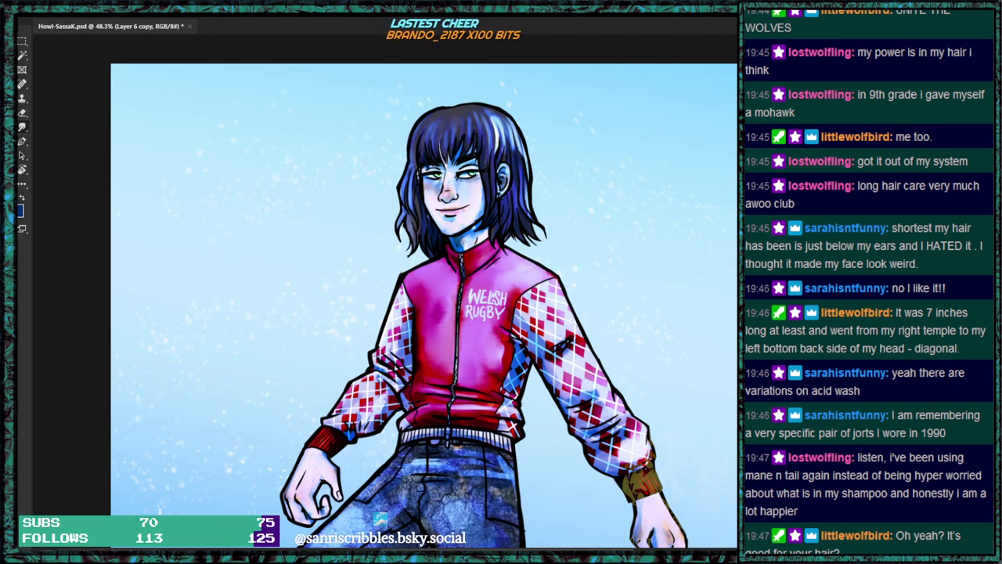
pyautogui.hotkey('ctrl', 'z')
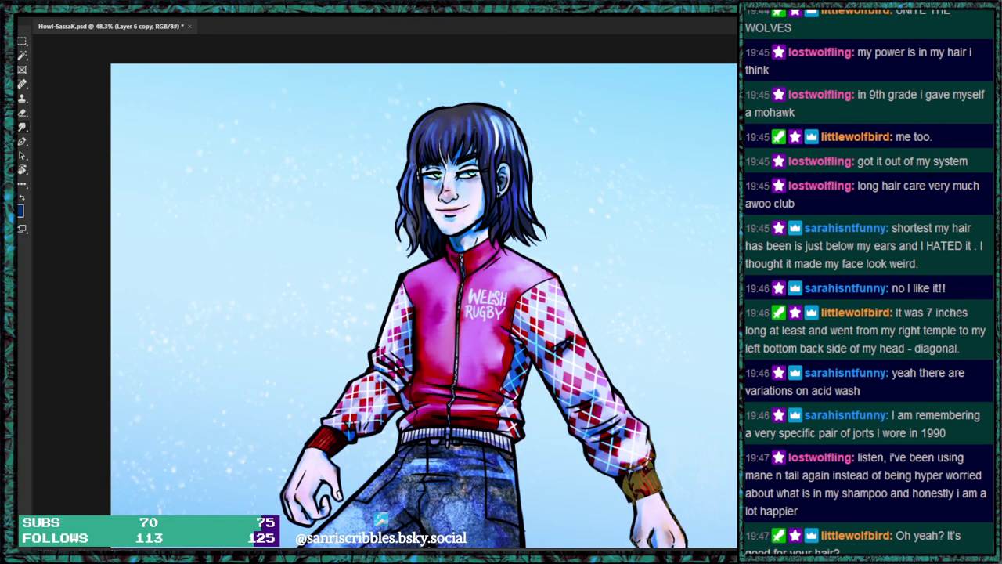
pyautogui.hotkey('shift', '+')
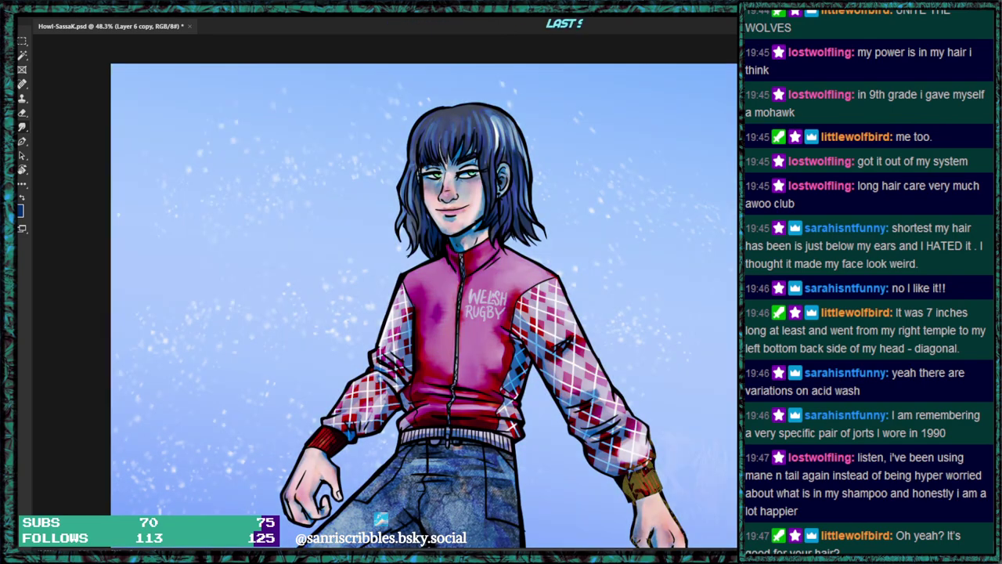
pyautogui.hotkey('ctrl', 'shift', 'z')
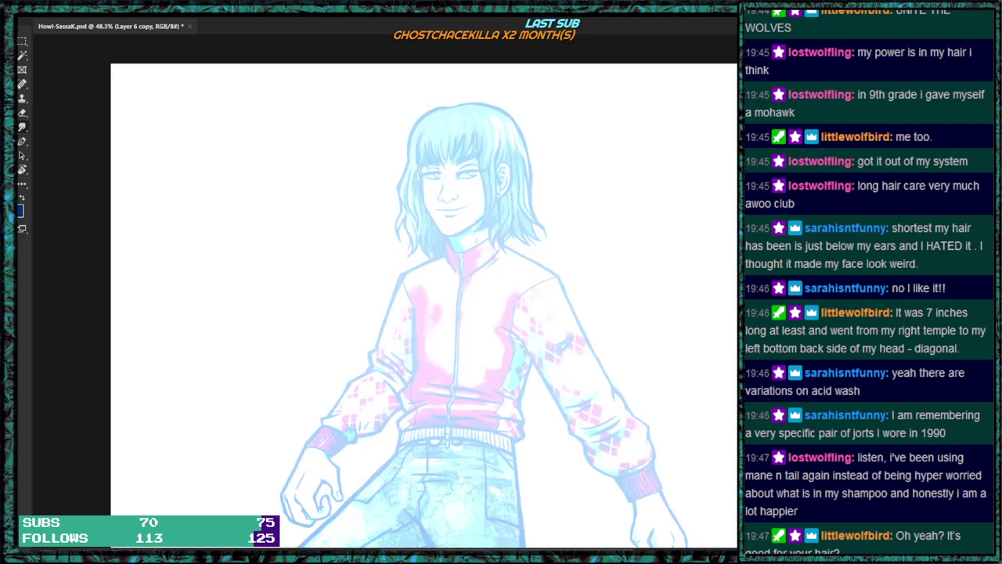
pyautogui.moveTo(637, 333); pyautogui.dragTo(620, 249)
pyautogui.scroll(-5, 631, 266)
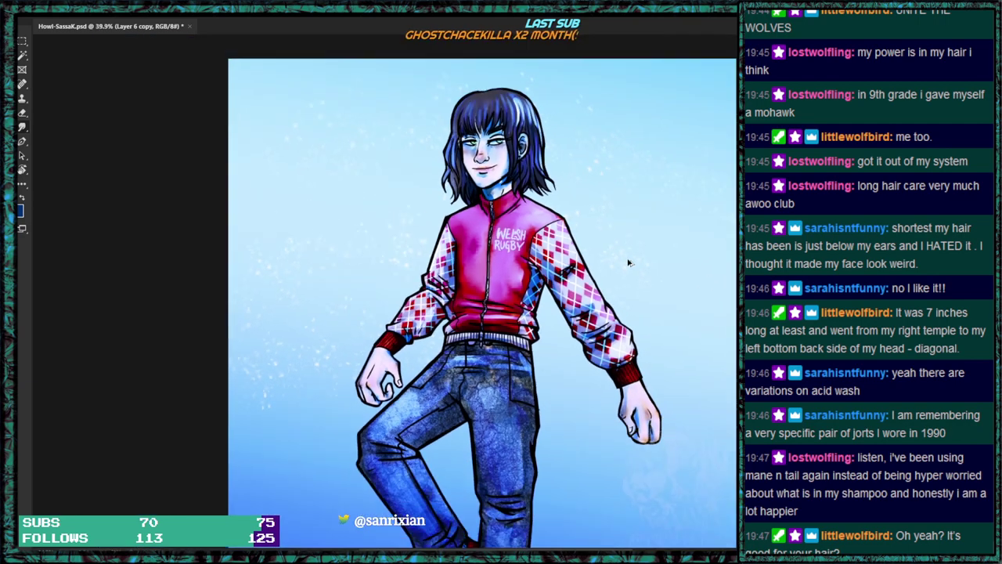
pyautogui.moveTo(645, 322); pyautogui.dragTo(594, 256)
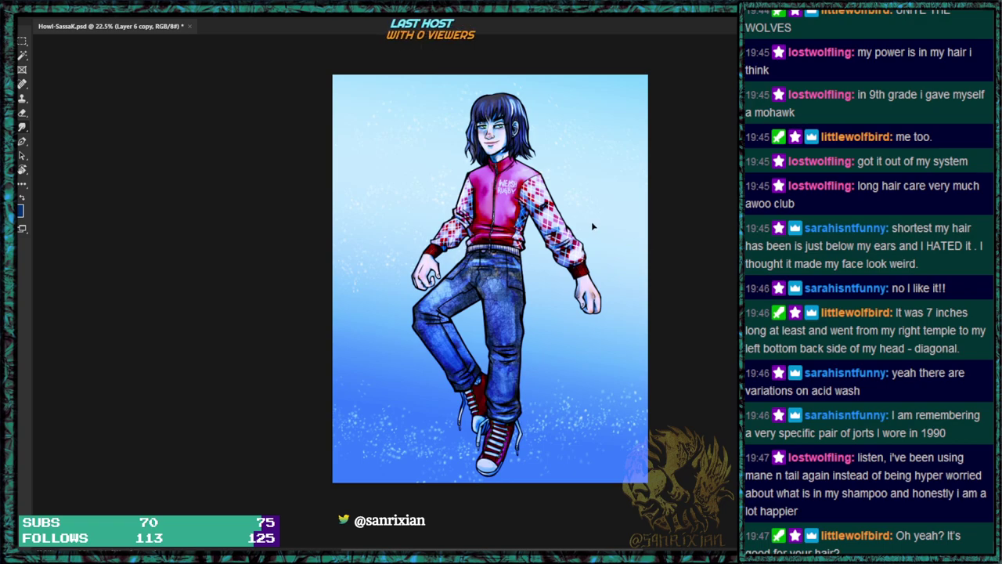
# Scale the Layer 6 copy up further beyond the canvas edges and apply the transform.
pyautogui.hotkey('ctrl', 't')
pyautogui.scroll(-2, 608, 216)
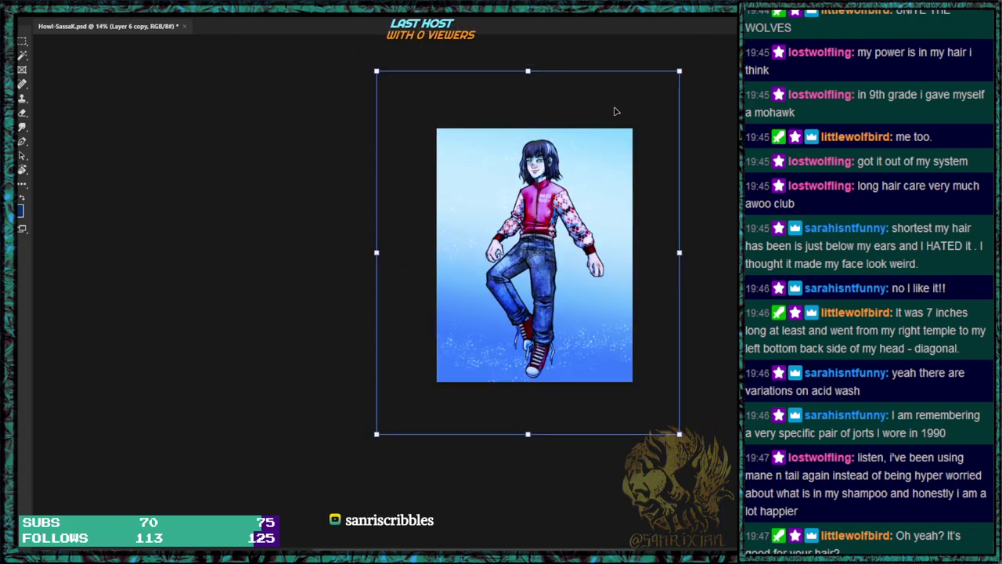
pyautogui.moveTo(679, 70); pyautogui.dragTo(781, 31)
pyautogui.moveTo(645, 247); pyautogui.dragTo(608, 295)
pyautogui.scroll(2, 595, 284)
pyautogui.click(541, 18)
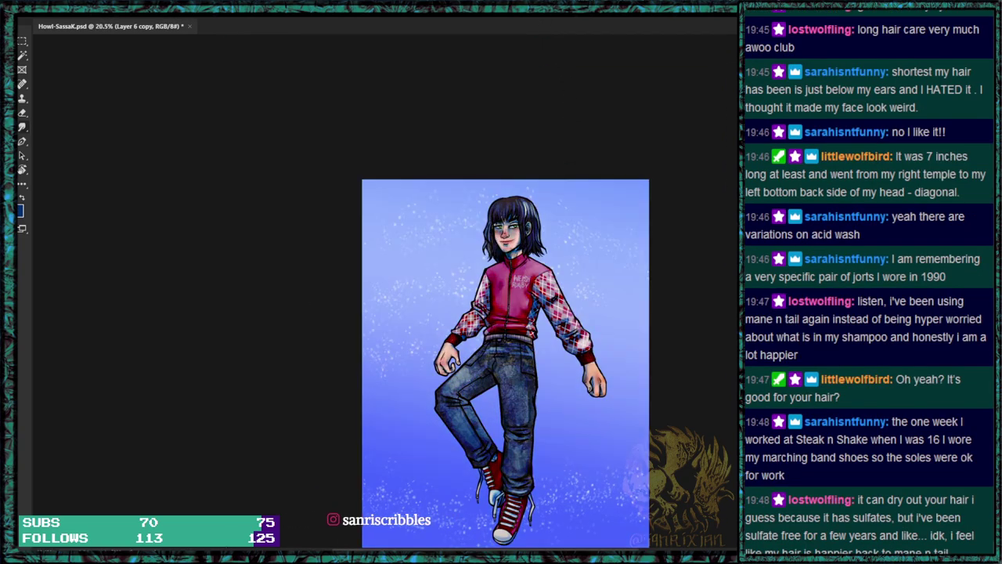
# Add a new layer and paint a thin grey dangling earring below the character's ear.
pyautogui.scroll(5, 668, 330)
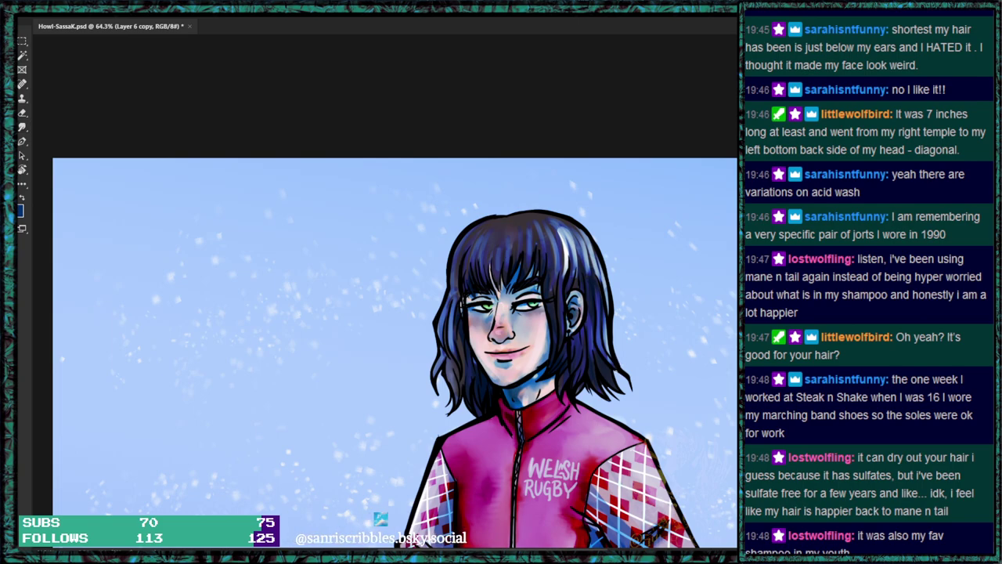
pyautogui.hotkey('ctrl', 'shift', 'alt', 'n')
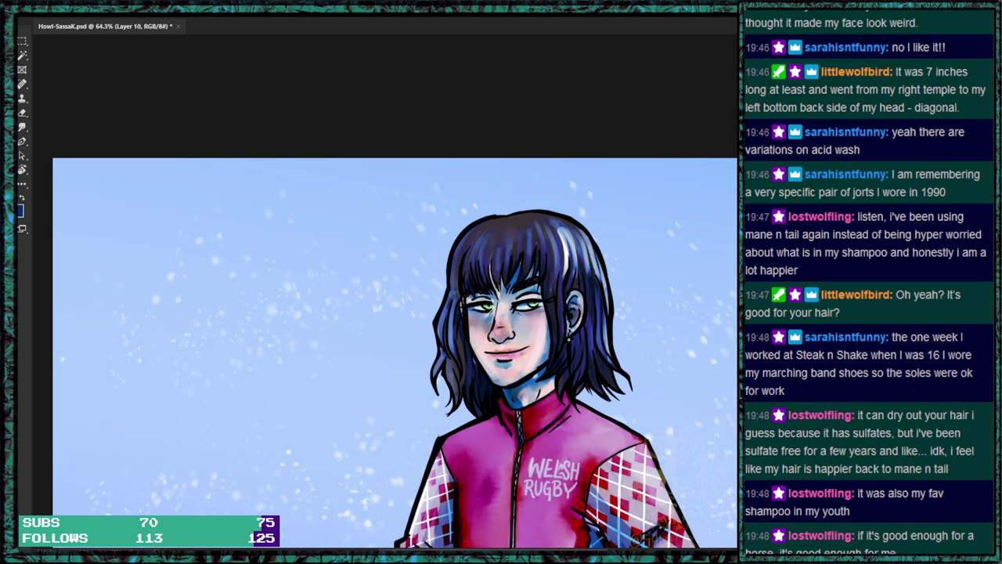
pyautogui.moveTo(570, 342); pyautogui.dragTo(569, 362)
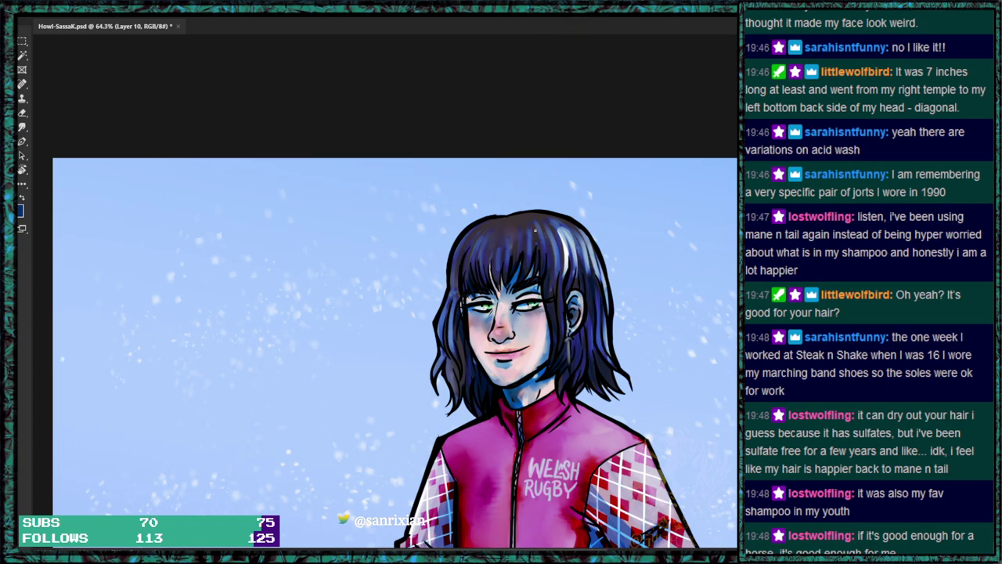
# Search the brush presets for "hard" and choose the Hard Round Pressure Size brush from General Brushes.
pyautogui.click(71, 18)
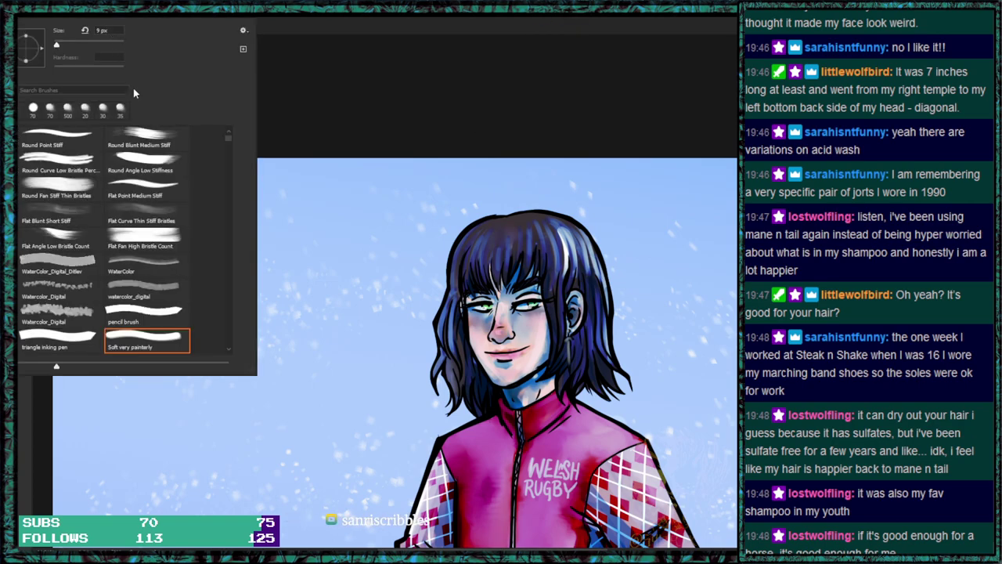
pyautogui.click(118, 88)
pyautogui.write('hard')
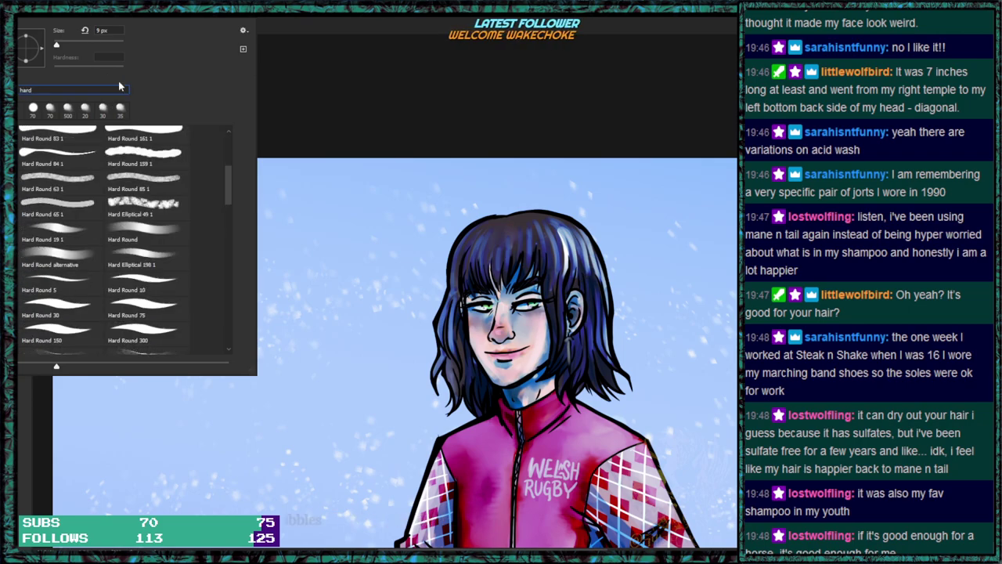
pyautogui.moveTo(226, 166); pyautogui.dragTo(223, 130)
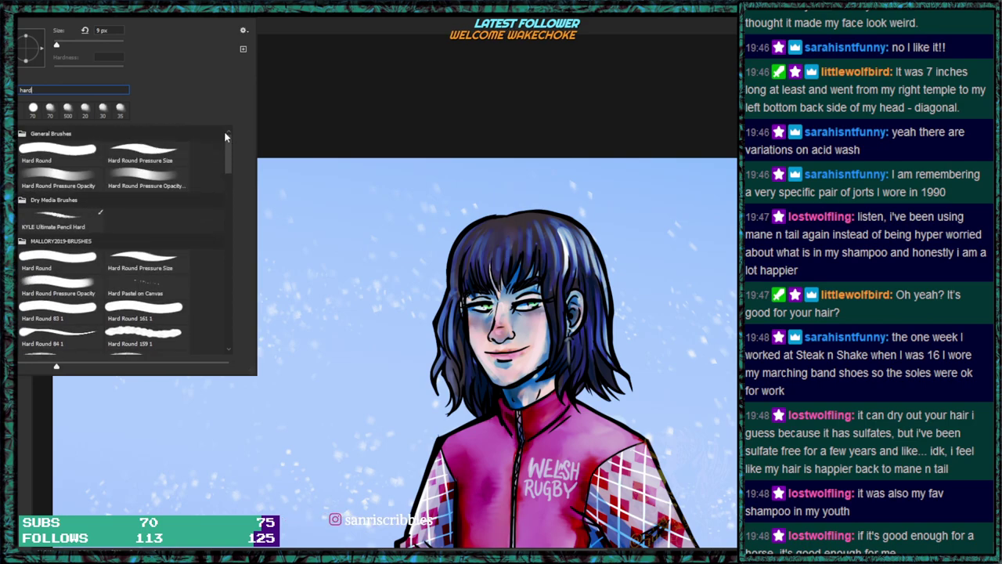
pyautogui.doubleClick(155, 158)
pyautogui.scroll(2, 589, 284)
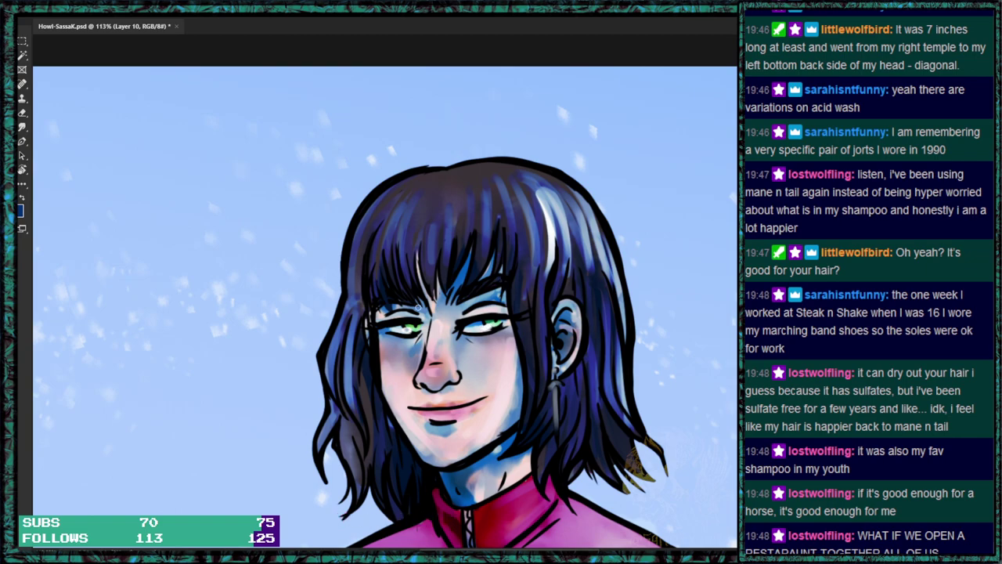
pyautogui.scroll(-3, 500, 284)
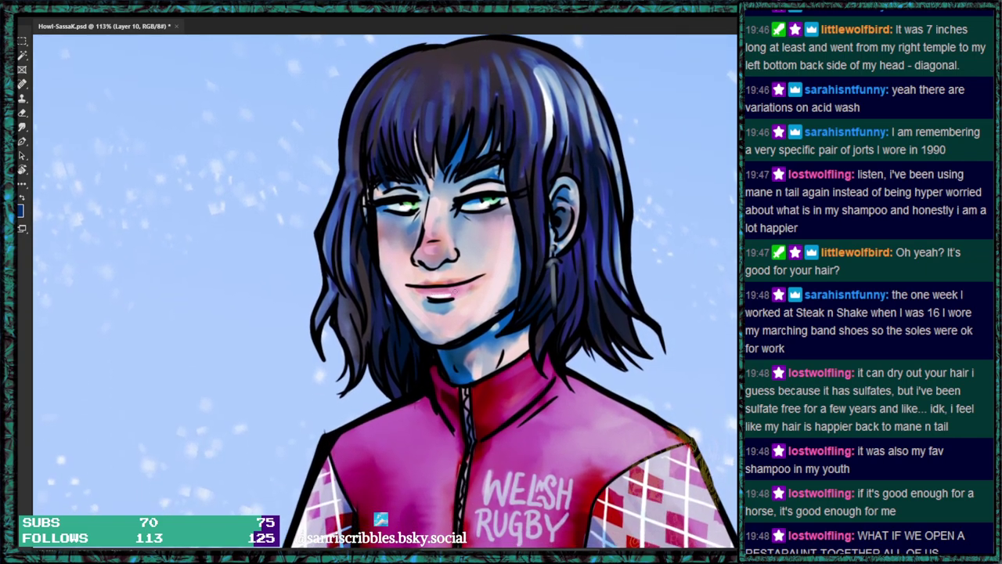
pyautogui.scroll(-4, 504, 245)
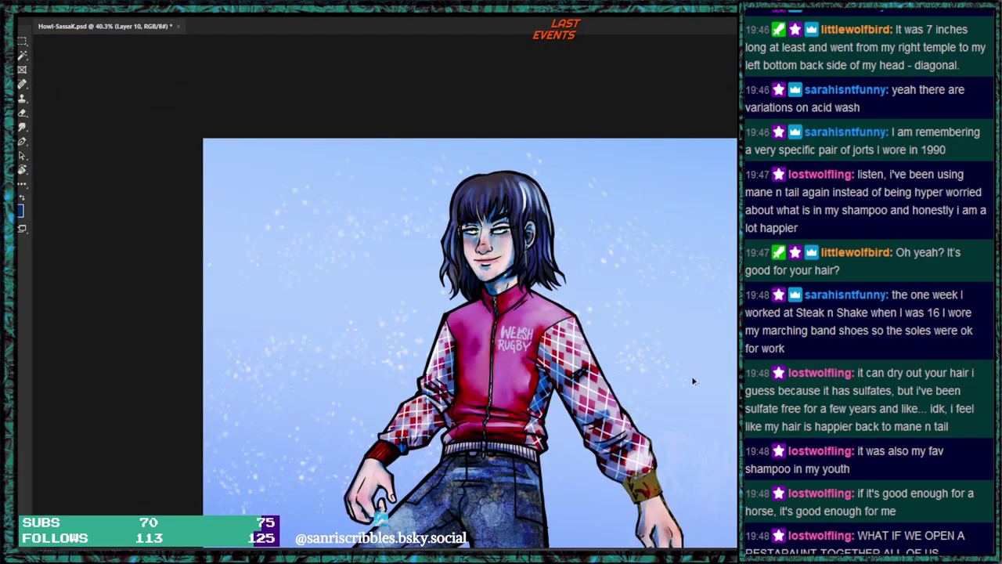
pyautogui.scroll(-3, 691, 361)
pyautogui.scroll(-1, 602, 175)
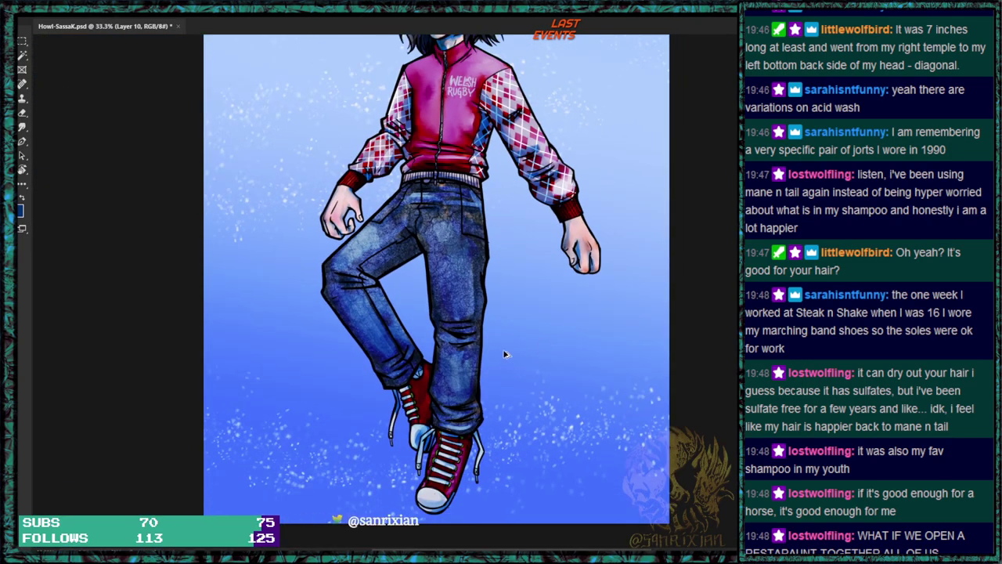
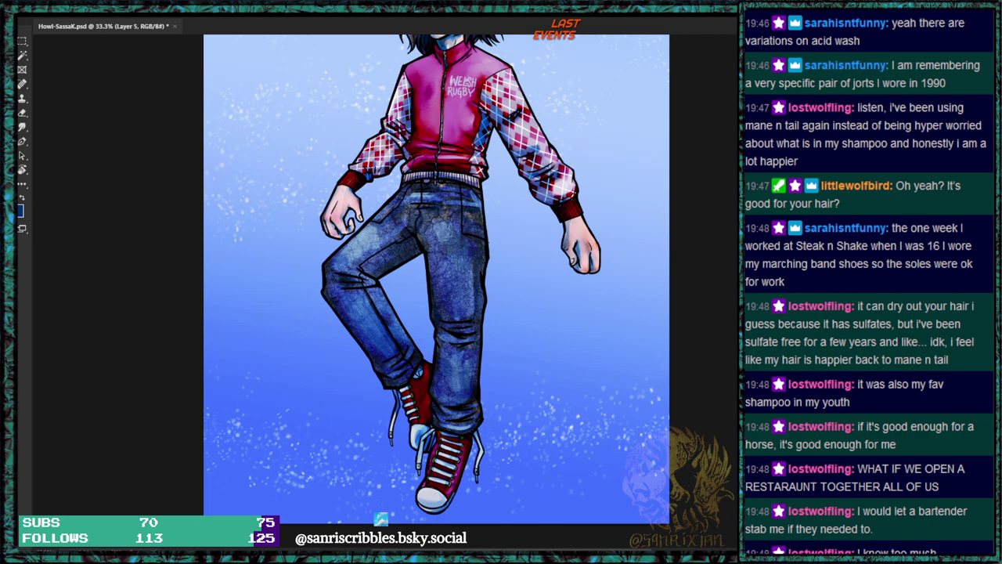
# Toggle the Hue/Saturation 1 adjustment and neighbouring layers to give the jeans a lighter, less saturated denim colour.
pyautogui.hotkey('alt', ']')
pyautogui.hotkey('ctrl', ',')
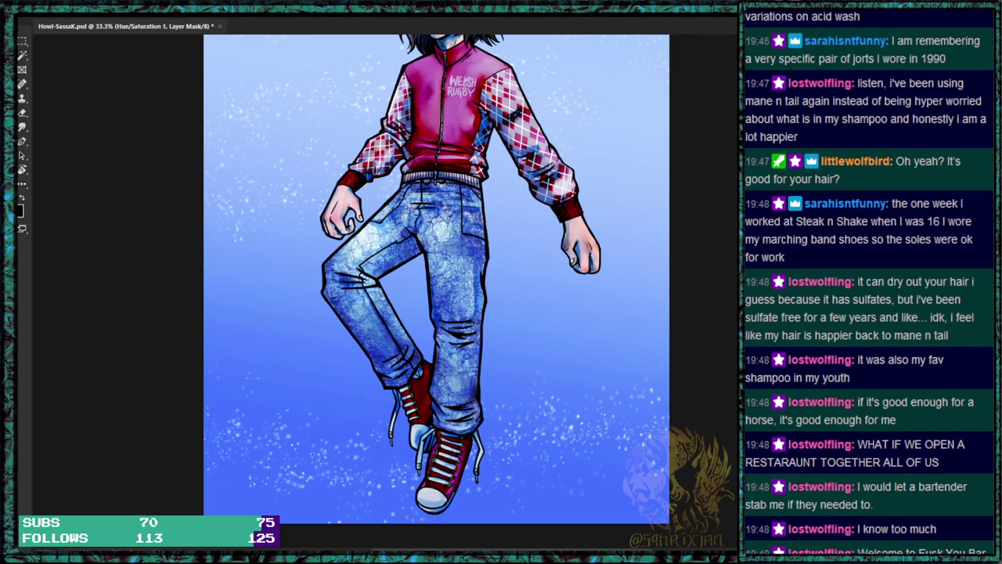
pyautogui.hotkey('ctrl', ',')
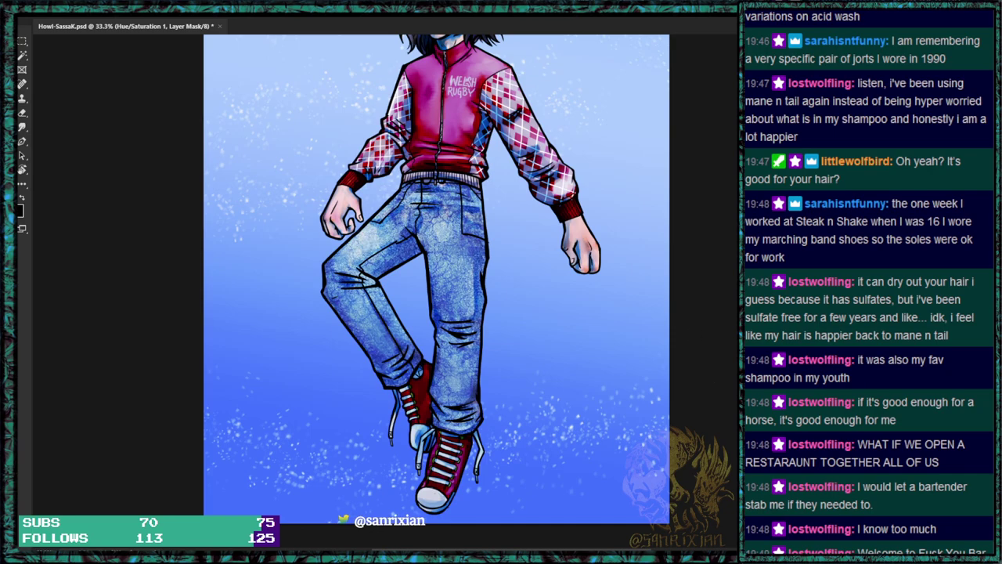
pyautogui.moveTo(592, 237); pyautogui.dragTo(624, 343)
pyautogui.scroll(-1, 617, 329)
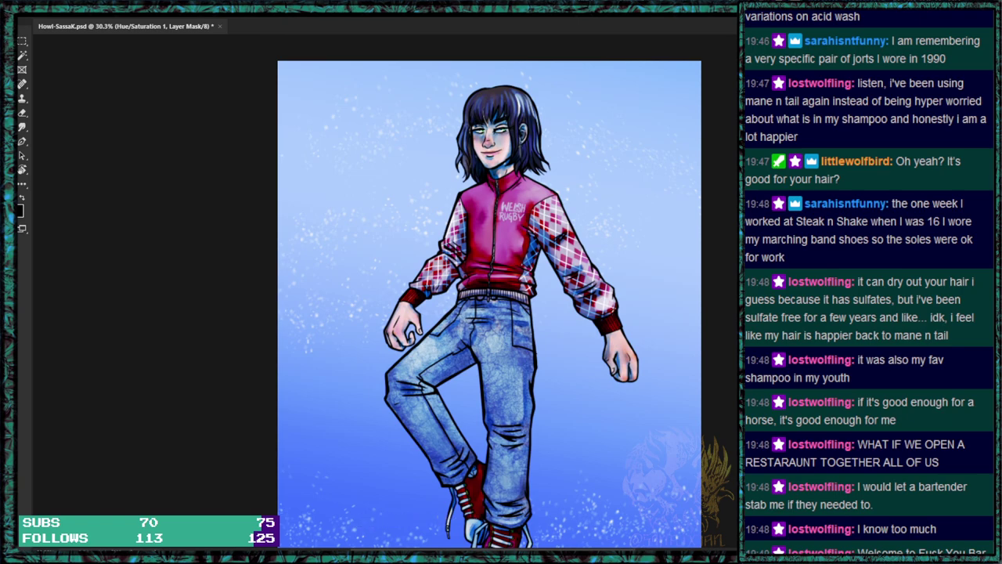
# Switch to Layer 9 and choose the Mid Paint brush by searching the brush presets for "mid".
pyautogui.hotkey('alt', '[')
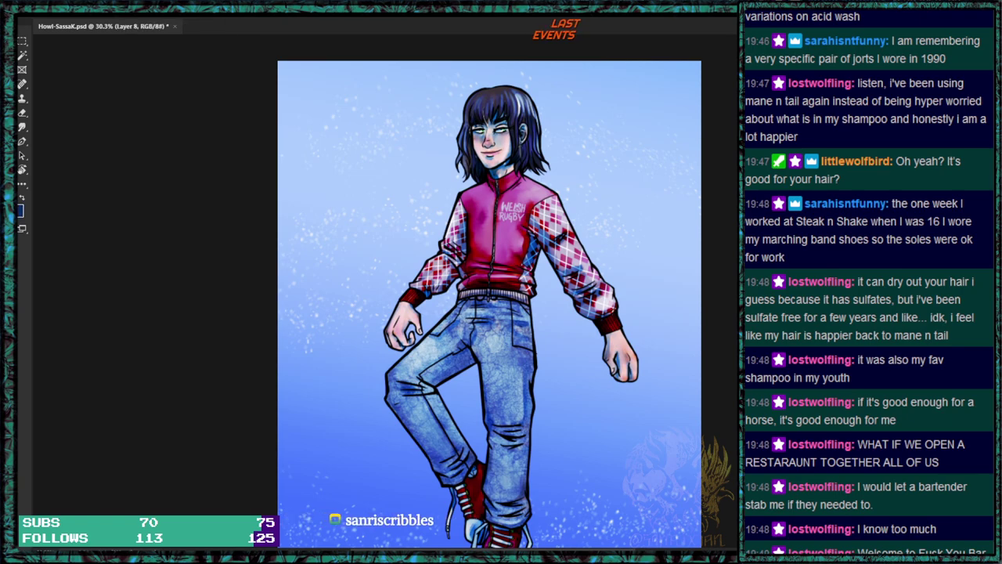
pyautogui.hotkey('ctrl', 'shift', 'alt', 'n')
pyautogui.moveTo(555, 366); pyautogui.dragTo(558, 301)
pyautogui.scroll(4, 539, 339)
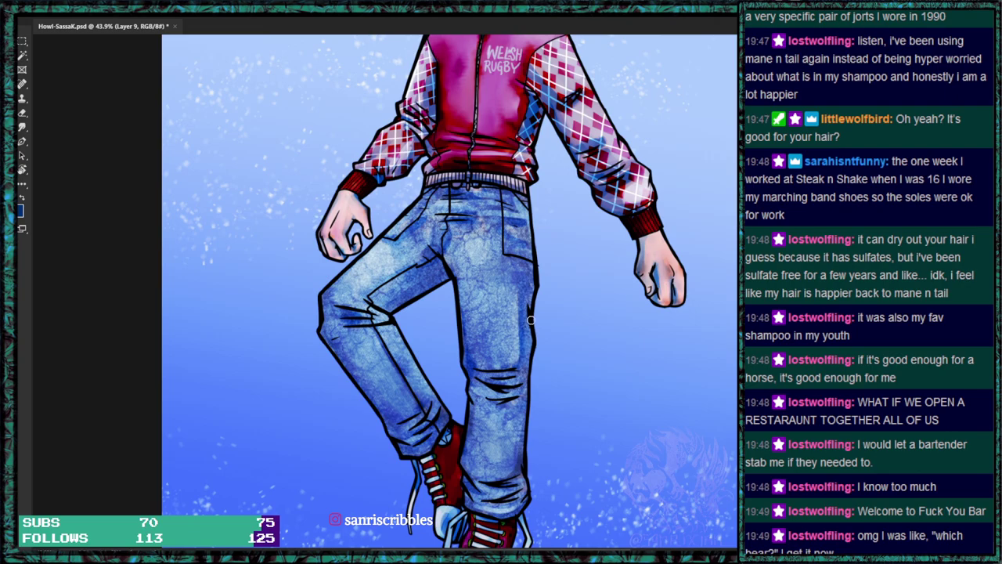
pyautogui.click(94, 18)
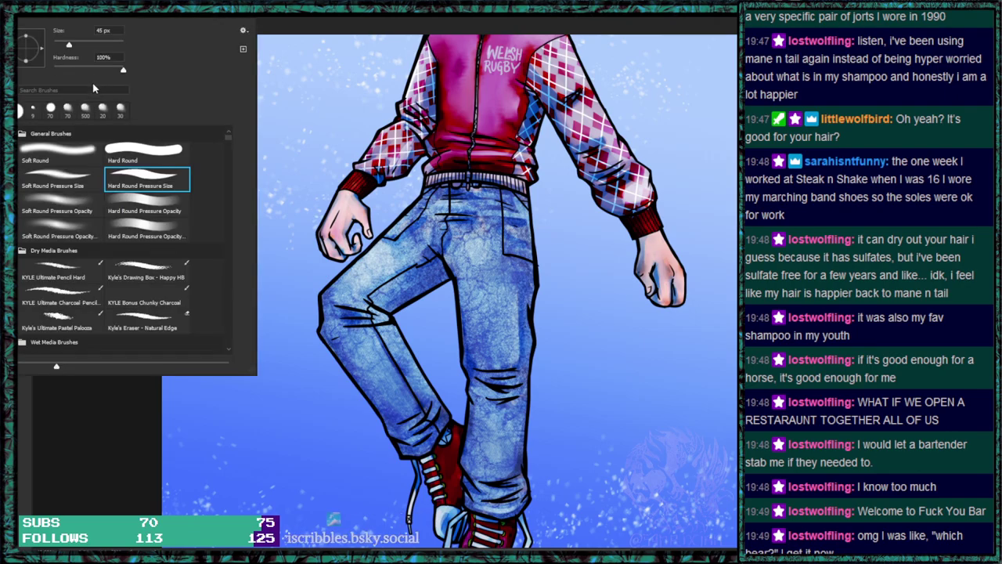
pyautogui.write('mid')
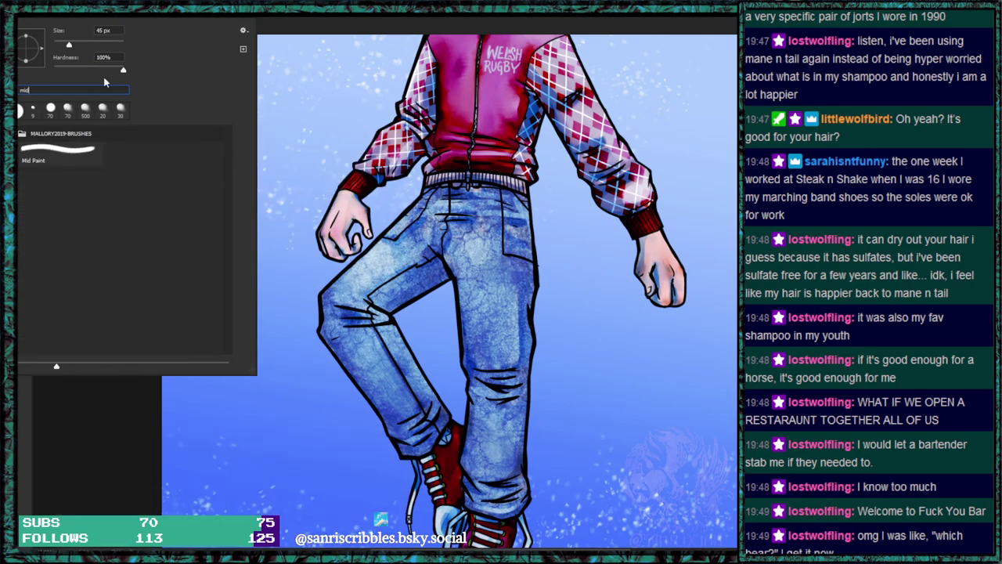
pyautogui.click(63, 155)
pyautogui.click(78, 440)
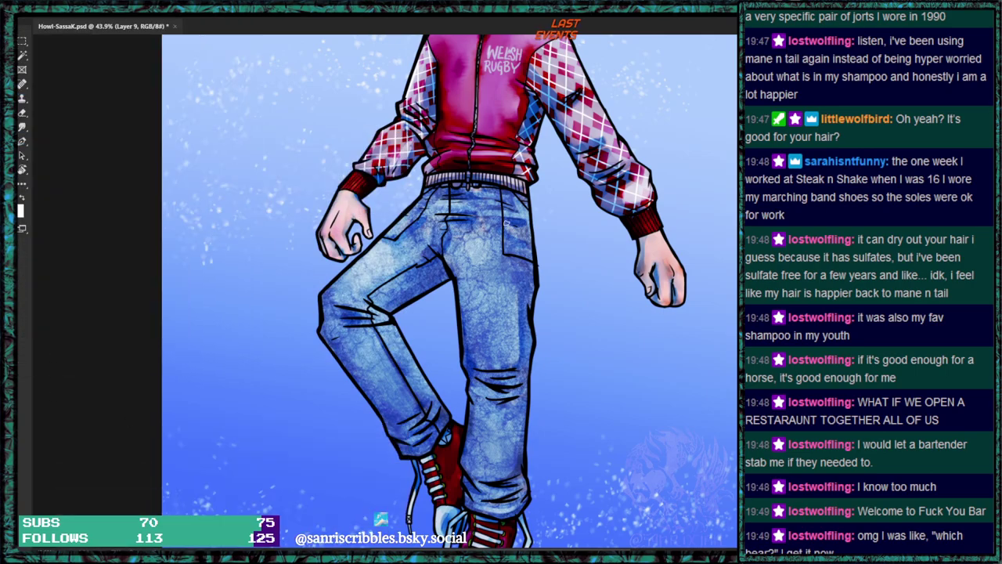
# Paint a blue shadow along the underside of the raised thigh and mask Layer 9 to the figure's outline.
pyautogui.moveTo(371, 294); pyautogui.dragTo(421, 269)
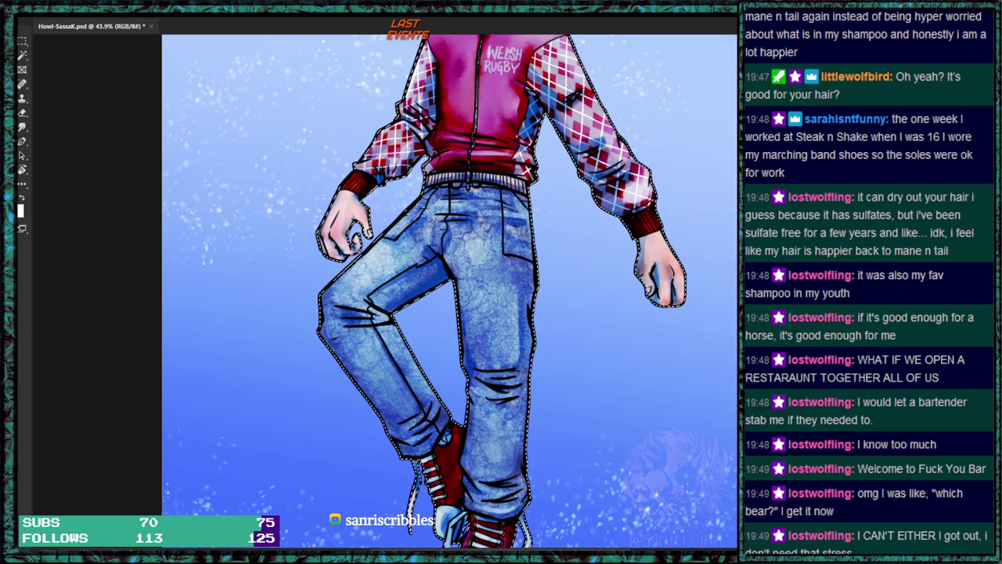
pyautogui.hotkey('ctrl', 'd')
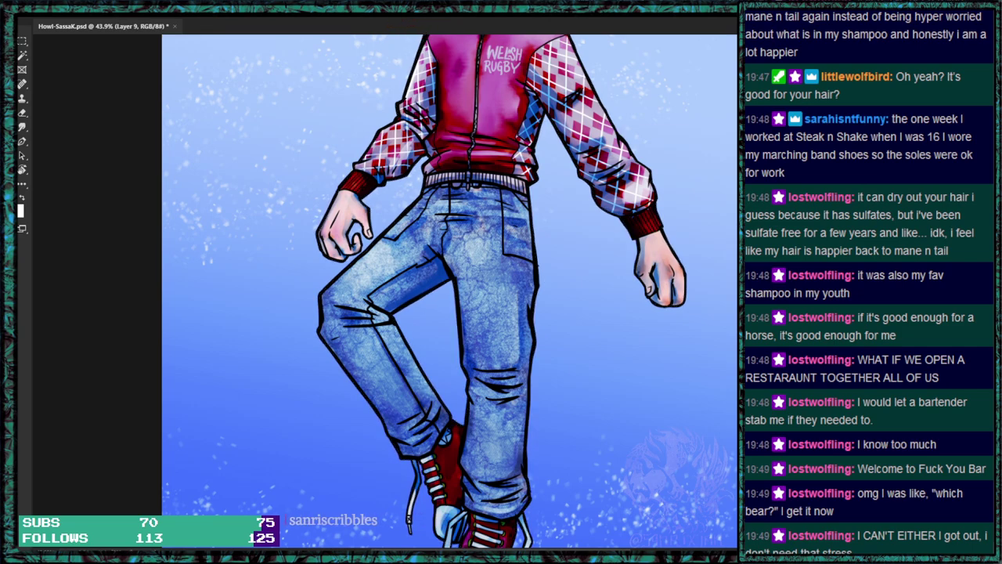
pyautogui.hotkey('ctrl', '\\')
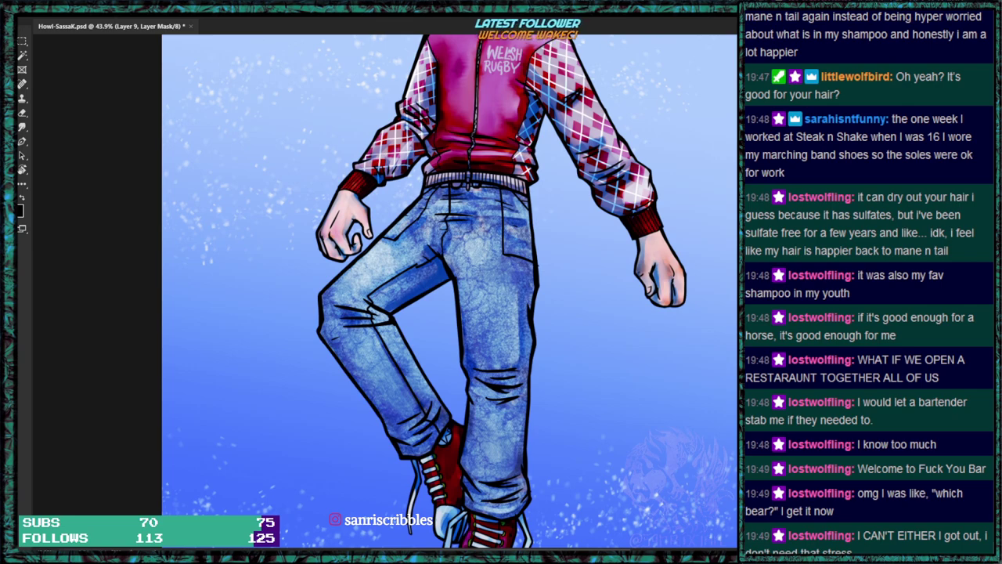
pyautogui.hotkey('ctrl', '2')
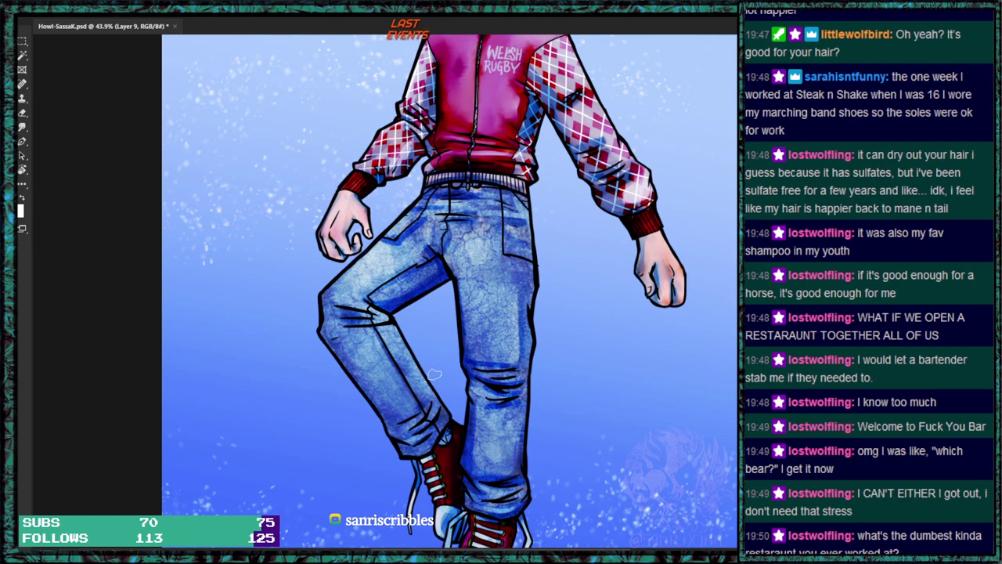
# Paint blue shading on the jeans along the lower legs, below the knees and near the hems.
pyautogui.moveTo(509, 441); pyautogui.dragTo(495, 275)
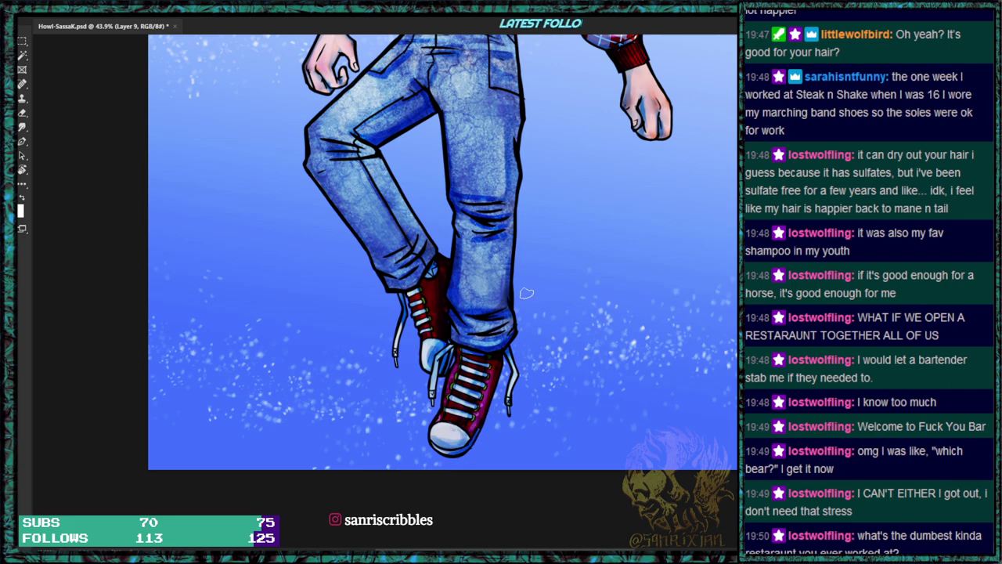
pyautogui.moveTo(372, 252)
pyautogui.mouseDown()
pyautogui.moveTo(403, 244)
pyautogui.moveTo(391, 212)
pyautogui.moveTo(361, 238)
pyautogui.moveTo(325, 179)
pyautogui.moveTo(372, 246)
pyautogui.moveTo(328, 181)
pyautogui.moveTo(404, 259)
pyautogui.moveTo(390, 273)
pyautogui.moveTo(424, 255)
pyautogui.mouseUp()
pyautogui.moveTo(419, 189); pyautogui.dragTo(451, 326)
pyautogui.moveTo(357, 282); pyautogui.dragTo(338, 305)
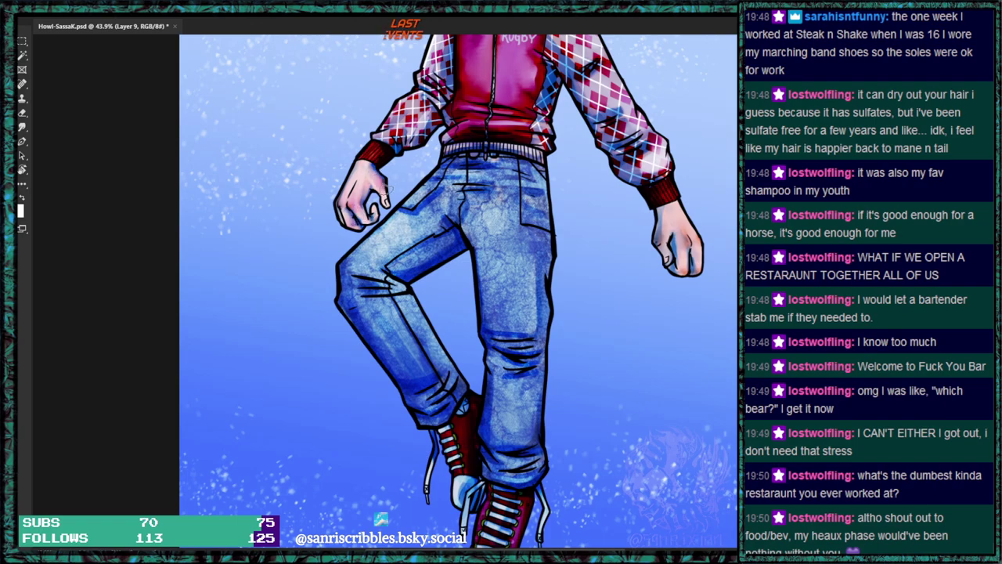
# Deepen the shading across the jacket's lower body, and undo the last stroke near the hand and cuff.
pyautogui.moveTo(462, 75); pyautogui.dragTo(434, 186)
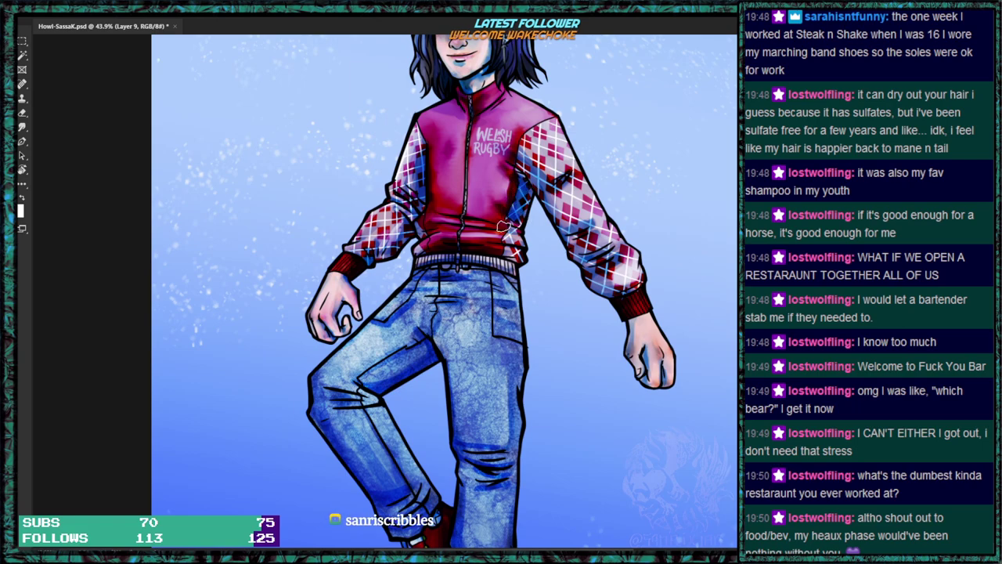
pyautogui.moveTo(447, 228); pyautogui.dragTo(492, 233)
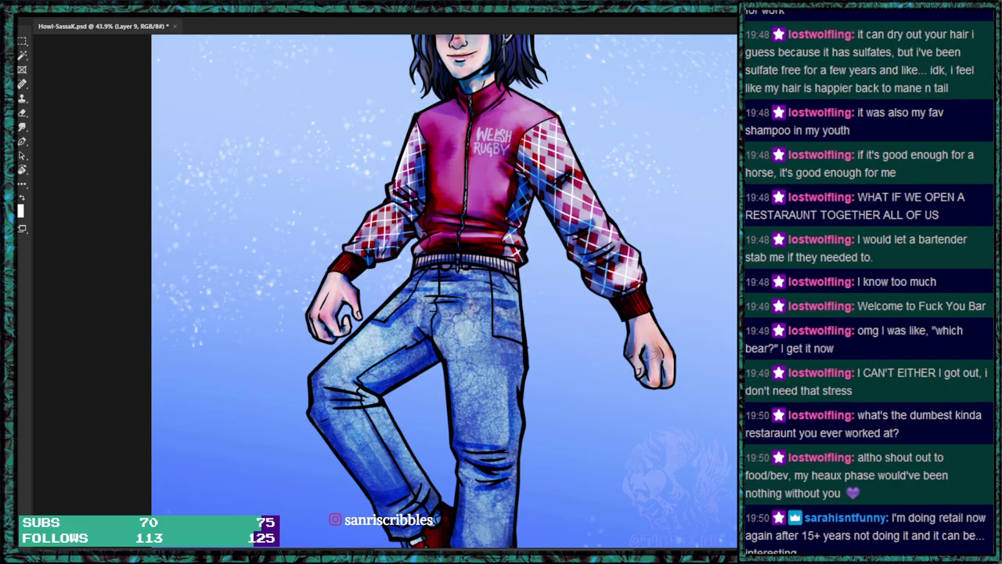
pyautogui.moveTo(504, 195); pyautogui.dragTo(512, 388)
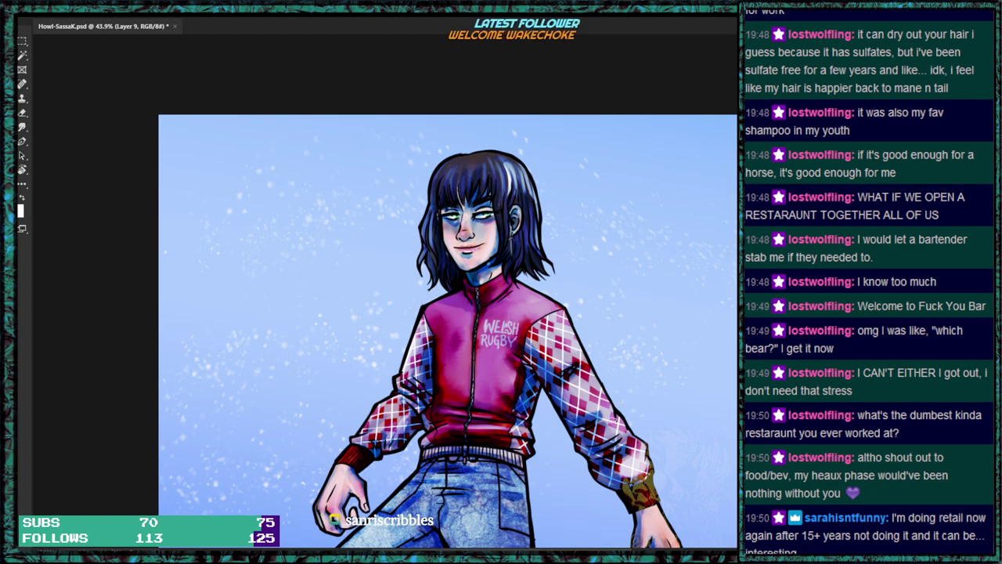
pyautogui.moveTo(655, 435); pyautogui.dragTo(632, 277)
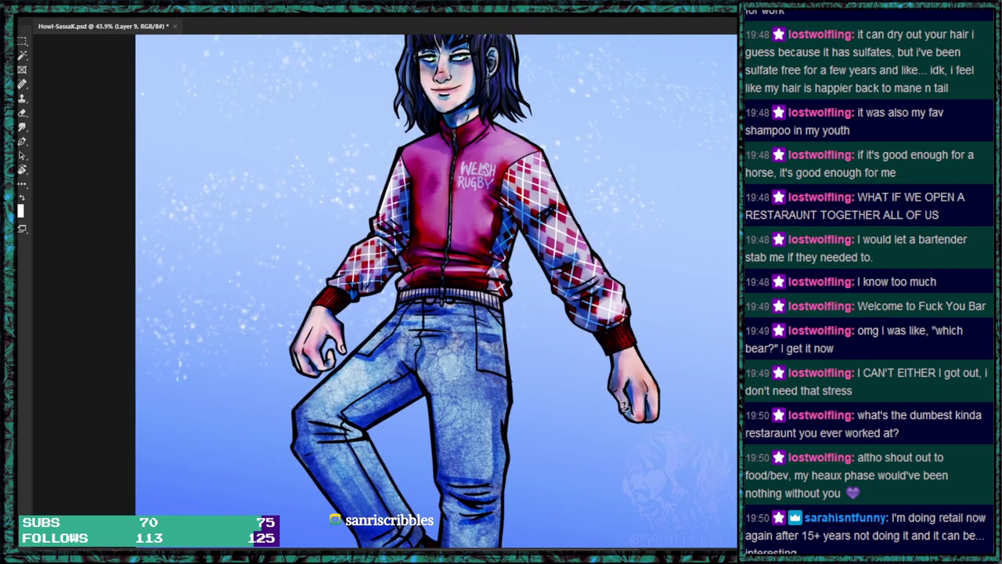
pyautogui.moveTo(616, 355)
pyautogui.mouseDown()
pyautogui.moveTo(630, 385)
pyautogui.moveTo(653, 388)
pyautogui.mouseUp()
pyautogui.hotkey('ctrl', 'z')
pyautogui.scroll(5, 572, 310)
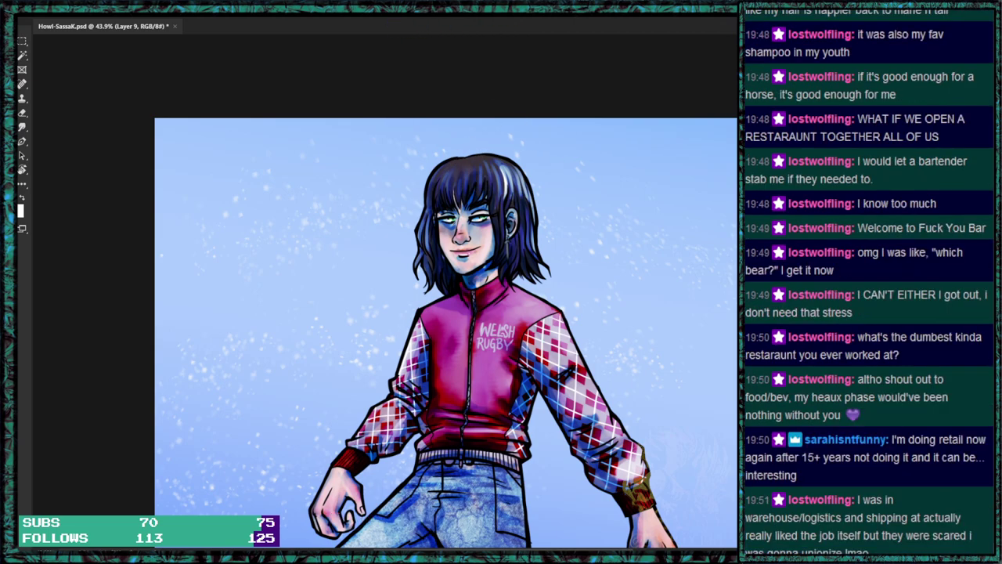
# Add a new layer, fill it with turquoise at 100% opacity and raise it above the figure's line art.
pyautogui.hotkey('ctrl', 'shift', 'alt', 'n')
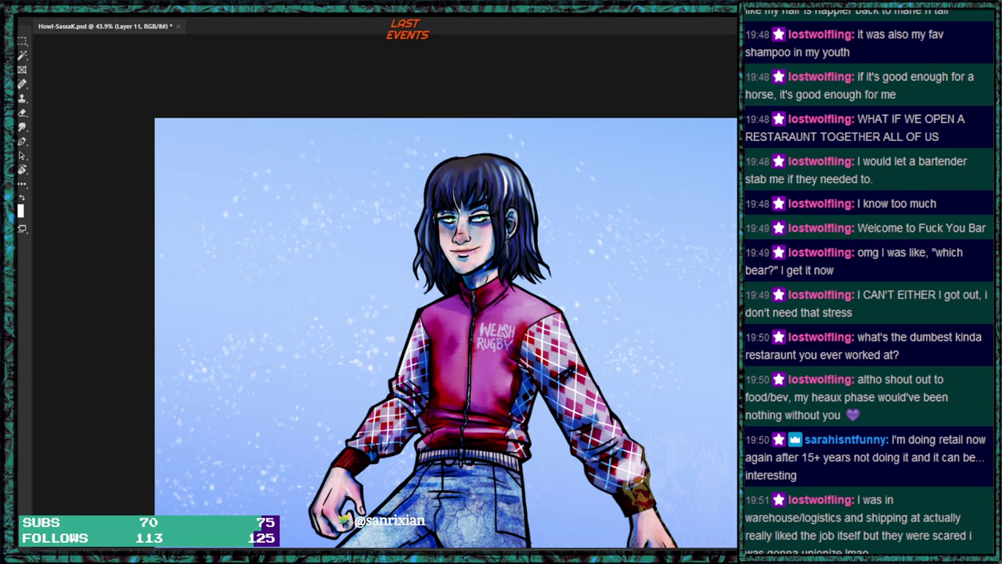
pyautogui.hotkey('shift', 'F5')
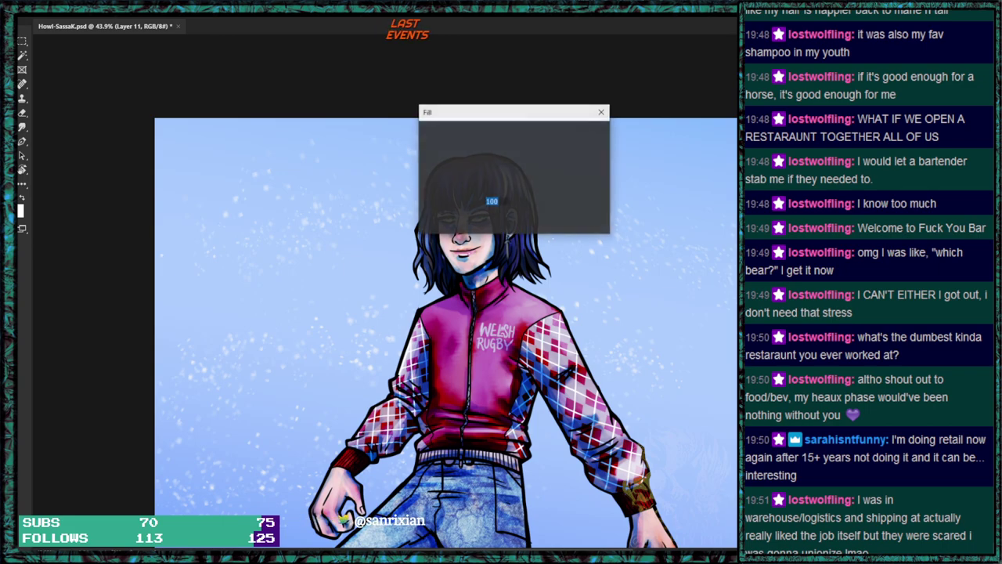
pyautogui.press('Return')
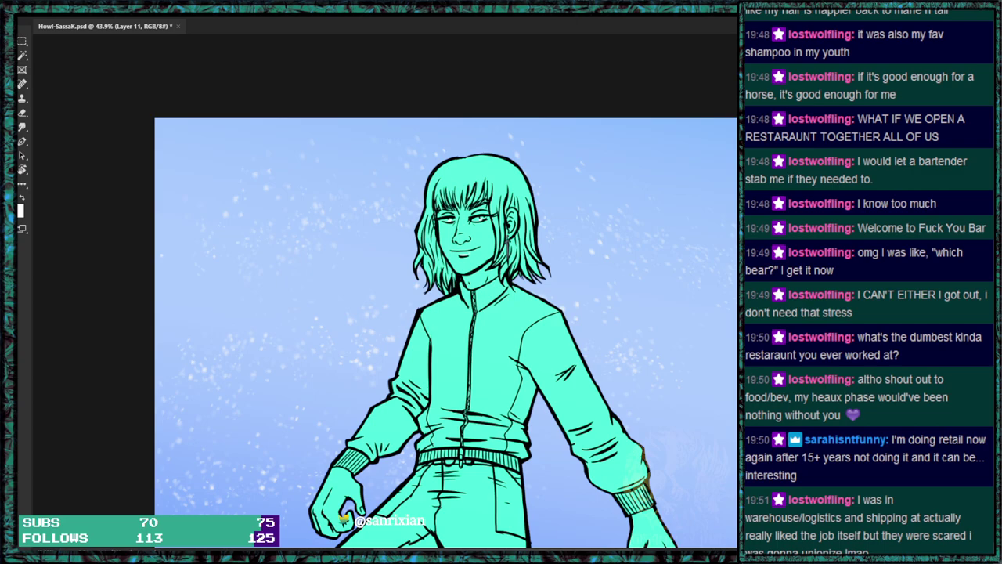
pyautogui.hotkey('ctrl', ']')
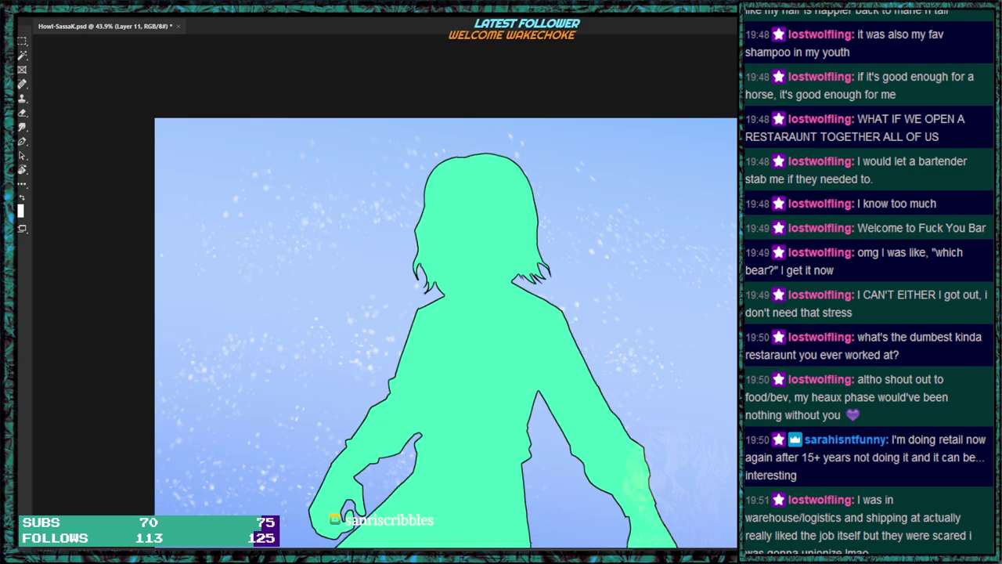
# Extend the turquoise layer over the whole picture and try blend modes until it gives a soft light-blue tint.
pyautogui.hotkey('shift', 'alt', 'o')
pyautogui.hotkey('ctrl', ',')
pyautogui.hotkey('ctrl', ',')
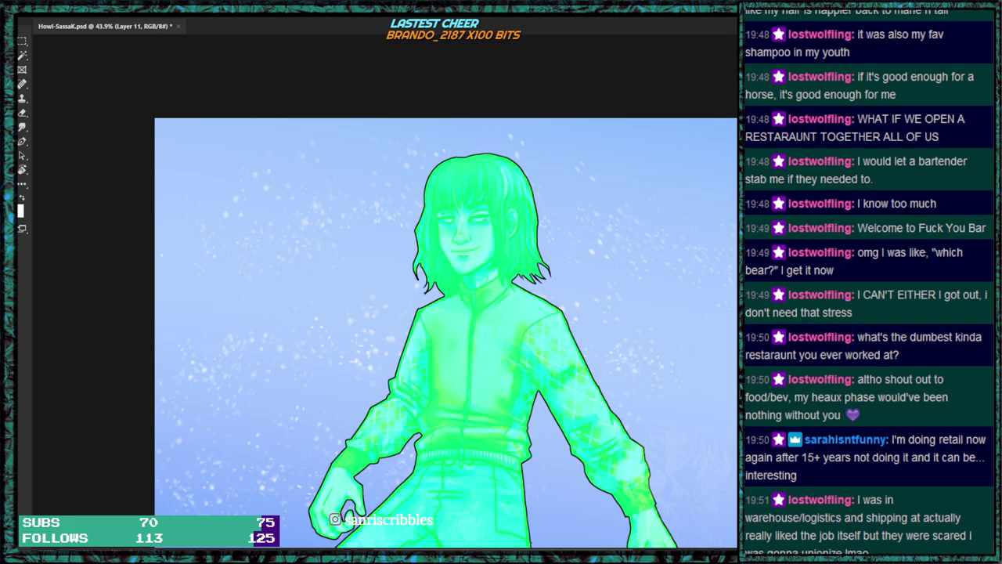
pyautogui.moveTo(547, 355); pyautogui.dragTo(515, 192)
pyautogui.press('ctrl+\\')
pyautogui.hotkey('ctrl', 'z')
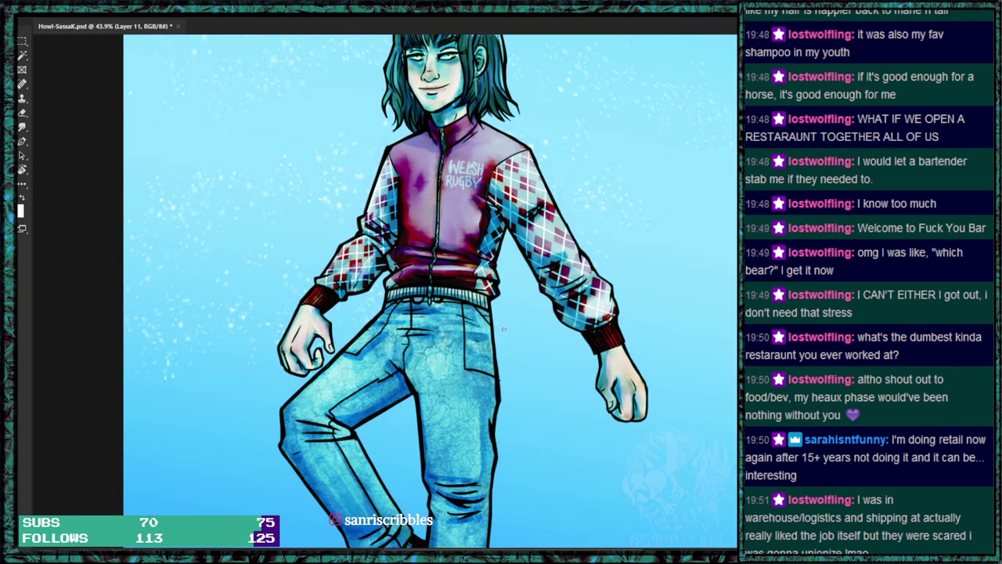
pyautogui.scroll(-3, 500, 314)
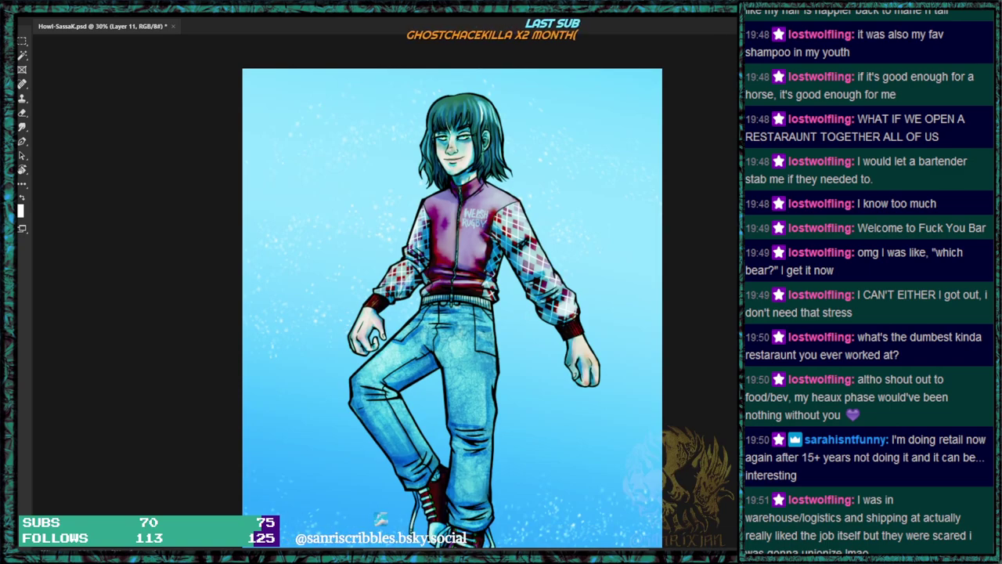
pyautogui.hotkey('ctrl', 'z')
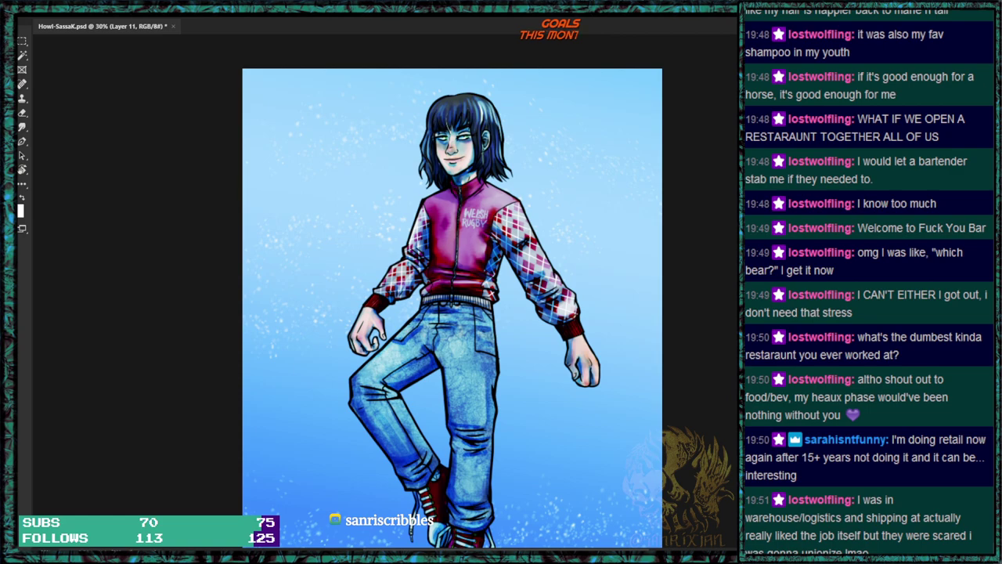
pyautogui.click(27, 11)
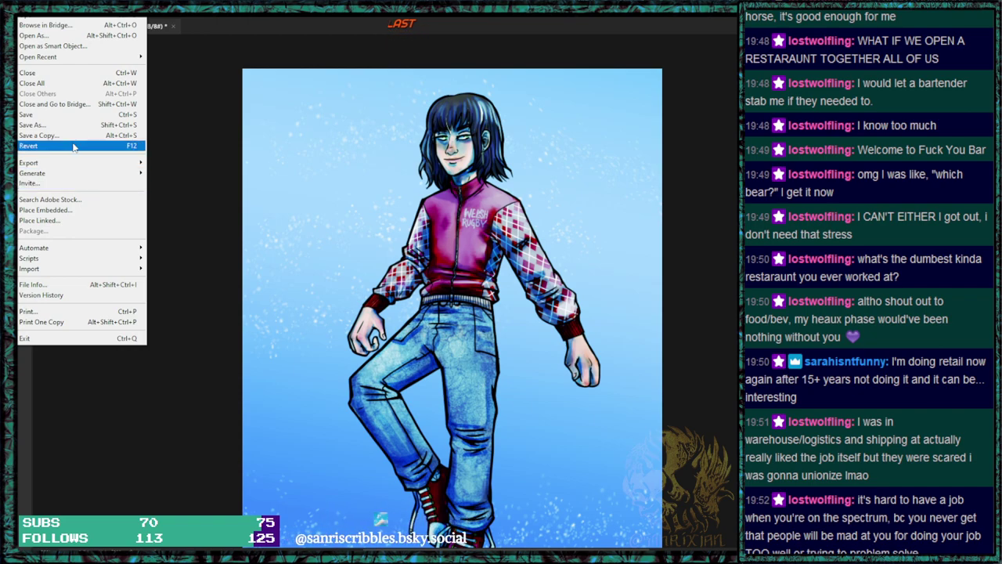
pyautogui.moveTo(97, 12)
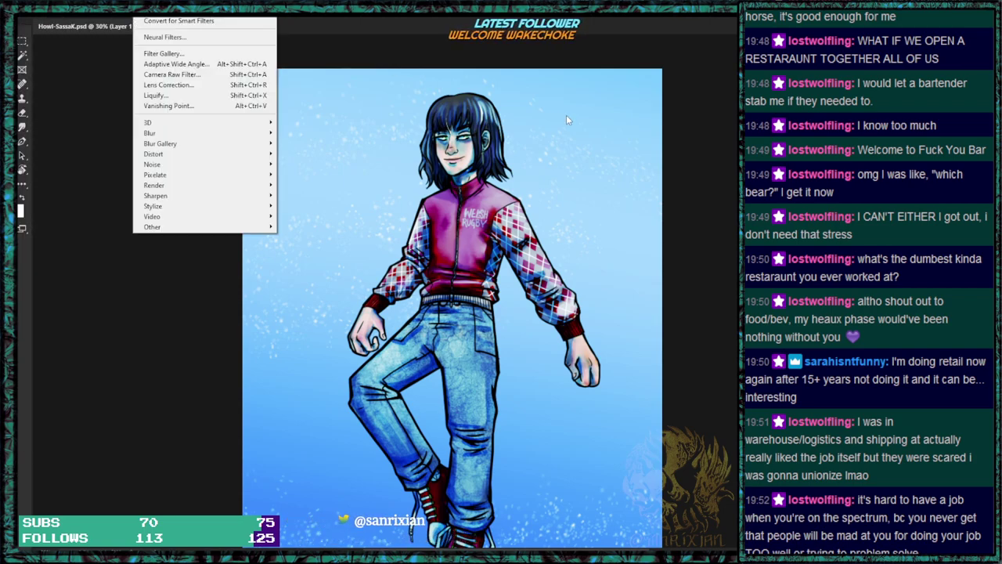
pyautogui.press('Escape')
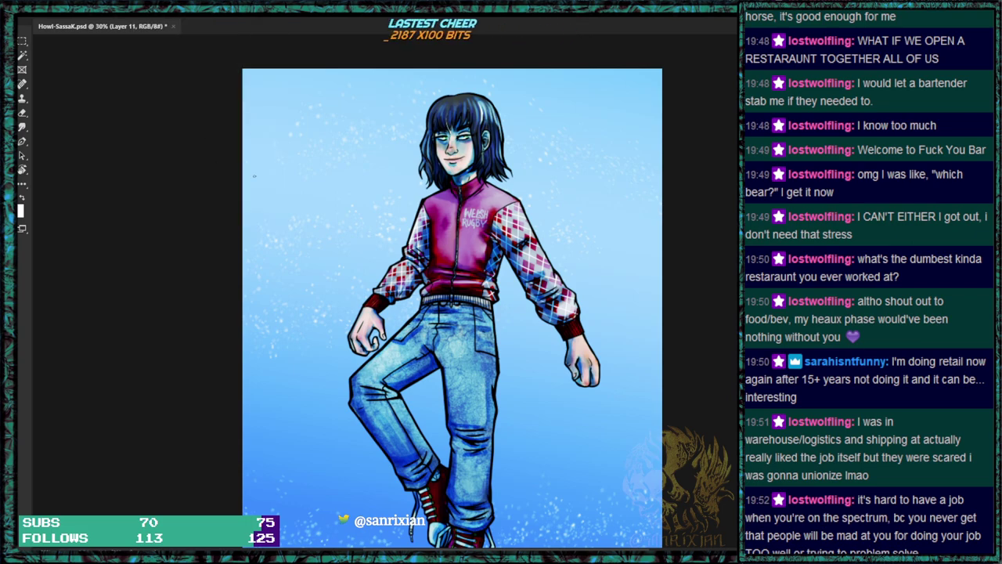
# Refill the tint layer with the foreground colour at 100% opacity in Normal mode to give the artwork a violet cast.
pyautogui.hotkey('shift', 'F5')
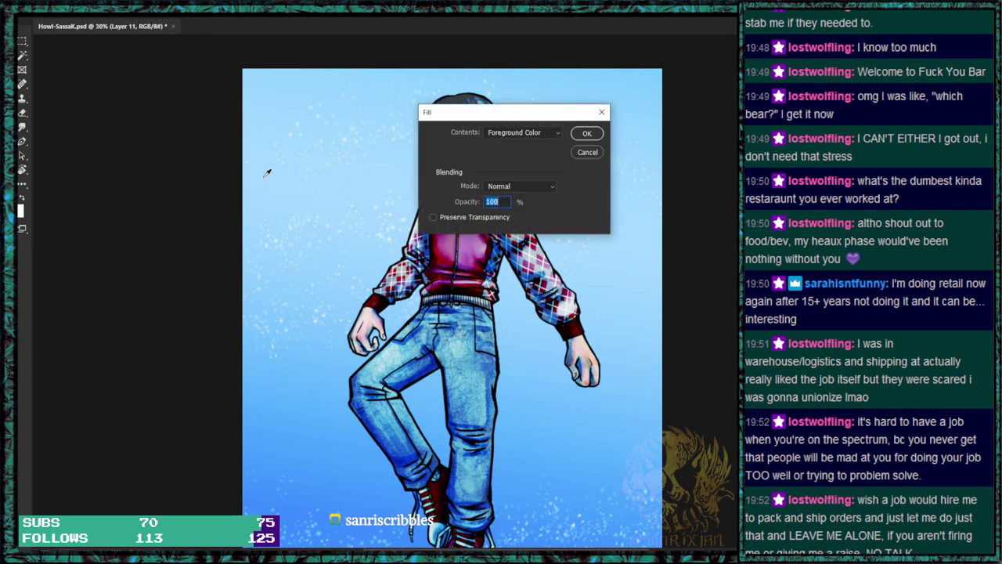
pyautogui.press('Return')
pyautogui.moveTo(387, 225); pyautogui.dragTo(389, 200)
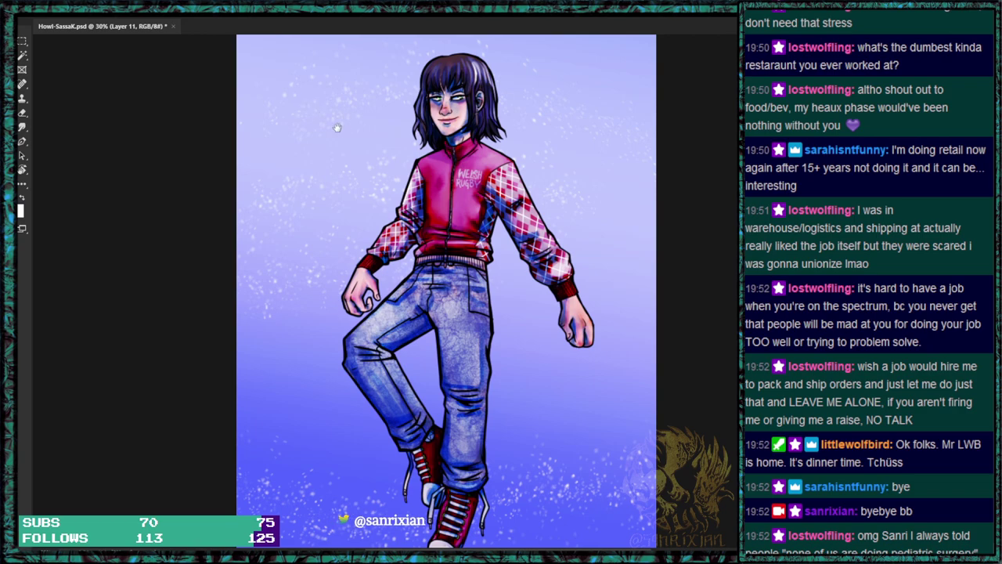
pyautogui.scroll(2, 339, 159)
pyautogui.scroll(-2, 339, 156)
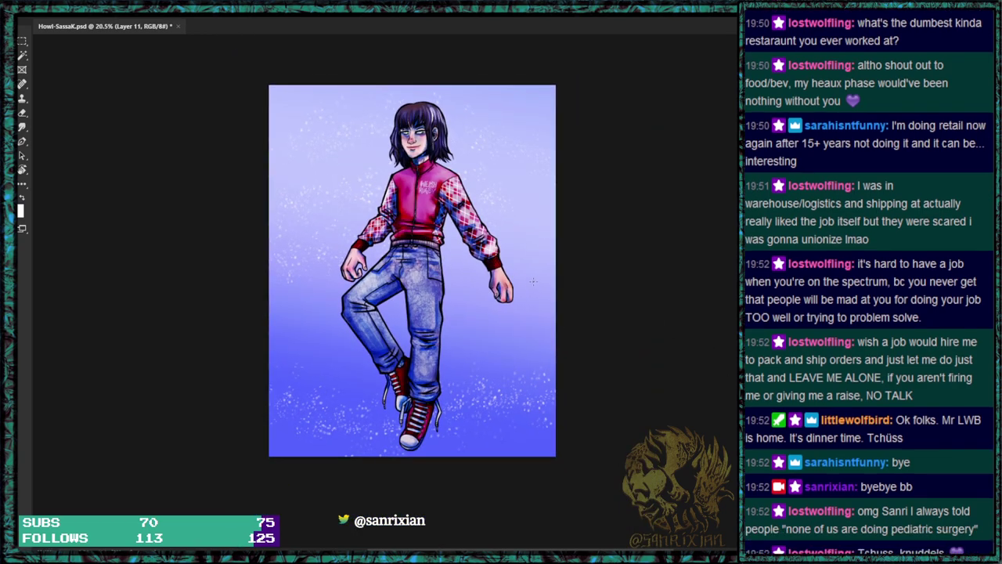
pyautogui.scroll(5, 382, 92)
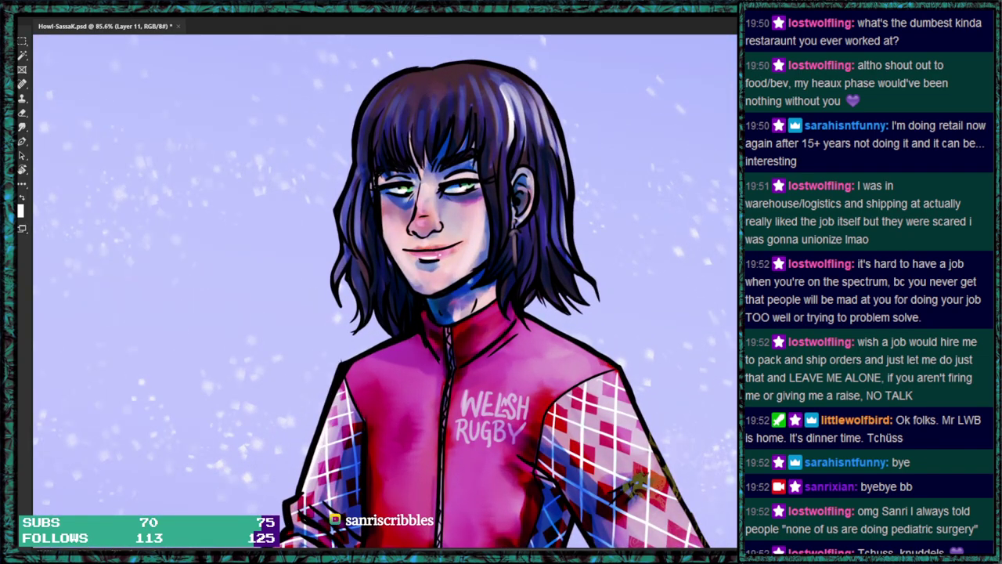
# Add a new layer and stamp freckles across the nose and cheeks with the skin_dots brush.
pyautogui.hotkey('ctrl', 'shift', 'alt', 'n')
pyautogui.rightClick(73, 24)
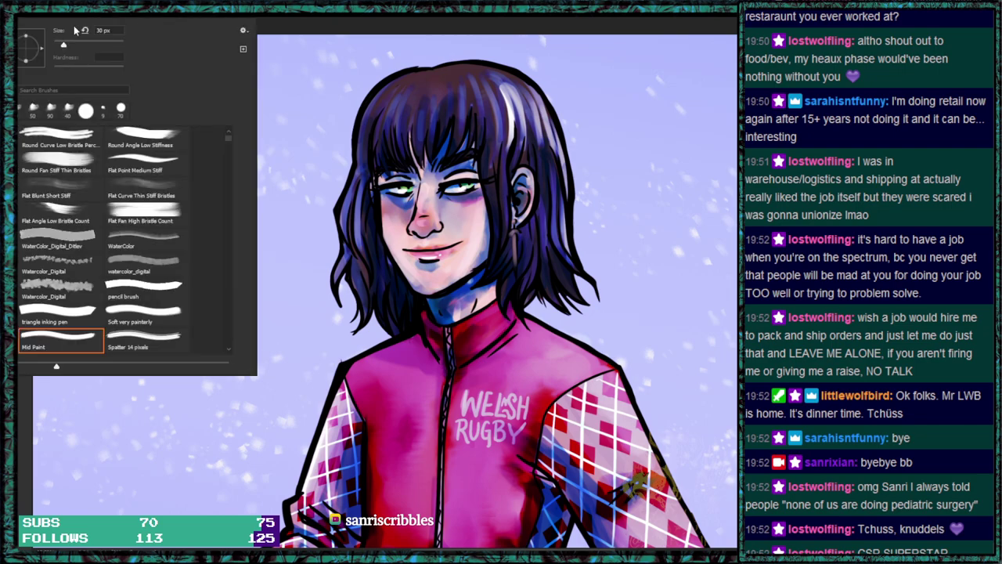
pyautogui.write('dots')
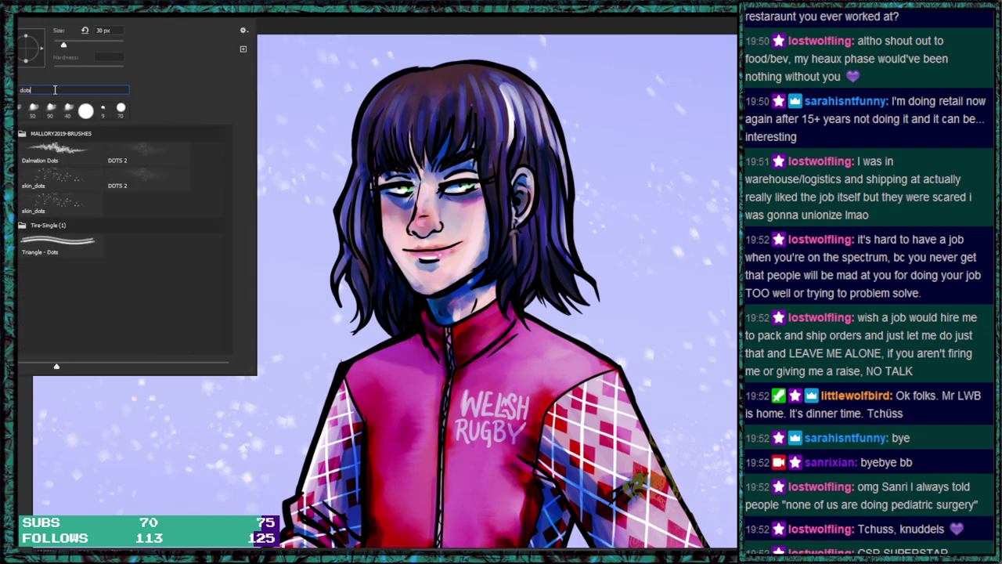
pyautogui.click(36, 178)
pyautogui.click(530, 28)
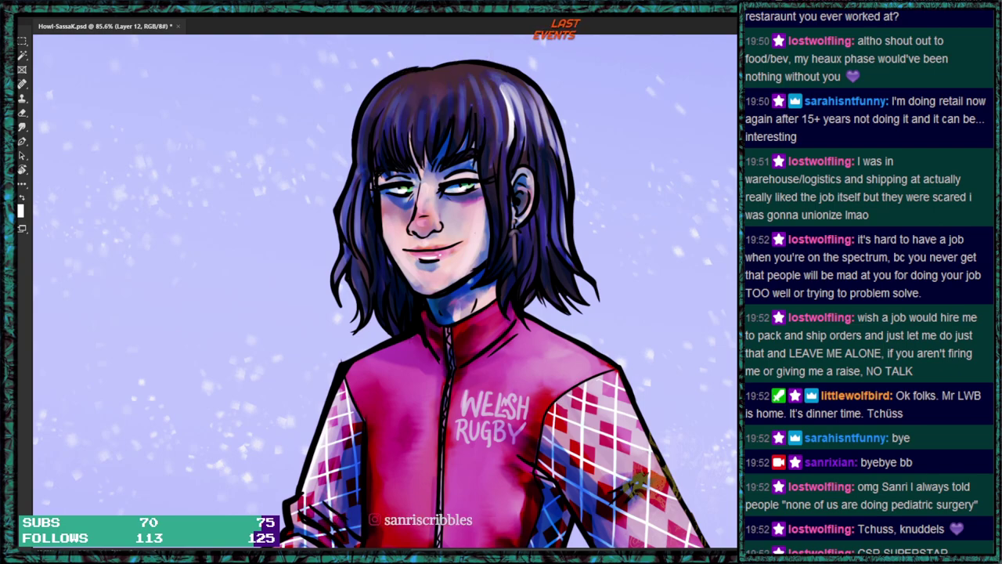
pyautogui.click(398, 225)
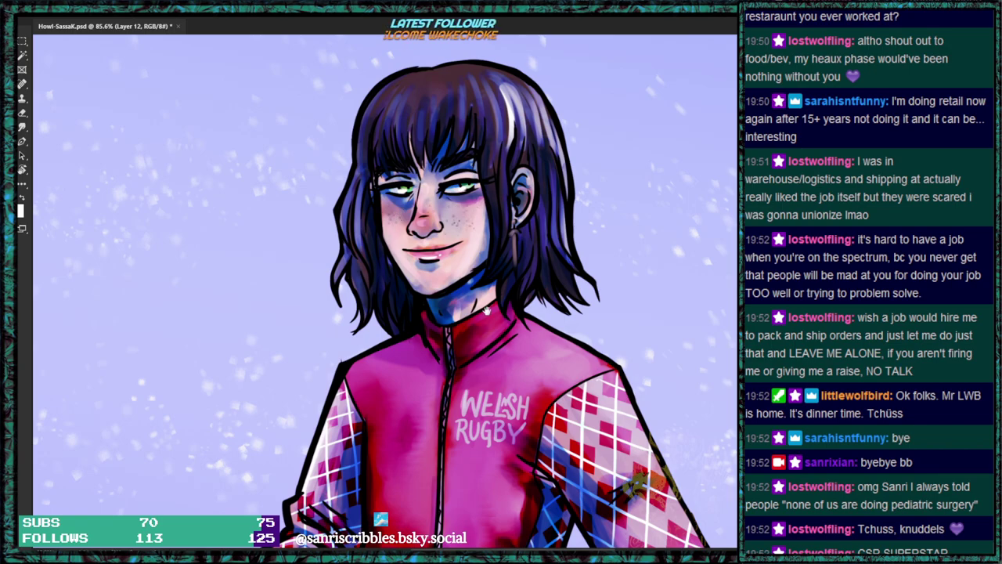
# Stamp freckles on the backs of both hands and erase the surplus dots.
pyautogui.scroll(-10, 548, 164)
pyautogui.moveTo(597, 174); pyautogui.dragTo(628, 174)
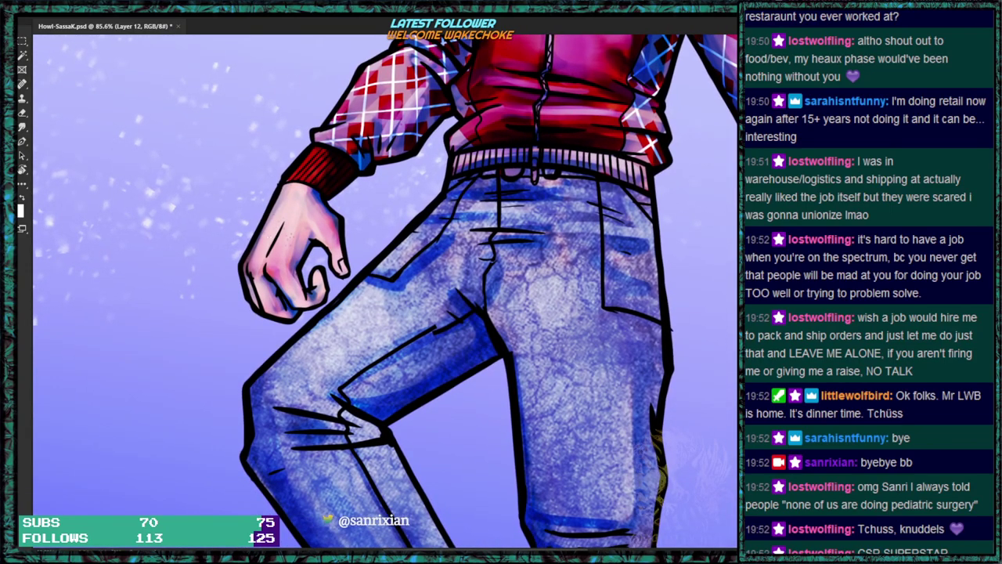
pyautogui.click(266, 244)
pyautogui.moveTo(651, 327); pyautogui.dragTo(458, 388)
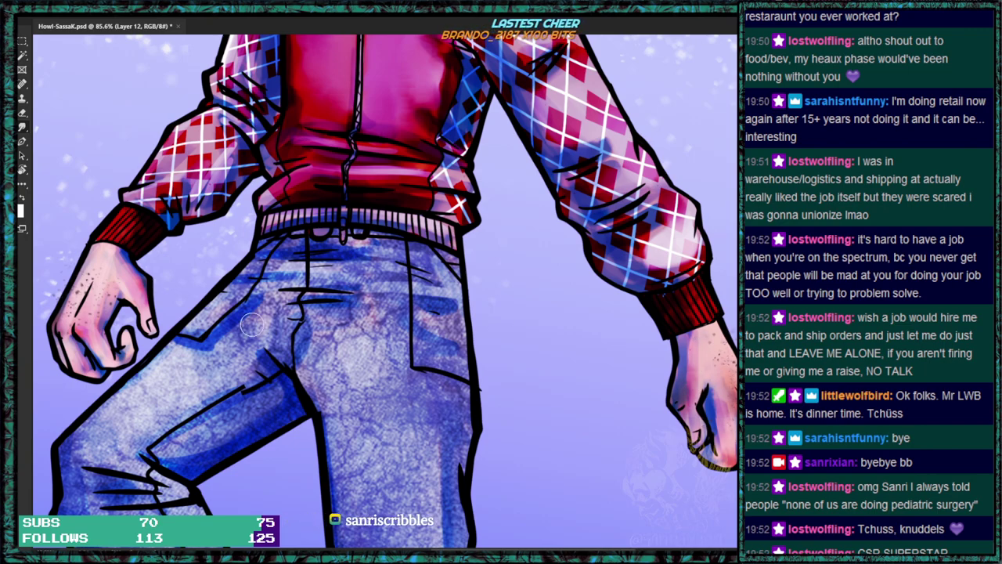
pyautogui.press('e')
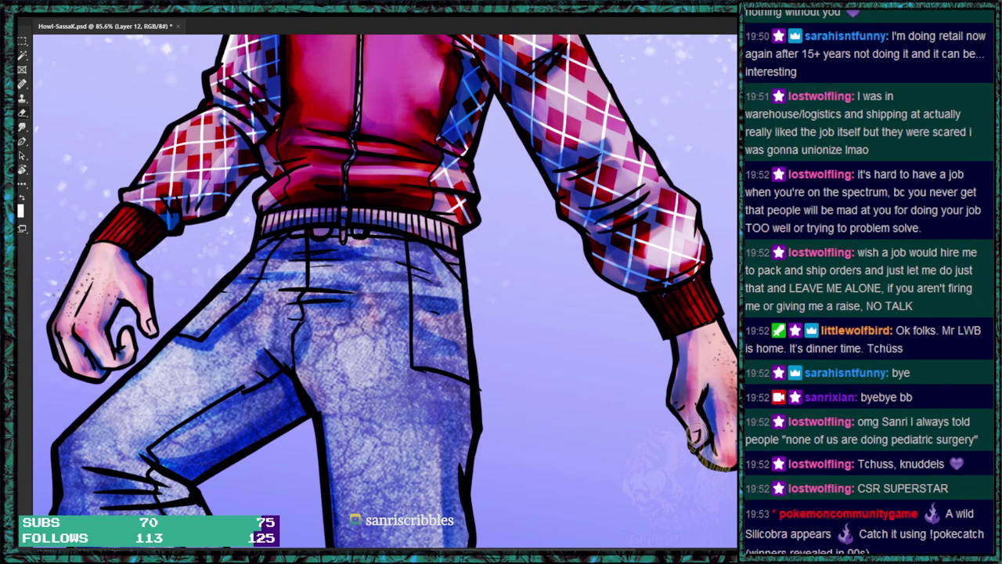
pyautogui.moveTo(424, 343); pyautogui.dragTo(681, 412)
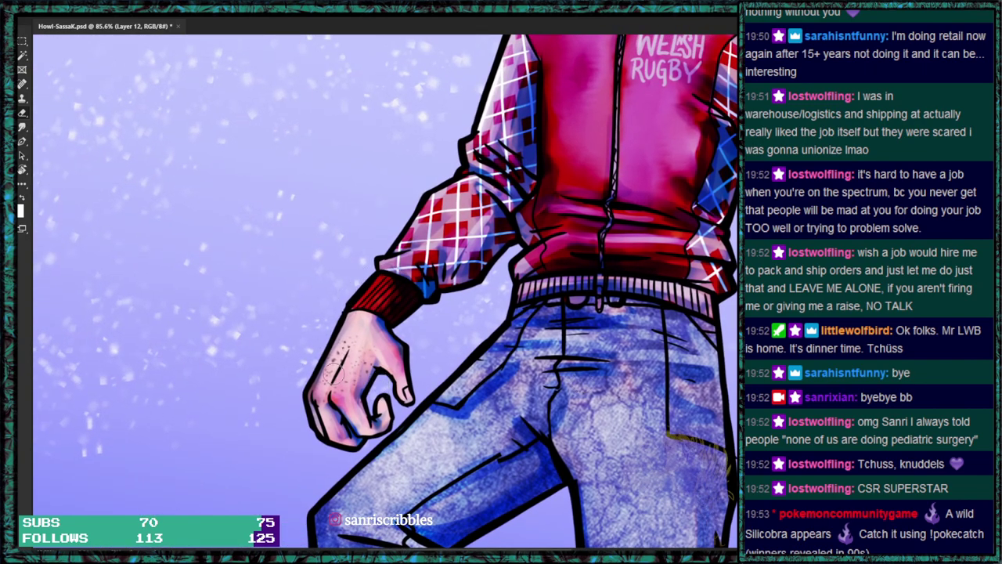
pyautogui.moveTo(674, 185); pyautogui.dragTo(509, 560)
# Add another new layer above the freckles and choose the Mid Paint brush at 40 px.
pyautogui.press('b')
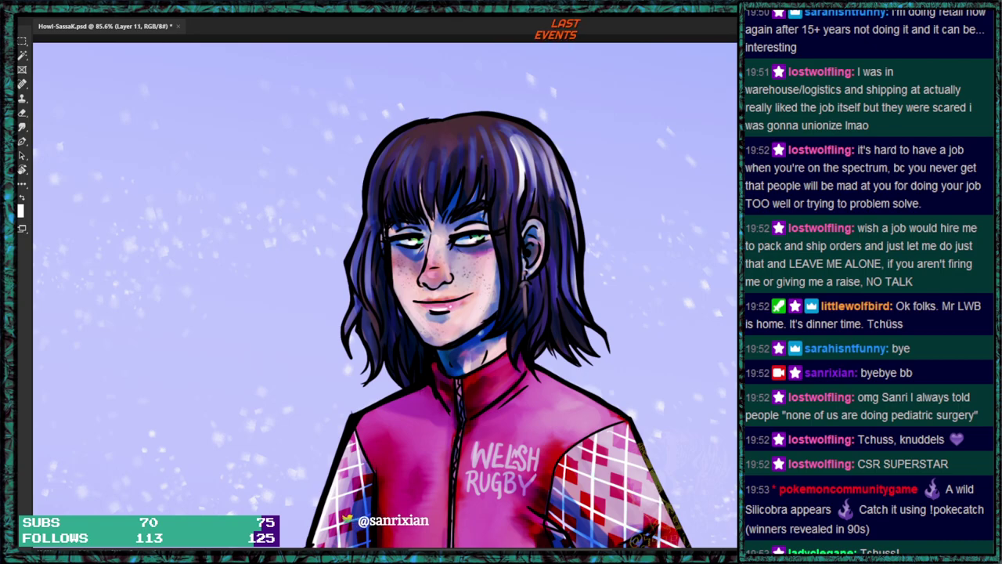
pyautogui.hotkey('alt', '[')
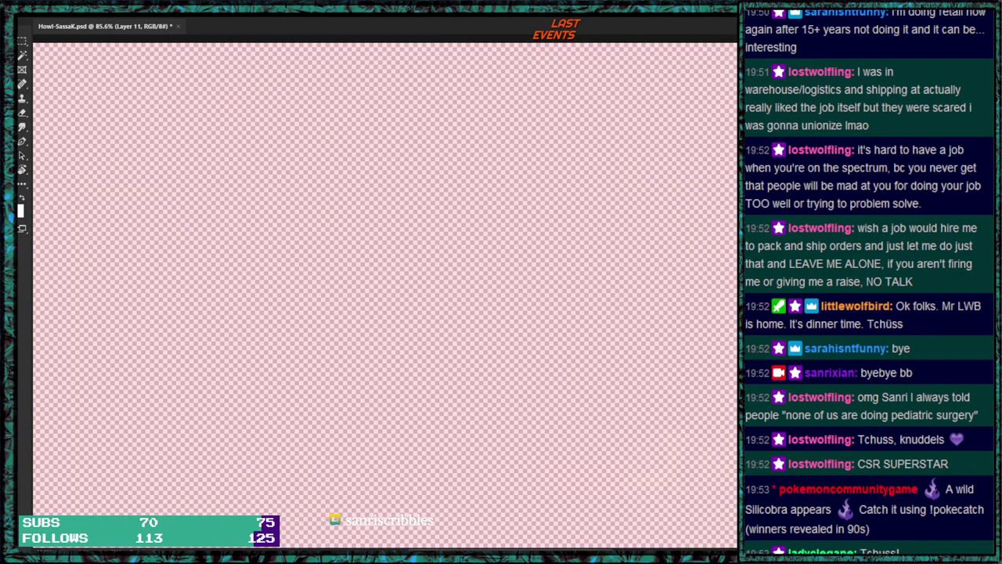
pyautogui.hotkey('alt', ']')
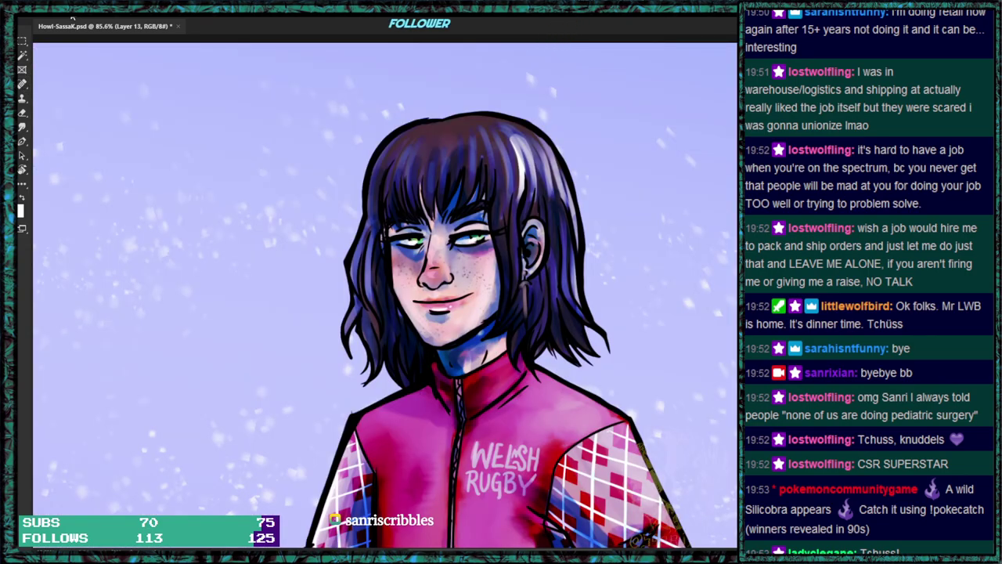
pyautogui.click(31, 18)
pyautogui.click(97, 88)
pyautogui.write('mid')
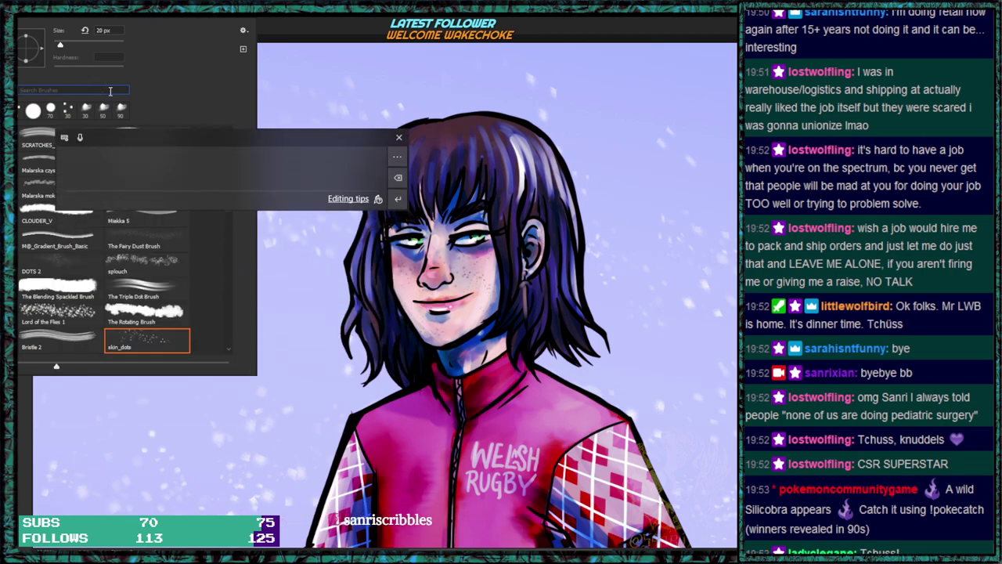
pyautogui.click(61, 156)
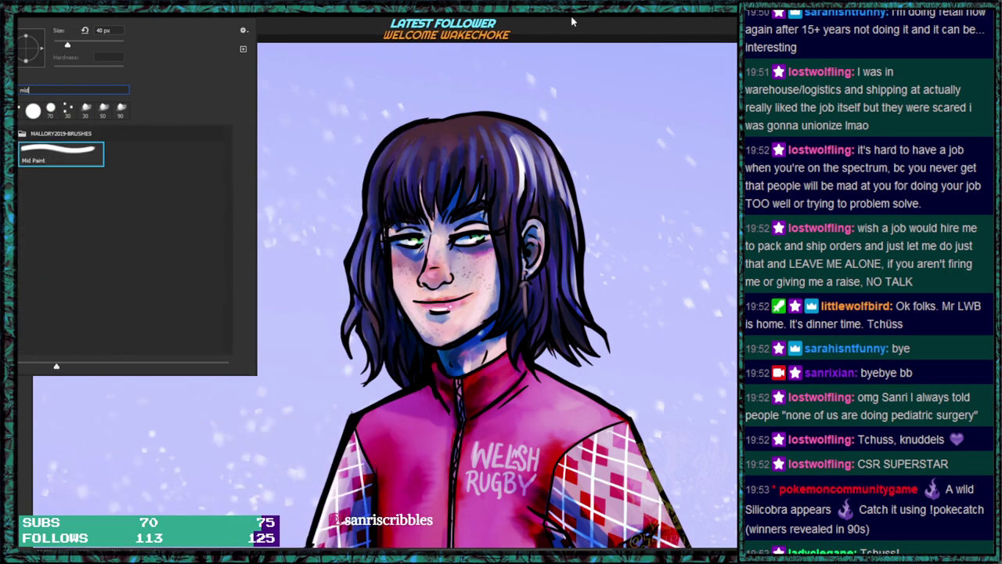
pyautogui.click(554, 27)
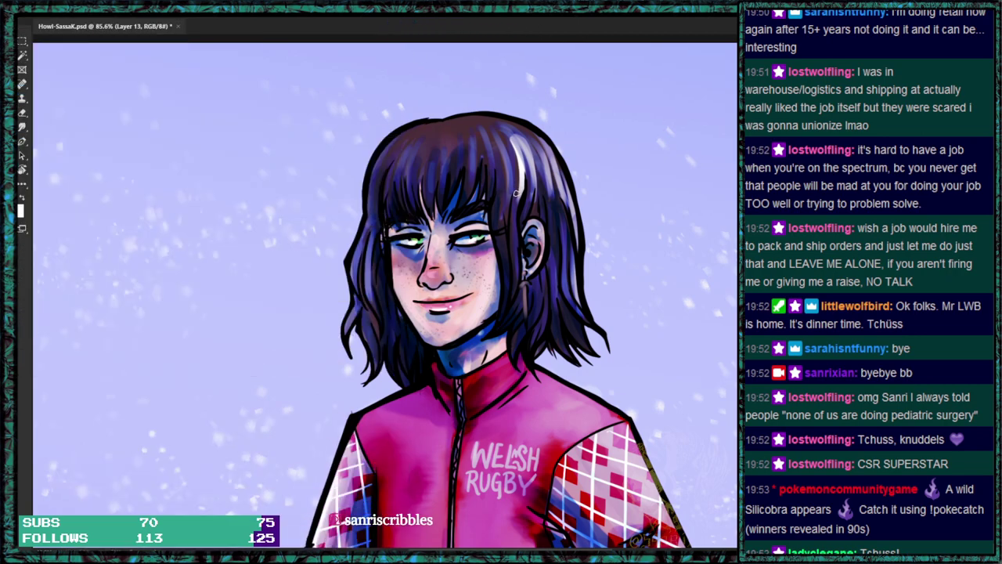
# Paint thin pink-red rim light along the hair's outer edges and fringe strands, with red accents around the eyes.
pyautogui.moveTo(383, 144)
pyautogui.mouseDown()
pyautogui.moveTo(378, 235)
pyautogui.moveTo(369, 216)
pyautogui.moveTo(349, 262)
pyautogui.moveTo(364, 311)
pyautogui.mouseUp()
pyautogui.moveTo(364, 247); pyautogui.dragTo(372, 320)
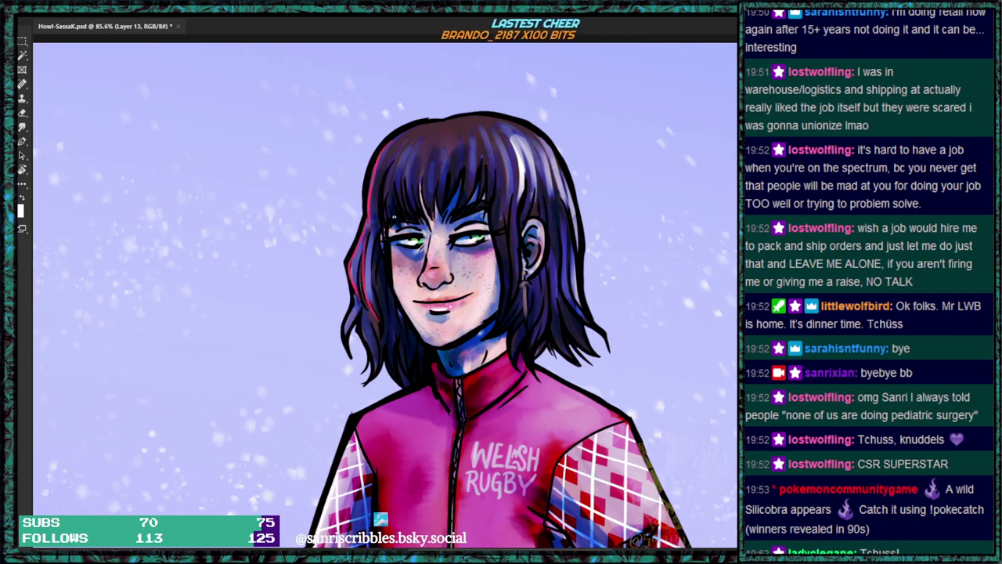
pyautogui.moveTo(398, 243); pyautogui.dragTo(479, 242)
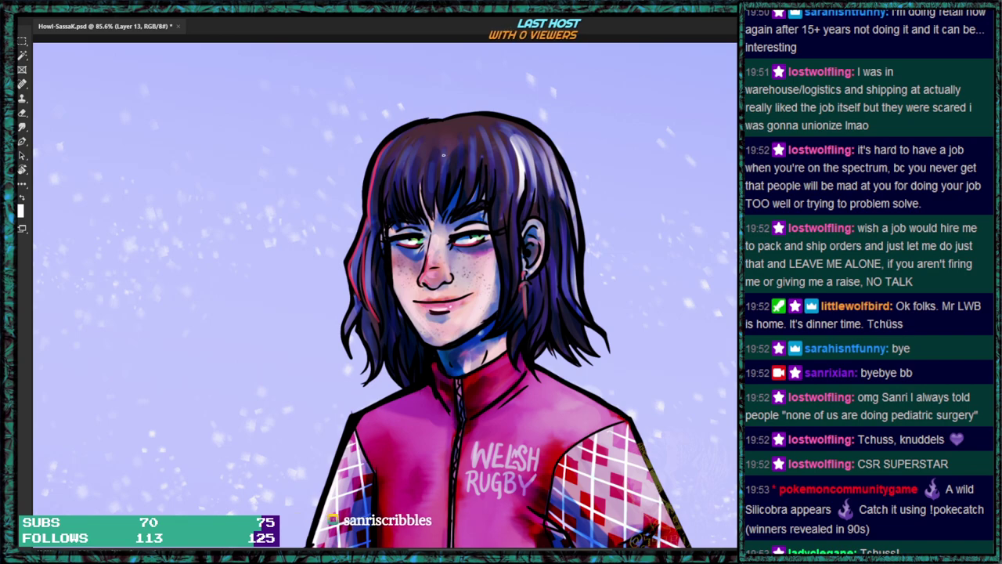
pyautogui.moveTo(391, 160); pyautogui.dragTo(395, 222)
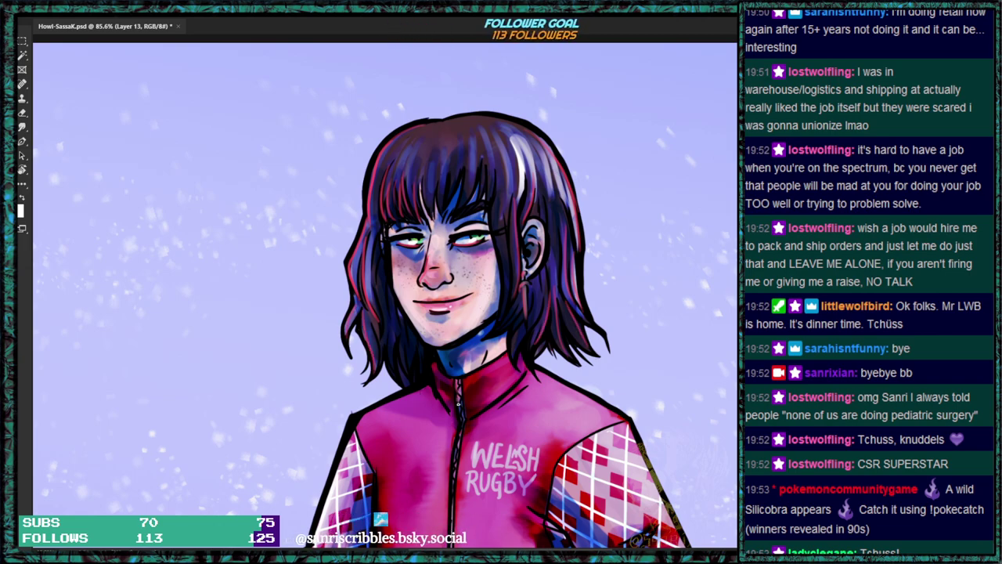
# Paint pink-red rim light along the jacket's shoulder and sleeve edge, undoing and restoring strokes to compare them.
pyautogui.moveTo(506, 384); pyautogui.dragTo(576, 202)
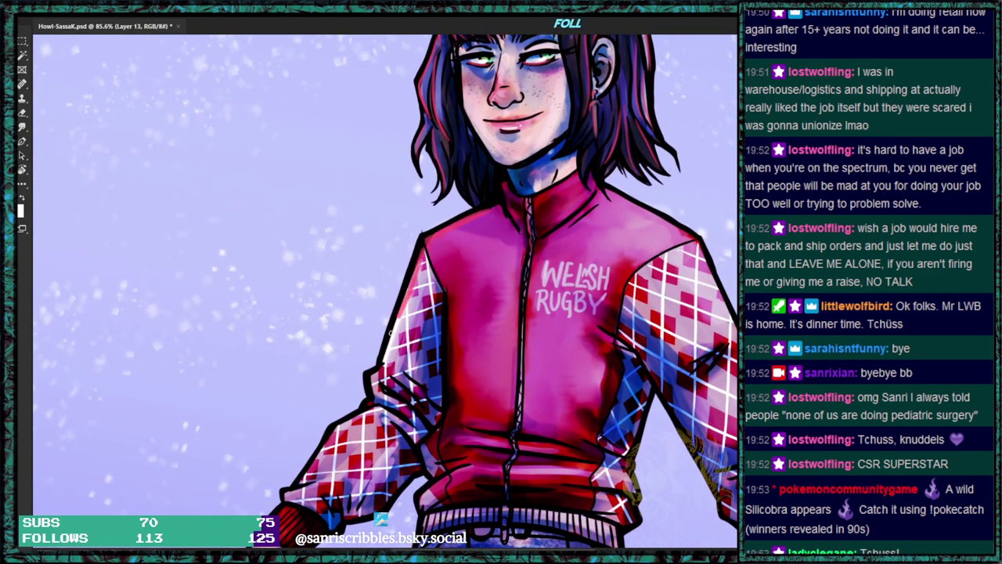
pyautogui.hotkey('ctrl', 'z')
pyautogui.hotkey('ctrl', 'z')
pyautogui.hotkey('ctrl', 'z')
pyautogui.hotkey('ctrl', 'z')
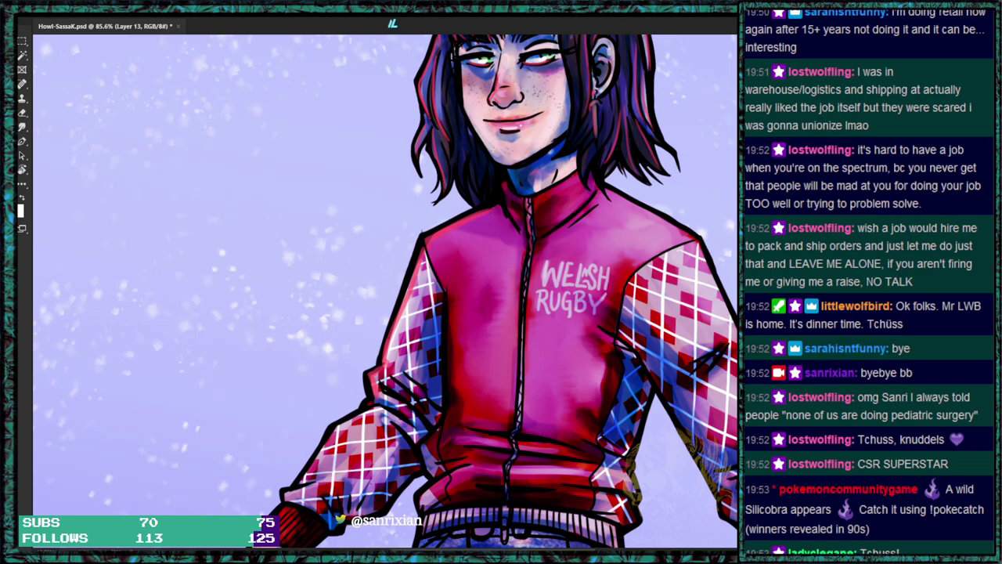
pyautogui.hotkey('ctrl', 'shift', 'z')
pyautogui.hotkey('ctrl', 'shift', 'z')
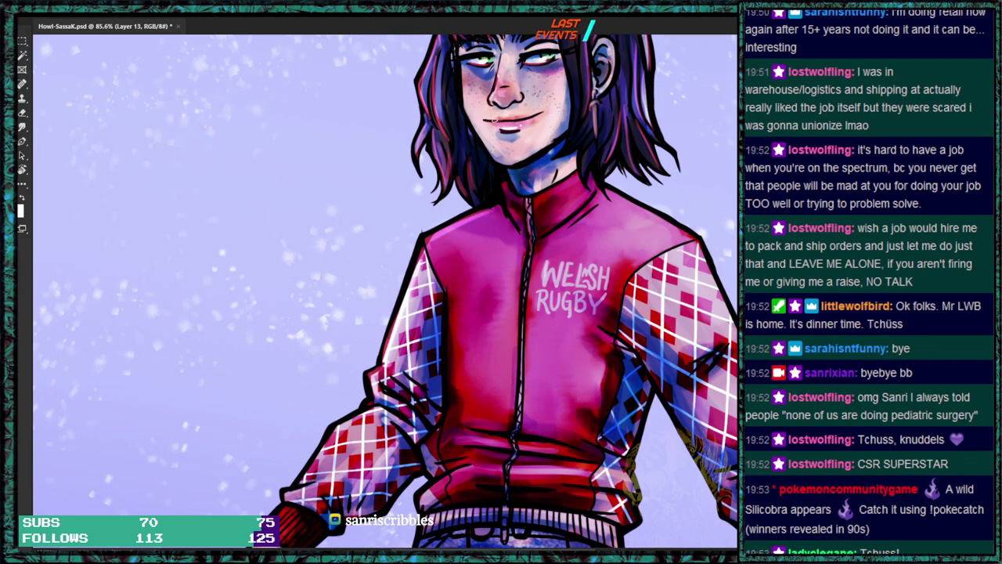
# Add more pink highlight strands to the fringe, the crown and the hair beside and below the ear.
pyautogui.moveTo(512, 195); pyautogui.dragTo(490, 332)
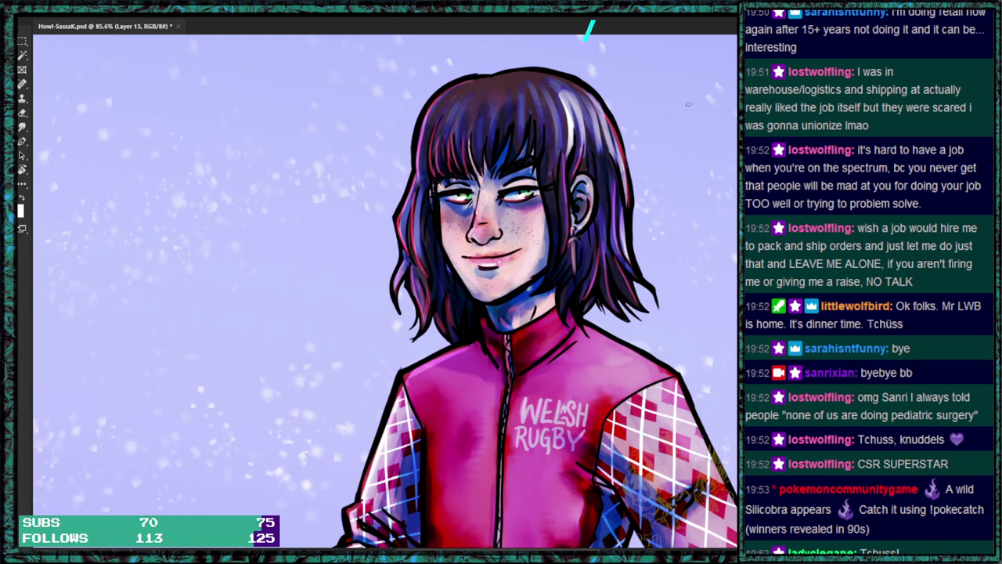
pyautogui.moveTo(586, 270)
pyautogui.mouseDown()
pyautogui.moveTo(563, 312)
pyautogui.moveTo(597, 224)
pyautogui.moveTo(611, 290)
pyautogui.mouseUp()
pyautogui.press('r')
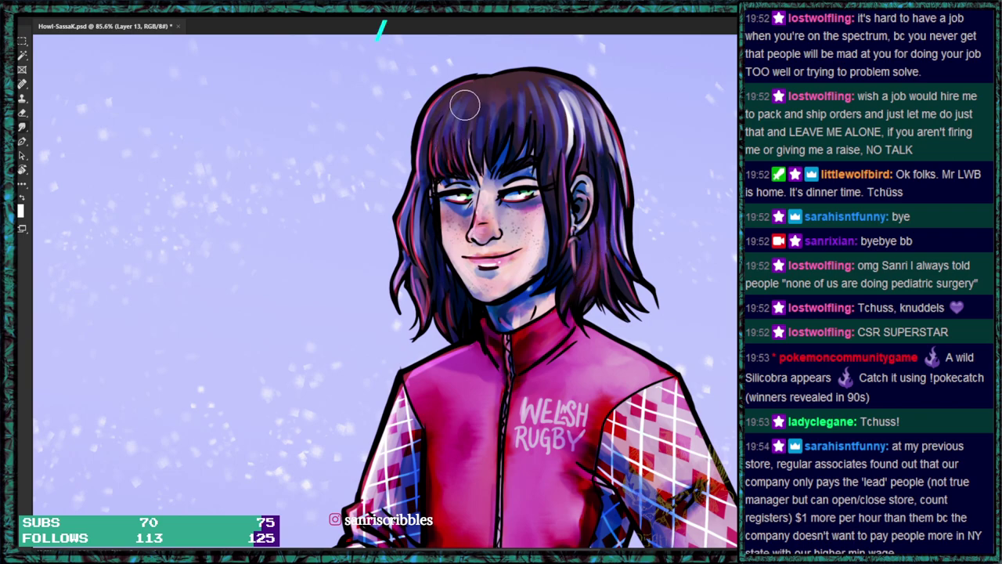
pyautogui.press('b')
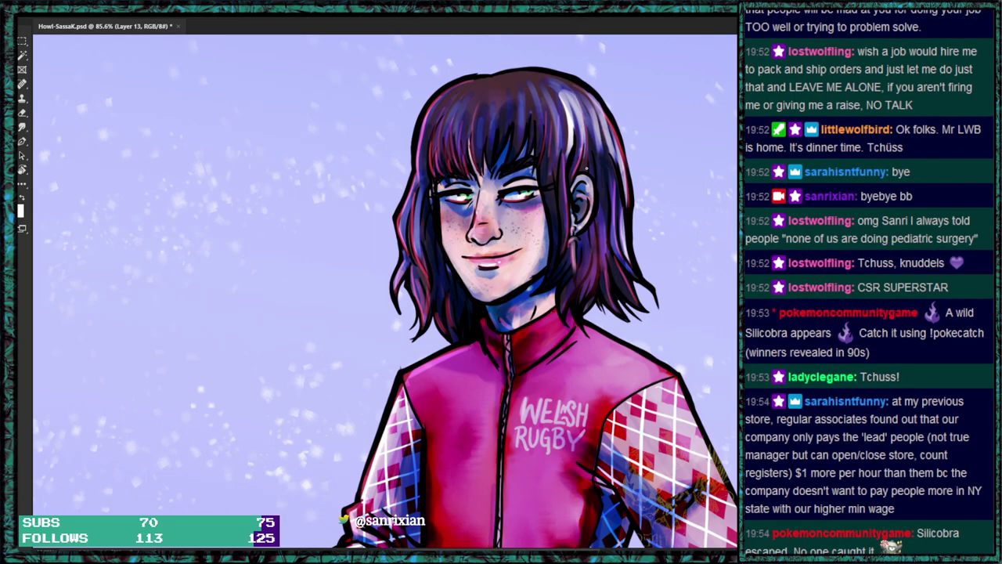
pyautogui.moveTo(587, 96); pyautogui.dragTo(612, 173)
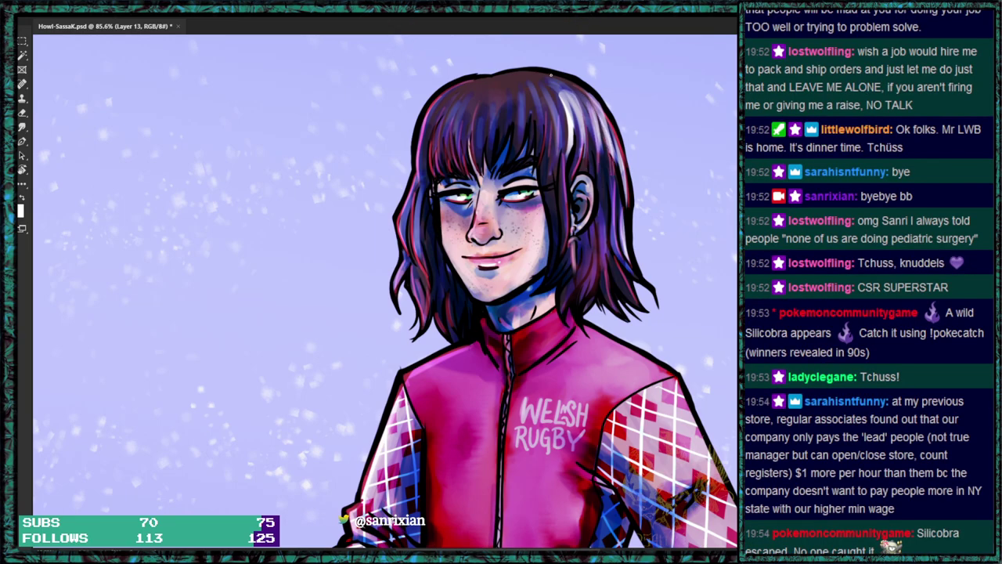
pyautogui.moveTo(618, 229)
pyautogui.mouseDown()
pyautogui.moveTo(633, 271)
pyautogui.moveTo(592, 288)
pyautogui.mouseUp()
pyautogui.moveTo(592, 249); pyautogui.dragTo(574, 291)
# Paint pink highlights on the folds and cuff of the bent arm's sleeve and along its hand.
pyautogui.moveTo(639, 417); pyautogui.dragTo(637, 372)
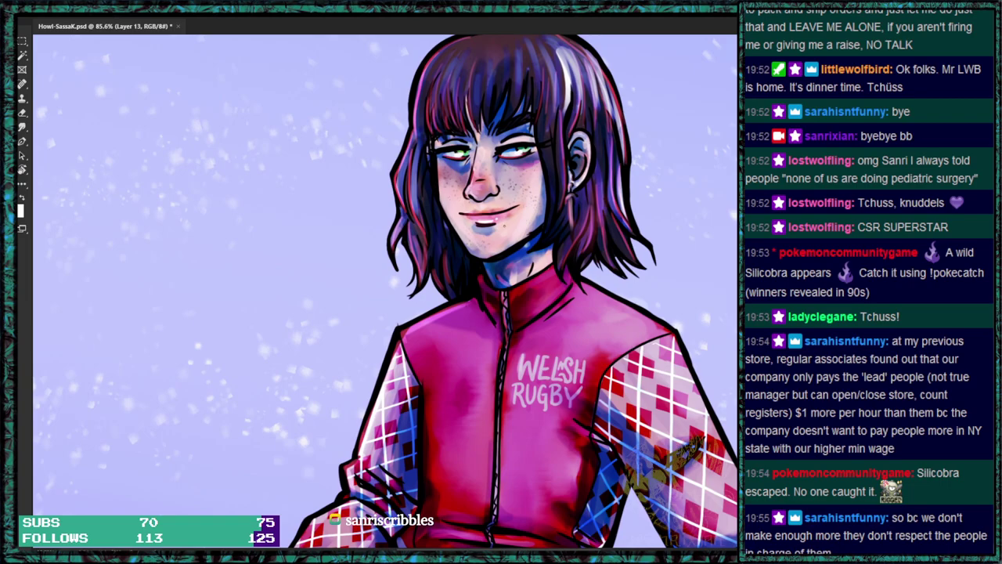
pyautogui.moveTo(296, 538); pyautogui.dragTo(369, 329)
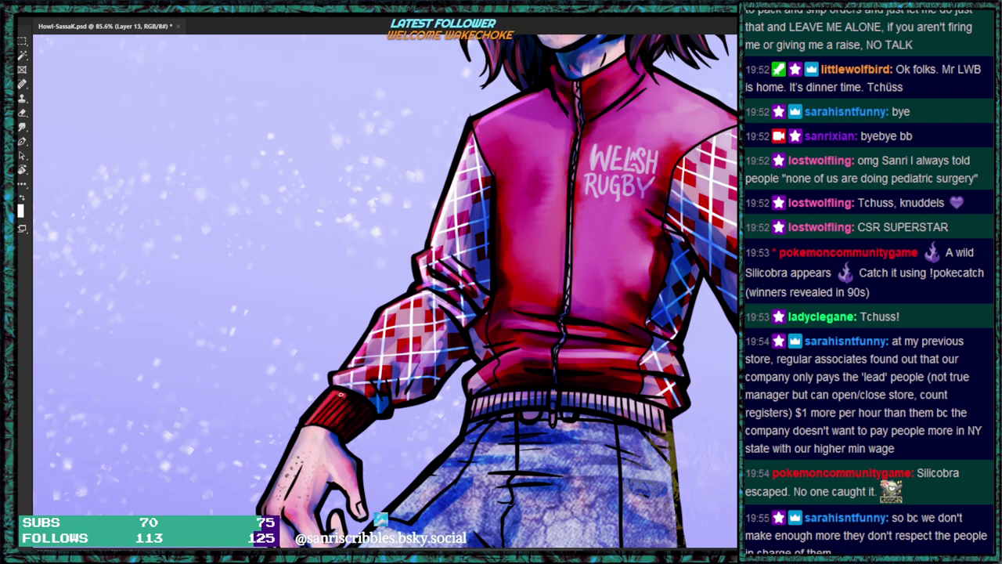
pyautogui.moveTo(409, 428)
pyautogui.mouseDown()
pyautogui.moveTo(464, 339)
pyautogui.moveTo(473, 271)
pyautogui.mouseUp()
pyautogui.moveTo(367, 277); pyautogui.dragTo(334, 341)
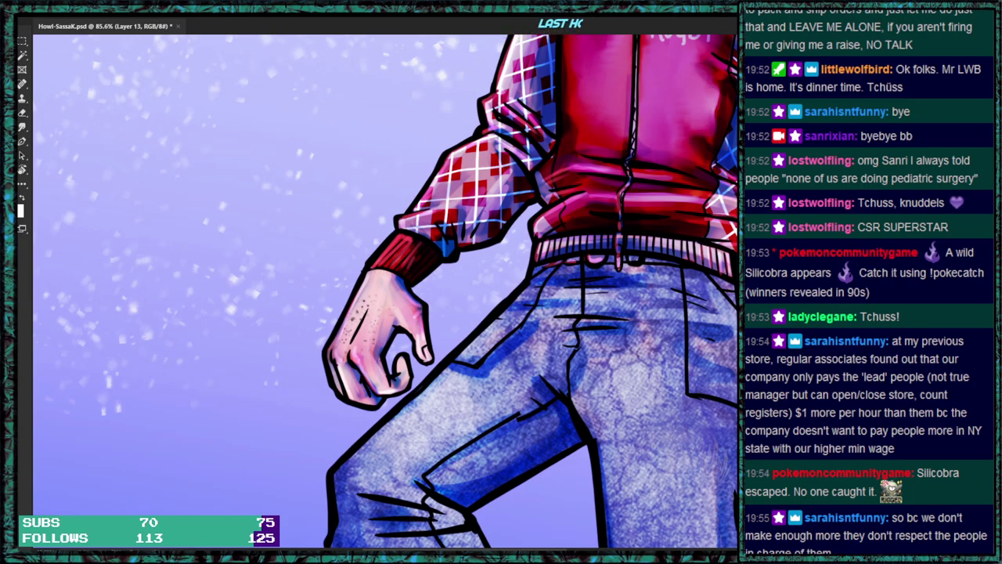
# Paint pink highlights along the outstretched arm's sleeve, the jacket's waist folds, and that arm's knuckles and fingers.
pyautogui.moveTo(687, 317); pyautogui.dragTo(418, 435)
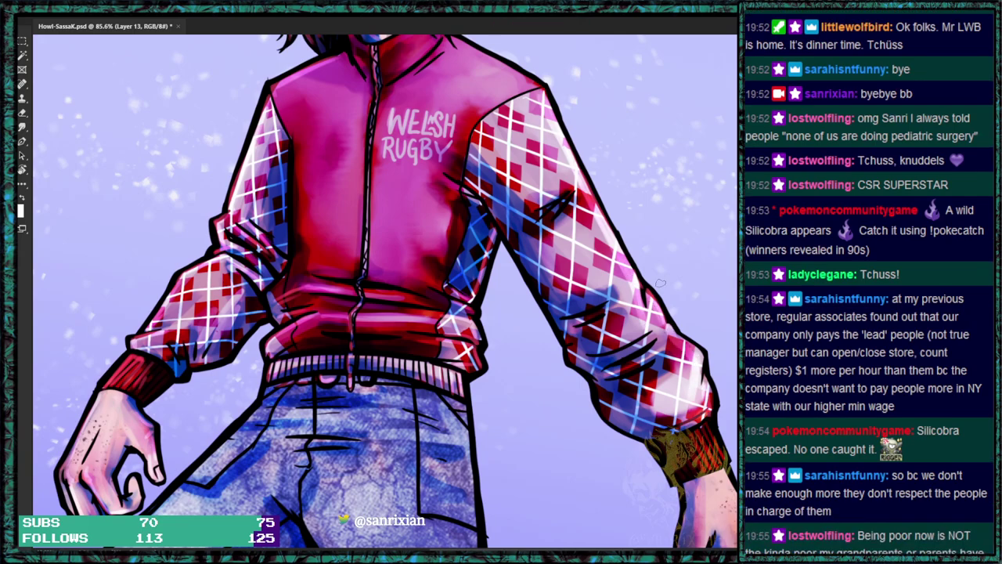
pyautogui.scroll(4, 630, 399)
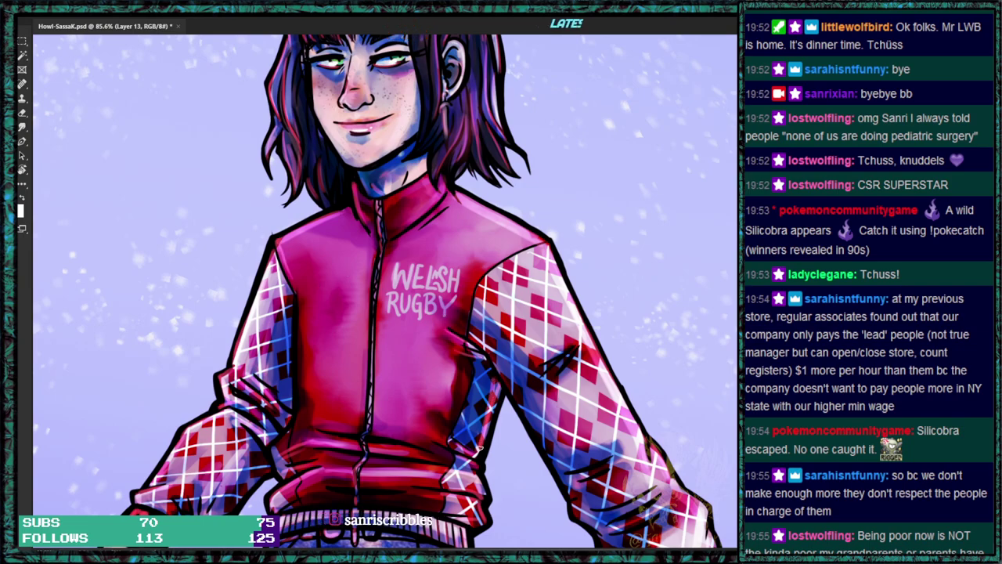
pyautogui.moveTo(619, 439); pyautogui.dragTo(541, 163)
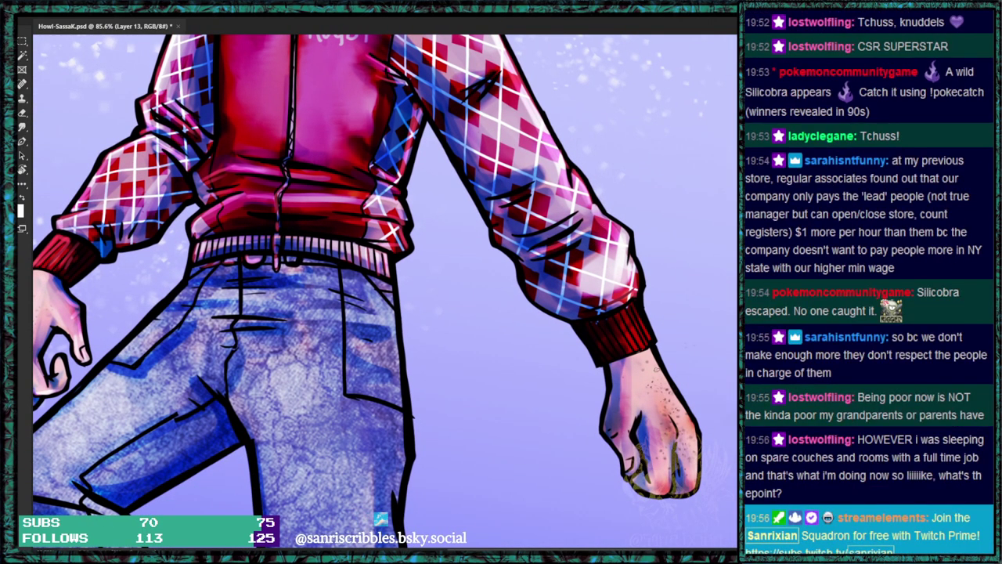
pyautogui.moveTo(693, 435); pyautogui.dragTo(696, 478)
pyautogui.moveTo(671, 428); pyautogui.dragTo(659, 400)
pyautogui.moveTo(610, 435); pyautogui.dragTo(610, 396)
# Paint red rim light along the edges of both jeans legs and add pink highlights to the sneakers.
pyautogui.moveTo(394, 312)
pyautogui.mouseDown()
pyautogui.moveTo(566, 261)
pyautogui.moveTo(577, 384)
pyautogui.moveTo(566, 454)
pyautogui.mouseUp()
pyautogui.scroll(-8, 385, 316)
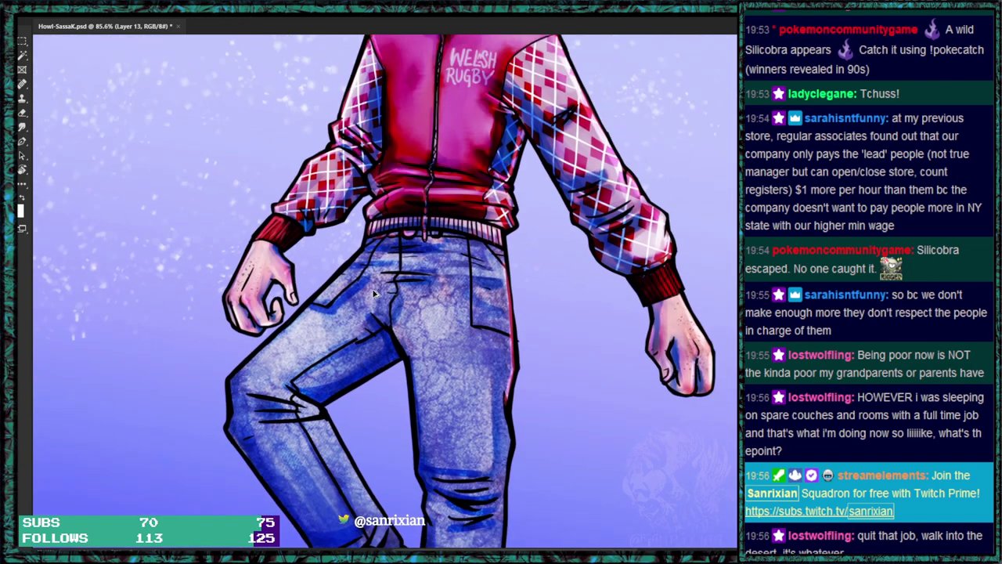
pyautogui.moveTo(430, 361); pyautogui.dragTo(462, 322)
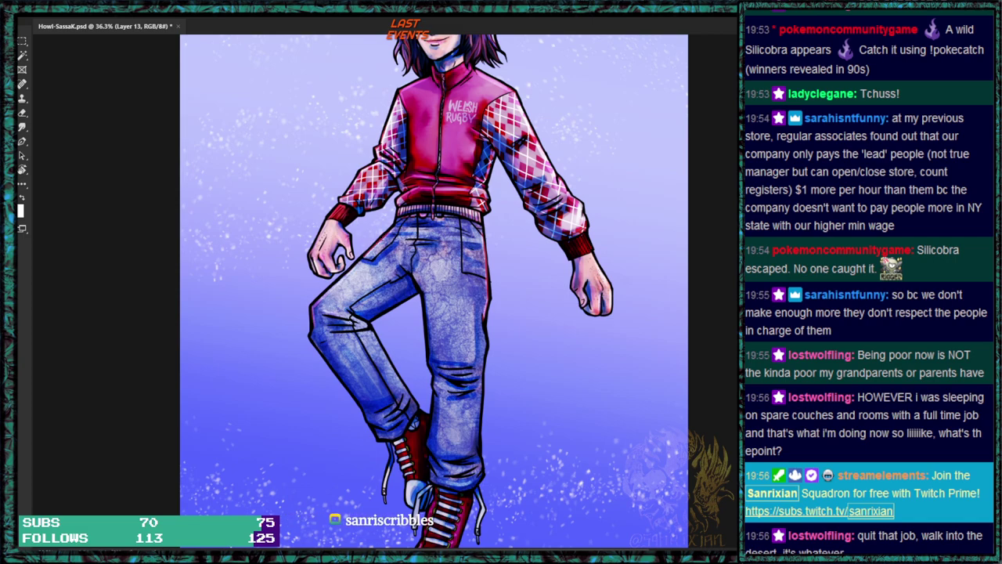
pyautogui.moveTo(311, 336); pyautogui.dragTo(361, 407)
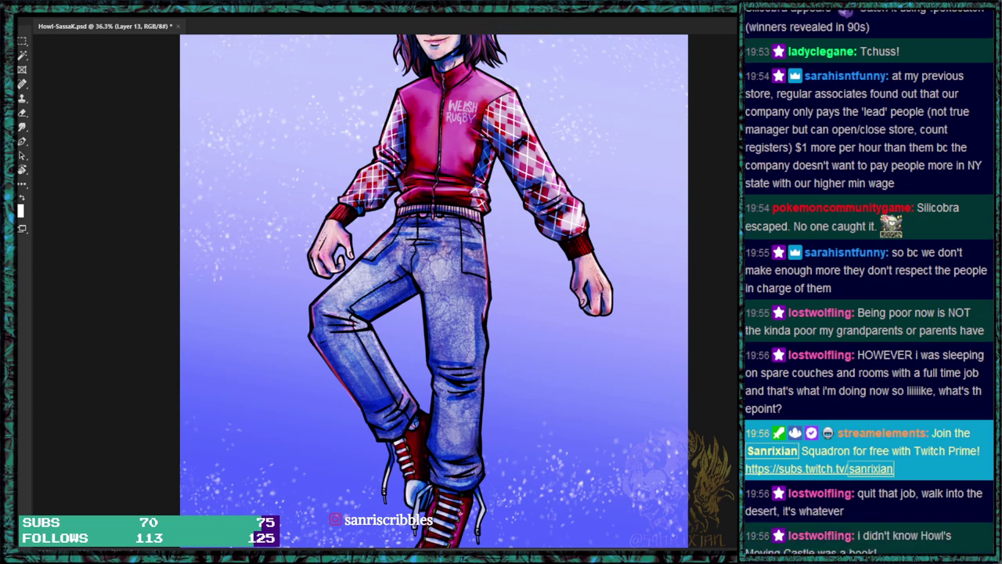
pyautogui.moveTo(477, 510); pyautogui.dragTo(468, 420)
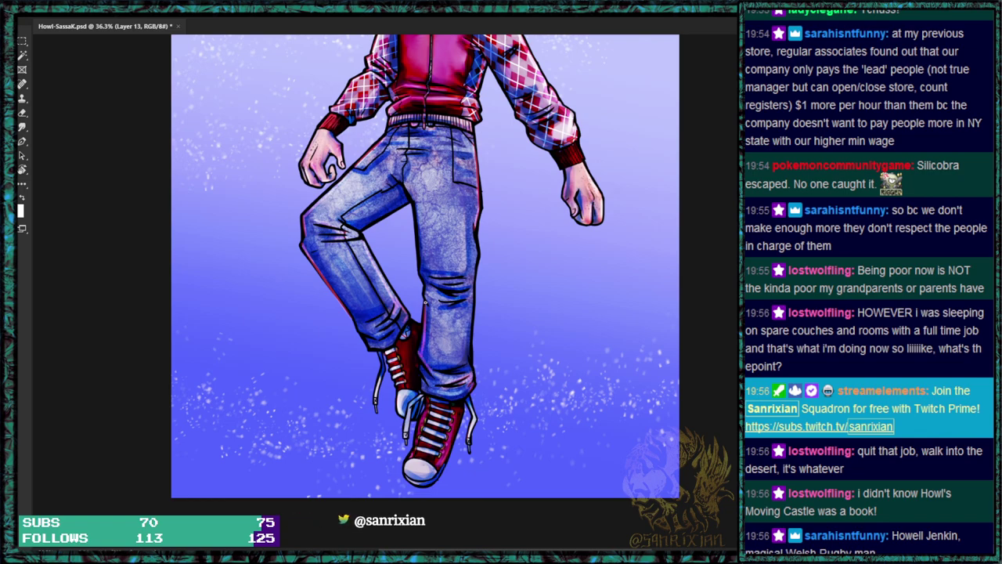
pyautogui.moveTo(427, 284); pyautogui.dragTo(418, 251)
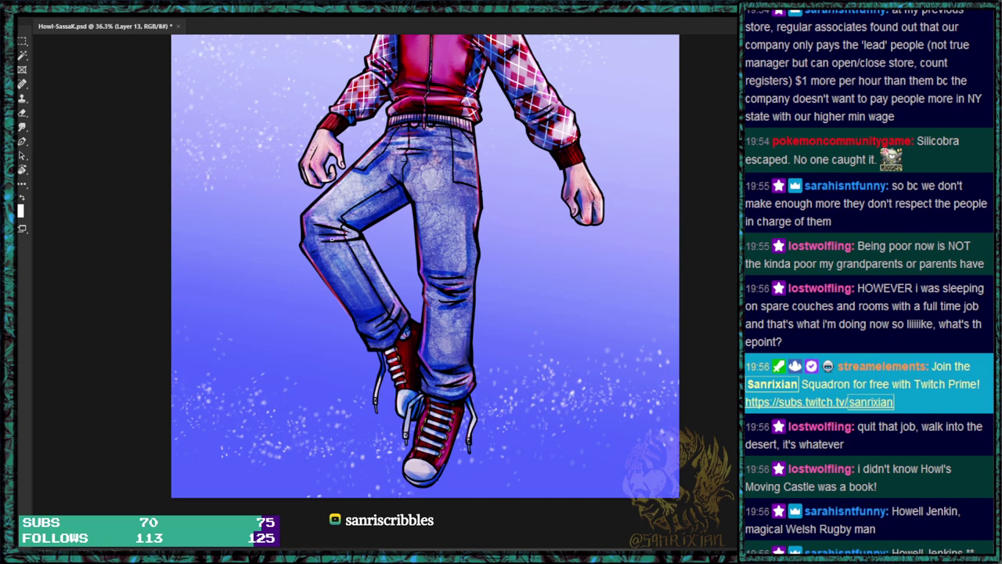
# Paint soft pink glow patches on the thigh and shin areas of both jeans legs and blend them into the denim.
pyautogui.moveTo(428, 216)
pyautogui.mouseDown()
pyautogui.moveTo(433, 265)
pyautogui.moveTo(442, 266)
pyautogui.mouseUp()
pyautogui.moveTo(432, 313); pyautogui.dragTo(429, 359)
pyautogui.moveTo(346, 260)
pyautogui.mouseDown()
pyautogui.moveTo(334, 251)
pyautogui.moveTo(357, 283)
pyautogui.mouseUp()
pyautogui.moveTo(342, 190); pyautogui.dragTo(353, 174)
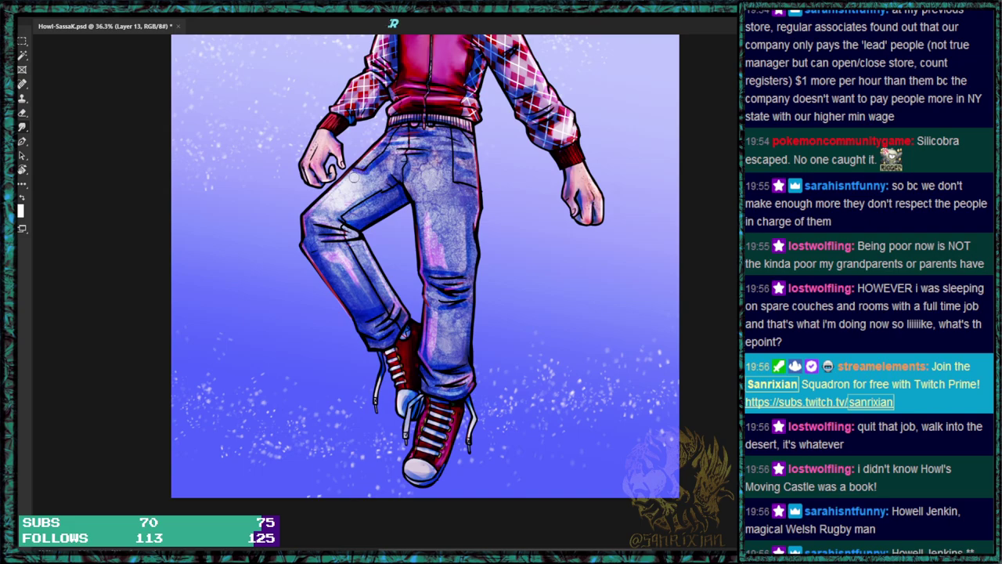
pyautogui.moveTo(440, 273); pyautogui.dragTo(438, 248)
pyautogui.moveTo(438, 318); pyautogui.dragTo(433, 346)
pyautogui.moveTo(339, 256); pyautogui.dragTo(357, 285)
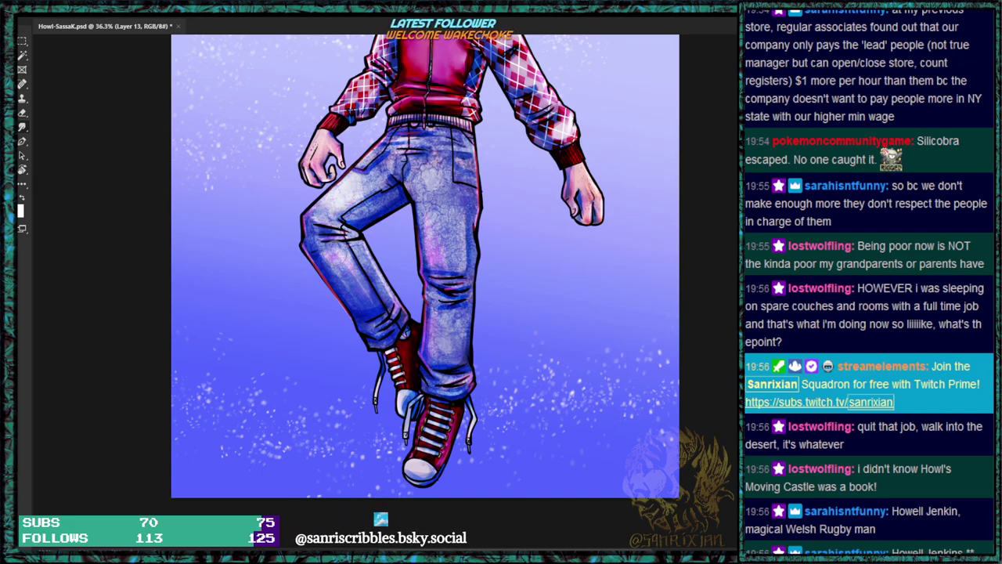
# Add a soft glow along the sides of the hair and red rim light to the hair edges and jacket shoulders.
pyautogui.moveTo(426, 111); pyautogui.dragTo(484, 330)
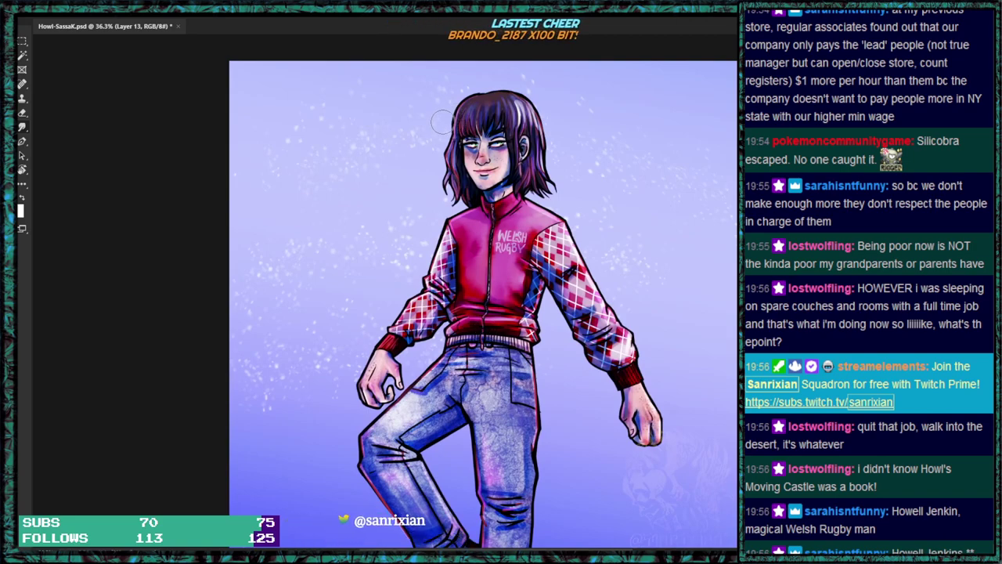
pyautogui.moveTo(455, 119); pyautogui.dragTo(447, 188)
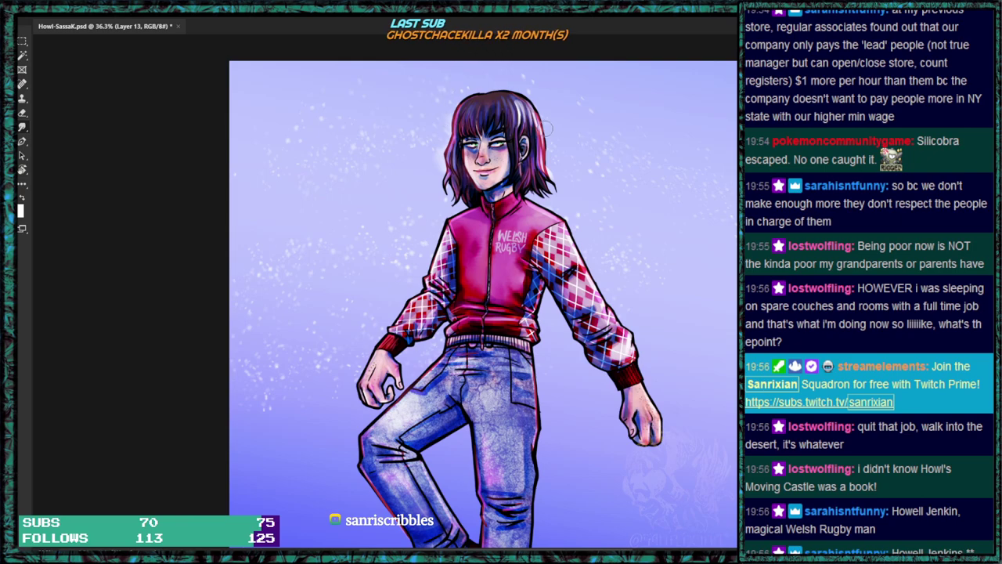
pyautogui.press('b')
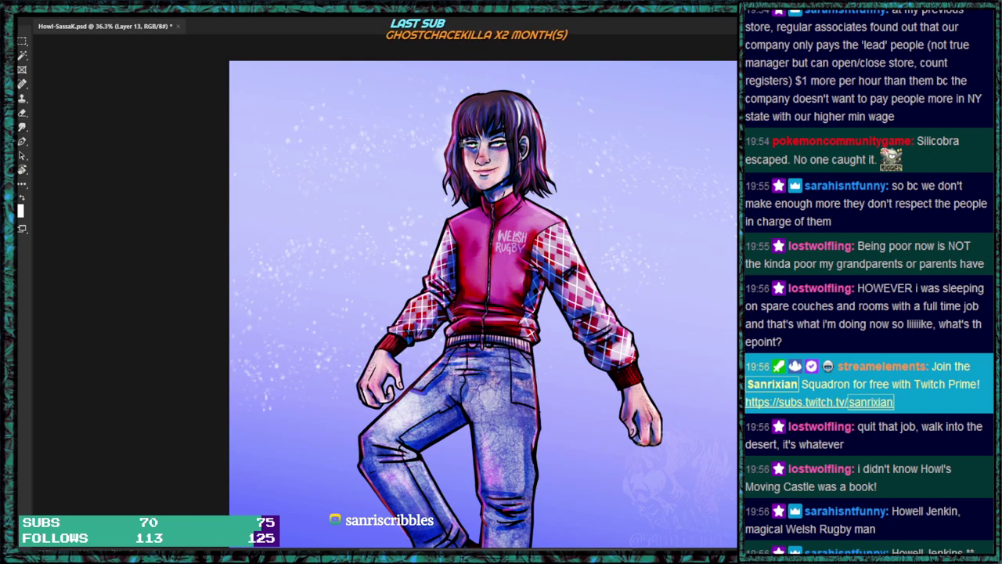
pyautogui.moveTo(448, 169); pyautogui.dragTo(462, 113)
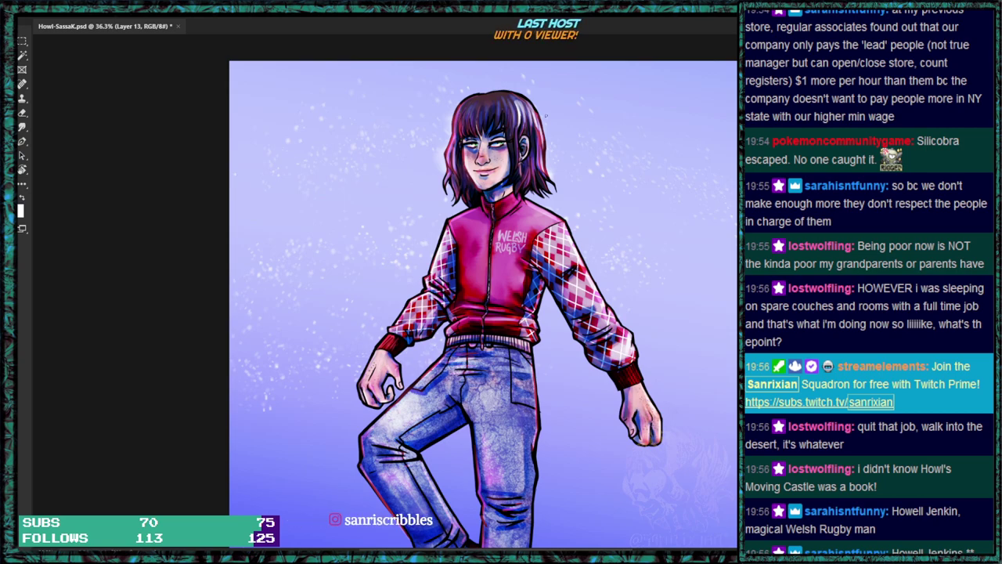
pyautogui.scroll(2, 607, 130)
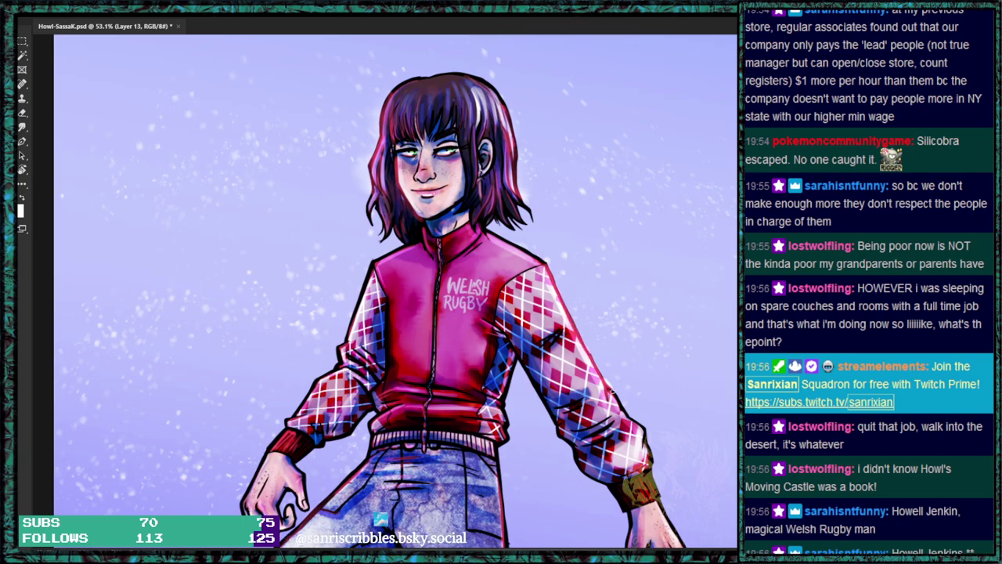
pyautogui.moveTo(488, 231); pyautogui.dragTo(546, 264)
pyautogui.moveTo(375, 276); pyautogui.dragTo(422, 242)
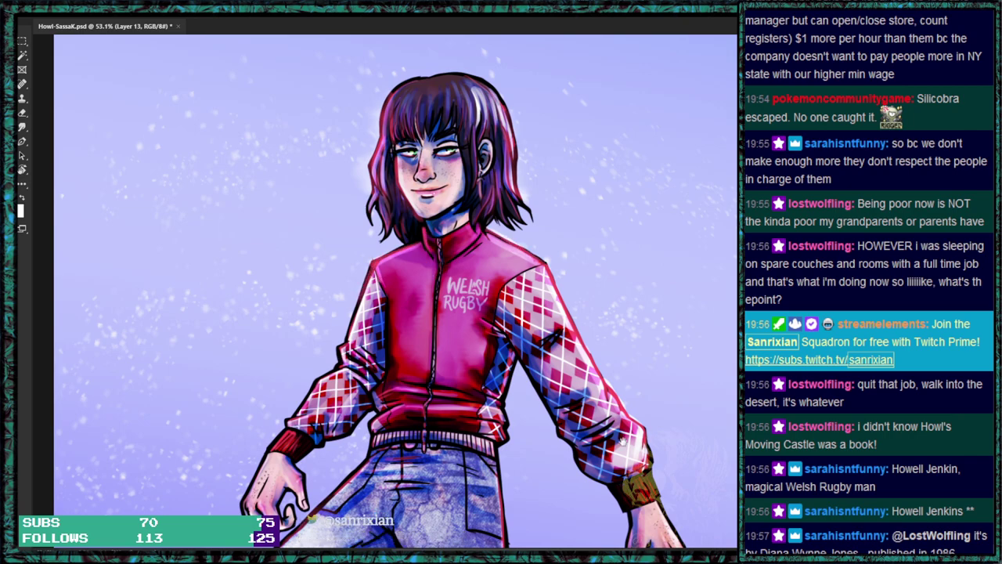
# Repaint the WELSH RUGBY lettering on the jacket chest in a brighter, cleaner white.
pyautogui.scroll(-3, 633, 263)
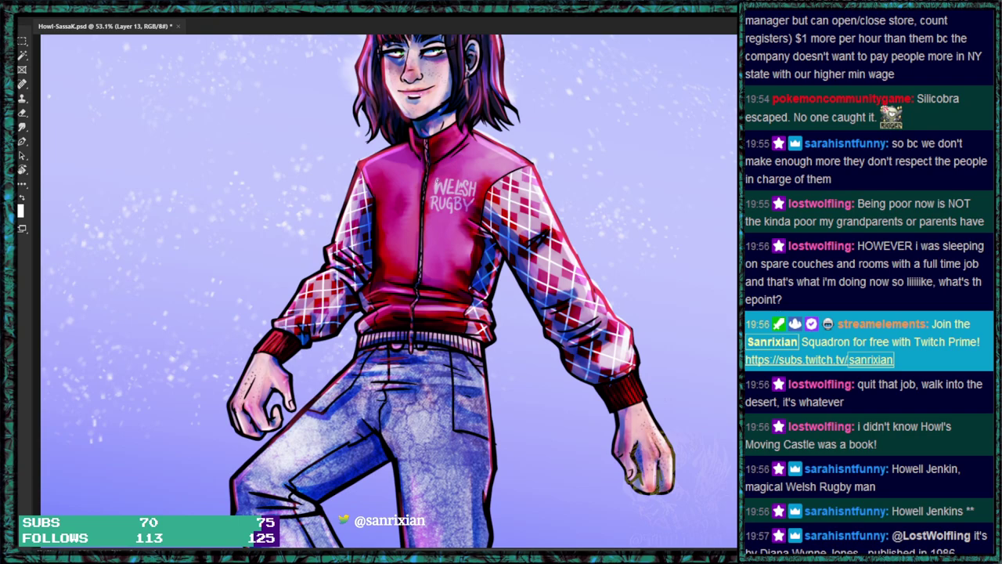
pyautogui.moveTo(439, 185)
pyautogui.mouseDown()
pyautogui.moveTo(467, 191)
pyautogui.moveTo(432, 211)
pyautogui.moveTo(467, 209)
pyautogui.mouseUp()
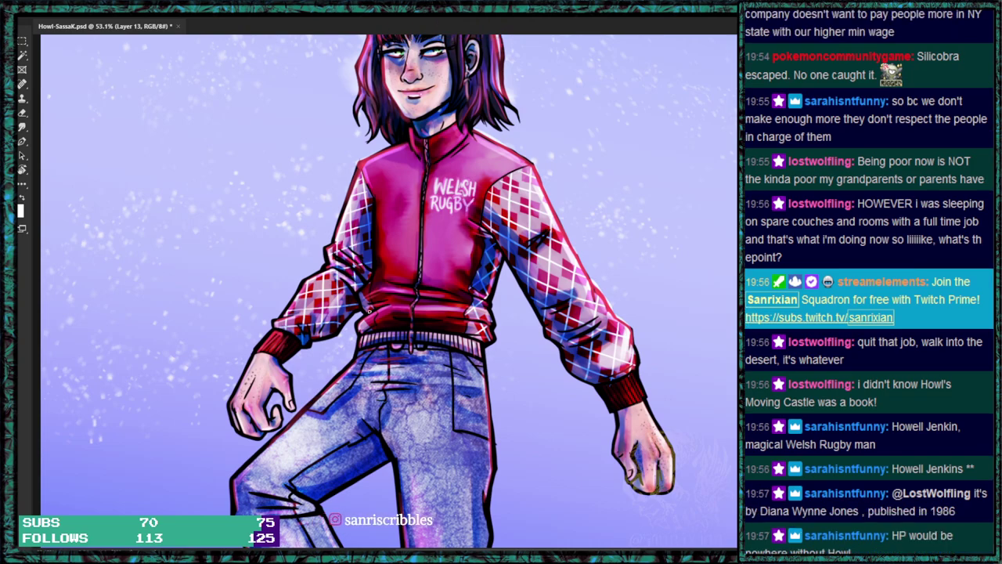
pyautogui.hotkey('ctrl', '0')
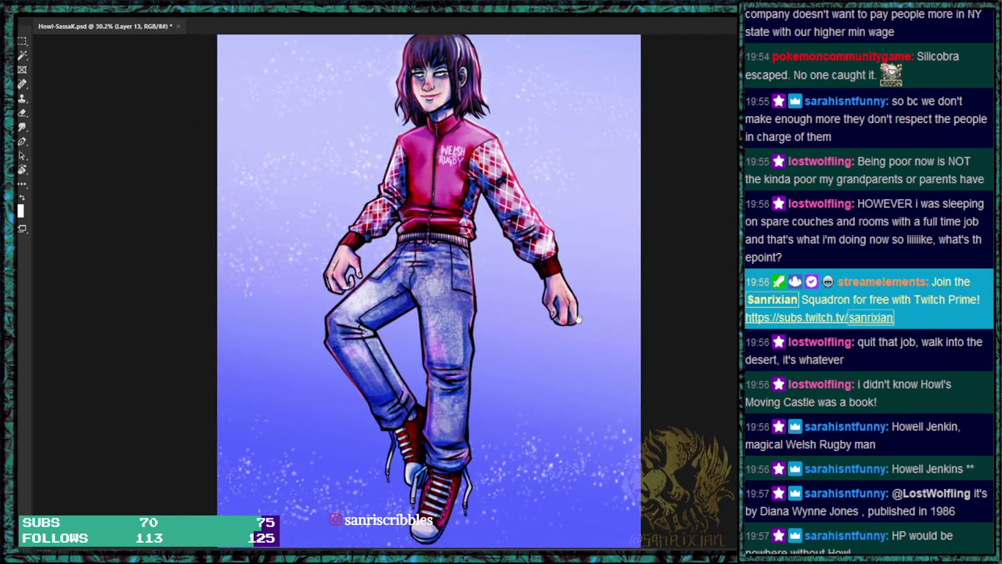
# Paint fine pink-red highlights along the sneakers' sides, loose laces and the front shoe's toe cap.
pyautogui.scroll(5, 443, 462)
pyautogui.moveTo(446, 504); pyautogui.dragTo(460, 365)
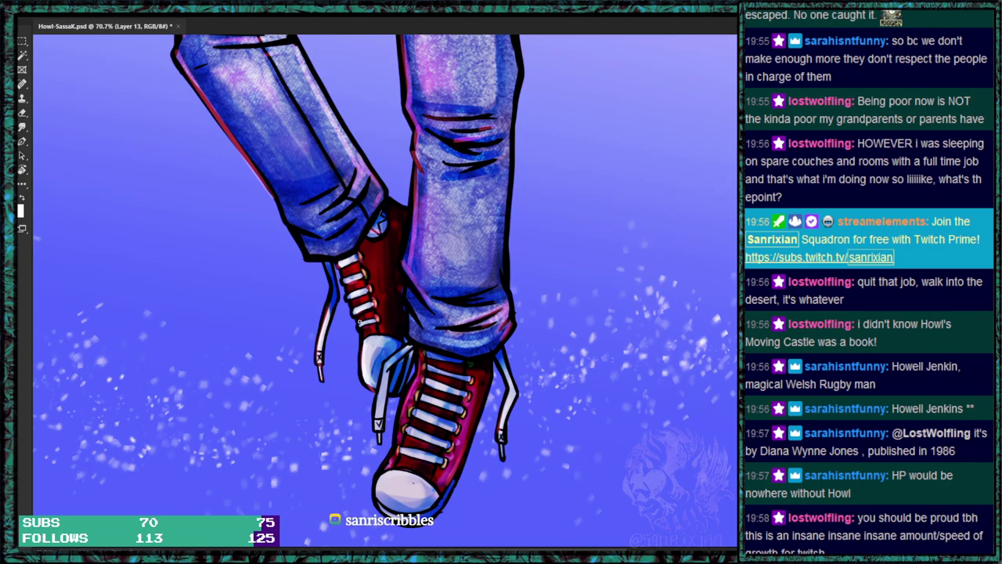
pyautogui.moveTo(379, 428)
pyautogui.mouseDown()
pyautogui.moveTo(382, 374)
pyautogui.moveTo(404, 349)
pyautogui.mouseUp()
pyautogui.moveTo(376, 496)
pyautogui.mouseDown()
pyautogui.moveTo(409, 396)
pyautogui.moveTo(450, 422)
pyautogui.moveTo(462, 393)
pyautogui.mouseUp()
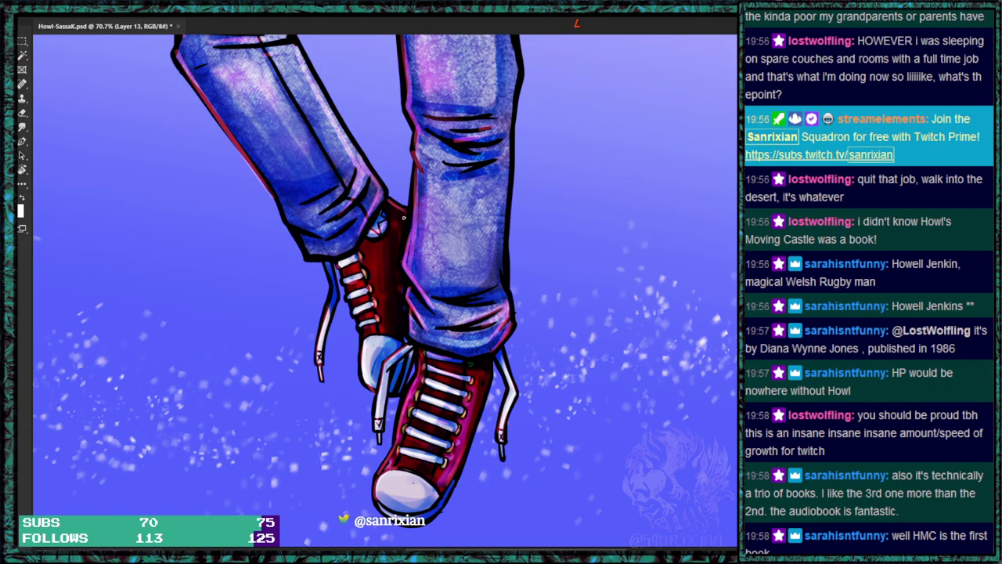
pyautogui.moveTo(382, 480); pyautogui.dragTo(433, 492)
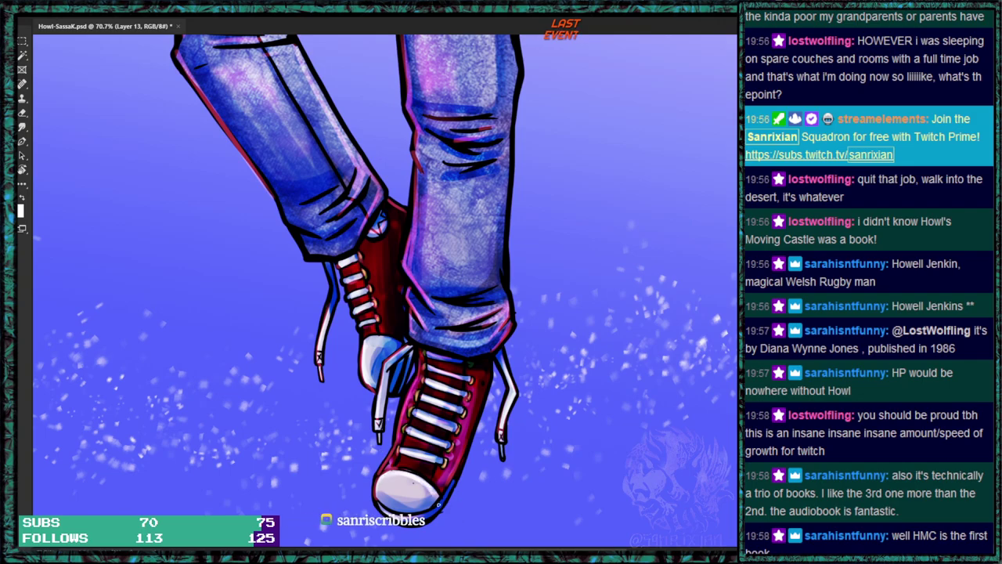
pyautogui.moveTo(584, 280); pyautogui.dragTo(634, 461)
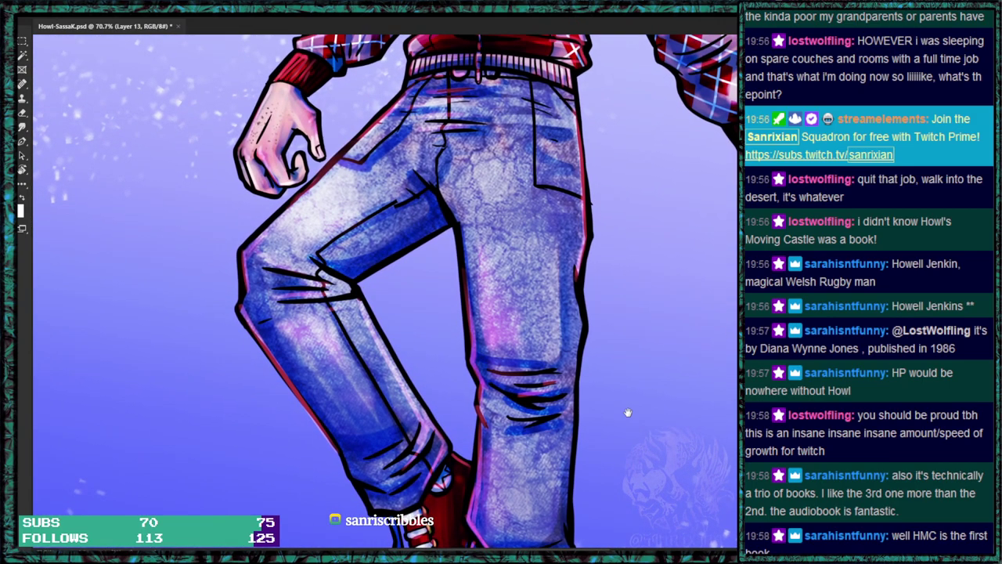
pyautogui.moveTo(599, 395); pyautogui.dragTo(591, 533)
pyautogui.moveTo(548, 282); pyautogui.dragTo(569, 400)
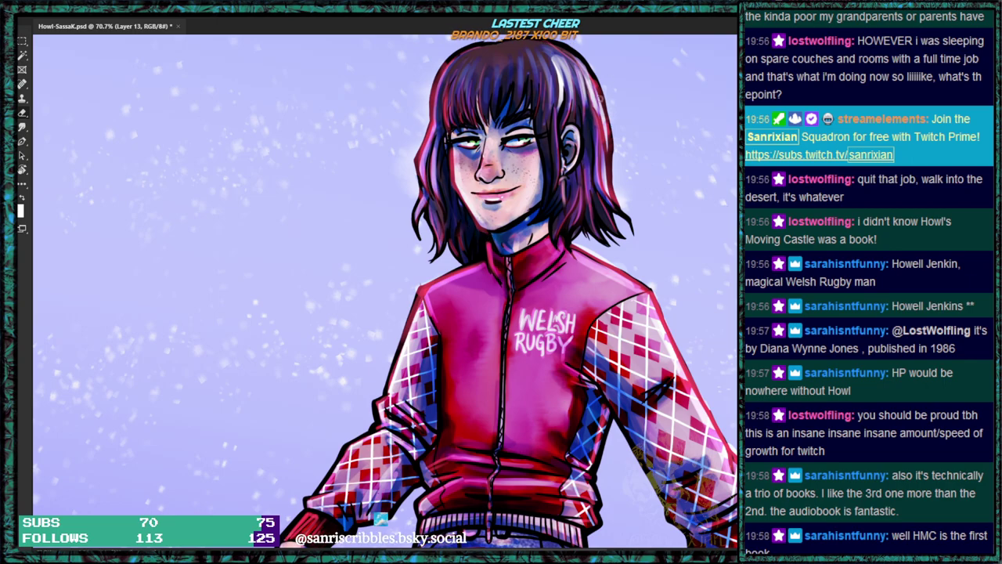
pyautogui.moveTo(605, 185); pyautogui.dragTo(517, 186)
pyautogui.moveTo(662, 417); pyautogui.dragTo(611, 291)
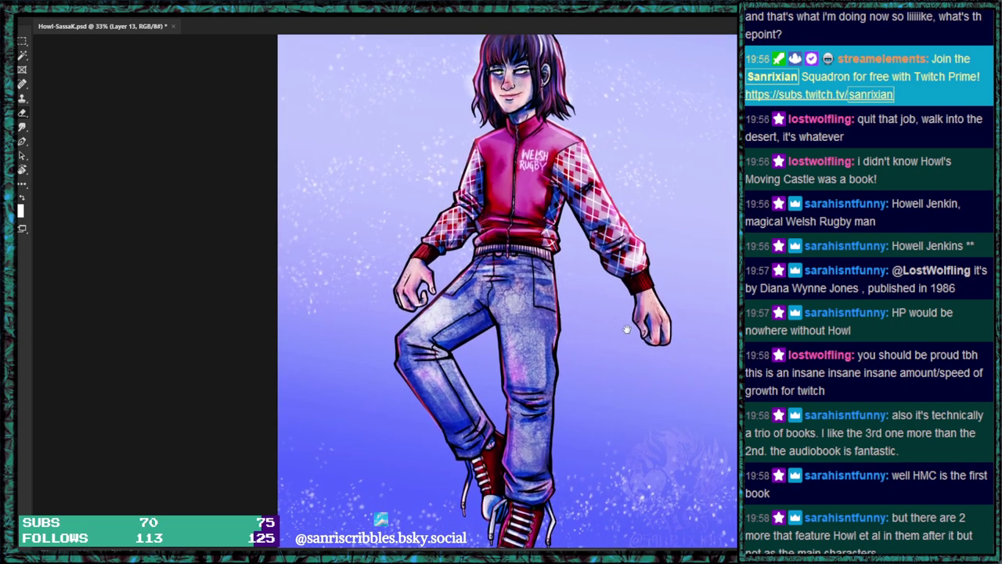
pyautogui.hotkey('ctrl', '0')
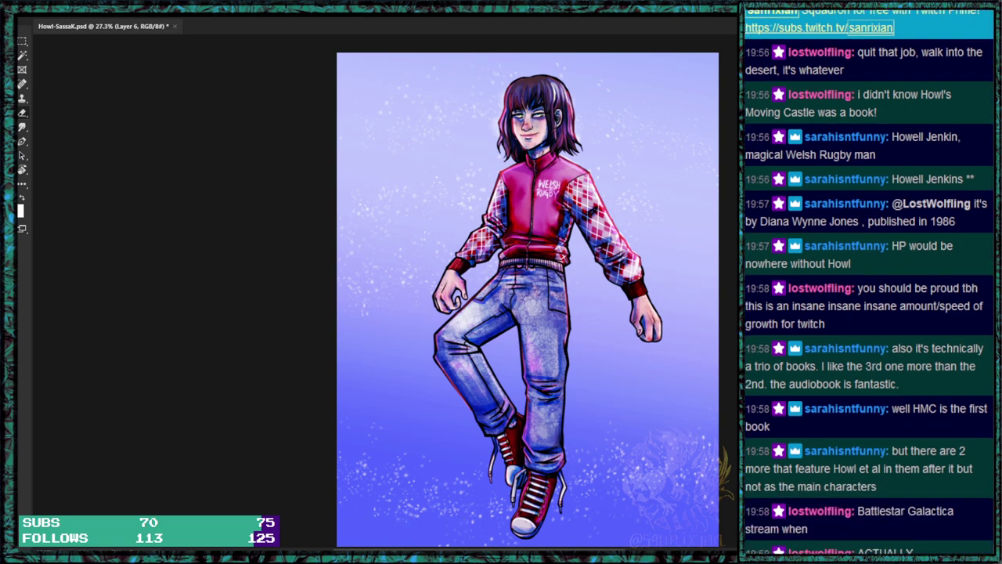
# Duplicate the background gradient layer and try lighter and bluer blend effects on the copy.
pyautogui.hotkey('ctrl', 'j')
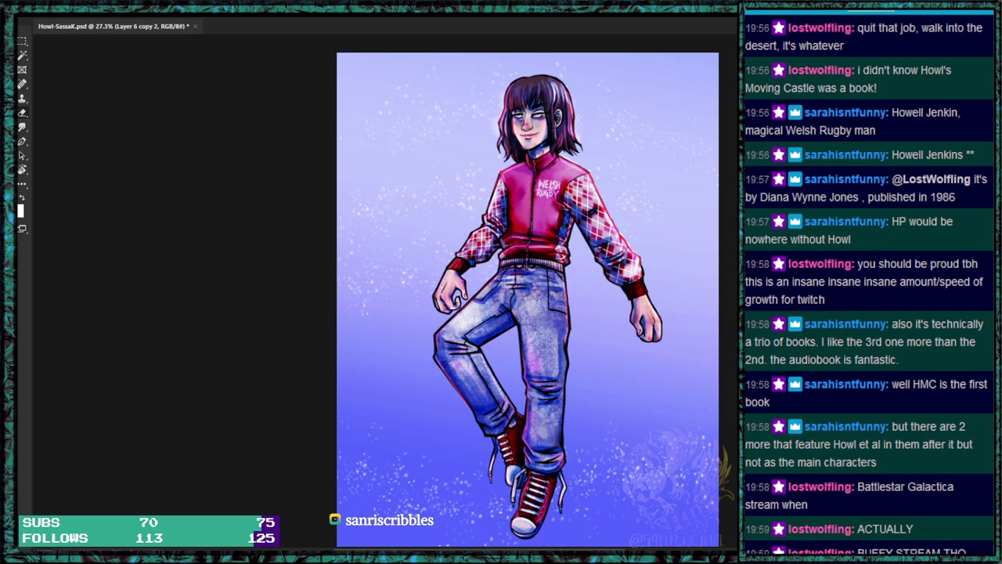
pyautogui.hotkey('ctrl', 'shift', 'alt', 'n')
pyautogui.hotkey('ctrl', 'z')
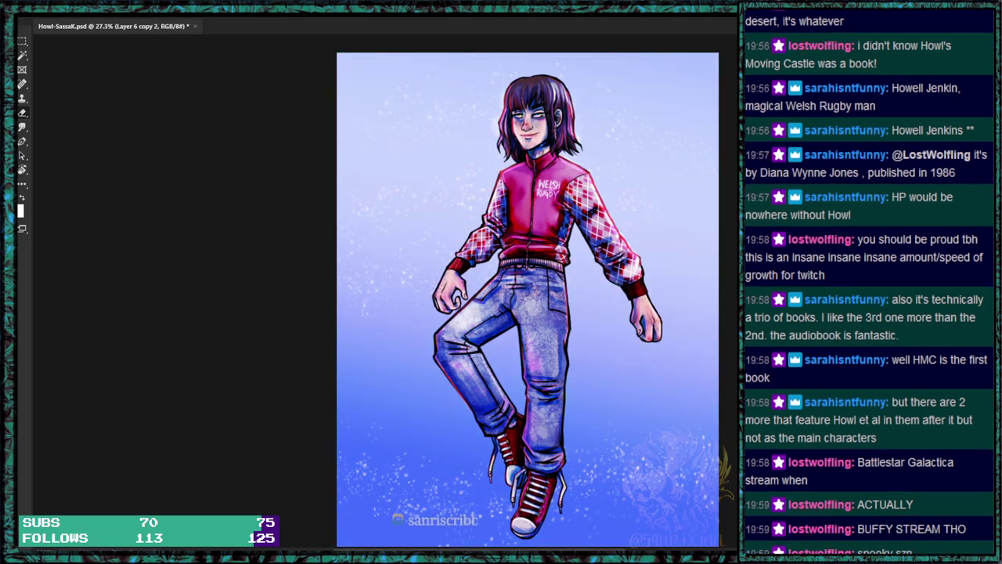
pyautogui.hotkey('ctrl', 'alt', 'z')
pyautogui.hotkey('ctrl', 'alt', 'z')
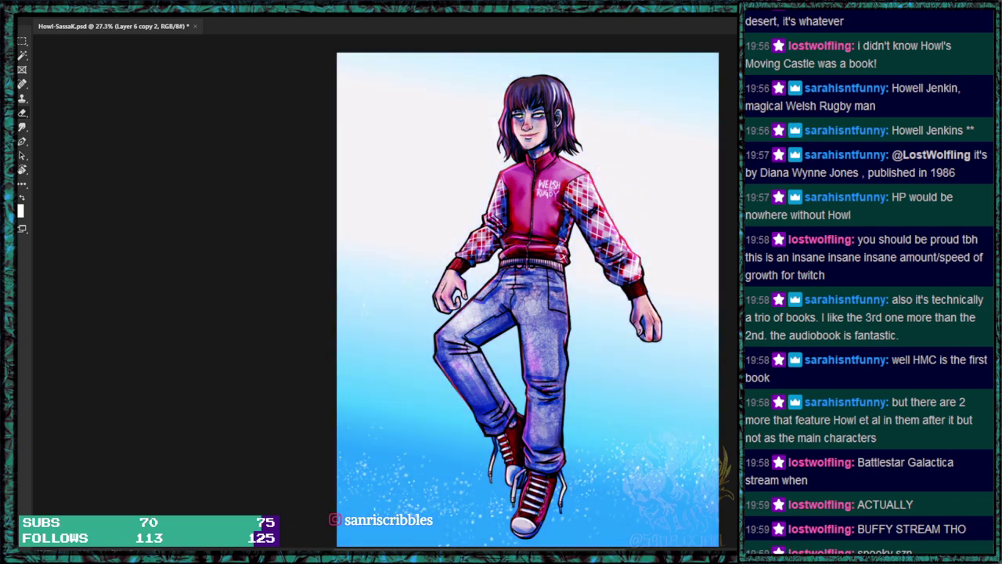
pyautogui.hotkey('ctrl', 'shift', 'z')
pyautogui.hotkey('ctrl', 'shift', 'z')
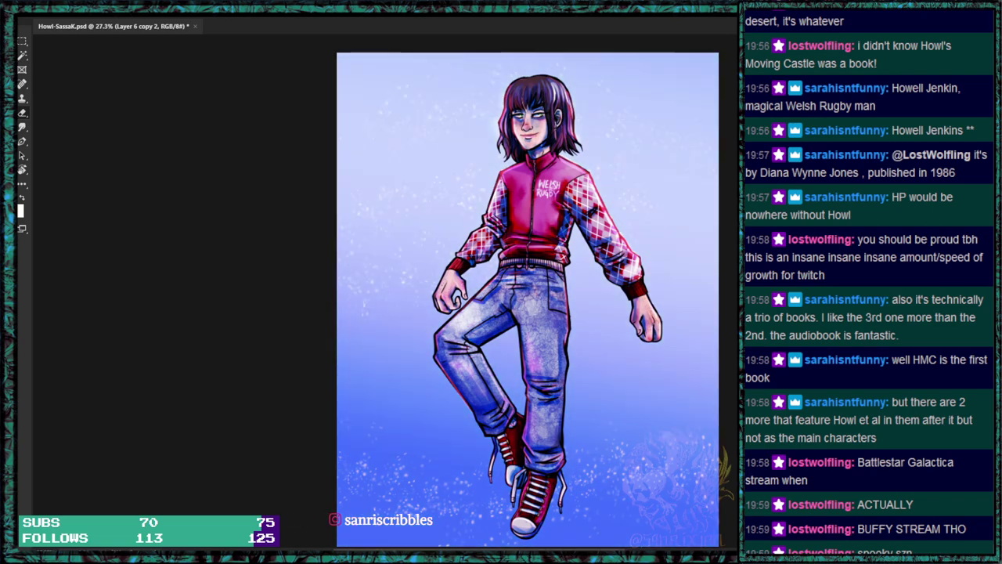
# Give the duplicated gradient layer a blend effect that deepens the backdrop to saturated blue-violet behind the figure.
pyautogui.hotkey('ctrl', 'z')
pyautogui.hotkey('ctrl', 'shift', 'z')
pyautogui.hotkey('ctrl', 'shift', 'z')
pyautogui.hotkey('ctrl', 'z')
pyautogui.hotkey('ctrl', 'shift', 'z')
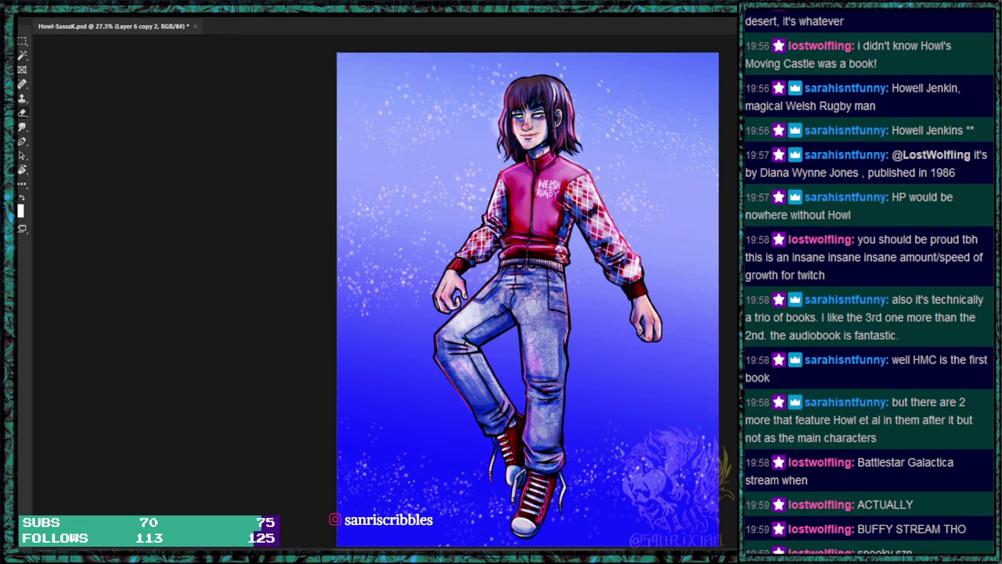
pyautogui.hotkey('ctrl', 'alt', 'z')
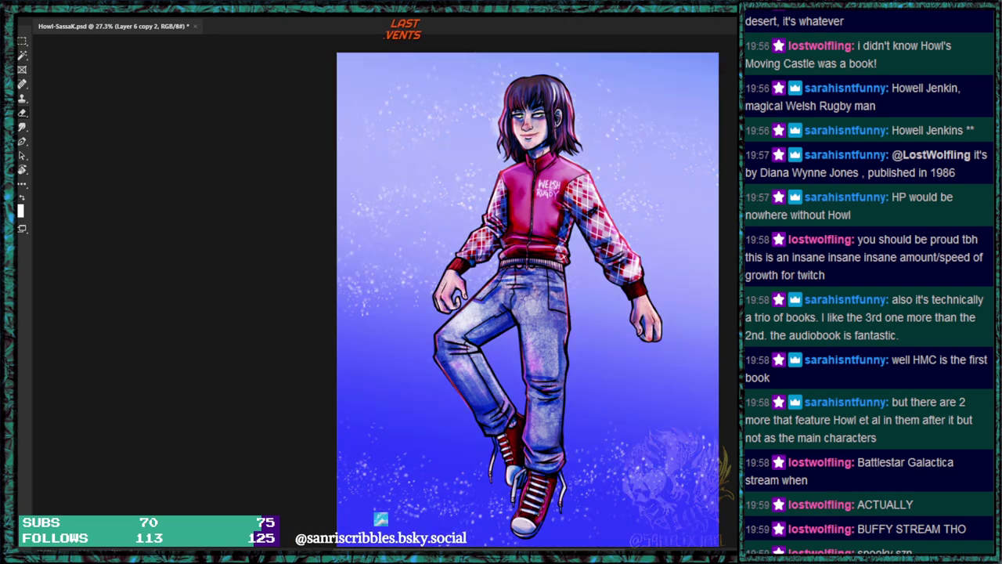
# On a new layer behind the figure, paint a bank of white clouds around the lower legs with the cloud4 brush.
pyautogui.hotkey('alt', '[')
pyautogui.press('b')
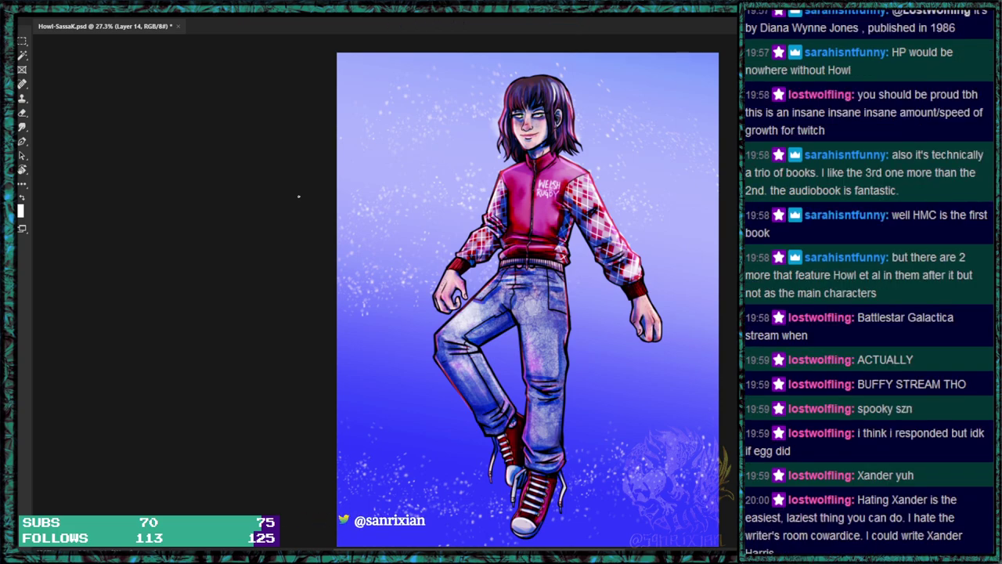
pyautogui.click(69, 18)
pyautogui.click(81, 88)
pyautogui.write('c')
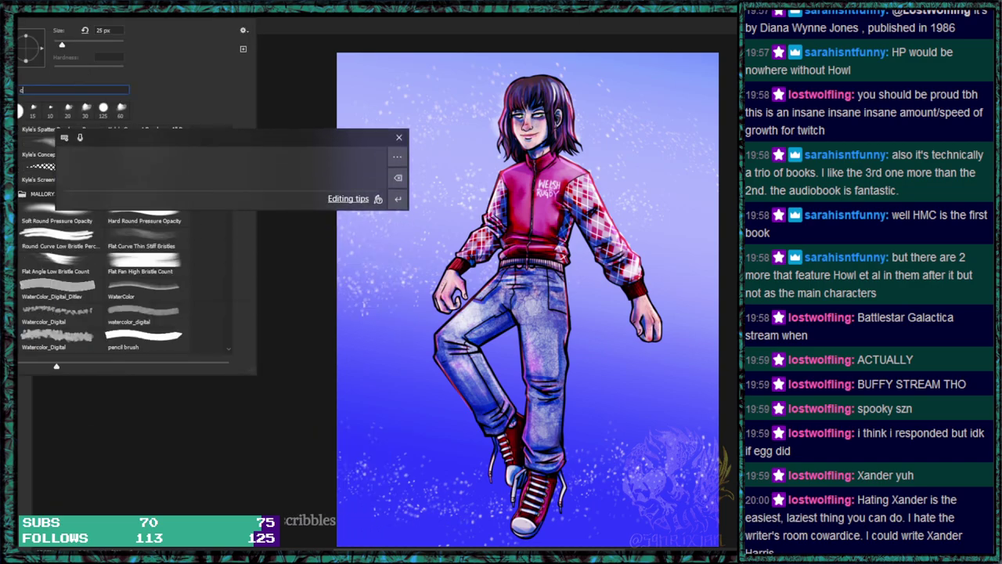
pyautogui.write('loud')
pyautogui.doubleClick(159, 303)
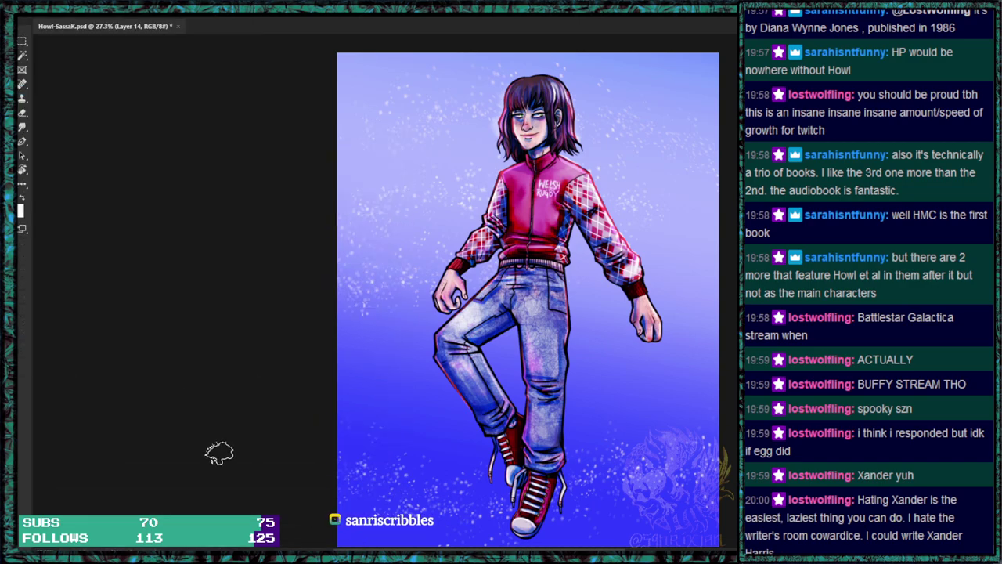
pyautogui.moveTo(391, 425)
pyautogui.mouseDown()
pyautogui.moveTo(354, 447)
pyautogui.moveTo(424, 427)
pyautogui.moveTo(448, 452)
pyautogui.moveTo(372, 441)
pyautogui.moveTo(340, 453)
pyautogui.moveTo(489, 483)
pyautogui.moveTo(558, 441)
pyautogui.moveTo(656, 417)
pyautogui.moveTo(682, 377)
pyautogui.moveTo(540, 395)
pyautogui.mouseUp()
pyautogui.moveTo(705, 431)
pyautogui.mouseDown()
pyautogui.moveTo(657, 483)
pyautogui.moveTo(562, 460)
pyautogui.mouseUp()
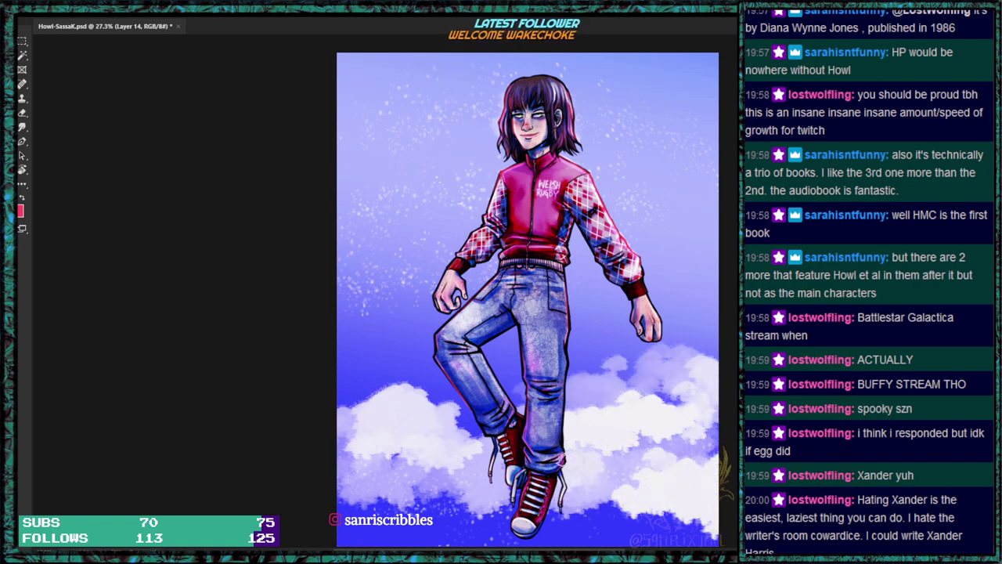
pyautogui.moveTo(671, 460)
pyautogui.mouseDown()
pyautogui.moveTo(625, 501)
pyautogui.moveTo(532, 509)
pyautogui.moveTo(429, 489)
pyautogui.moveTo(545, 526)
pyautogui.moveTo(697, 521)
pyautogui.moveTo(689, 478)
pyautogui.moveTo(570, 480)
pyautogui.moveTo(480, 447)
pyautogui.moveTo(358, 436)
pyautogui.moveTo(368, 427)
pyautogui.mouseUp()
# Reduce the cloud brush to 150 px and paint smaller clouds beside the bent knee and near the outstretched hand.
pyautogui.press('[')
pyautogui.press('[')
pyautogui.press('[')
pyautogui.press('[')
pyautogui.press('[')
pyautogui.press('[')
pyautogui.press('[')
pyautogui.press('[')
pyautogui.moveTo(349, 342)
pyautogui.mouseDown()
pyautogui.moveTo(417, 352)
pyautogui.moveTo(327, 349)
pyautogui.mouseUp()
pyautogui.moveTo(575, 333)
pyautogui.mouseDown()
pyautogui.moveTo(619, 325)
pyautogui.moveTo(612, 331)
pyautogui.mouseUp()
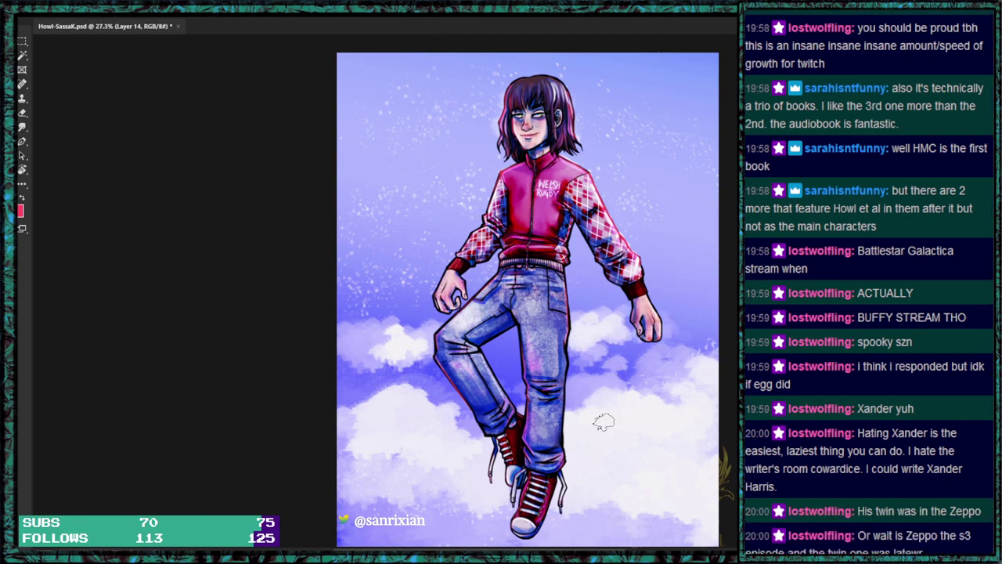
# Build up fuller clouds beside the knee and hand with the cloud5 brush, and tint the lower cloud bank light cyan.
pyautogui.click(74, 16)
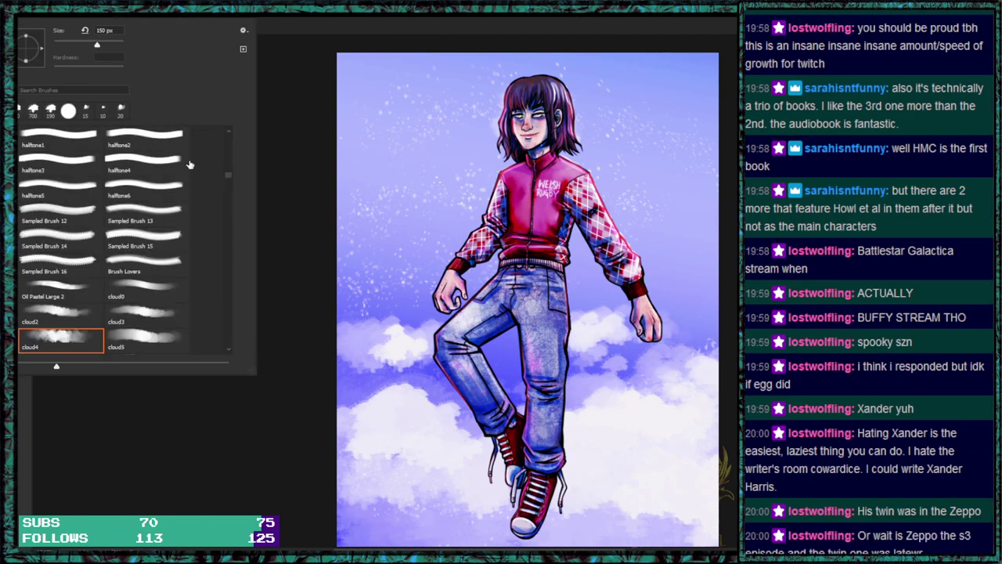
pyautogui.doubleClick(141, 338)
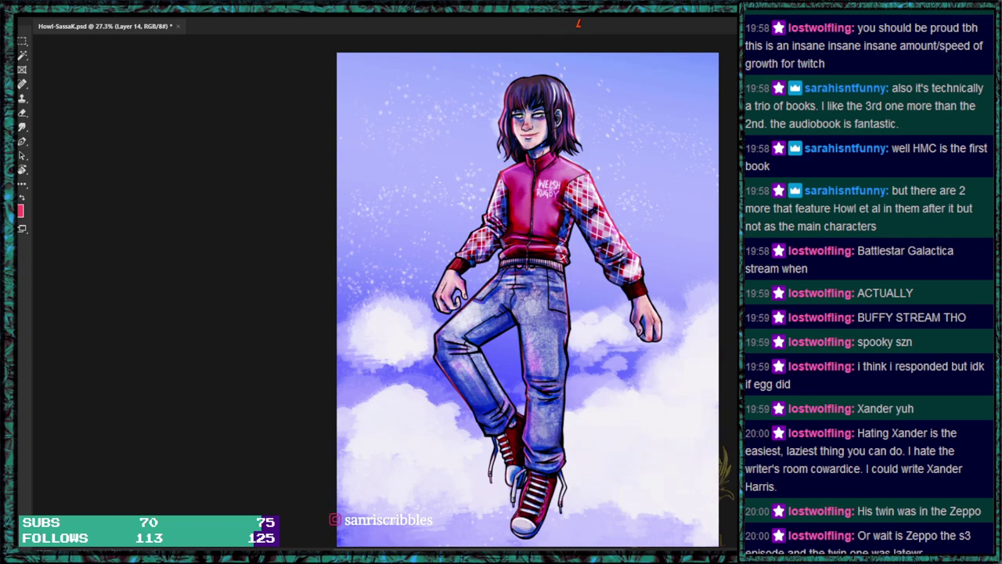
pyautogui.hotkey('ctrl', 'z')
pyautogui.hotkey('ctrl', 'z')
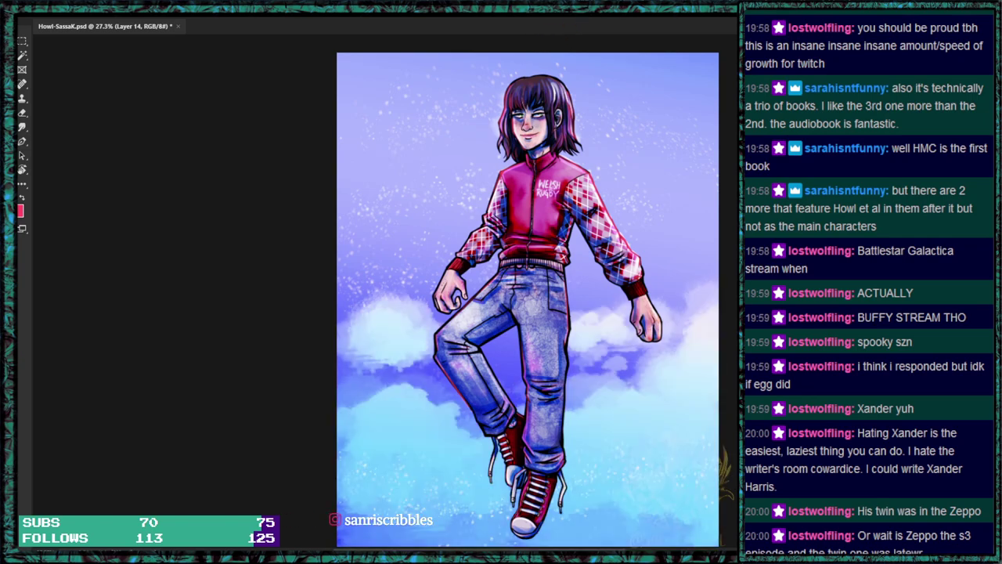
# On a new layer above the figure, paint white foreground clouds across the sneakers and the lower part of the canvas.
pyautogui.scroll(-3, 527, 299)
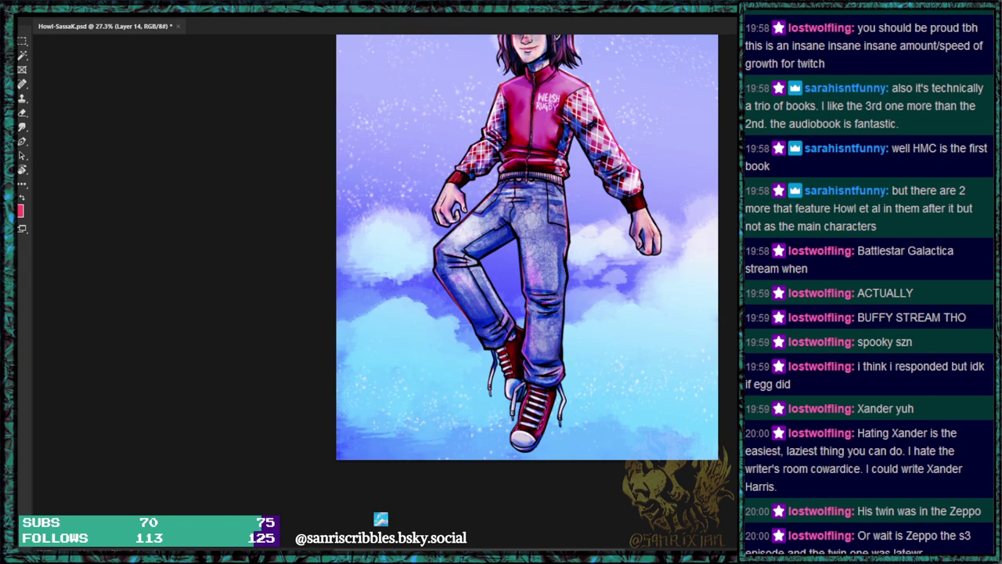
pyautogui.hotkey('ctrl', 'shift', 'alt', 'n')
pyautogui.moveTo(588, 386)
pyautogui.mouseDown()
pyautogui.moveTo(542, 409)
pyautogui.moveTo(434, 414)
pyautogui.moveTo(588, 385)
pyautogui.moveTo(631, 341)
pyautogui.moveTo(613, 379)
pyautogui.moveTo(473, 396)
pyautogui.moveTo(431, 417)
pyautogui.moveTo(329, 407)
pyautogui.mouseUp()
pyautogui.moveTo(626, 404)
pyautogui.mouseDown()
pyautogui.moveTo(671, 402)
pyautogui.moveTo(682, 358)
pyautogui.moveTo(688, 364)
pyautogui.mouseUp()
pyautogui.click(74, 14)
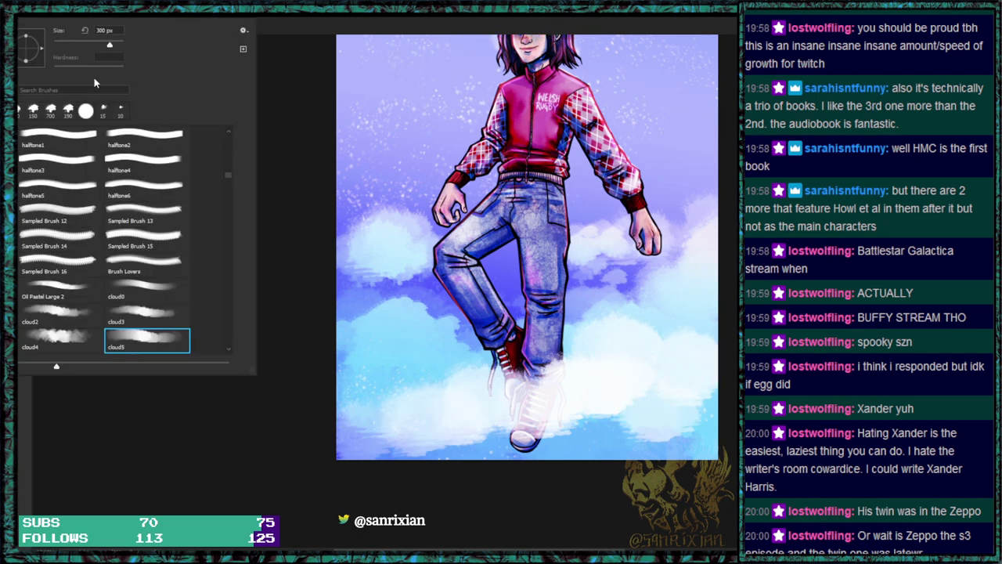
pyautogui.press('Escape')
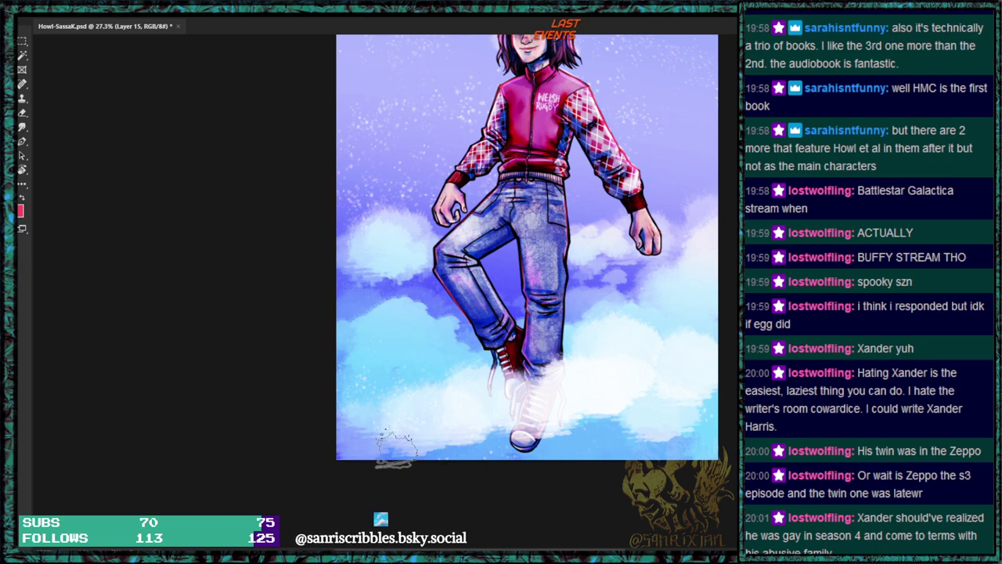
# Soften the white foreground clouds over the sneakers and lower canvas with a large round eraser.
pyautogui.press('e')
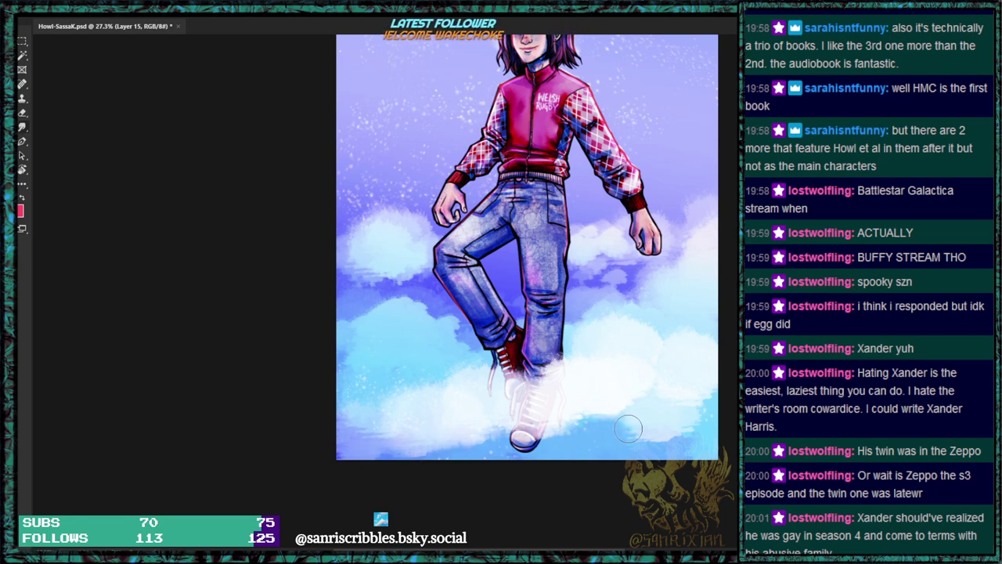
pyautogui.moveTo(615, 431)
pyautogui.mouseDown()
pyautogui.moveTo(665, 432)
pyautogui.moveTo(646, 411)
pyautogui.moveTo(706, 411)
pyautogui.moveTo(597, 431)
pyautogui.moveTo(410, 407)
pyautogui.mouseUp()
pyautogui.press(']')
pyautogui.press(']')
pyautogui.press(']')
pyautogui.press(']')
pyautogui.press(']')
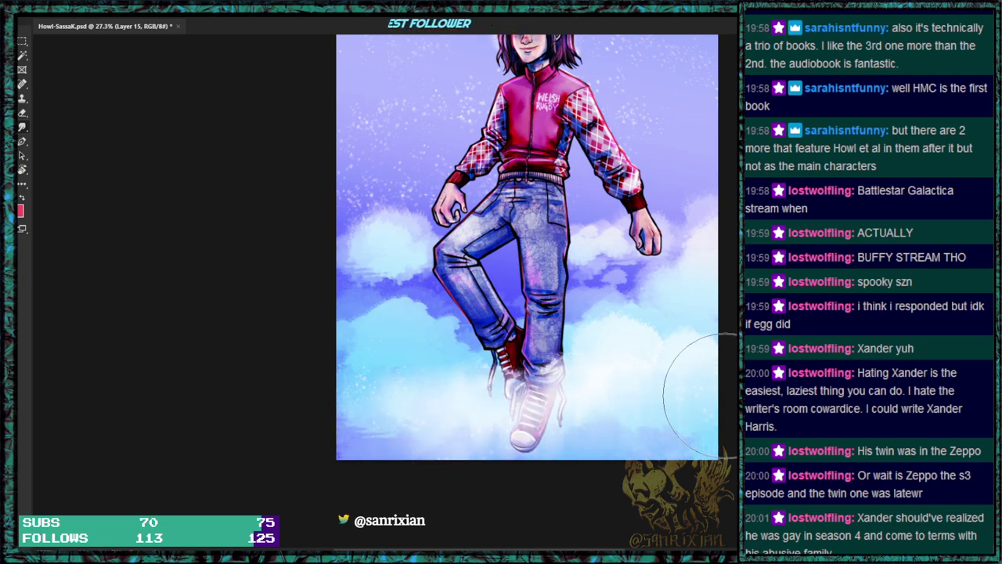
# Paint white clouds along the bottom of the canvas with the cloud2 brush, and tone them back to reveal the sneakers.
pyautogui.click(72, 17)
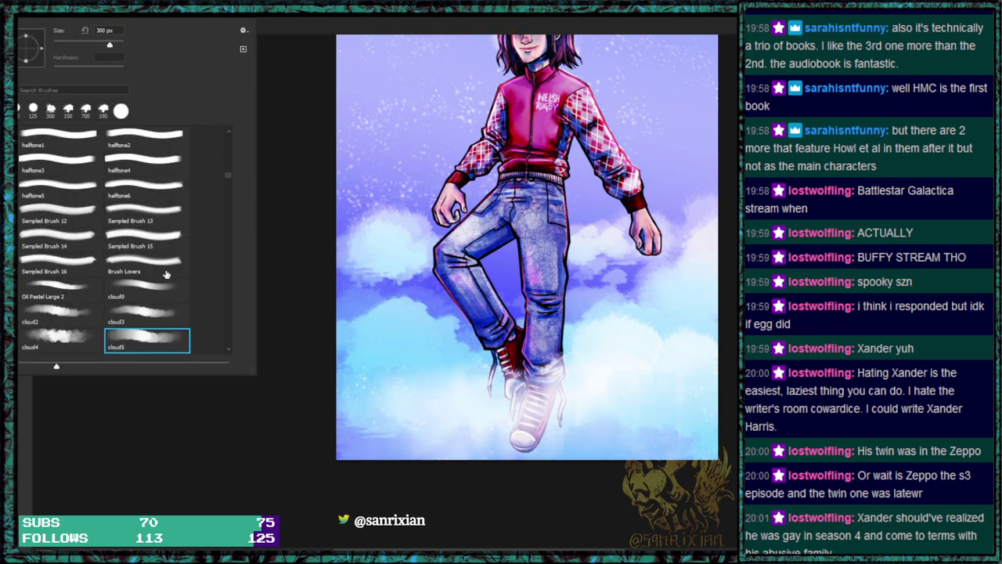
pyautogui.click(159, 314)
pyautogui.click(61, 316)
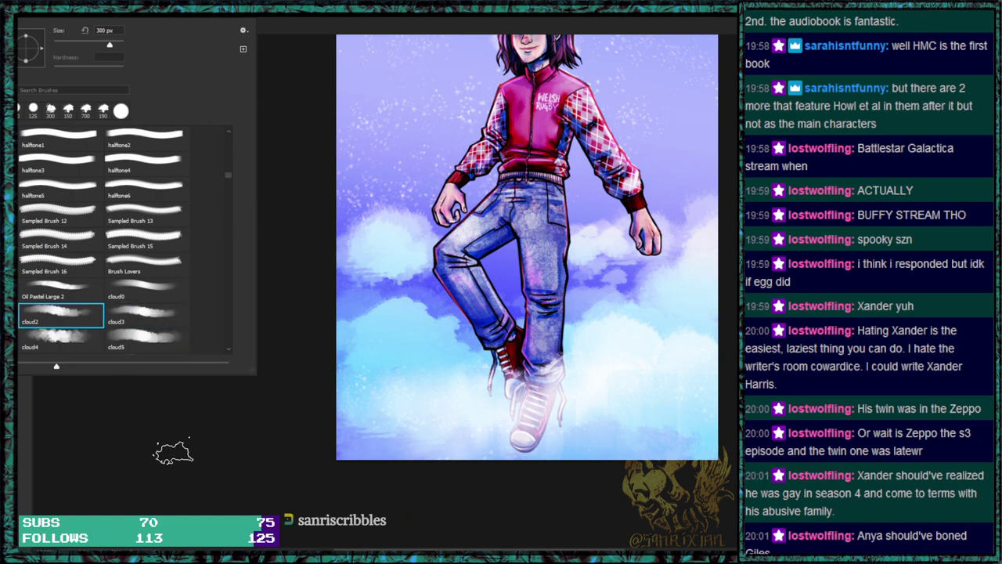
pyautogui.click(272, 423)
pyautogui.moveTo(384, 413)
pyautogui.mouseDown()
pyautogui.moveTo(463, 400)
pyautogui.moveTo(492, 420)
pyautogui.moveTo(507, 450)
pyautogui.moveTo(534, 456)
pyautogui.moveTo(583, 431)
pyautogui.moveTo(568, 451)
pyautogui.moveTo(621, 410)
pyautogui.moveTo(670, 414)
pyautogui.moveTo(632, 438)
pyautogui.moveTo(706, 448)
pyautogui.moveTo(712, 420)
pyautogui.mouseUp()
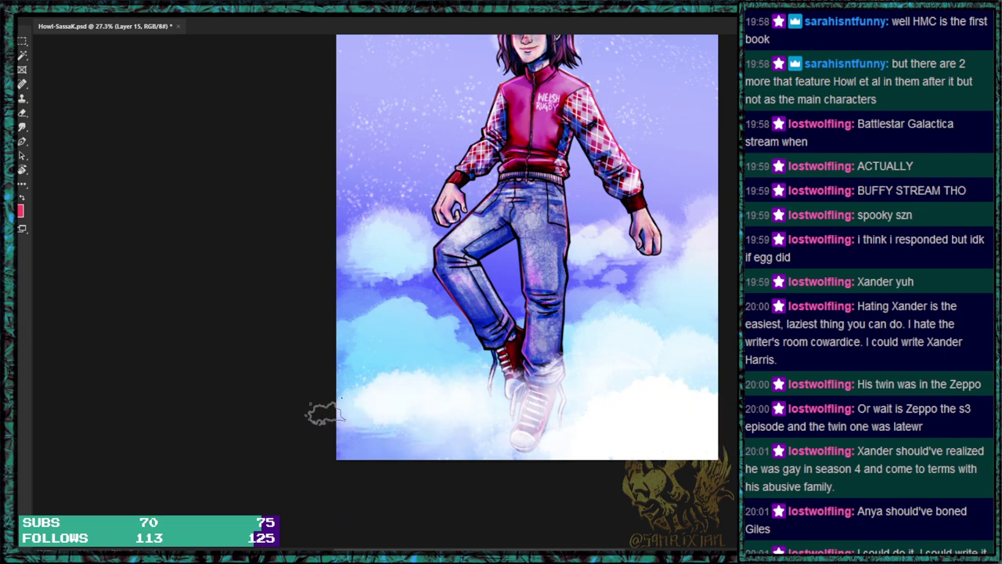
pyautogui.moveTo(408, 362); pyautogui.dragTo(384, 421)
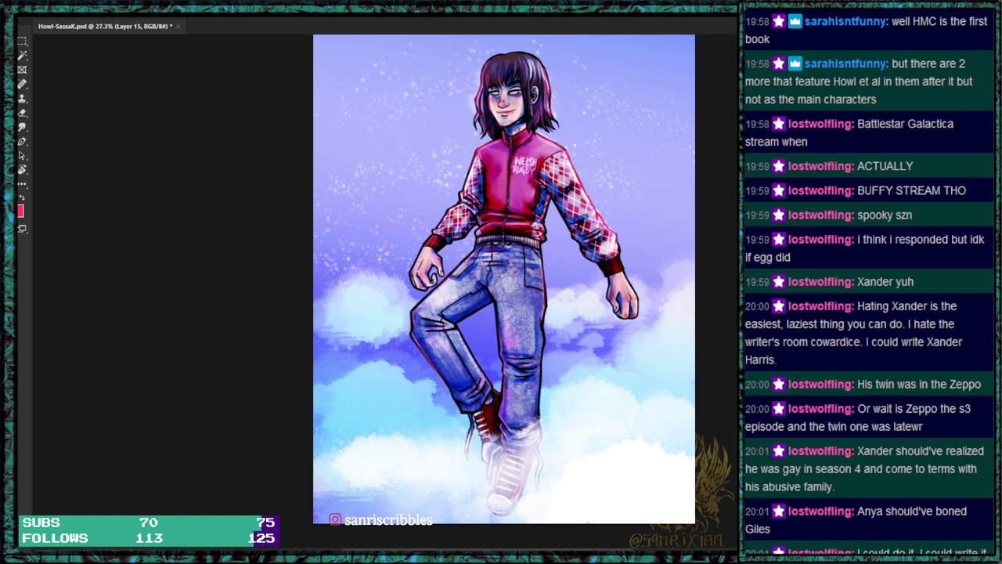
pyautogui.hotkey('ctrl', 'z')
pyautogui.hotkey('ctrl', 'z')
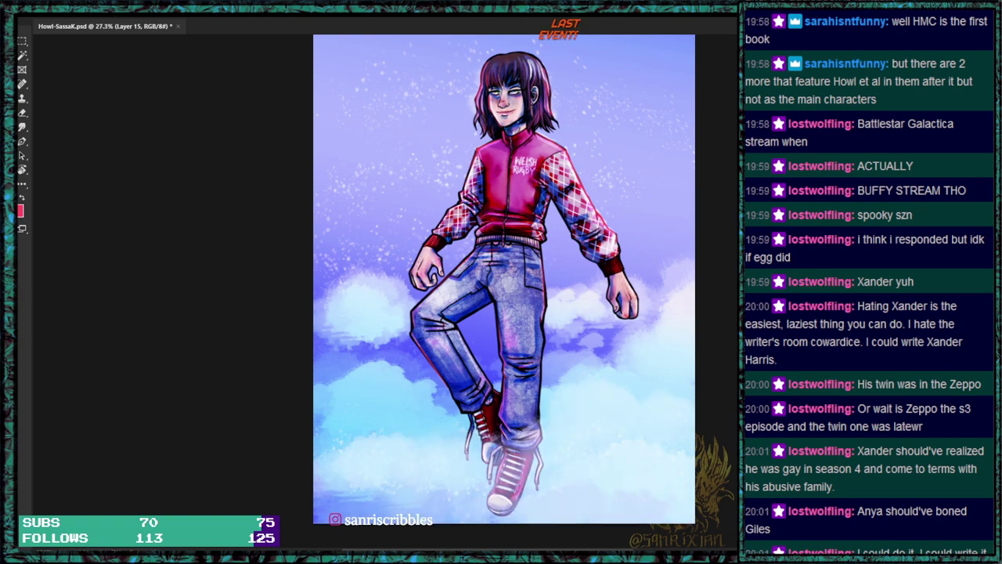
pyautogui.hotkey('ctrl', 'shift', 'z')
pyautogui.hotkey('ctrl', 'shift', 'z')
pyautogui.hotkey('ctrl', 'z')
# On a new layer, replace the cloud brush with a hard brush found by searching the brush presets for "hard".
pyautogui.moveTo(613, 389); pyautogui.dragTo(602, 355)
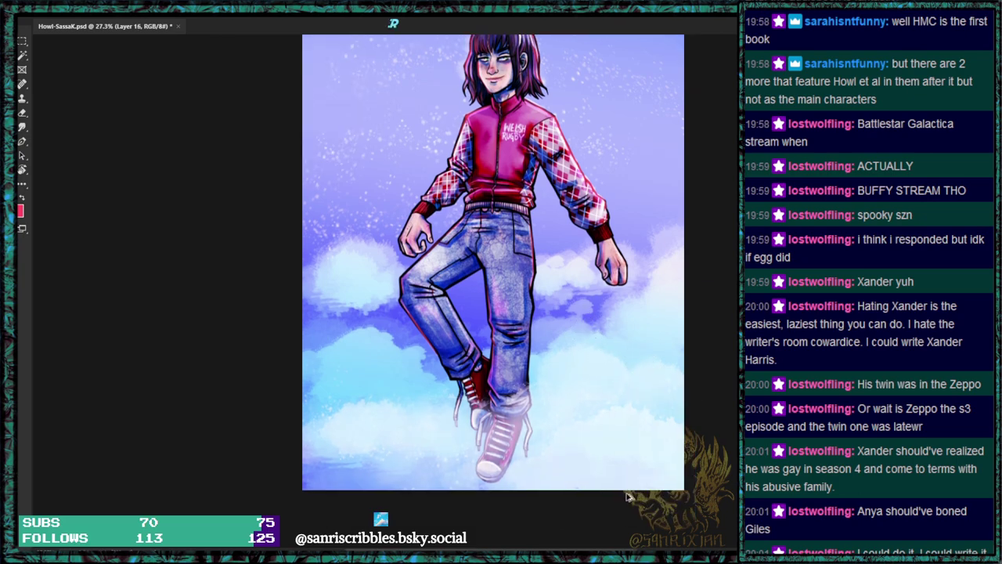
pyautogui.scroll(3, 627, 495)
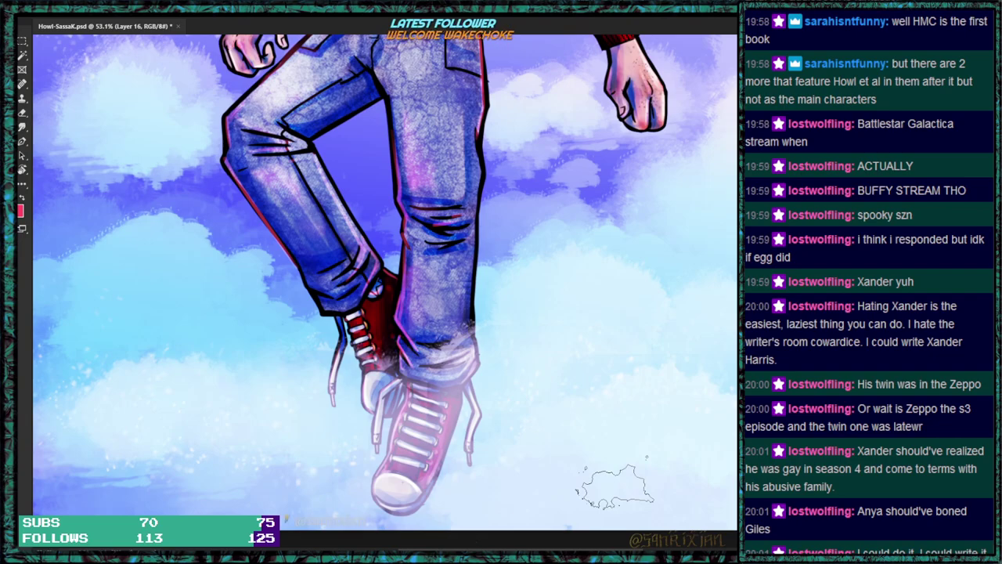
pyautogui.rightClick(142, 86)
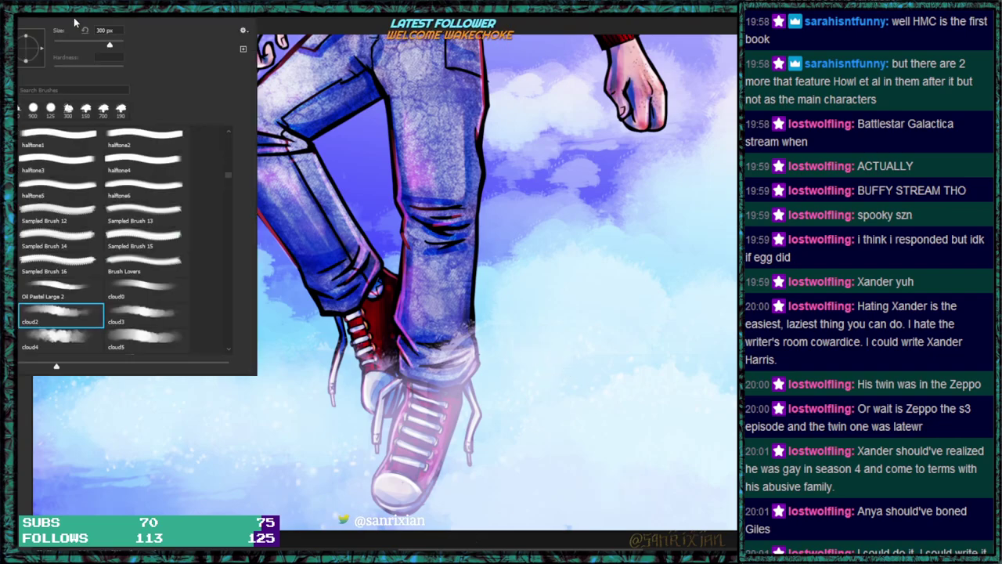
pyautogui.click(94, 88)
pyautogui.write('mid')
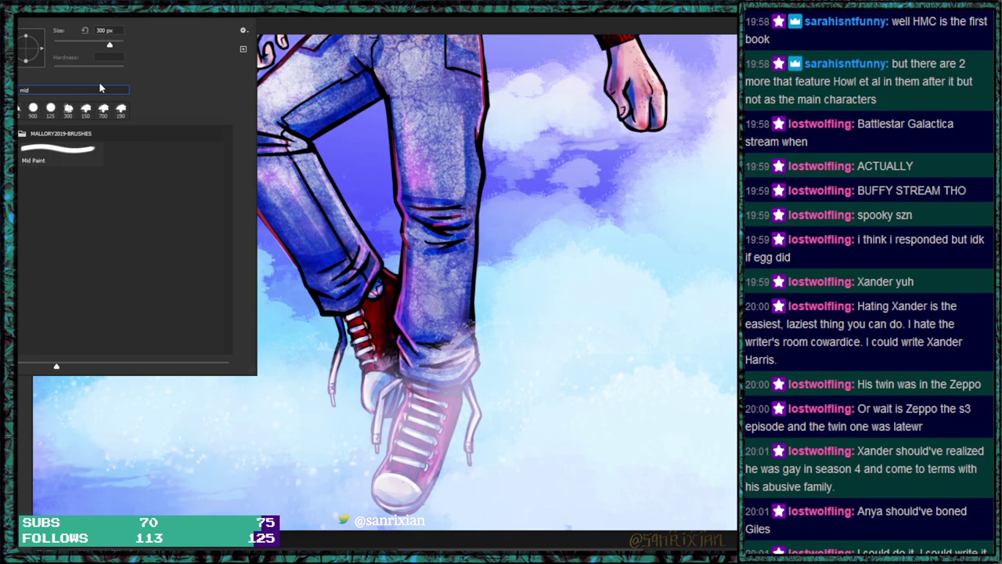
pyautogui.press('BackSpace')
pyautogui.press('BackSpace')
pyautogui.press('BackSpace')
pyautogui.write('hard')
pyautogui.click(144, 154)
pyautogui.press('Return')
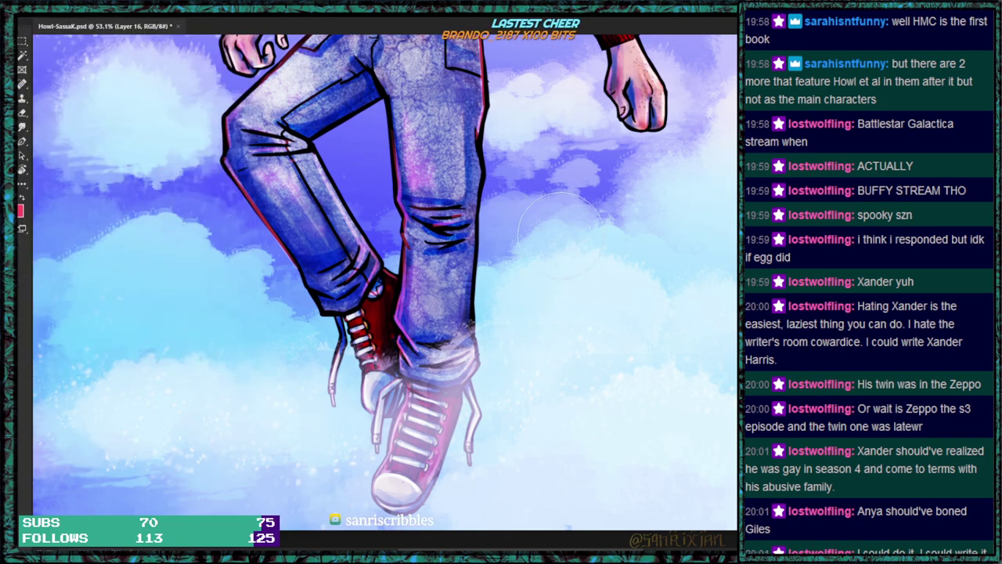
# Shrink the hard brush and sign the artwork in white beside the front sneaker with the artist's initials and 23.
pyautogui.press('[')
pyautogui.press('[')
pyautogui.press('[')
pyautogui.press('[')
pyautogui.press('[')
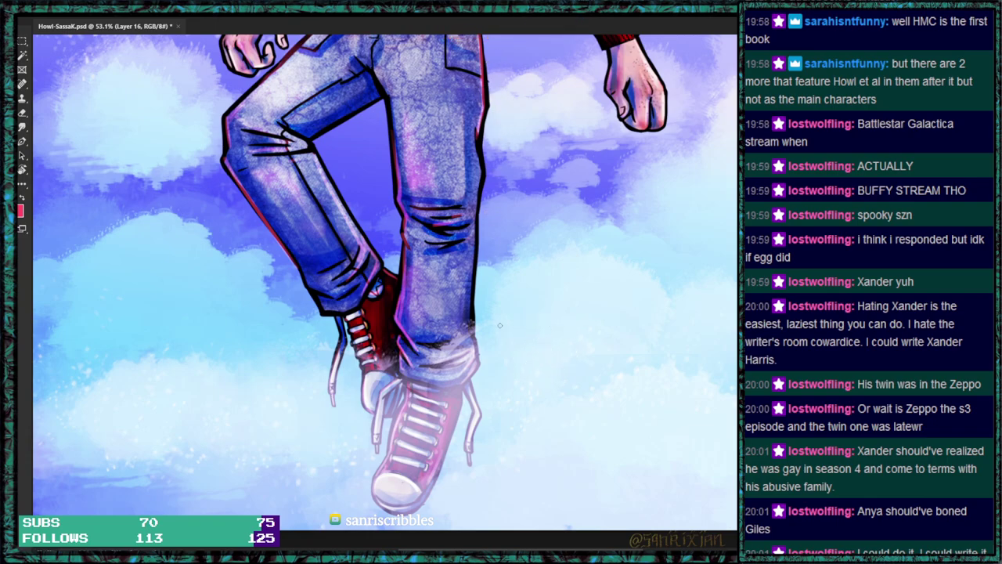
pyautogui.moveTo(490, 417); pyautogui.dragTo(494, 378)
pyautogui.moveTo(496, 378)
pyautogui.mouseDown()
pyautogui.moveTo(501, 420)
pyautogui.moveTo(523, 414)
pyautogui.mouseUp()
pyautogui.hotkey('ctrl', 'shift', 'BackSpace')
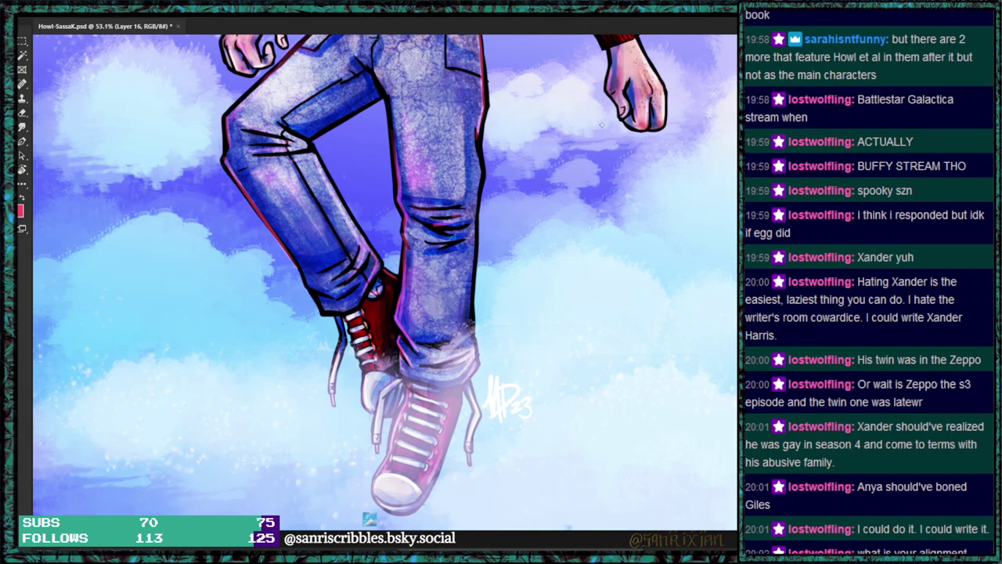
# Apply the Add Noise filter to the whole illustration on the new top layer, with amount 15% and Uniform distribution.
pyautogui.moveTo(298, 154); pyautogui.dragTo(326, 229)
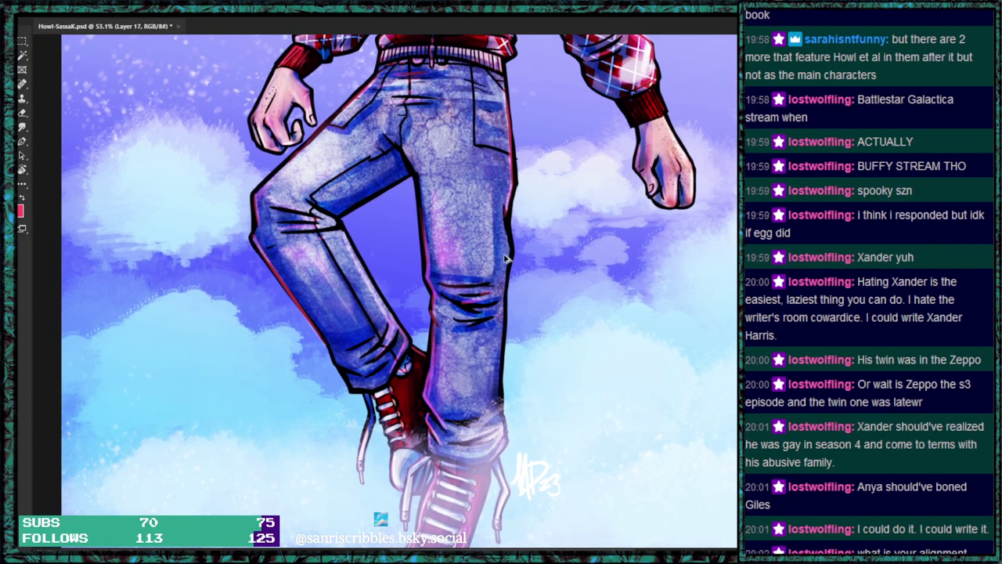
pyautogui.moveTo(456, 85); pyautogui.dragTo(474, 419)
pyautogui.moveTo(490, 177); pyautogui.dragTo(477, 231)
pyautogui.click(147, 12)
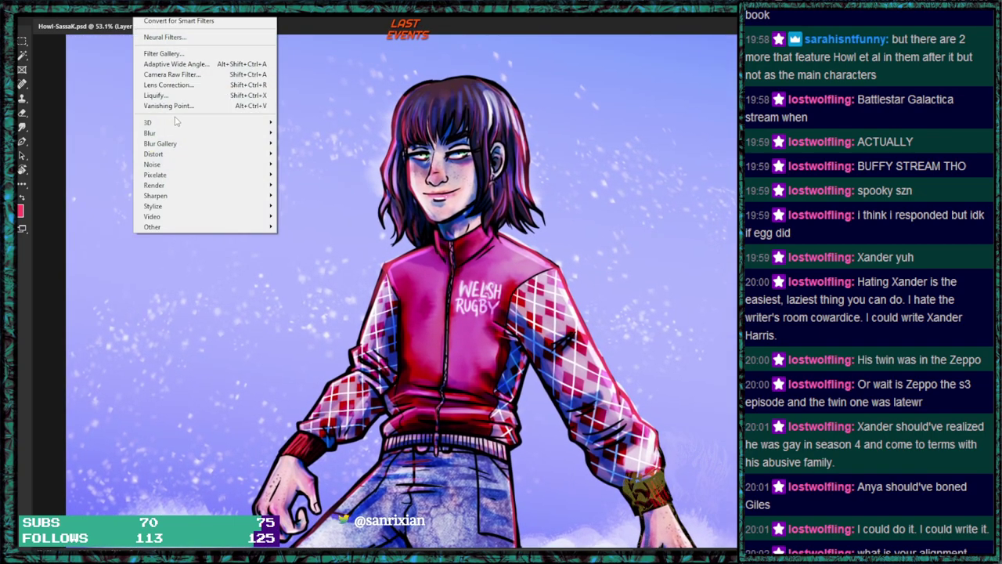
pyautogui.moveTo(231, 187)
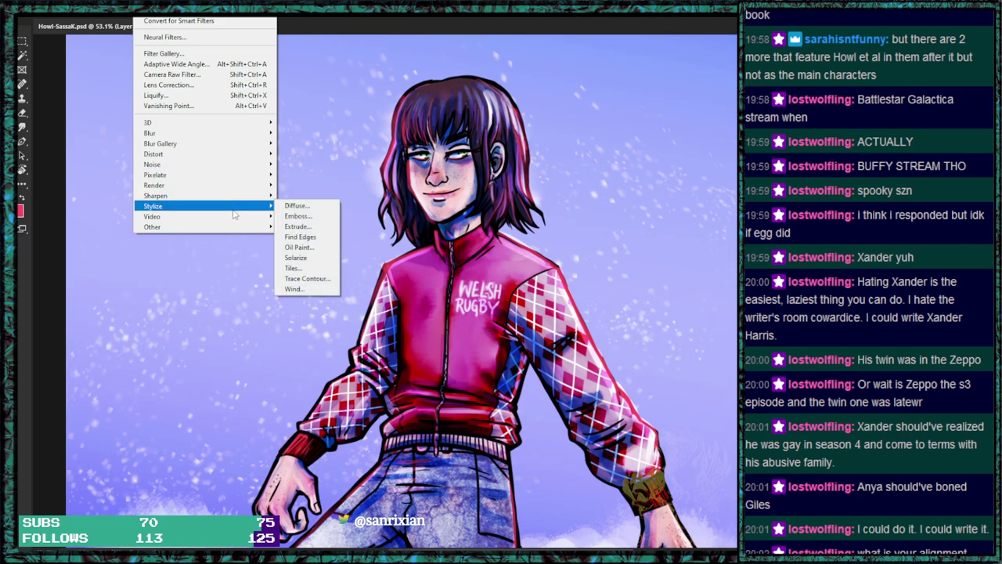
pyautogui.moveTo(233, 222)
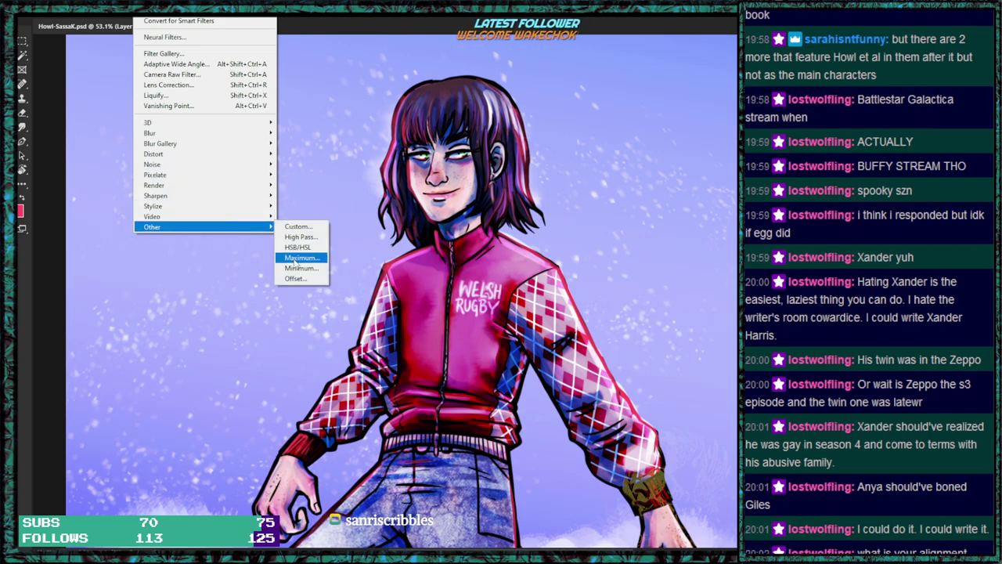
pyautogui.moveTo(211, 166)
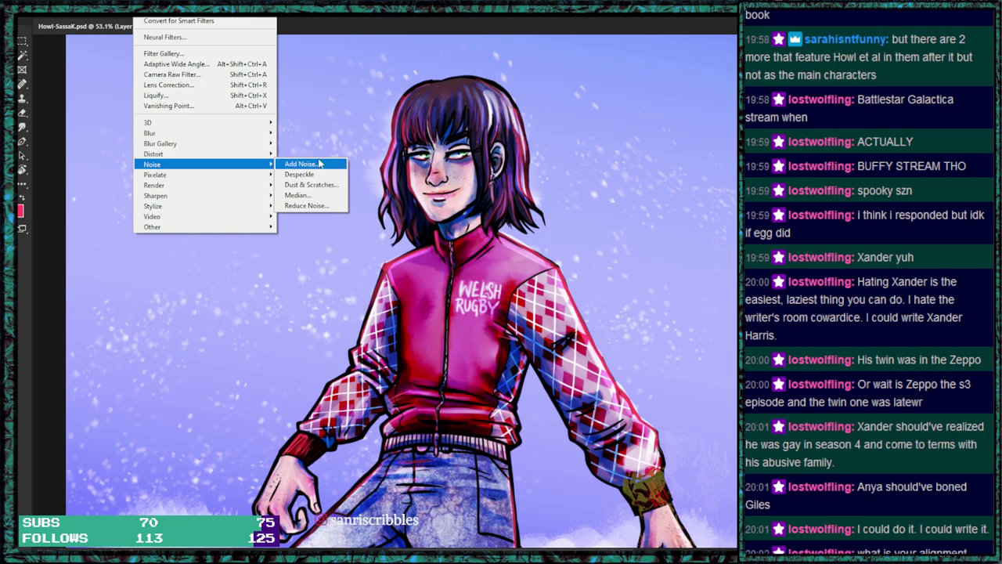
pyautogui.click(318, 165)
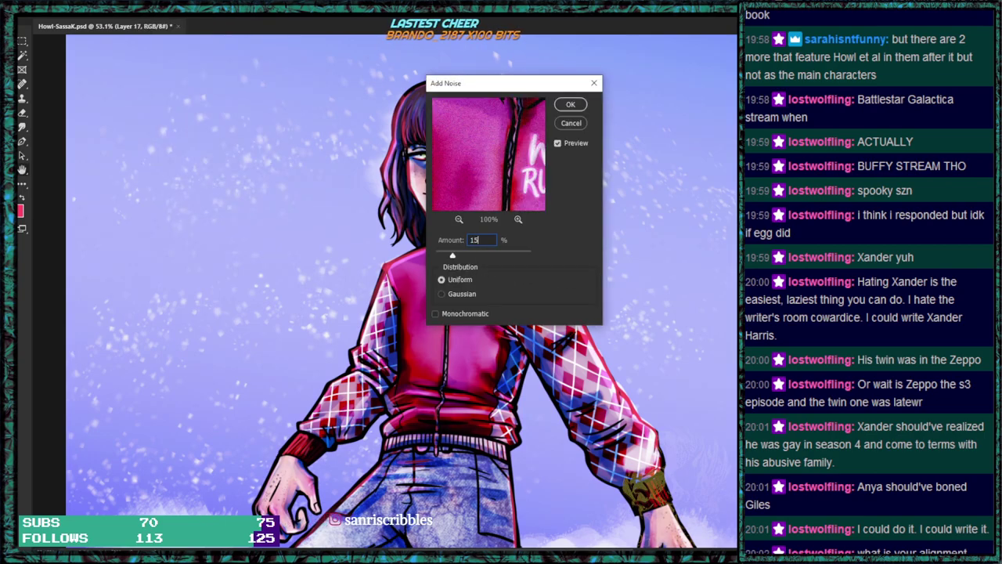
pyautogui.click(570, 105)
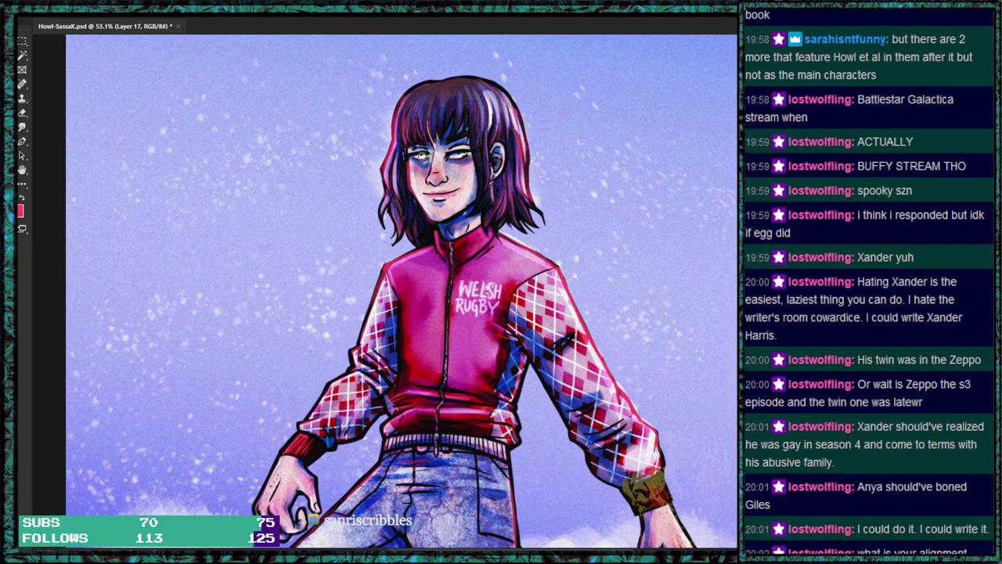
# Erase some of the noise over the figure with a soft round eraser, working across the sleeve and jeans.
pyautogui.moveTo(514, 119); pyautogui.dragTo(524, 171)
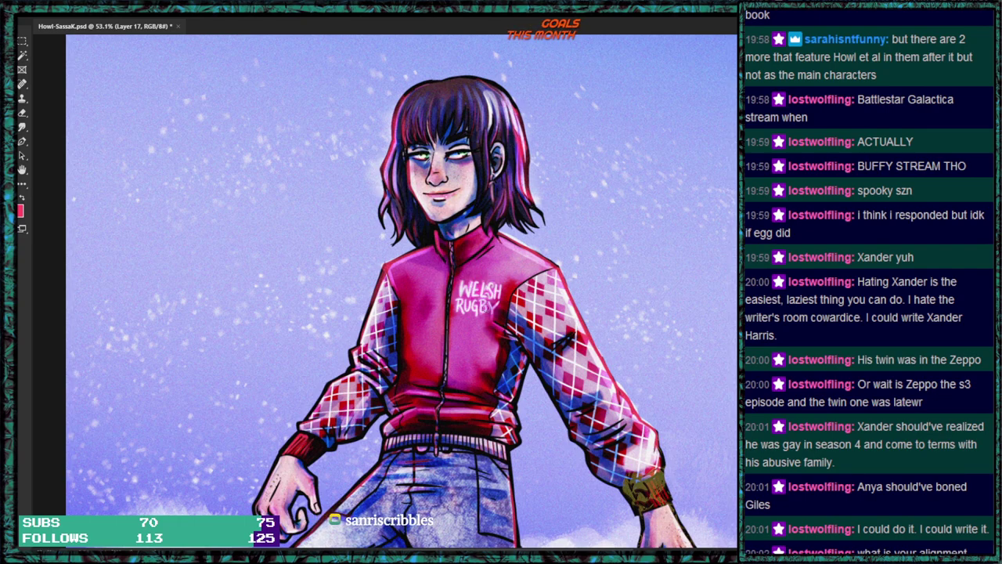
pyautogui.press('e')
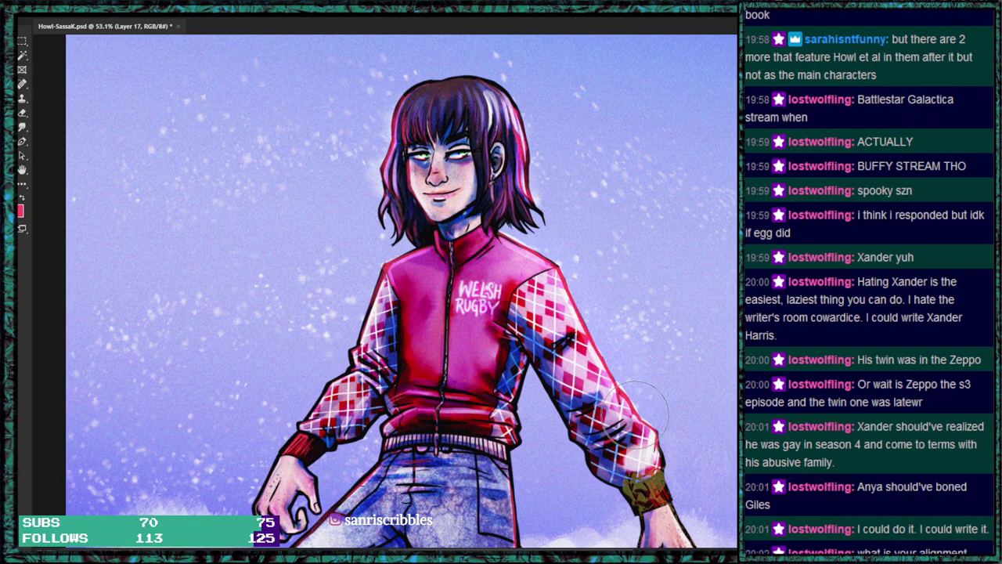
pyautogui.scroll(-3, 638, 438)
pyautogui.scroll(-2, 643, 173)
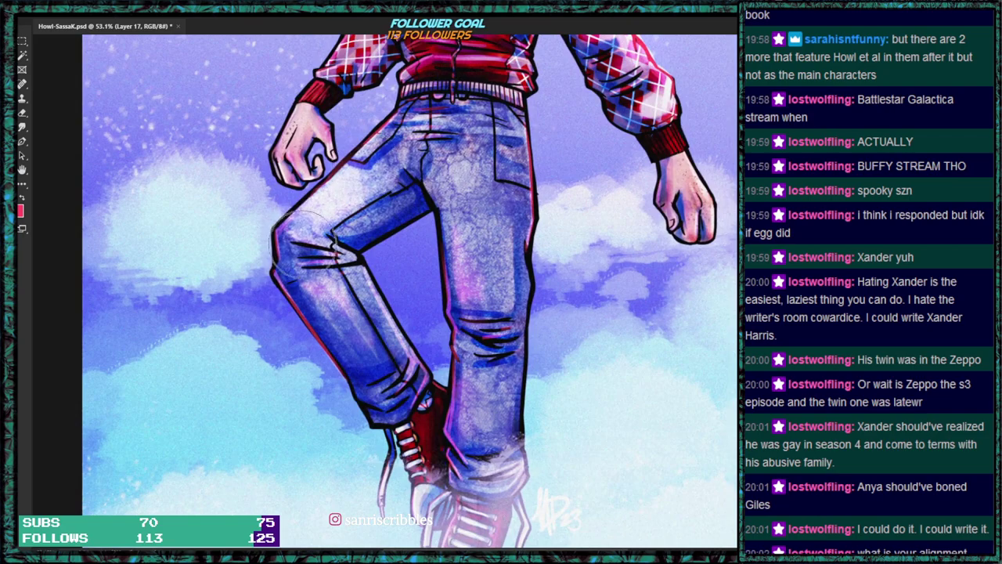
pyautogui.moveTo(597, 410); pyautogui.dragTo(651, 225)
pyautogui.moveTo(565, 336)
pyautogui.mouseDown()
pyautogui.moveTo(540, 361)
pyautogui.moveTo(435, 403)
pyautogui.mouseUp()
pyautogui.moveTo(633, 267); pyautogui.dragTo(570, 345)
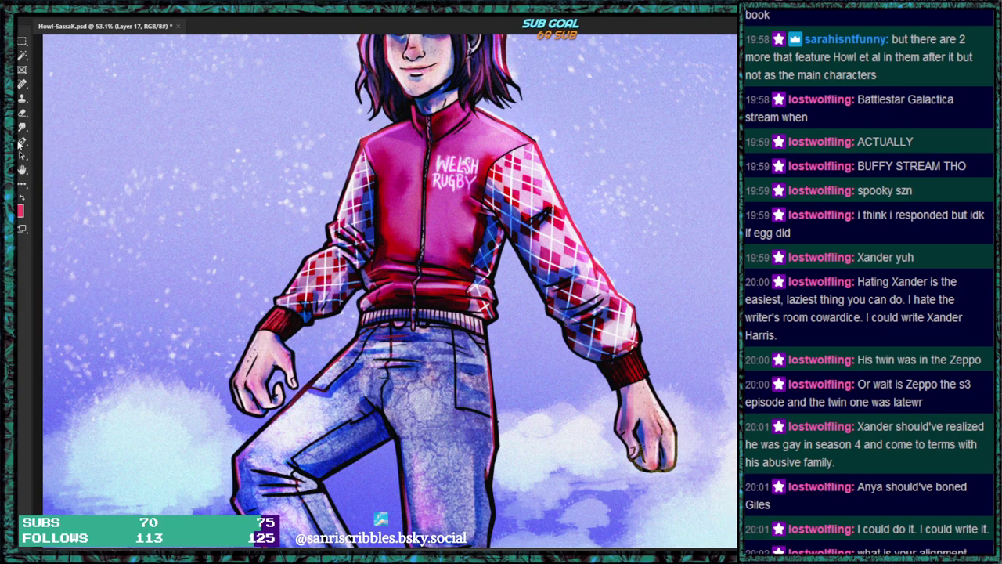
# Switch to a retouching tool and brush over the jeans and jacket to refine their tones.
pyautogui.rightClick(22, 127)
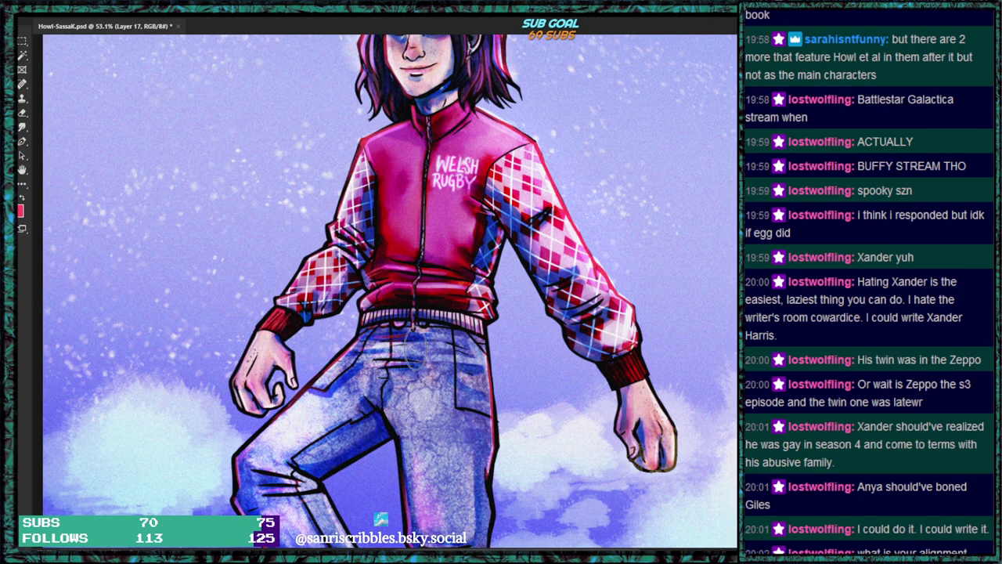
pyautogui.moveTo(405, 376)
pyautogui.mouseDown()
pyautogui.moveTo(431, 352)
pyautogui.moveTo(387, 356)
pyautogui.moveTo(352, 431)
pyautogui.moveTo(406, 421)
pyautogui.mouseUp()
pyautogui.press('space')
pyautogui.moveTo(483, 427); pyautogui.dragTo(519, 173)
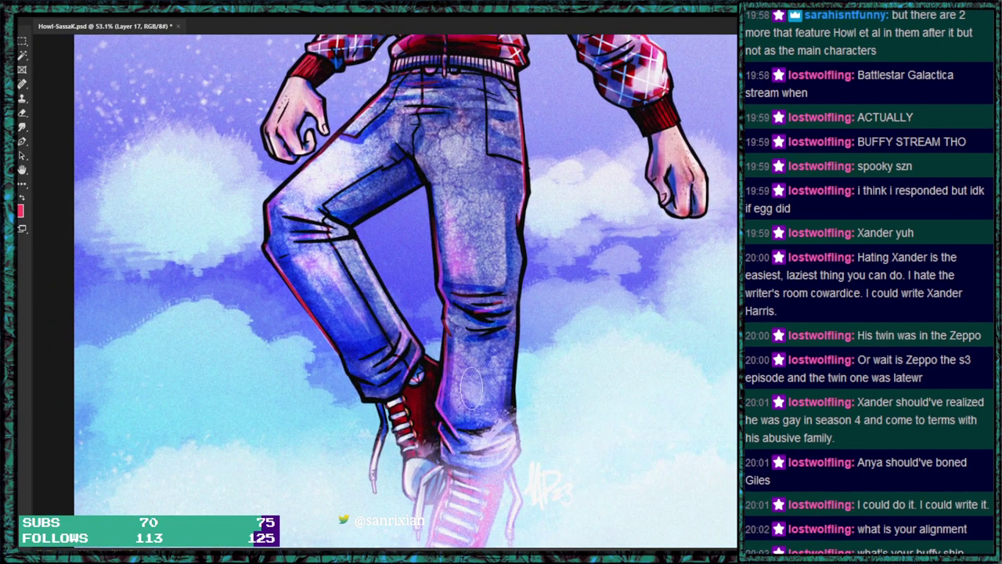
pyautogui.moveTo(499, 262); pyautogui.dragTo(469, 405)
pyautogui.moveTo(443, 333)
pyautogui.mouseDown()
pyautogui.moveTo(419, 343)
pyautogui.moveTo(443, 286)
pyautogui.mouseUp()
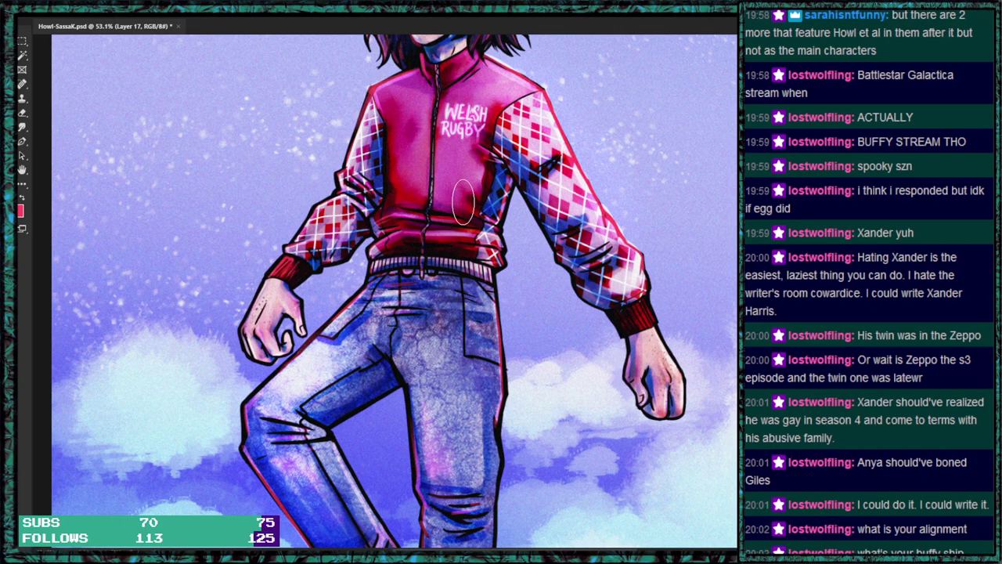
pyautogui.moveTo(437, 54); pyautogui.dragTo(392, 288)
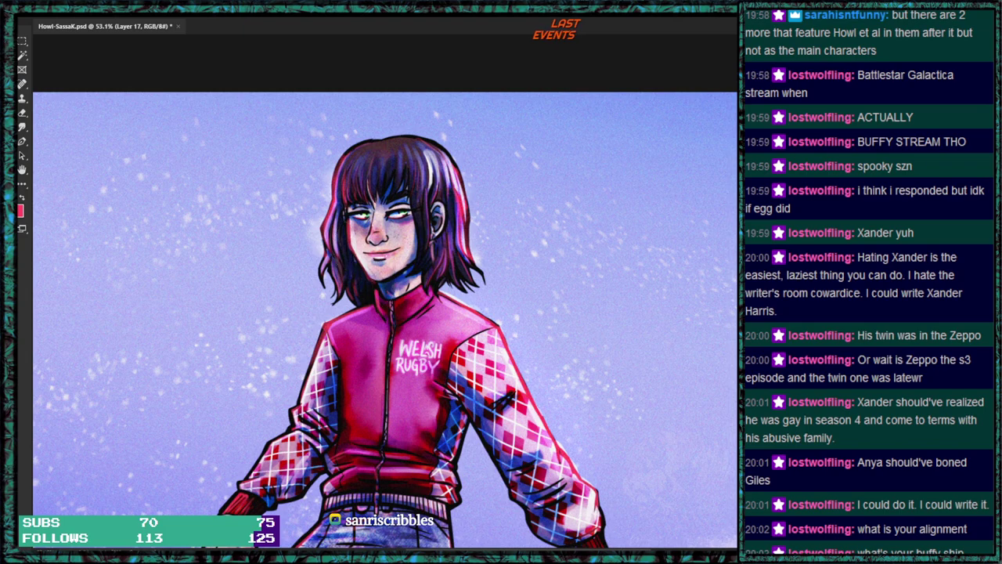
# Export the artwork through Save for Web as Howl-SassaK.png into the Art-Raffle folder inside STREAMS.
pyautogui.click(28, 17)
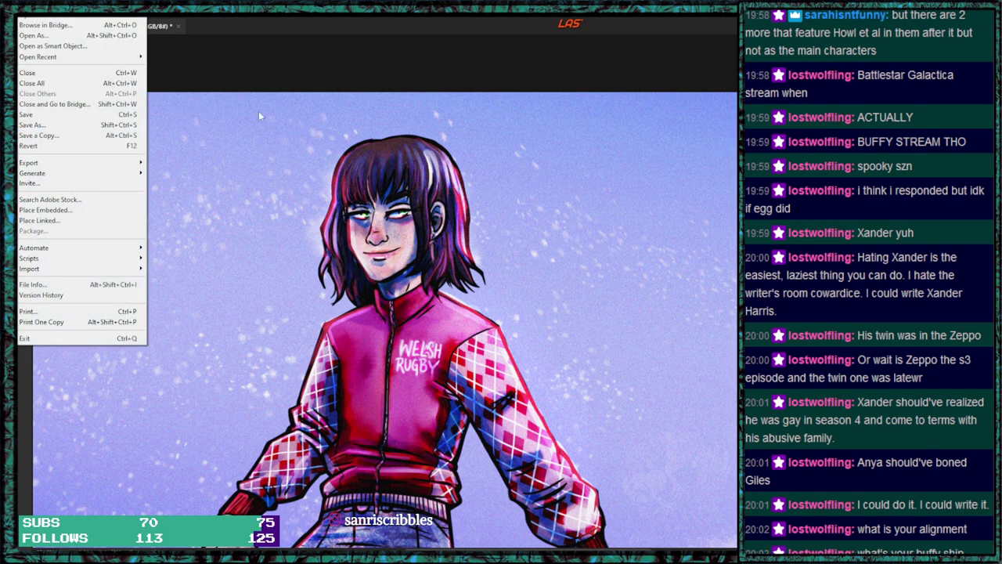
pyautogui.click(353, 51)
pyautogui.hotkey('ctrl', 'alt', 'shift', 's')
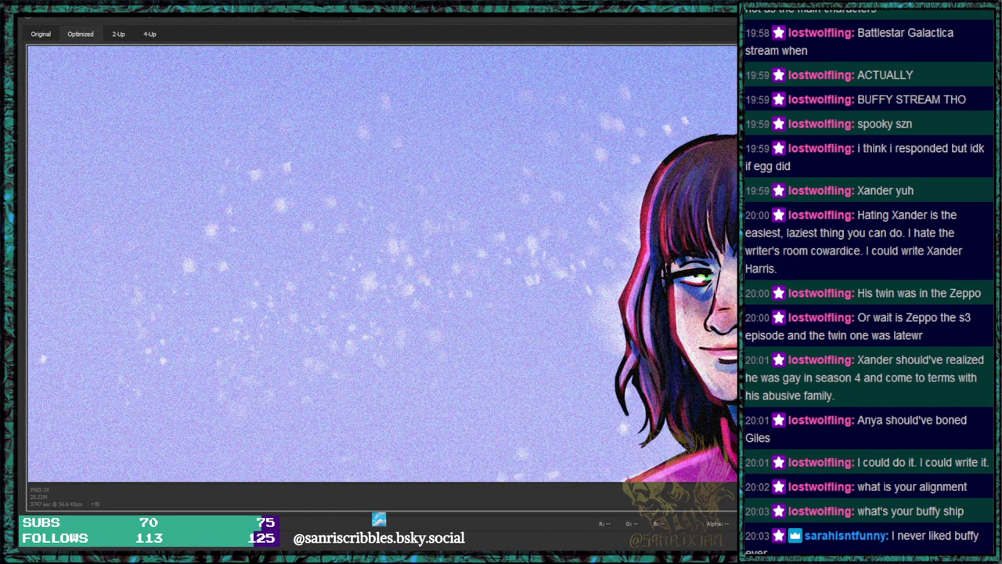
pyautogui.press('Return')
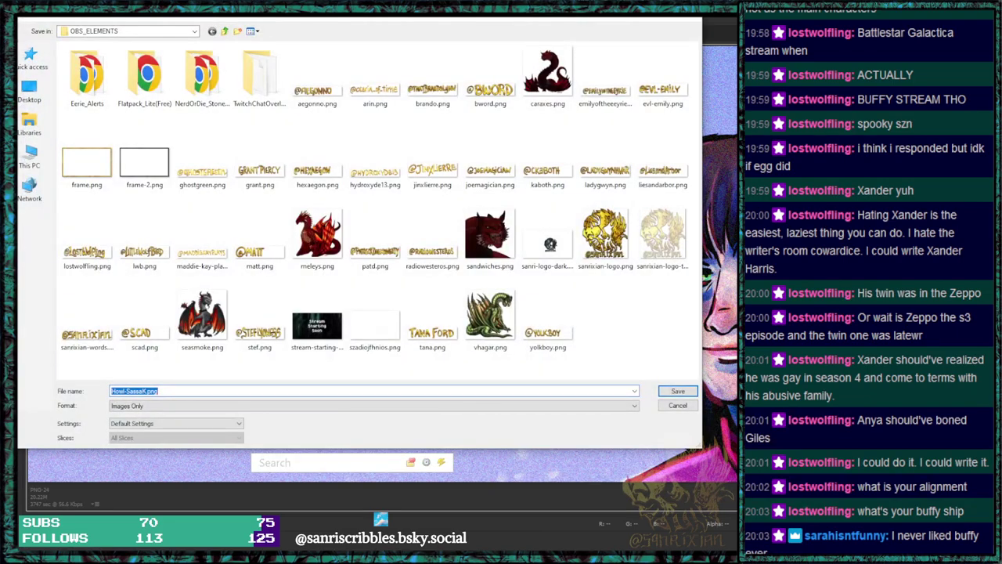
pyautogui.click(30, 57)
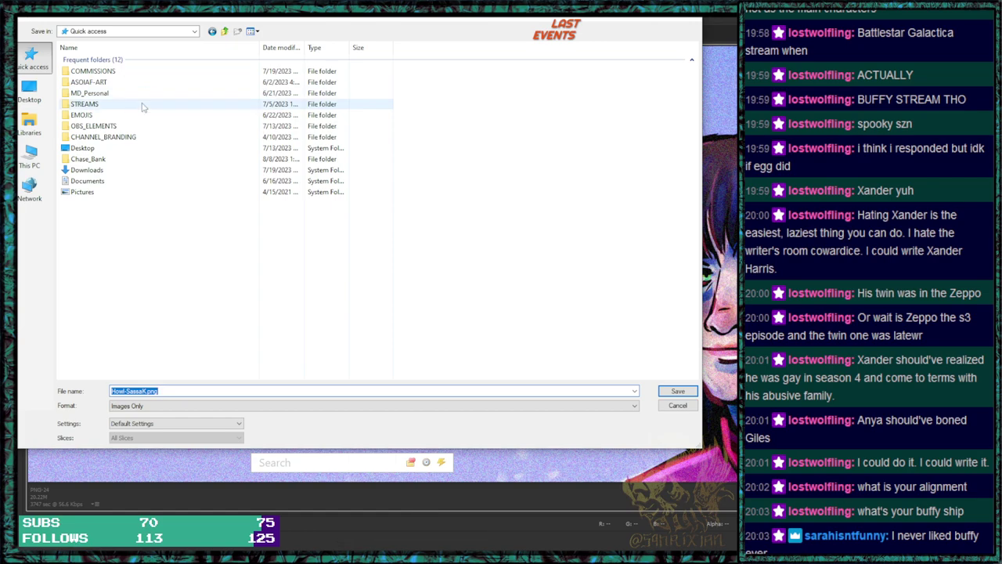
pyautogui.doubleClick(143, 104)
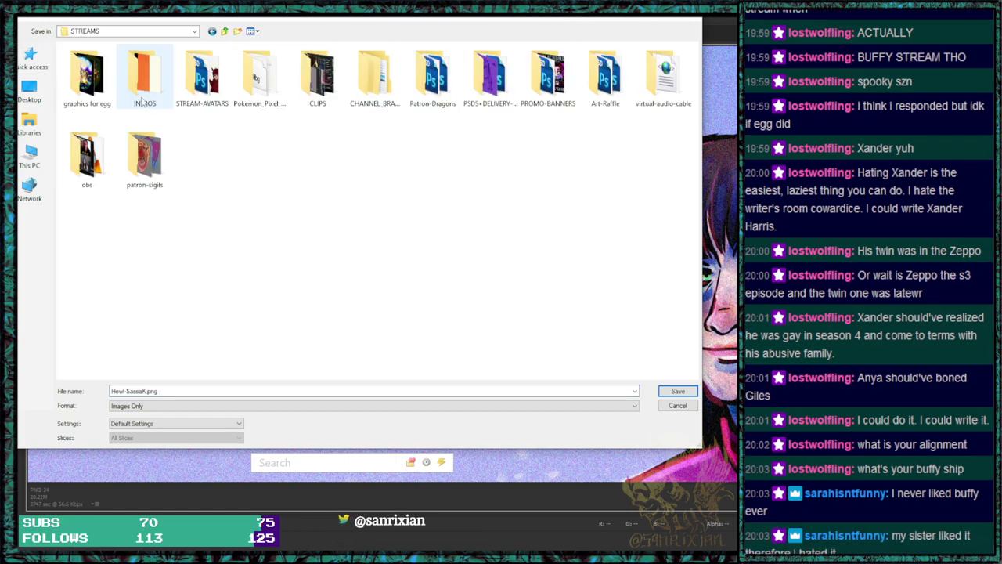
pyautogui.doubleClick(604, 78)
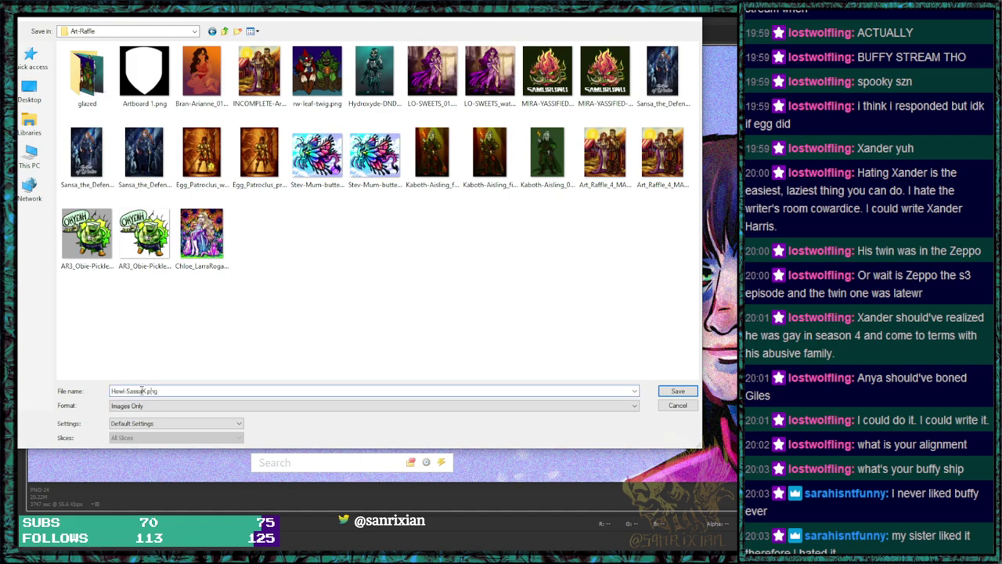
pyautogui.press('Return')
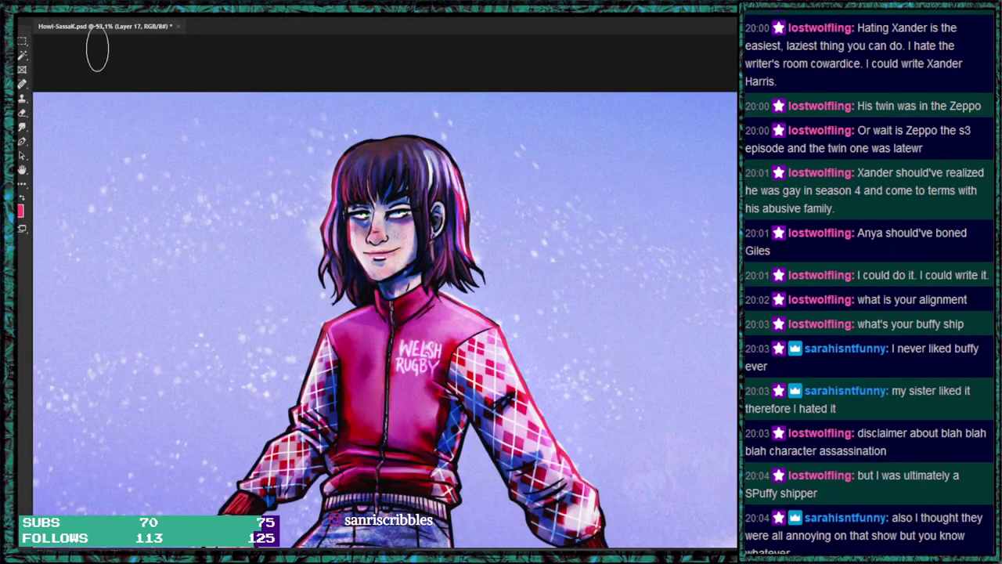
# Search the brushes for "sanrix" and choose the logo watermark brush for use on a new layer.
pyautogui.moveTo(711, 218); pyautogui.dragTo(700, 64)
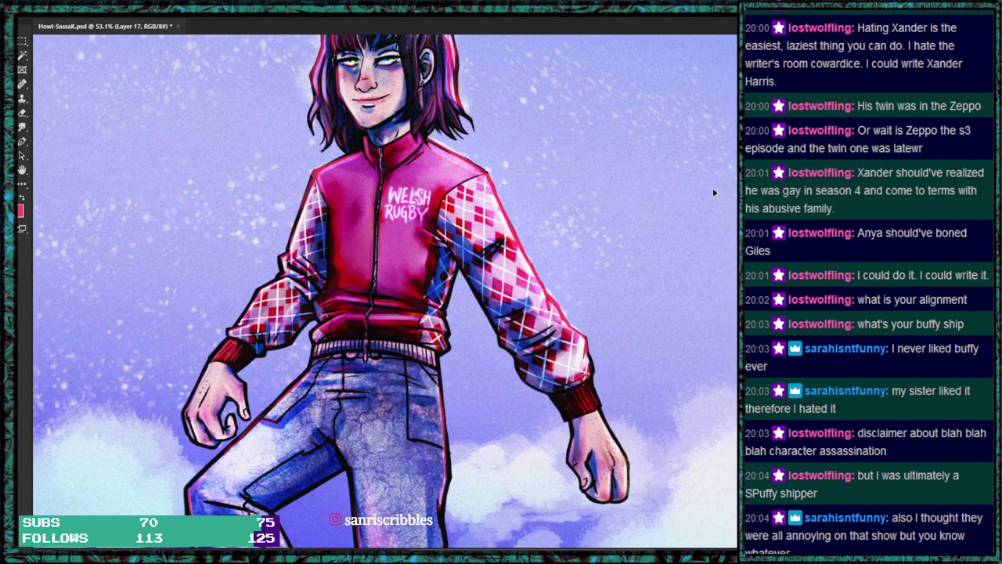
pyautogui.scroll(-3, 696, 223)
pyautogui.moveTo(590, 337); pyautogui.dragTo(549, 301)
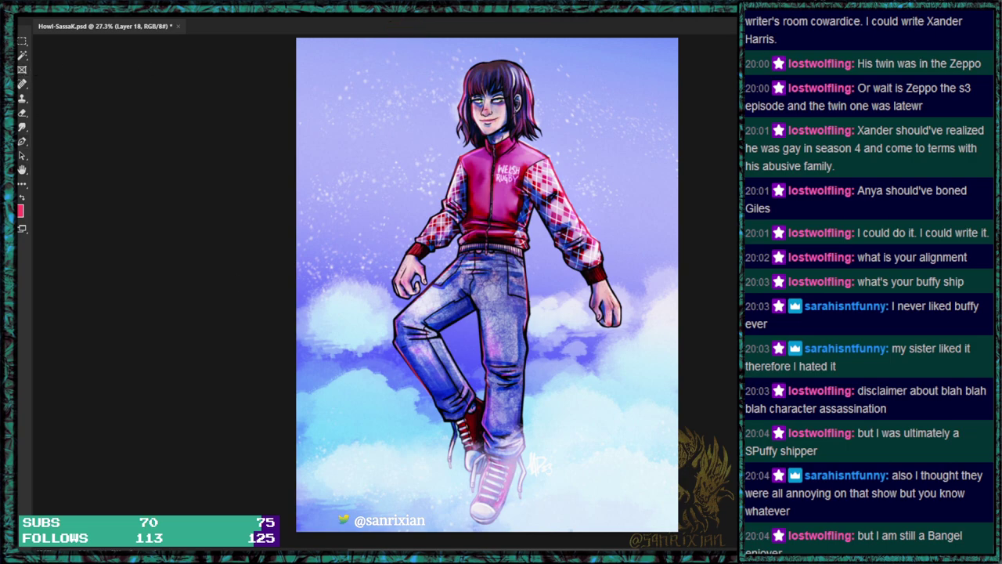
pyautogui.rightClick(47, 39)
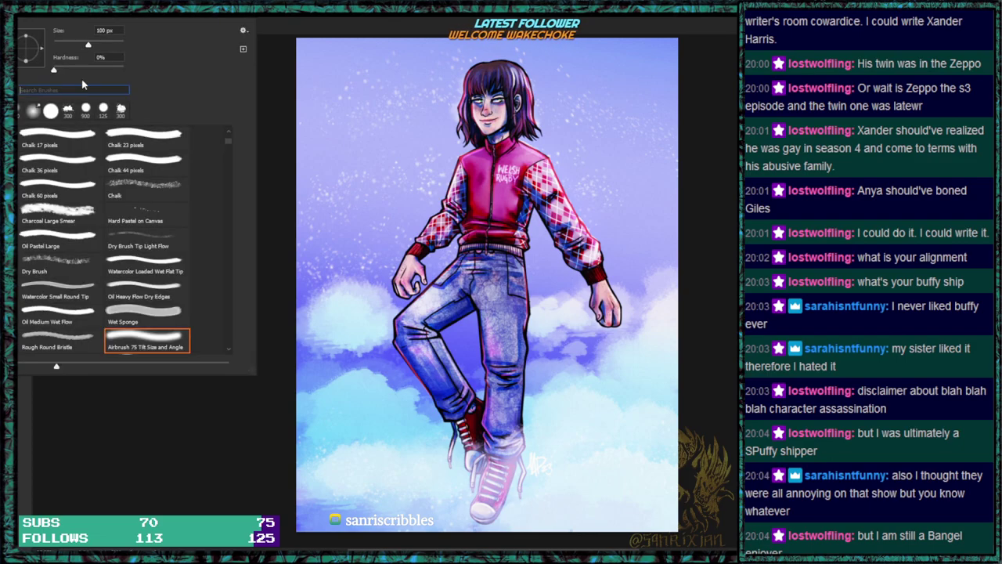
pyautogui.write('sanrix')
pyautogui.click(51, 148)
pyautogui.click(155, 454)
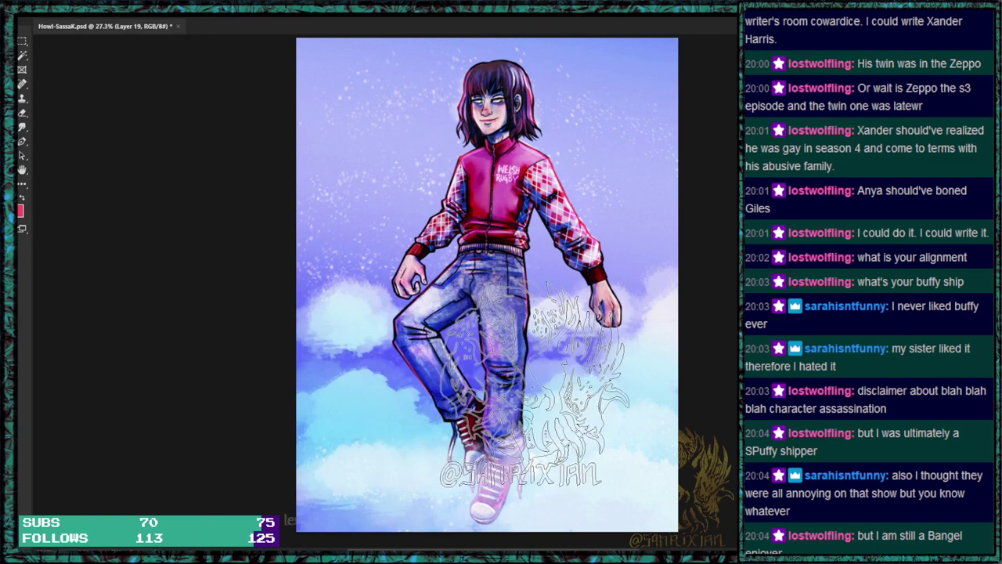
# Shrink the logo brush, swap the foreground and background colours, and stamp the logo in pink beside the front lower leg.
pyautogui.press('[')
pyautogui.press('[')
pyautogui.press('[')
pyautogui.press('[')
pyautogui.press('[')
pyautogui.press('[')
pyautogui.click(22, 198)
pyautogui.press('[')
pyautogui.press('[')
pyautogui.press('[')
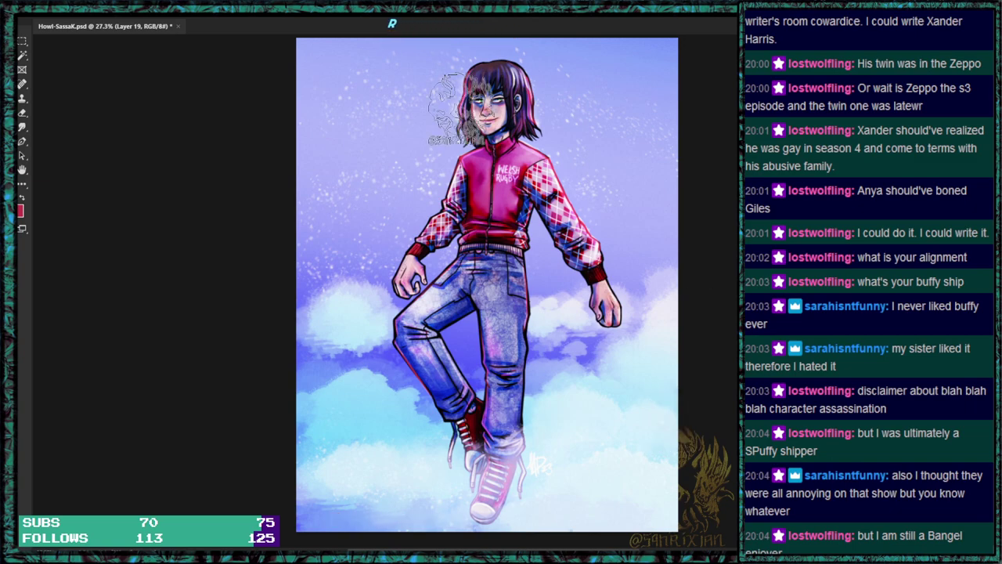
pyautogui.rightClick(70, 84)
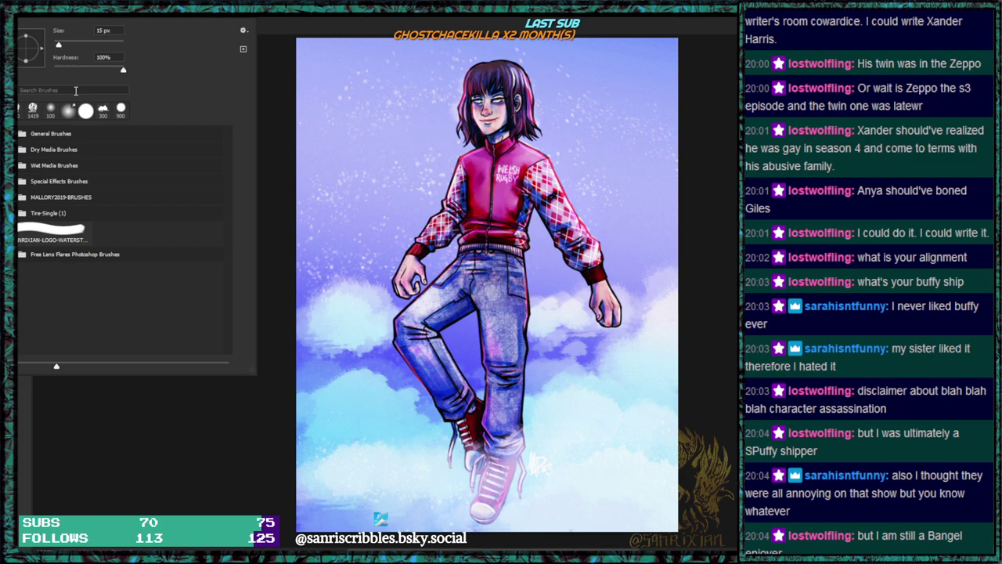
pyautogui.click(162, 428)
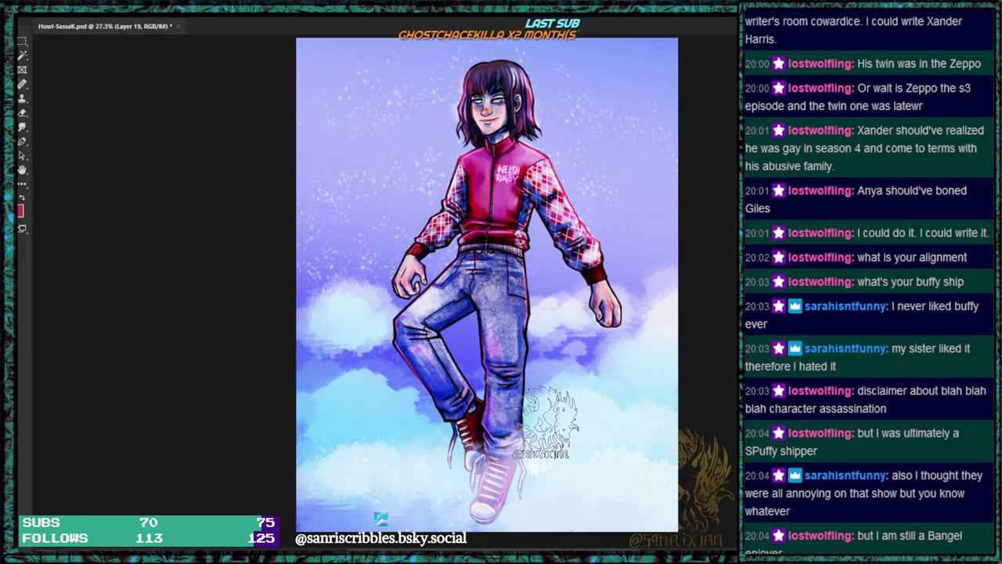
pyautogui.click(542, 415)
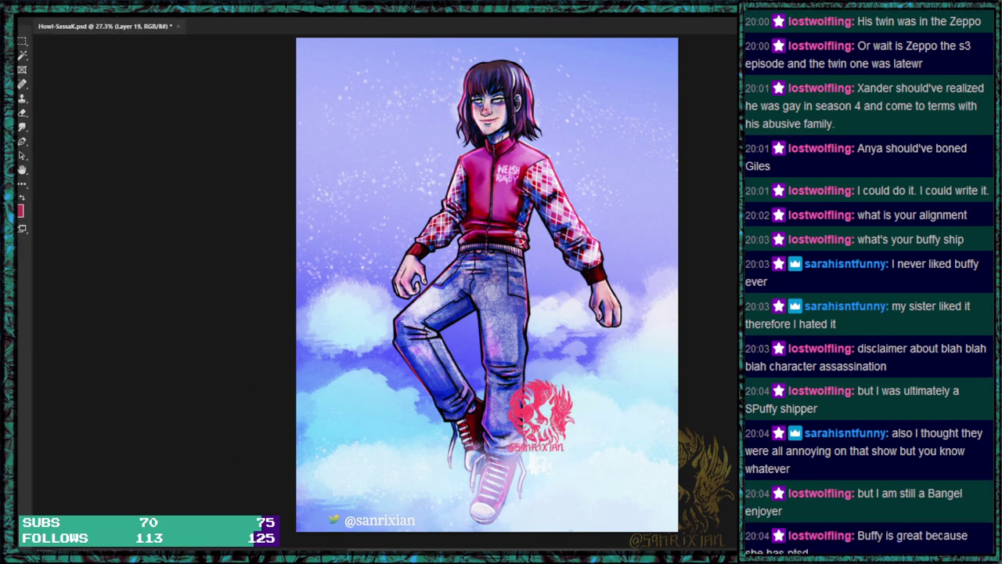
# Blend the logo watermark faintly into the artwork and duplicate its layer twice to strengthen it.
pyautogui.hotkey('ctrl', 'z')
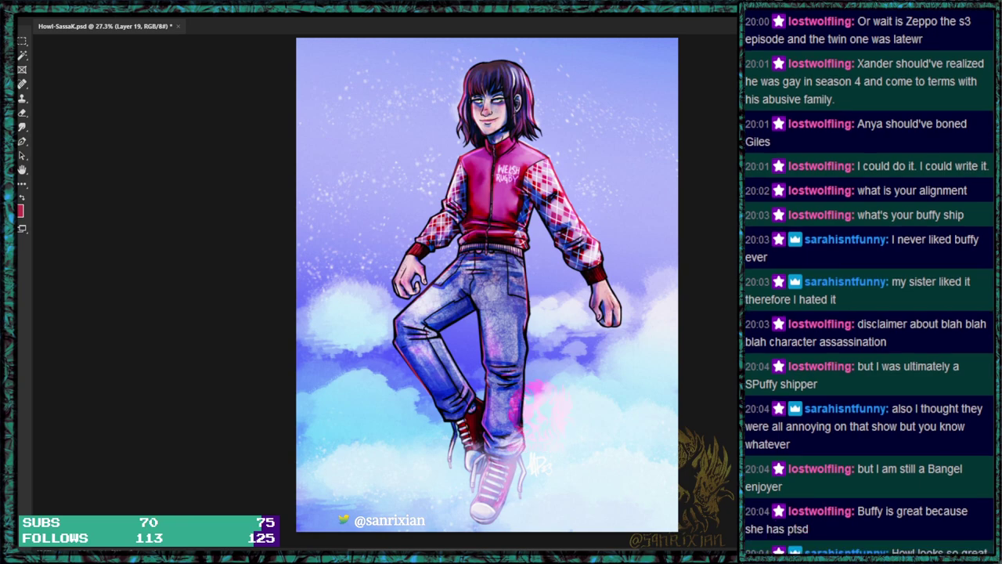
pyautogui.hotkey('ctrl', 'j')
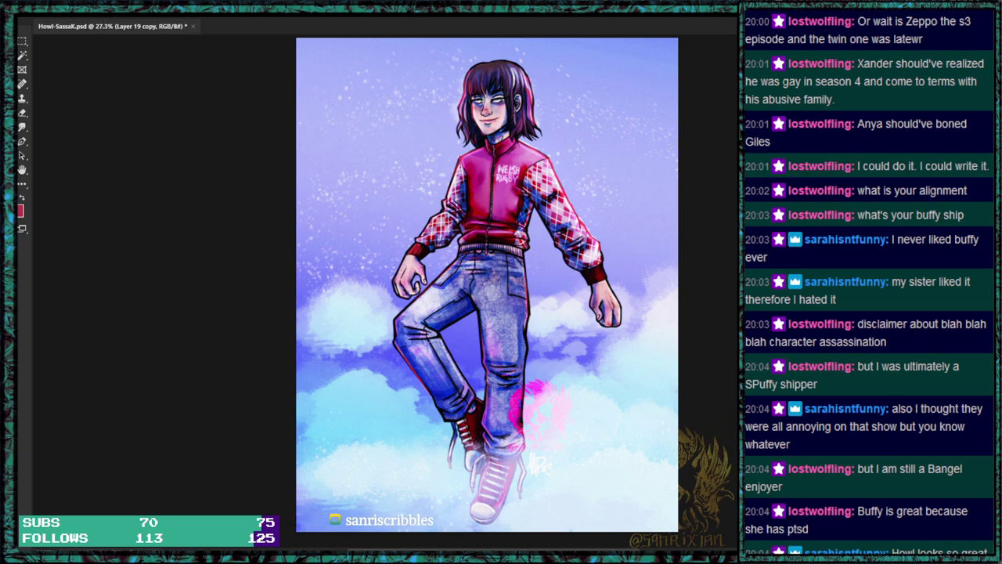
pyautogui.hotkey('ctrl', 'j')
pyautogui.moveTo(556, 297)
pyautogui.mouseDown()
pyautogui.moveTo(553, 273)
pyautogui.moveTo(552, 305)
pyautogui.mouseUp()
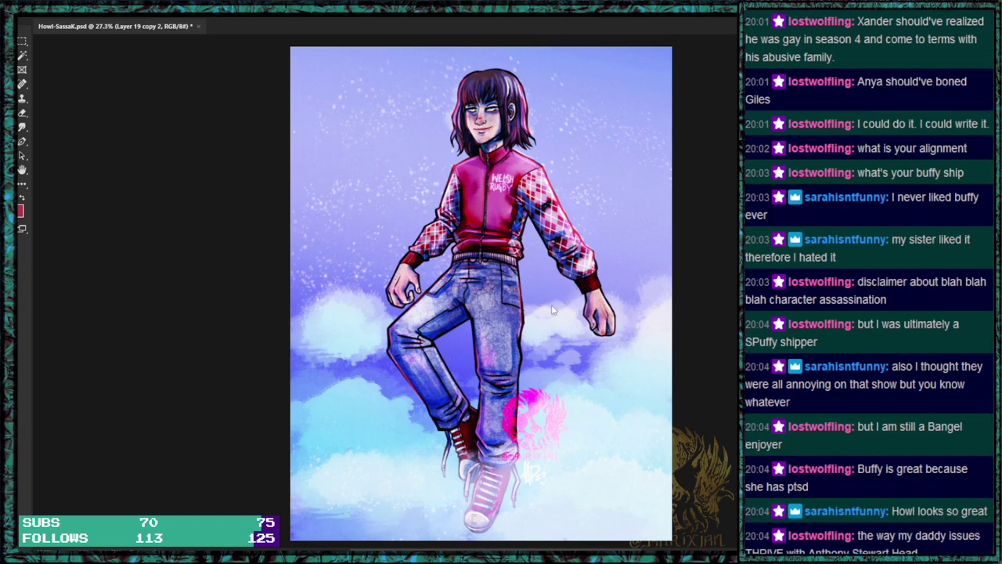
# Open the Save for Web export for the watermarked artwork.
pyautogui.hotkey('ctrl', 'alt', 'shift', 's')
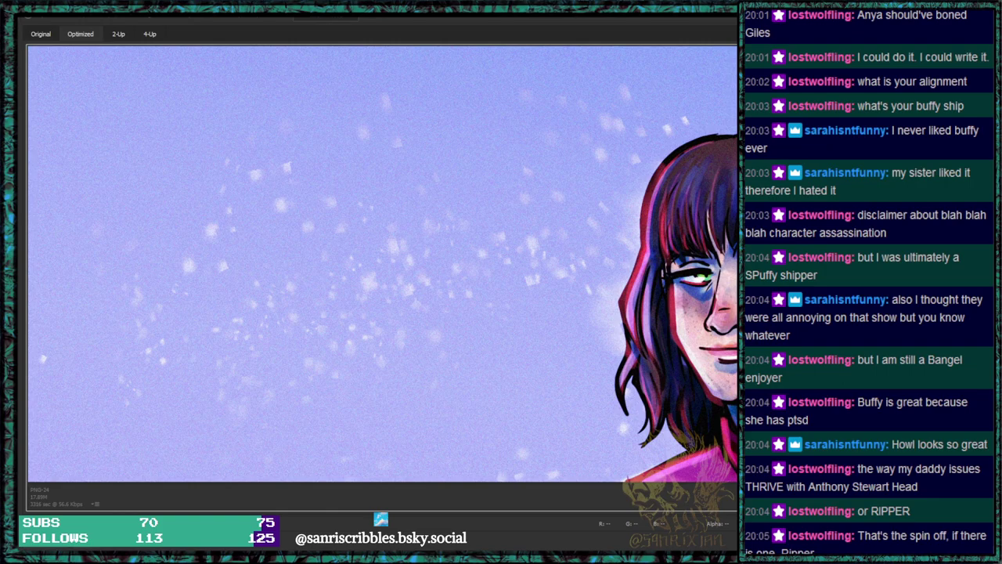
# Switch to Chrome, browse the image results for rupert giles, and open the TV Obsessive article with the wizard-hat picture in a new tab.
pyautogui.moveTo(18, 161); pyautogui.dragTo(501, 79)
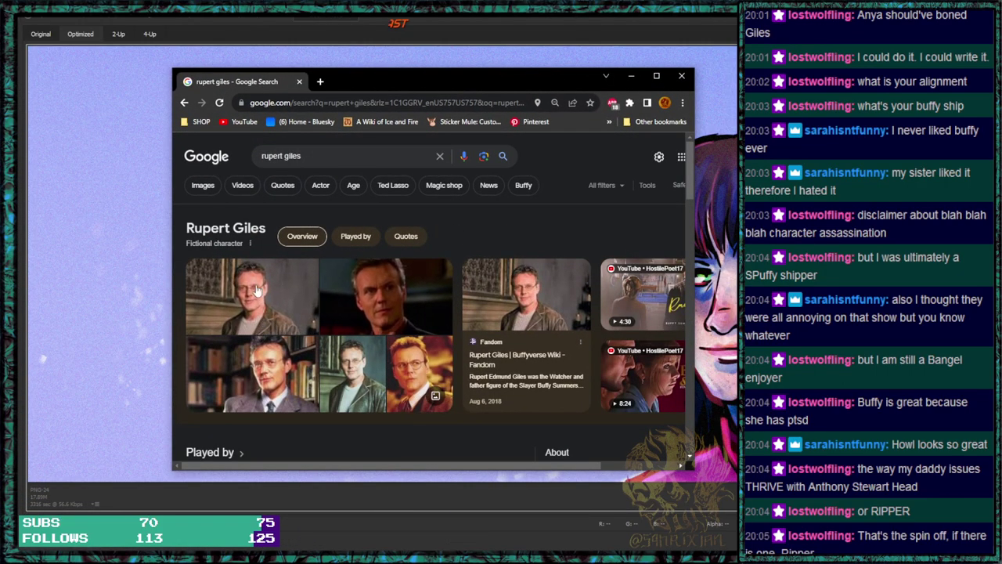
pyautogui.click(203, 185)
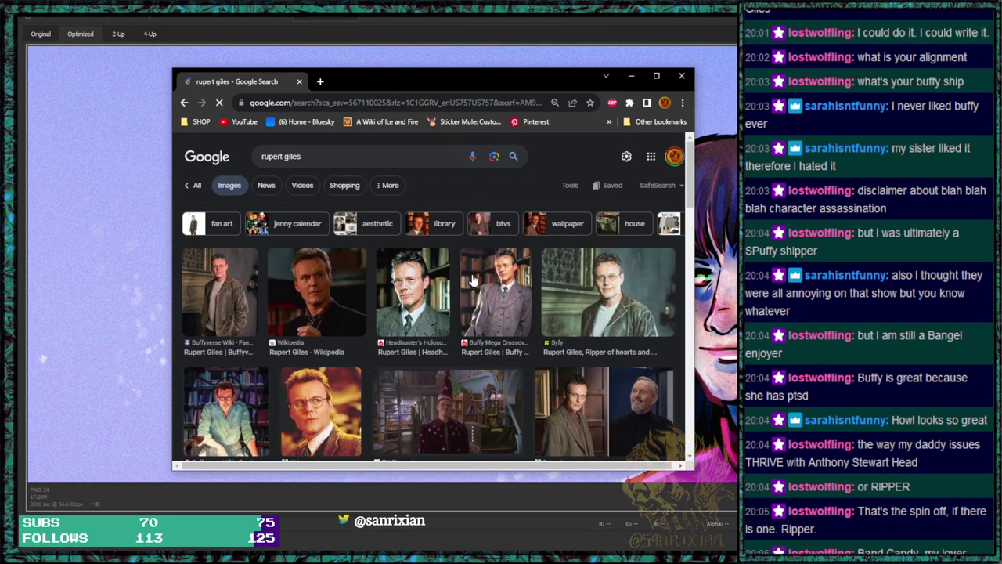
pyautogui.scroll(-1, 474, 282)
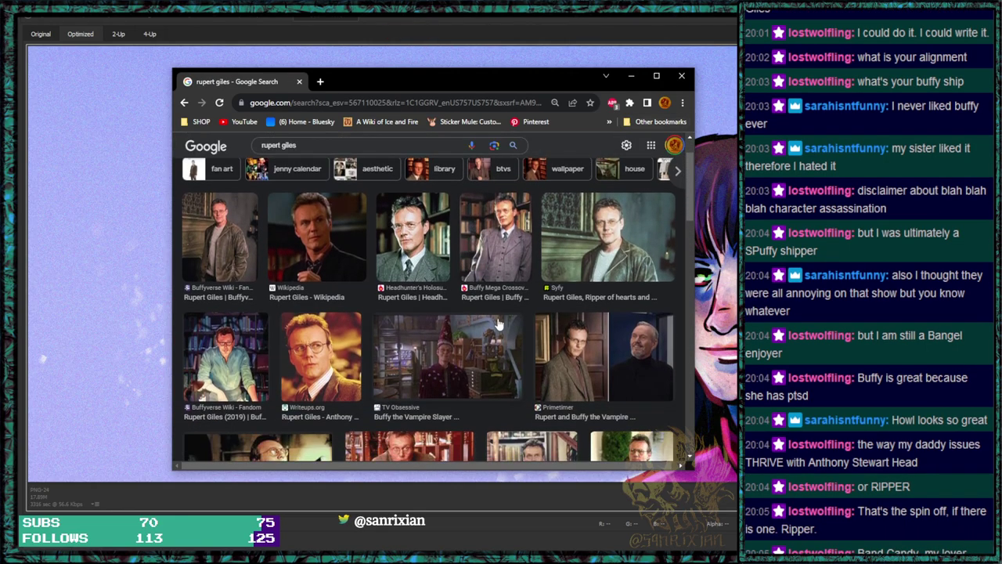
pyautogui.click(473, 339)
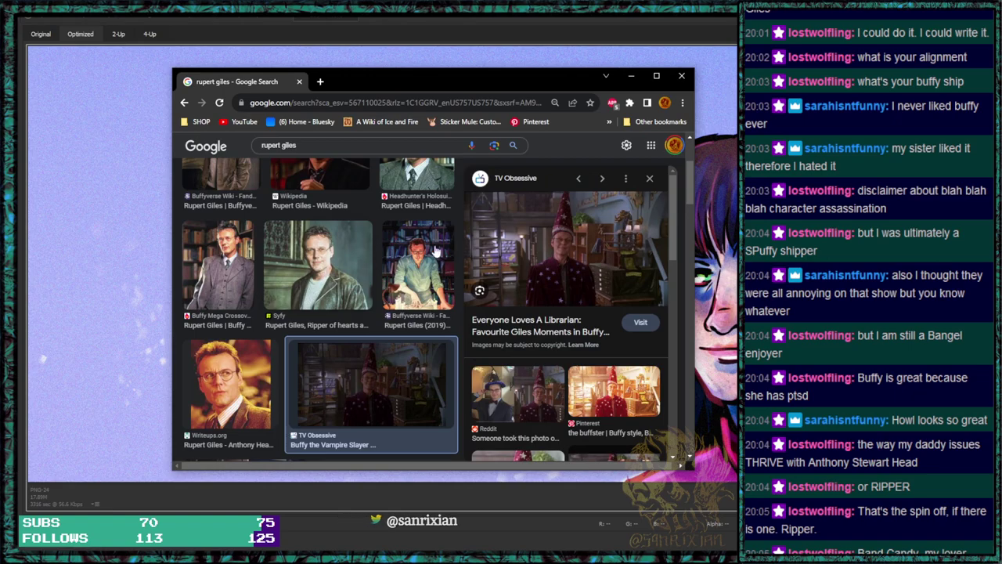
pyautogui.rightClick(508, 237)
pyautogui.click(533, 233)
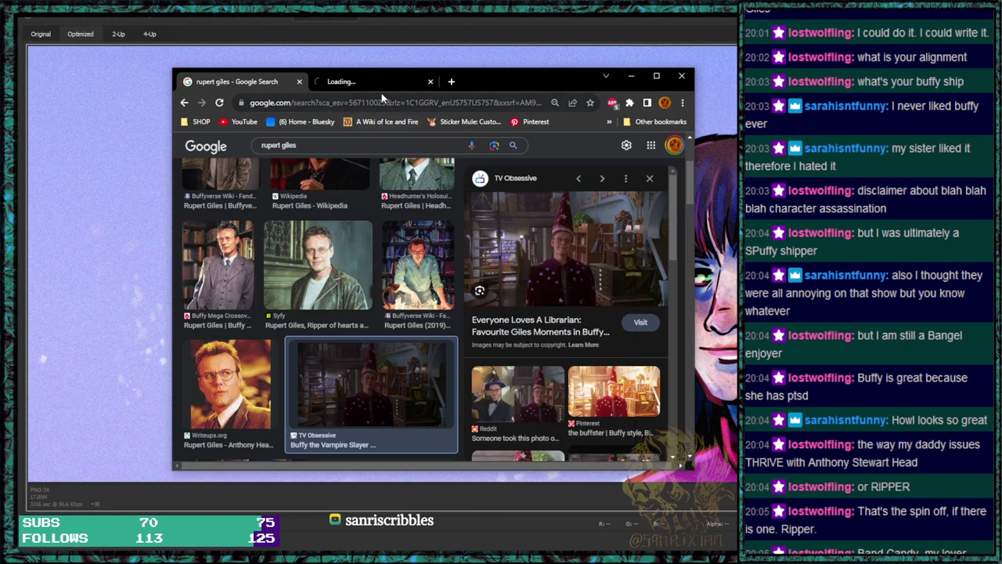
pyautogui.click(380, 82)
pyautogui.scroll(-2, 321, 282)
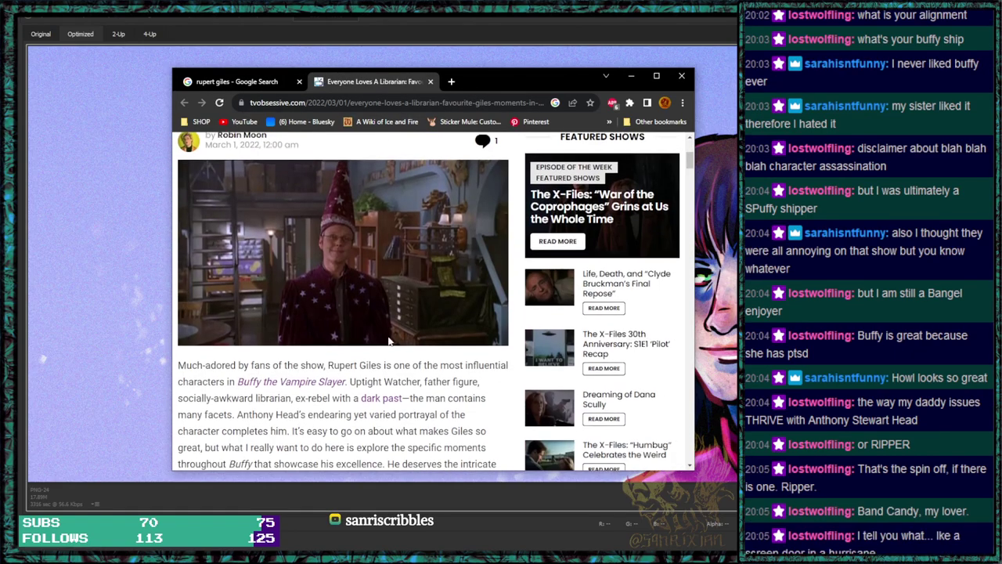
# Enlarge the article to 175% and open its wizard-hat picture in its own tab, closing the article.
pyautogui.hotkey('ctrl', '+')
pyautogui.hotkey('ctrl', '+')
pyautogui.hotkey('ctrl', '+')
pyautogui.hotkey('ctrl', '+')
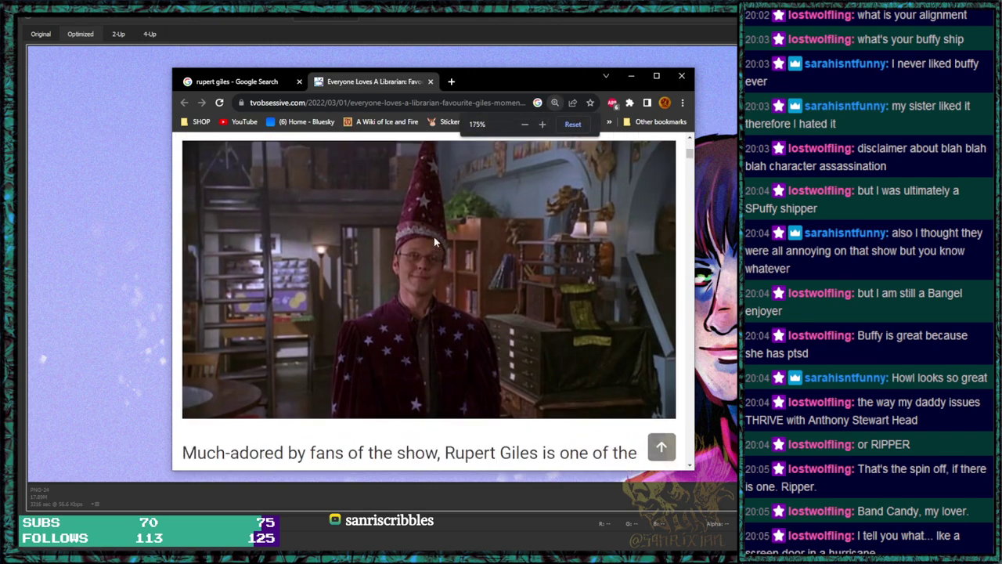
pyautogui.rightClick(438, 255)
pyautogui.click(470, 264)
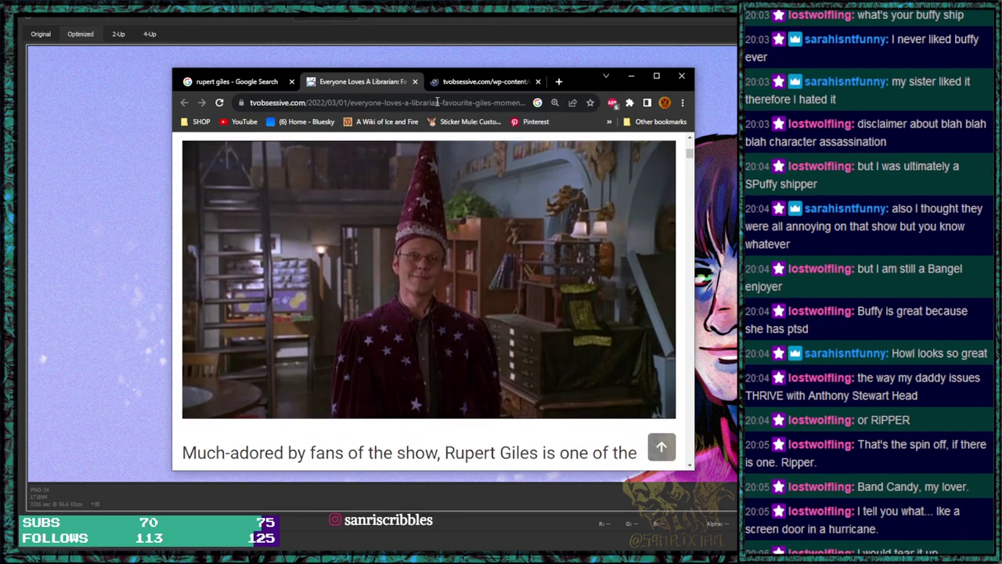
pyautogui.click(415, 82)
# Examine the face in the wizard-hat picture at up to 250% zoom, and return to the image search results.
pyautogui.scroll(2, 602, 339)
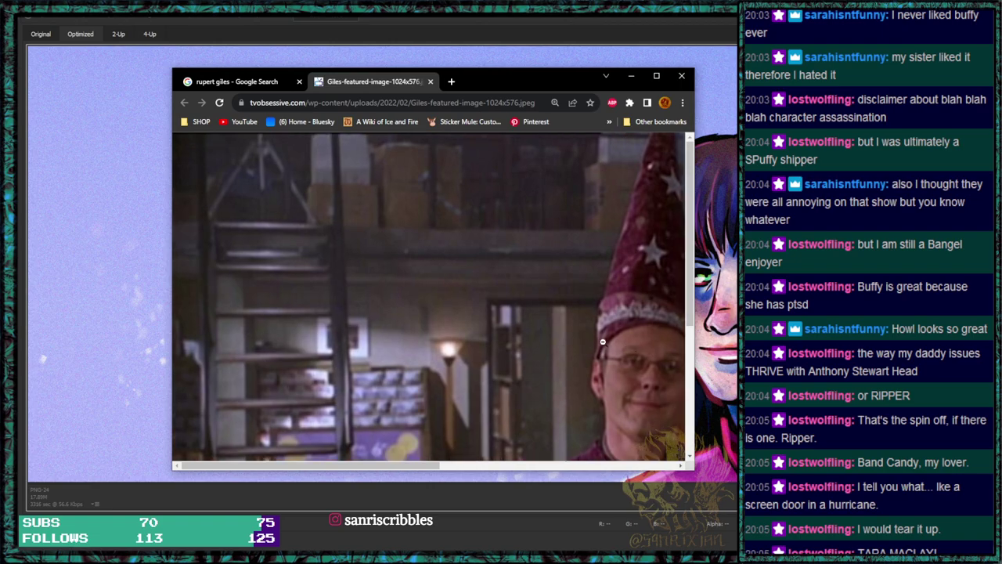
pyautogui.moveTo(420, 466); pyautogui.dragTo(523, 465)
pyautogui.scroll(-2, 470, 367)
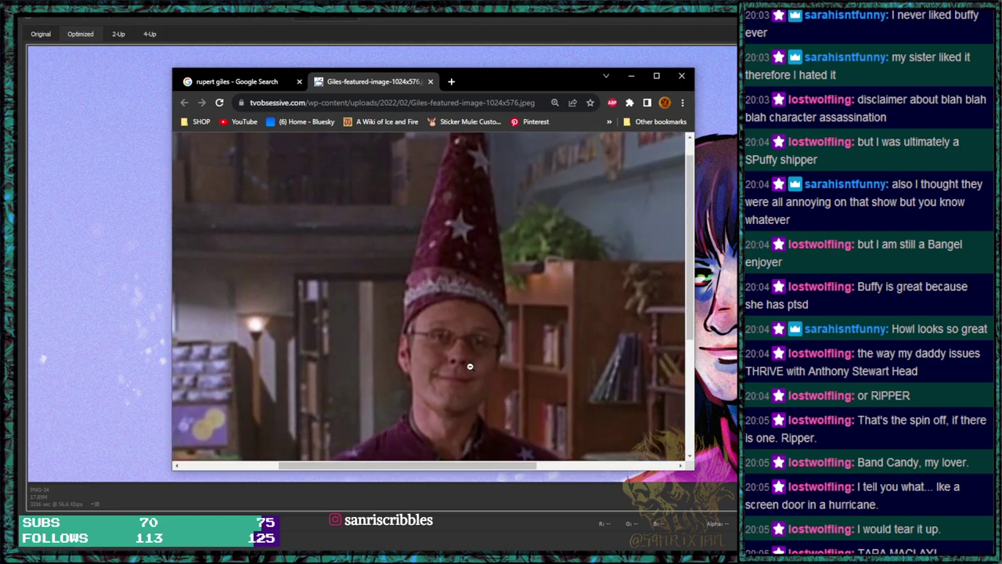
pyautogui.scroll(2, 482, 262)
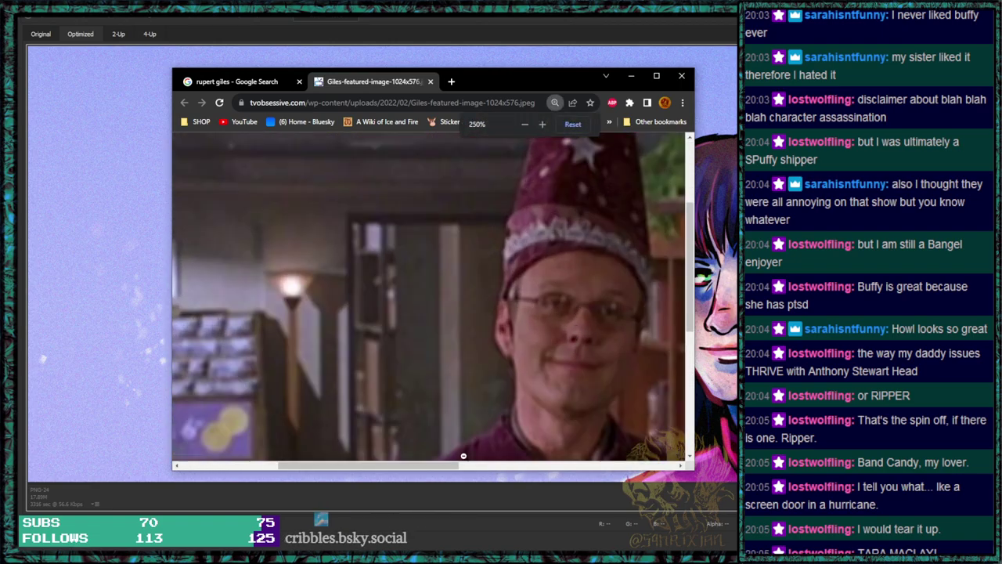
pyautogui.scroll(-2, 469, 402)
pyautogui.scroll(-5, 469, 402)
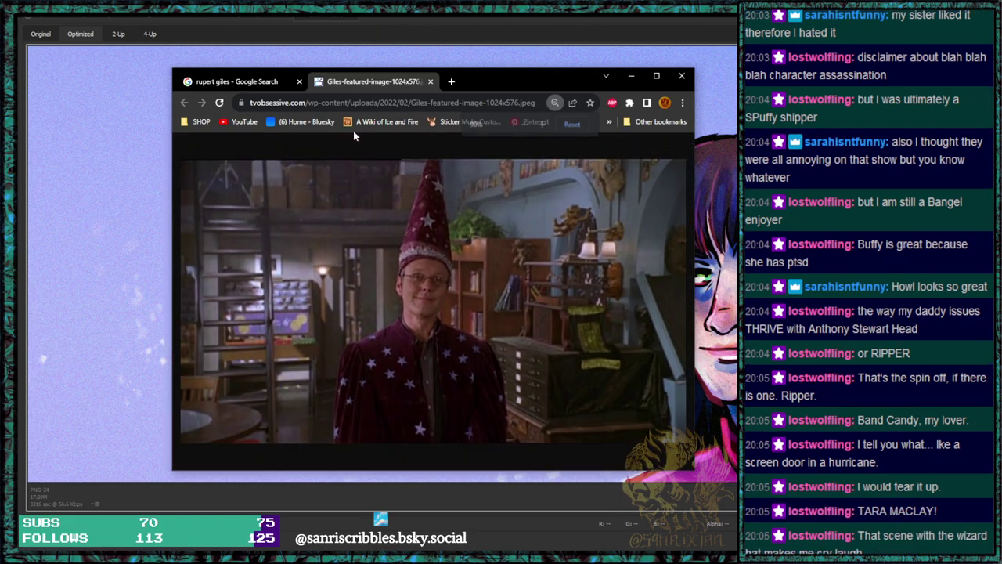
pyautogui.click(228, 83)
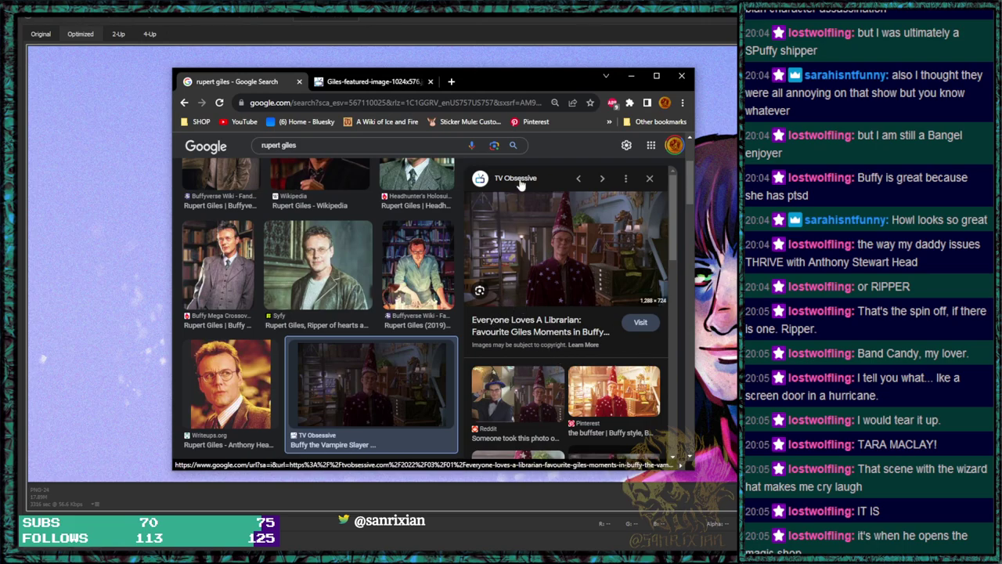
# Return to Photoshop and save the watermarked Howl export in the Art-Raffle folder as Howl-SassaK_watermarked.png.
pyautogui.click(554, 29)
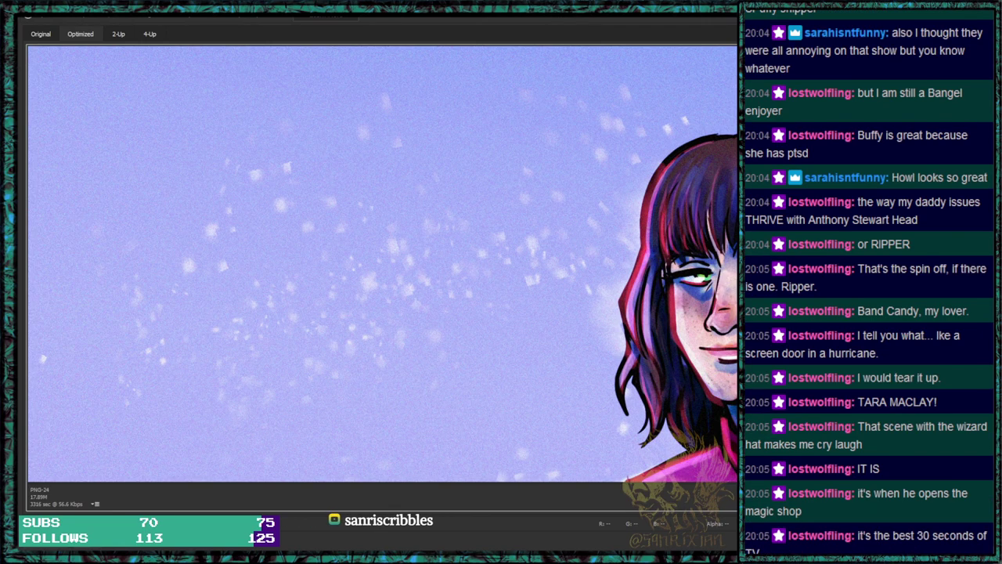
pyautogui.press('Return')
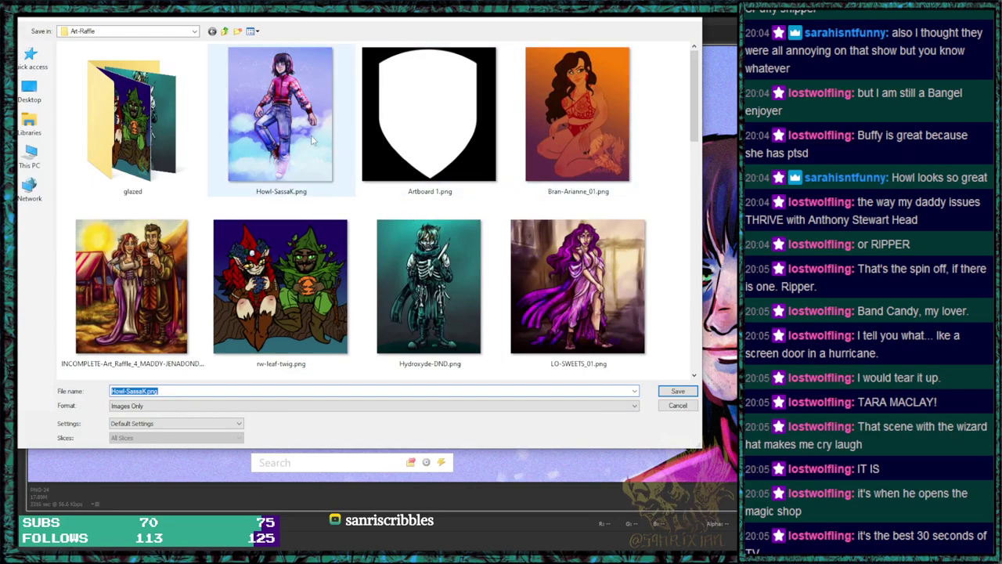
pyautogui.click(298, 117)
pyautogui.click(193, 389)
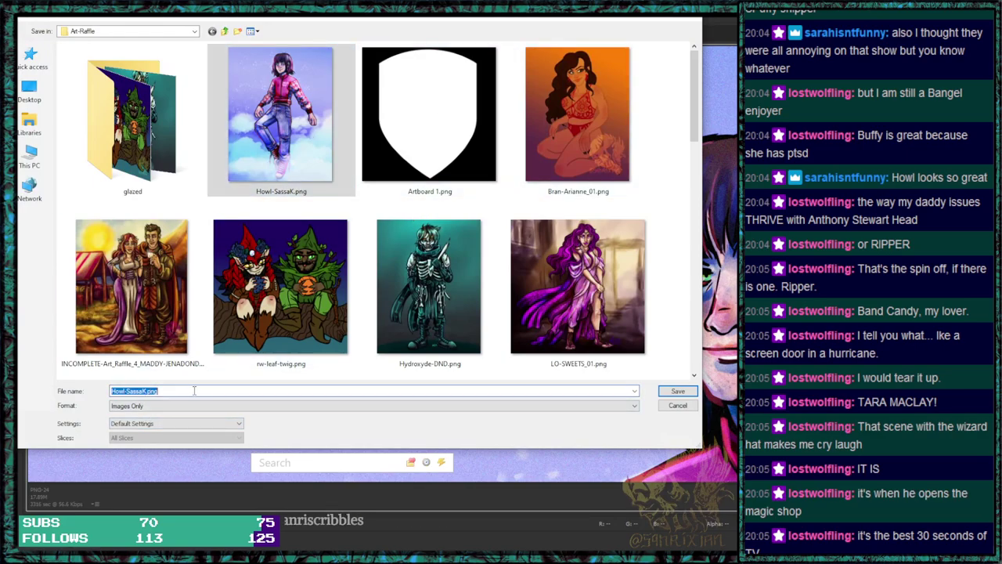
pyautogui.click(194, 390)
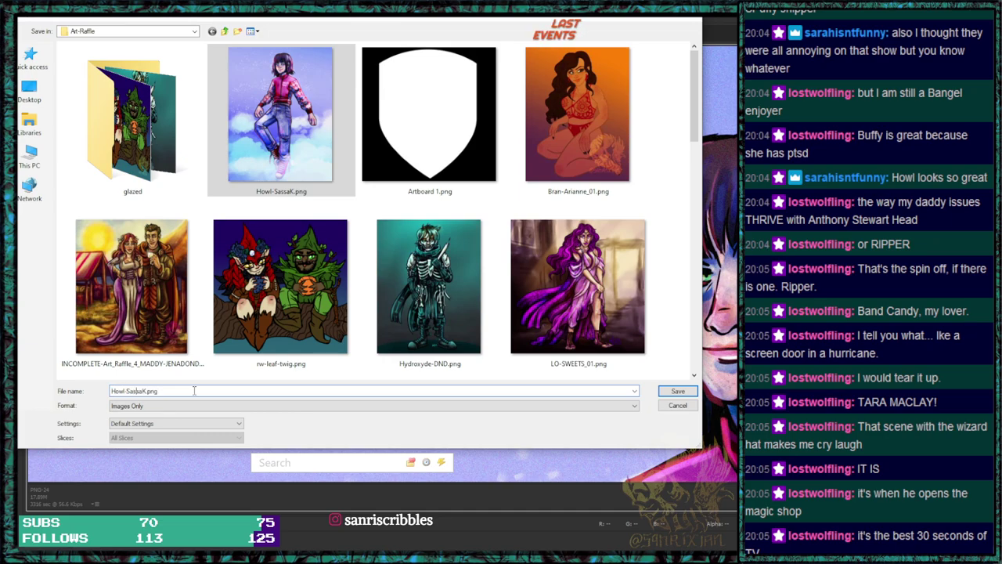
pyautogui.write('_watermarke')
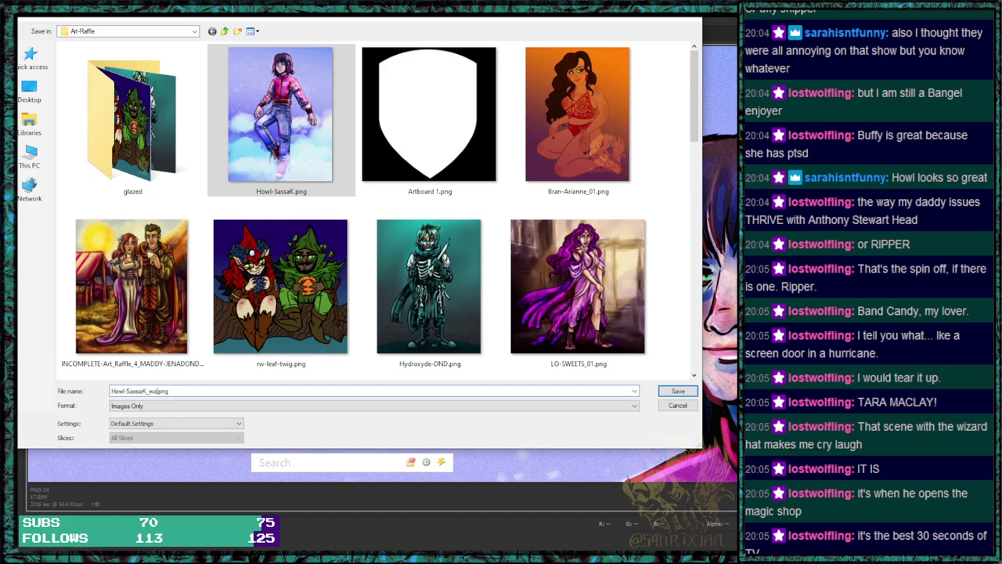
pyautogui.write('d')
pyautogui.press('Return')
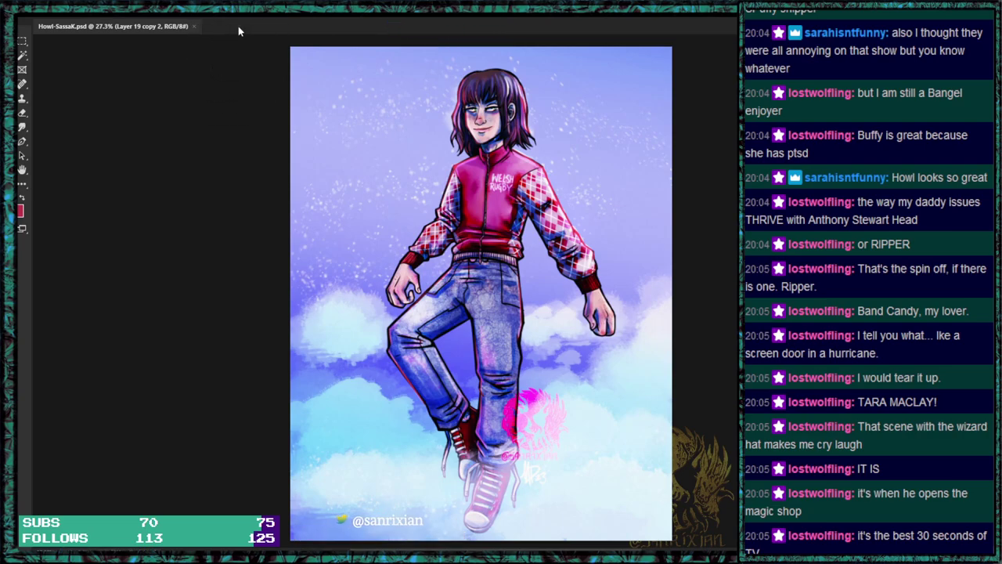
# Close Howl-SassaK.psd and open craig-sigils.psd from the Art-Raffle folder with its grid hidden.
pyautogui.click(195, 26)
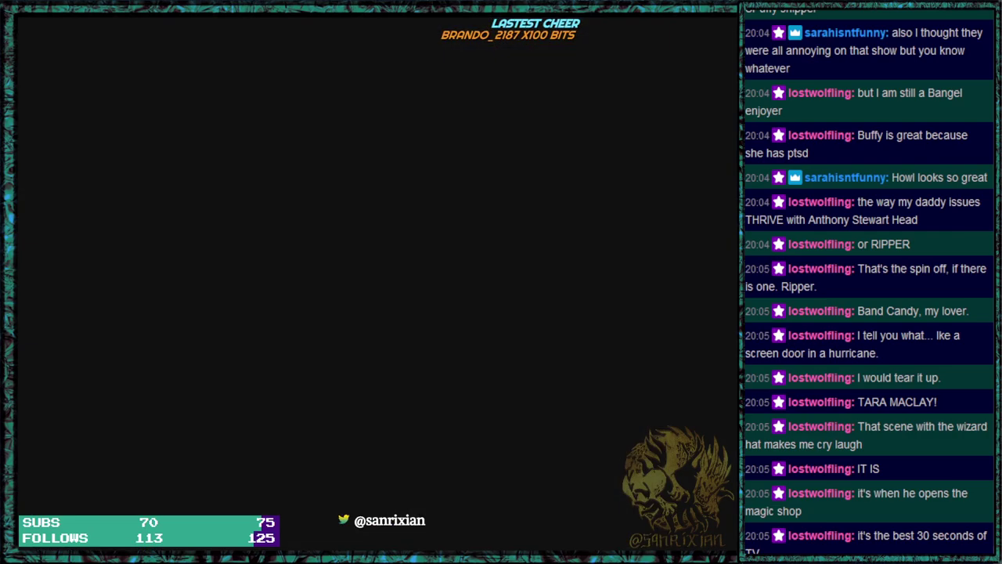
pyautogui.click(23, 6)
pyautogui.click(47, 14)
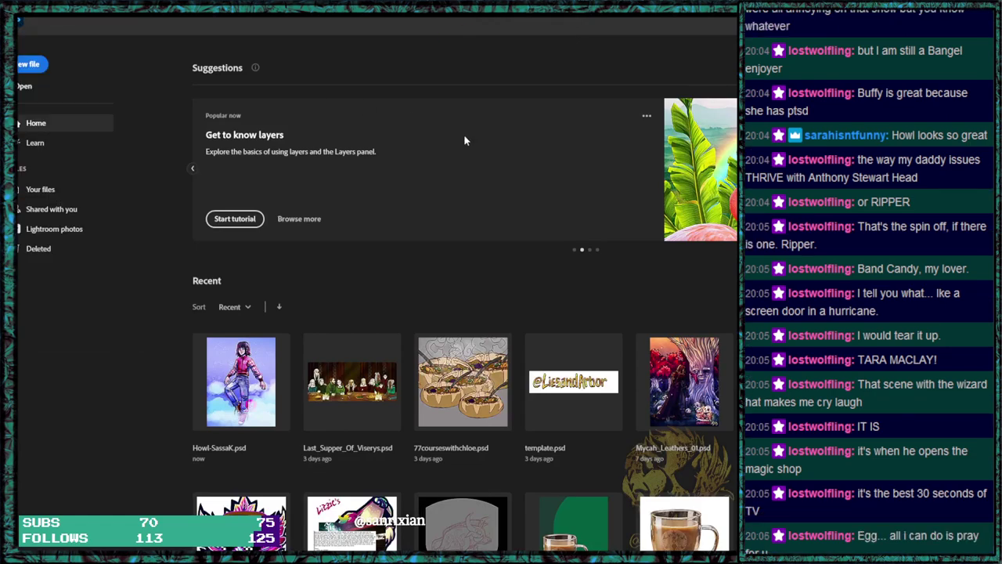
pyautogui.hotkey('ctrl', 'o')
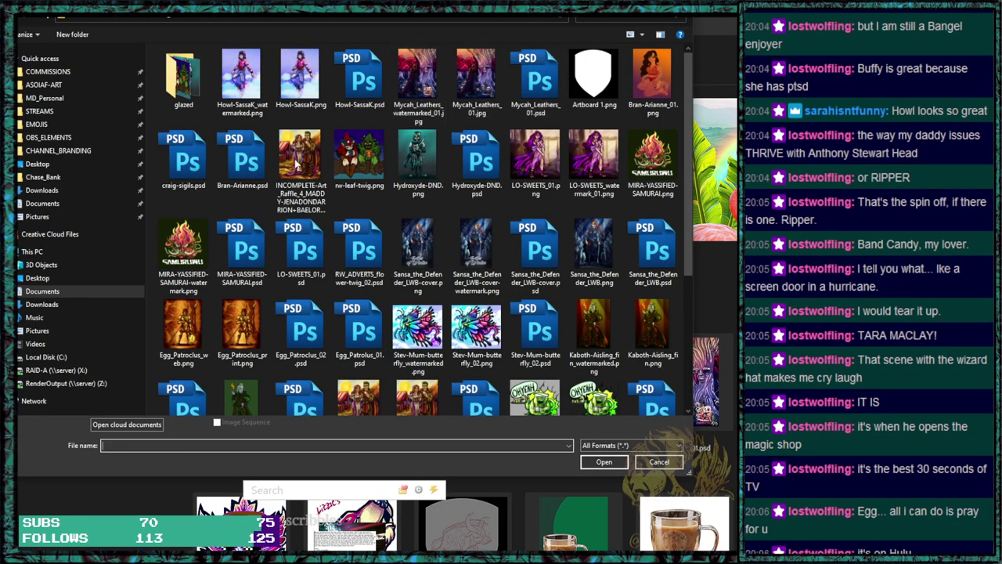
pyautogui.click(183, 161)
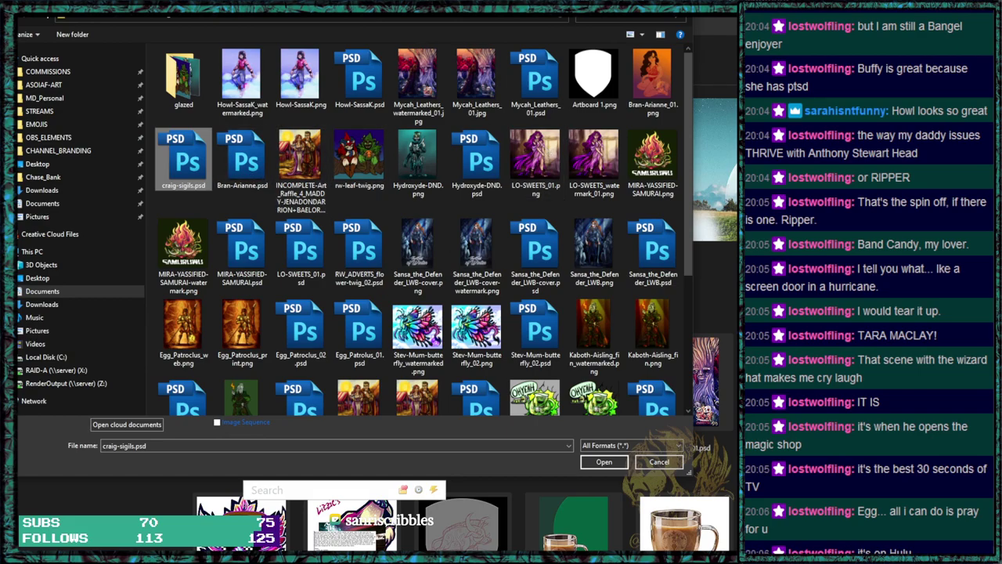
pyautogui.click(604, 461)
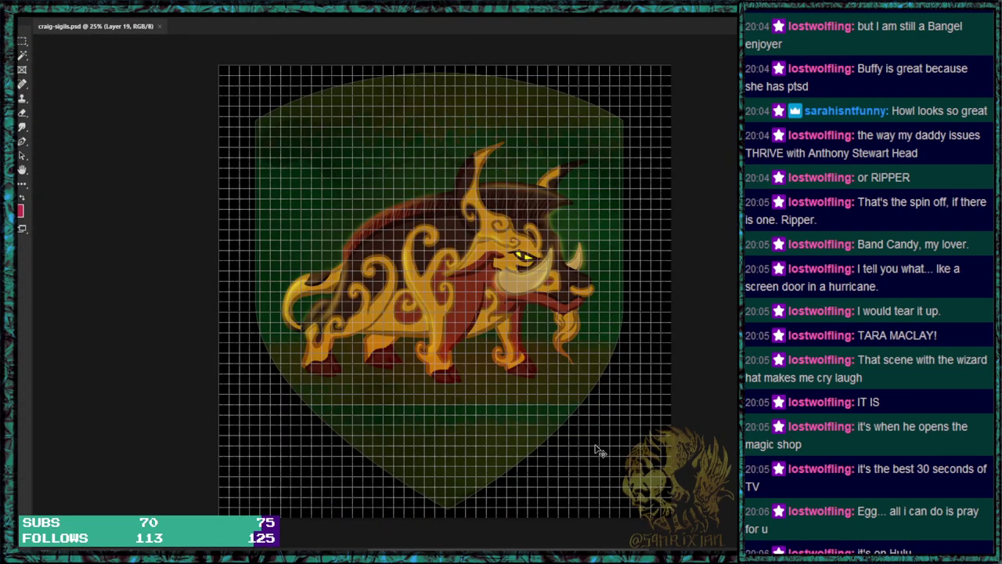
pyautogui.hotkey('ctrl', "'")
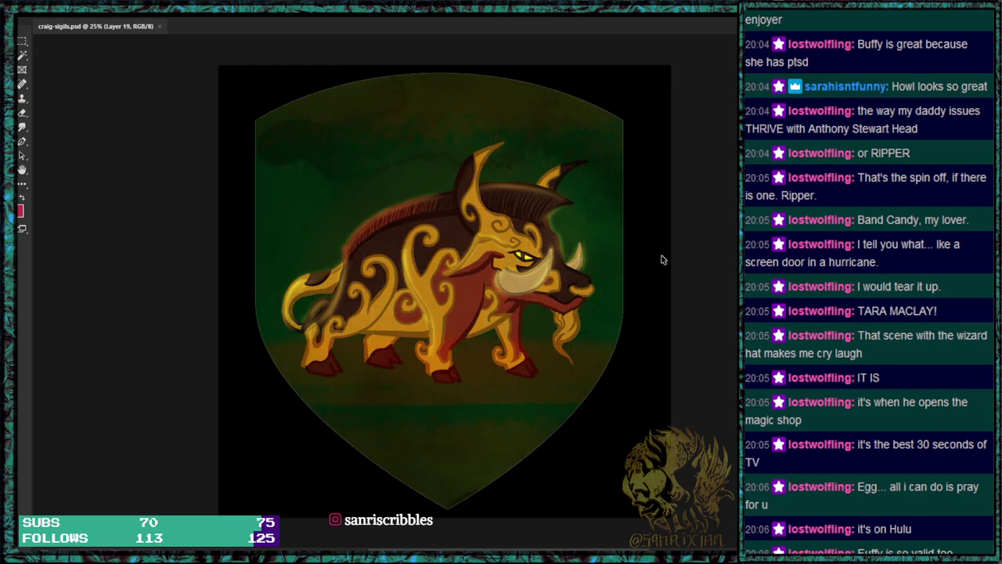
# Export the boar sigil through Save for Web as craig-sigils-snorri.png in the Art-Raffle folder.
pyautogui.hotkey('ctrl', 'alt', 'shift', 's')
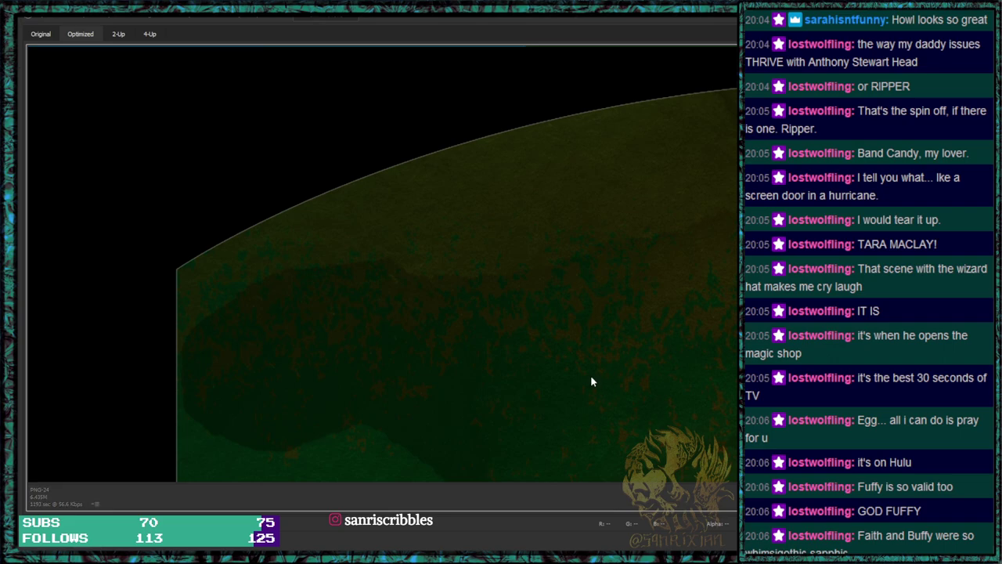
pyautogui.press('Return')
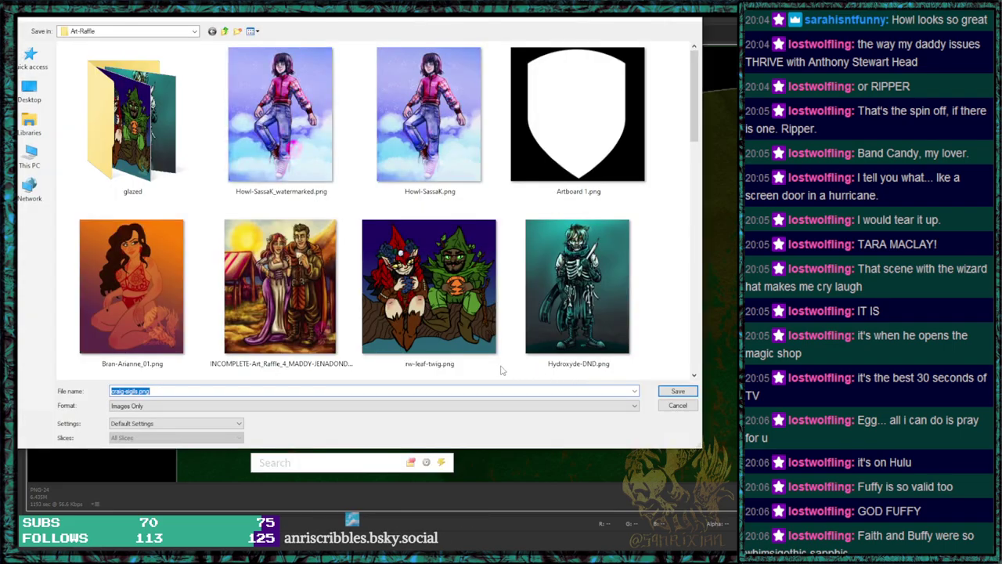
pyautogui.press('Right')
pyautogui.press('Left')
pyautogui.press('Left')
pyautogui.press('Left')
pyautogui.press('Left')
pyautogui.write('-sigils-snor')
pyautogui.press('Return')
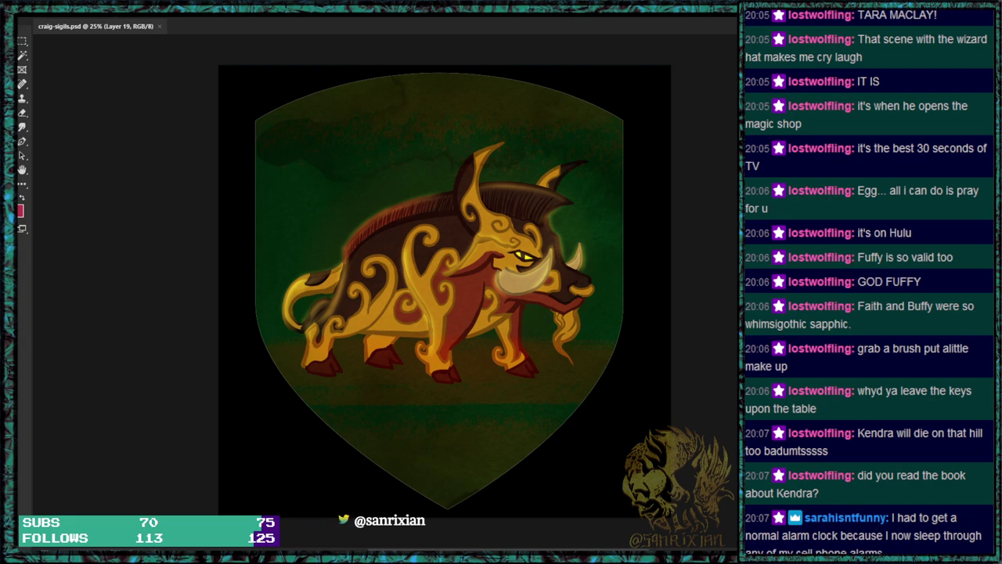
# Show the orange cat sigil in place of the boar and export it as craig-sigils-marsaleii.png in the Art-Raffle folder.
pyautogui.hotkey('ctrl', 'g')
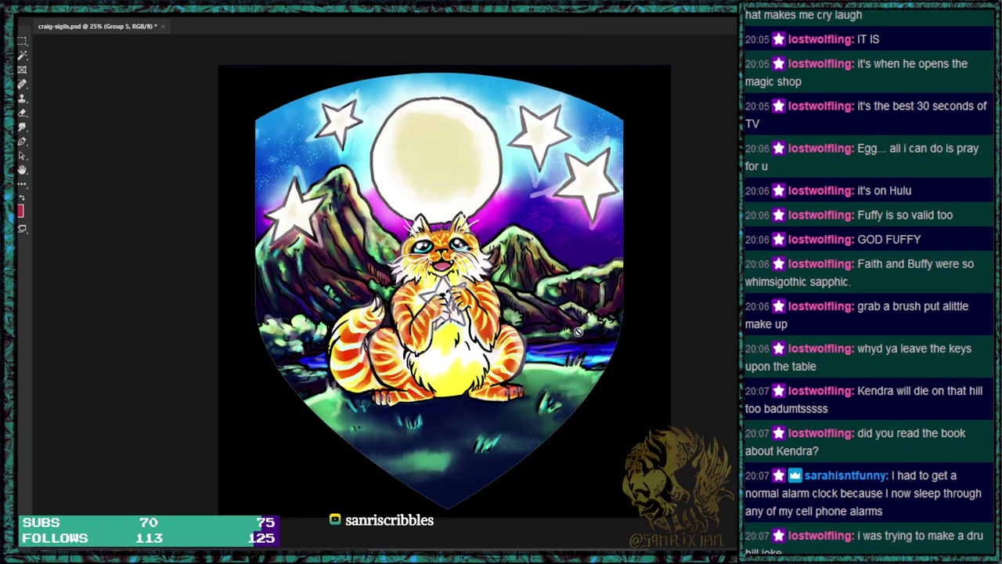
pyautogui.hotkey('ctrl', 'alt', 'shift', 's')
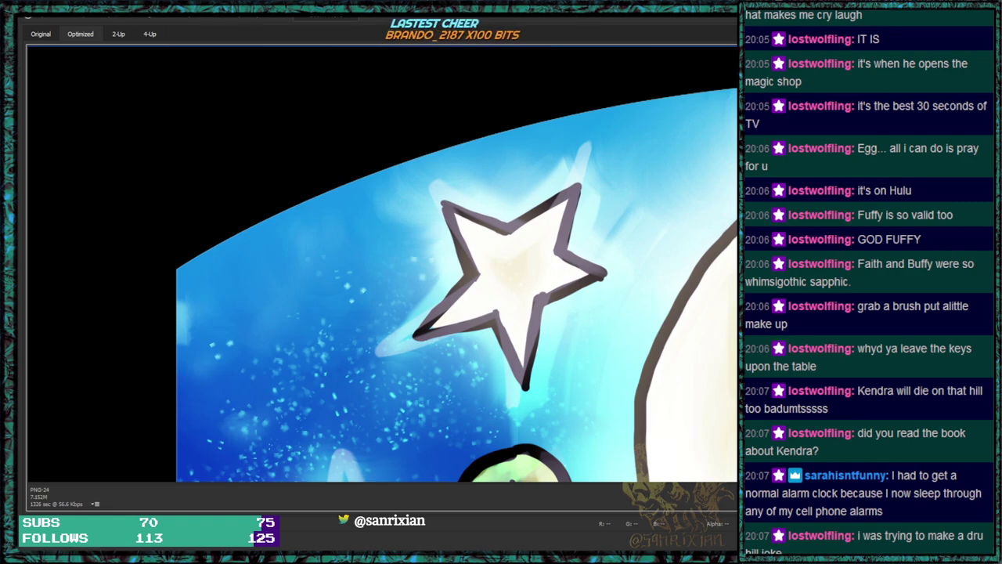
pyautogui.press('Return')
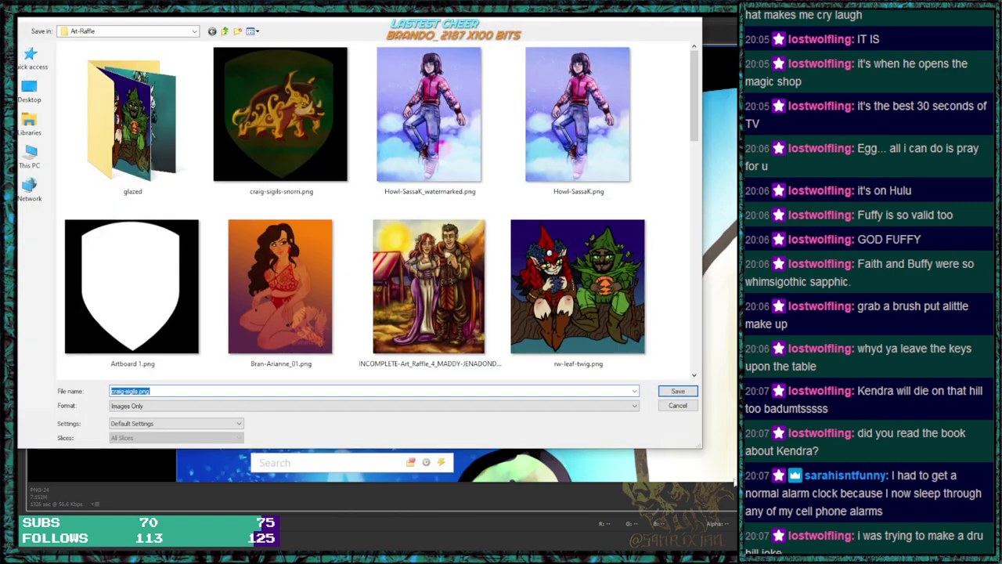
pyautogui.click(286, 133)
pyautogui.doubleClick(138, 391)
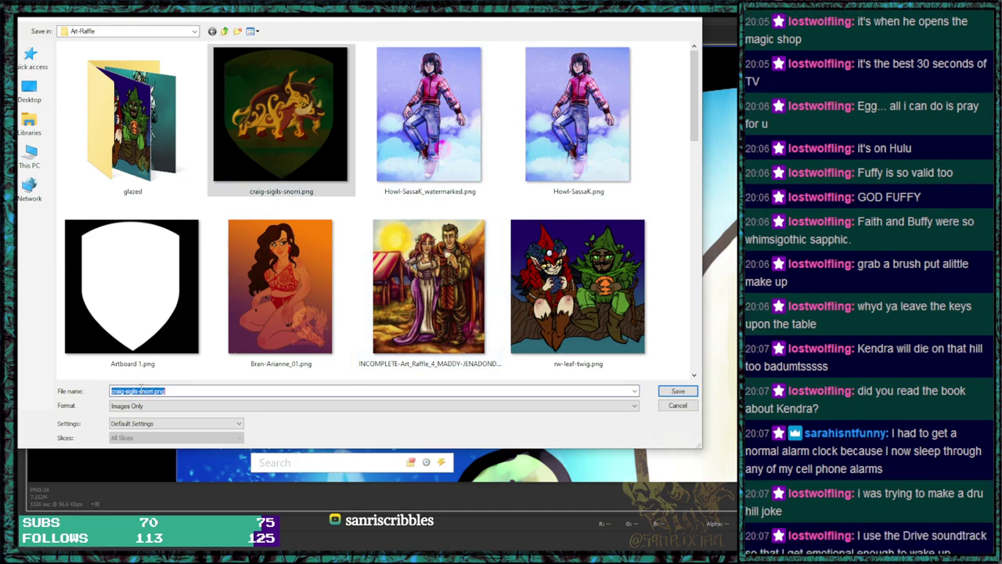
pyautogui.click(151, 390)
pyautogui.press('BackSpace')
pyautogui.press('BackSpace')
pyautogui.press('BackSpace')
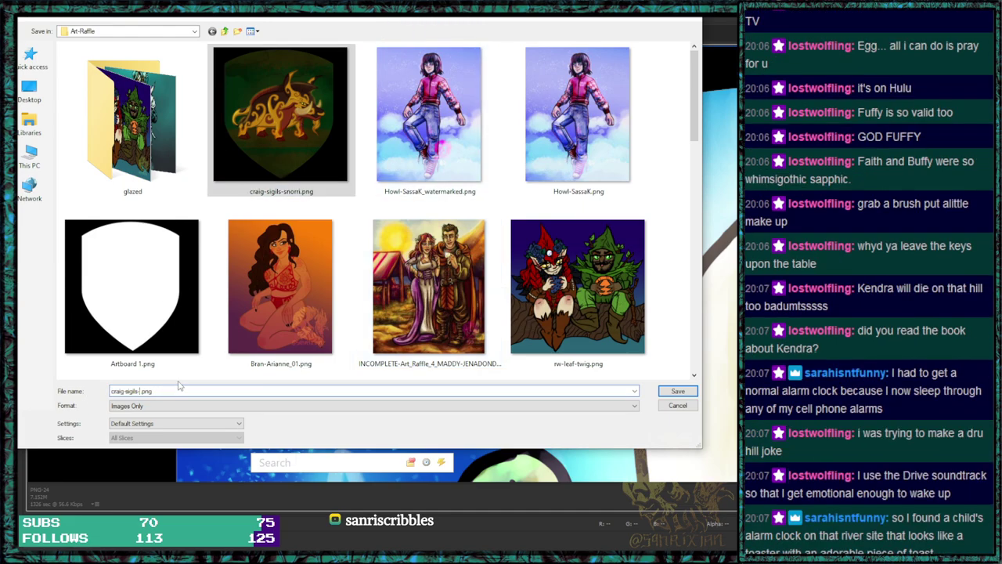
pyautogui.write('marsalex')
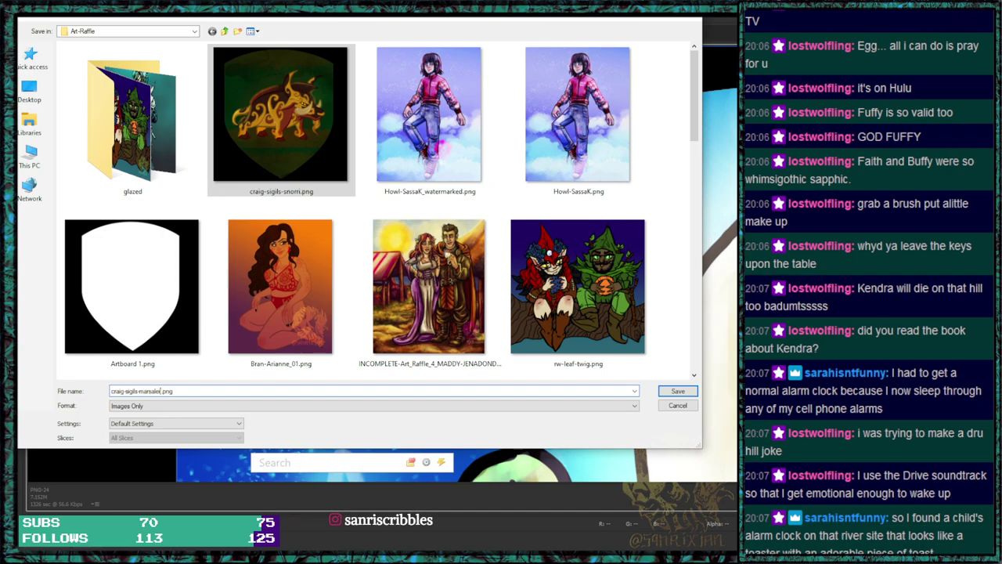
pyautogui.press('Return')
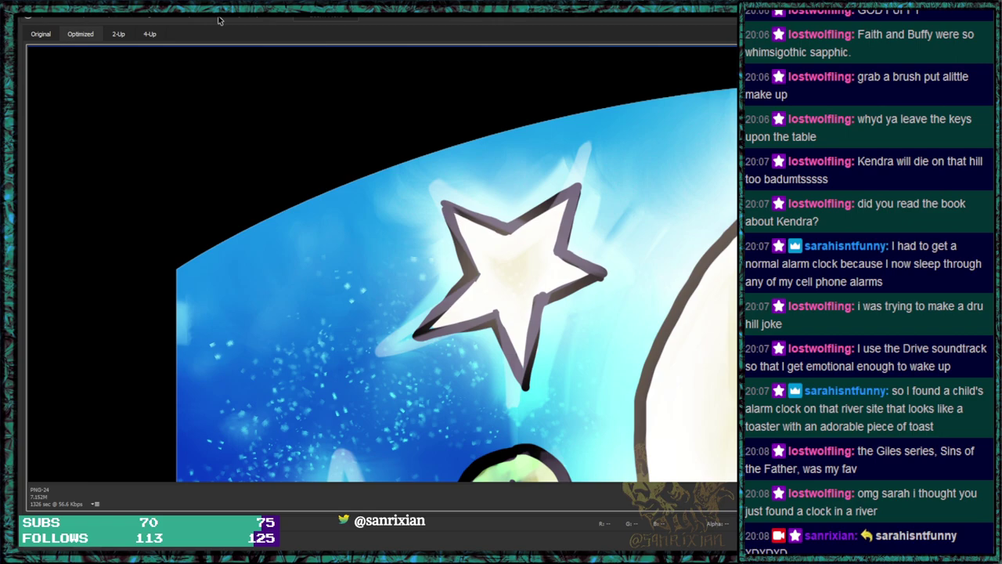
pyautogui.press('Escape')
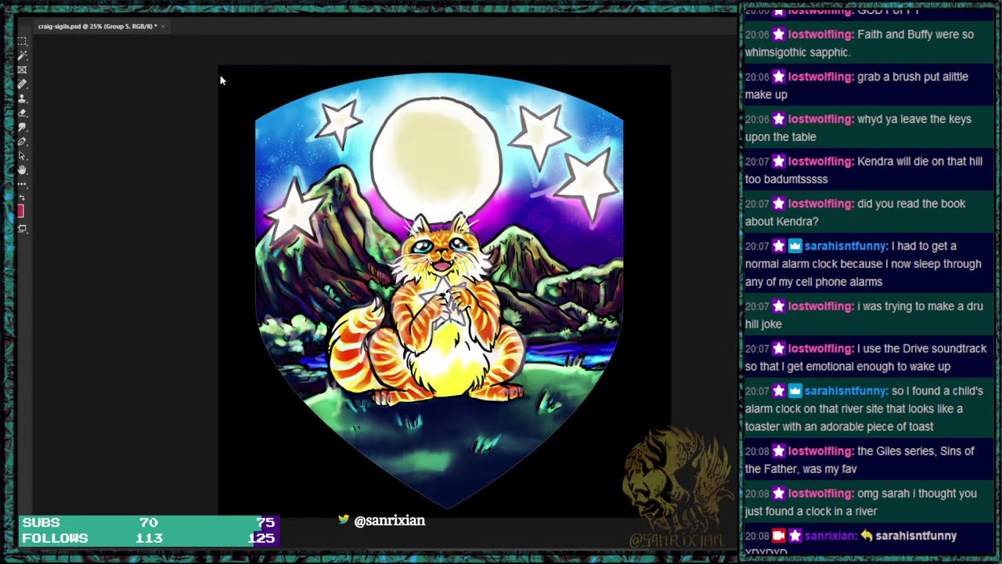
# Close craig-sigils.psd with its changes saved, and open craig-sigils-marsaleii.png and craig-sigils-snorri.png together.
pyautogui.click(161, 27)
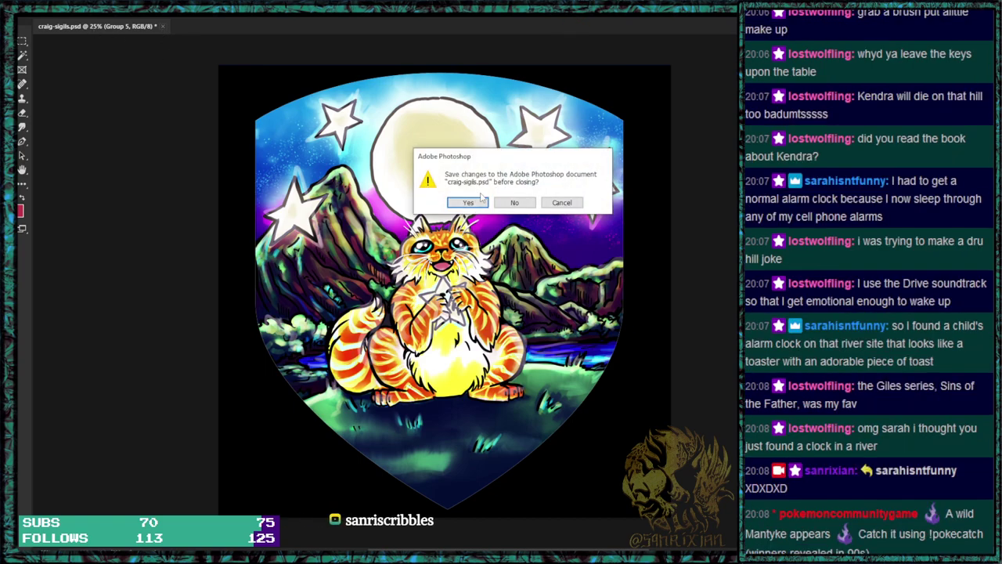
pyautogui.press('Return')
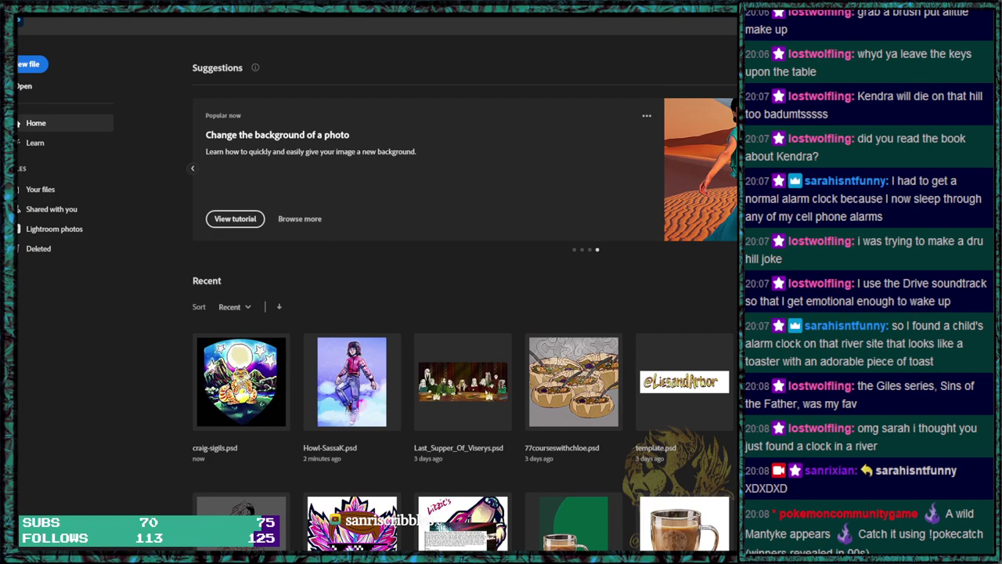
pyautogui.click(23, 9)
pyautogui.click(79, 13)
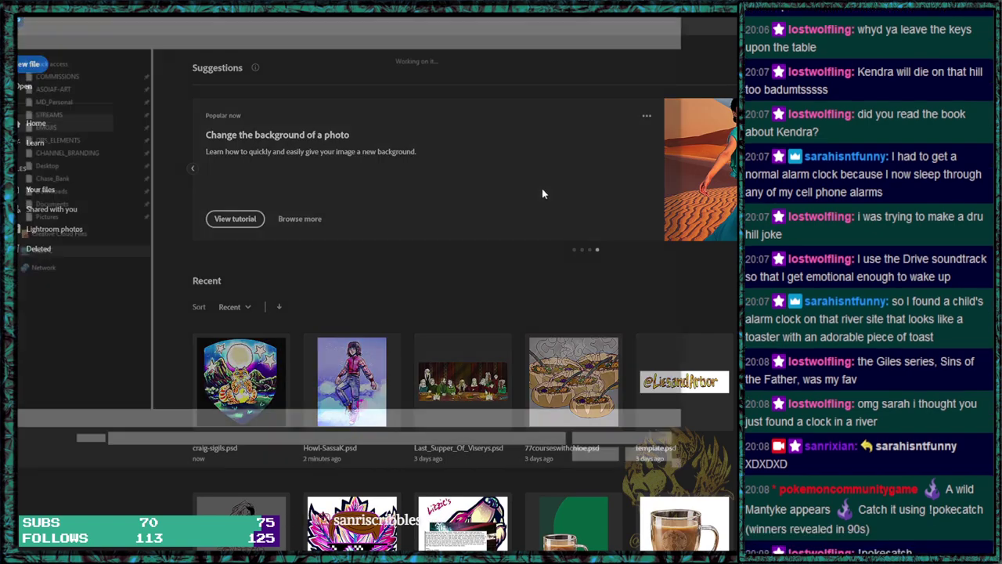
pyautogui.hotkey('ctrl', 'o')
pyautogui.click(242, 78)
pyautogui.keyDown('ctrl'); pyautogui.click(301, 78); pyautogui.keyUp('ctrl')
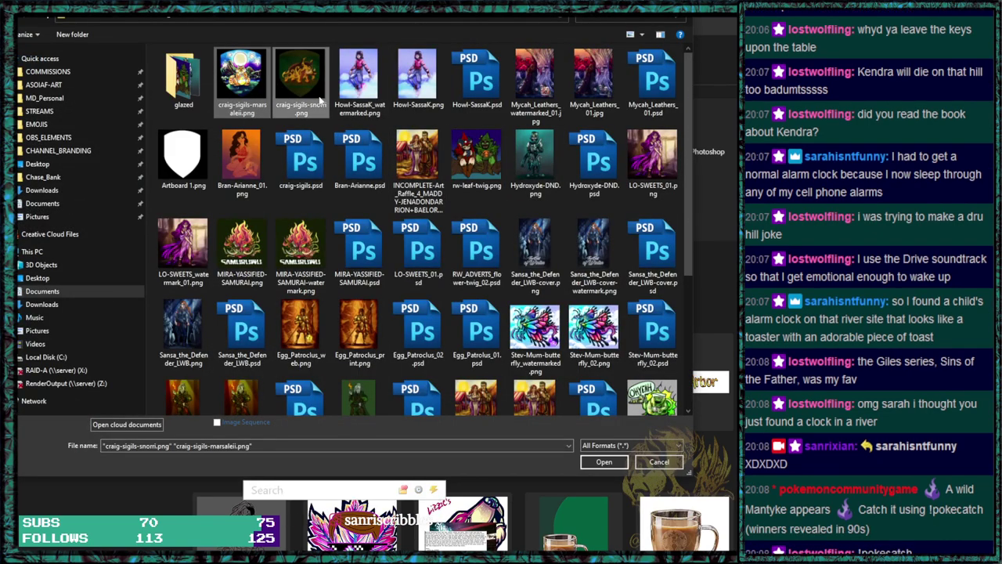
pyautogui.click(603, 461)
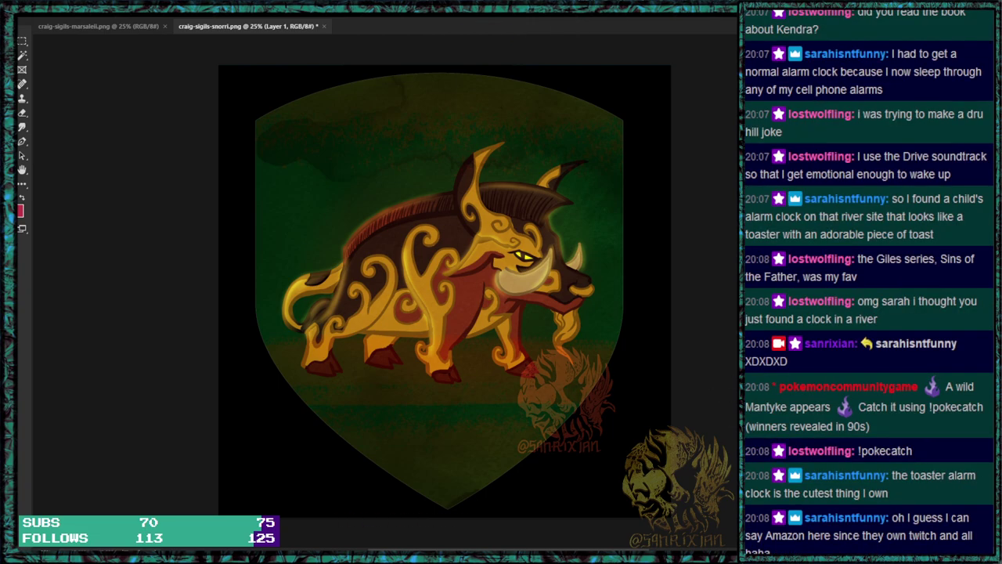
# Export the boar sigil with its logo through Save for Web as craig-sigils-snorri_watermarked.png in the Art-Raffle folder.
pyautogui.hotkey('ctrl', 'alt', 'shift', 's')
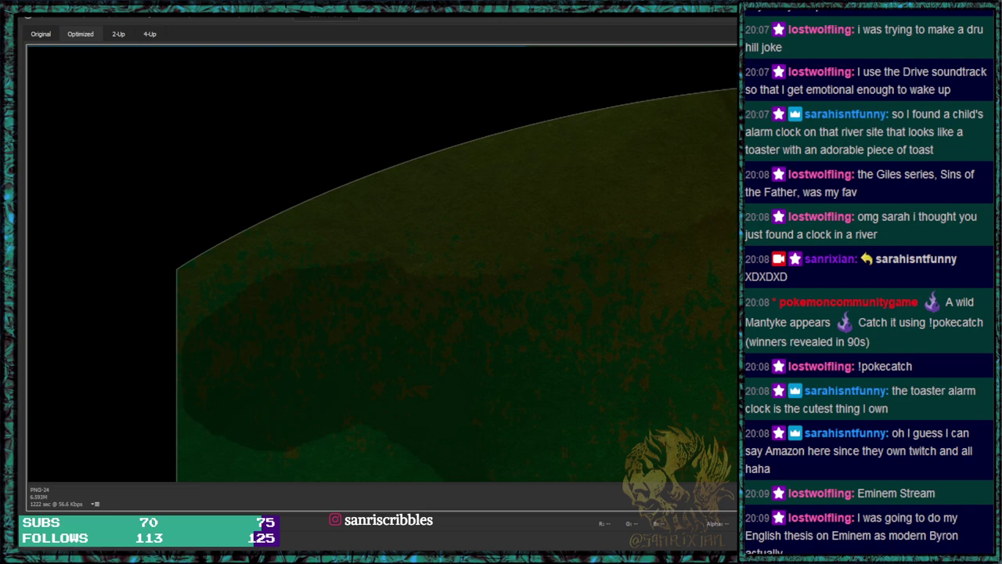
pyautogui.press('Return')
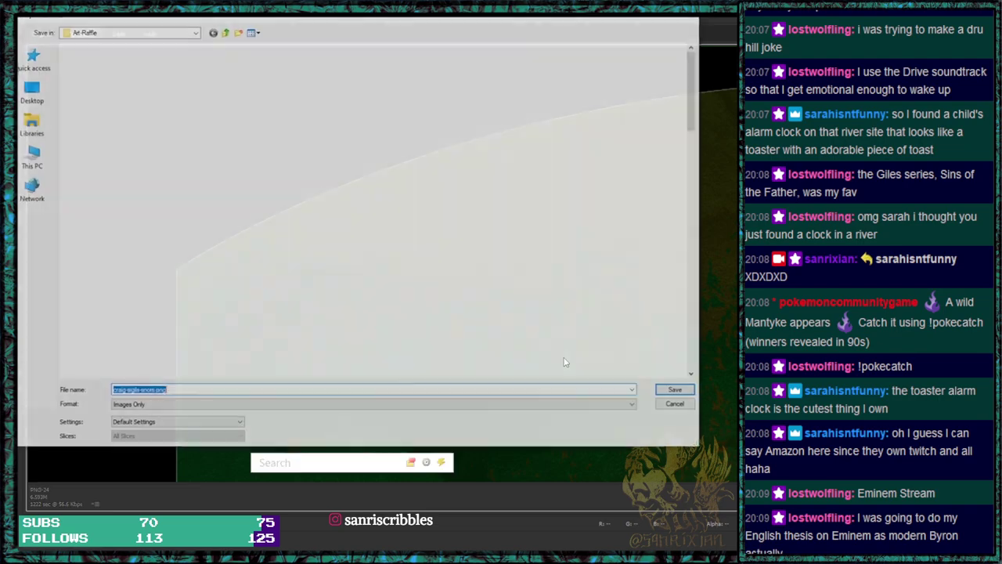
pyautogui.click(183, 390)
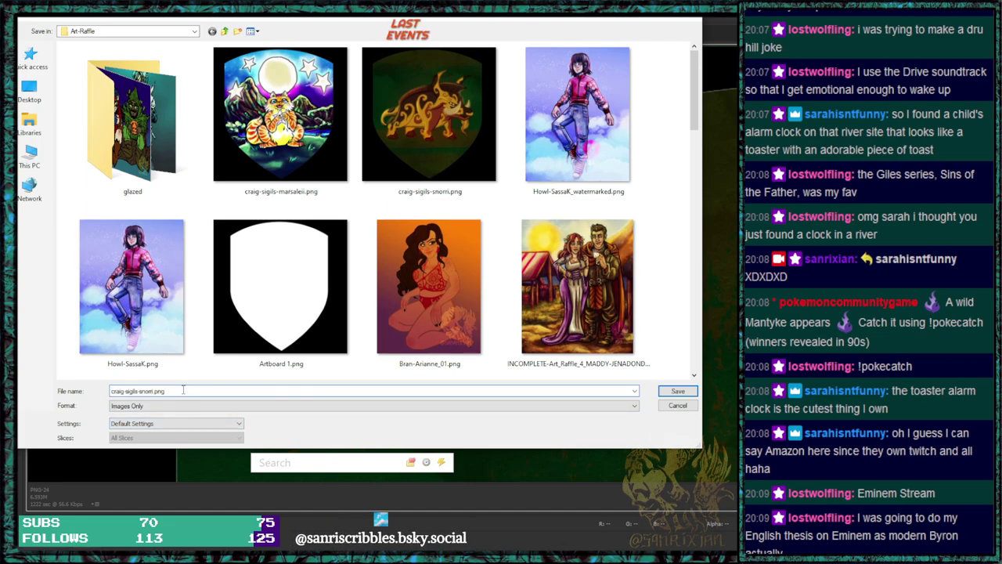
pyautogui.write('_watermarked')
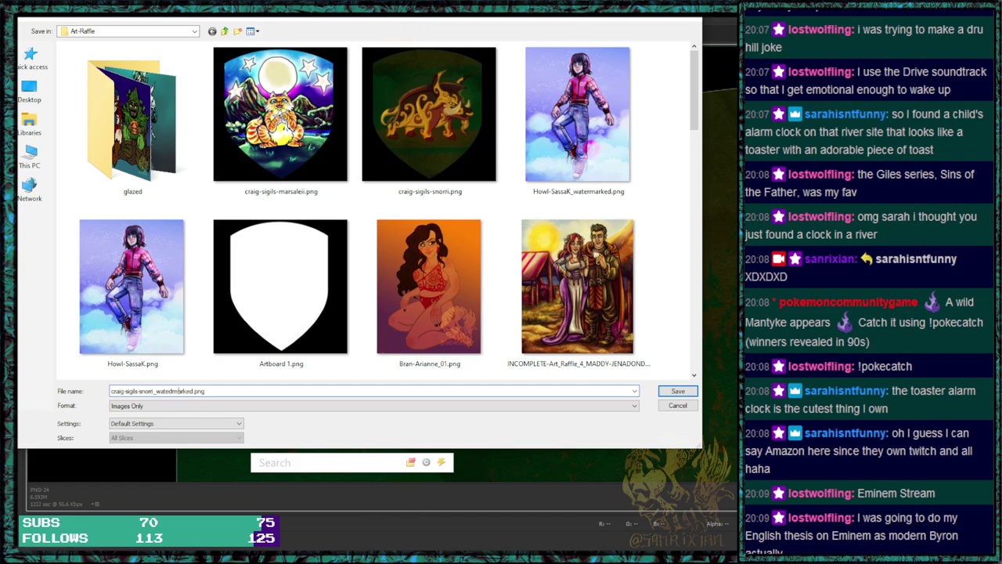
pyautogui.press('Return')
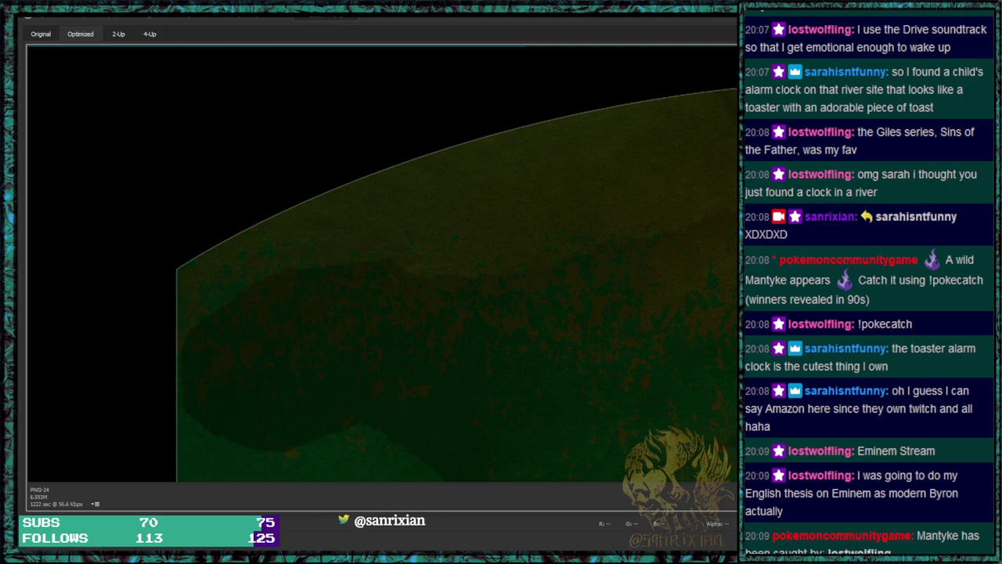
pyautogui.press('Escape')
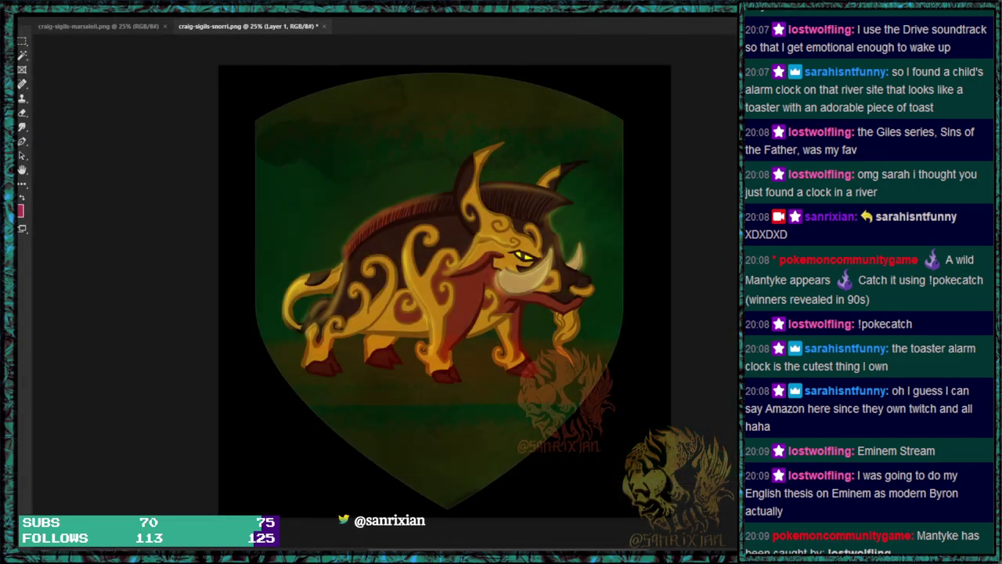
# Close the boar PNG without saving, and stamp the red logo on a new 50% opacity layer at the cat sigil's lower right.
pyautogui.click(324, 26)
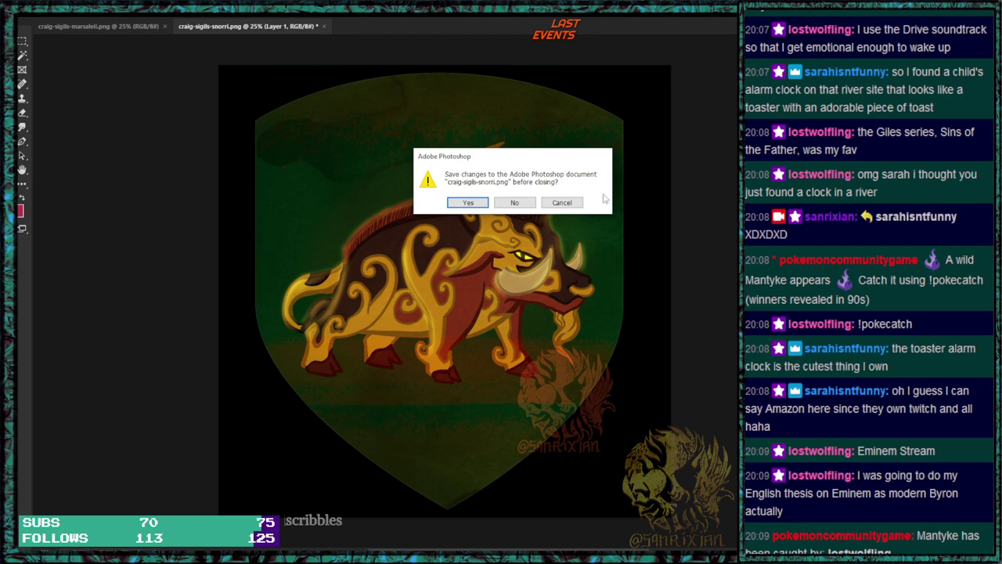
pyautogui.click(514, 202)
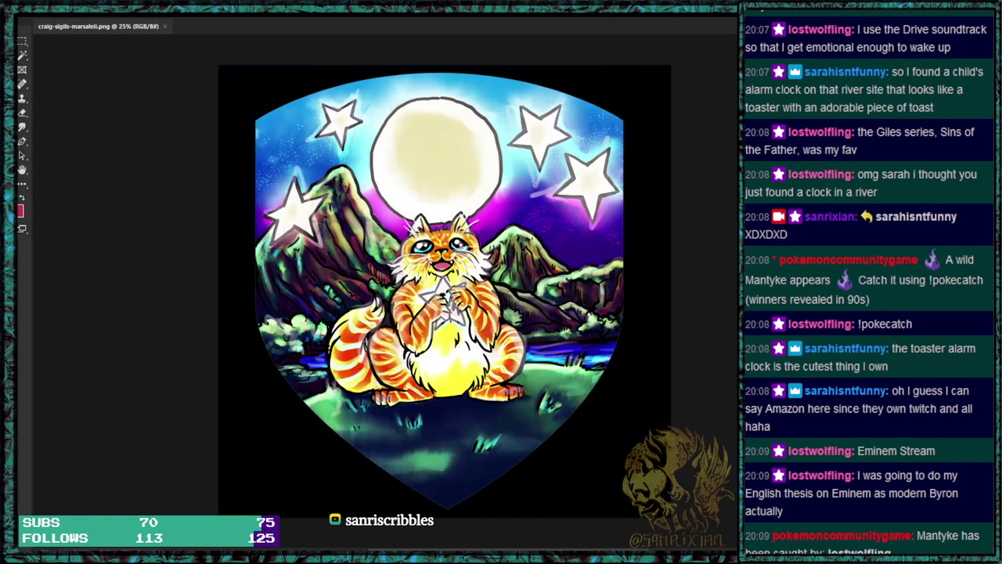
pyautogui.hotkey('ctrl', 'shift', 'alt', 'n')
pyautogui.click(561, 424)
pyautogui.press('5')
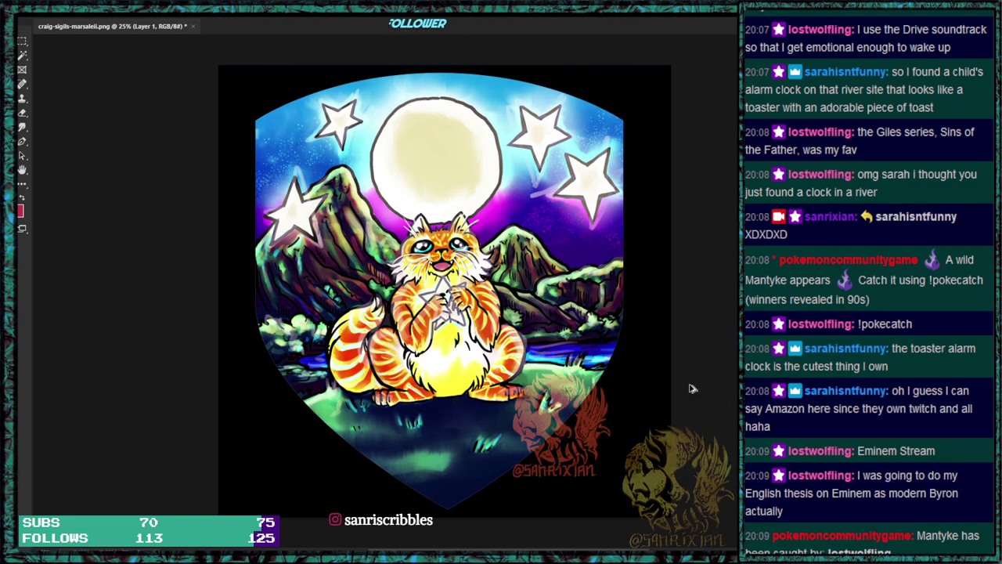
# Start a Save for Web export of the logo-stamped cat sigil and open its file name for editing.
pyautogui.hotkey('ctrl', 'alt', 'shift', 's')
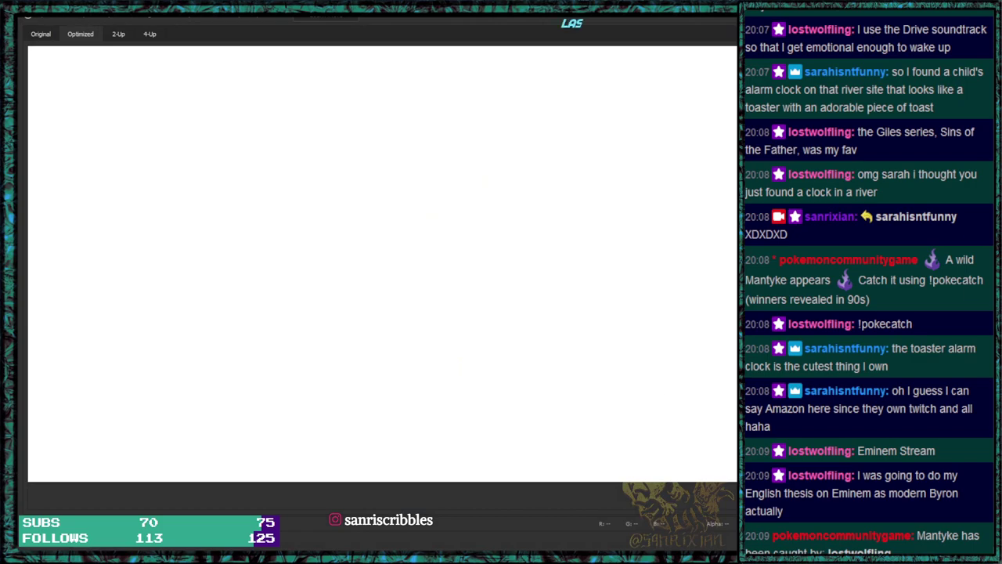
pyautogui.moveTo(106, 555)
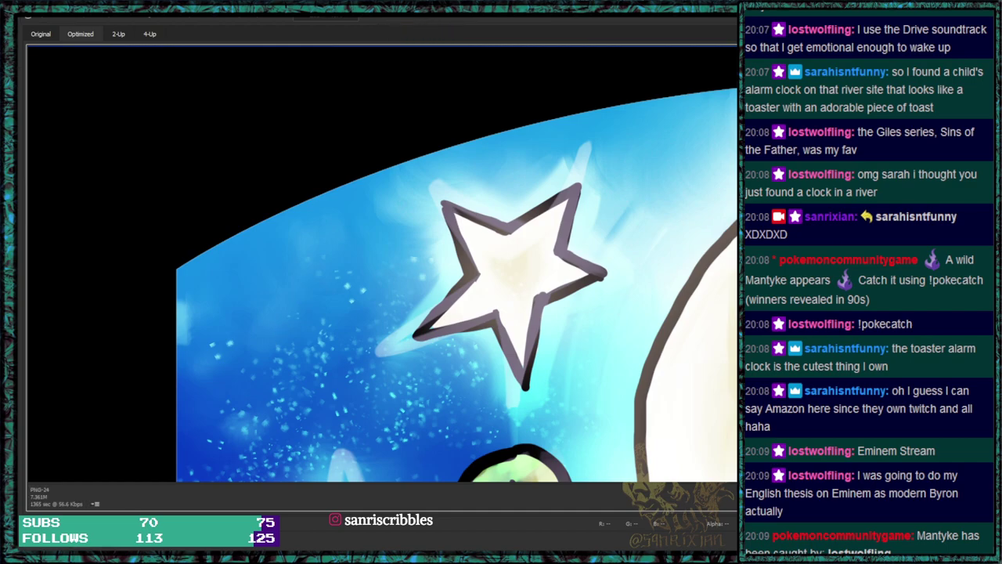
pyautogui.press('Return')
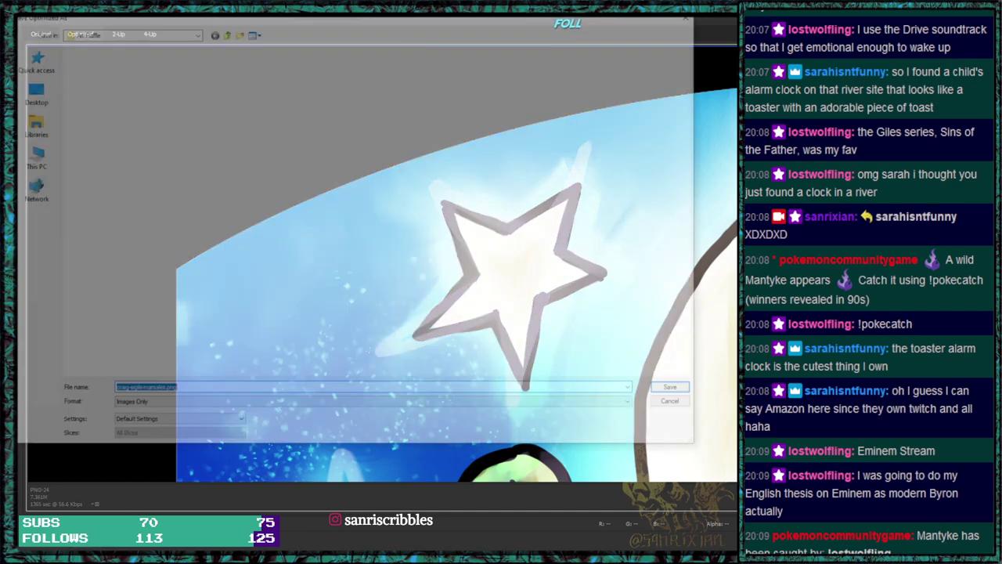
pyautogui.click(162, 390)
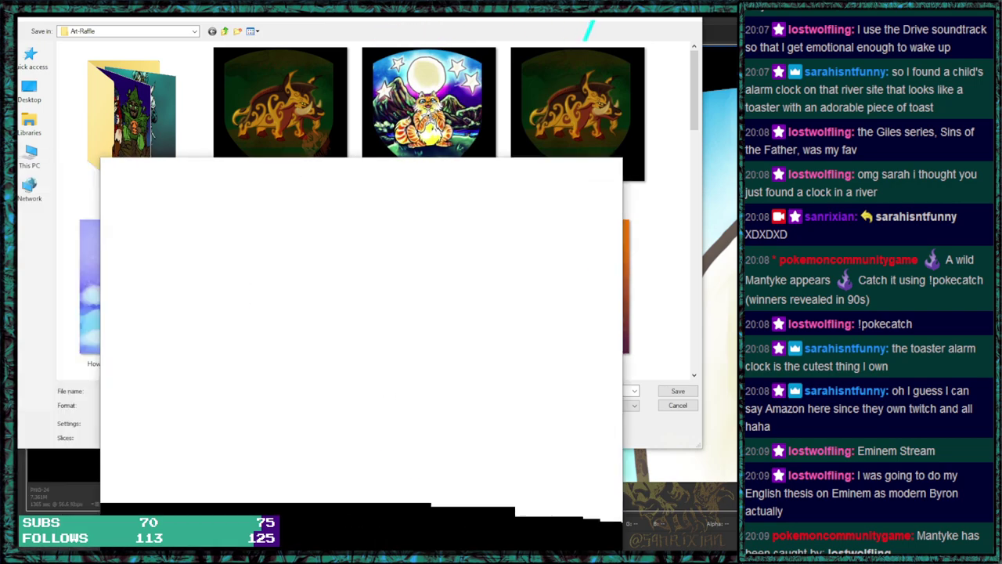
# In the browser, read the Davos' Fingers post and its thread about the Stannis Baratheon roast, covering the date, link and roasters.
pyautogui.moveTo(389, 172); pyautogui.dragTo(401, 52)
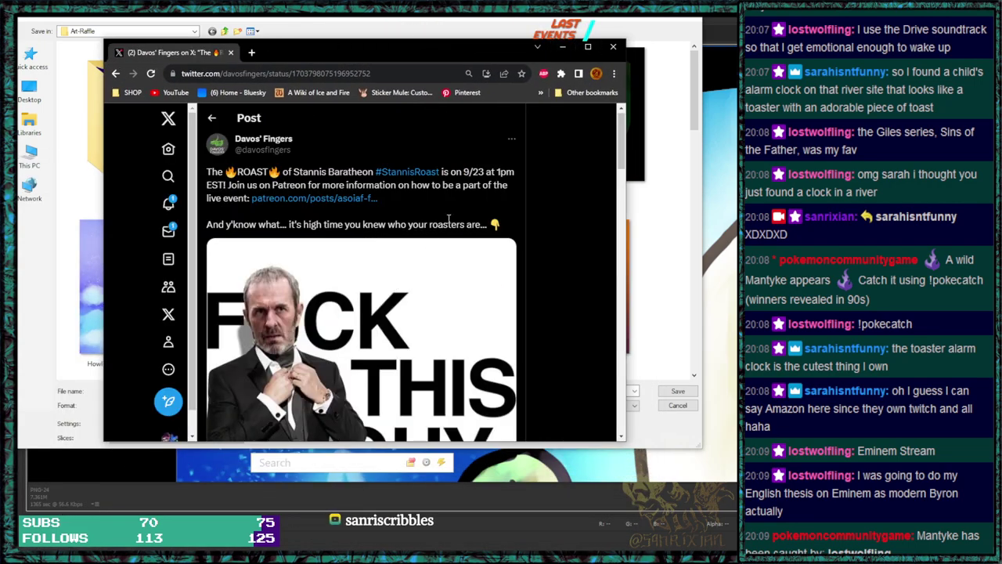
pyautogui.moveTo(389, 202); pyautogui.dragTo(206, 172)
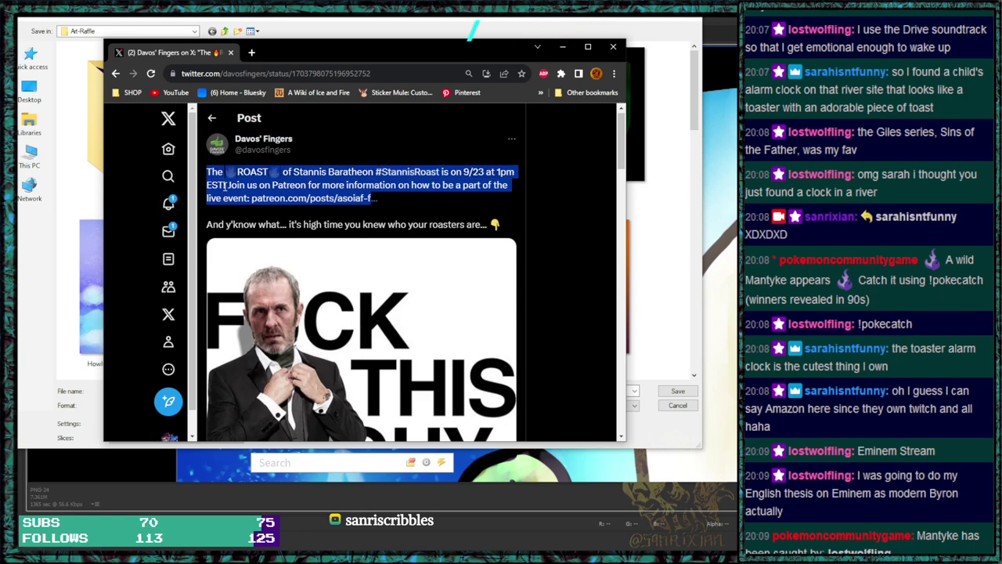
pyautogui.click(420, 206)
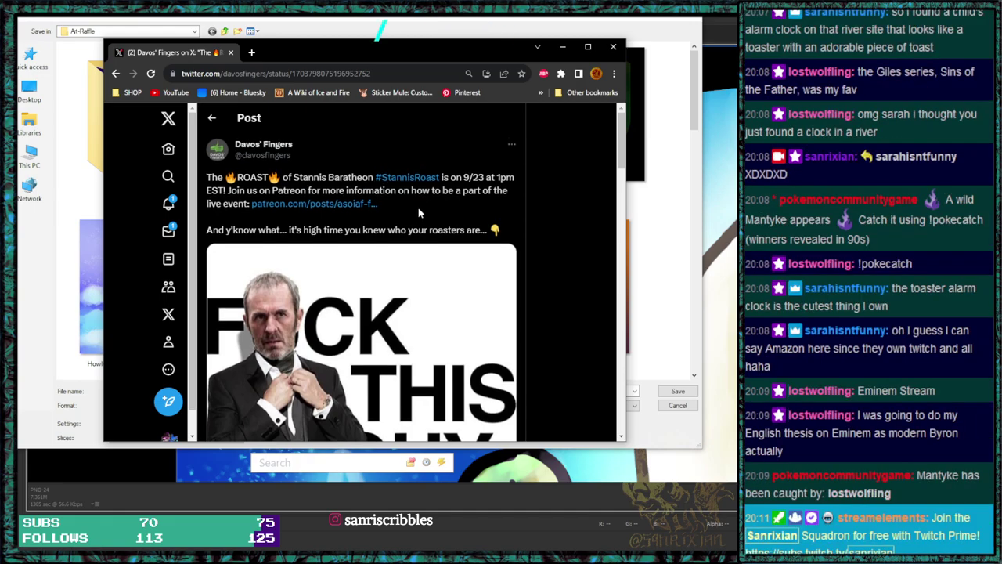
pyautogui.scroll(-5, 418, 206)
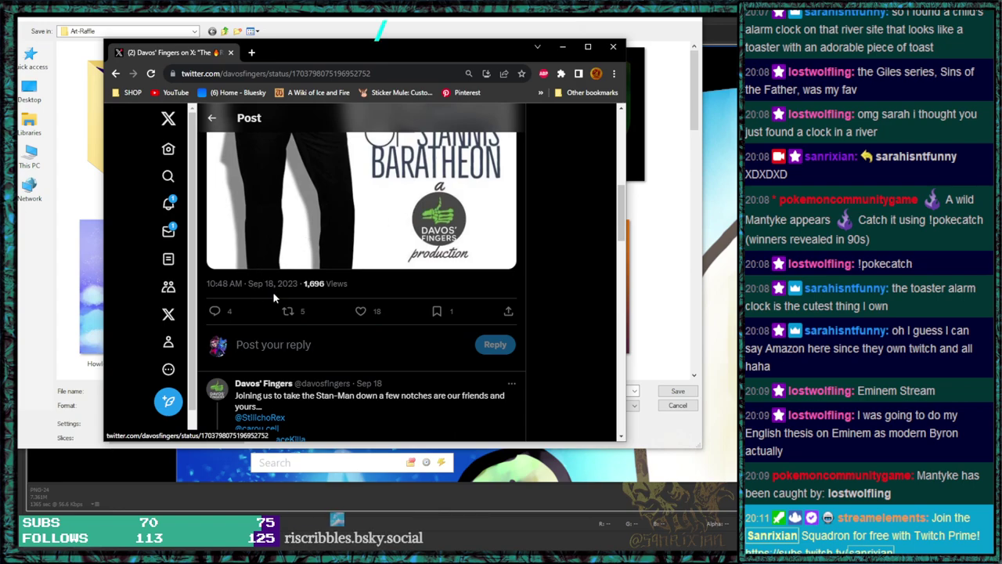
pyautogui.scroll(-4, 362, 311)
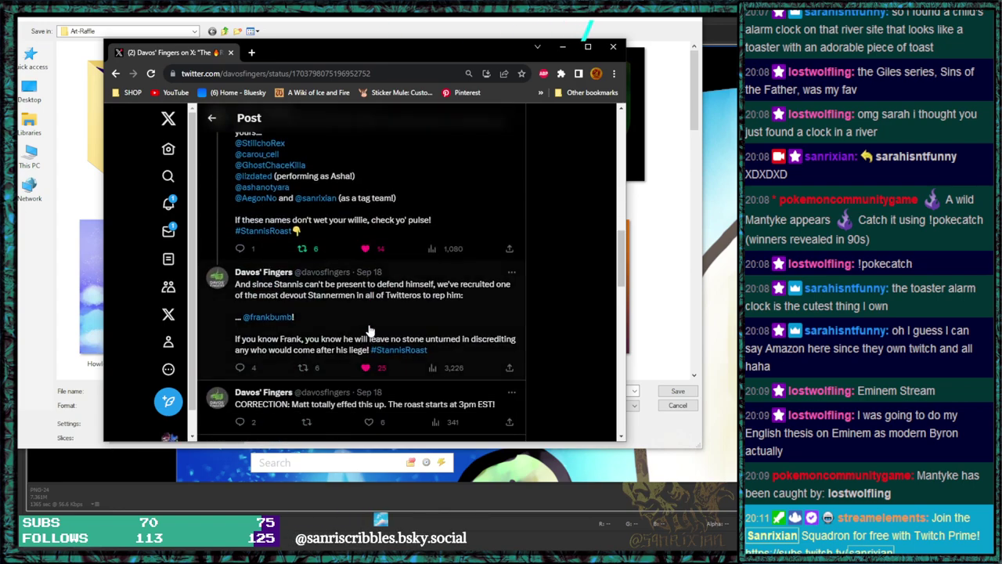
pyautogui.scroll(-2, 362, 311)
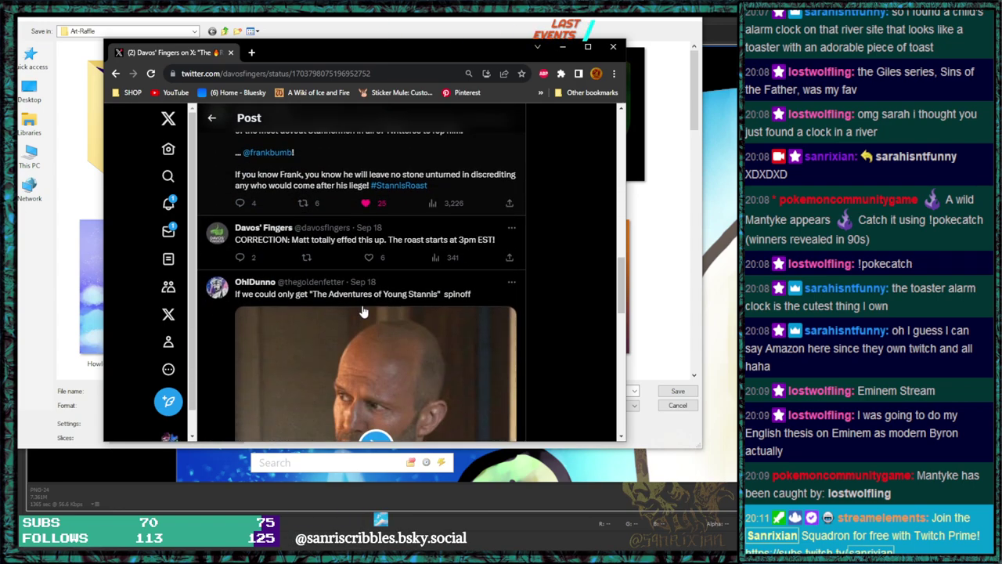
pyautogui.scroll(10, 362, 311)
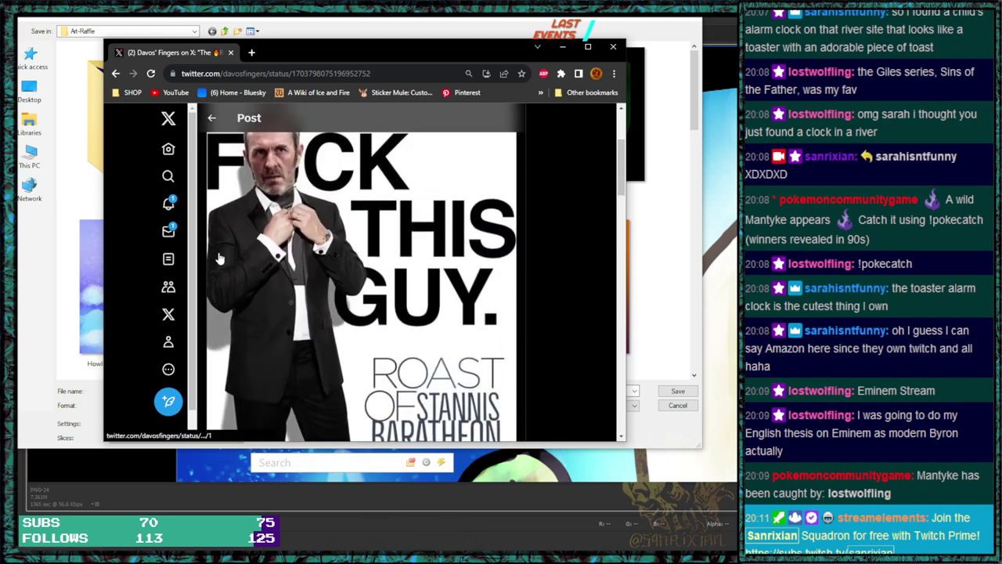
pyautogui.scroll(3, 267, 247)
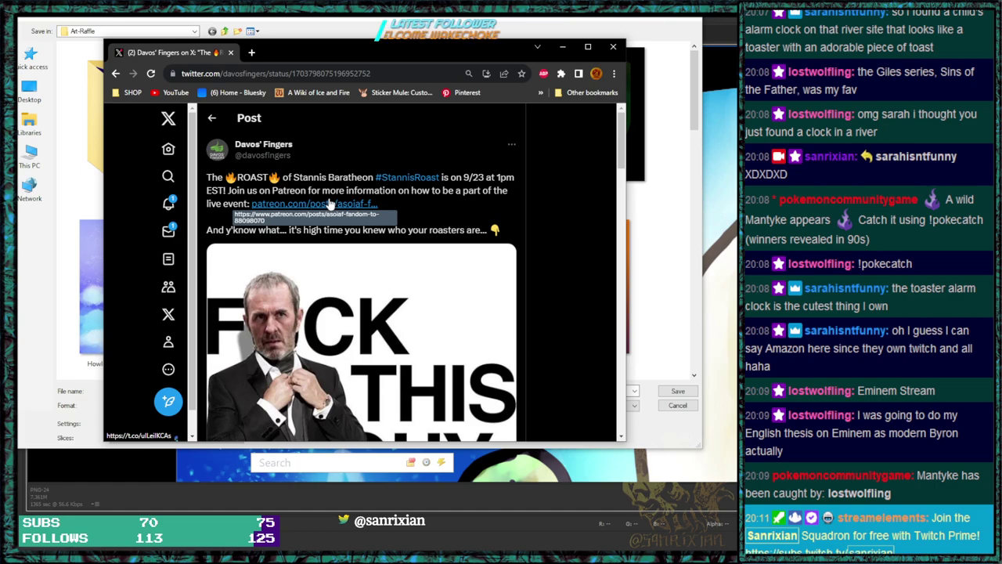
pyautogui.click(389, 40)
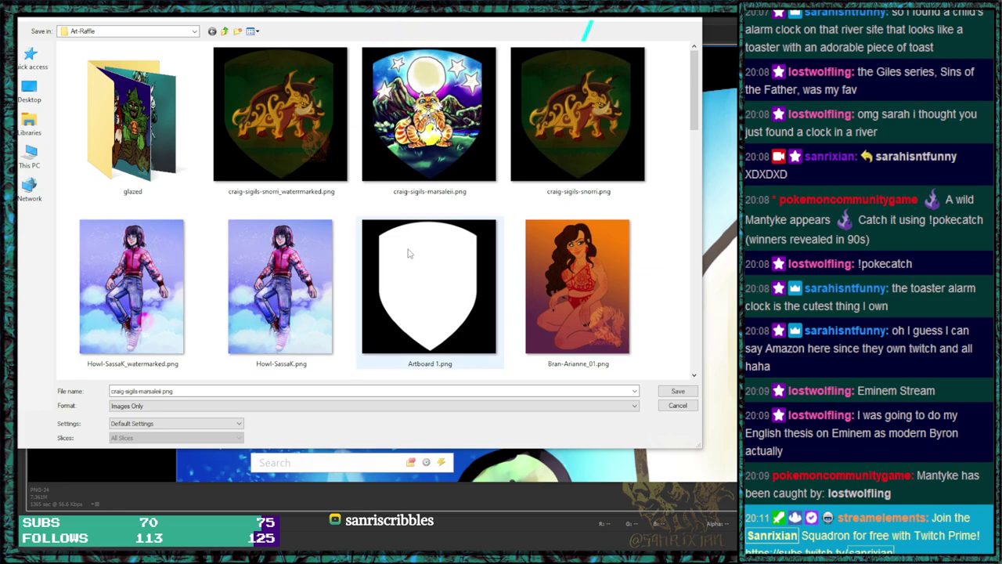
# Back in Photoshop's export dialog, save the cat sigil as craig-sigils-marsaleii-watermarked.png in the Art-Raffle folder.
pyautogui.click(429, 117)
pyautogui.click(167, 390)
pyautogui.click(162, 390)
pyautogui.write('-watermarked')
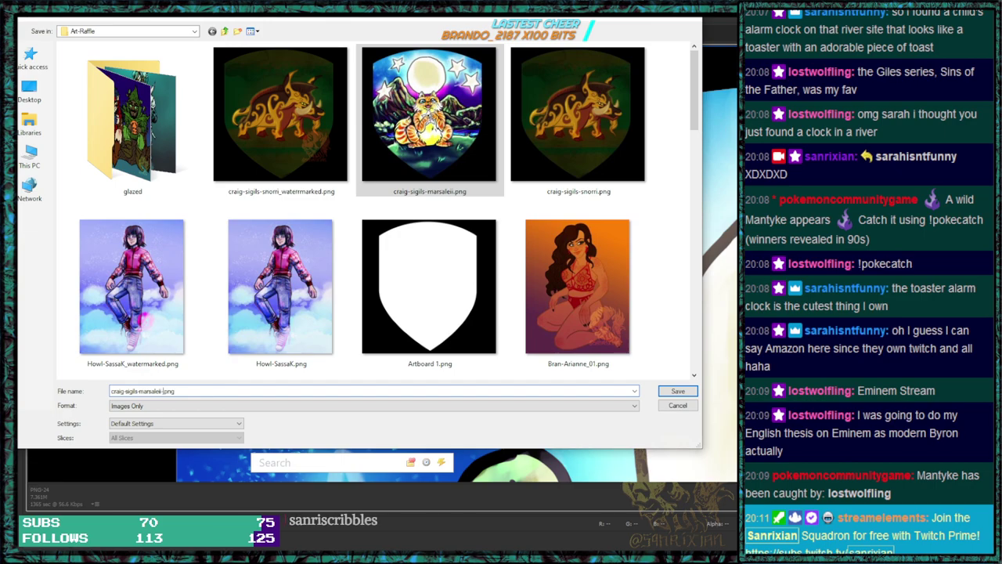
pyautogui.hotkey('ctrl', 'a')
pyautogui.press('Return')
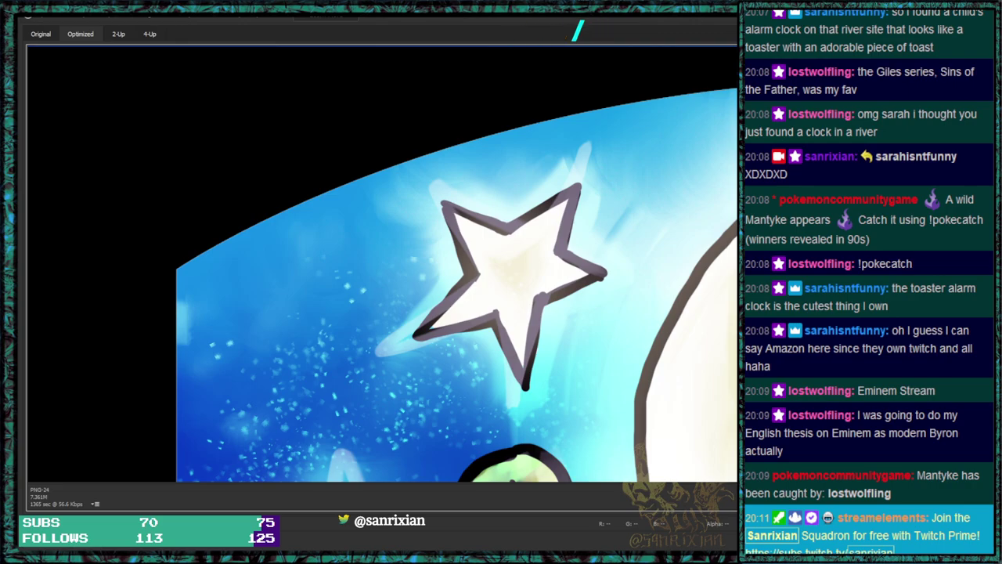
pyautogui.press('Escape')
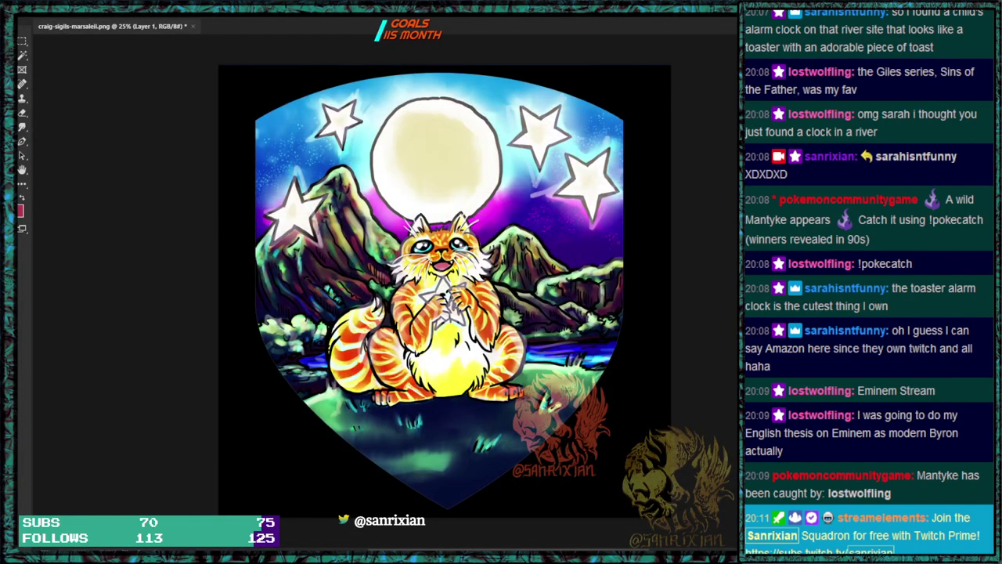